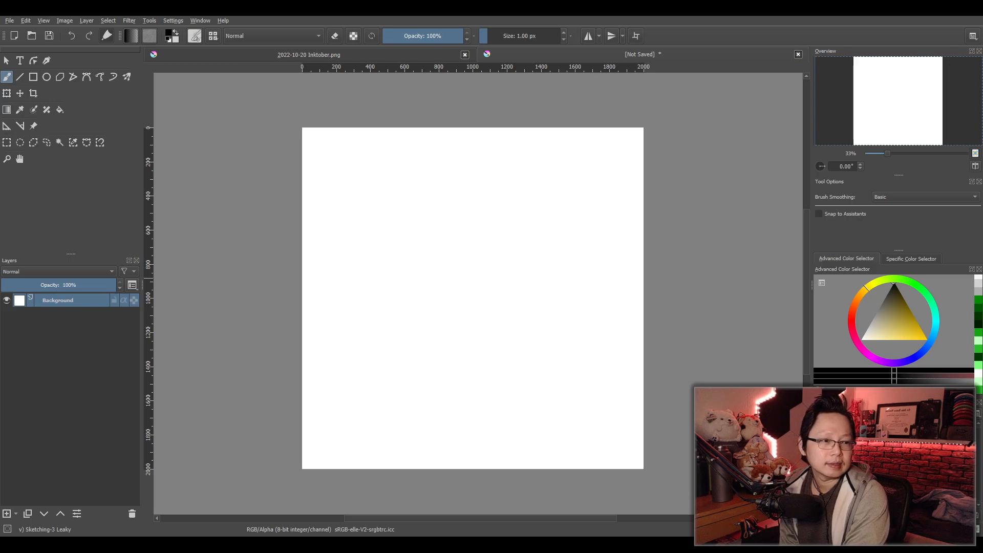
- Add a new paint layer above the Background layer
left_click_drag(419, 364, 406, 358)
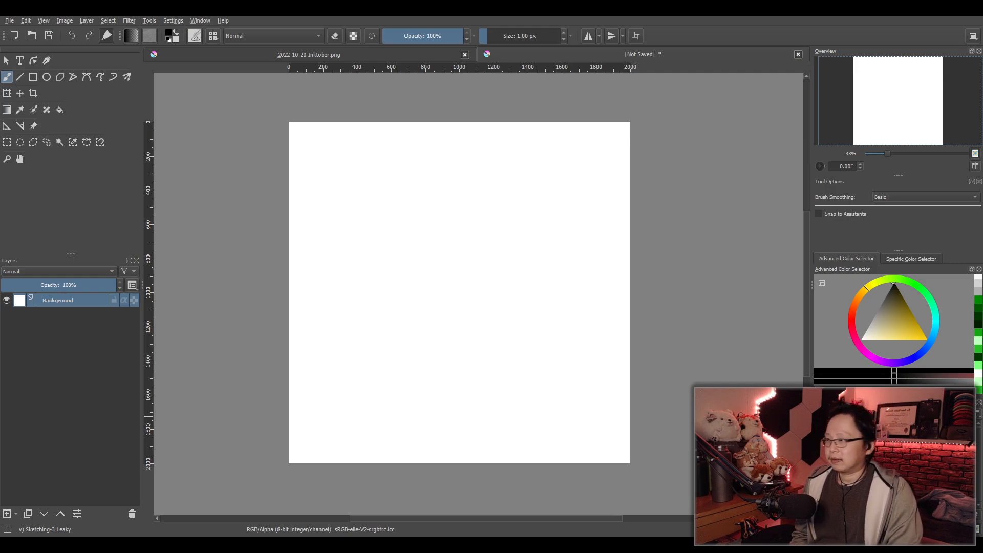
left_click_drag(592, 377, 545, 384)
scroll(563, 370, "up", 1)
scroll(591, 389, "down", 1)
scroll(583, 380, "up", 1)
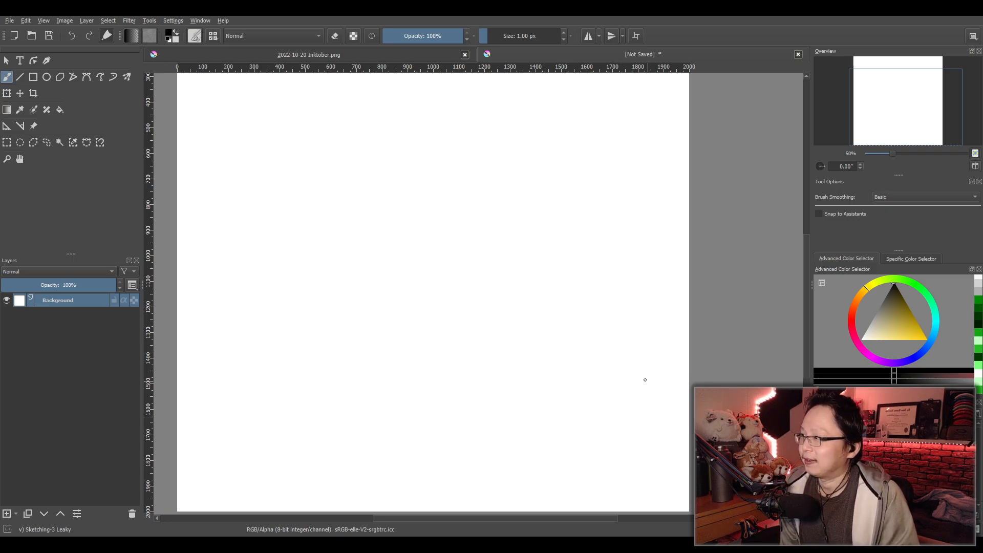
left_click(7, 513)
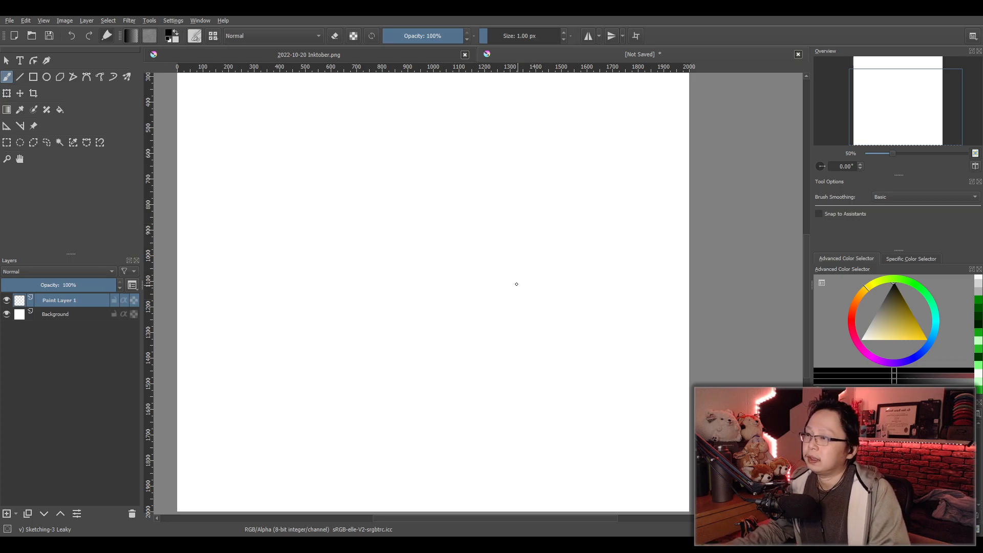
left_click_drag(496, 255, 481, 321)
key("ctrl+z")
key("ctrl+z")
key("ctrl+z")
key("ctrl+z")
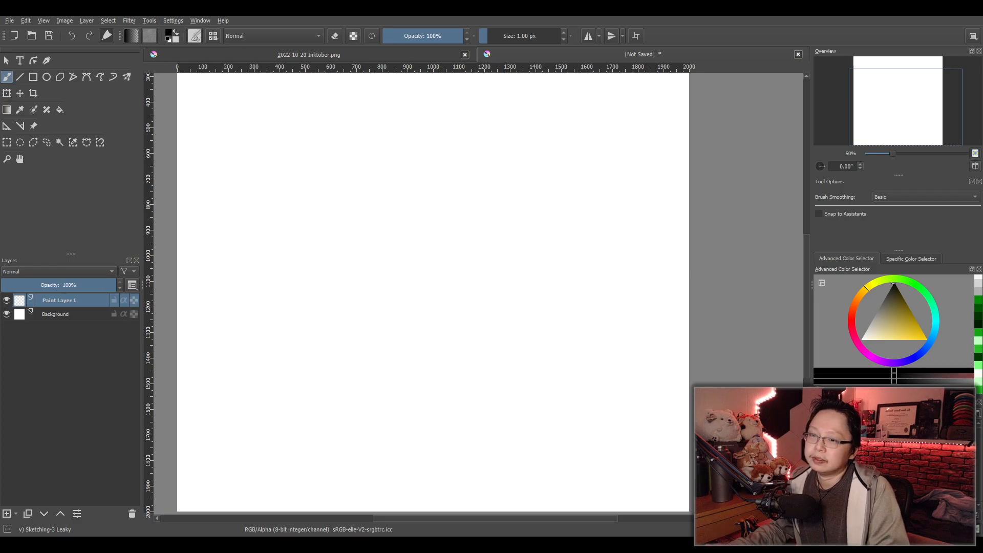
- Switch to the Pencil-4 Soft brush preset at 16 px, trying one stroke and undoing it
key("slash")
key("comma")
key("comma")
key("period")
key("comma")
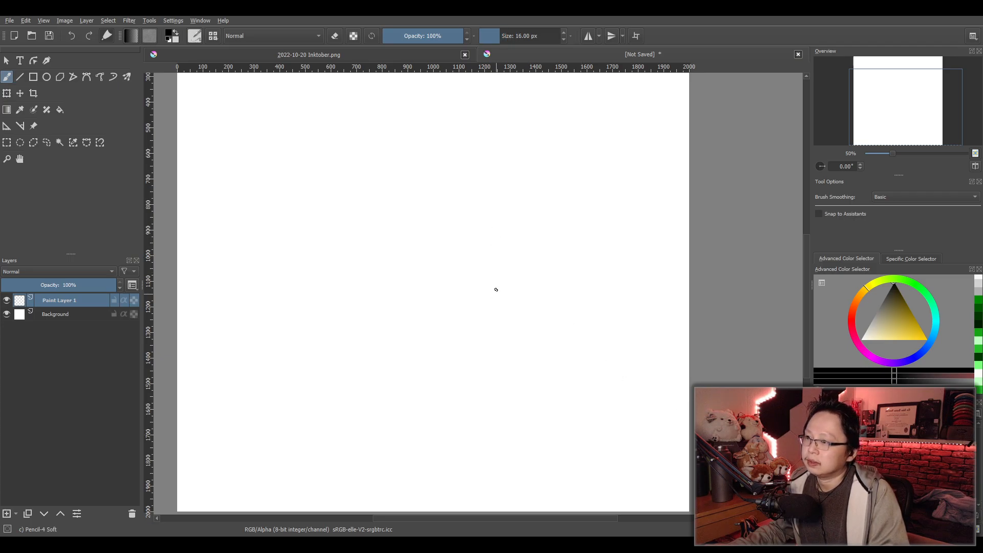
left_click_drag(505, 257, 480, 321)
key("ctrl+z")
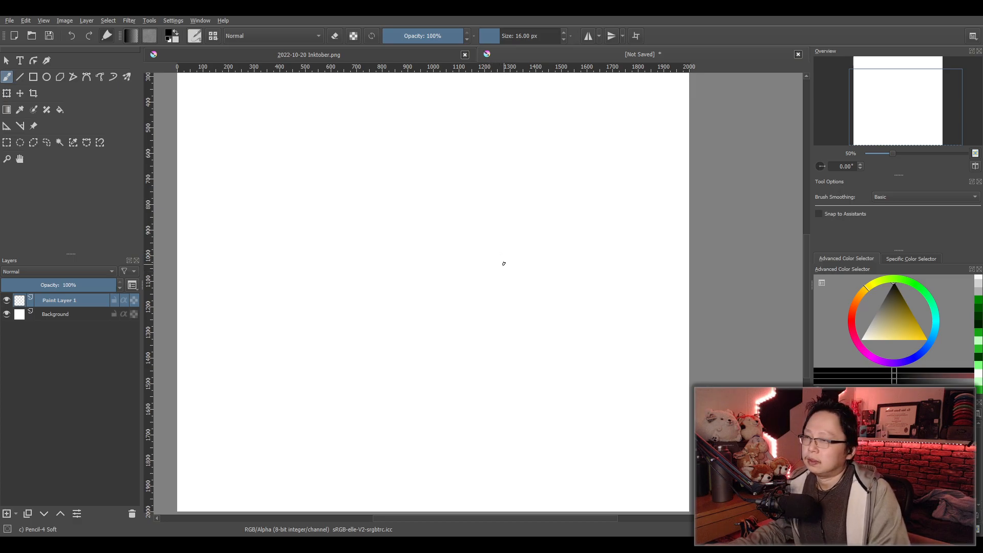
- Sketch the U-shaped outline of the animal's hind leg in the right-hand part of the canvas
left_click_drag(511, 261, 492, 326)
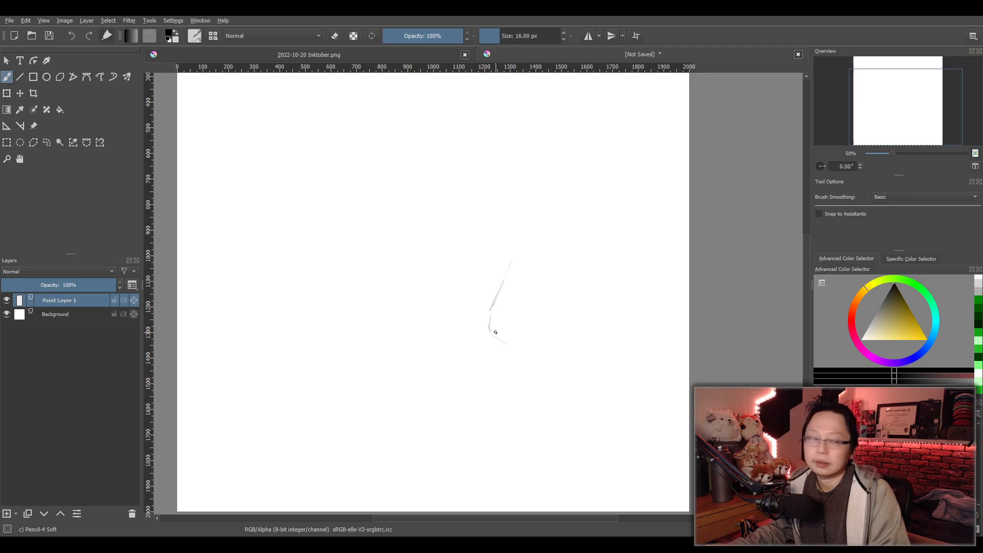
mouse_move(509, 272)
left_mouse_down()
mouse_move(479, 316)
mouse_move(479, 339)
mouse_move(517, 364)
mouse_move(551, 353)
left_mouse_up()
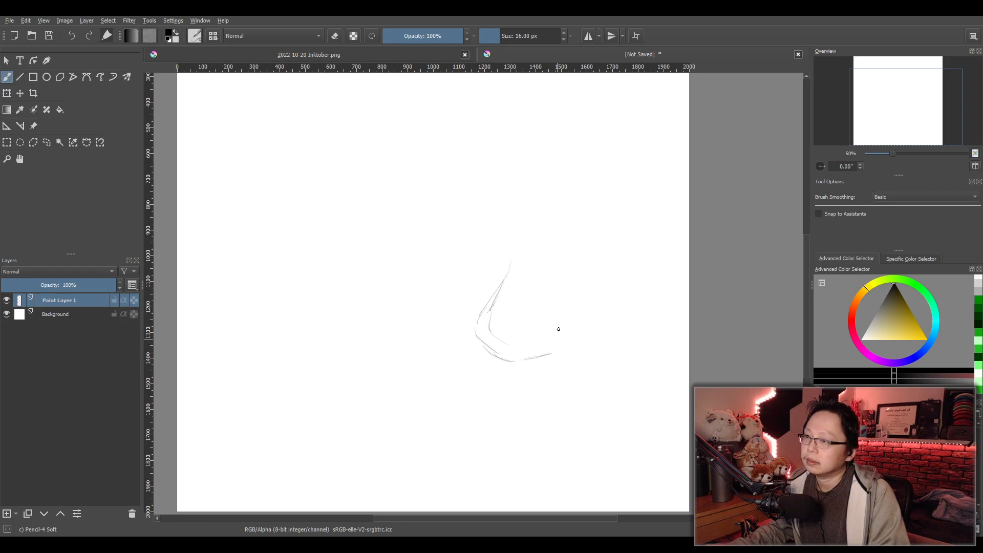
left_click_drag(566, 259, 563, 315)
left_click_drag(564, 237, 557, 346)
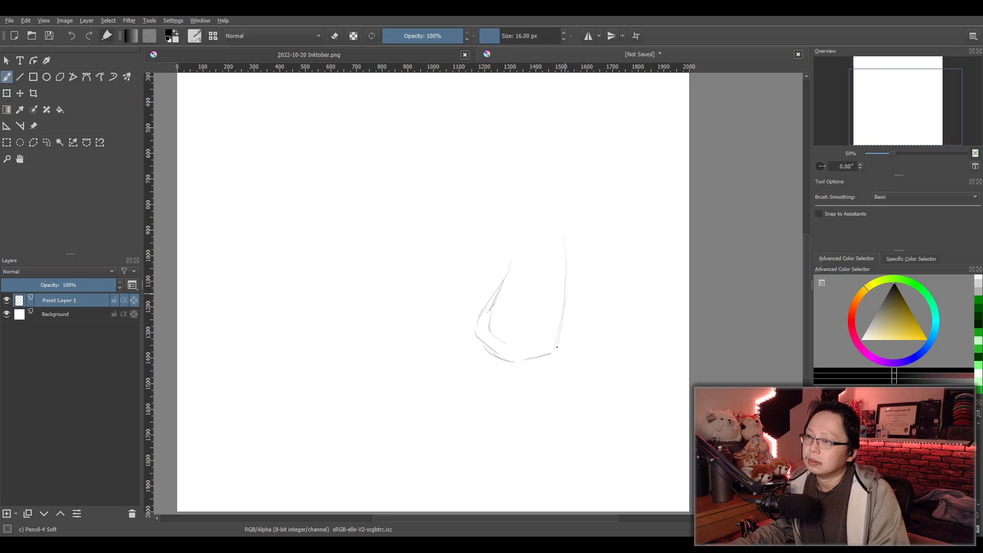
- Sketch loose outer contour lines along both sides of the hind leg
left_click_drag(566, 310, 576, 356)
left_click_drag(576, 238, 585, 273)
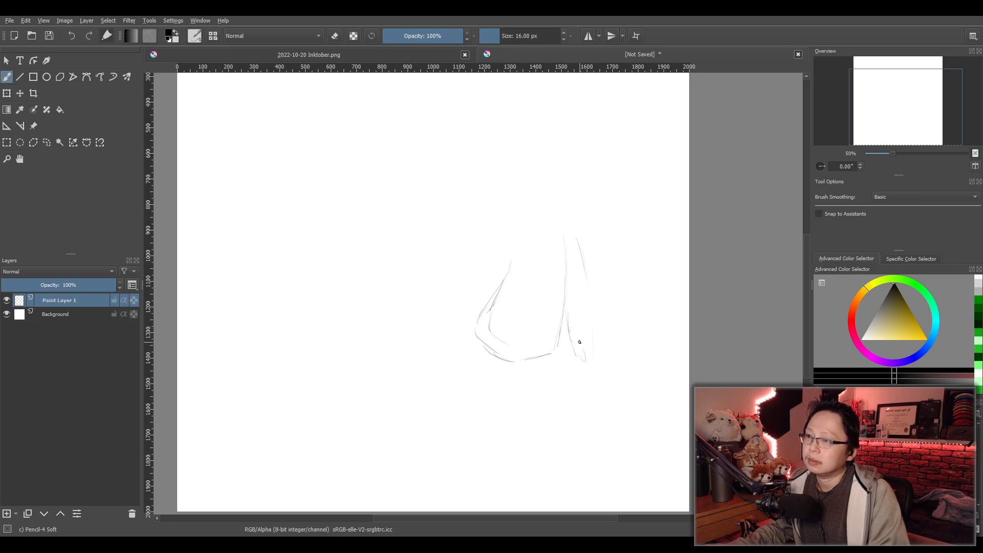
mouse_move(503, 231)
left_mouse_down()
mouse_move(482, 250)
mouse_move(458, 346)
left_mouse_up()
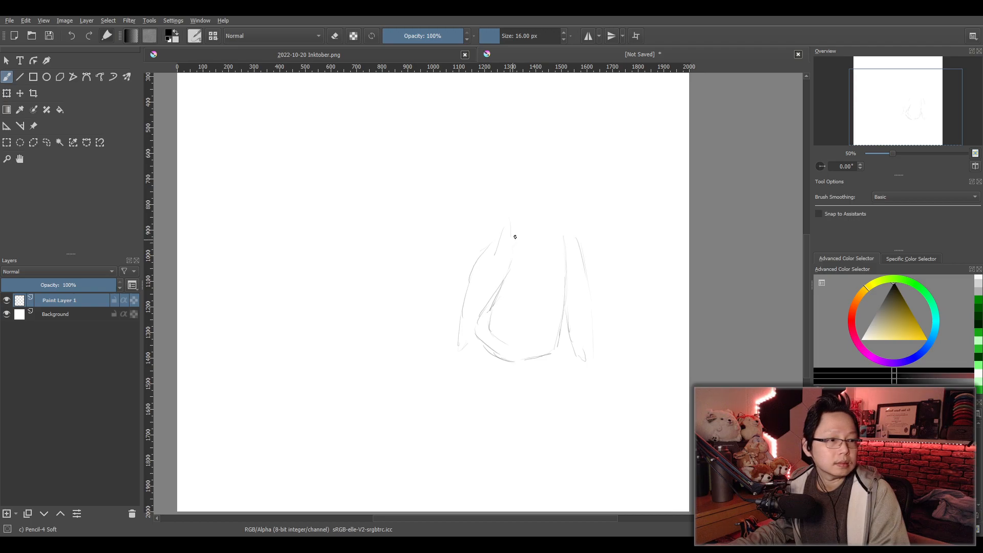
left_click_drag(513, 240, 479, 309)
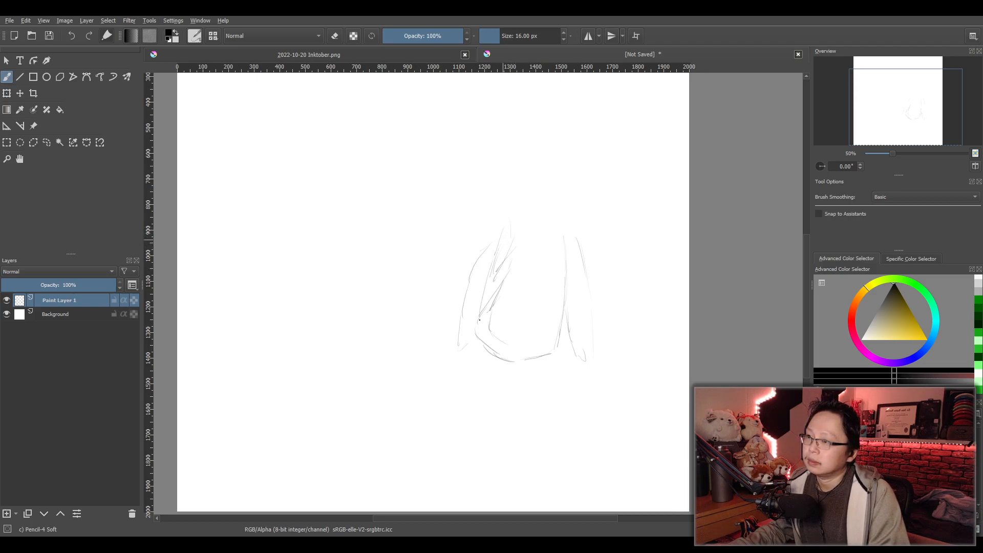
- Sketch the long arched back leftward from the hind leg and curve it down into the shoulder and front edge
left_click_drag(537, 242, 637, 297)
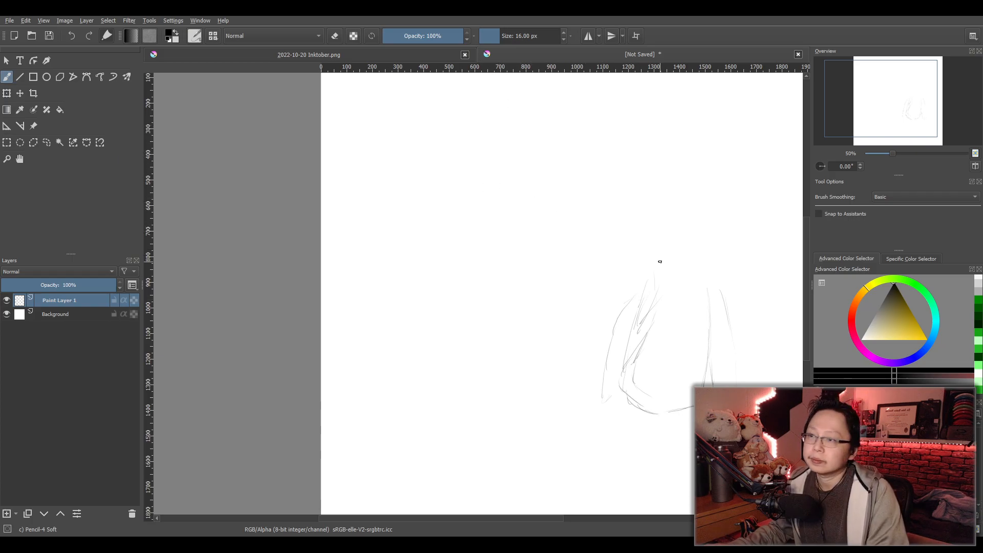
mouse_move(711, 281)
left_mouse_down()
mouse_move(659, 210)
mouse_move(564, 198)
left_mouse_up()
left_click_drag(470, 216, 549, 199)
mouse_move(456, 205)
left_mouse_down()
mouse_move(489, 202)
mouse_move(405, 214)
mouse_move(375, 279)
left_mouse_up()
mouse_move(405, 226)
left_mouse_down()
mouse_move(376, 307)
mouse_move(394, 392)
left_mouse_up()
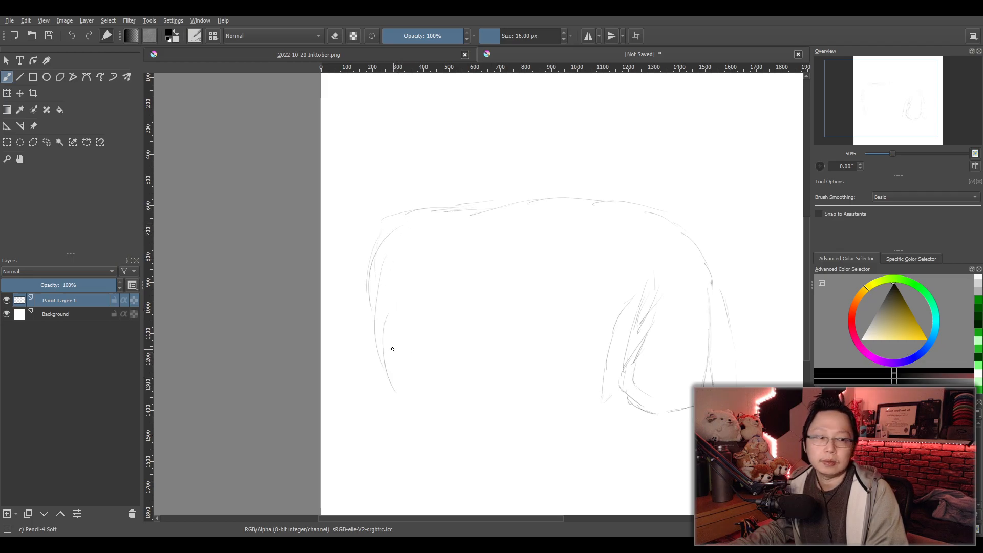
left_click_drag(380, 261, 373, 358)
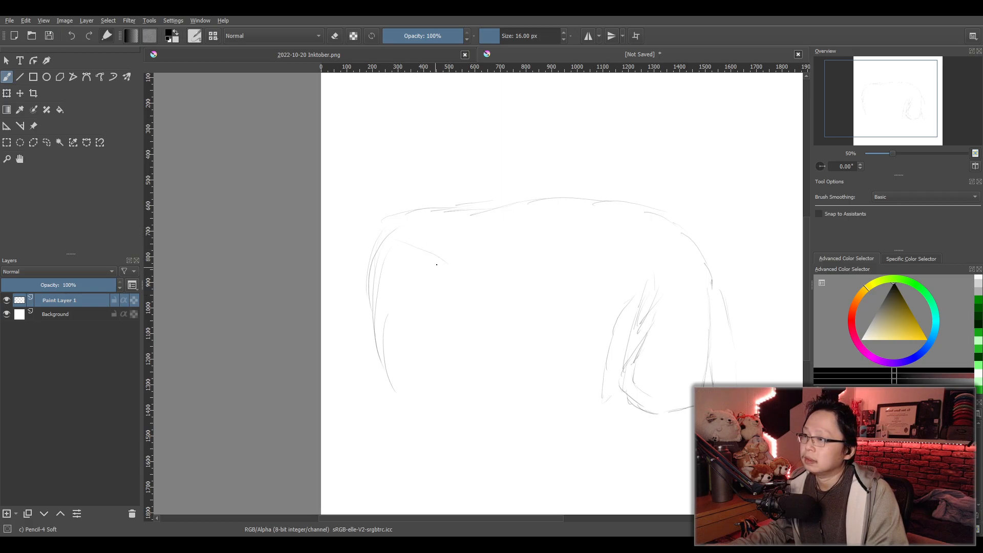
- Sketch the near front leg from the shoulder down to a rounded foot
left_click_drag(397, 237, 445, 285)
left_click_drag(450, 320, 458, 407)
mouse_move(455, 350)
left_mouse_down()
mouse_move(476, 429)
mouse_move(526, 435)
left_mouse_up()
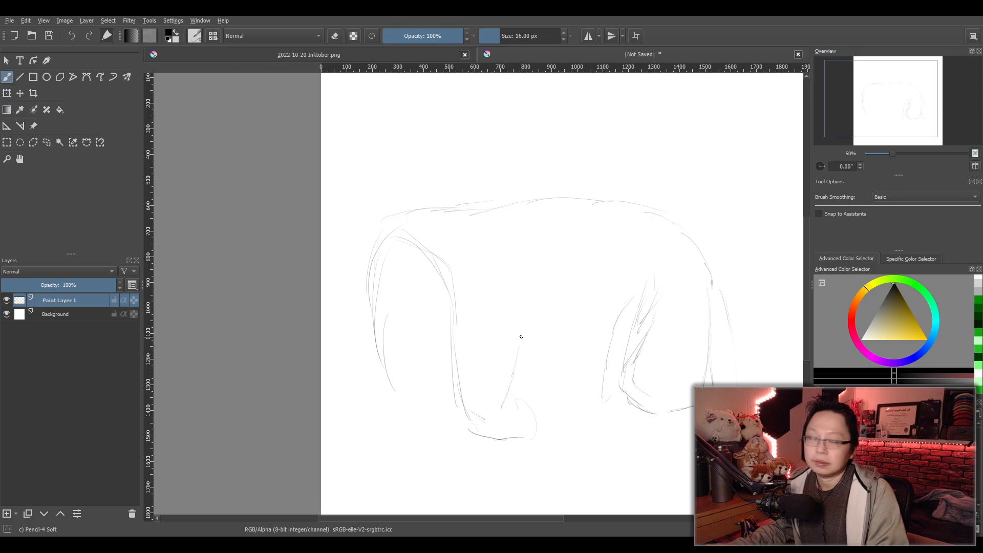
left_click_drag(539, 351, 515, 389)
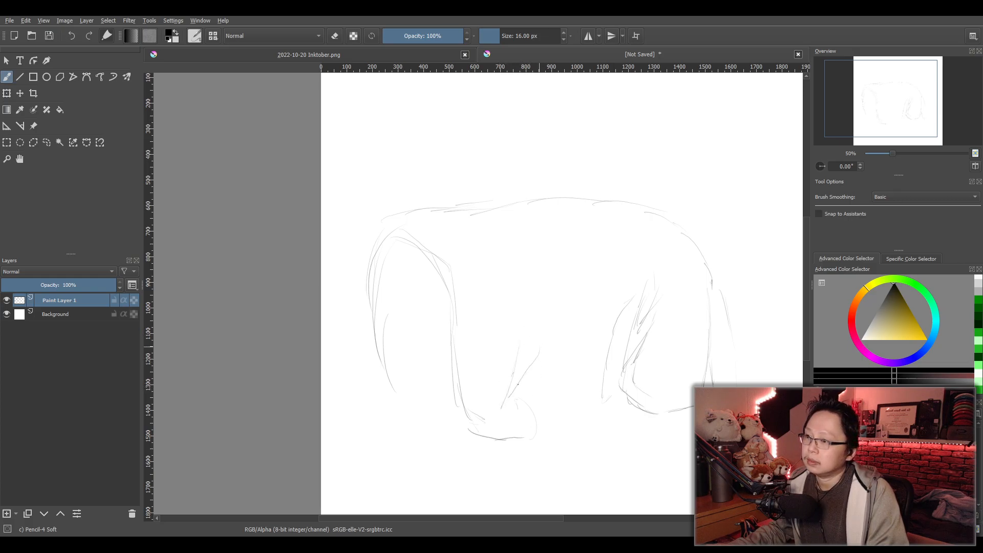
- Sketch the belly lines between the front and hind legs and rough in another leg with its foot beneath them
left_click_drag(531, 346, 608, 339)
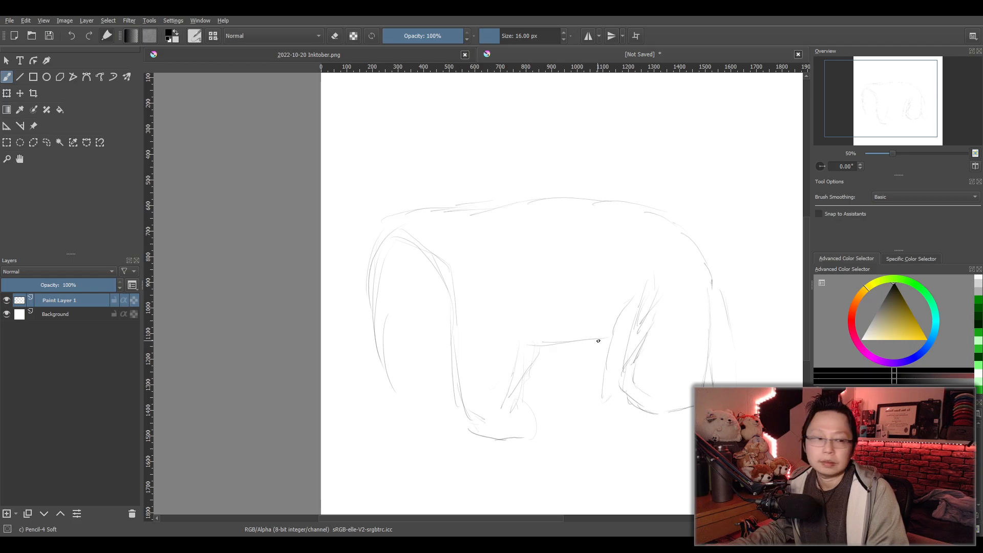
left_click_drag(517, 355, 580, 351)
mouse_move(517, 380)
left_mouse_down()
mouse_move(597, 365)
mouse_move(563, 376)
left_mouse_up()
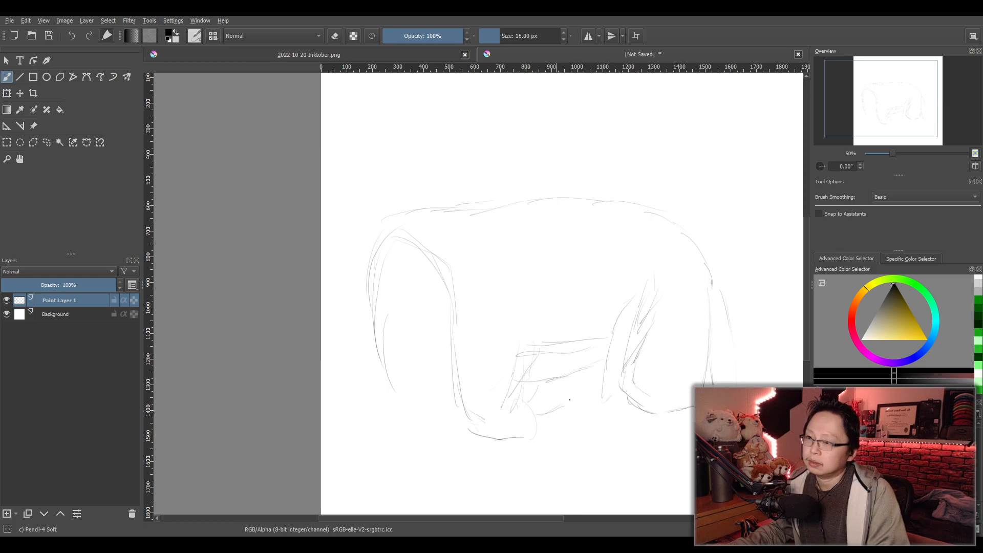
mouse_move(552, 388)
left_mouse_down()
mouse_move(538, 405)
mouse_move(563, 408)
mouse_move(566, 387)
mouse_move(540, 382)
left_mouse_up()
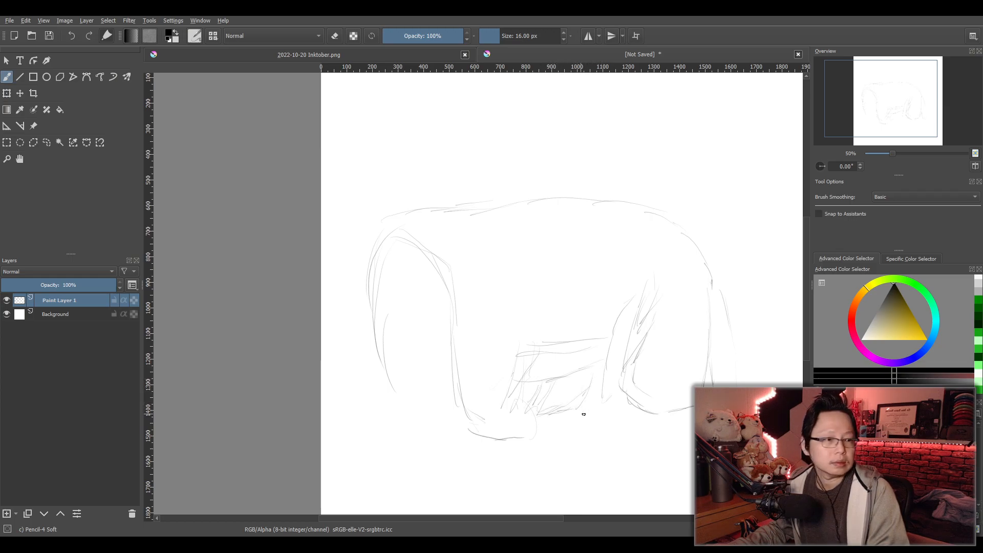
left_click_drag(577, 371, 593, 421)
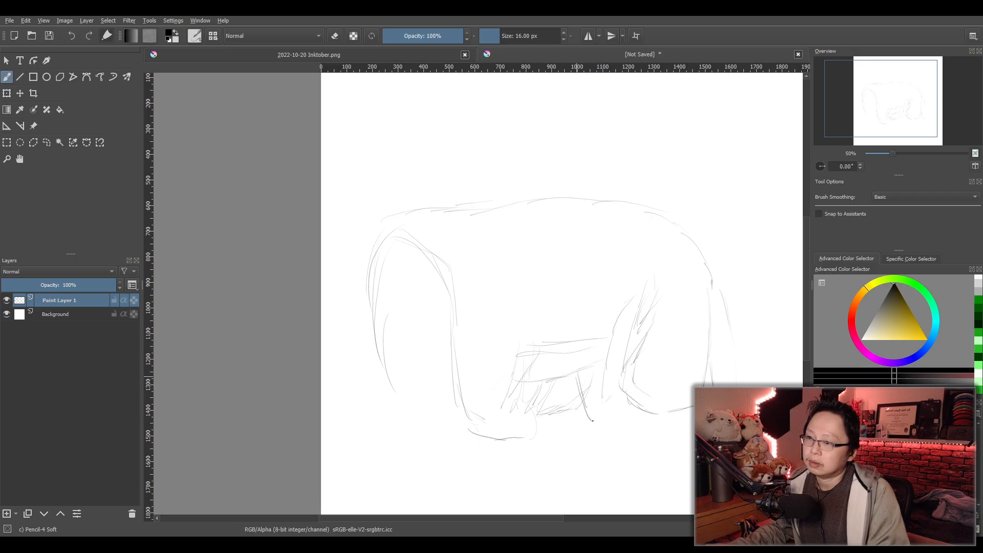
mouse_move(577, 384)
left_mouse_down()
mouse_move(594, 427)
mouse_move(612, 436)
left_mouse_up()
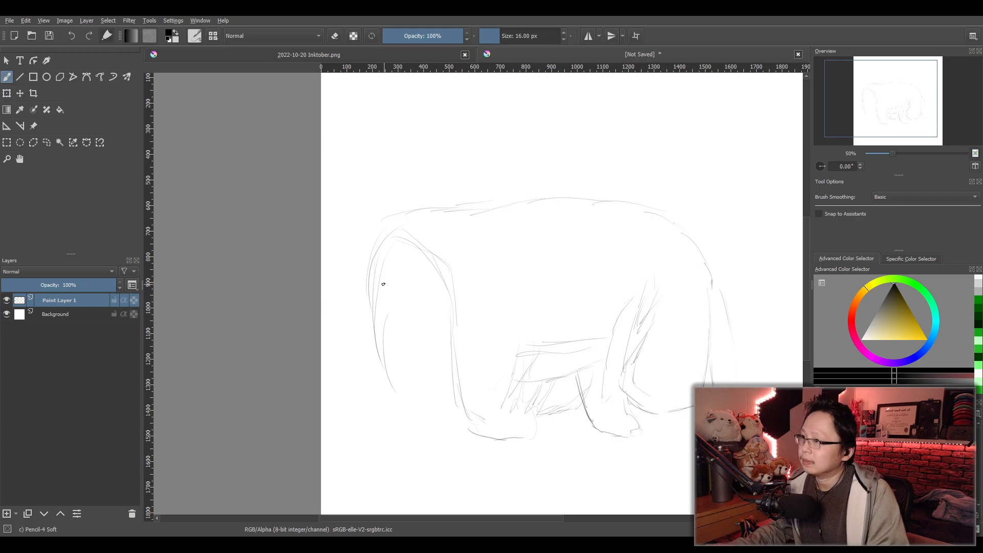
- Sketch the inner edge of the near front leg and the far front leg with its paw
mouse_move(381, 287)
left_mouse_down()
mouse_move(441, 401)
mouse_move(470, 431)
left_mouse_up()
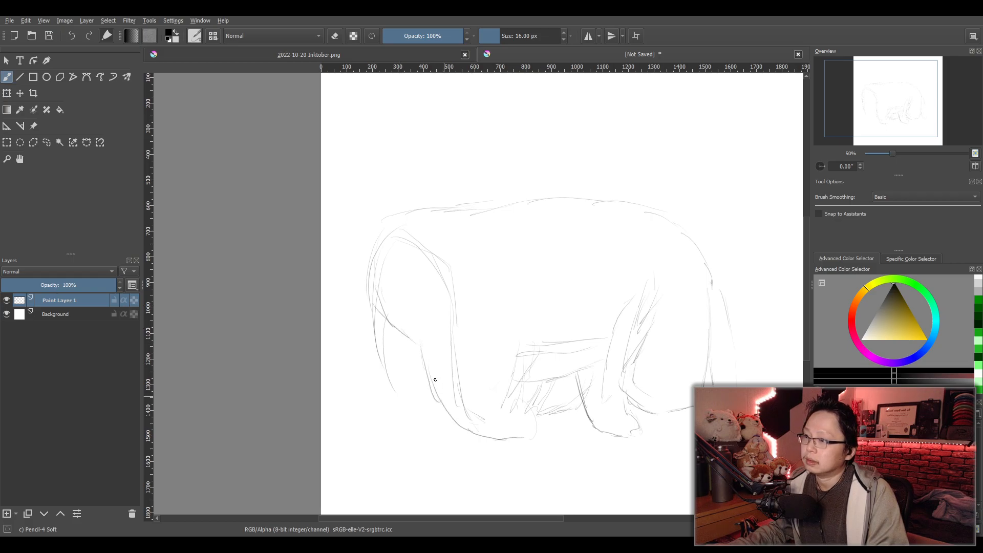
mouse_move(372, 308)
left_mouse_down()
mouse_move(386, 384)
mouse_move(374, 401)
left_mouse_up()
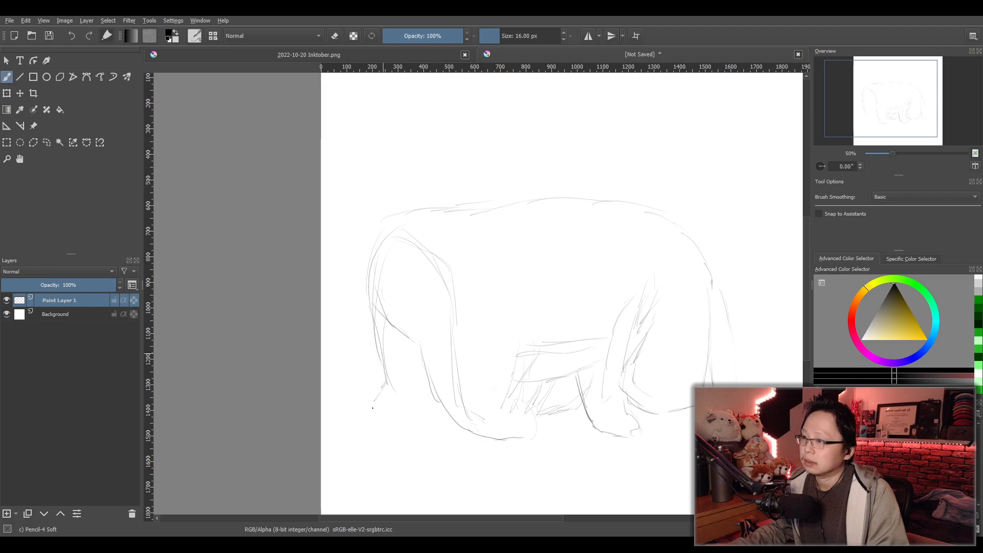
left_click_drag(399, 335, 401, 394)
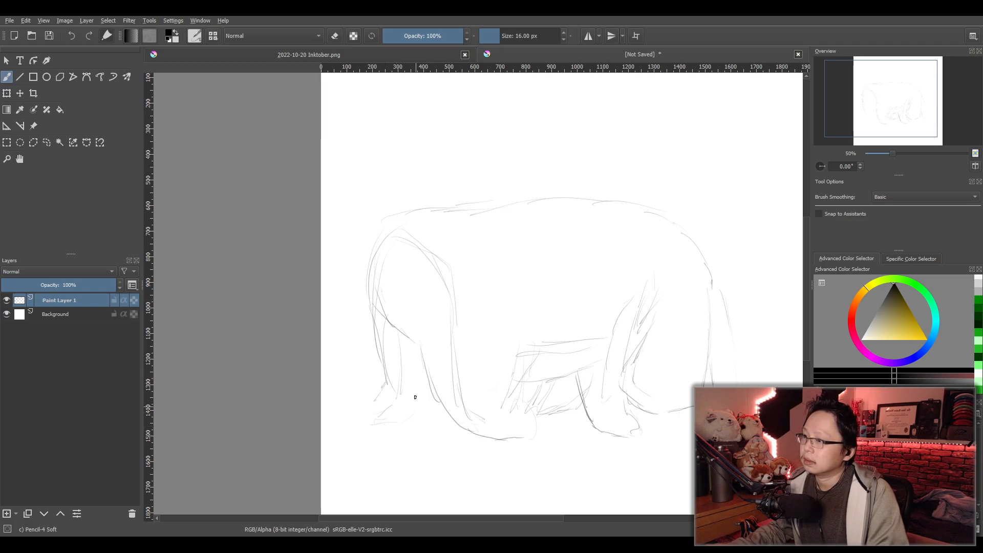
mouse_move(419, 354)
left_mouse_down()
mouse_move(420, 397)
mouse_move(401, 426)
mouse_move(388, 424)
mouse_move(378, 397)
mouse_move(369, 429)
left_mouse_up()
mouse_move(397, 344)
left_mouse_down()
mouse_move(399, 369)
mouse_move(370, 423)
mouse_move(417, 422)
left_mouse_up()
- Select the whole animal sketch with a rectangle, scale it down, and shift it toward the right side of the canvas
scroll(499, 360, "down", 2)
left_click_drag(533, 370, 490, 358)
scroll(491, 357, "up", 2)
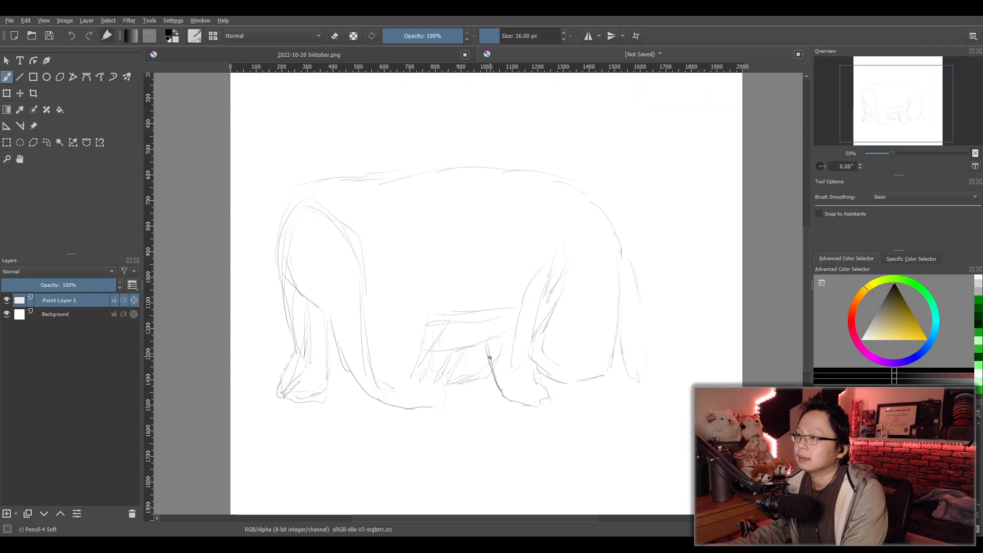
left_click(6, 142)
left_click_drag(237, 128, 711, 458)
left_click(7, 77)
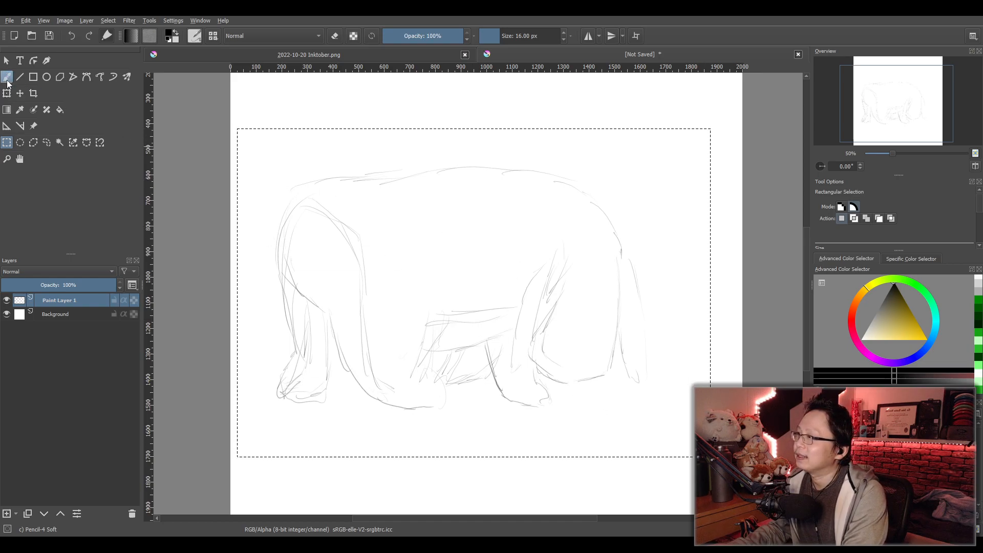
left_click(7, 93)
left_click_drag(237, 128, 433, 219)
mouse_move(601, 324)
left_mouse_down()
mouse_move(586, 270)
mouse_move(610, 254)
mouse_move(635, 275)
mouse_move(605, 331)
left_mouse_up()
key("b")
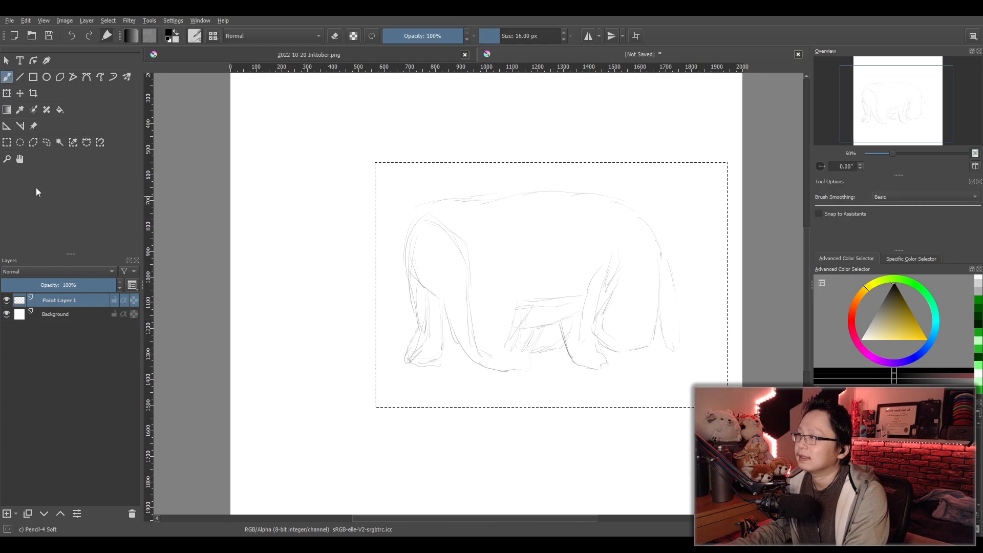
- Redraw the rectangular selection so that it encloses the entire canvas
left_click(6, 142)
scroll(409, 201, "down", 1)
left_click_drag(408, 200, 406, 229)
left_click_drag(280, 98, 670, 466)
scroll(433, 346, "up", 3)
left_click_drag(424, 354, 463, 338)
scroll(459, 327, "down", 2)
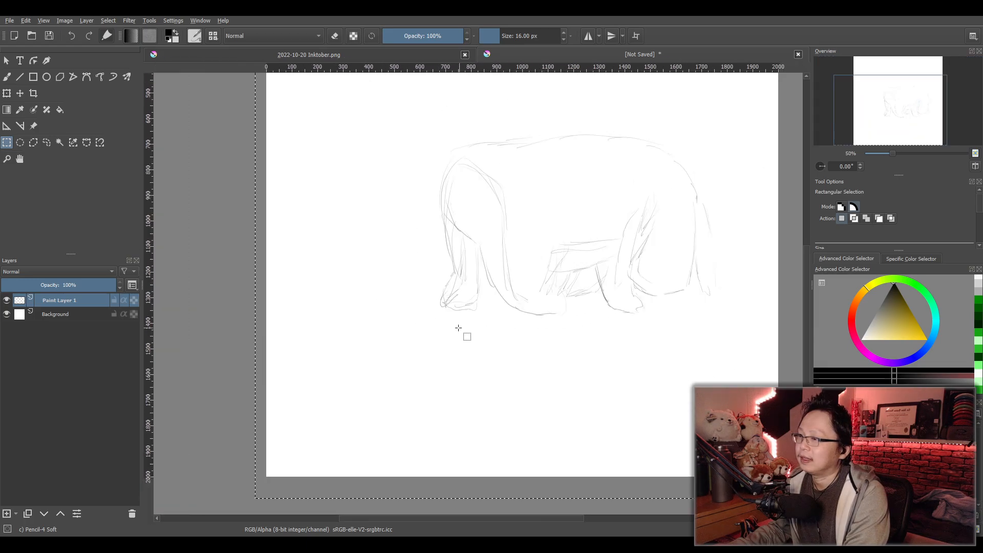
- Sketch a wedge-shaped outline with inner contour lines in the empty area below and left of the body
left_click(6, 77)
scroll(426, 325, "up", 1)
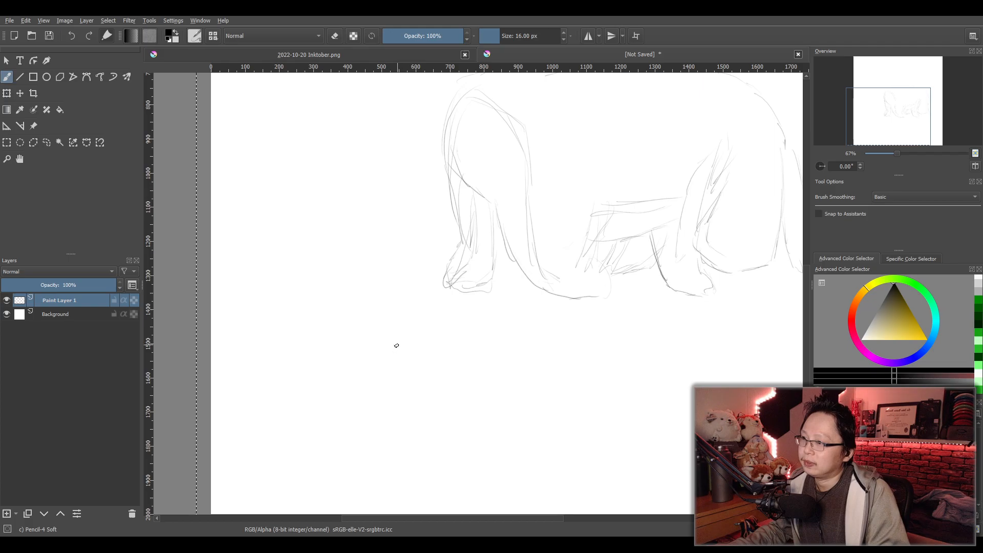
mouse_move(404, 335)
left_mouse_down()
mouse_move(358, 387)
mouse_move(421, 430)
left_mouse_up()
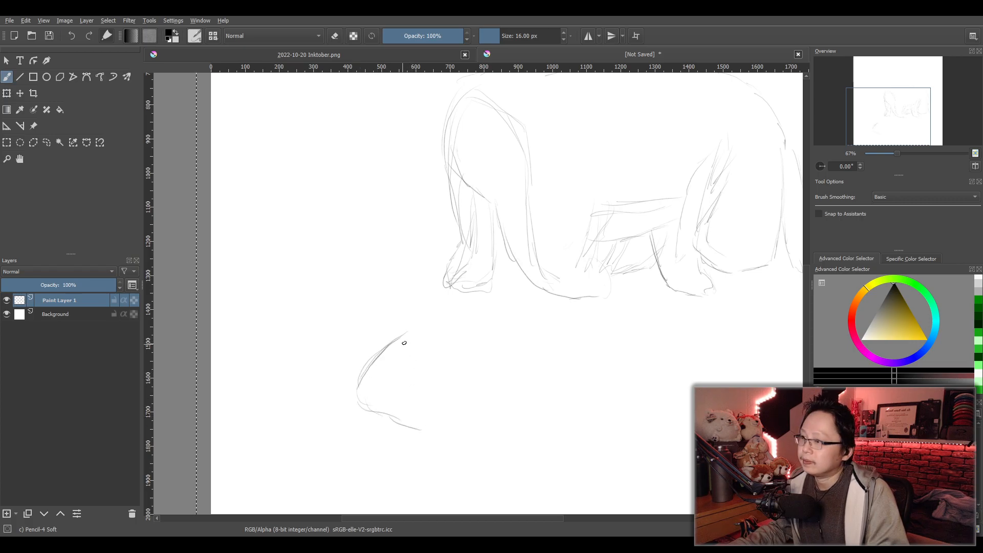
mouse_move(372, 382)
left_mouse_down()
mouse_move(373, 402)
mouse_move(420, 423)
mouse_move(403, 412)
left_mouse_up()
left_click_drag(379, 376, 411, 339)
- Undo the last strokes, rework the wedge's lower inner line, and add a small oval near its upper end
key("ctrl+z")
key("ctrl+z")
key("ctrl+z")
key("ctrl+z")
left_click_drag(367, 391, 419, 422)
key("ctrl+z")
left_click_drag(401, 349, 400, 344)
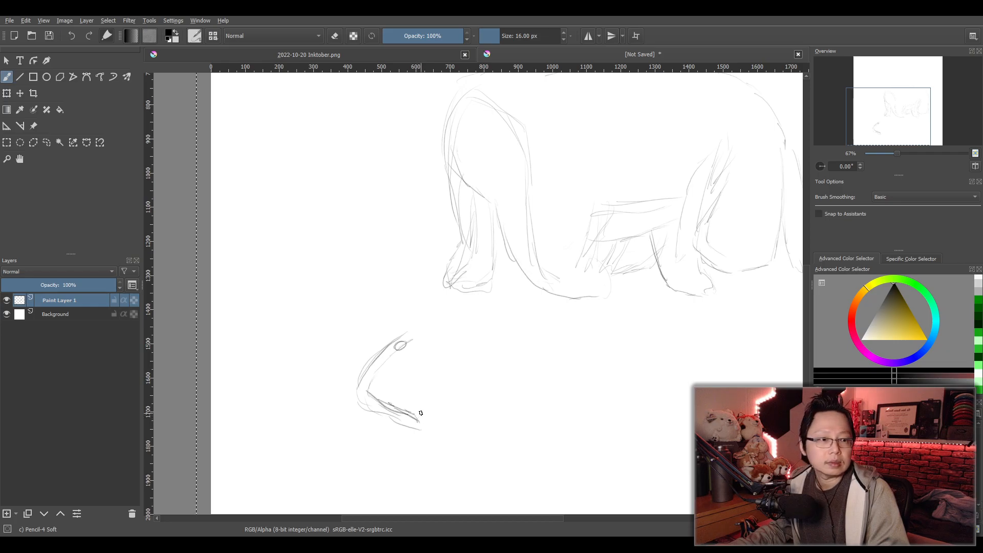
left_click_drag(428, 405, 419, 416)
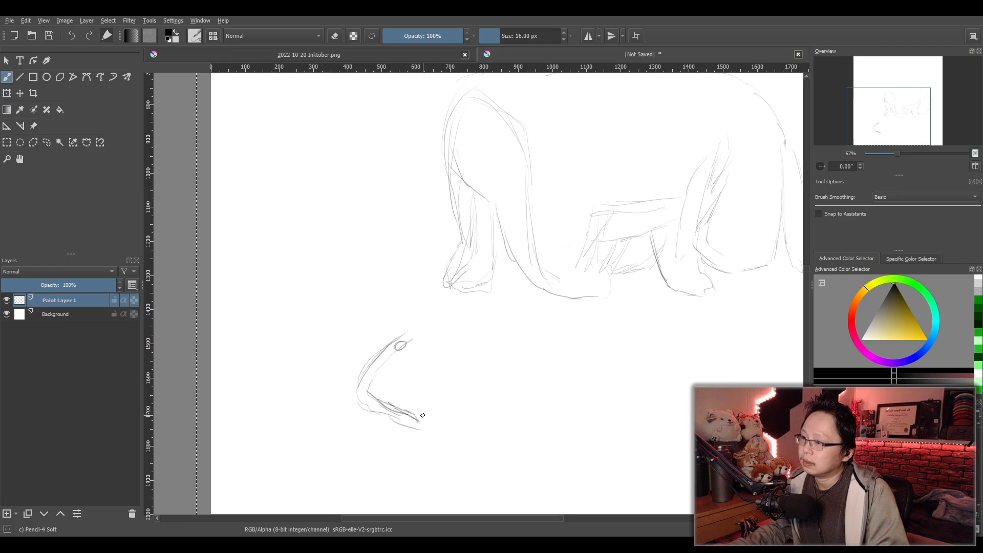
- Sketch an upright form with two rounded-top sections rising from the lower end of the wedge
scroll(411, 450, "up", 4)
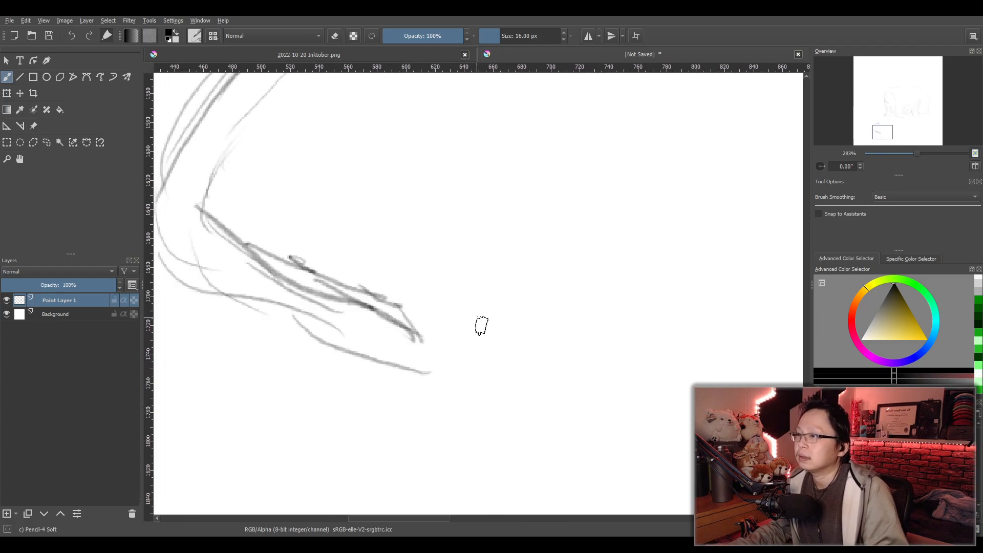
left_click_drag(445, 201, 420, 327)
left_click_drag(444, 201, 492, 213)
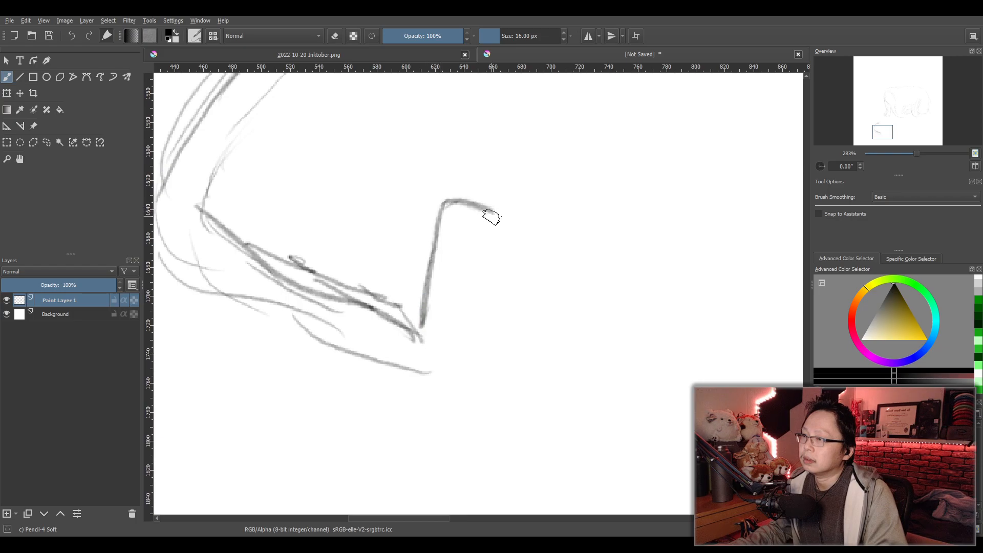
mouse_move(461, 300)
left_mouse_down()
mouse_move(483, 220)
mouse_move(543, 209)
mouse_move(562, 251)
left_mouse_up()
left_click_drag(507, 204, 544, 216)
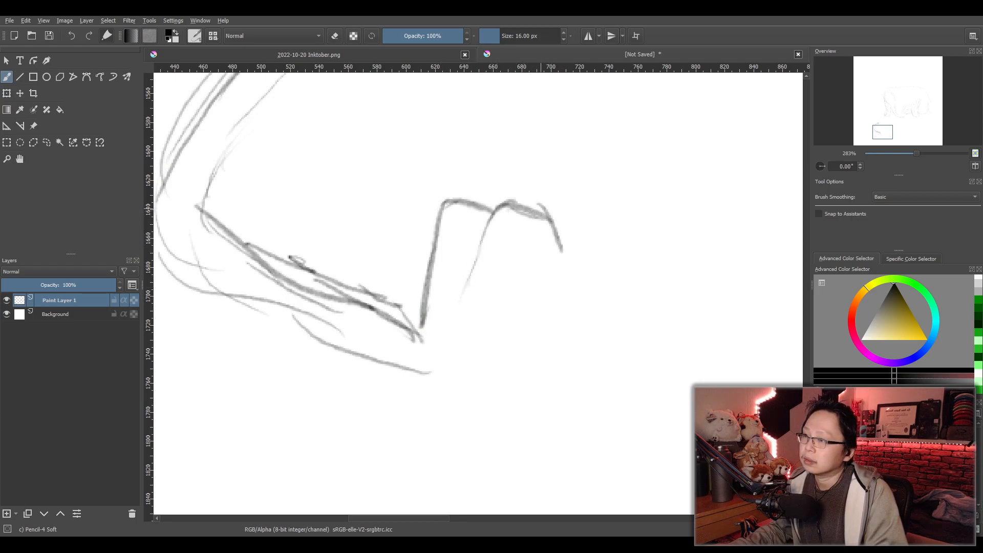
- Undo and redraw the upright form's outer section with a wider curved side, and sketch a small knot beneath it
key("ctrl+z")
key("ctrl+z")
mouse_move(493, 211)
left_mouse_down()
mouse_move(533, 208)
mouse_move(578, 234)
mouse_move(569, 258)
mouse_move(508, 316)
left_mouse_up()
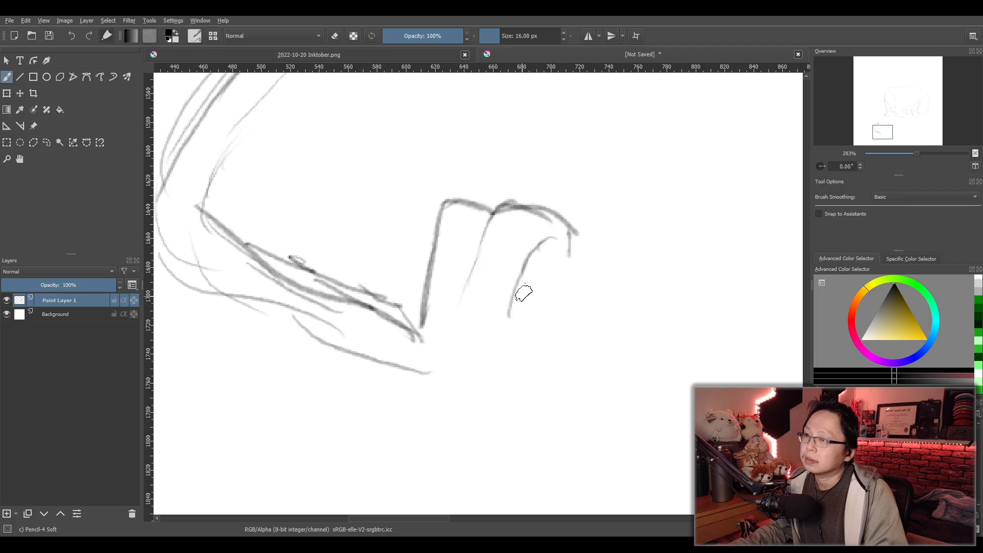
key("ctrl+z")
mouse_move(556, 239)
left_mouse_down()
mouse_move(505, 329)
mouse_move(484, 335)
mouse_move(463, 311)
mouse_move(450, 332)
mouse_move(486, 333)
left_mouse_up()
mouse_move(412, 339)
left_mouse_down()
mouse_move(463, 336)
mouse_move(484, 369)
mouse_move(464, 374)
mouse_move(467, 388)
mouse_move(421, 338)
mouse_move(488, 366)
mouse_move(469, 384)
mouse_move(442, 300)
left_mouse_up()
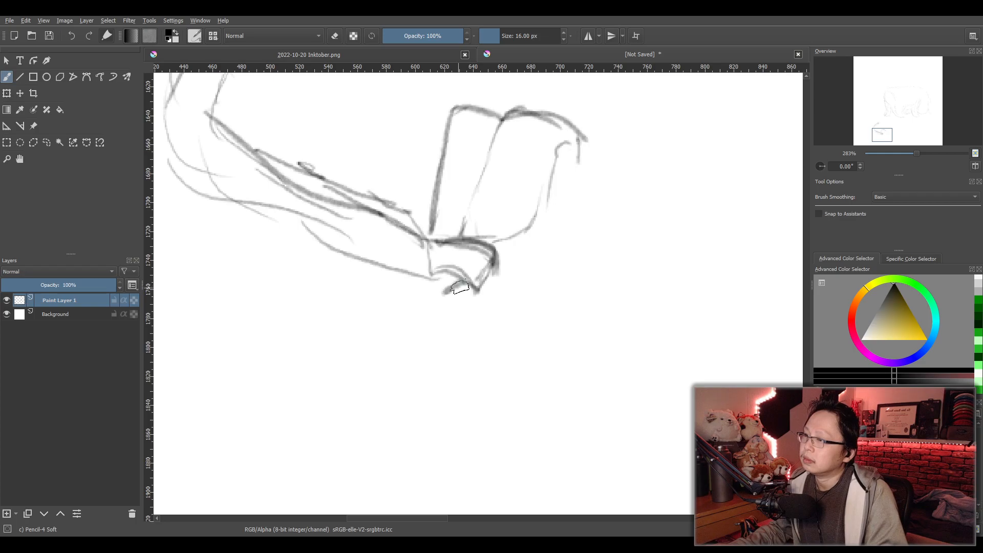
- Sketch a rounded lobe hanging below the knot, with a wavy bottom edge and a dark narrow loop on its right side
left_click_drag(432, 275, 365, 344)
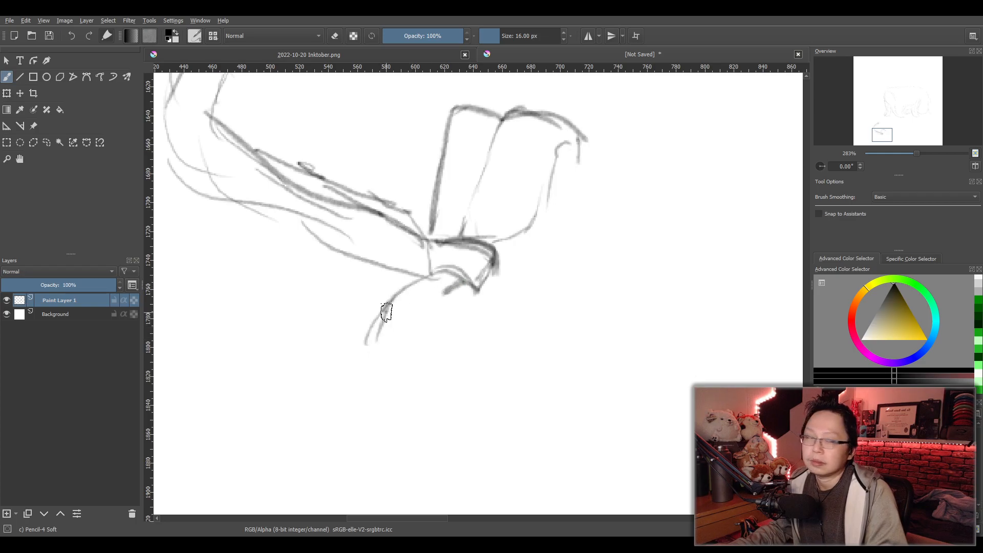
mouse_move(391, 303)
left_mouse_down()
mouse_move(374, 345)
mouse_move(388, 365)
mouse_move(463, 377)
left_mouse_up()
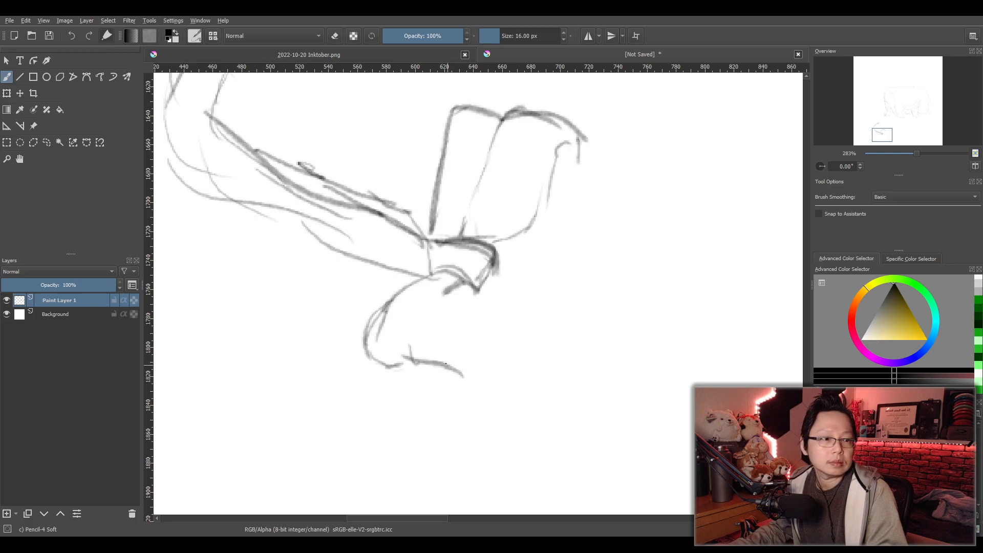
left_click_drag(476, 297, 483, 343)
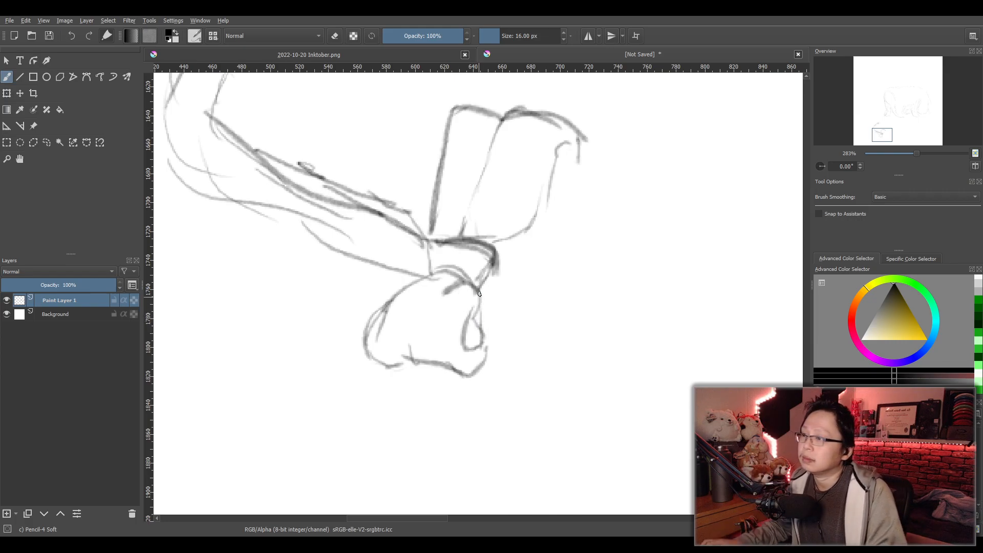
left_click_drag(479, 294, 453, 361)
left_click_drag(480, 304, 479, 356)
left_click_drag(467, 313, 465, 357)
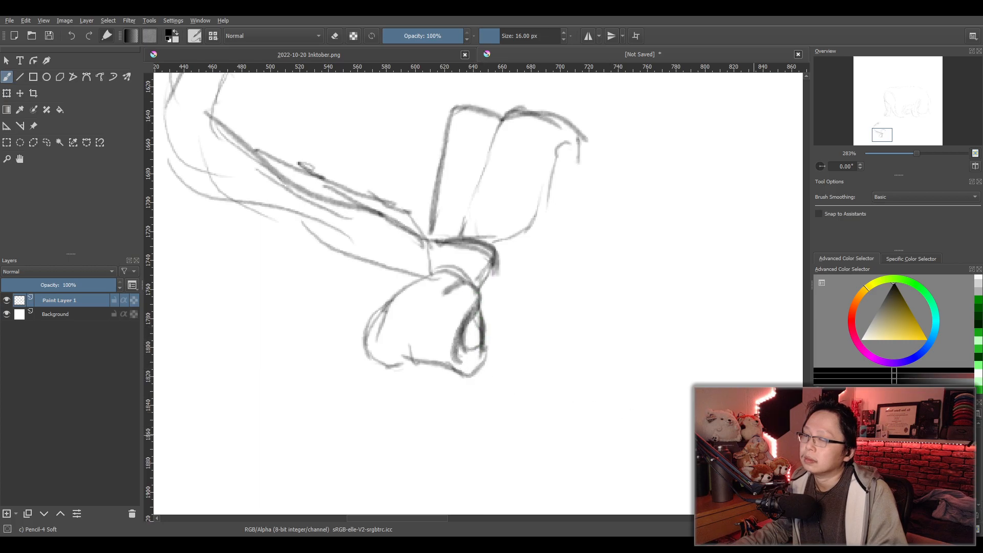
- Select the hanging lobe with a freehand selection and stretch it downward to make it longer
left_click(47, 143)
mouse_move(434, 405)
left_mouse_down()
mouse_move(533, 361)
mouse_move(492, 298)
left_mouse_up()
left_click_drag(434, 404, 434, 405)
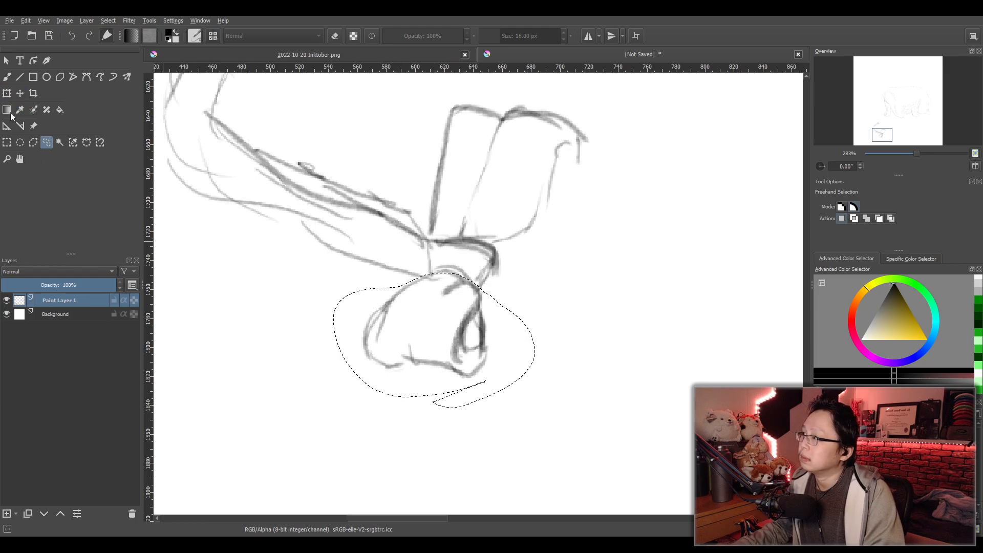
key("ctrl+t")
left_click_drag(434, 415, 434, 466)
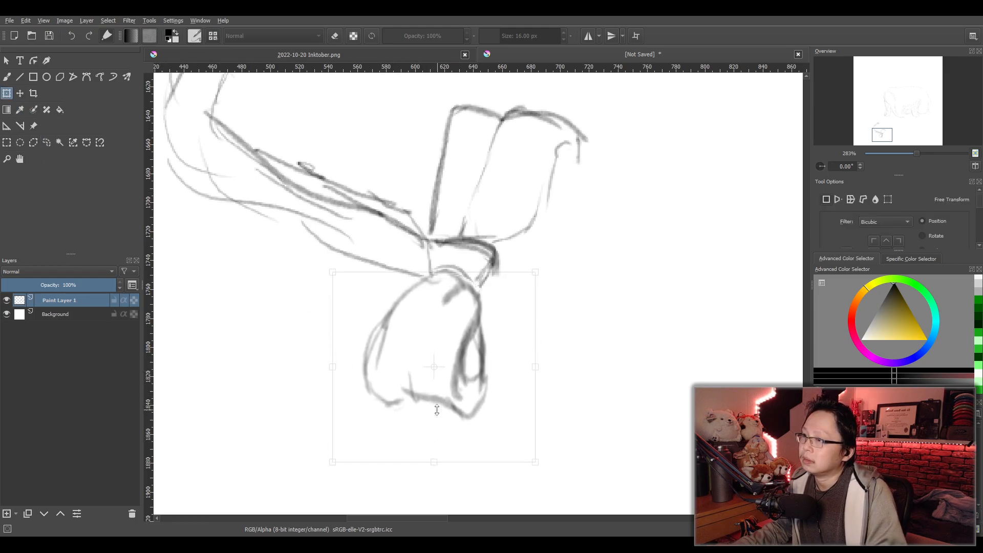
key("b")
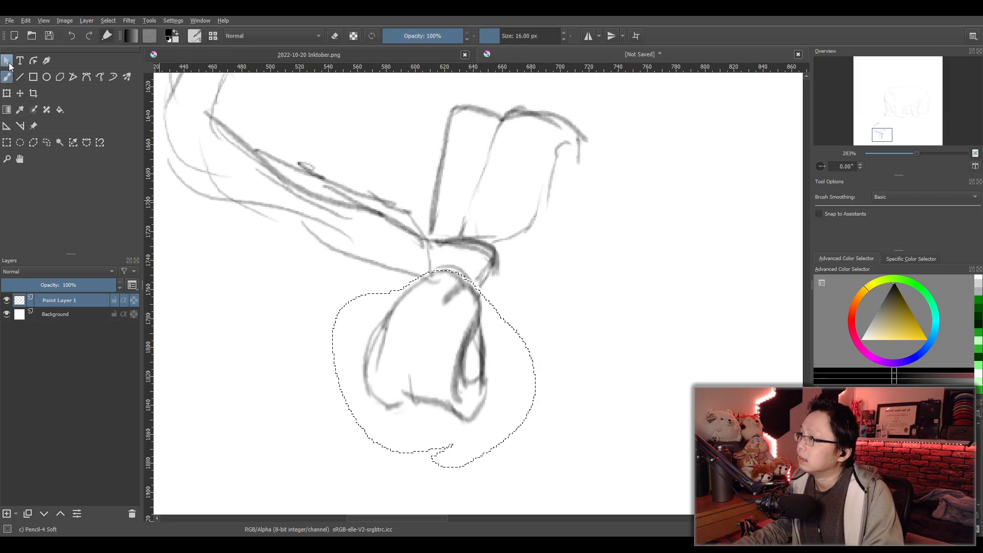
- Replace the freehand selection with a rectangular one around the whole small sketch below the animal
key("ctrl+r")
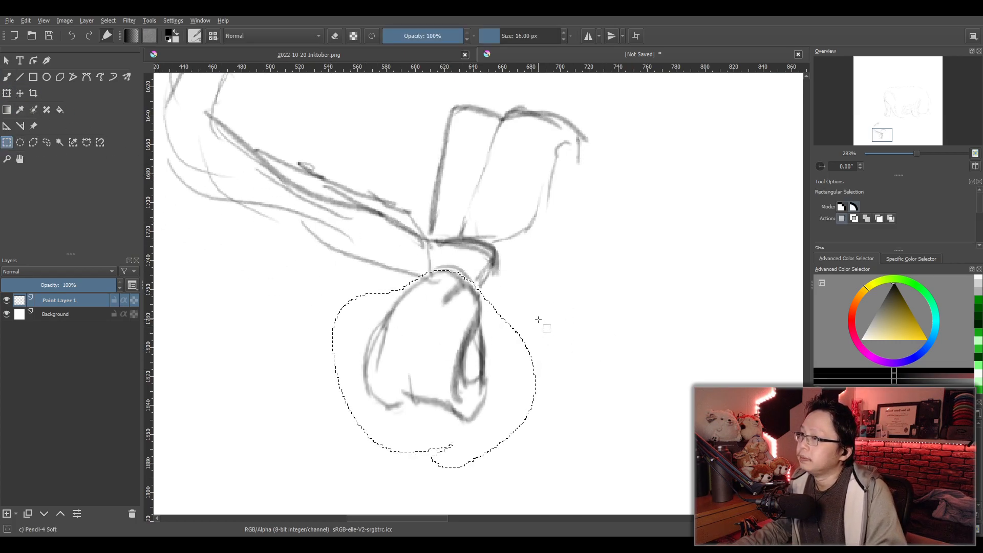
scroll(576, 306, "down", 2)
scroll(494, 354, "down", 4)
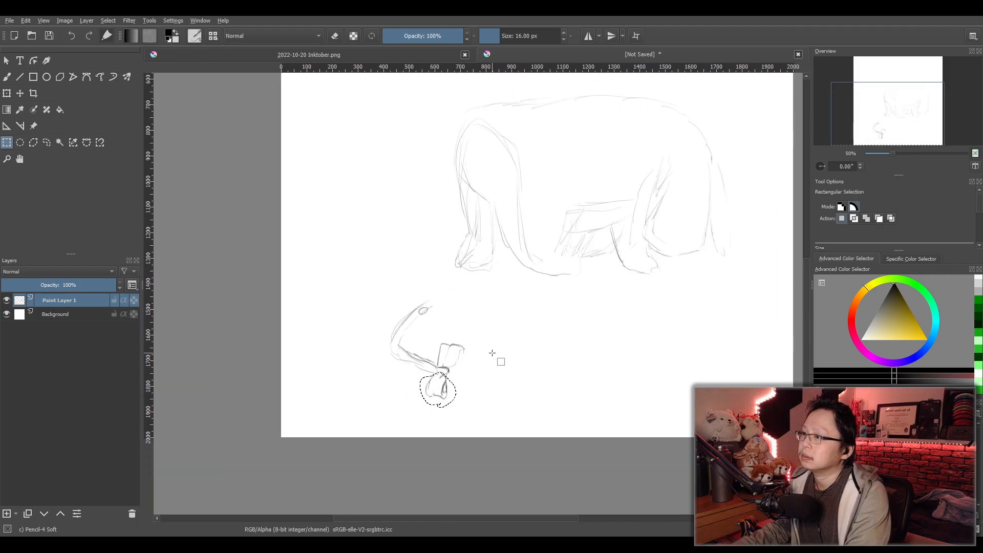
left_click_drag(358, 285, 520, 421)
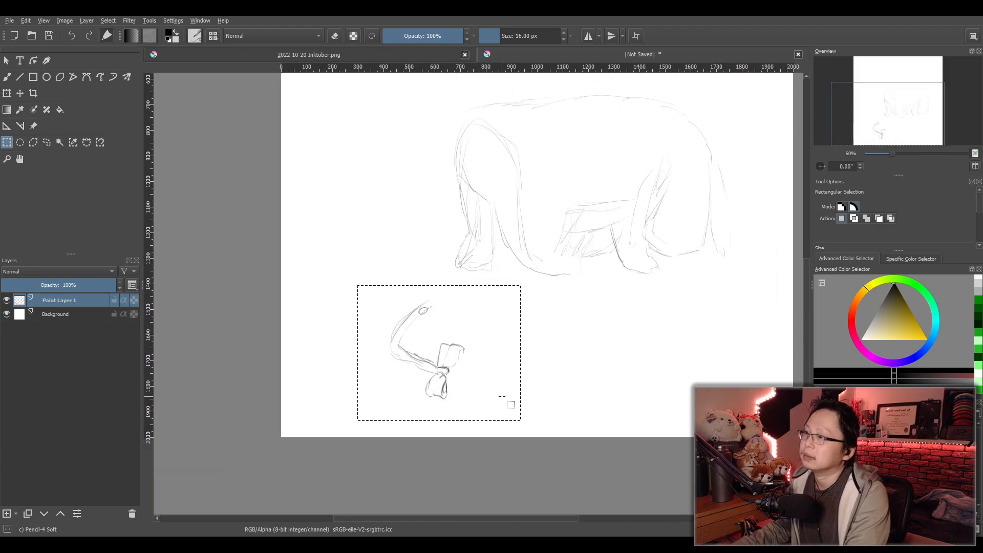
- Sketch the jagged upper edge of a leaf-shaped form extending right from the knot, redoing strokes as needed
scroll(502, 397, "up", 6)
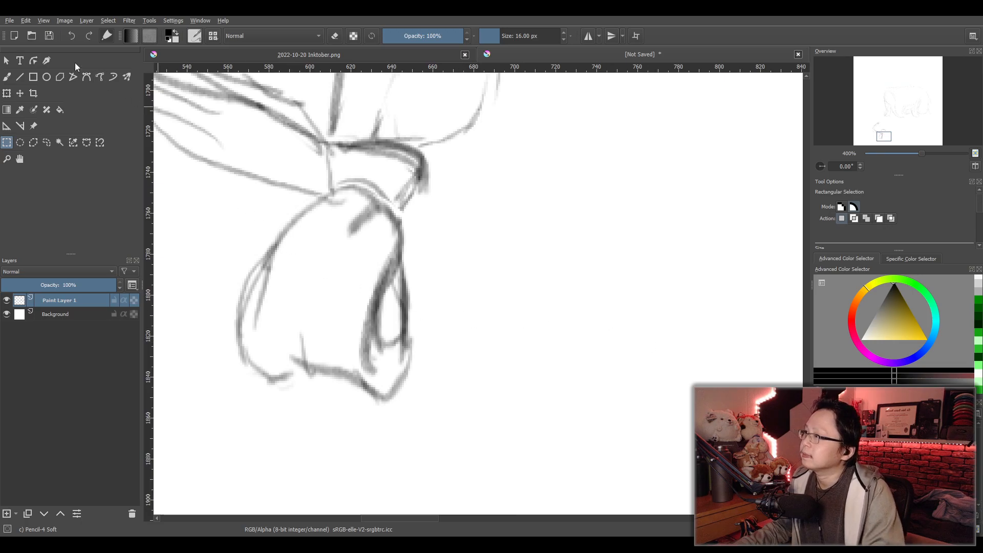
left_click(10, 79)
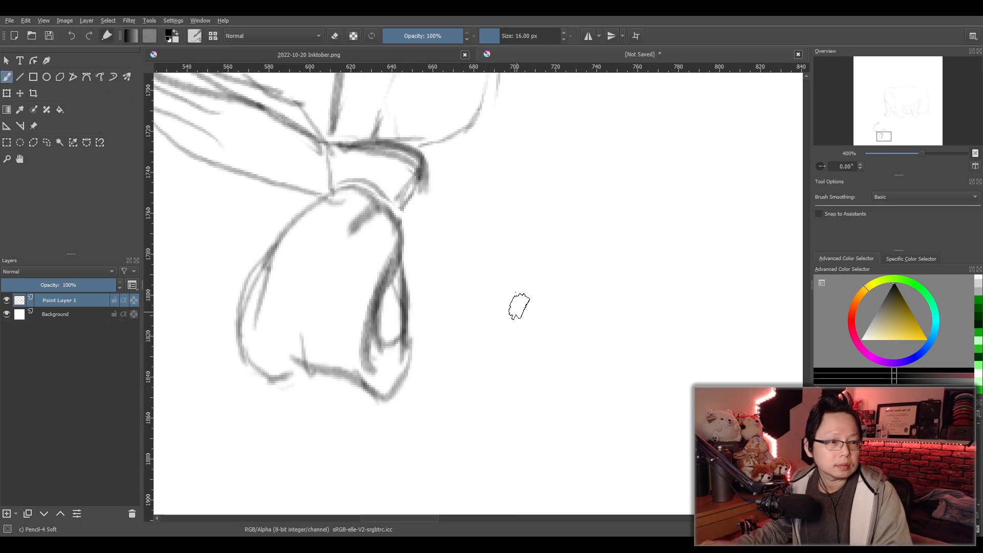
left_click_drag(436, 145, 565, 178)
key("ctrl+z")
mouse_move(429, 146)
left_mouse_down()
mouse_move(613, 154)
mouse_move(571, 162)
mouse_move(632, 182)
mouse_move(771, 323)
left_mouse_up()
key("ctrl+z")
- Extend the leaf shape's upper edge down to a pointed tip with a small notch, undoing unwanted strokes
mouse_move(621, 202)
left_mouse_down()
mouse_move(651, 210)
mouse_move(757, 345)
mouse_move(743, 336)
mouse_move(712, 339)
left_mouse_up()
left_click_drag(705, 341, 730, 381)
key("ctrl+z")
mouse_move(695, 322)
left_mouse_down()
mouse_move(732, 356)
mouse_move(645, 356)
left_mouse_up()
key("ctrl+z")
left_click_drag(734, 363, 488, 325)
key("ctrl+z")
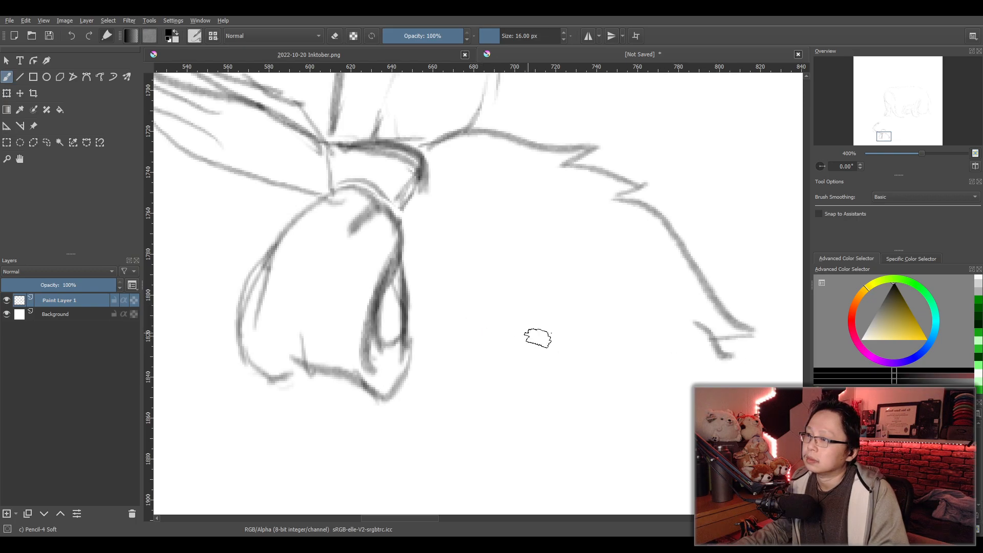
- Close the leaf shape with a long notched lower edge and a curved inner side back to the knot, redoing misplaced strokes
mouse_move(732, 357)
left_mouse_down()
mouse_move(509, 334)
mouse_move(530, 370)
mouse_move(516, 374)
mouse_move(404, 271)
left_mouse_up()
key("ctrl+z")
left_click_drag(398, 218, 500, 375)
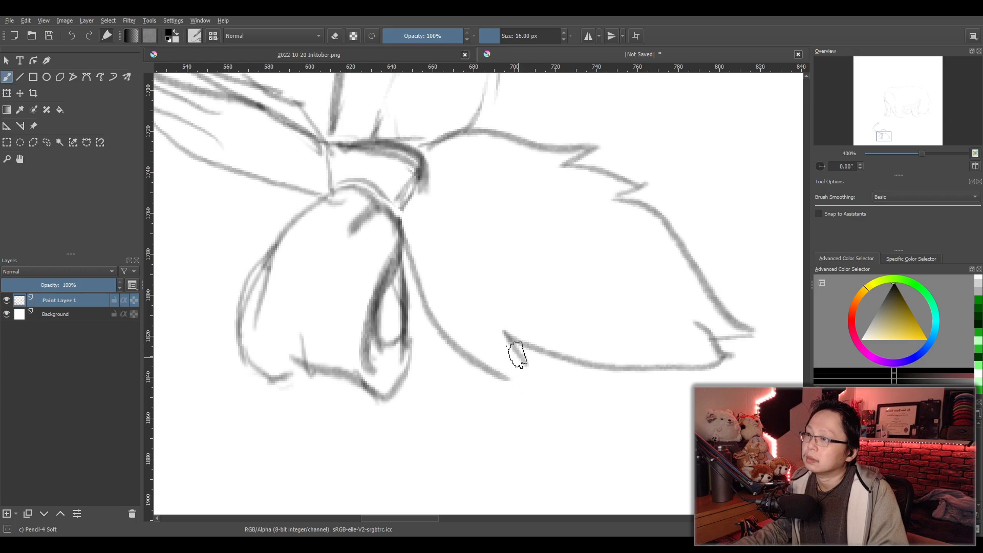
key("ctrl+z")
left_click_drag(403, 220, 528, 379)
key("ctrl+z")
mouse_move(399, 205)
left_mouse_down()
mouse_move(457, 345)
mouse_move(538, 355)
mouse_move(492, 364)
mouse_move(532, 348)
mouse_move(522, 366)
left_mouse_up()
key("ctrl+z")
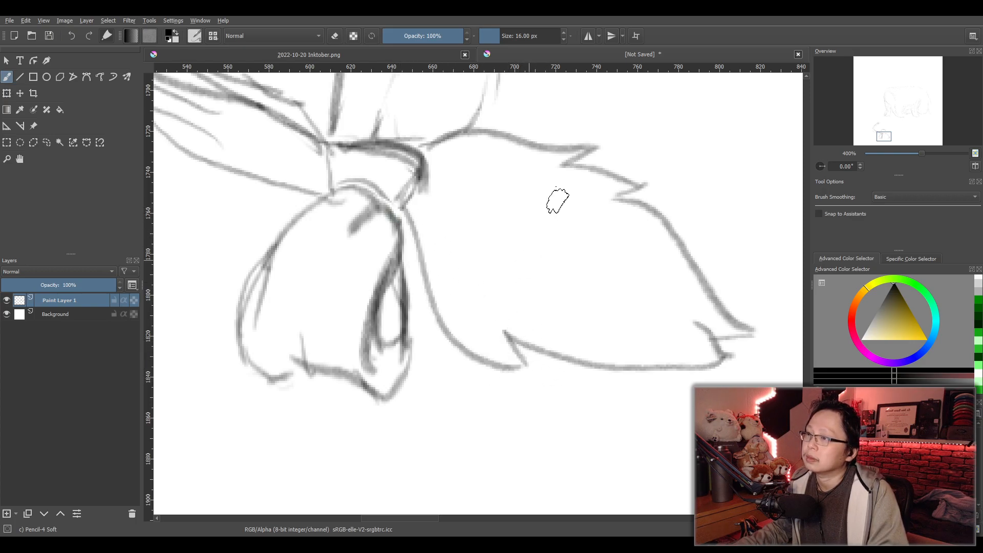
- Select the whole canvas with a rectangle and move both sketches up and to the left
scroll(560, 201, "down", 4)
left_click_drag(588, 209, 464, 330)
scroll(540, 281, "down", 2)
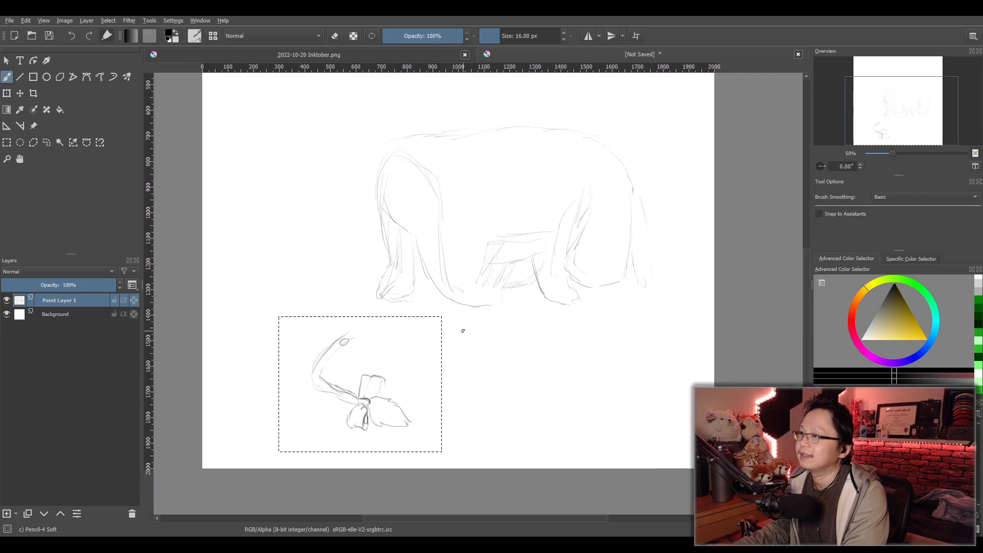
scroll(465, 326, "down", 1)
left_click(7, 143)
left_click_drag(291, 105, 692, 452)
left_click(20, 93)
mouse_move(545, 329)
left_mouse_down()
mouse_move(531, 290)
mouse_move(541, 331)
mouse_move(551, 333)
left_mouse_up()
scroll(531, 294, "up", 1)
scroll(551, 333, "down", 2)
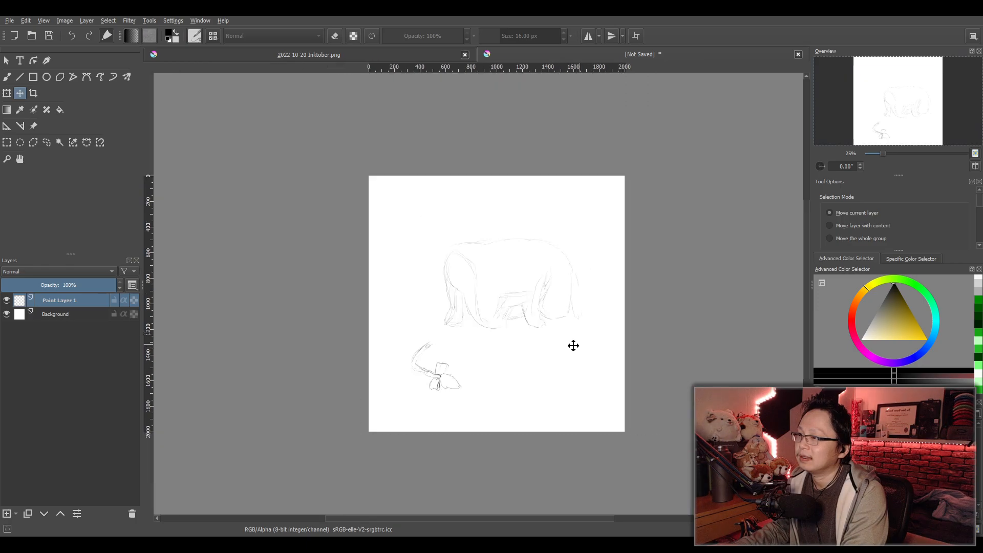
scroll(570, 344, "up", 1)
- Close the open upper end of the wedge beside the small oval with a short brush stroke
left_click(4, 77)
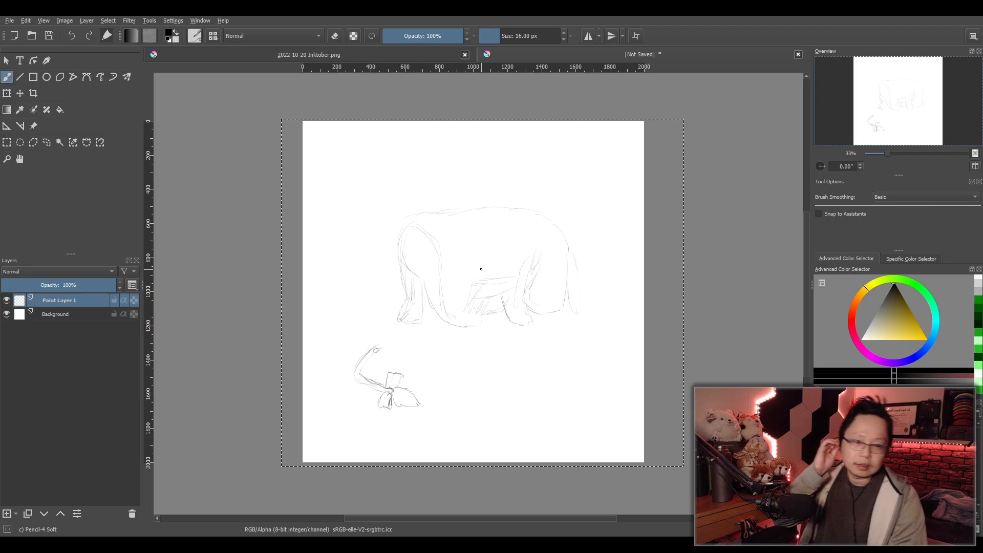
scroll(489, 315, "up", 2)
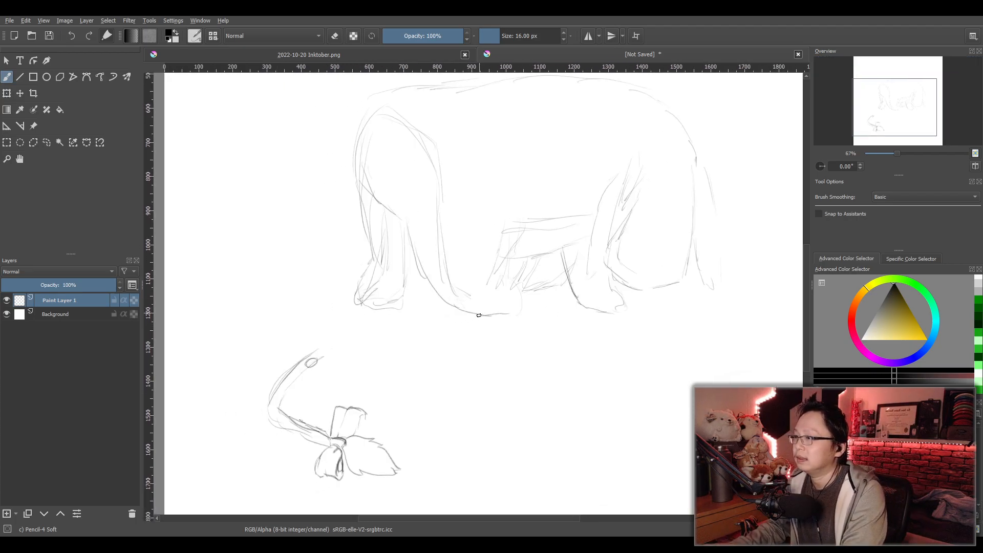
scroll(325, 359, "up", 2)
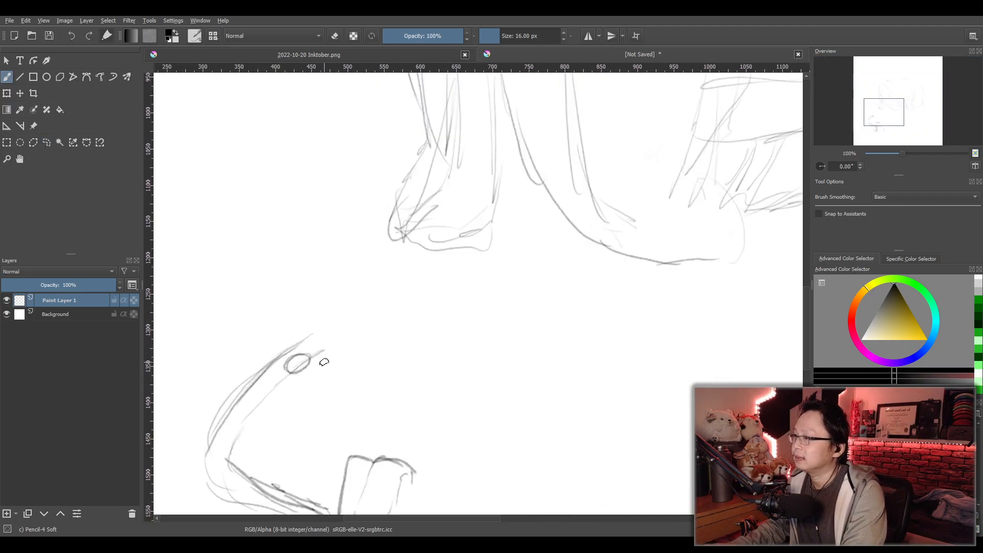
scroll(377, 365, "up", 1)
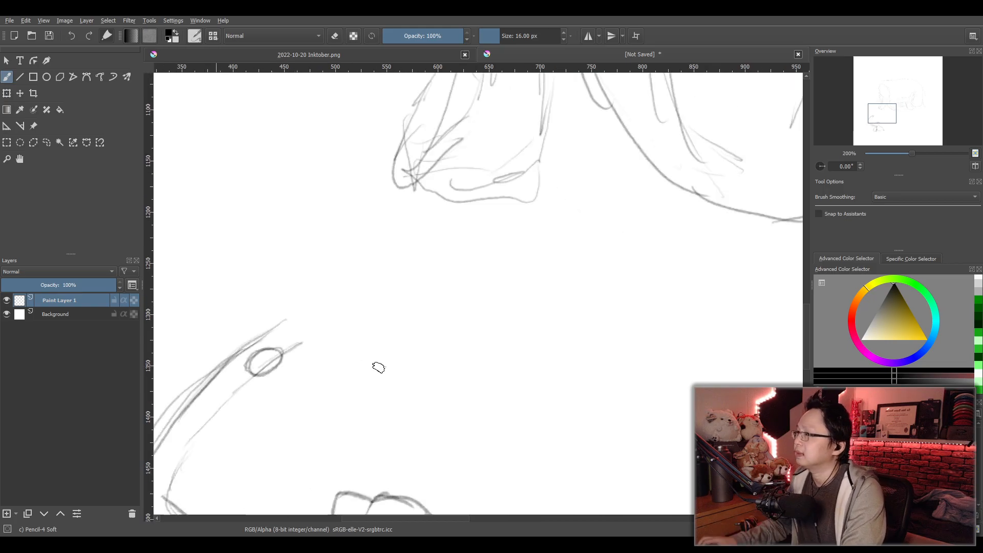
left_click_drag(387, 351, 457, 313)
left_click_drag(356, 280, 378, 305)
key("ctrl+z")
scroll(478, 336, "down", 4)
scroll(494, 340, "up", 3)
- Switch to the 100 px circular eraser and remove the stray inner strokes around the animal's hind leg
left_click_drag(476, 416, 526, 423)
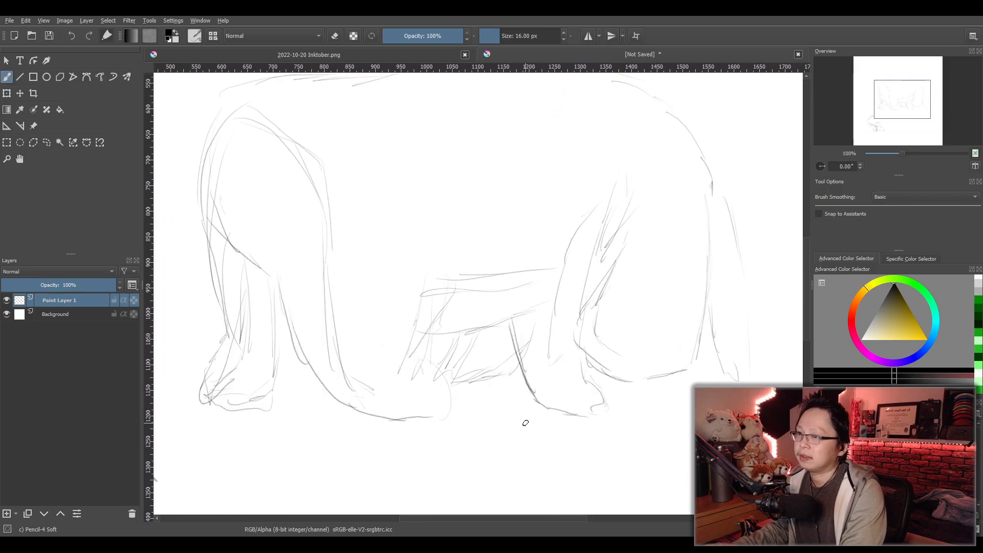
key("/")
mouse_move(637, 196)
left_mouse_down()
mouse_move(630, 233)
mouse_move(632, 186)
mouse_move(605, 323)
left_mouse_up()
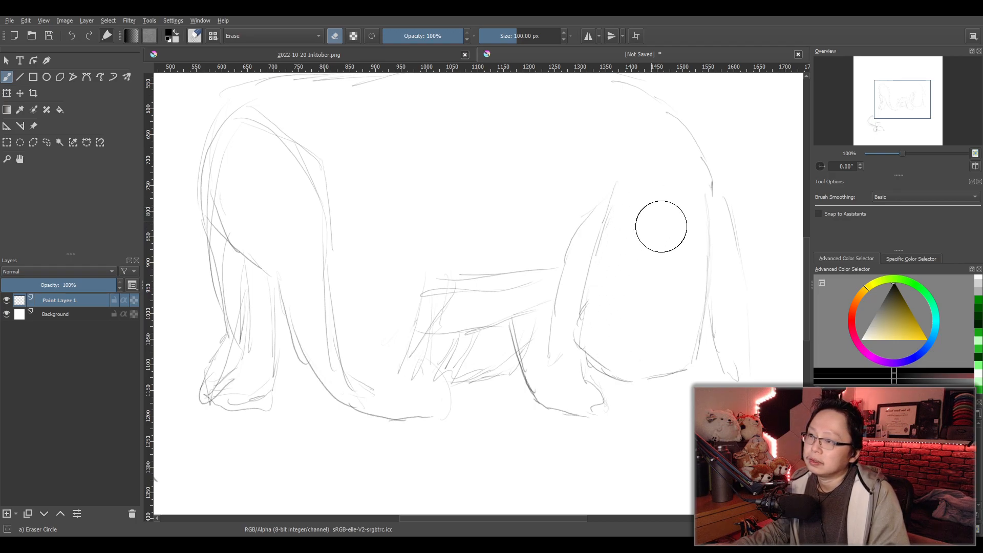
scroll(671, 228, "down", 2)
left_click_drag(669, 229, 616, 282)
scroll(611, 283, "up", 1)
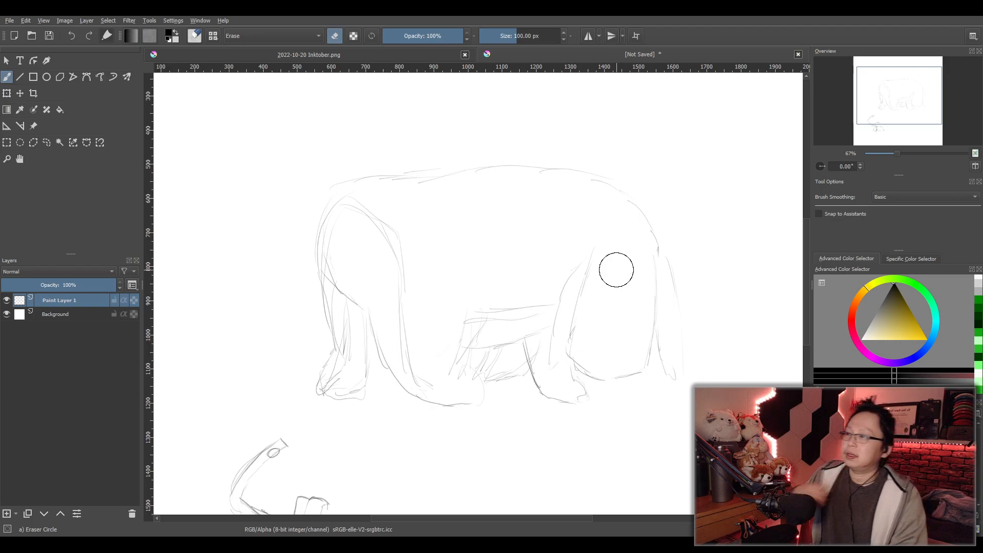
- Select the front half of the animal with a rectangle and squeeze it horizontally to shorten the body
left_click(7, 143)
left_click_drag(297, 137, 525, 422)
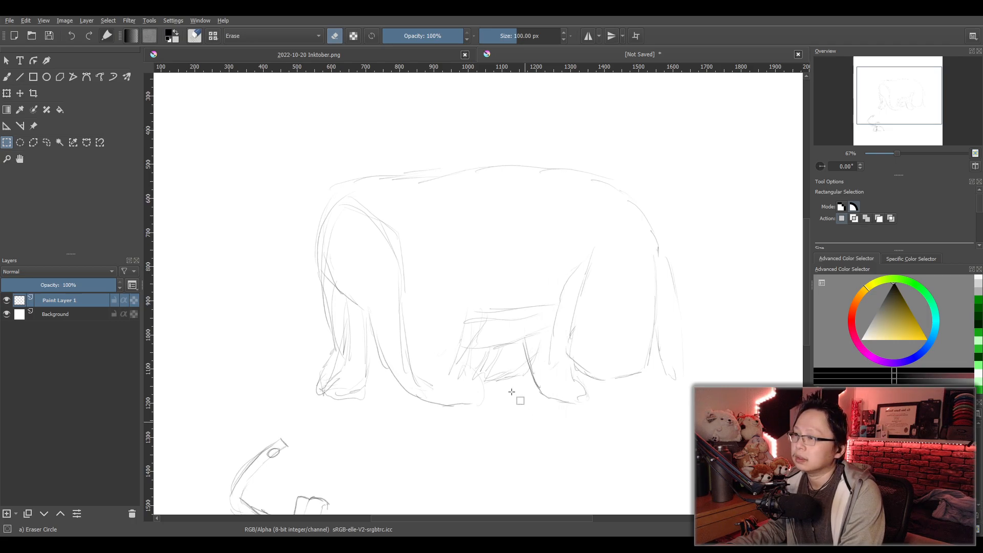
left_click(6, 94)
left_click_drag(288, 275, 313, 282)
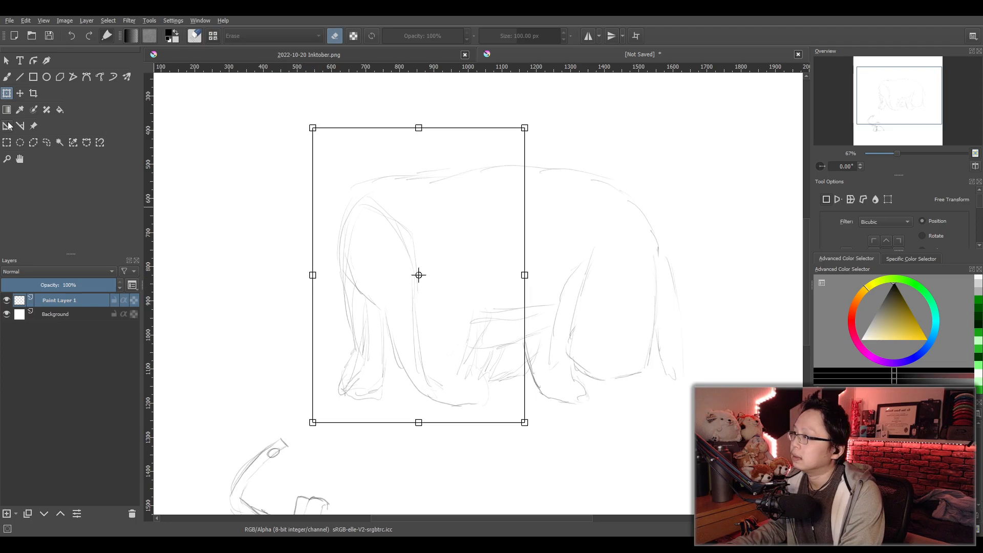
- Select a rectangular area enclosing both sketches and crop the canvas to it, at 1704 × 1473 px
left_click(6, 142)
left_click_drag(229, 121, 576, 379)
scroll(687, 403, "down", 4)
scroll(626, 407, "up", 2)
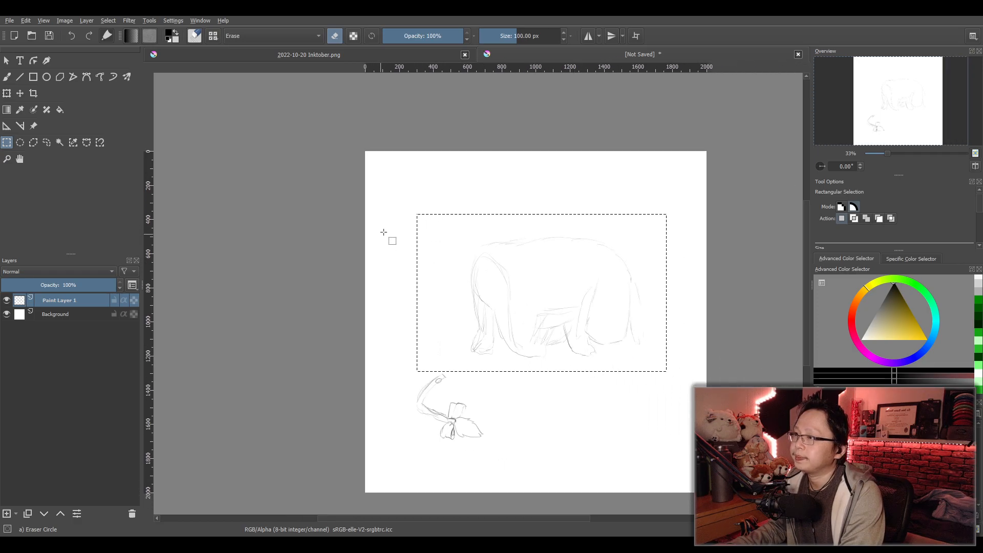
left_click_drag(381, 212, 672, 463)
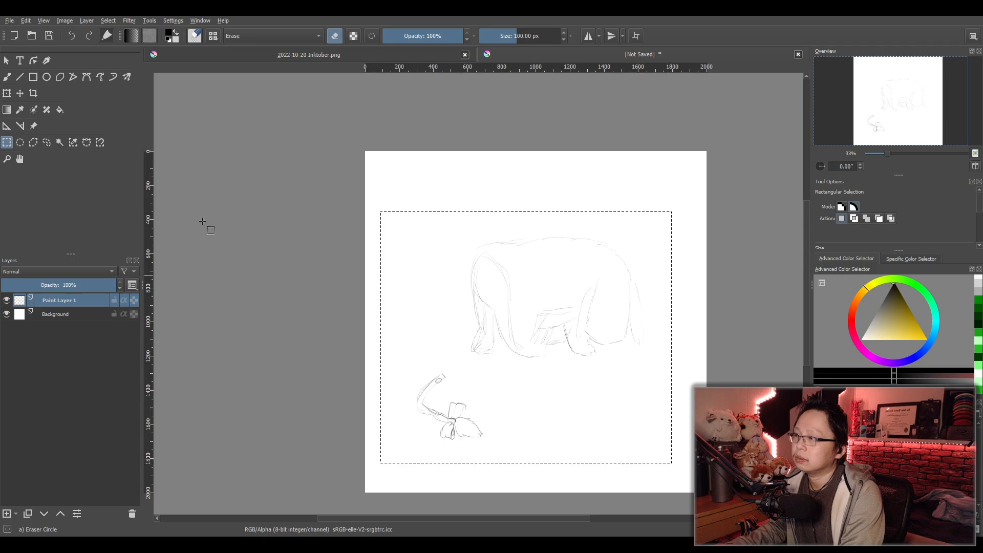
left_click(33, 93)
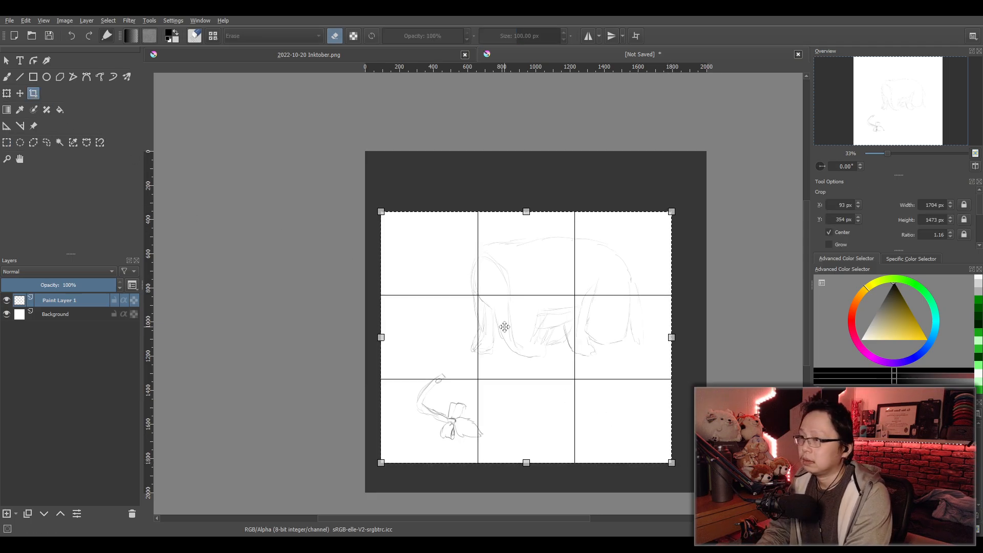
key("Return")
scroll(543, 363, "up", 1)
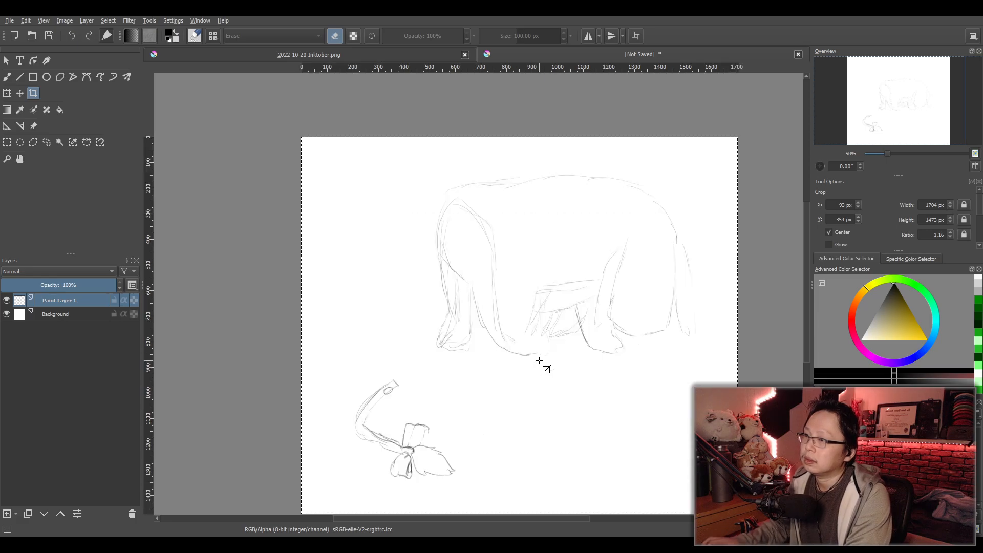
- Fade Paint Layer 1 to about 49% opacity and add a paint layer above it, ready for the 16 px Pencil-4 Soft brush
scroll(529, 359, "up", 2)
key("b")
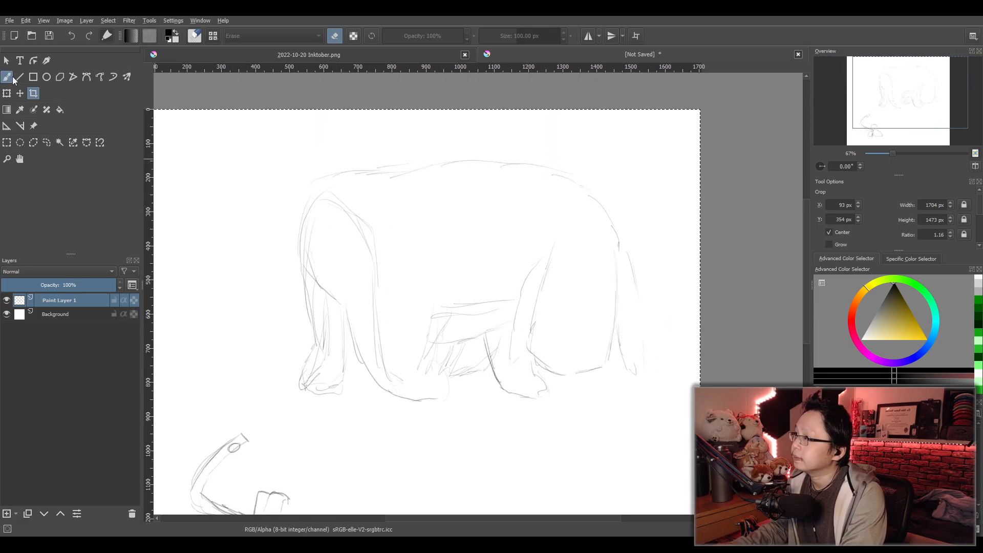
left_click(53, 286)
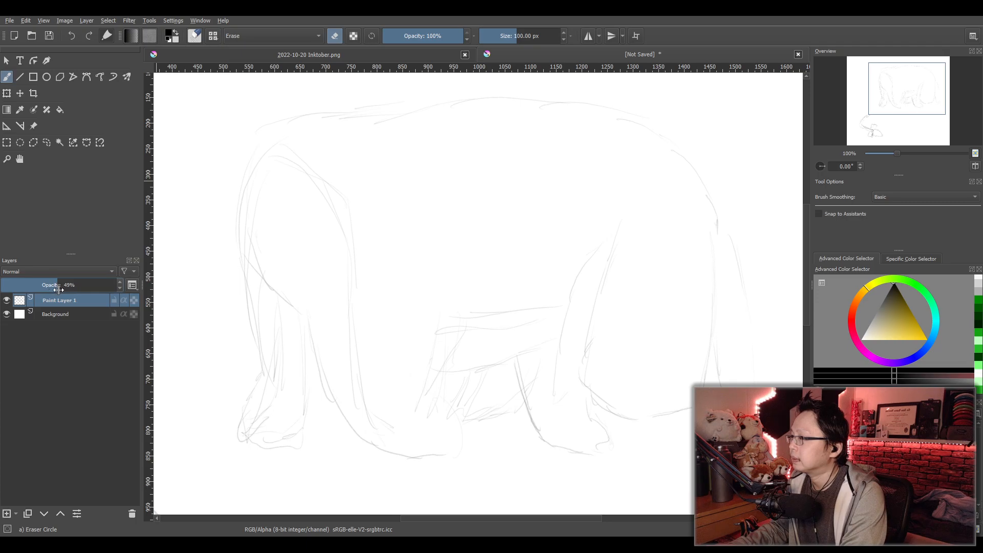
left_click(5, 514)
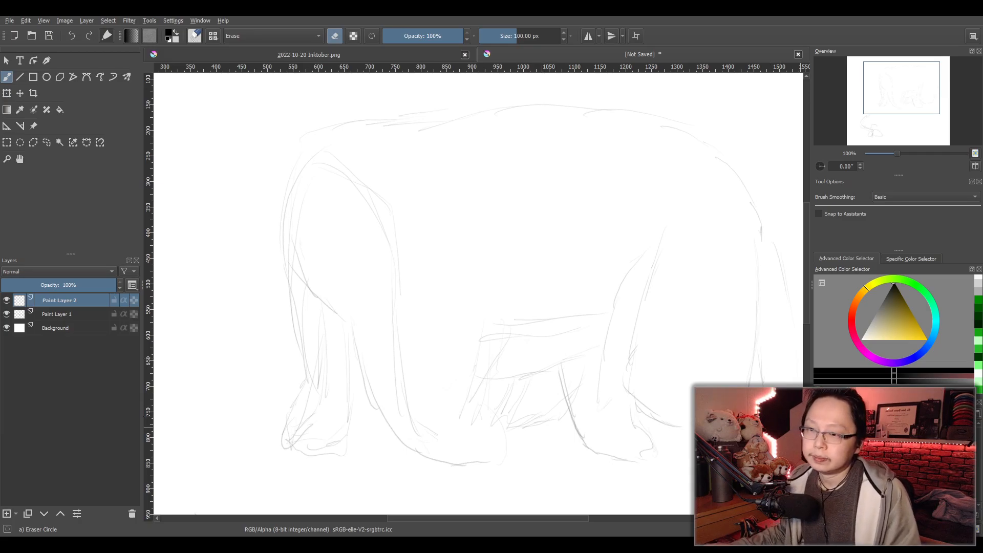
key("slash")
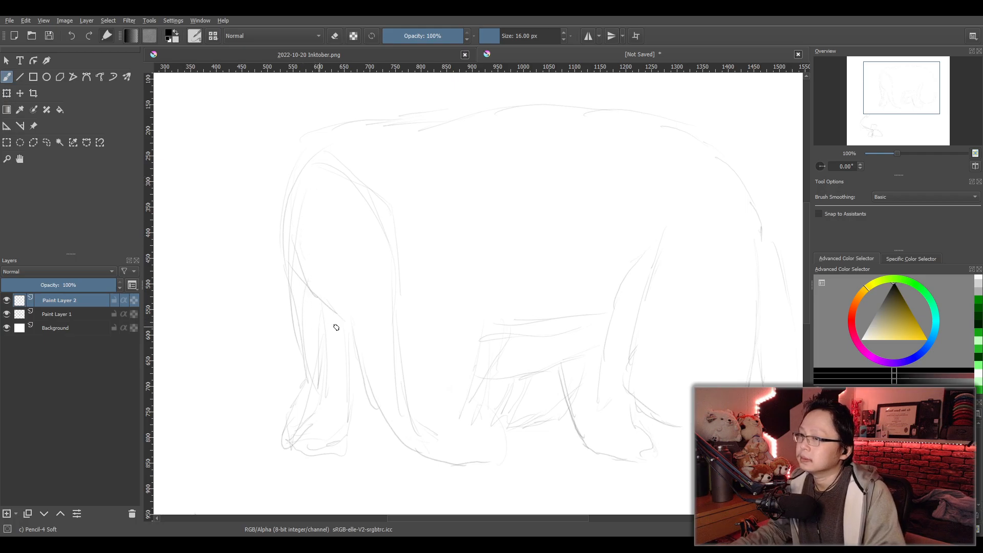
left_click_drag(663, 347, 443, 342)
scroll(466, 350, "up", 1)
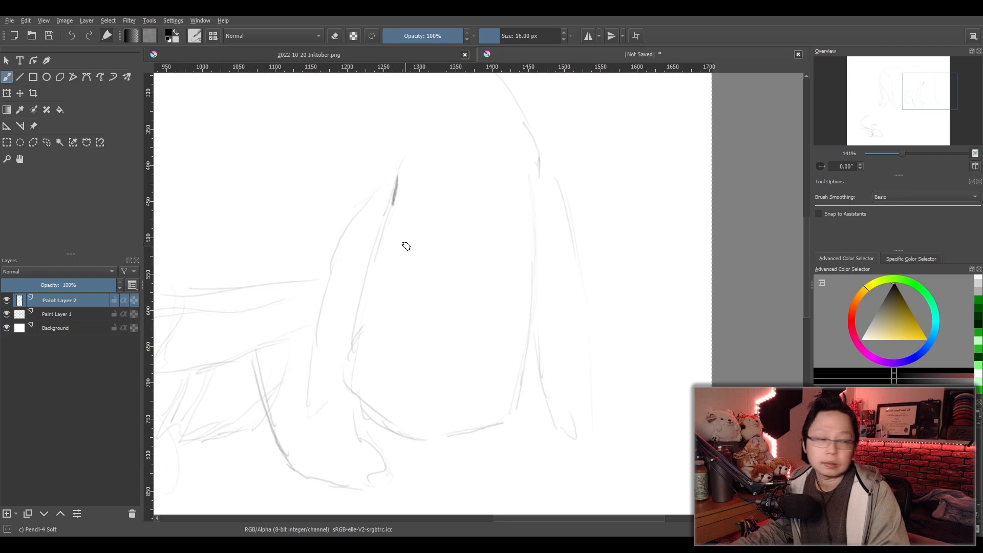
key("ctrl+z")
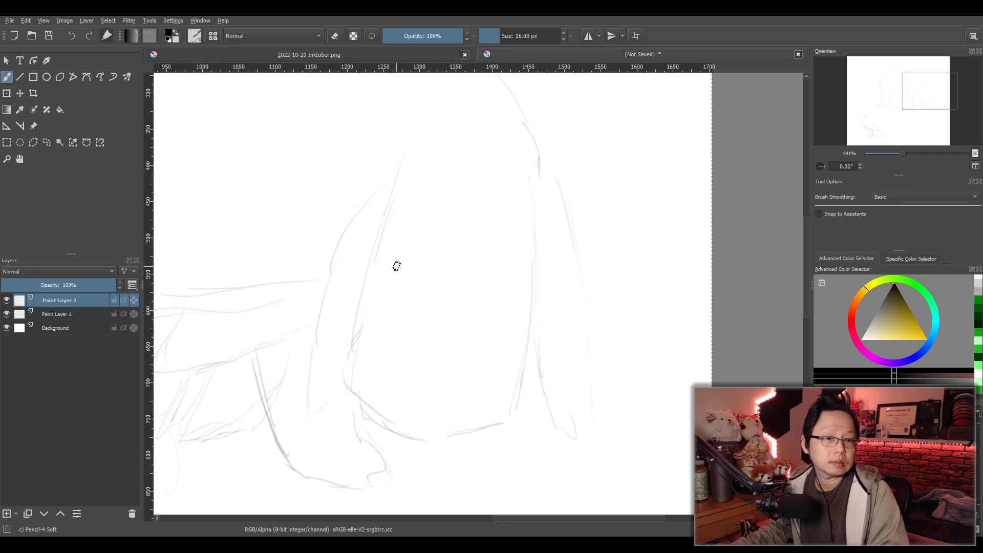
left_click_drag(403, 221, 351, 342)
key("ctrl+z")
left_click_drag(388, 239, 342, 366)
key("ctrl+z")
key("ctrl+z")
mouse_move(388, 239)
left_mouse_down()
mouse_move(341, 357)
mouse_move(356, 298)
mouse_move(345, 339)
left_mouse_up()
key("ctrl+z")
left_click_drag(388, 240, 347, 324)
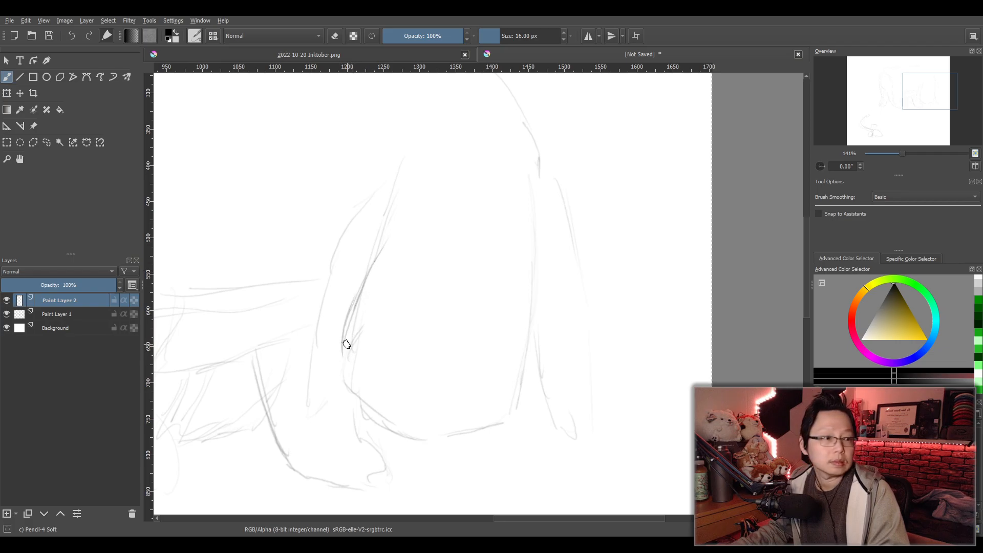
key("ctrl+z")
key("ctrl+z")
key("ctrl+z")
key("ctrl+z")
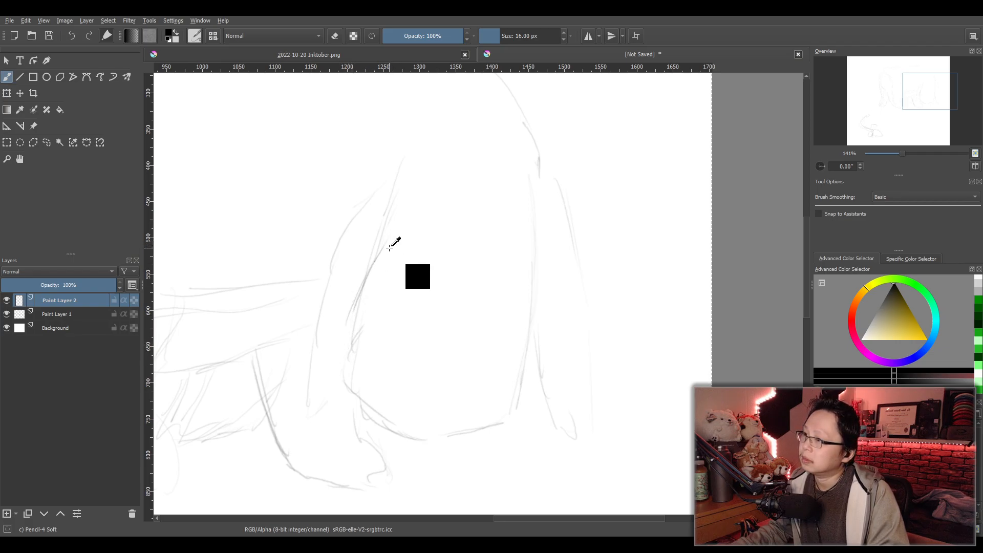
mouse_move(393, 235)
left_mouse_down()
mouse_move(347, 330)
mouse_move(371, 275)
mouse_move(339, 347)
left_mouse_up()
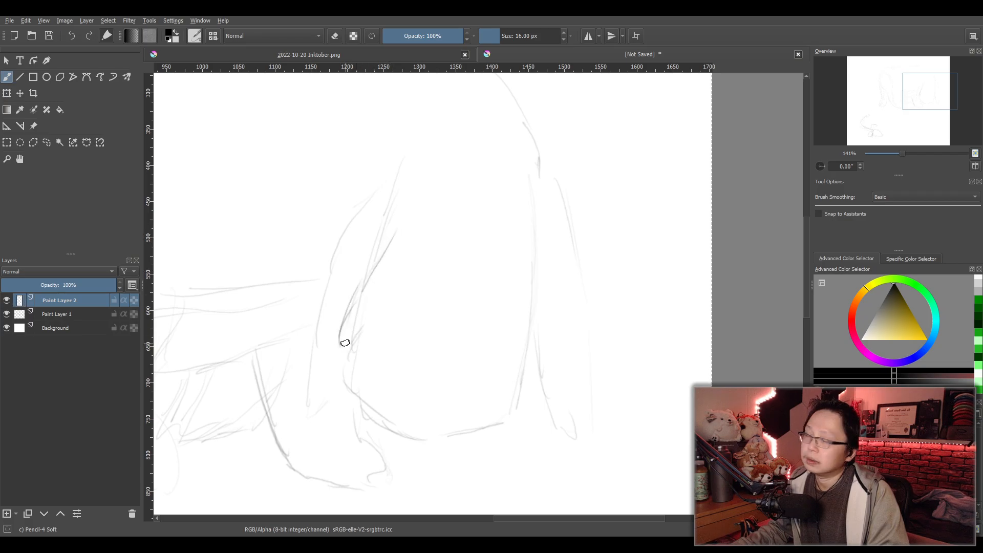
key("ctrl+z")
key("ctrl+z")
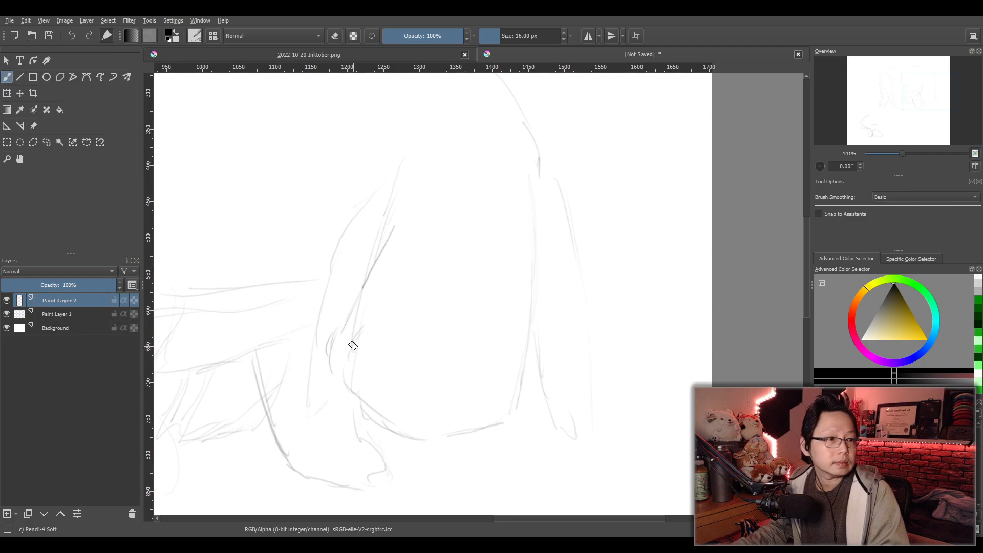
key("ctrl+z")
key("ctrl+z")
- Sketch the left contour of the animal's lowered head, from beside the brow down around the muzzle's lower-left corner
left_click_drag(396, 221, 379, 255)
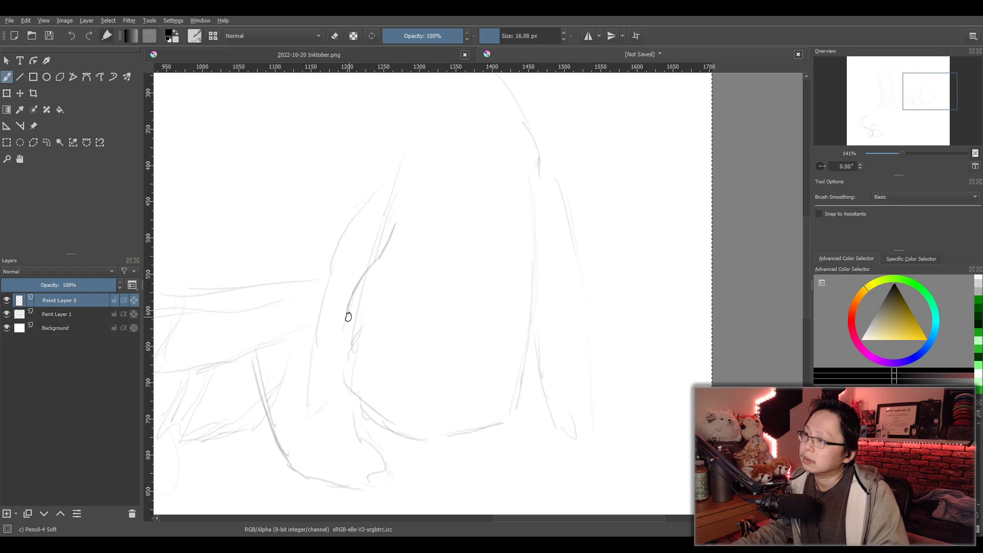
left_click_drag(344, 372, 387, 414)
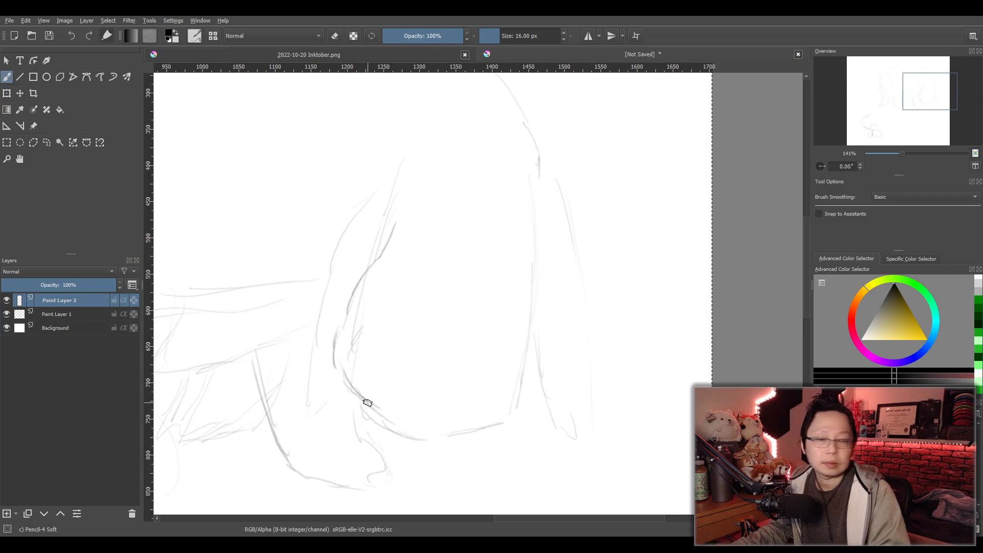
key("ctrl+z")
mouse_move(336, 368)
left_mouse_down()
mouse_move(363, 425)
mouse_move(387, 428)
left_mouse_up()
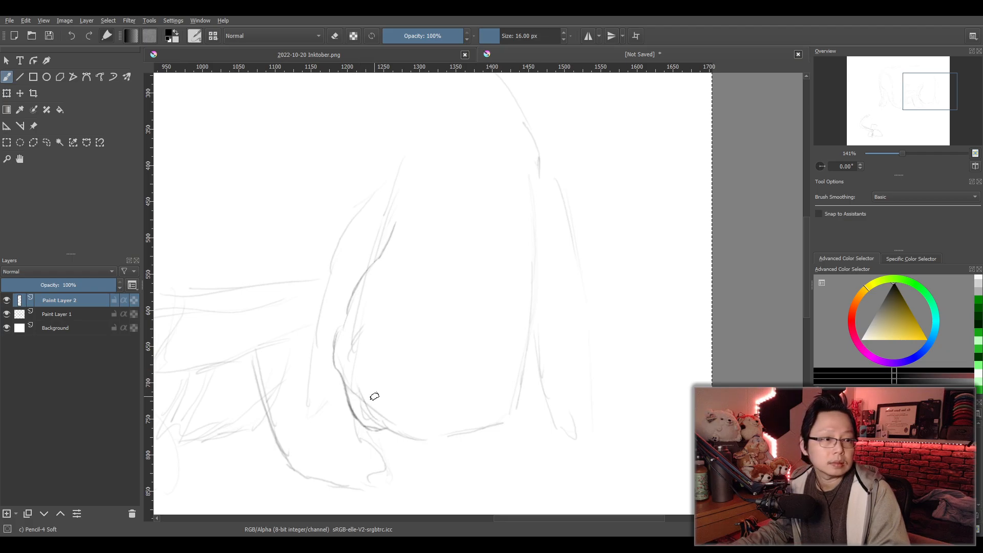
- Sketch the muzzle's bottom edge in overlapping strokes and curve it up into the lower-right corner
mouse_move(354, 363)
left_mouse_down()
mouse_move(375, 409)
mouse_move(400, 428)
mouse_move(504, 419)
left_mouse_up()
left_click_drag(367, 431, 402, 432)
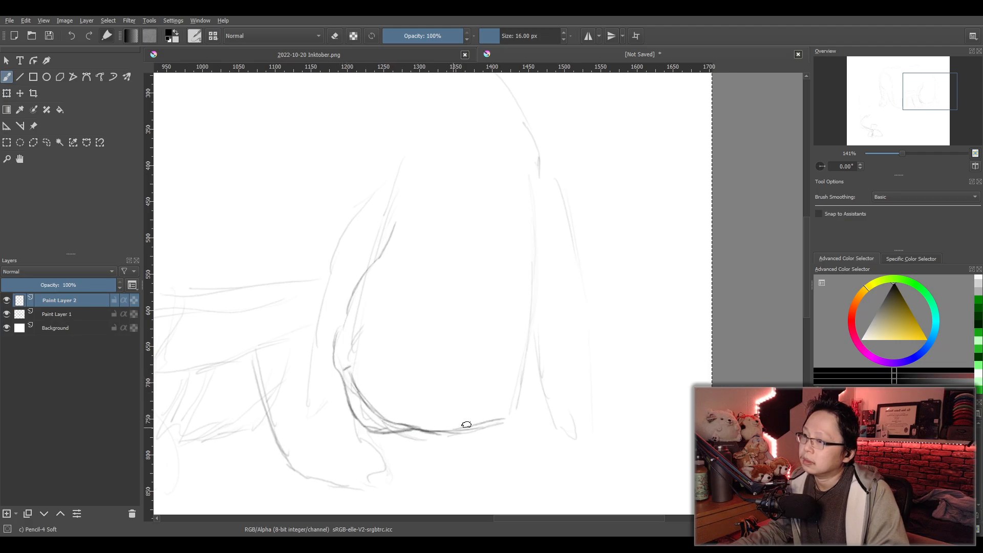
left_click_drag(452, 429, 484, 425)
left_click_drag(519, 361, 486, 429)
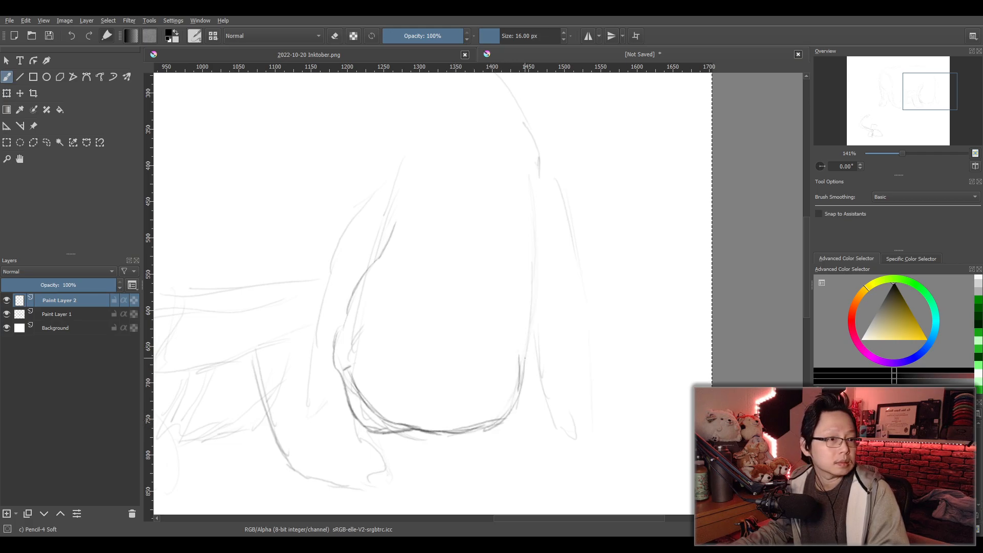
- Draw the right side of the head with long, nearly vertical pencil strokes down to the muzzle
mouse_move(523, 190)
left_mouse_down()
mouse_move(529, 241)
mouse_move(523, 180)
left_mouse_up()
left_click_drag(524, 225, 526, 361)
left_click_drag(527, 288, 525, 328)
left_click_drag(517, 189, 526, 363)
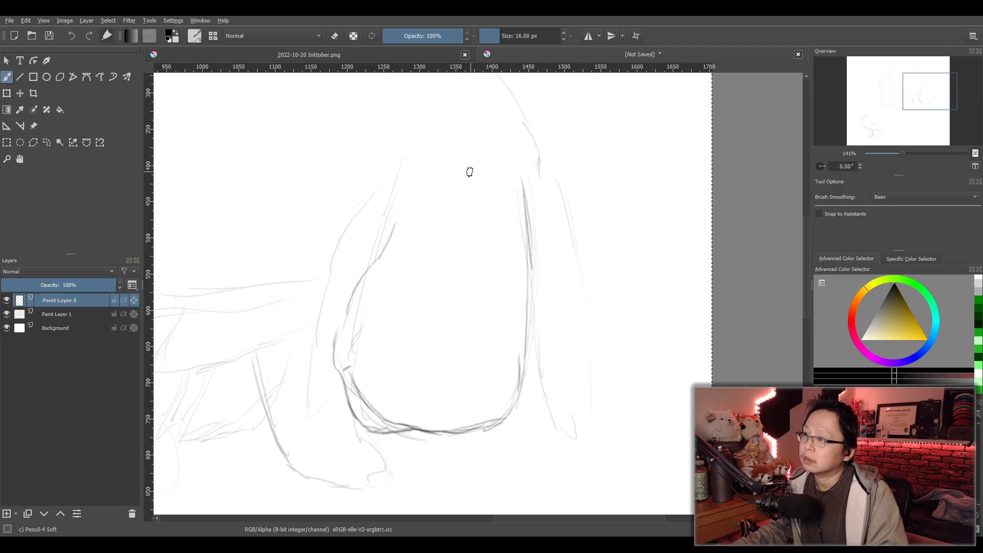
- Sketch a curved centre line down the face, a light arc for the muzzle's upper edge, and two small nostrils
left_click_drag(471, 190, 469, 276)
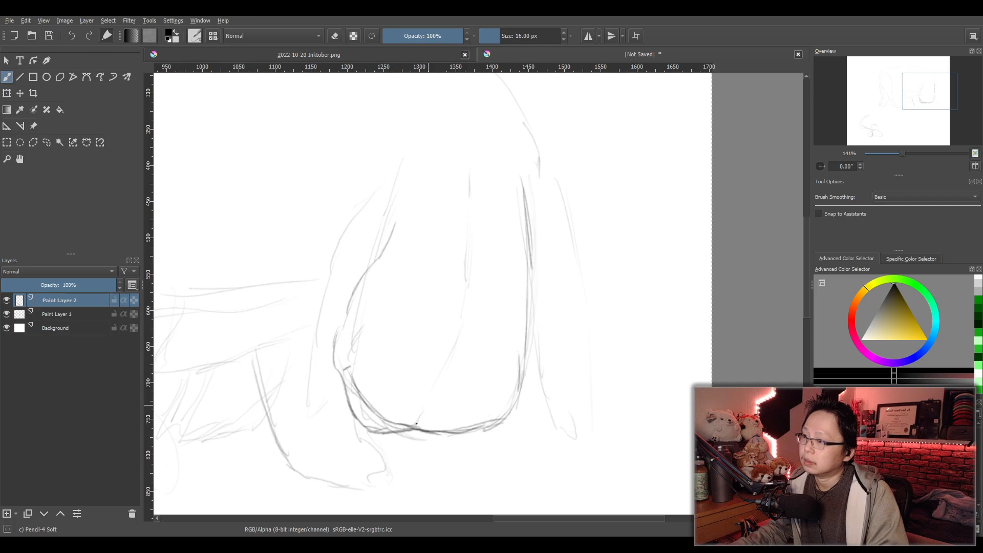
left_click_drag(435, 392, 462, 344)
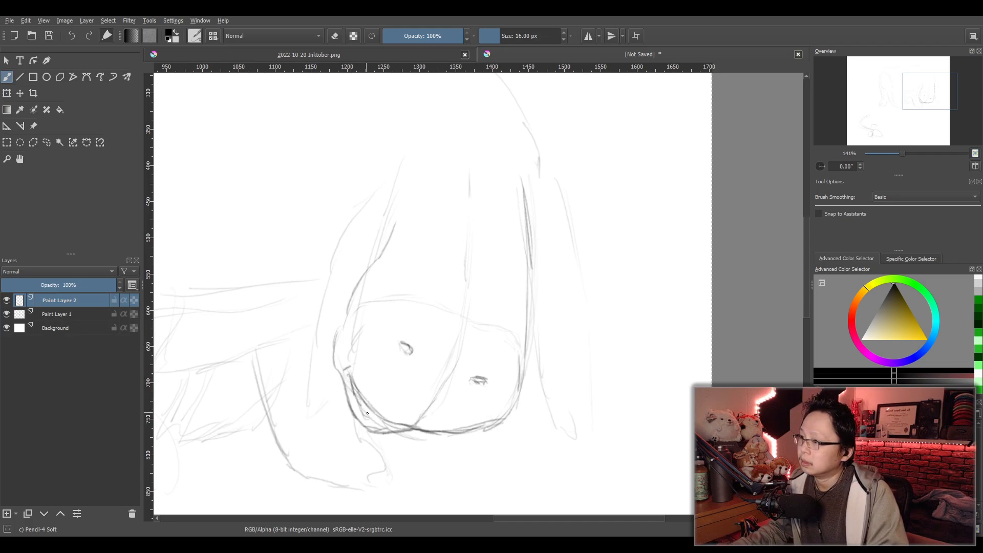
- Reinforce the muzzle's lower-left edge with another curved pencil stroke
mouse_move(388, 425)
left_mouse_down()
mouse_move(353, 376)
mouse_move(371, 420)
mouse_move(390, 426)
mouse_move(363, 391)
mouse_move(412, 426)
left_mouse_up()
key("ctrl+z")
left_click_drag(358, 377, 432, 427)
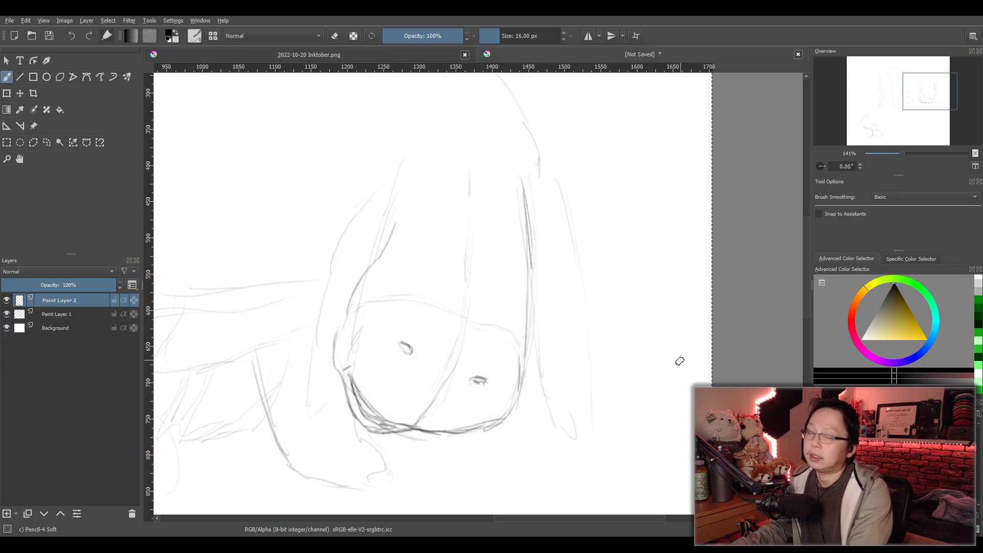
- Erase the dark strokes along the muzzle's lower-left edge with the 100 px Eraser Circle and return to the 16 px Pencil-4 Soft brush
scroll(442, 413, "up", 1)
scroll(346, 424, "up", 1)
mouse_move(344, 425)
left_mouse_down()
mouse_move(406, 383)
mouse_move(392, 391)
mouse_move(438, 377)
mouse_move(429, 338)
mouse_move(423, 349)
mouse_move(392, 299)
mouse_move(479, 382)
mouse_move(382, 326)
left_mouse_up()
key("e")
left_click_drag(500, 391, 504, 389)
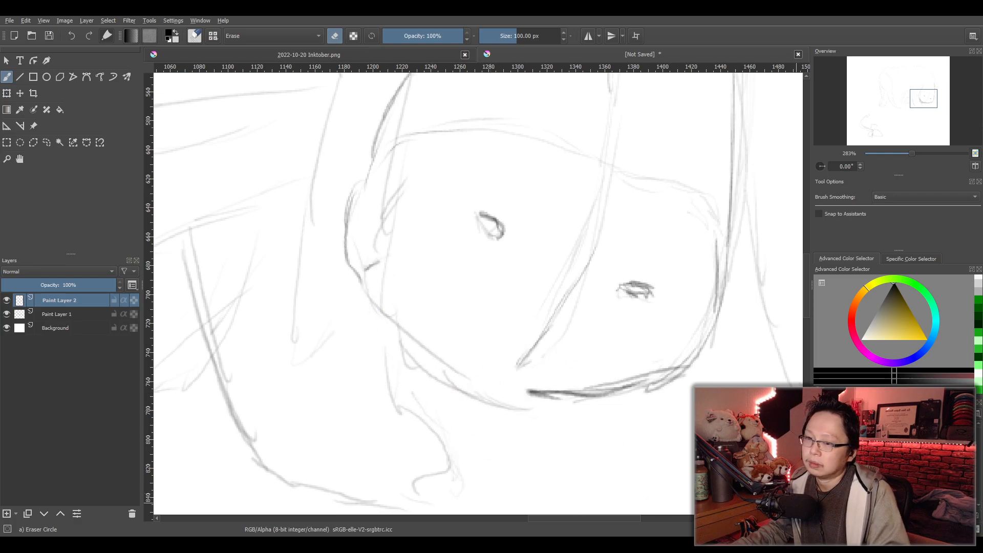
key("e")
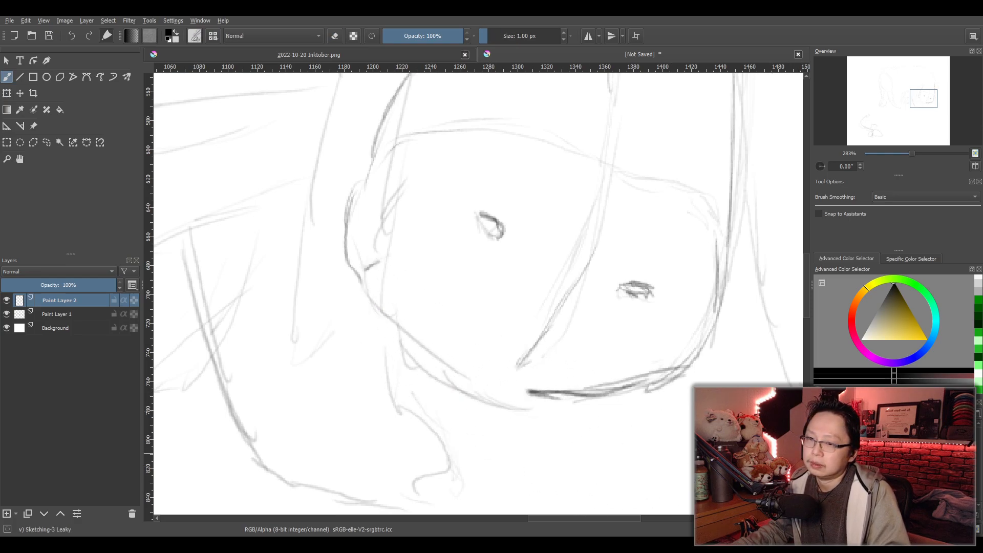
key("period")
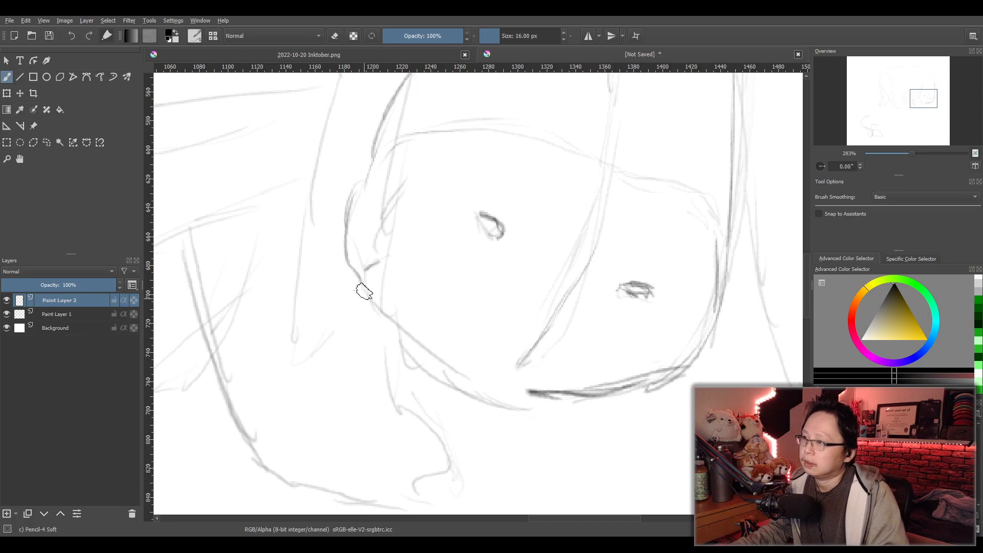
left_click_drag(353, 274, 376, 323)
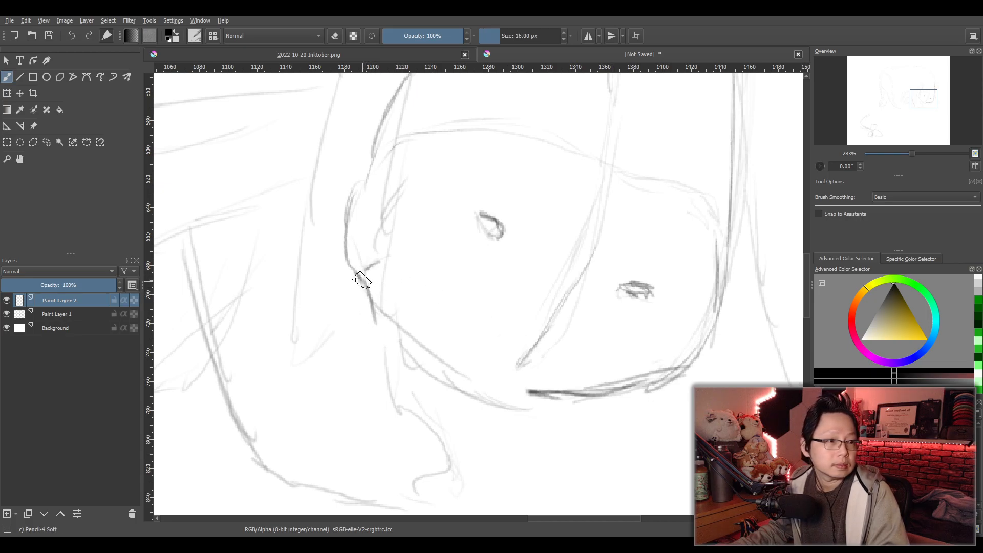
key("ctrl+z")
mouse_move(357, 278)
left_mouse_down()
mouse_move(376, 344)
mouse_move(365, 307)
mouse_move(397, 374)
mouse_move(450, 367)
left_mouse_up()
key("ctrl+z")
key("ctrl+z")
left_click_drag(355, 277, 472, 394)
left_click_drag(376, 304, 445, 366)
key("ctrl+z")
key("ctrl+z")
key("ctrl+z")
mouse_move(364, 280)
left_mouse_down()
mouse_move(565, 389)
mouse_move(553, 386)
left_mouse_up()
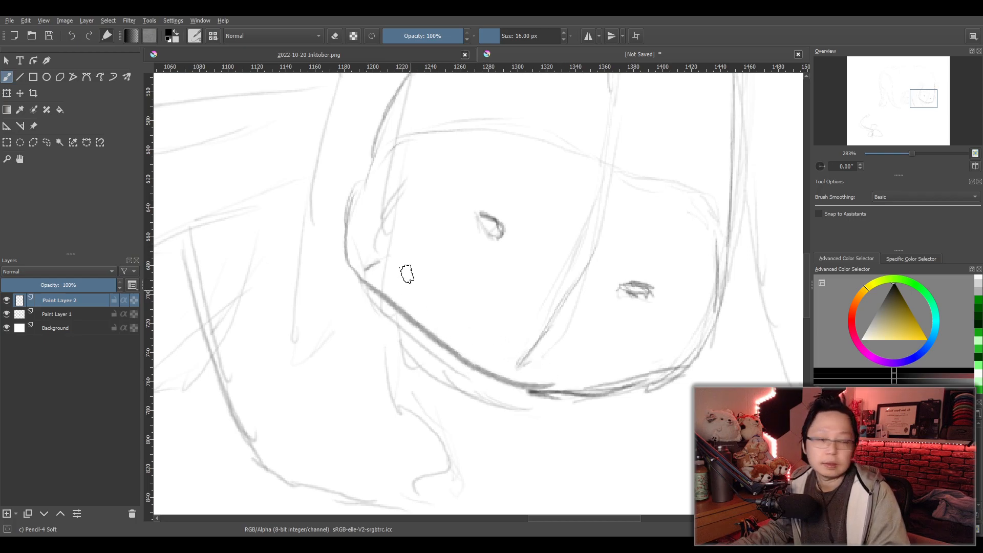
key("ctrl+z")
mouse_move(366, 268)
left_mouse_down()
mouse_move(445, 342)
mouse_move(550, 394)
mouse_move(566, 373)
left_mouse_up()
key("ctrl+z")
key("ctrl+z")
left_click_drag(373, 272, 572, 374)
key("ctrl+z")
left_click_drag(375, 267, 568, 370)
key("ctrl+z")
- Redraw the muzzle's lower-left edge as one smooth curve and add an outer chin curve just below it
left_click_drag(377, 271, 582, 369)
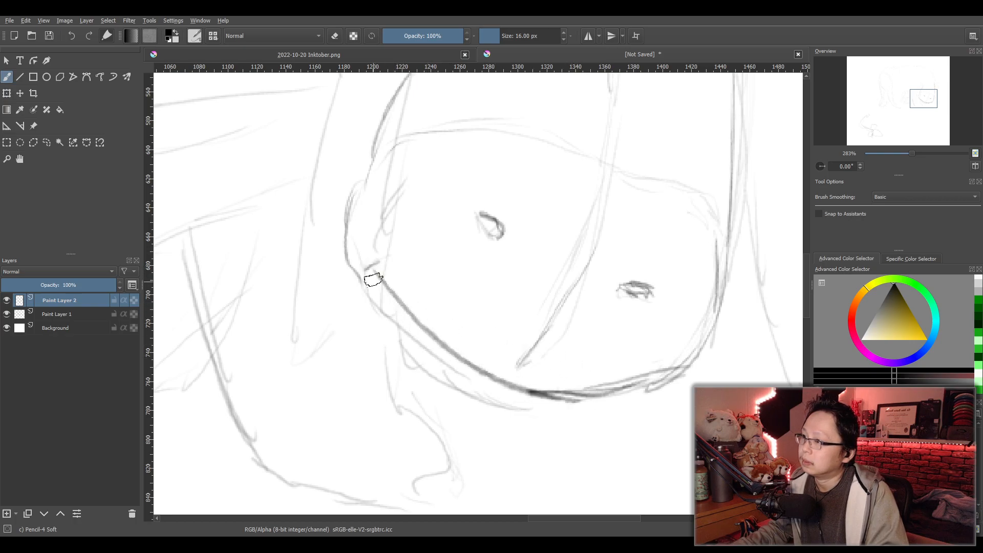
mouse_move(362, 278)
left_mouse_down()
mouse_move(393, 329)
mouse_move(367, 295)
mouse_move(491, 402)
left_mouse_up()
key("ctrl+z")
key("ctrl+z")
mouse_move(362, 280)
left_mouse_down()
mouse_move(500, 404)
mouse_move(532, 406)
left_mouse_up()
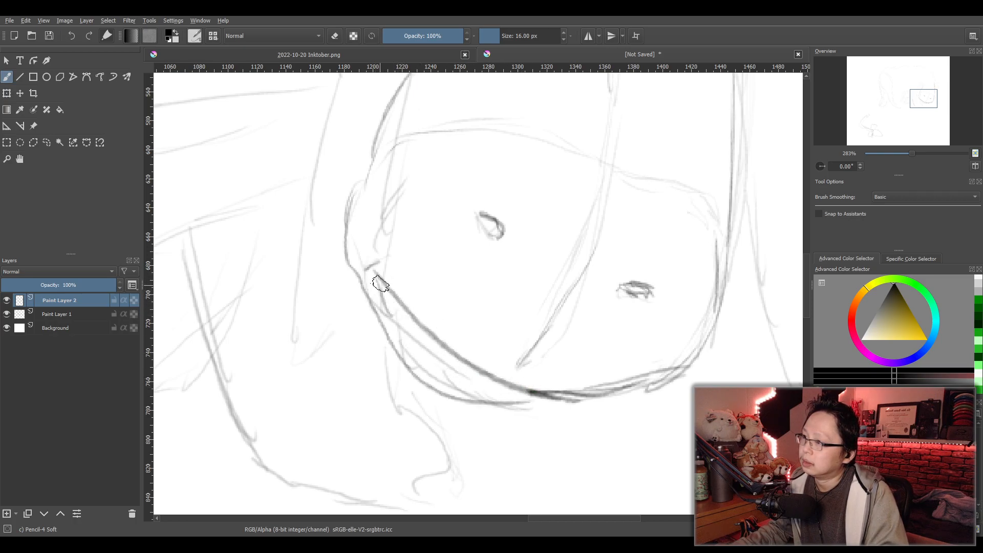
- Fill in a thin inner line between the muzzle's lower-left edge and the chin curve, thickening it toward the bottom
left_click_drag(378, 281, 465, 362)
key("ctrl+z")
mouse_move(377, 285)
left_mouse_down()
mouse_move(391, 311)
mouse_move(482, 376)
left_mouse_up()
key("ctrl+z")
left_click_drag(383, 289, 490, 380)
key("ctrl+z")
mouse_move(383, 290)
left_mouse_down()
mouse_move(417, 358)
mouse_move(476, 389)
mouse_move(516, 391)
left_mouse_up()
mouse_move(446, 374)
left_mouse_down()
mouse_move(380, 287)
mouse_move(417, 357)
mouse_move(517, 394)
left_mouse_up()
- Draw the left eye above the muzzle as a slanted pointed oval with a small pupil in its lower-left corner
scroll(594, 335, "down", 5)
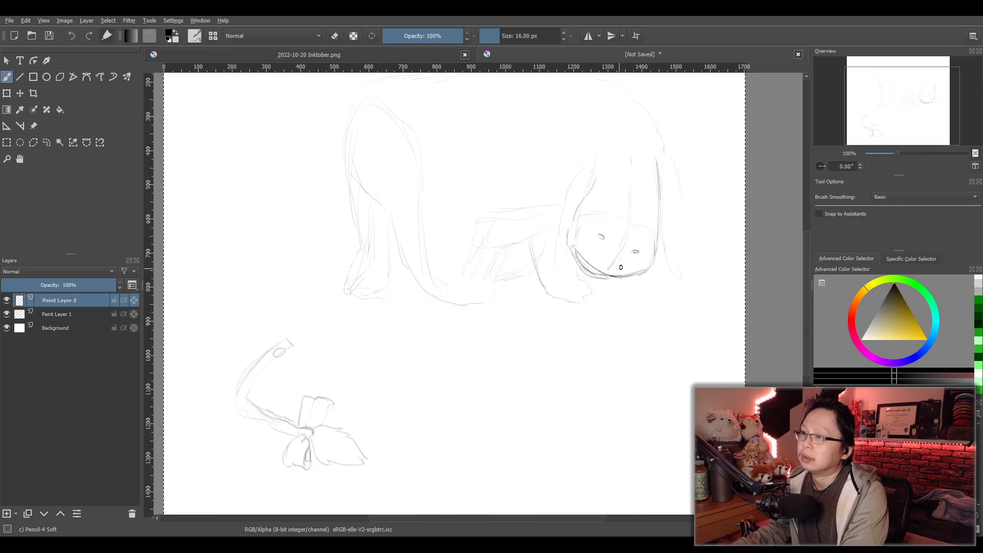
scroll(598, 333, "up", 7)
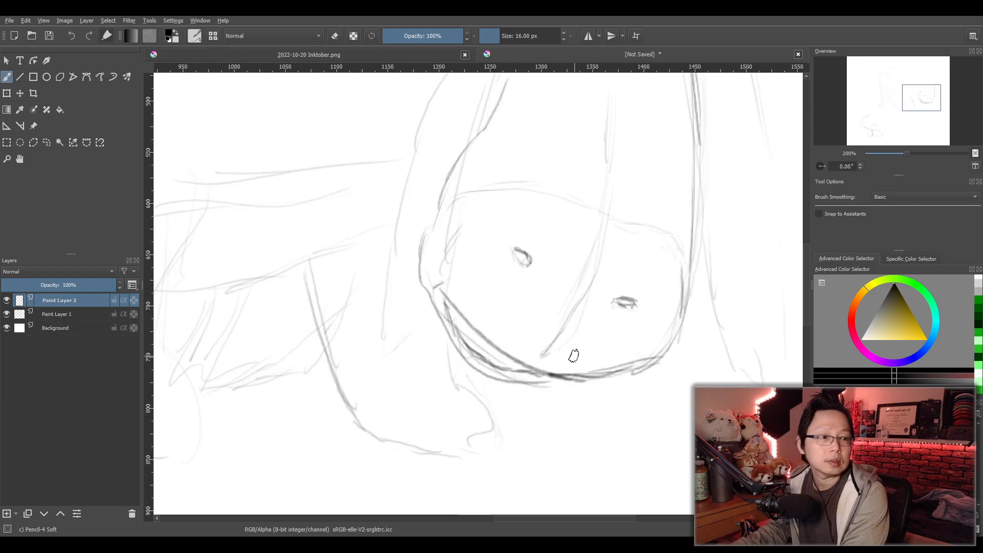
left_click_drag(523, 328, 421, 340)
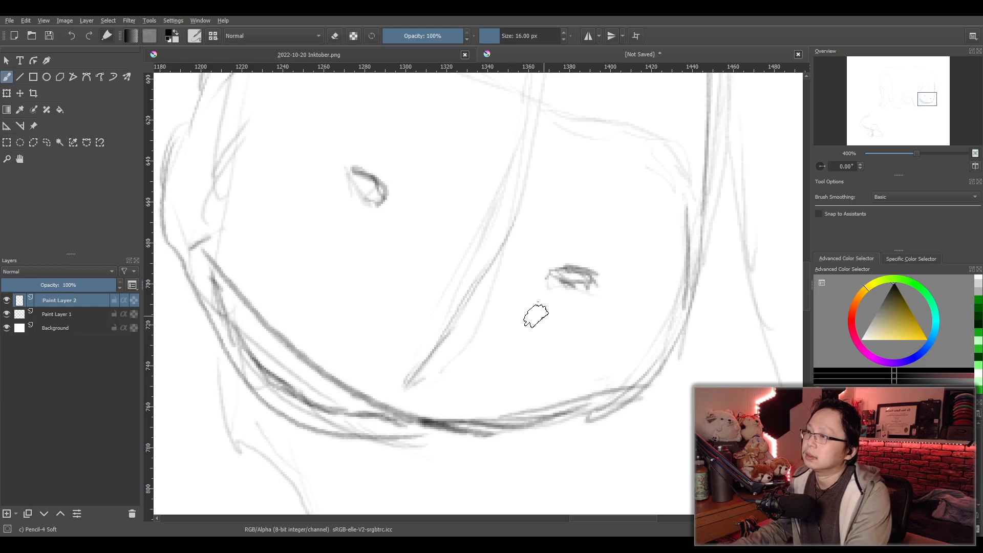
scroll(527, 328, "down", 3)
scroll(524, 330, "up", 1)
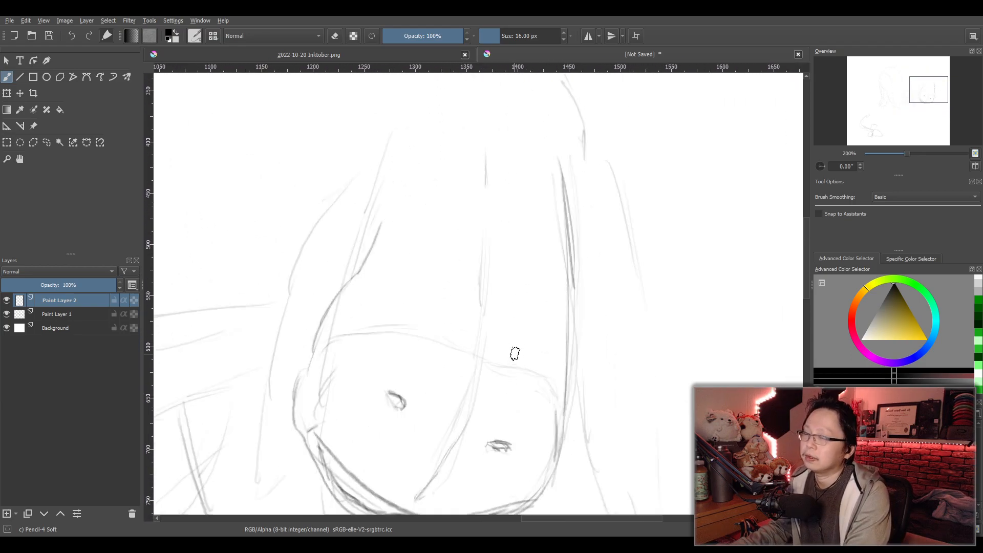
mouse_move(418, 240)
left_mouse_down()
mouse_move(425, 229)
mouse_move(414, 251)
mouse_move(426, 217)
mouse_move(404, 249)
left_mouse_up()
key("ctrl+z")
mouse_move(442, 219)
left_mouse_down()
mouse_move(414, 254)
mouse_move(423, 272)
mouse_move(445, 217)
mouse_move(422, 228)
mouse_move(421, 256)
left_mouse_up()
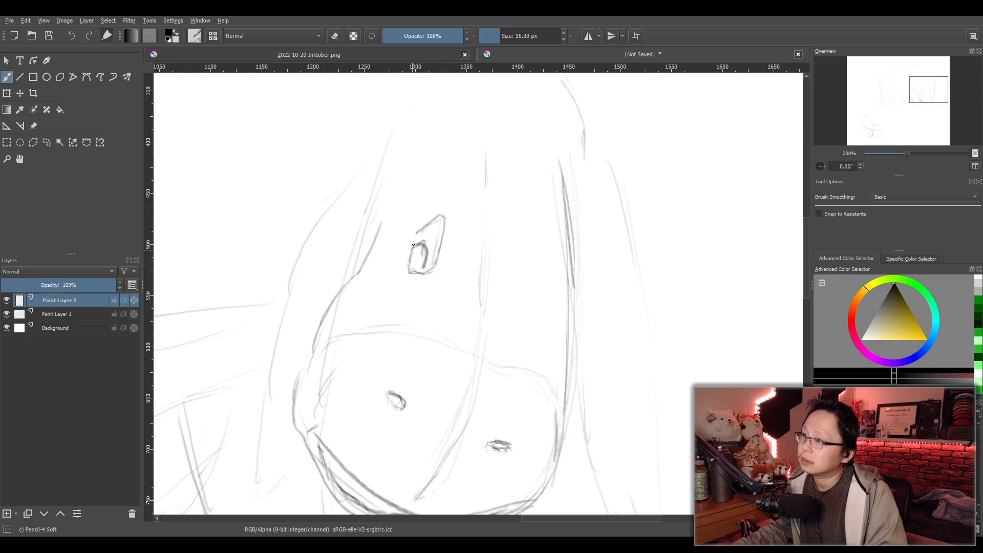
mouse_move(419, 233)
left_mouse_down()
mouse_move(440, 216)
mouse_move(415, 242)
left_mouse_up()
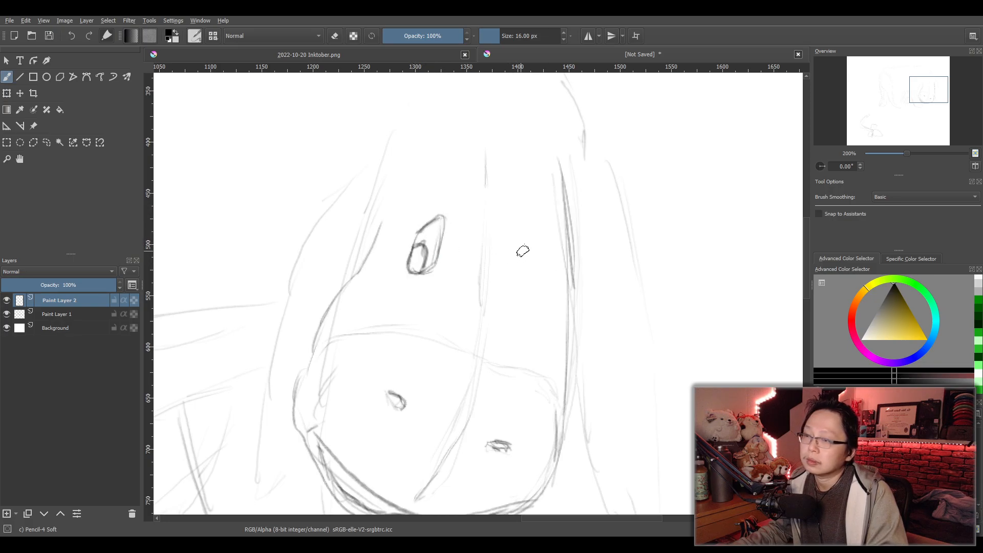
- Draw the matching right eye across the centre line, a pointed oval with a small pupil at its lower left
left_click_drag(531, 233, 508, 261)
key("ctrl+z")
key("ctrl+z")
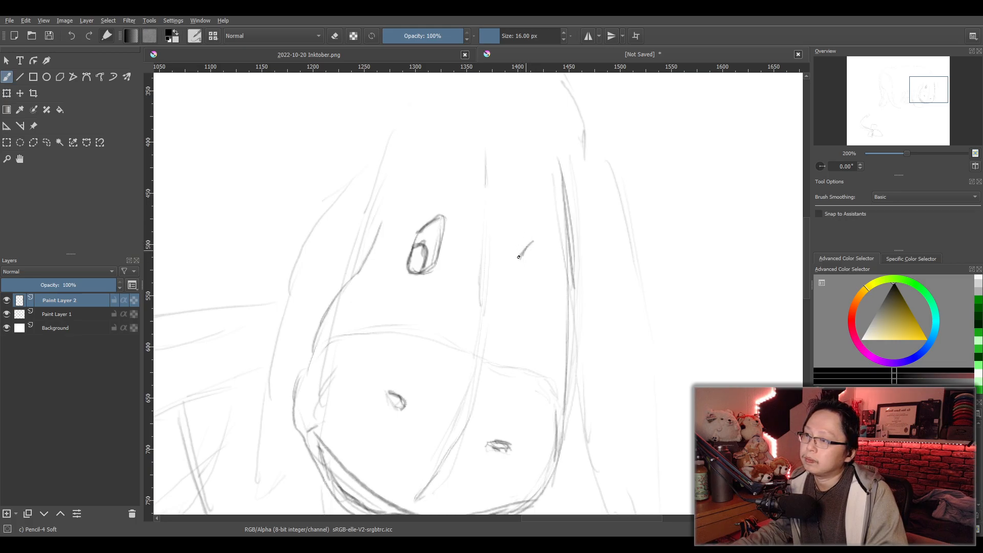
mouse_move(519, 297)
left_mouse_down()
mouse_move(536, 289)
mouse_move(539, 253)
mouse_move(540, 279)
left_mouse_up()
left_click_drag(533, 244, 523, 276)
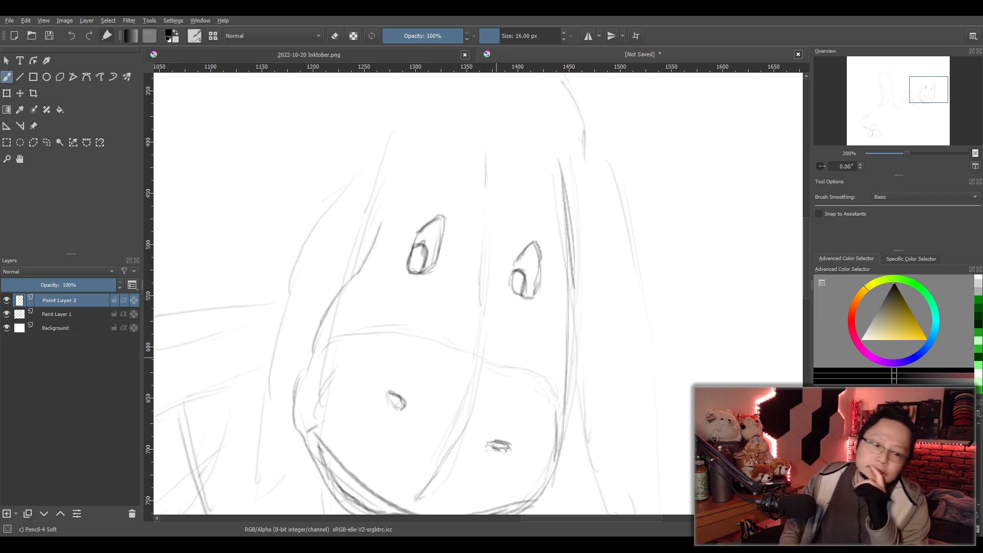
scroll(492, 374, "down", 1)
scroll(494, 371, "up", 1)
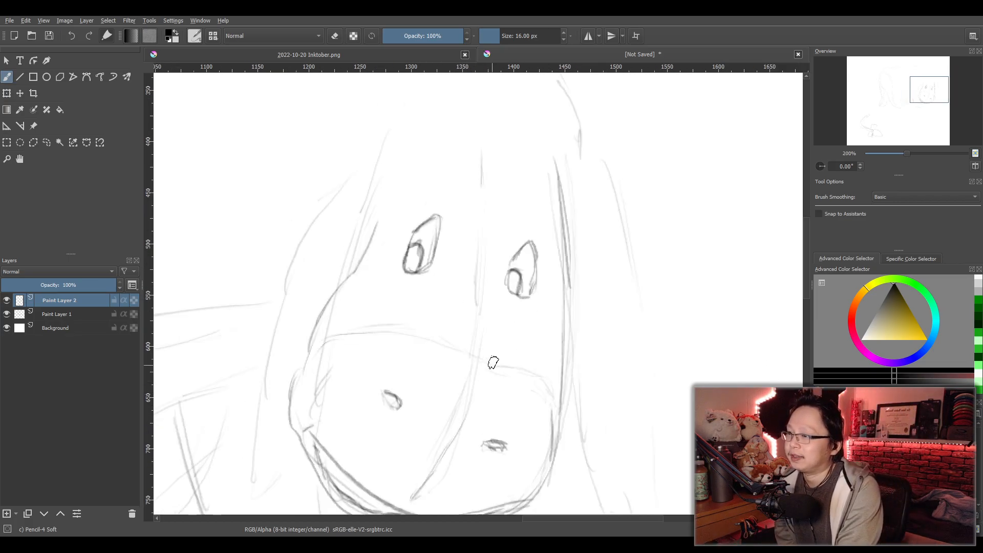
- Darken the centre line running down the muzzle and trace the muzzle's curved top edge across to its far side
left_click_drag(491, 366, 509, 334)
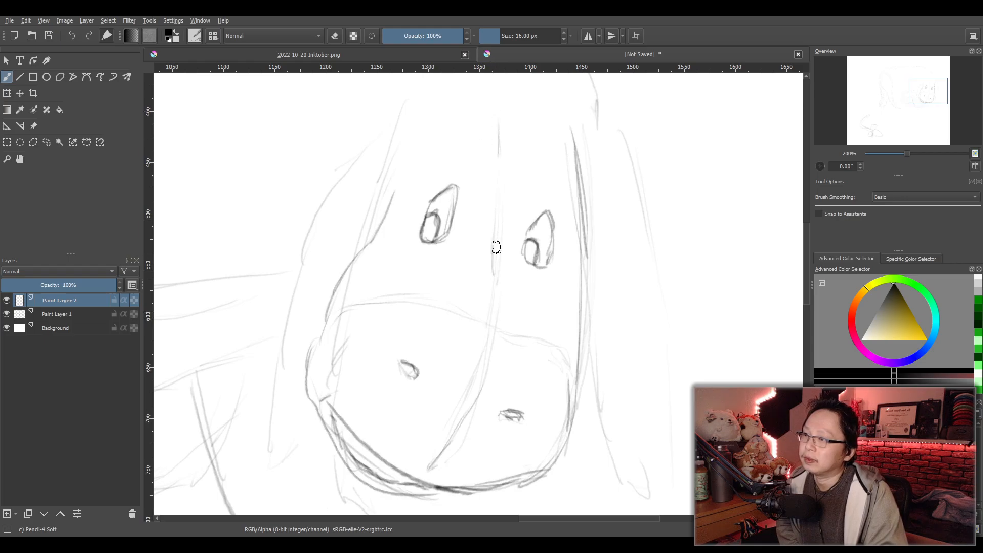
left_click_drag(470, 385, 435, 464)
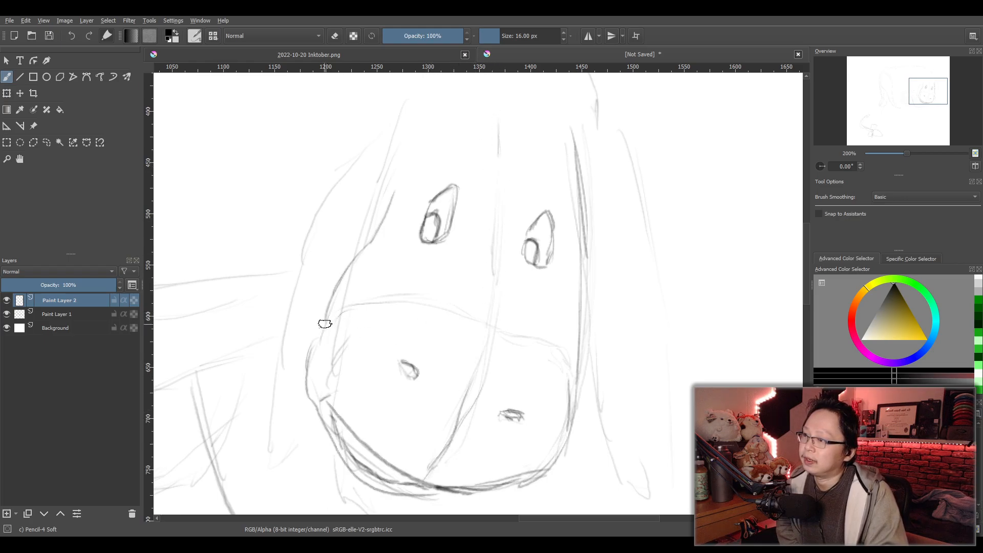
left_click_drag(327, 313, 472, 321)
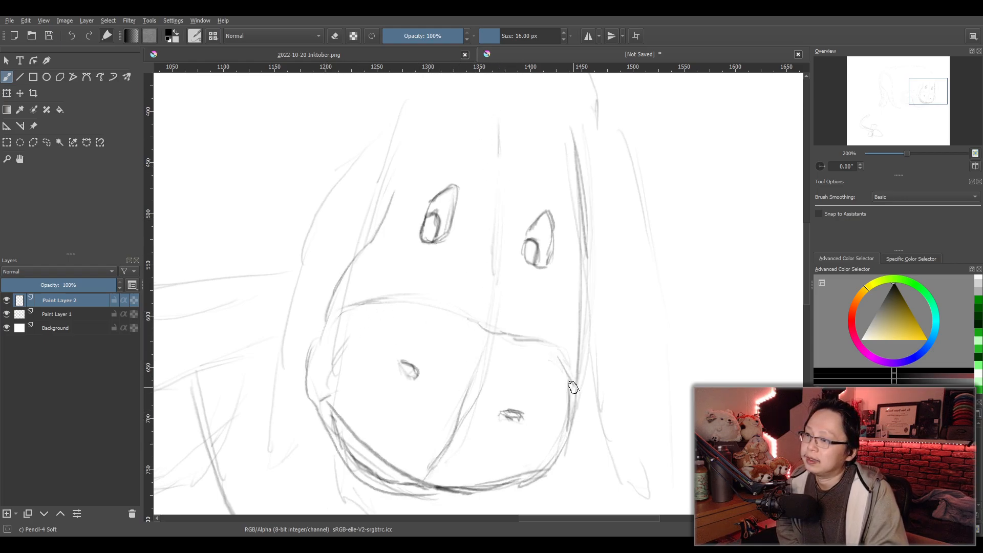
- Draw the inner edge of the right ear from beside the muzzle down to the ear's tip
key("1")
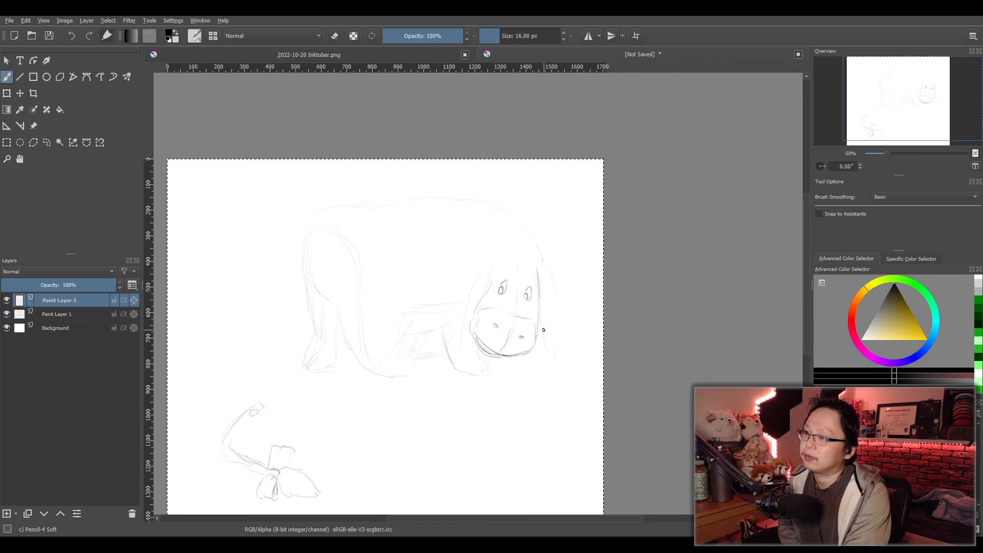
scroll(544, 330, "up", 5)
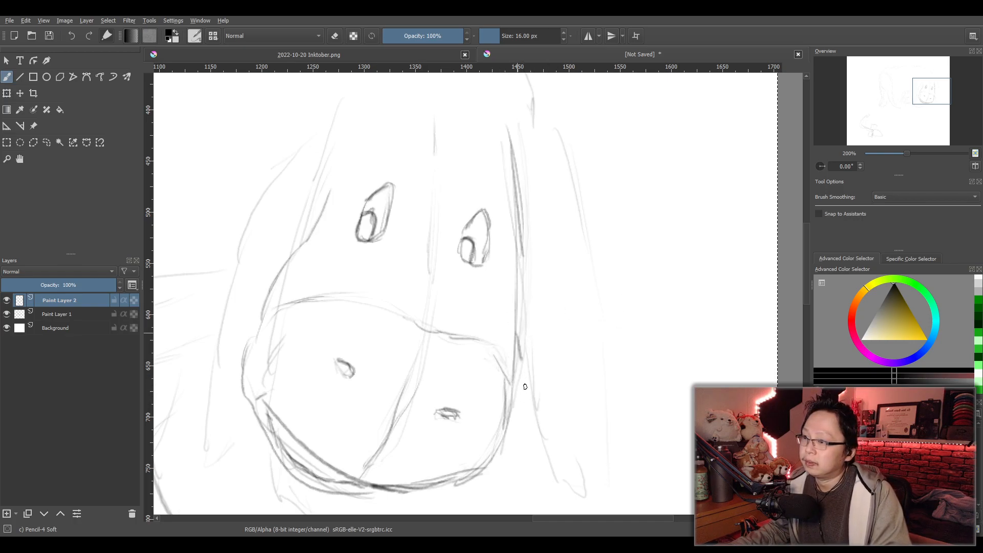
left_click_drag(526, 379, 535, 422)
left_click_drag(520, 340, 548, 464)
mouse_move(520, 137)
left_mouse_down()
mouse_move(558, 199)
mouse_move(580, 294)
mouse_move(585, 444)
left_mouse_up()
left_click_drag(581, 388, 573, 480)
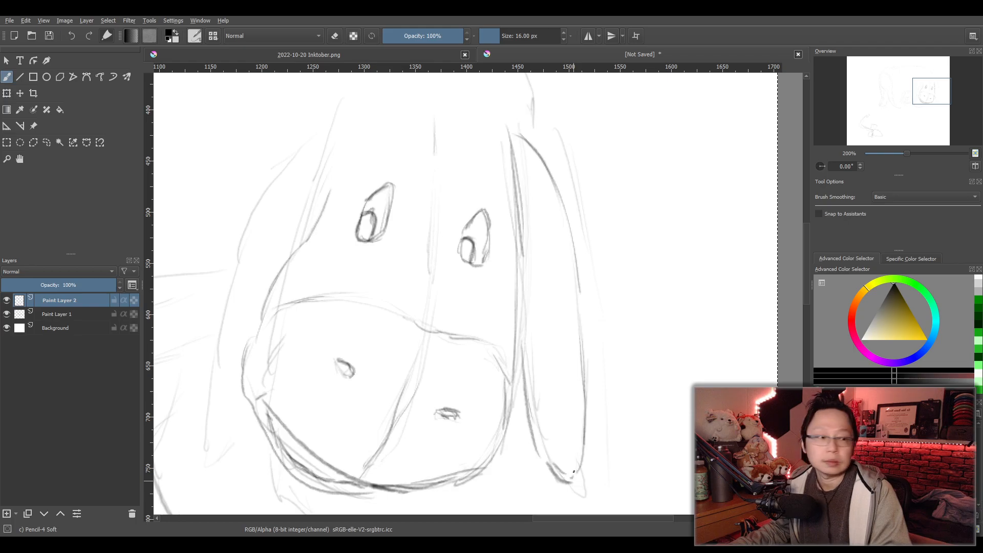
key("ctrl+z")
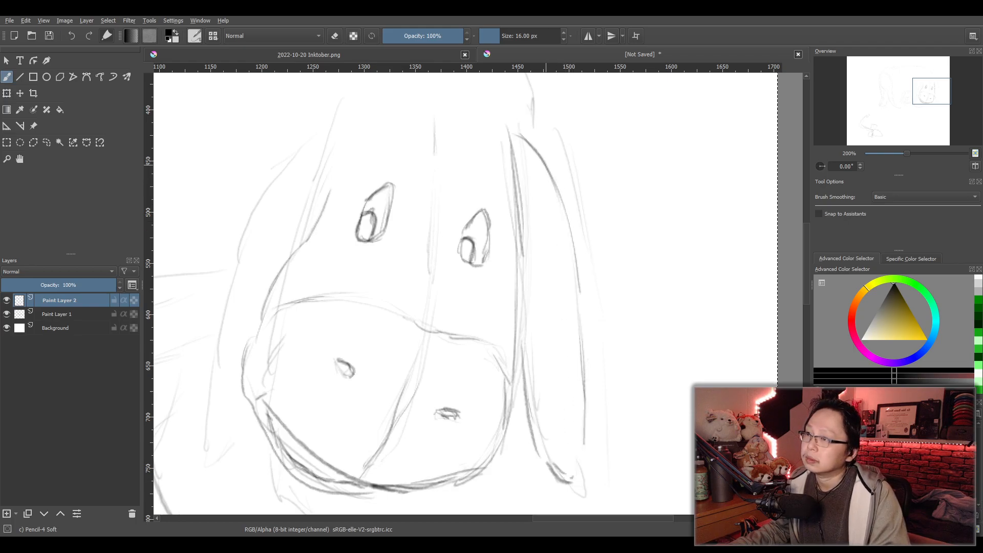
key("ctrl+z")
key("ctrl+z")
key("ctrl+z")
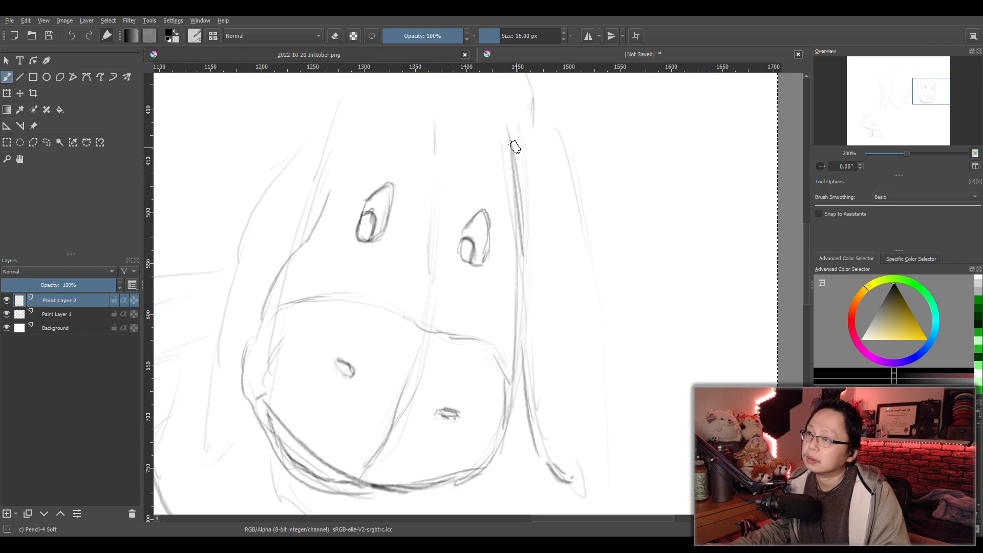
- Draw the right ear's outer edge from the side of the head down to the tip, closing the ear
left_click_drag(519, 169, 541, 228)
mouse_move(559, 275)
left_mouse_down()
mouse_move(585, 425)
mouse_move(574, 479)
left_mouse_up()
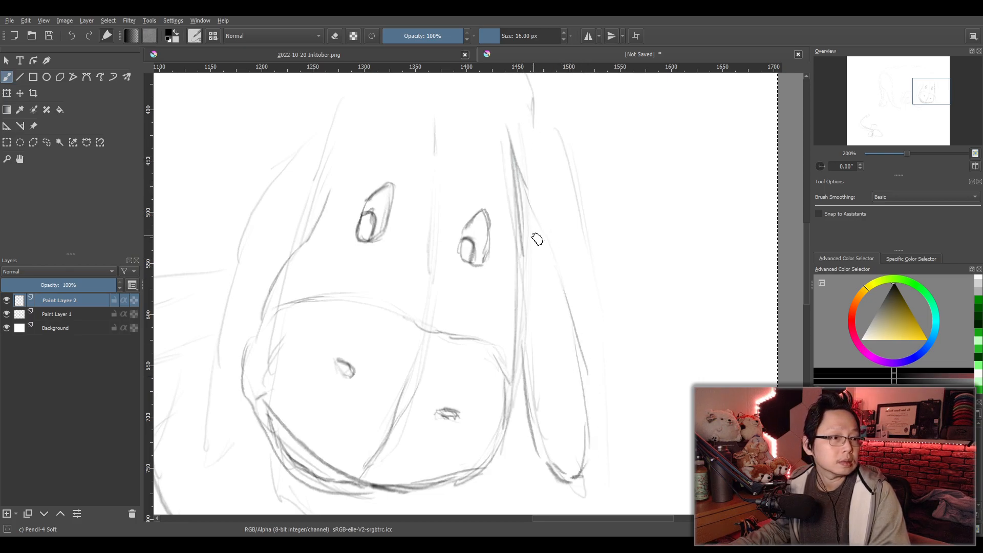
mouse_move(514, 145)
left_mouse_down()
mouse_move(555, 215)
mouse_move(585, 321)
left_mouse_up()
left_click_drag(588, 410, 575, 479)
key("e")
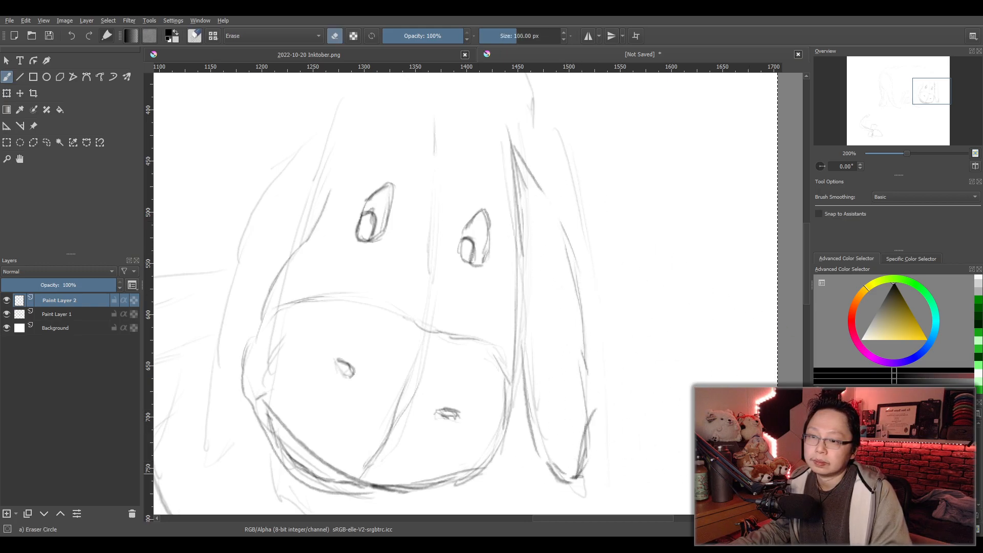
key("e")
left_click(870, 461)
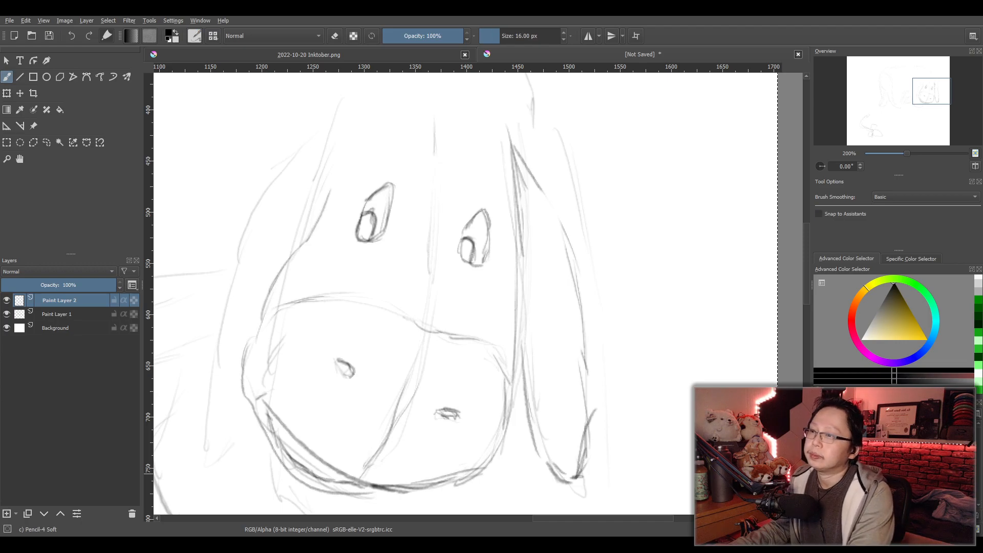
- Add a second, wider outer curve to the right ear, starting above its root and ending just past the tip
scroll(776, 402, "down", 1)
scroll(607, 382, "up", 1)
mouse_move(713, 384)
left_mouse_down()
mouse_move(605, 382)
mouse_move(581, 359)
left_mouse_up()
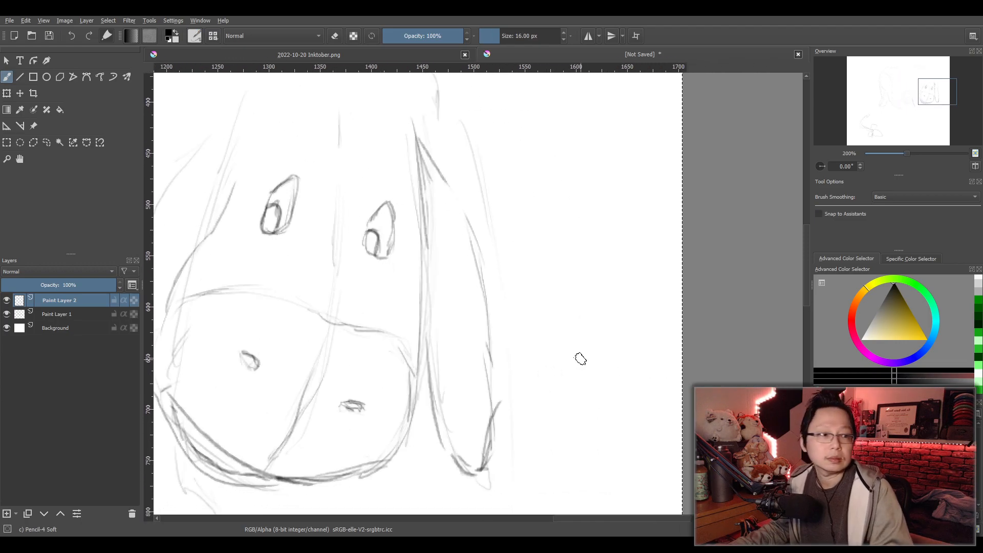
mouse_move(429, 109)
left_mouse_down()
mouse_move(505, 248)
mouse_move(488, 491)
left_mouse_up()
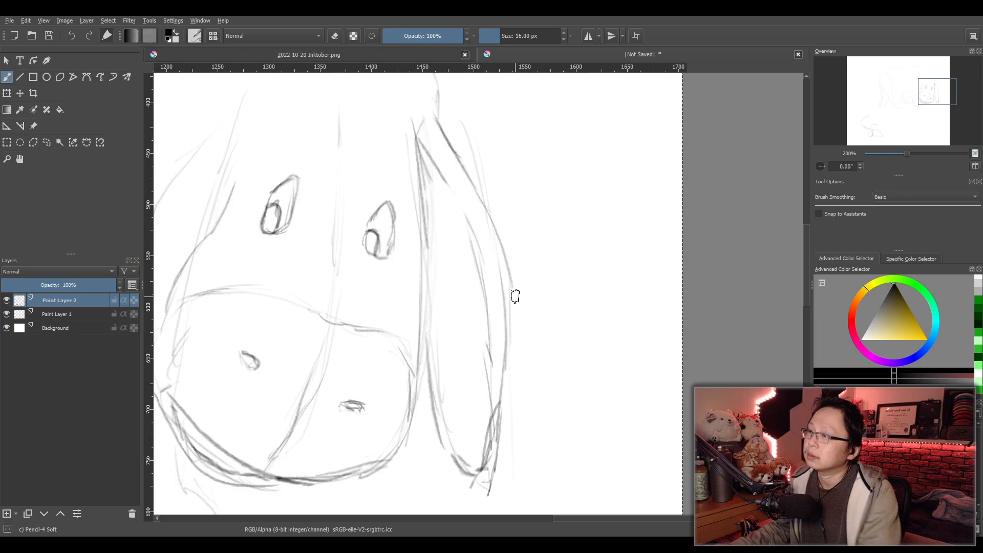
- Strengthen the left side of the head beside the left eye and extend the line up toward the forehead
scroll(513, 210, "down", 1)
scroll(460, 229, "down", 1)
mouse_move(461, 229)
left_mouse_down()
mouse_move(584, 266)
mouse_move(577, 283)
mouse_move(600, 278)
left_mouse_up()
scroll(583, 258, "up", 1)
scroll(570, 280, "up", 1)
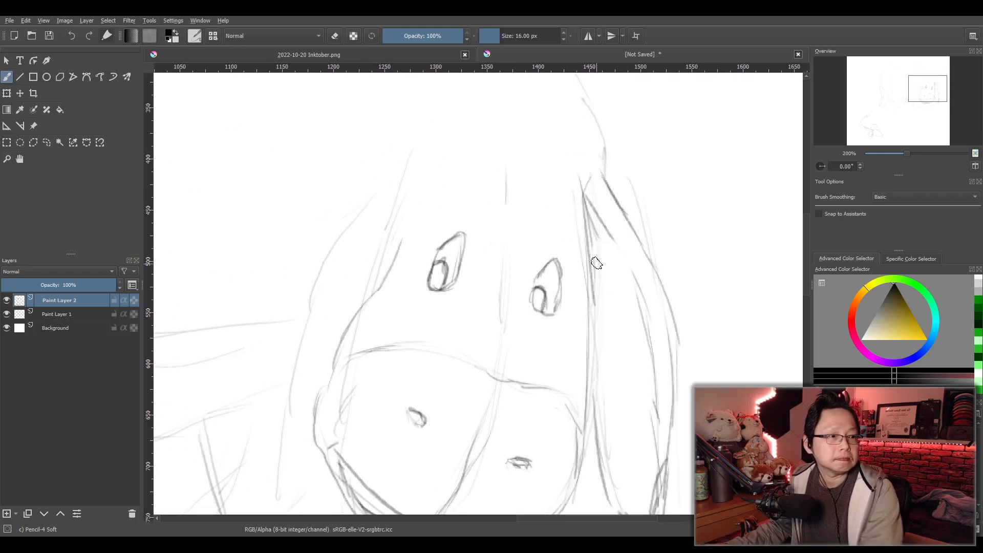
scroll(591, 242, "down", 1)
left_click_drag(591, 243, 605, 342)
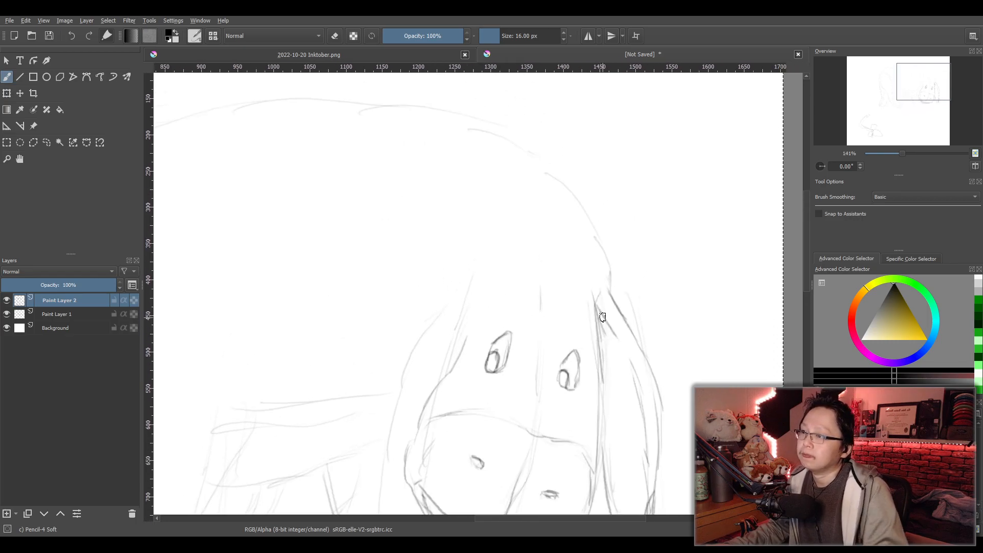
left_click_drag(459, 391, 516, 248)
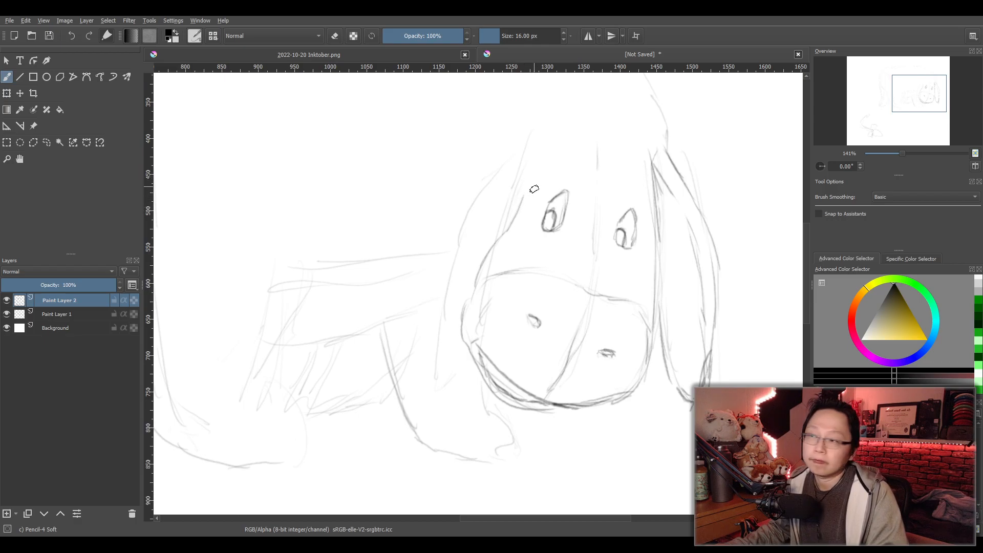
left_click_drag(526, 177, 516, 220)
left_click_drag(546, 131, 525, 175)
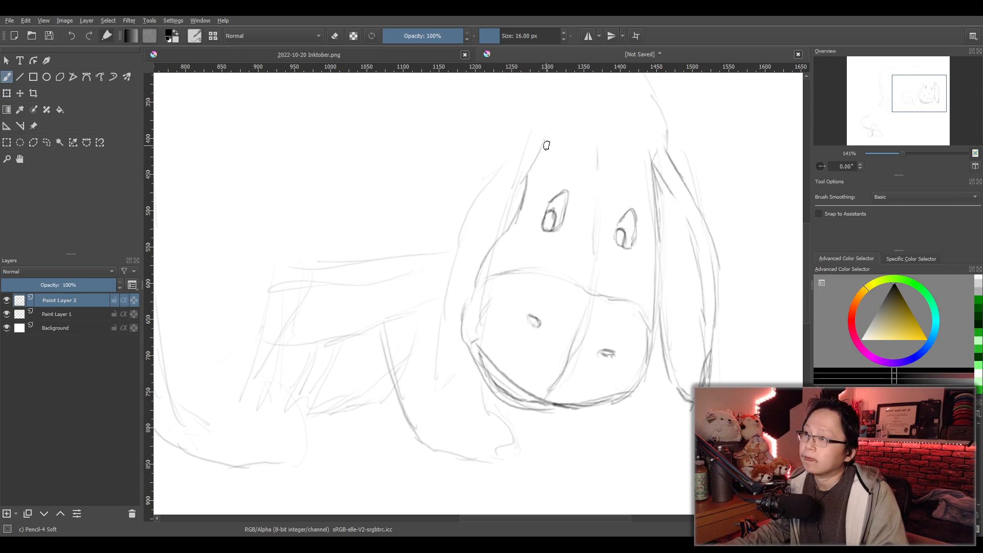
mouse_move(545, 131)
left_mouse_down()
mouse_move(521, 178)
mouse_move(467, 222)
mouse_move(446, 364)
left_mouse_up()
left_click_drag(495, 164, 444, 258)
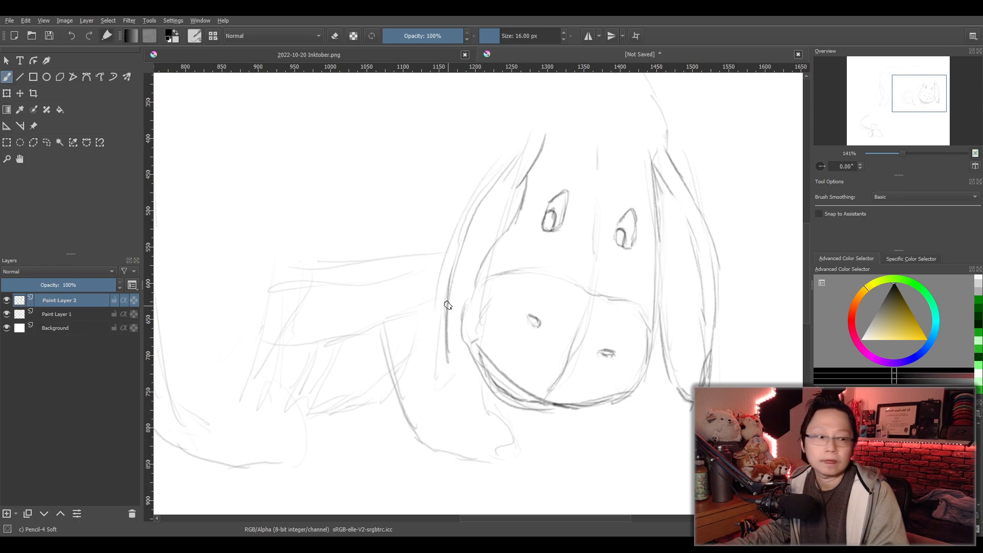
key("ctrl+z")
key("ctrl+z")
key("ctrl+z")
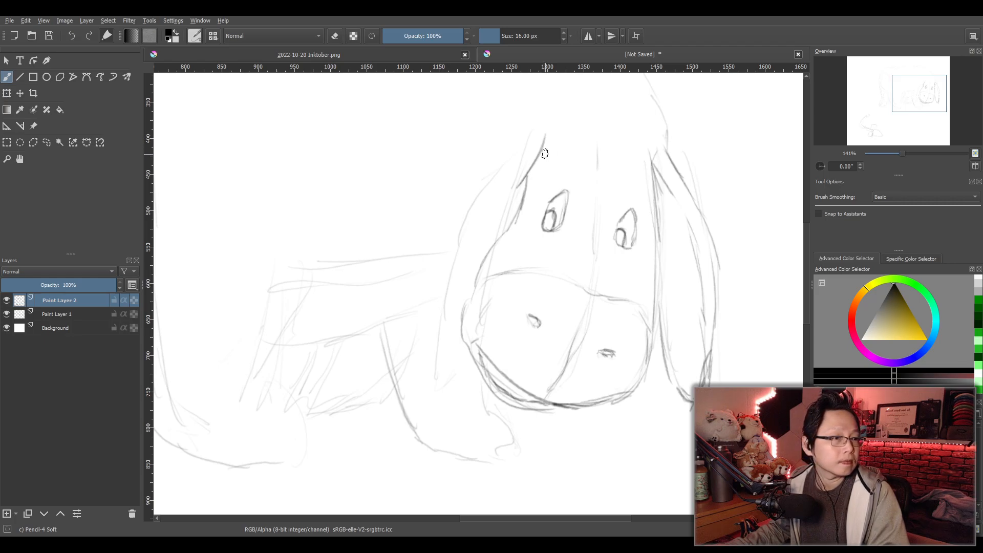
key("ctrl+z")
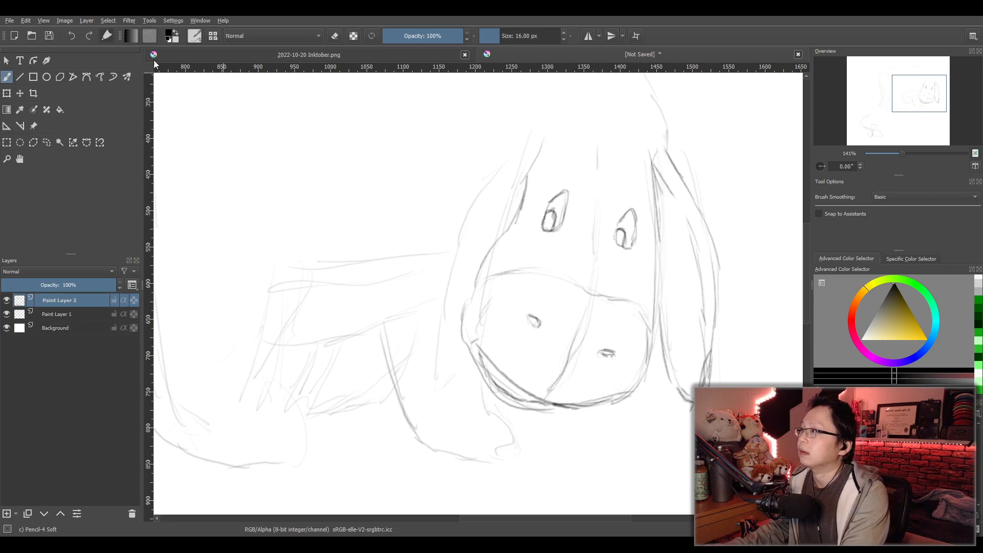
- Select the head and right ear with a rectangular selection, rotate them slightly clockwise and nudge them upward
left_click(7, 143)
left_click_drag(446, 104, 760, 453)
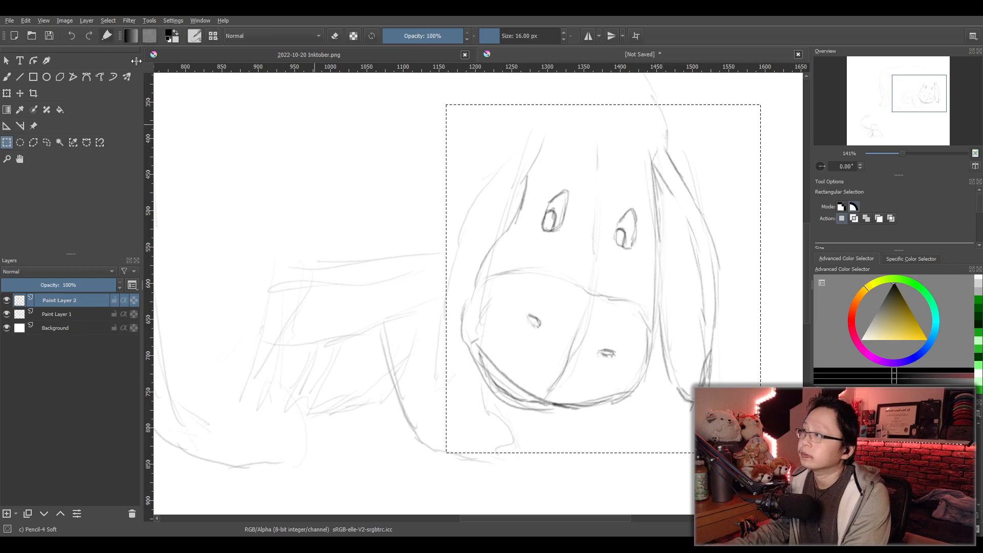
key("ctrl+t")
left_click_drag(627, 95, 669, 96)
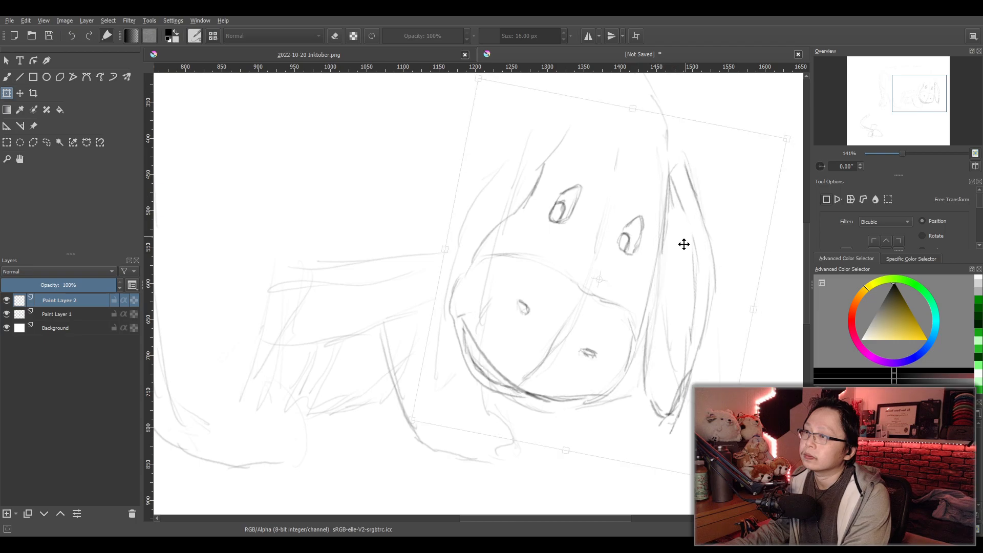
left_click_drag(688, 247, 686, 237)
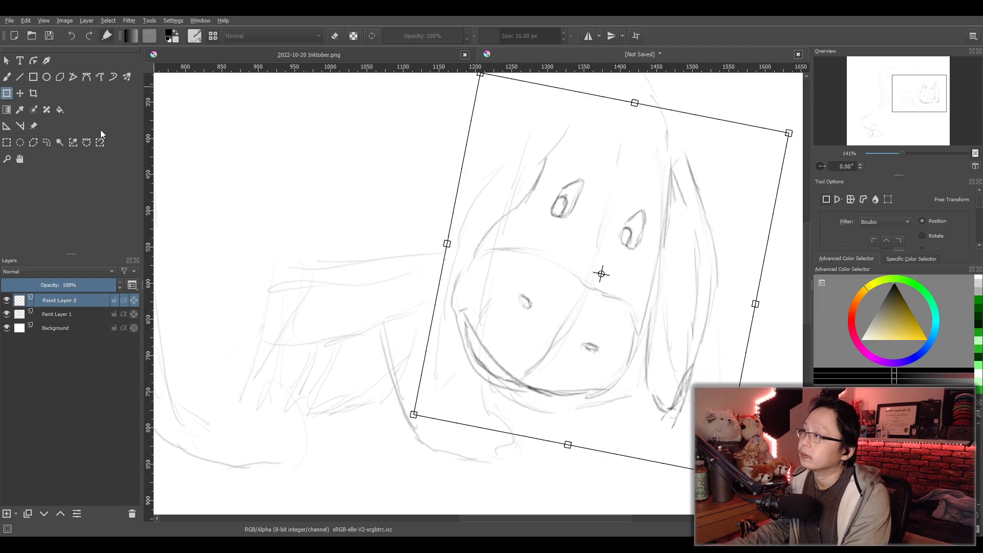
- Select the face without the right ear by a freehand outline, stretch it downward to lengthen it and nudge it upward
left_click(51, 145)
mouse_move(525, 156)
left_mouse_down()
mouse_move(427, 332)
mouse_move(450, 393)
mouse_move(631, 435)
mouse_move(673, 174)
mouse_move(657, 132)
mouse_move(556, 126)
mouse_move(525, 154)
left_mouse_up()
left_click(7, 94)
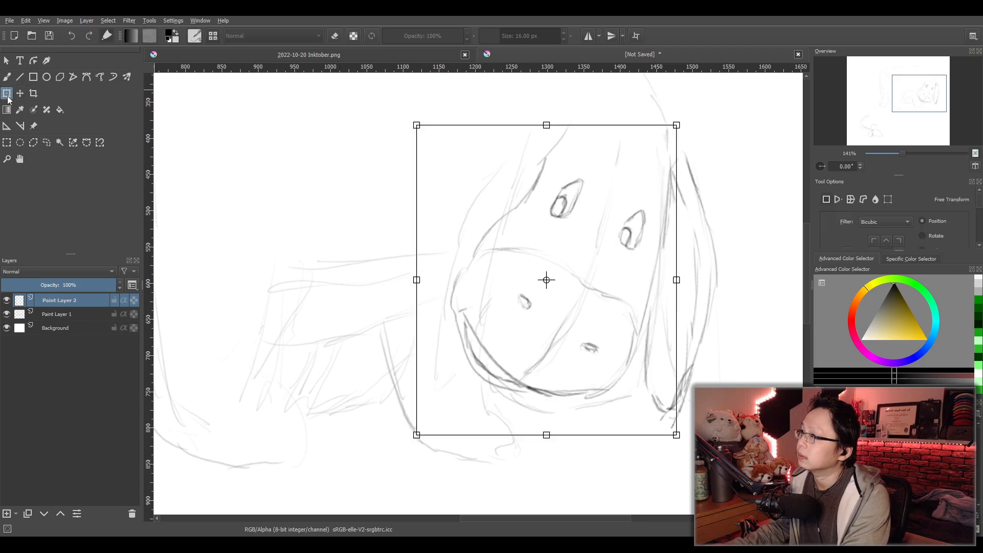
left_click_drag(544, 436, 534, 471)
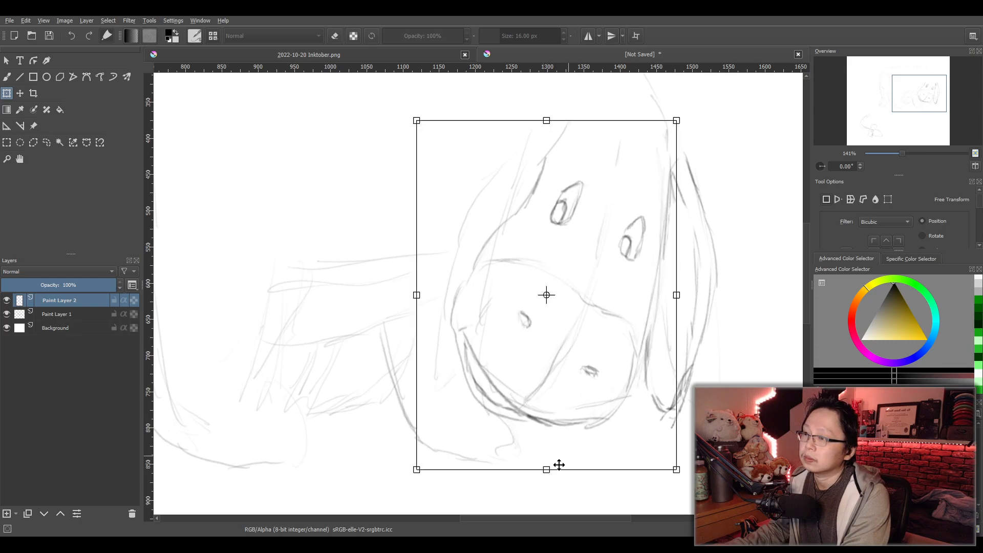
left_click_drag(548, 470, 549, 478)
left_click_drag(621, 441, 620, 435)
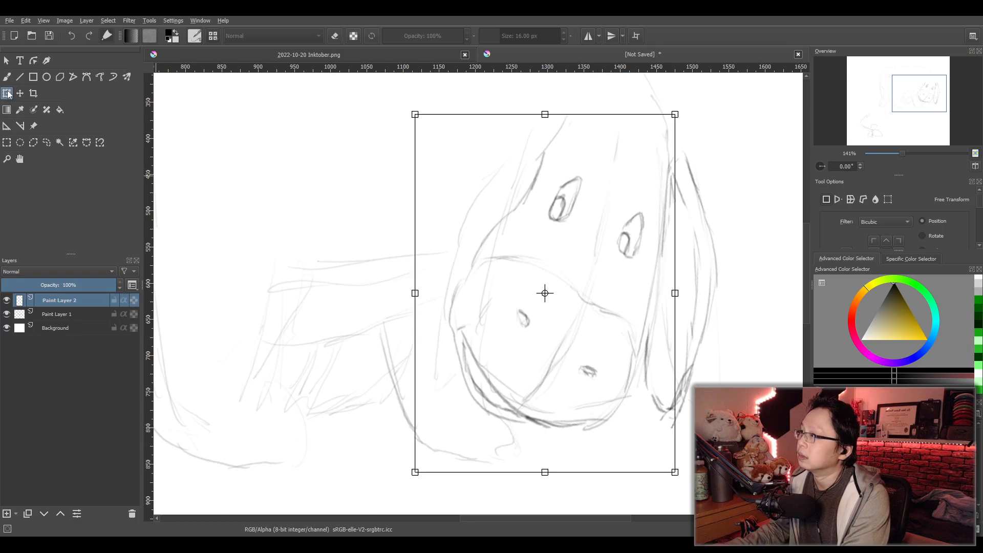
- Apply the face transform and place a rectangular selection around the whole animal
left_click(7, 143)
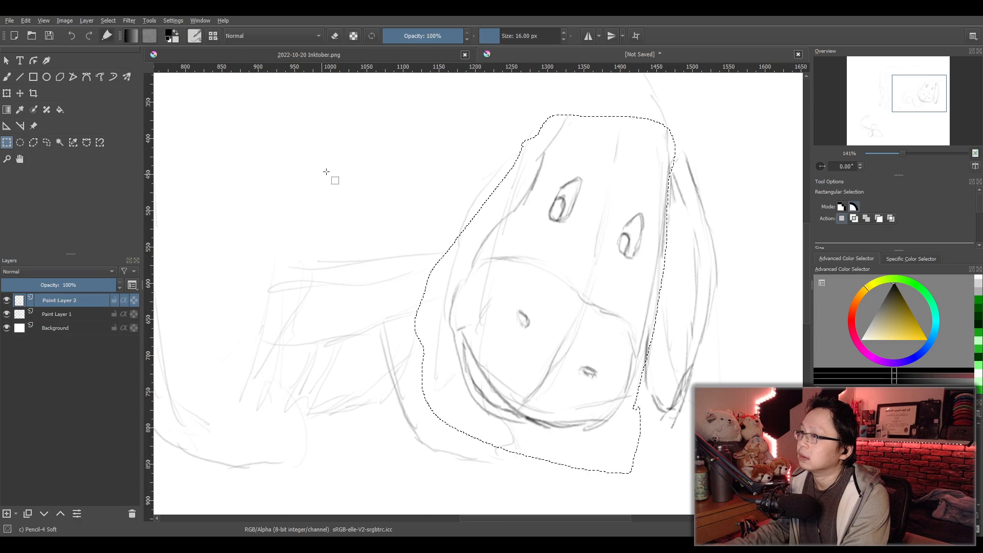
key("minus")
key("minus")
key("minus")
left_click_drag(251, 123, 590, 365)
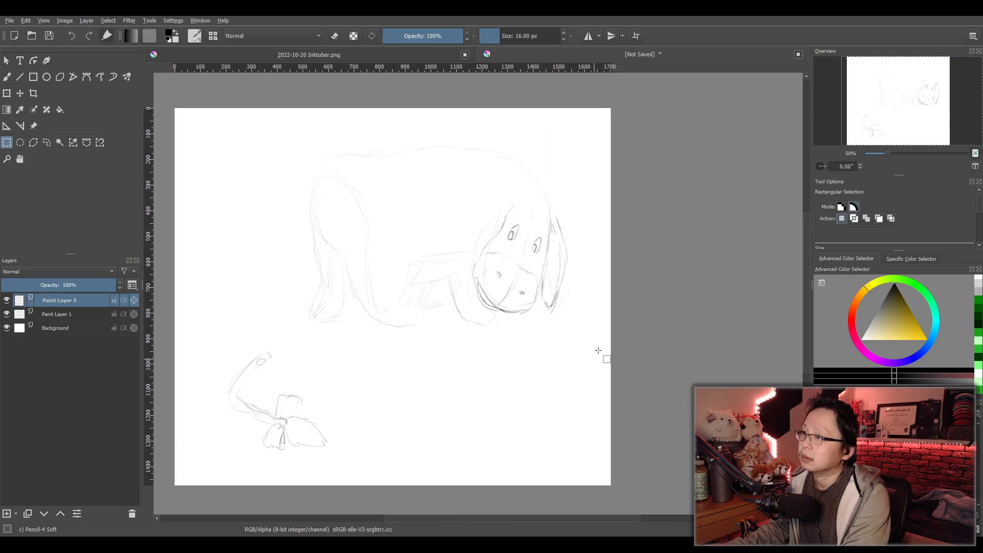
- Scale the selected head drawing down from its lower-right corner and shift it right over the rough sketch
scroll(538, 250, "up", 3)
left_click(7, 77)
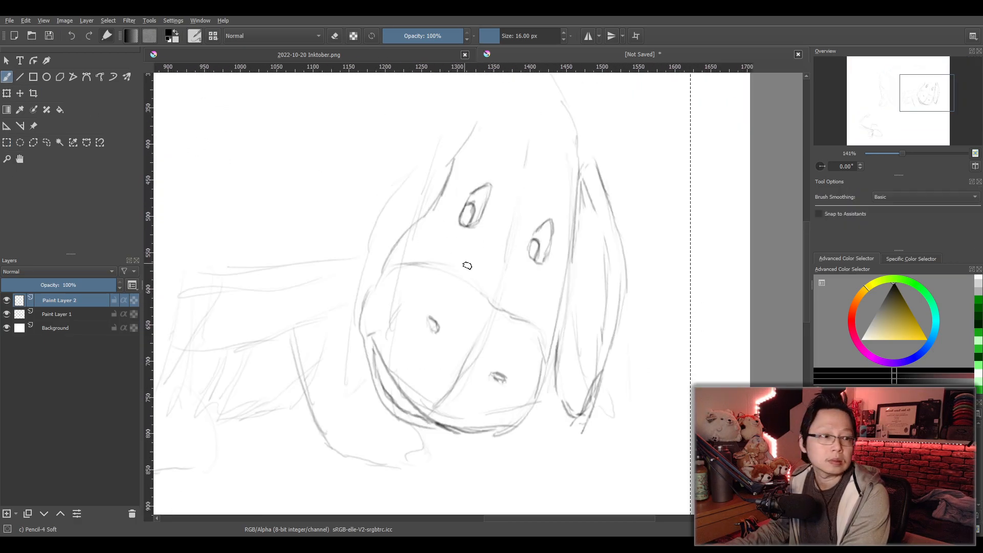
scroll(467, 299, "up", 1)
scroll(467, 300, "down", 4)
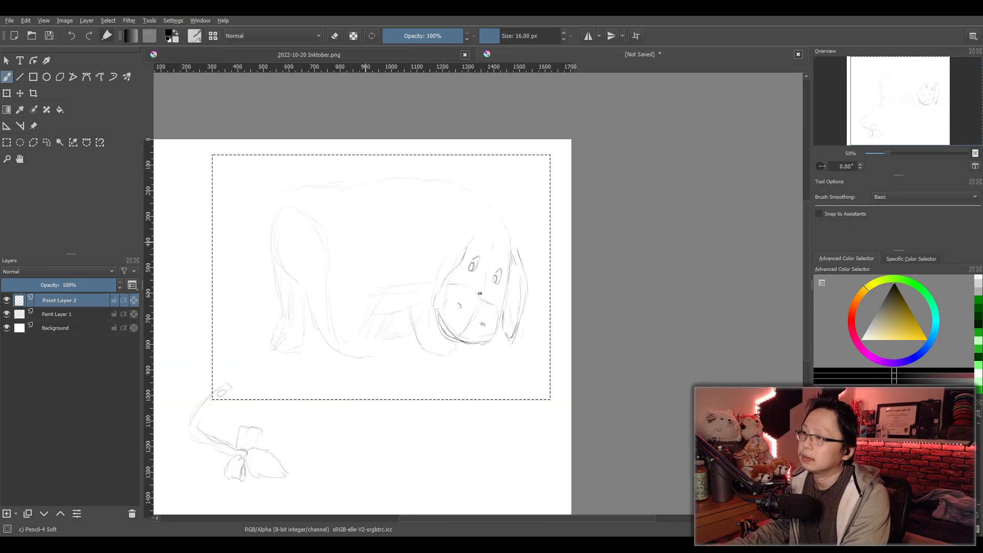
scroll(481, 295, "up", 2)
left_click(7, 94)
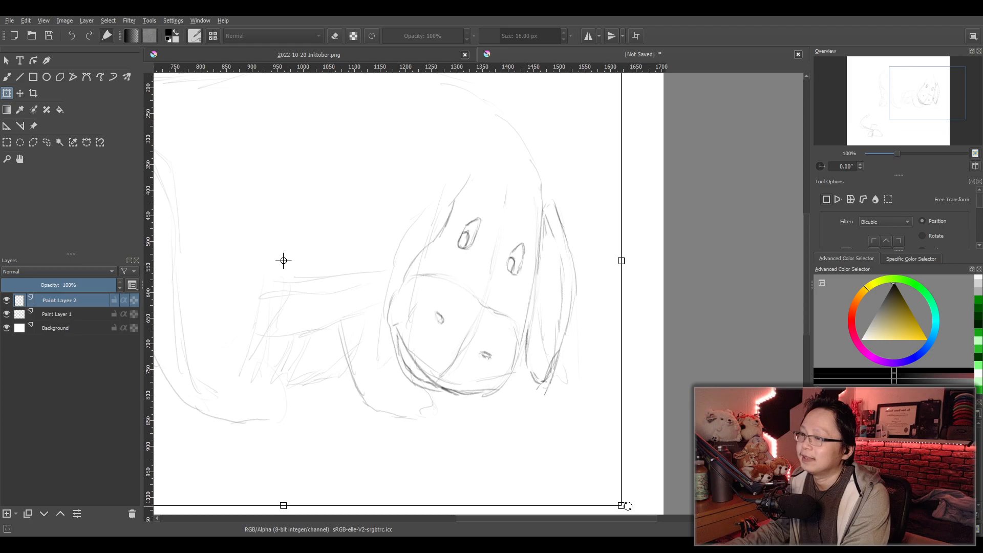
left_click_drag(622, 505, 522, 411)
mouse_move(480, 380)
left_mouse_down()
mouse_move(564, 412)
mouse_move(586, 383)
left_mouse_up()
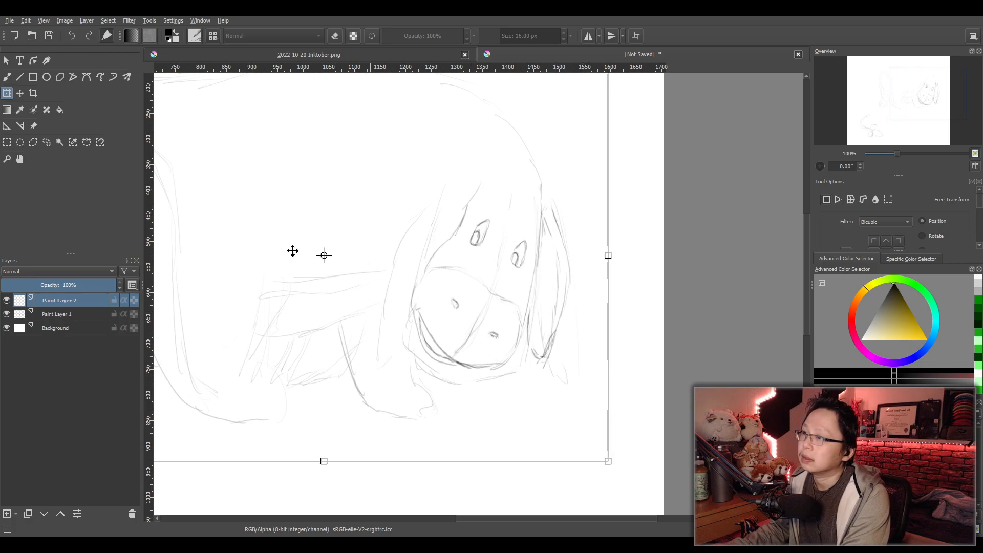
- Widen the selected head drawing slightly from its left edge and apply the transform, returning to the brush
left_click_drag(313, 300, 589, 317)
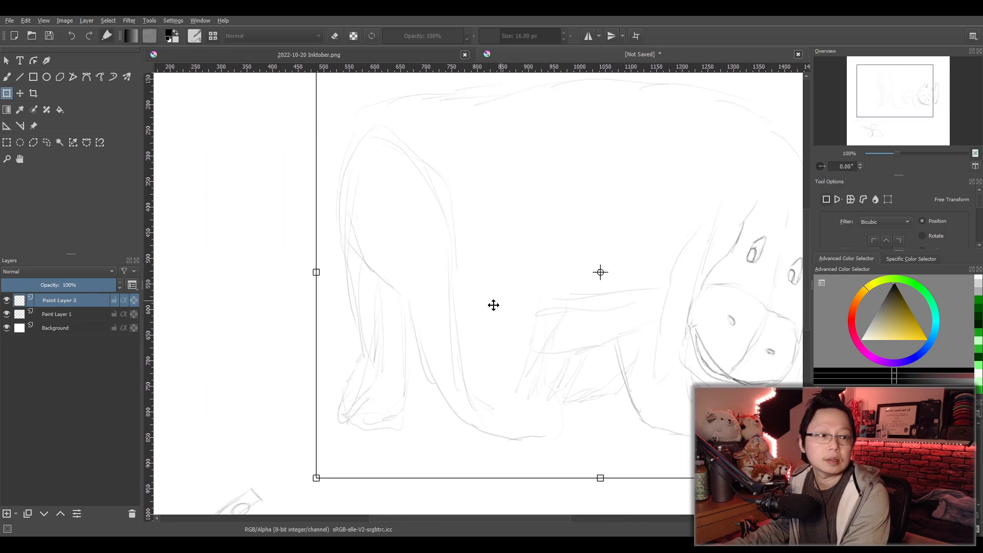
left_click_drag(318, 273, 282, 273)
left_click_drag(693, 353, 494, 351)
key("b")
scroll(552, 247, "up", 1)
left_click_drag(553, 246, 458, 277)
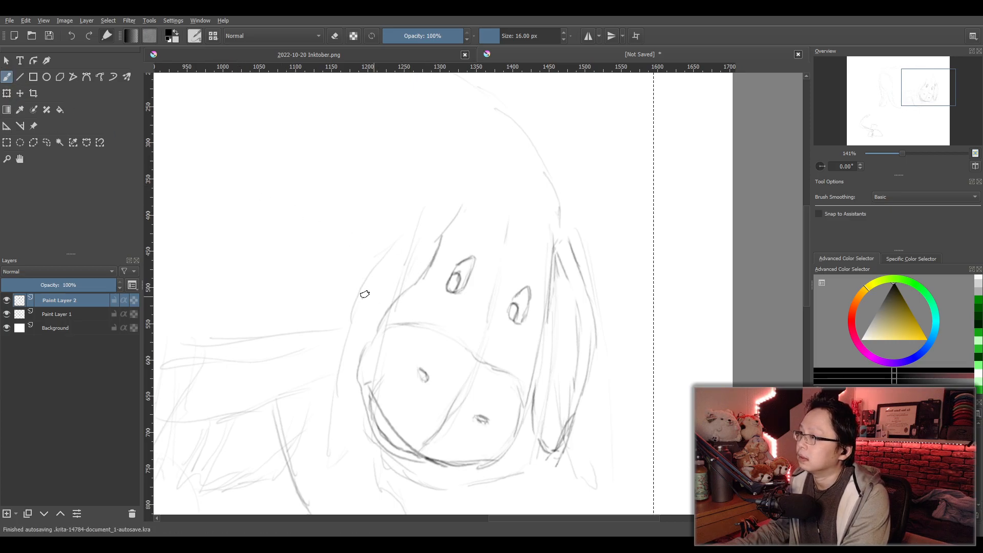
left_click_drag(365, 294, 382, 248)
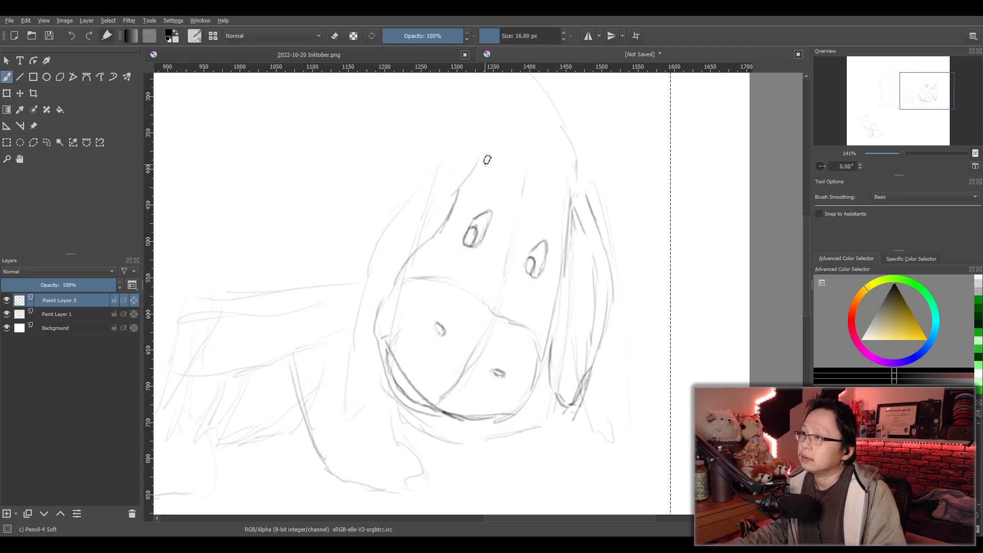
- Sketch the animal's left ear as a long drooping shape from the crown of the head down beside the muzzle
left_click_drag(420, 204, 408, 213)
key("ctrl+z")
left_click_drag(480, 160, 377, 240)
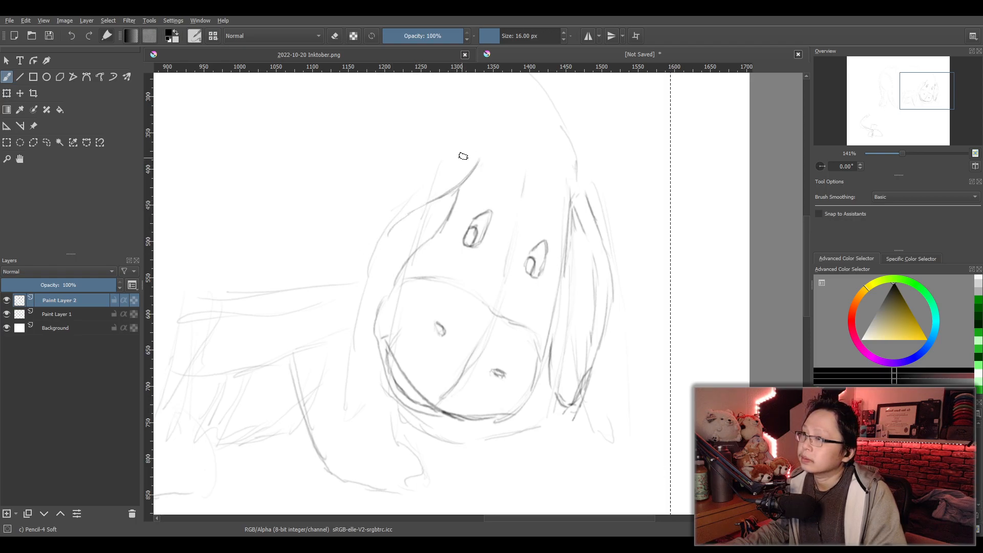
mouse_move(469, 149)
left_mouse_down()
mouse_move(421, 179)
mouse_move(362, 317)
left_mouse_up()
left_click_drag(384, 239, 352, 387)
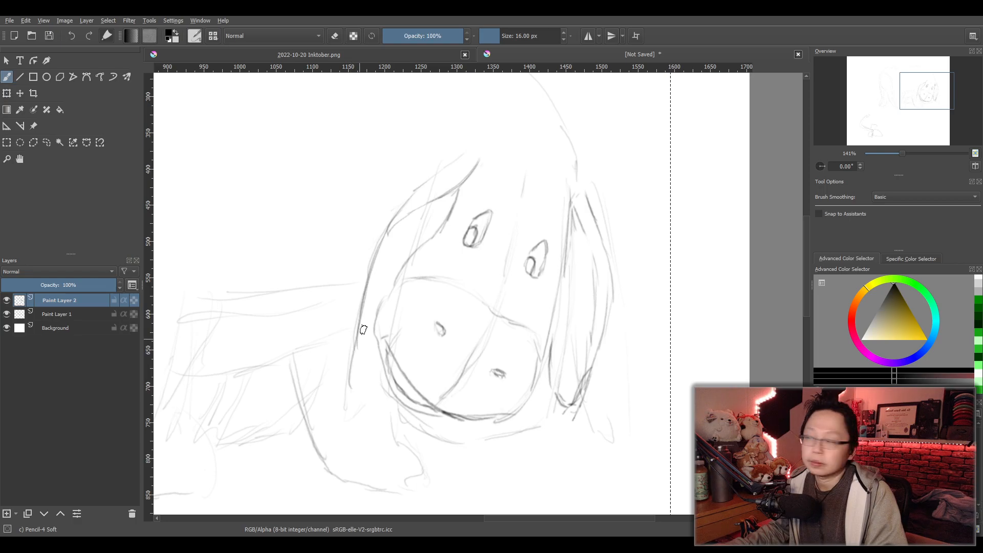
key("ctrl+z")
key("ctrl+z")
left_click_drag(391, 223, 352, 322)
mouse_move(356, 301)
left_mouse_down()
mouse_move(346, 366)
mouse_move(372, 359)
mouse_move(353, 375)
mouse_move(351, 358)
mouse_move(352, 375)
mouse_move(342, 333)
mouse_move(372, 249)
mouse_move(473, 168)
mouse_move(409, 194)
left_mouse_up()
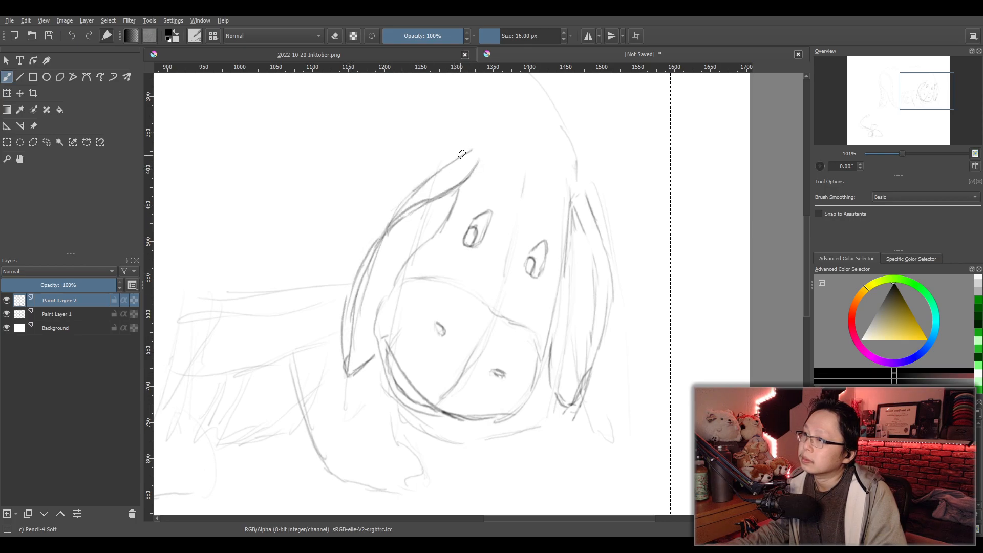
- Draw a pointed forelock falling between the ears onto the animal's forehead above the eyes
scroll(530, 188, "down", 1)
scroll(531, 188, "up", 1)
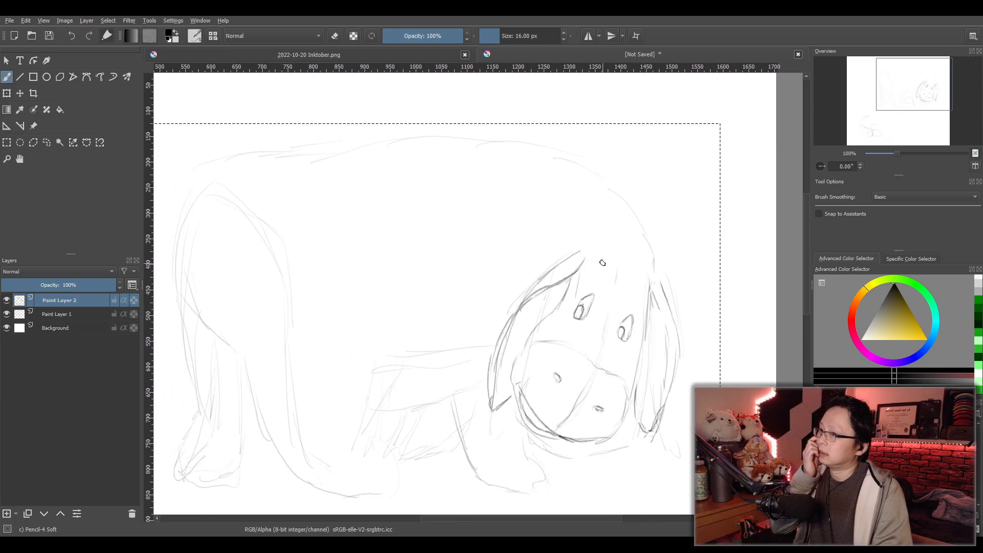
left_click_drag(568, 197, 622, 271)
key("ctrl+z")
key("ctrl+z")
mouse_move(592, 225)
left_mouse_down()
mouse_move(617, 265)
mouse_move(627, 261)
left_mouse_up()
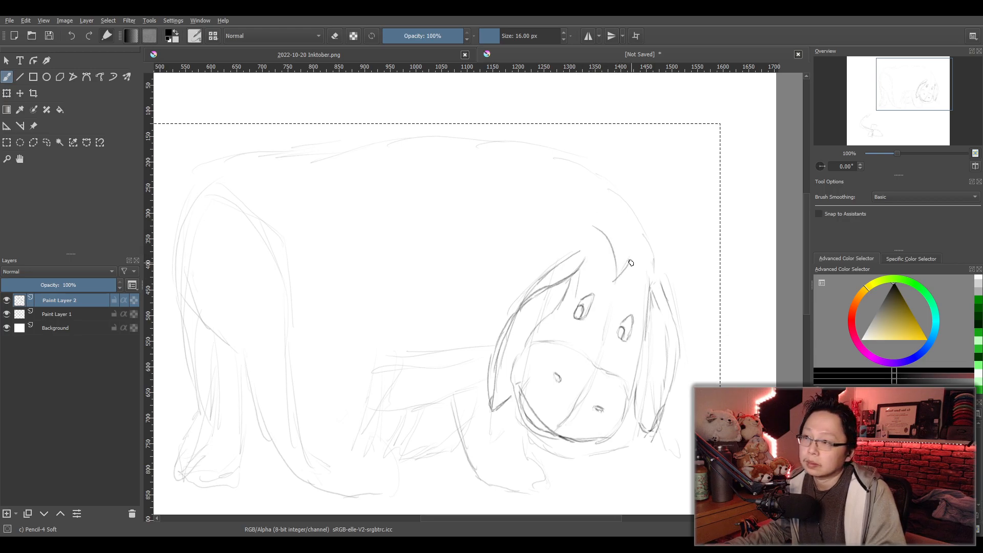
key("ctrl+z")
key("ctrl+z")
left_click_drag(632, 254, 623, 280)
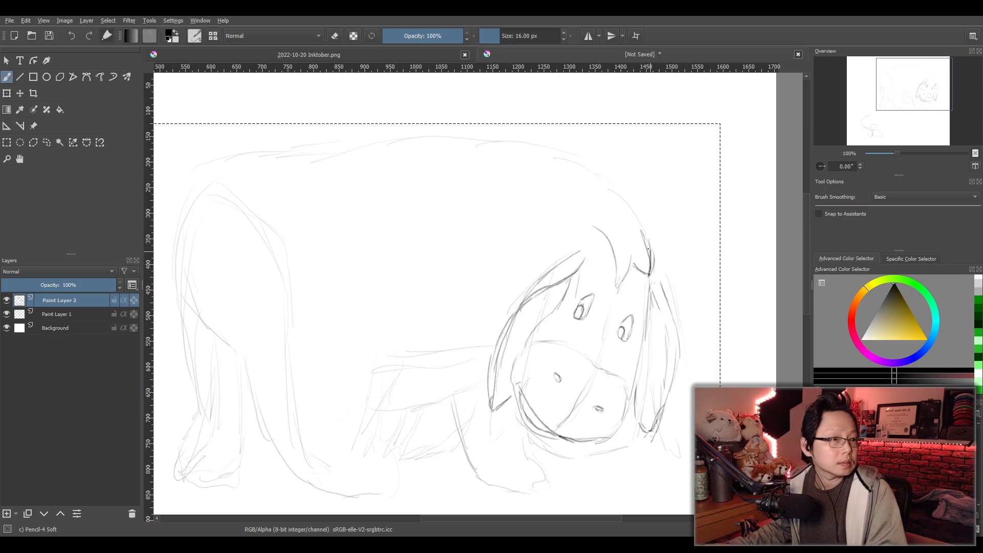
- Draw the jagged tufts of the mane along the neck and darken its inner edge from the back to the forelock
left_click_drag(645, 240, 668, 259)
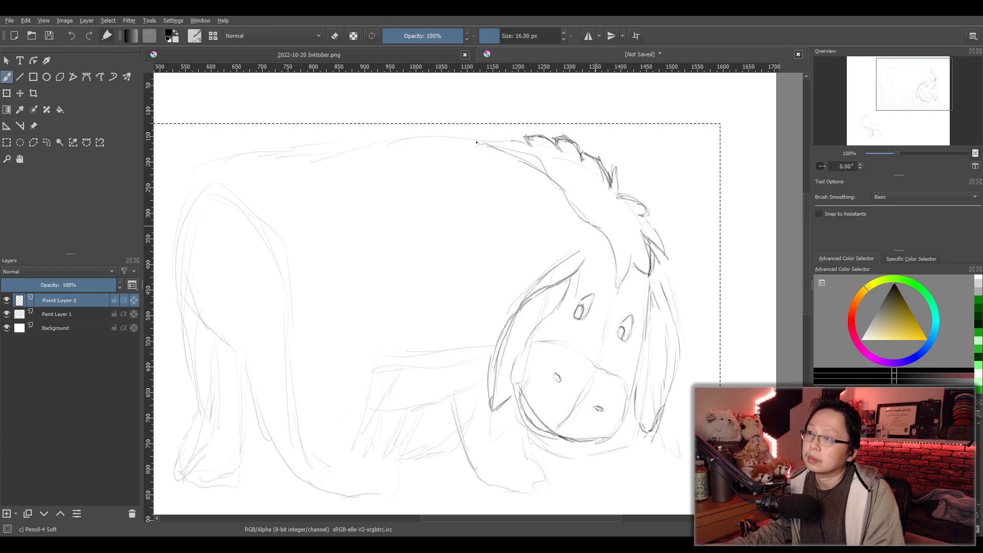
mouse_move(515, 162)
left_mouse_down()
mouse_move(604, 229)
mouse_move(621, 283)
left_mouse_up()
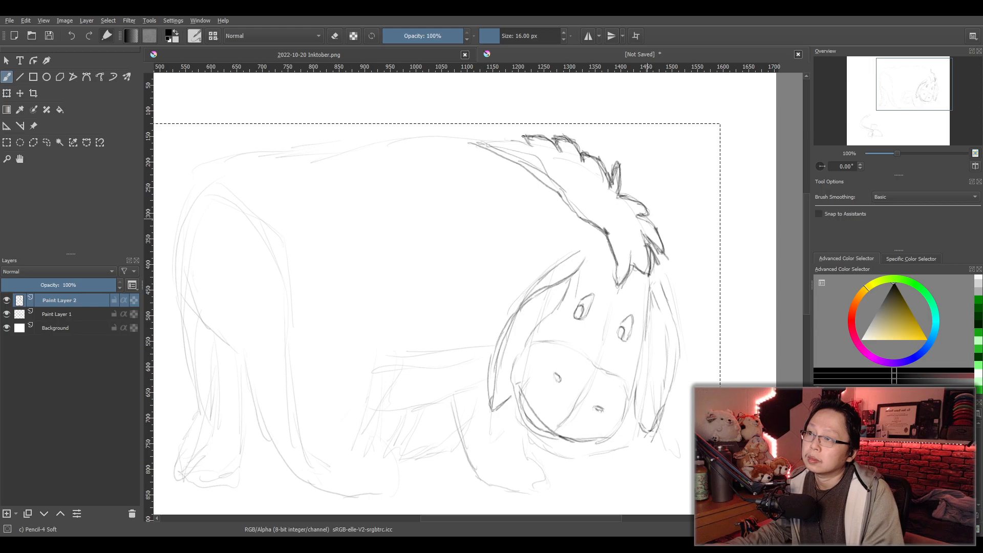
left_click_drag(546, 173, 596, 219)
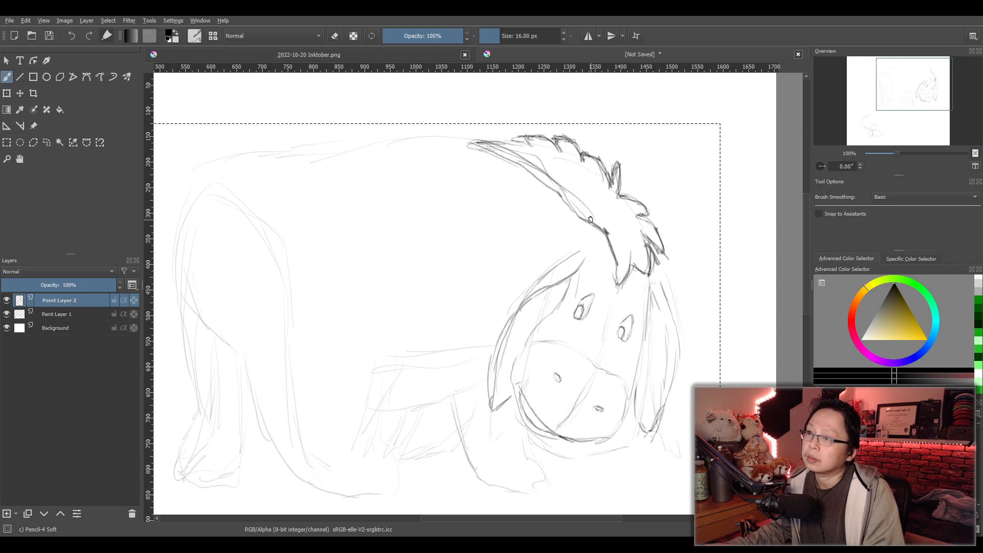
- Draw the animal's back line from the mane to the rump in overlapping strokes and erase the surplus inner ones
mouse_move(547, 270)
left_mouse_down()
mouse_move(619, 260)
mouse_move(611, 255)
left_mouse_up()
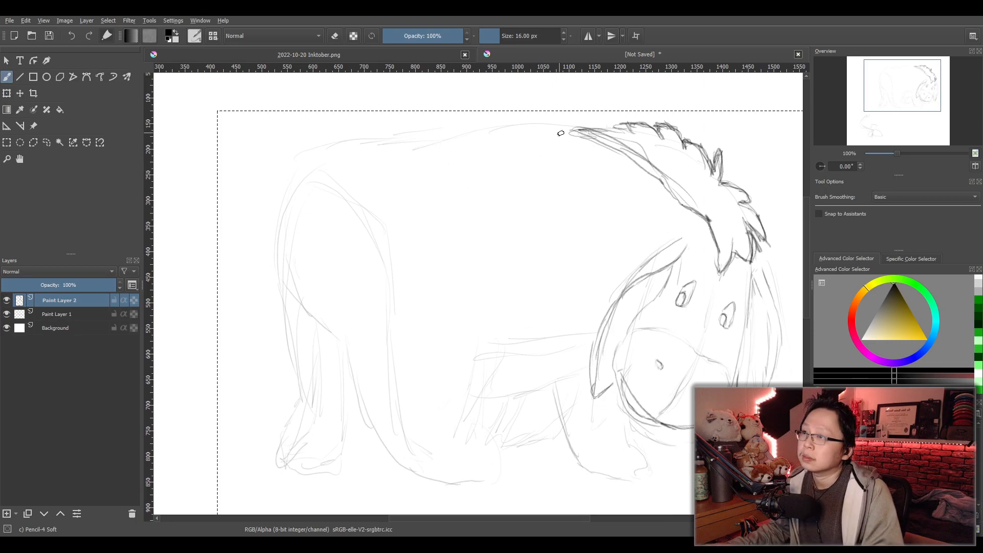
mouse_move(463, 144)
left_mouse_down()
mouse_move(321, 150)
mouse_move(514, 128)
left_mouse_up()
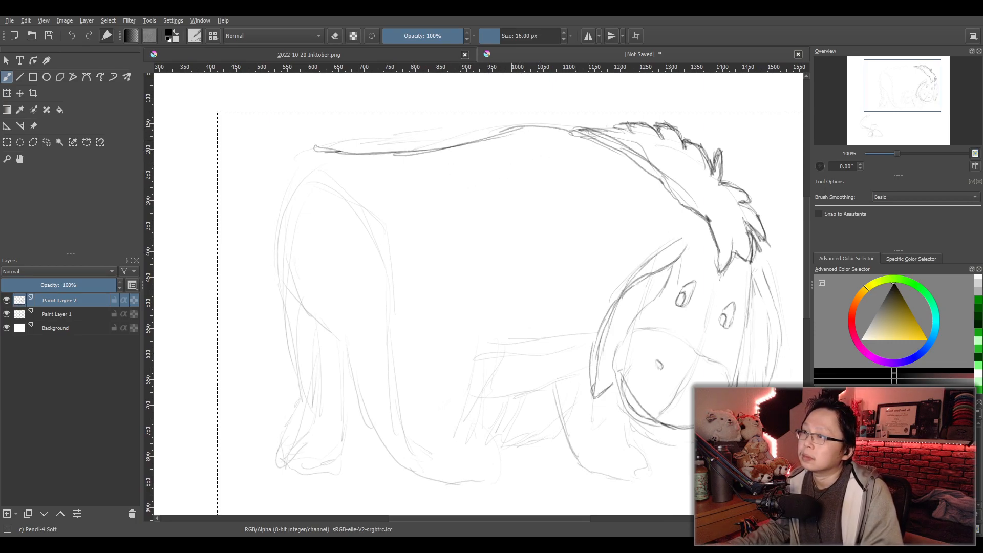
left_click_drag(333, 151, 412, 148)
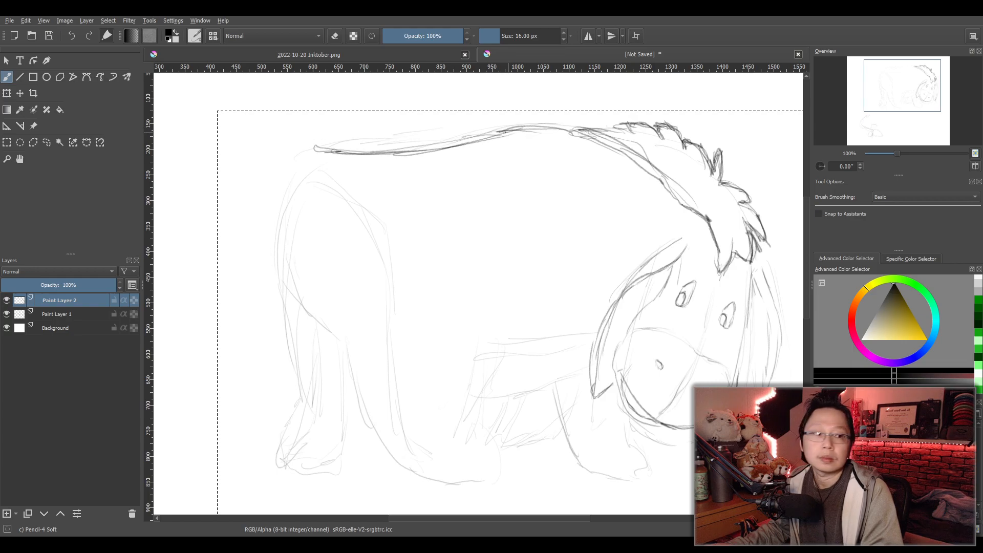
mouse_move(484, 142)
left_mouse_down()
mouse_move(378, 149)
mouse_move(289, 206)
mouse_move(298, 171)
mouse_move(374, 148)
left_mouse_up()
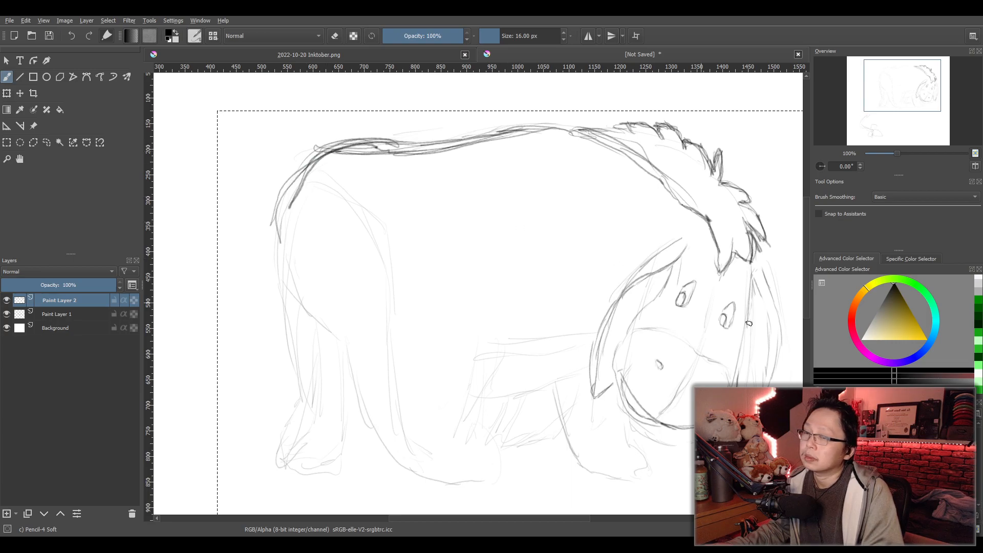
key("slash")
mouse_move(275, 204)
left_mouse_down()
mouse_move(331, 164)
mouse_move(402, 161)
mouse_move(404, 169)
left_mouse_up()
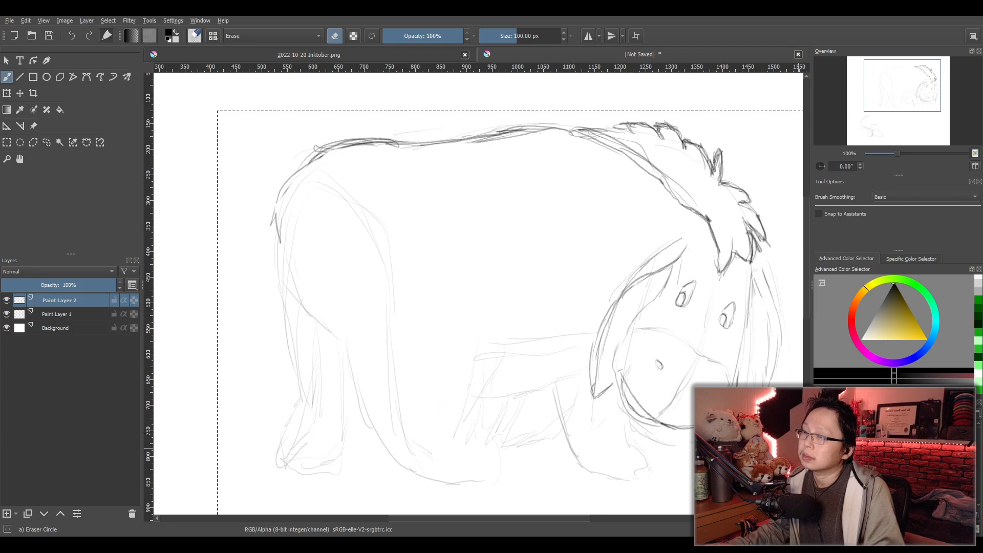
- Draw the rear contour of the far hind leg from the rump down to the ankle with the soft pencil
key("slash")
left_click_drag(276, 212, 265, 270)
key("ctrl+z")
left_click_drag(312, 164, 287, 381)
left_click_drag(277, 288, 292, 385)
left_click_drag(286, 347, 297, 409)
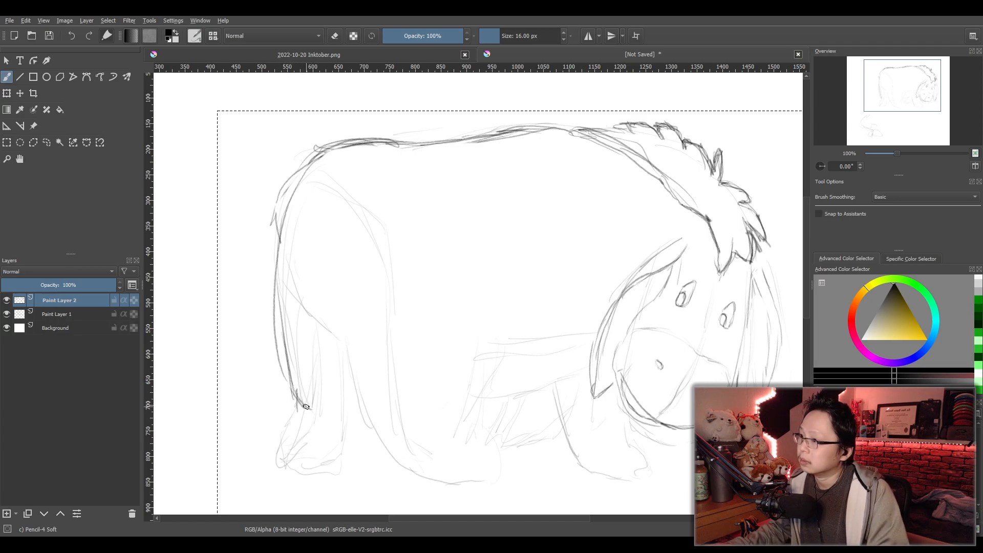
- Sketch the far hind leg's ankle and the heel and sole of its hoof, undoing the unwanted strokes
left_click_drag(295, 393, 308, 413)
left_click_drag(294, 415, 271, 460)
key("ctrl+z")
mouse_move(297, 417)
left_mouse_down()
mouse_move(278, 460)
mouse_move(295, 465)
left_mouse_up()
left_click_drag(281, 459, 323, 466)
key("ctrl+z")
key("ctrl+z")
key("ctrl+z")
key("ctrl+z")
mouse_move(300, 417)
left_mouse_down()
mouse_move(274, 460)
mouse_move(286, 467)
mouse_move(277, 463)
mouse_move(313, 468)
mouse_move(333, 447)
left_mouse_up()
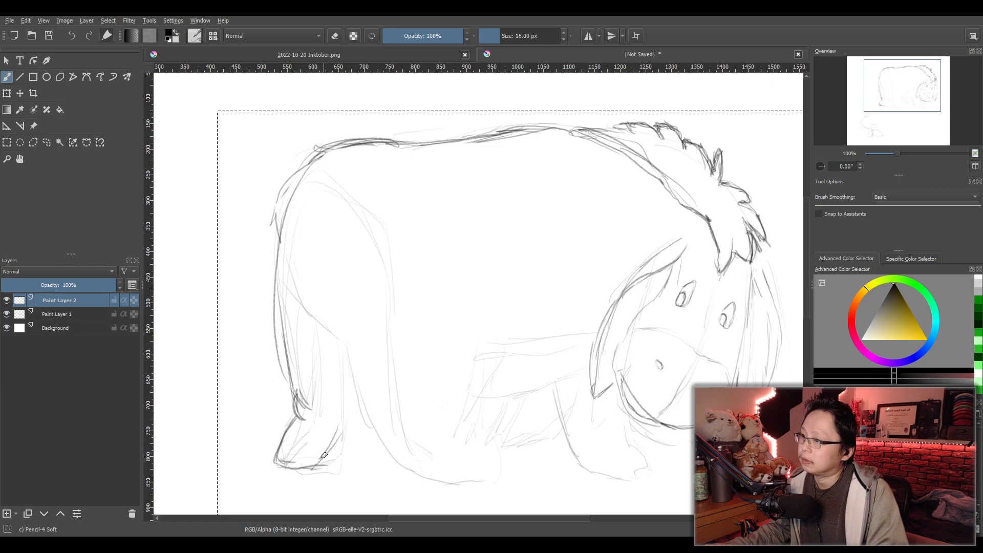
key("ctrl+z")
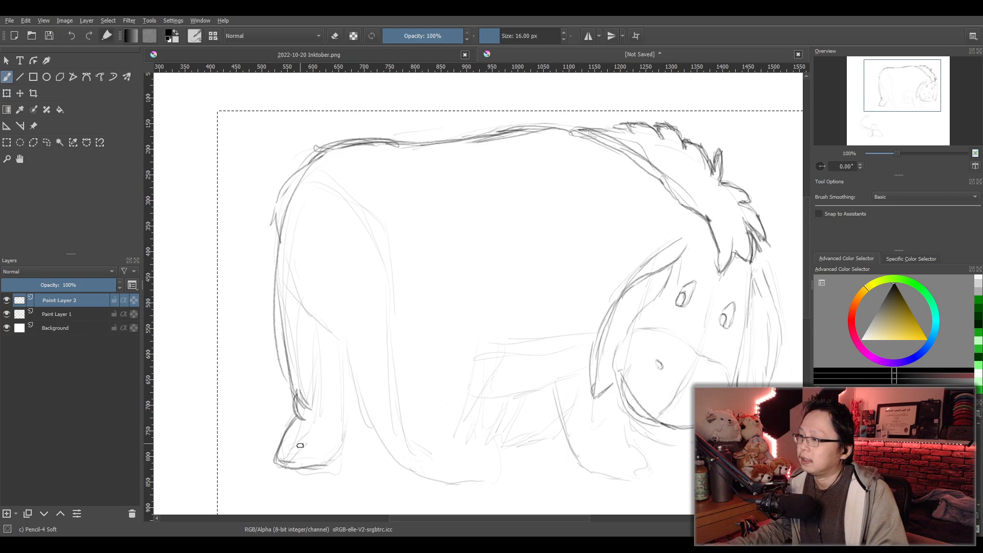
- Erase the far hind leg's ankle and heel, then redraw them and close the hoof at the front
left_click(829, 435)
left_click_drag(293, 441, 291, 427)
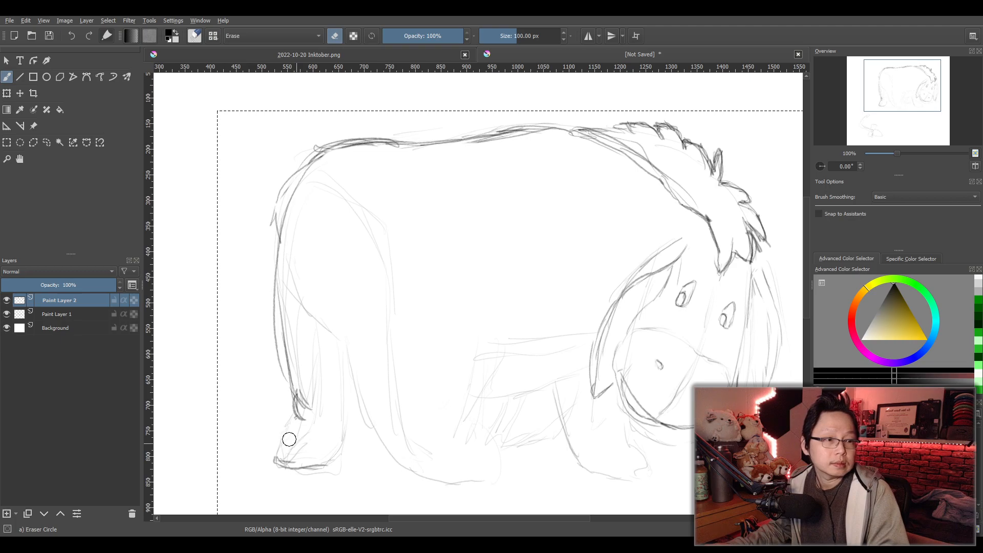
mouse_move(281, 431)
left_mouse_down()
mouse_move(292, 408)
mouse_move(310, 409)
left_mouse_up()
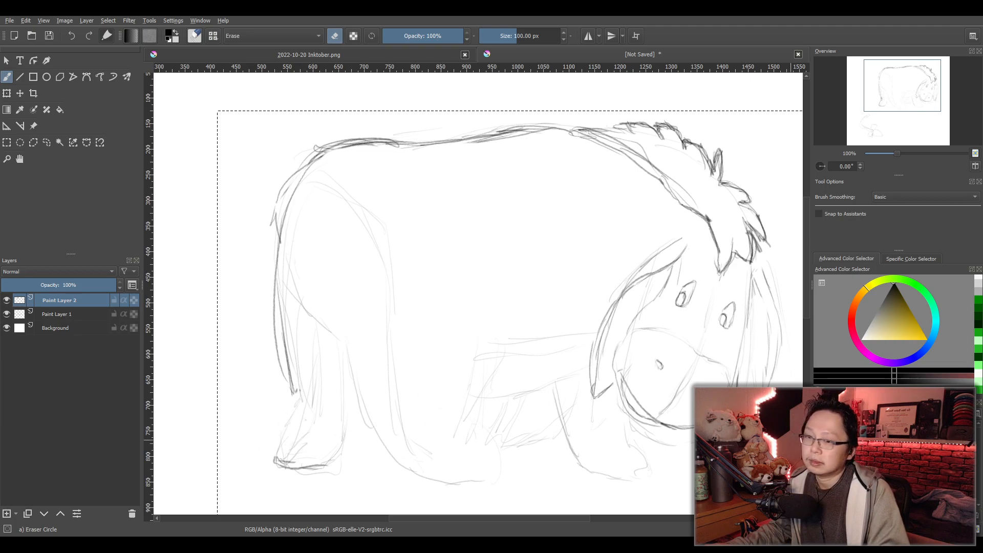
key("slash")
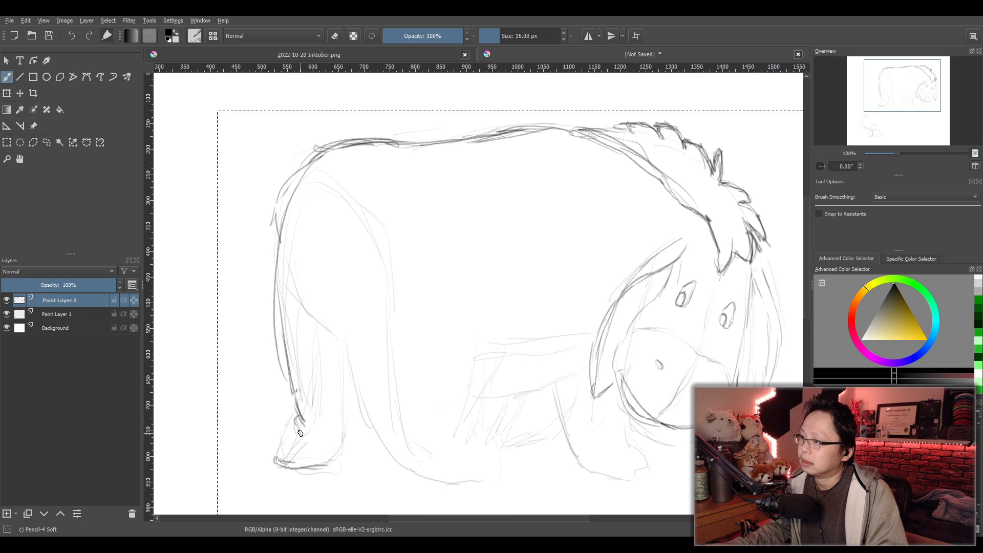
left_click_drag(299, 435, 274, 463)
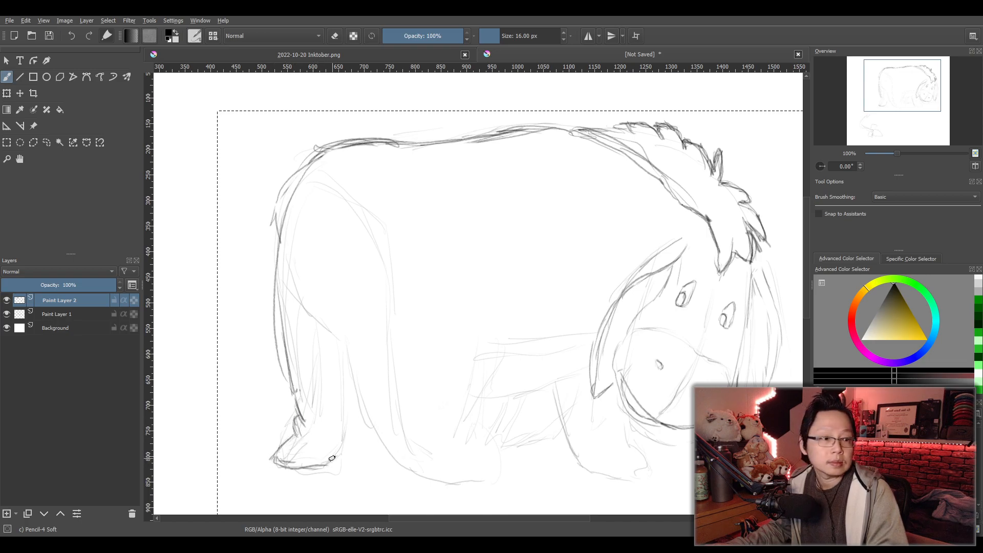
left_click_drag(331, 465, 349, 433)
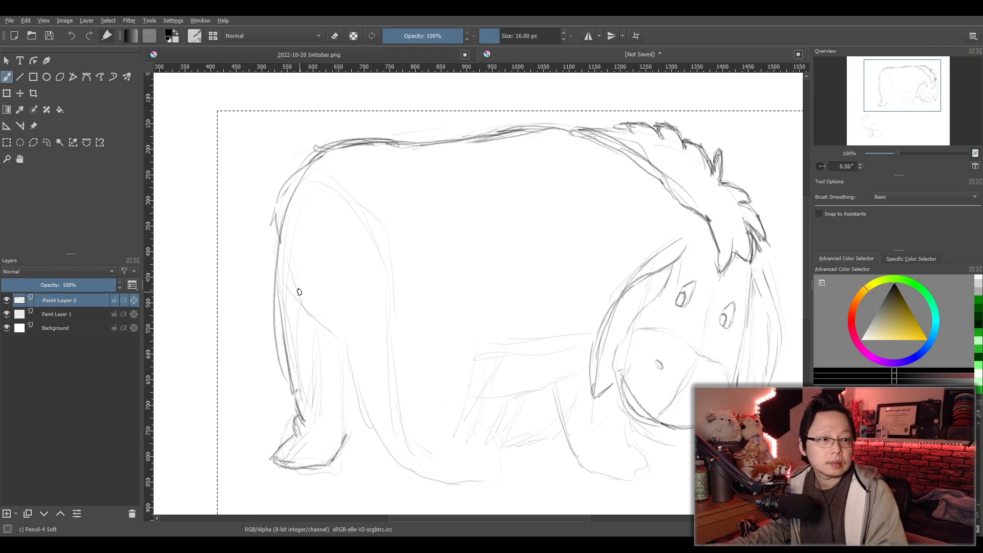
- Draw the near hind leg's rear contour from the rump across the thigh and down toward the ground
left_click_drag(318, 151, 282, 280)
mouse_move(279, 241)
left_mouse_down()
mouse_move(293, 319)
mouse_move(285, 307)
mouse_move(305, 339)
mouse_move(351, 360)
mouse_move(365, 428)
left_mouse_up()
left_click_drag(357, 384, 371, 451)
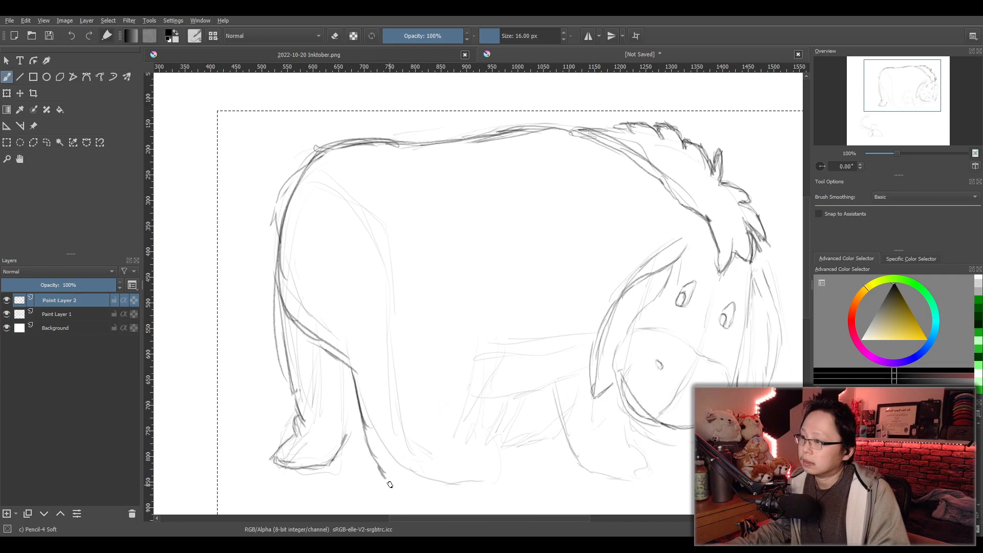
- Outline the near hind leg's hoof and redo it wider with a flat sole and rounded toe
left_click_drag(392, 485, 417, 491)
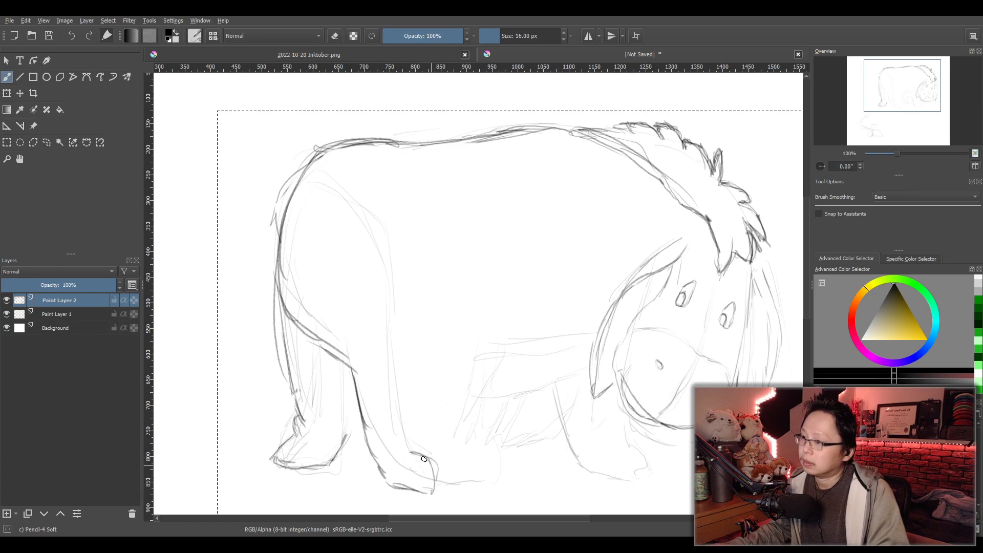
key("ctrl+z")
key("ctrl+z")
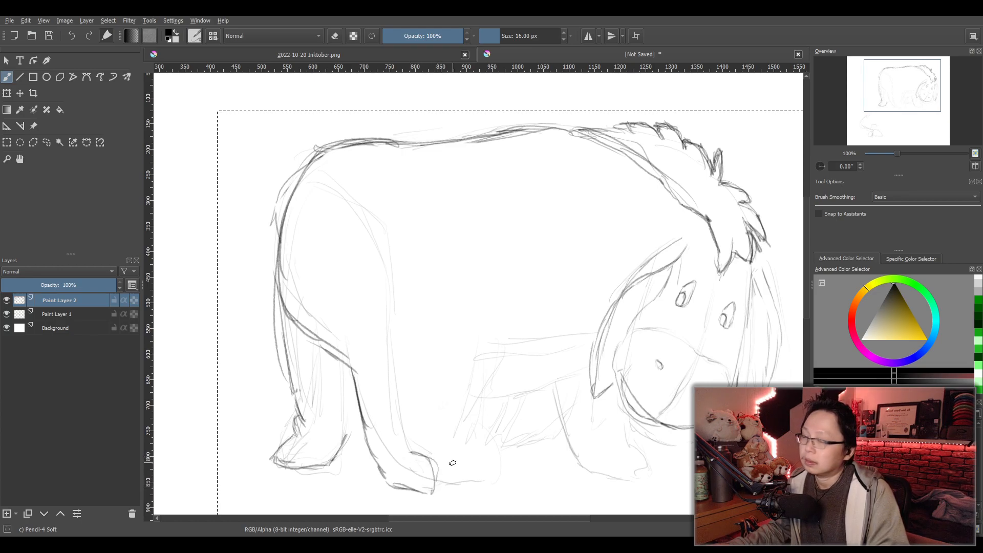
left_click_drag(392, 485, 450, 490)
mouse_move(427, 445)
left_mouse_down()
mouse_move(449, 464)
mouse_move(450, 486)
left_mouse_up()
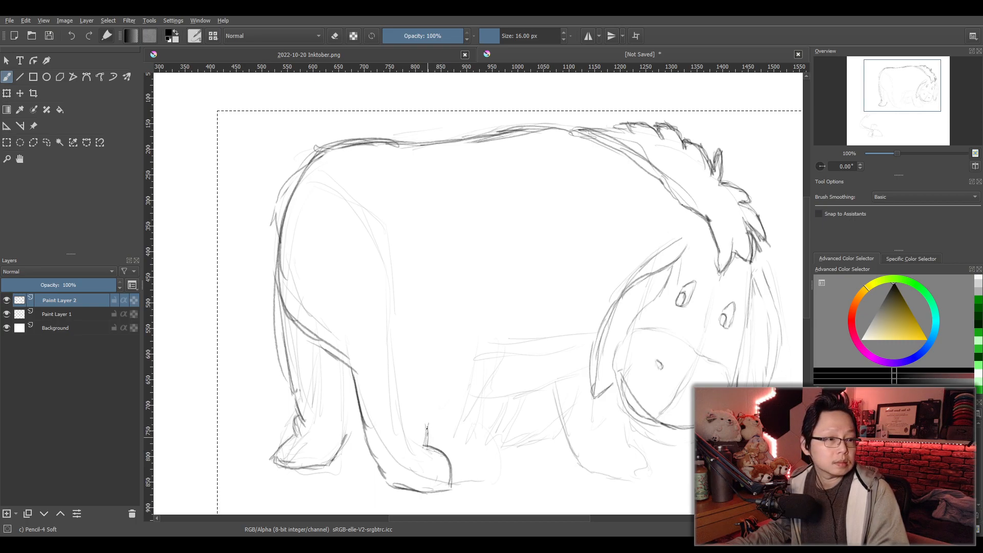
- Sketch the belly line in front of the near hind leg, curving down to meet its ankle
mouse_move(465, 336)
left_mouse_down()
mouse_move(424, 428)
mouse_move(414, 426)
left_mouse_up()
left_click_drag(459, 378, 420, 426)
mouse_move(460, 350)
left_mouse_down()
mouse_move(445, 420)
mouse_move(420, 431)
mouse_move(451, 390)
mouse_move(464, 332)
mouse_move(454, 398)
left_mouse_up()
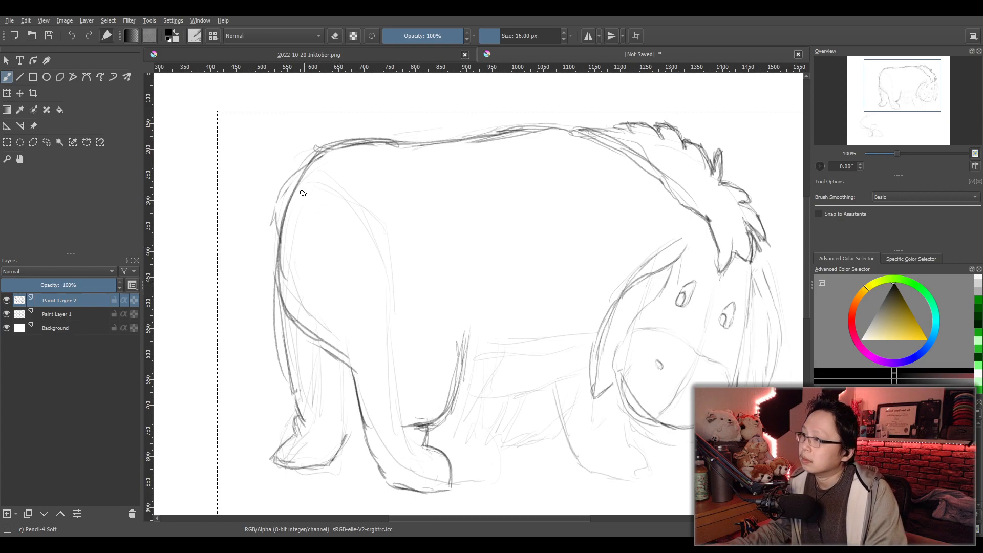
- Draw the near hind leg's arched thigh and front edge, and add a line along the lower leg into the hoof
mouse_move(369, 228)
left_mouse_down()
mouse_move(384, 260)
mouse_move(399, 435)
left_mouse_up()
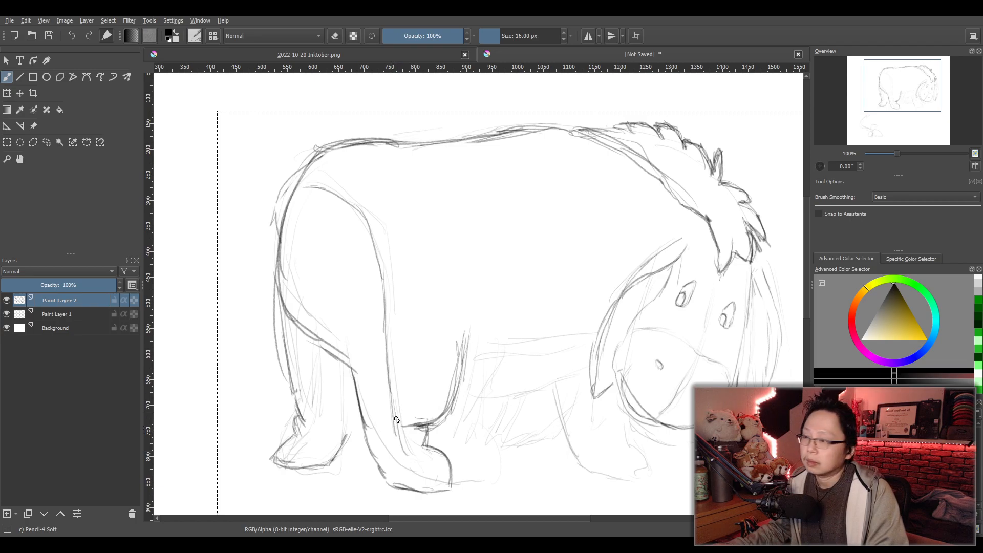
mouse_move(303, 184)
left_mouse_down()
mouse_move(344, 192)
mouse_move(384, 252)
mouse_move(396, 448)
mouse_move(434, 488)
left_mouse_up()
key("ctrl+z")
key("ctrl+z")
left_click_drag(396, 454, 425, 487)
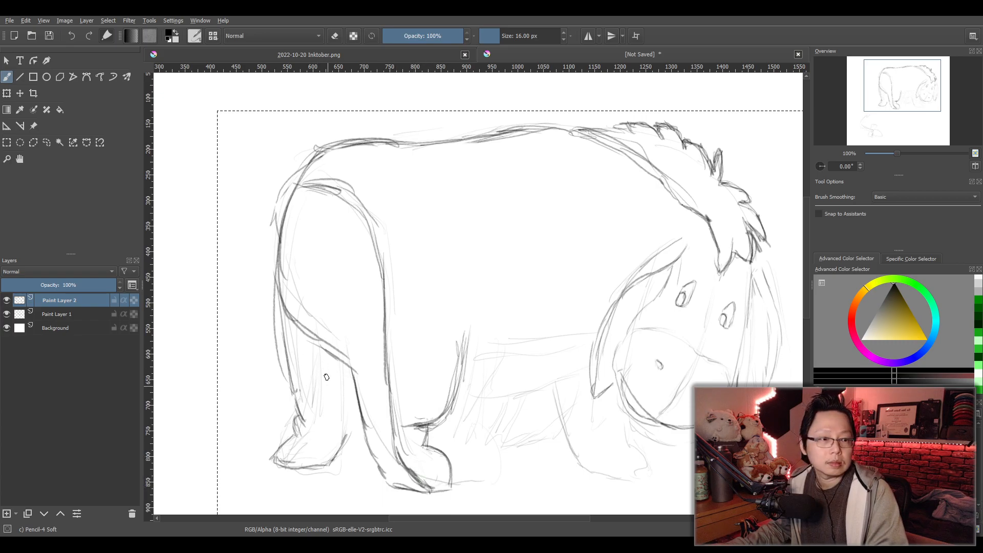
- Draw the far hind leg's inner contour from under the near thigh down to the hoof in overlapping strokes
left_click_drag(320, 342, 328, 397)
key("ctrl+z")
key("ctrl+z")
left_click_drag(322, 348, 329, 397)
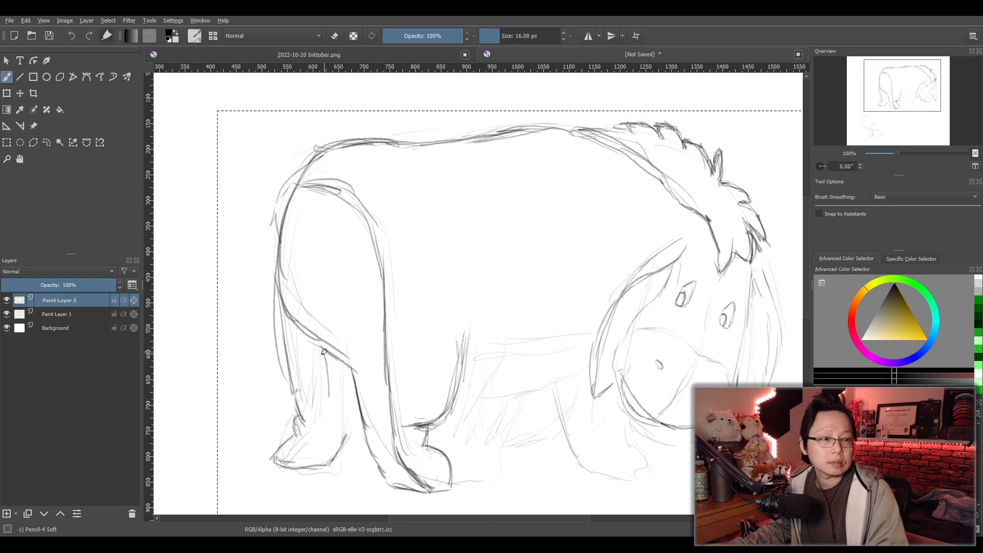
left_click_drag(310, 333, 323, 400)
left_click_drag(313, 341, 321, 425)
left_click_drag(318, 390, 317, 438)
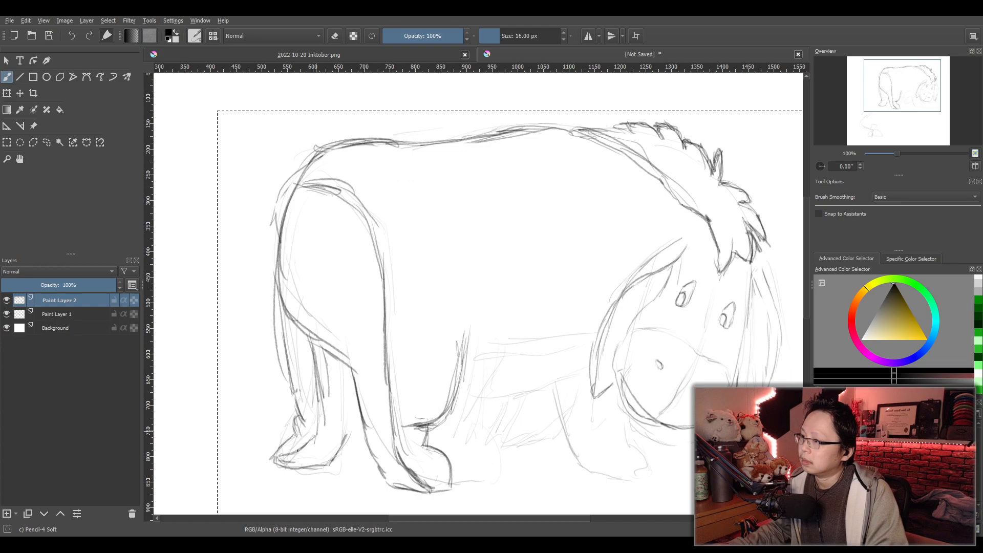
left_click_drag(312, 346, 318, 432)
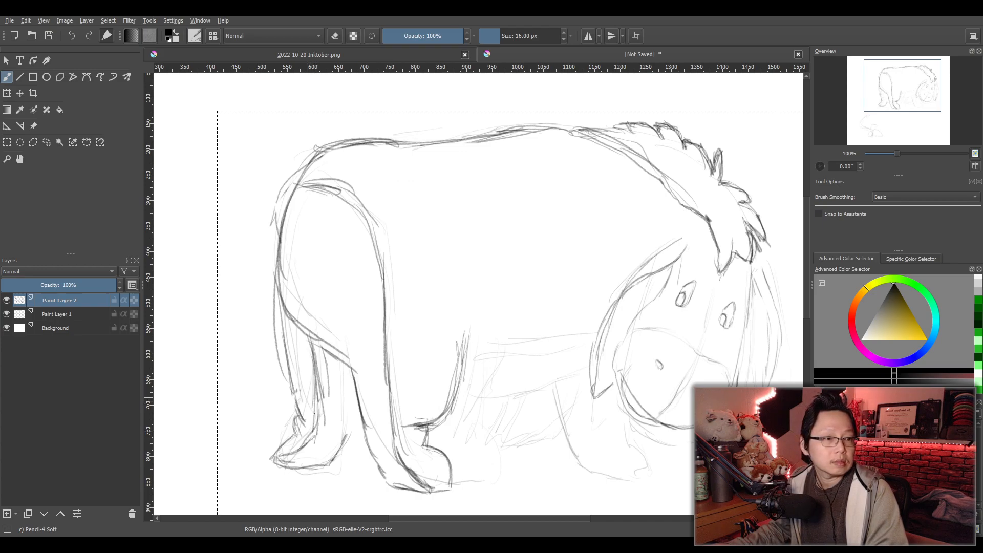
- Clean up and restate the far hind leg's inner edge, and erase the belly line's end overlapping the near hind leg
key("e")
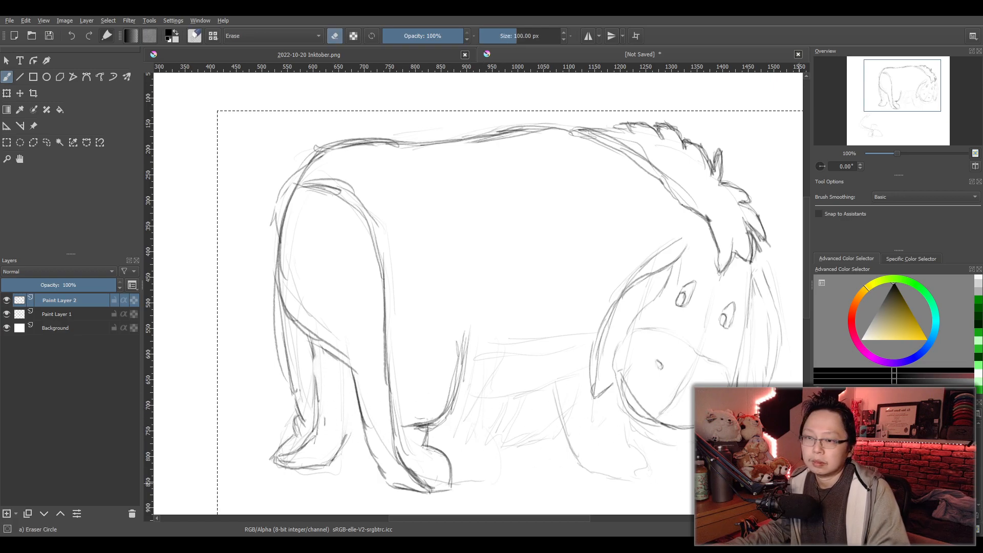
key("e")
left_click_drag(312, 340, 312, 442)
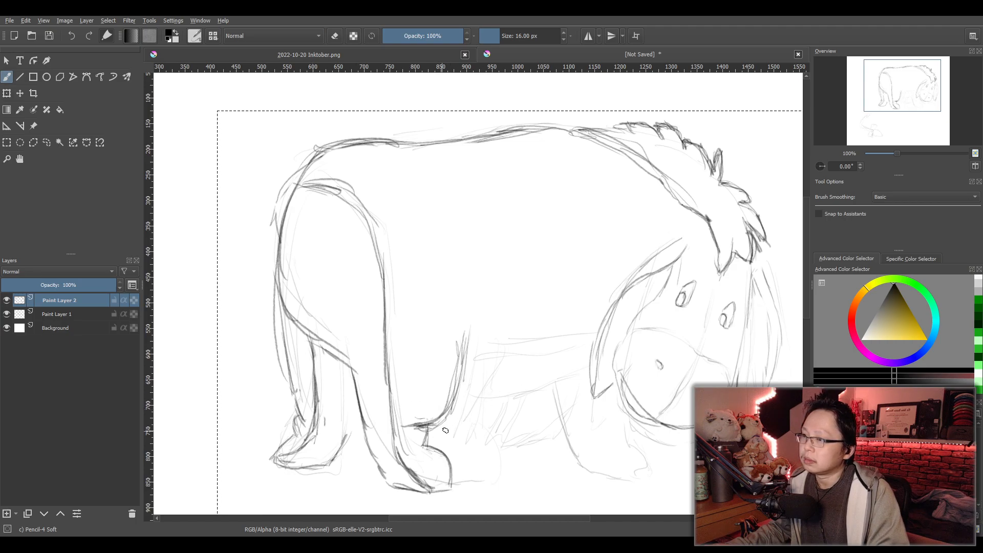
key("e")
left_click_drag(413, 429, 410, 421)
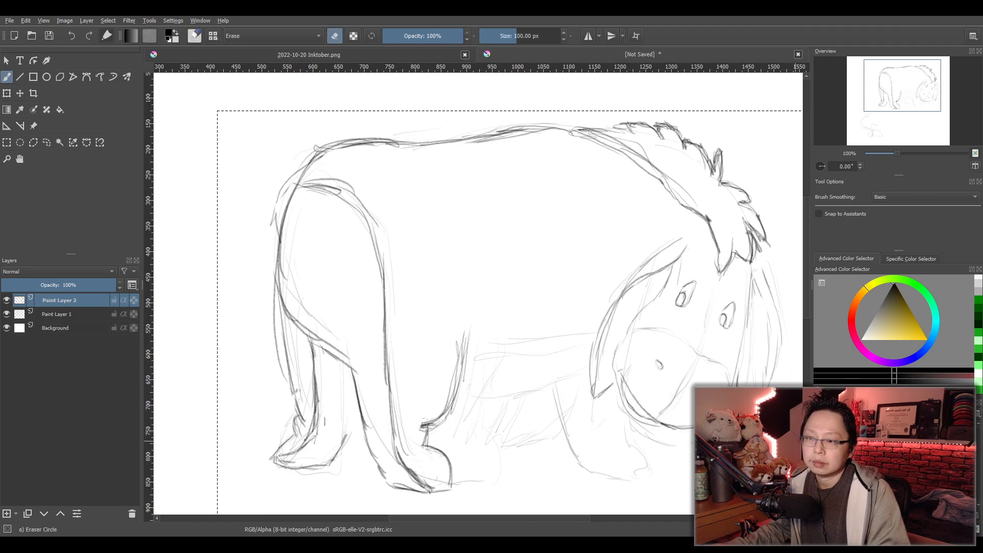
- Restate the belly curve down to the near hind ankle and hoof top, and add a line from it toward the near ear
key("e")
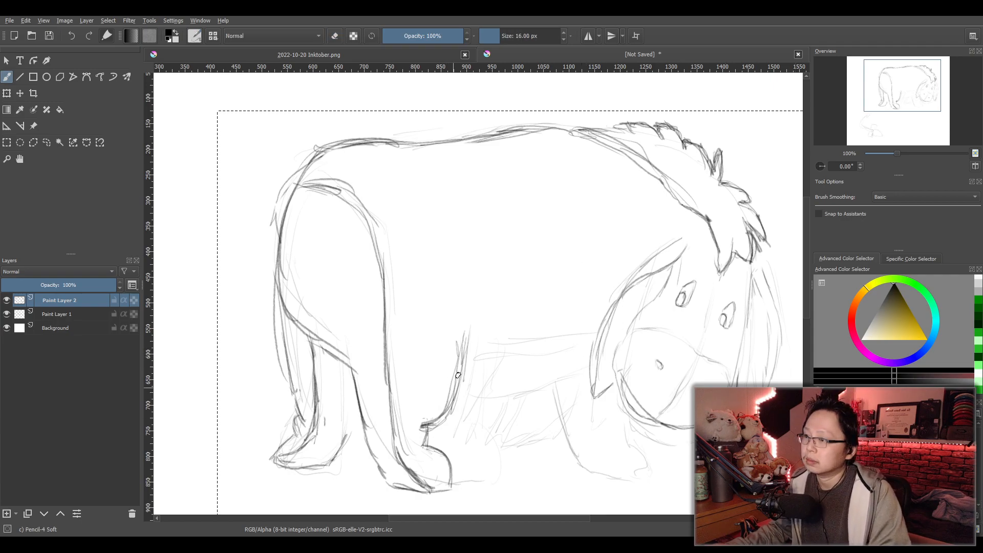
left_click_drag(459, 349, 410, 430)
left_click_drag(464, 328, 421, 425)
mouse_move(464, 348)
left_mouse_down()
mouse_move(442, 398)
mouse_move(415, 422)
mouse_move(434, 395)
mouse_move(421, 426)
mouse_move(426, 453)
mouse_move(457, 456)
left_mouse_up()
key("slash")
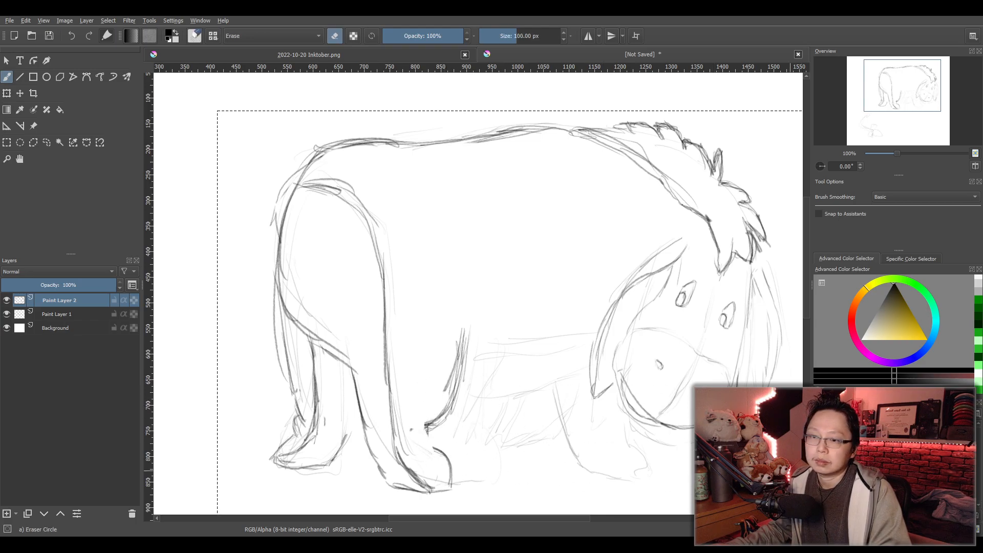
key("slash")
mouse_move(459, 348)
left_mouse_down()
mouse_move(452, 398)
mouse_move(429, 444)
left_mouse_up()
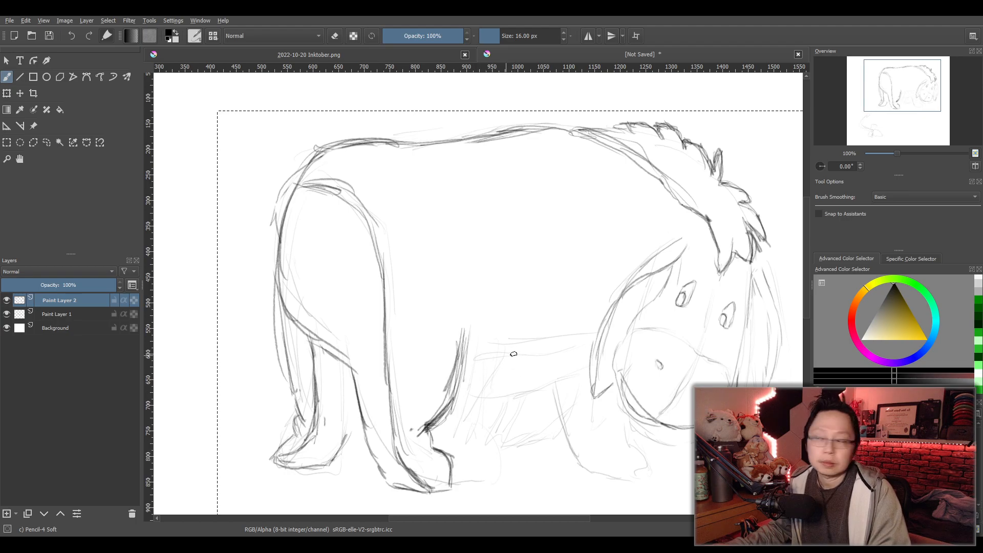
mouse_move(478, 351)
left_mouse_down()
mouse_move(587, 332)
mouse_move(481, 354)
mouse_move(572, 329)
left_mouse_up()
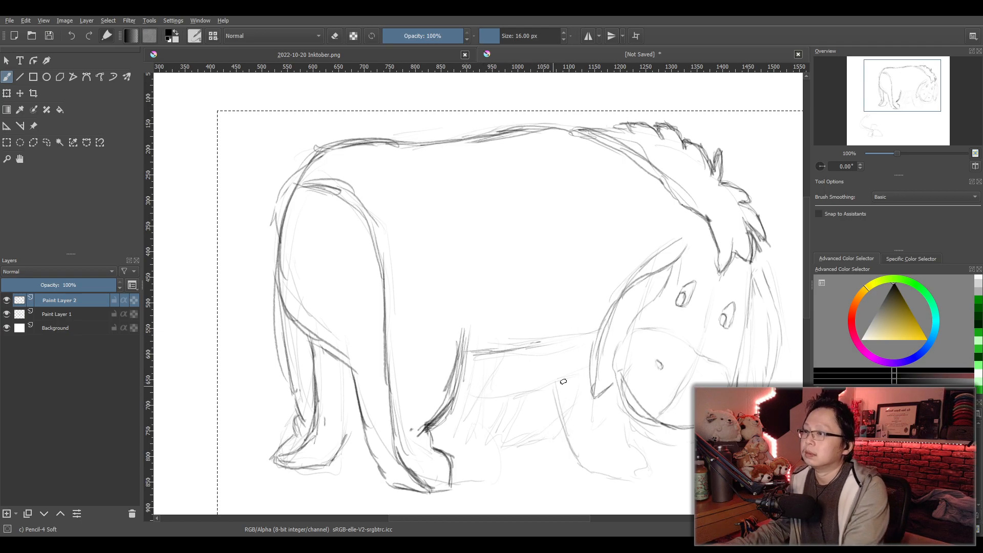
- Enclose the animal's rear body and hind legs in a rectangular selection and begin a free transform on it
left_click(7, 142)
left_click_drag(218, 91, 583, 501)
key("ctrl+t")
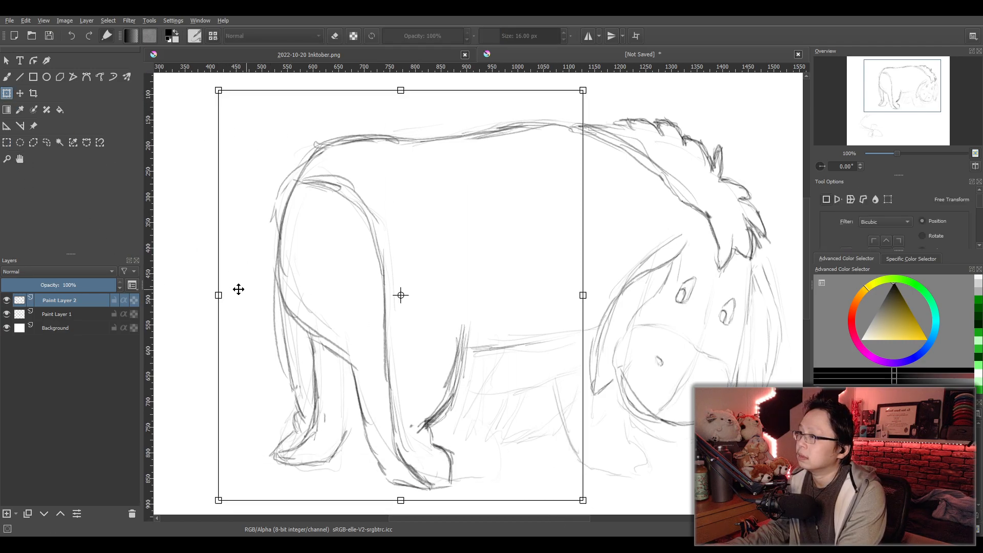
left_click_drag(219, 295, 257, 295)
left_click_drag(543, 374, 564, 376)
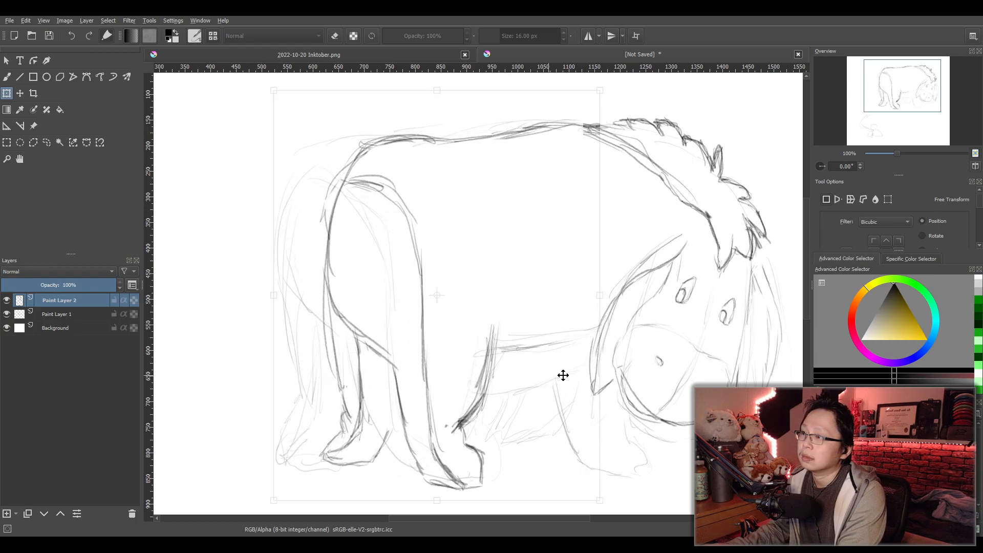
key("ctrl+z")
key("ctrl+z")
- Shift the selected rear body slightly toward the head without resizing it, and apply the transform
mouse_move(534, 372)
left_mouse_down()
mouse_move(571, 372)
mouse_move(554, 376)
left_mouse_up()
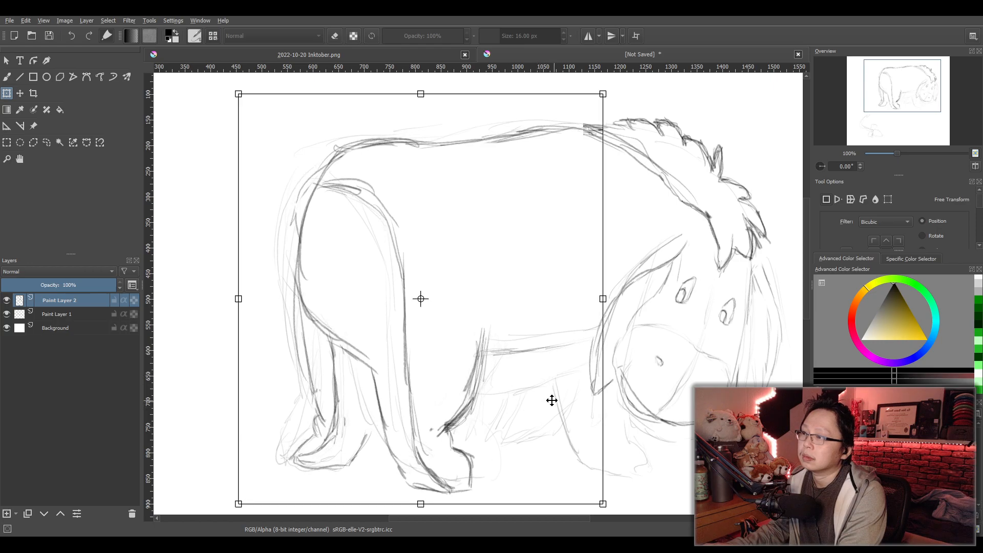
scroll(552, 401, "down", 1)
scroll(622, 413, "up", 1)
left_click_drag(637, 410, 603, 402)
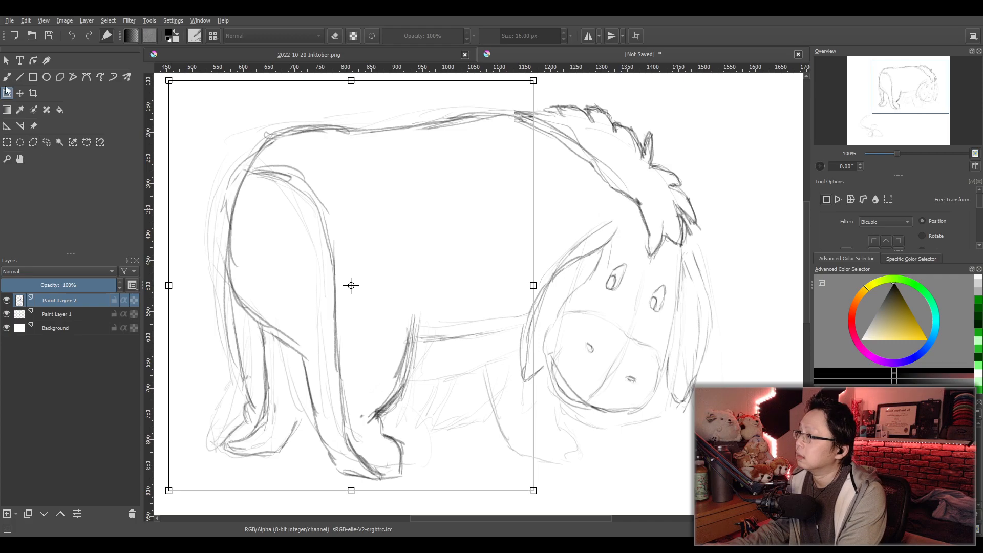
key("Return")
- Replace the selection with a rectangle around the whole animal, and return to freehand brush drawing in the belly area
left_click(6, 142)
scroll(228, 157, "down", 1)
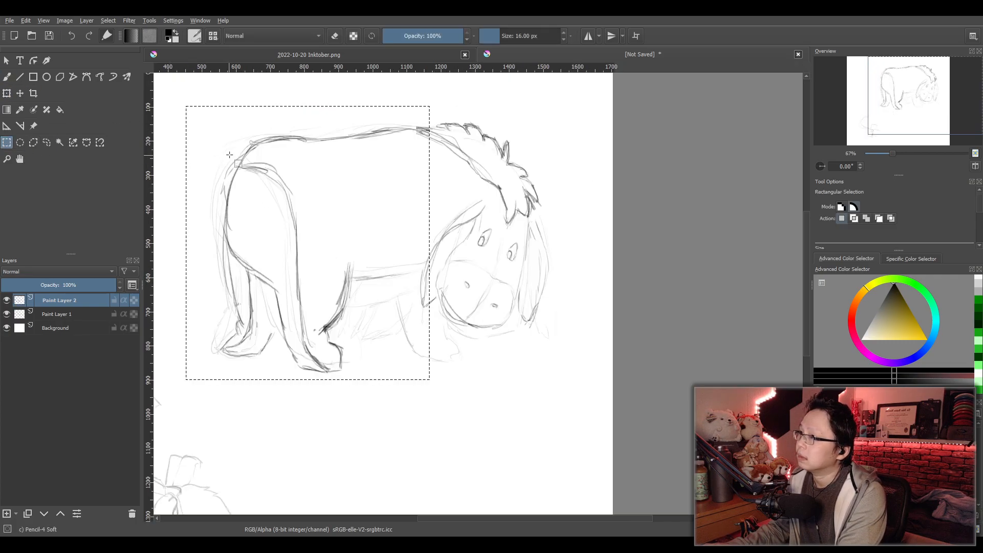
left_click_drag(192, 88, 543, 423)
scroll(425, 324, "up", 2)
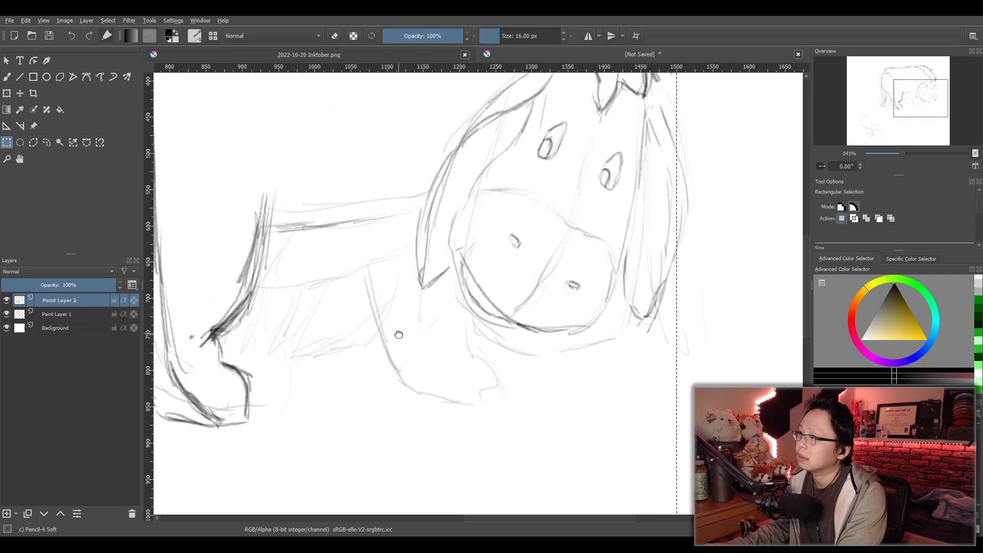
left_click_drag(398, 335, 514, 354)
left_click(7, 76)
scroll(470, 287, "down", 1)
scroll(472, 287, "up", 1)
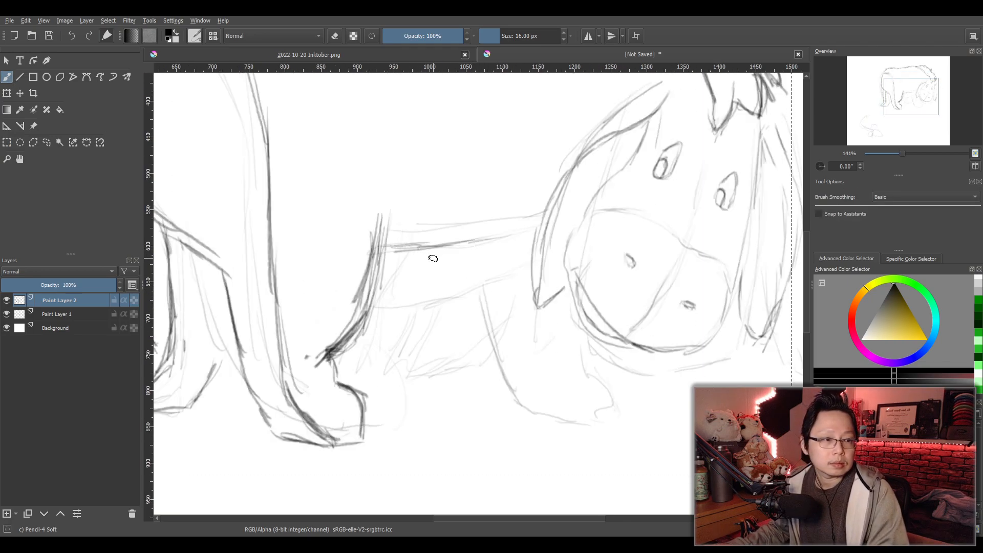
left_click_drag(381, 251, 487, 232)
left_click_drag(408, 251, 504, 231)
left_click_drag(383, 226, 463, 219)
key("ctrl+z")
key("ctrl+z")
key("ctrl+z")
- Draw two nearly horizontal belly lines from the front of the near hind leg toward the near ear
left_click_drag(397, 249, 485, 243)
left_click_drag(392, 228, 472, 216)
key("ctrl+z")
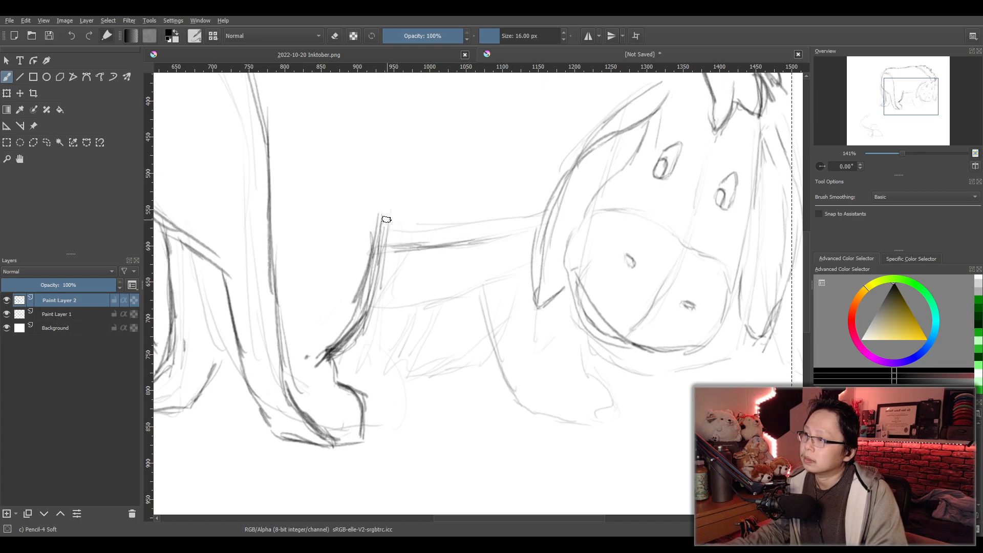
left_click_drag(394, 217, 516, 209)
left_click_drag(386, 254, 494, 239)
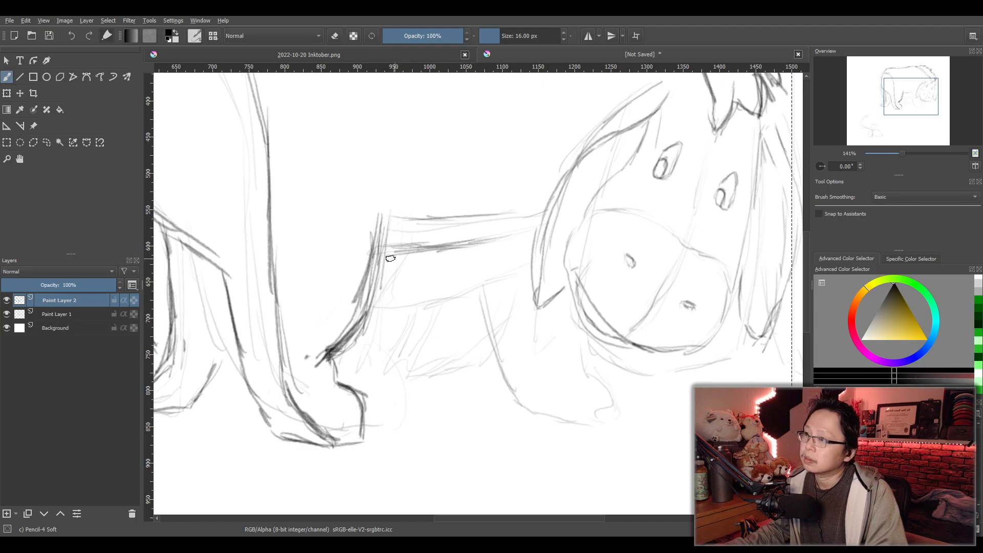
- Draw the lower belly contour in overlapping strokes, curving up from the near hind leg to the near ear
left_click_drag(369, 303, 475, 275)
mouse_move(521, 233)
left_mouse_down()
mouse_move(465, 279)
mouse_move(372, 311)
left_mouse_up()
left_click_drag(442, 290, 521, 234)
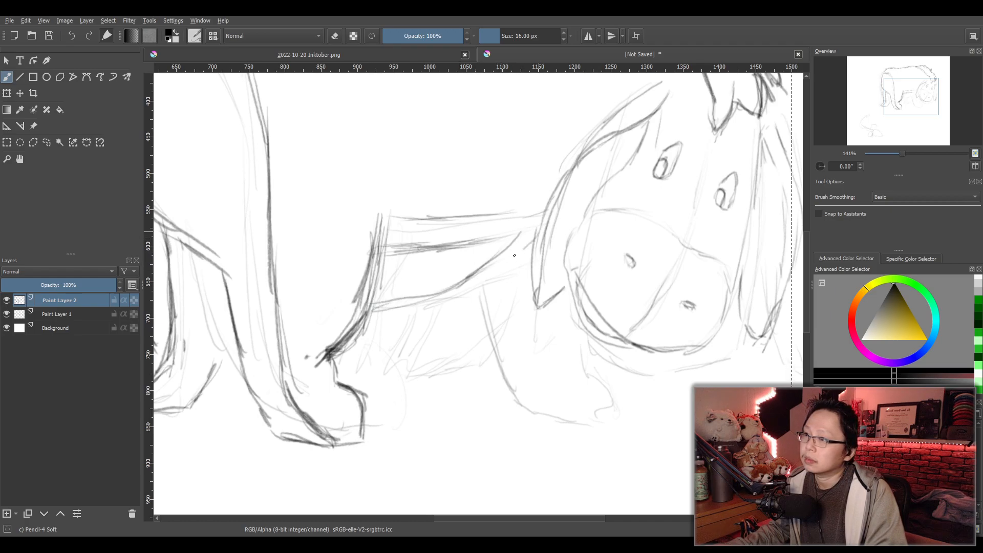
left_click_drag(431, 295, 364, 310)
left_click_drag(364, 309, 525, 241)
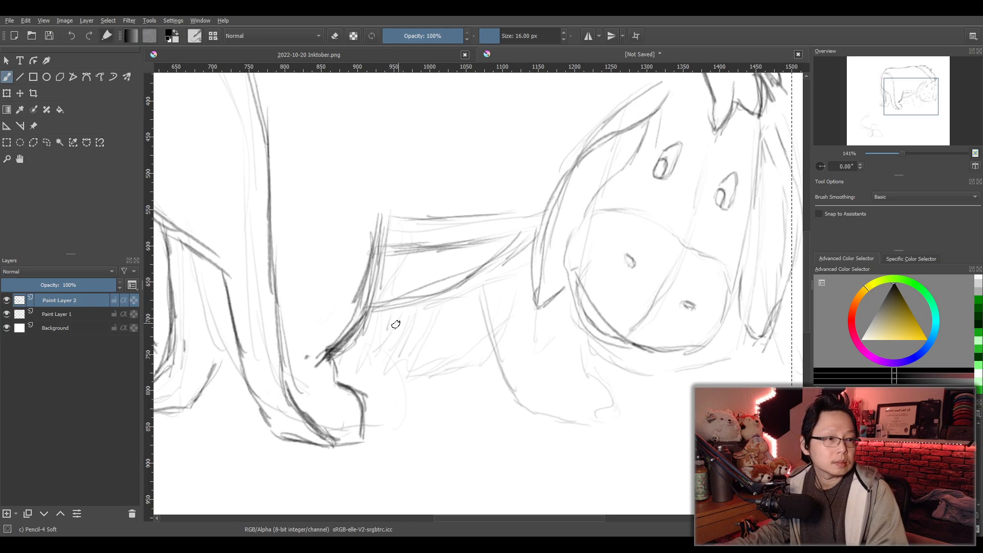
- Outline the far front leg under the belly, with slanted rear strokes, a flat sole and a rising front edge
mouse_move(418, 306)
left_mouse_down()
mouse_move(366, 369)
mouse_move(373, 377)
mouse_move(444, 374)
mouse_move(472, 353)
left_mouse_up()
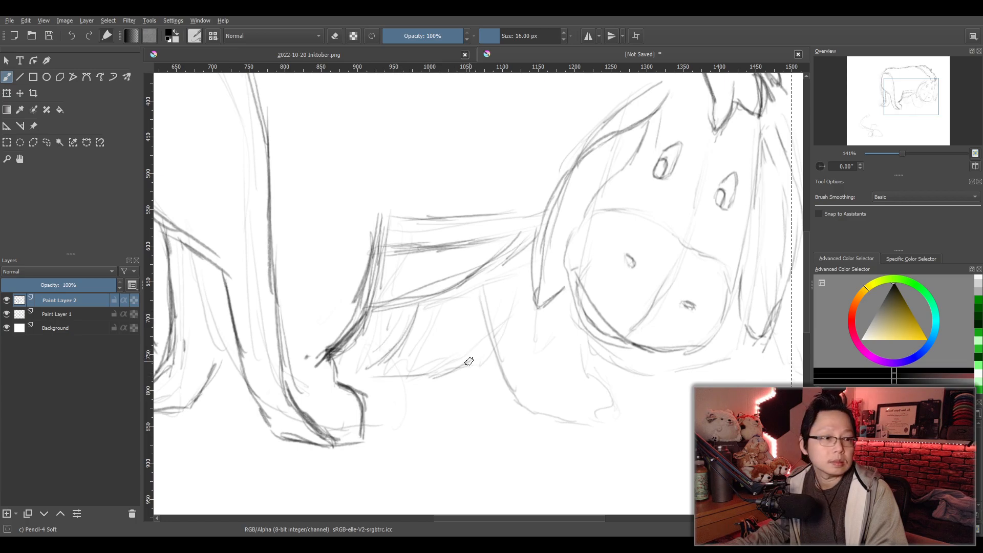
left_click_drag(364, 374, 442, 373)
left_click_drag(485, 328, 442, 373)
left_click_drag(407, 303, 372, 351)
left_click_drag(396, 309, 364, 367)
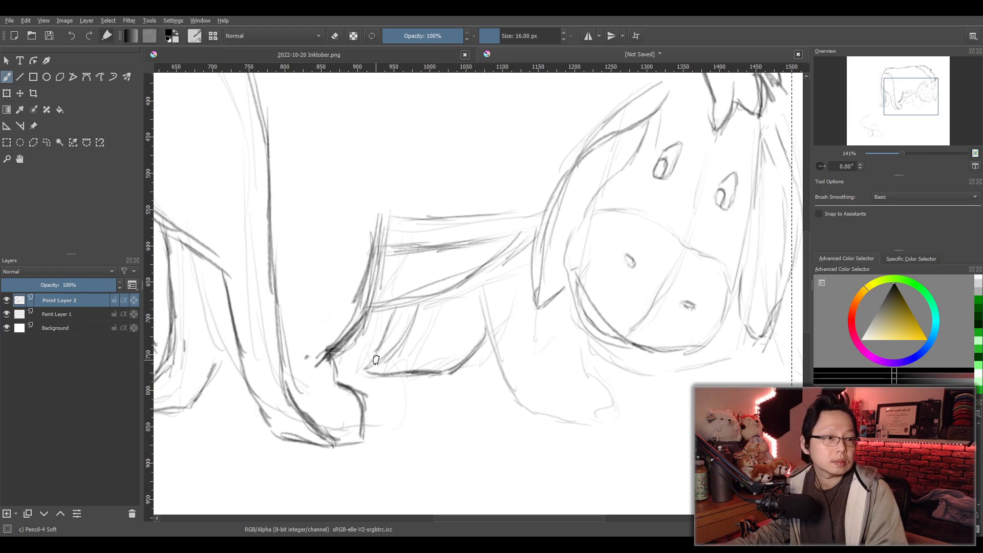
key("ctrl+z")
mouse_move(393, 310)
left_mouse_down()
mouse_move(365, 370)
mouse_move(472, 354)
left_mouse_up()
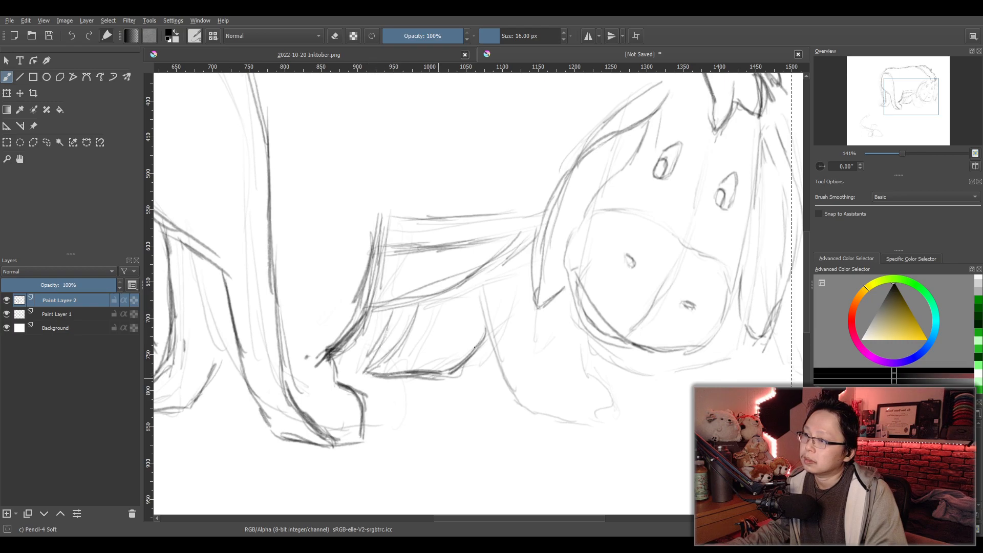
- Draw the near front leg's back edge curving into a flat sole, and close the hoof with a rounded toe
mouse_move(480, 285)
left_mouse_down()
mouse_move(494, 365)
mouse_move(517, 412)
mouse_move(598, 426)
mouse_move(612, 416)
left_mouse_up()
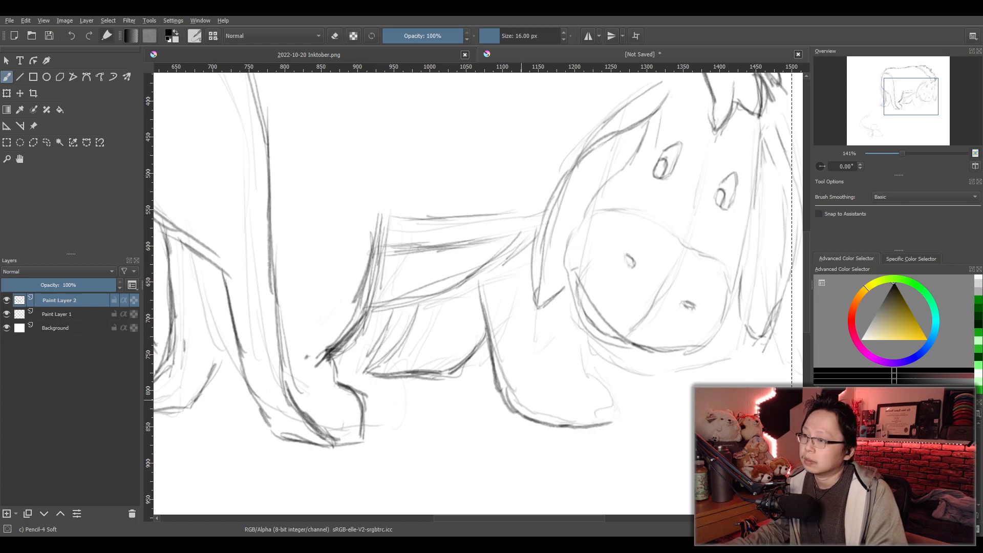
key("ctrl+z")
key("ctrl+z")
mouse_move(498, 384)
left_mouse_down()
mouse_move(569, 417)
mouse_move(605, 410)
left_mouse_up()
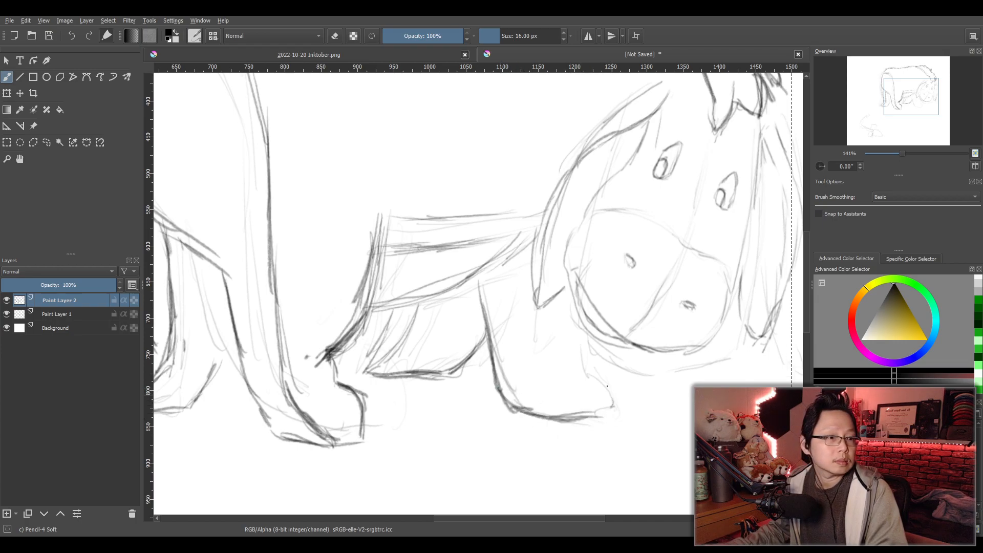
left_click_drag(595, 381, 613, 404)
left_click_drag(571, 365, 613, 407)
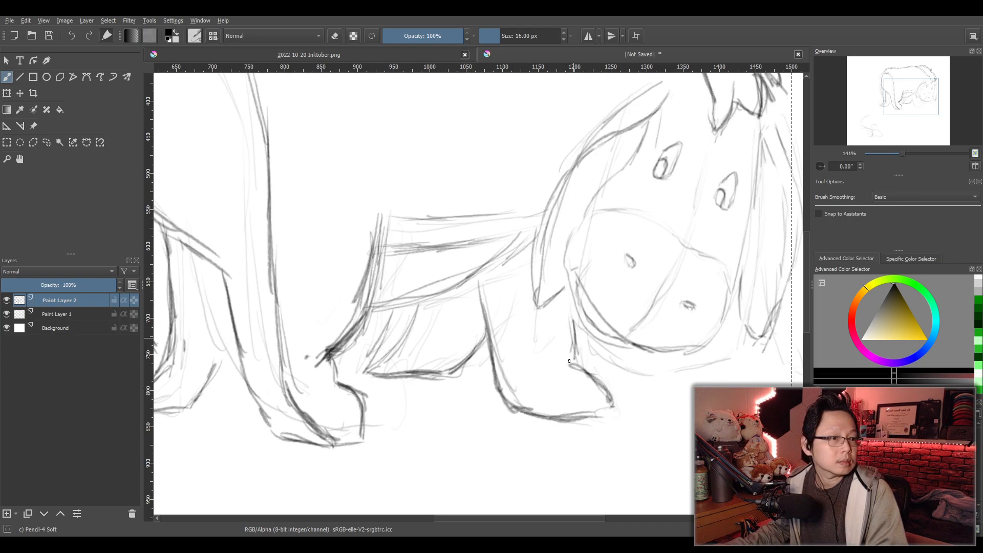
- Draw the near front leg's front edge from the muzzle to the hoof, and add an inner contour along its back edge
left_click_drag(570, 359, 563, 380)
mouse_move(575, 340)
left_mouse_down()
mouse_move(571, 369)
mouse_move(614, 409)
left_mouse_up()
mouse_move(510, 317)
left_mouse_down()
mouse_move(502, 267)
mouse_move(522, 363)
left_mouse_up()
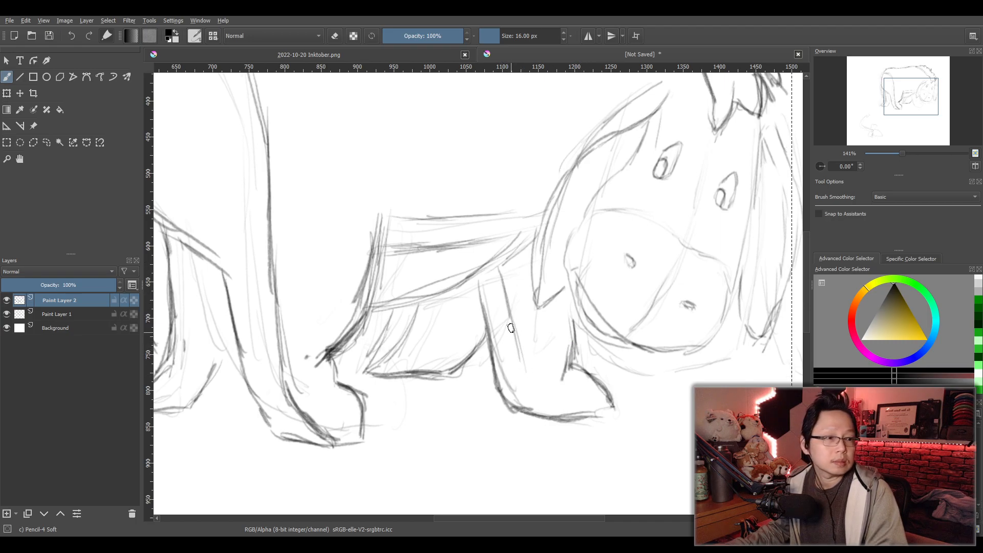
mouse_move(492, 271)
left_mouse_down()
mouse_move(519, 384)
mouse_move(550, 415)
left_mouse_up()
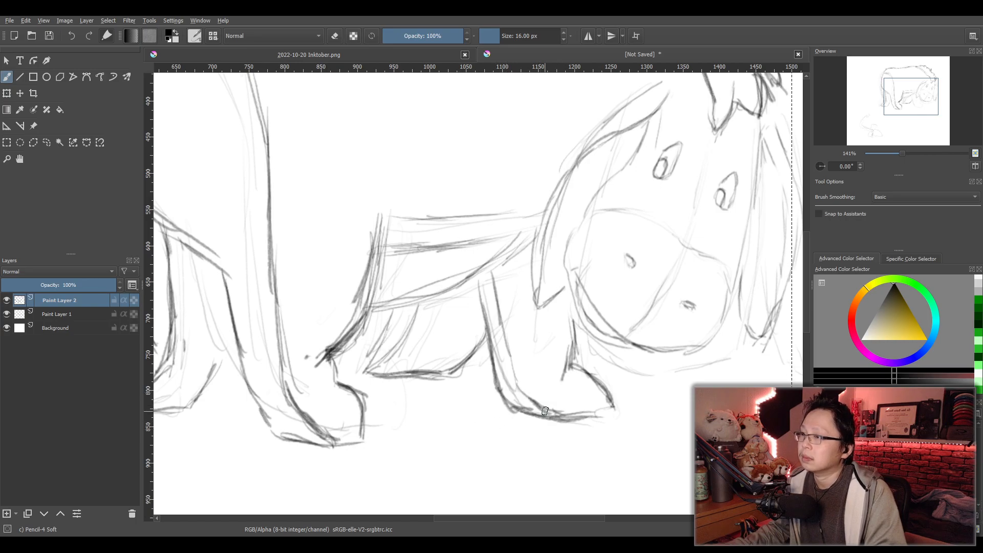
- Select both hind legs with a freehand outline, rotate them slightly counterclockwise and move them a little toward the head
scroll(551, 401, "down", 4)
scroll(486, 384, "up", 4)
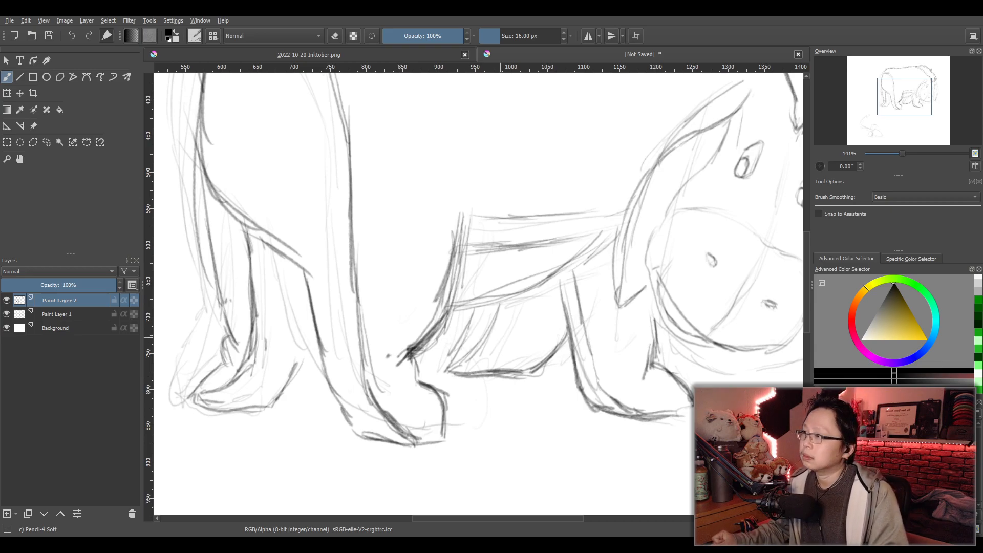
scroll(472, 305, "down", 1)
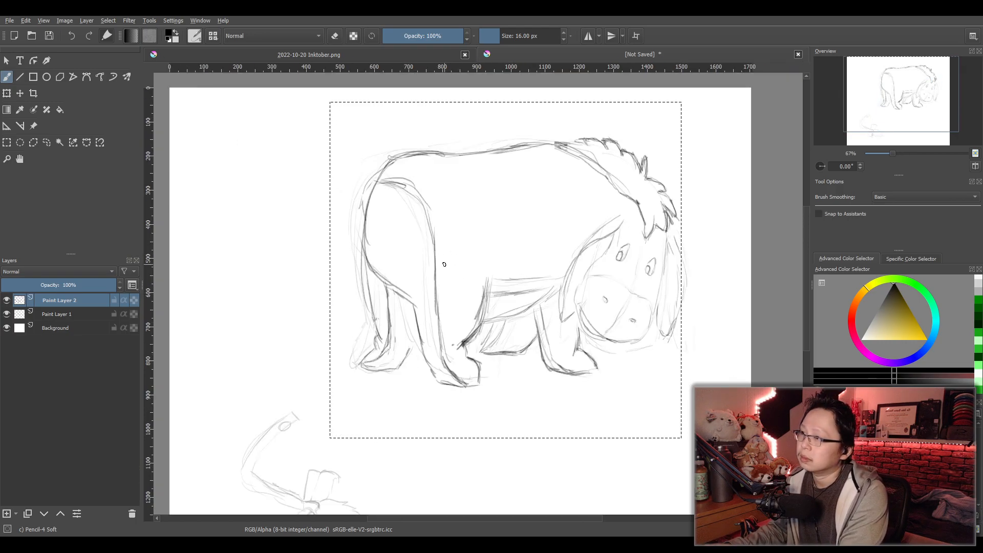
left_click(46, 142)
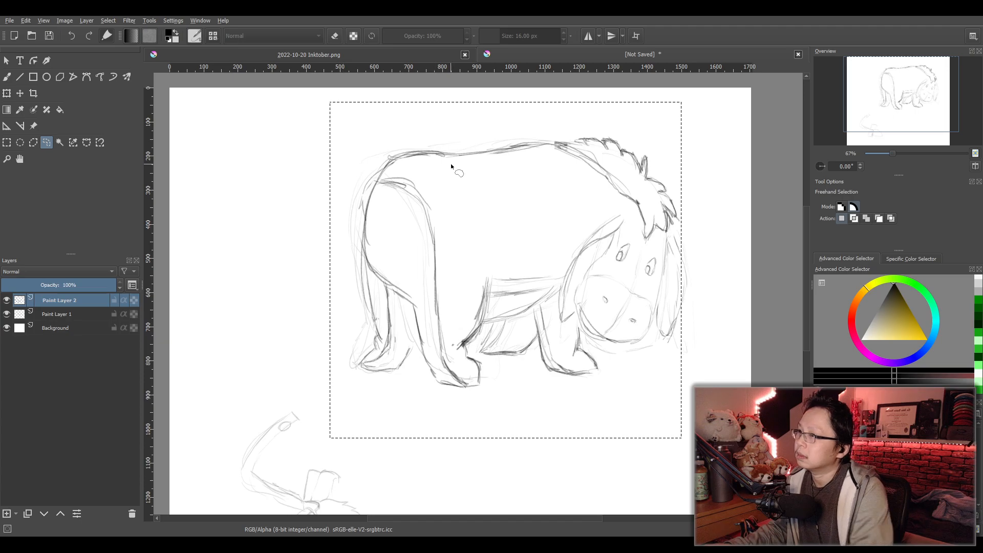
left_click_drag(423, 182, 450, 203)
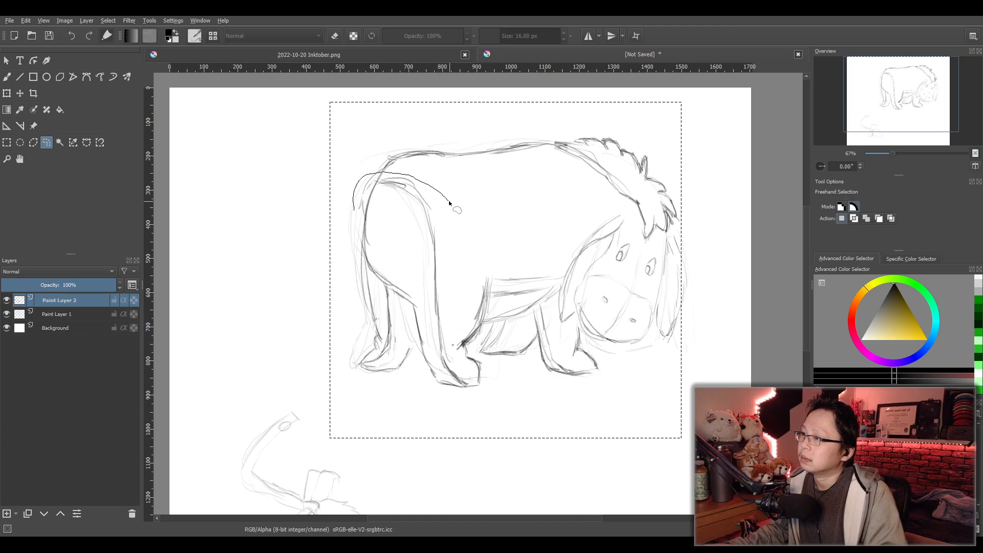
mouse_move(343, 359)
left_mouse_down()
mouse_move(404, 410)
mouse_move(496, 400)
left_mouse_up()
left_click_drag(449, 203, 450, 205)
key("ctrl+t")
left_click_drag(389, 149, 389, 150)
left_click_drag(437, 269, 444, 271)
key("Right")
key("Right")
key("Right")
key("Right")
key("Right")
key("Right")
key("Right")
key("Right")
key("Right")
key("Right")
key("Up")
key("Up")
key("Up")
key("Up")
key("Up")
key("Up")
key("Left")
key("Left")
key("Left")
key("Left")
key("Left")
key("Left")
key("Left")
key("Left")
key("Left")
key("Left")
key("Right")
key("Right")
key("Right")
key("Right")
key("Right")
key("Right")
key("Right")
key("Right")
key("Down")
key("Down")
key("Down")
key("Down")
key("Down")
key("Down")
key("Left")
key("Left")
key("Left")
key("Left")
key("Left")
key("Left")
key("Left")
key("Left")
key("Left")
key("Left")
key("Up")
key("Up")
key("Up")
key("Up")
key("Up")
key("Up")
key("Up")
key("Up")
key("Up")
key("Up")
key("Up")
key("Up")
key("Up")
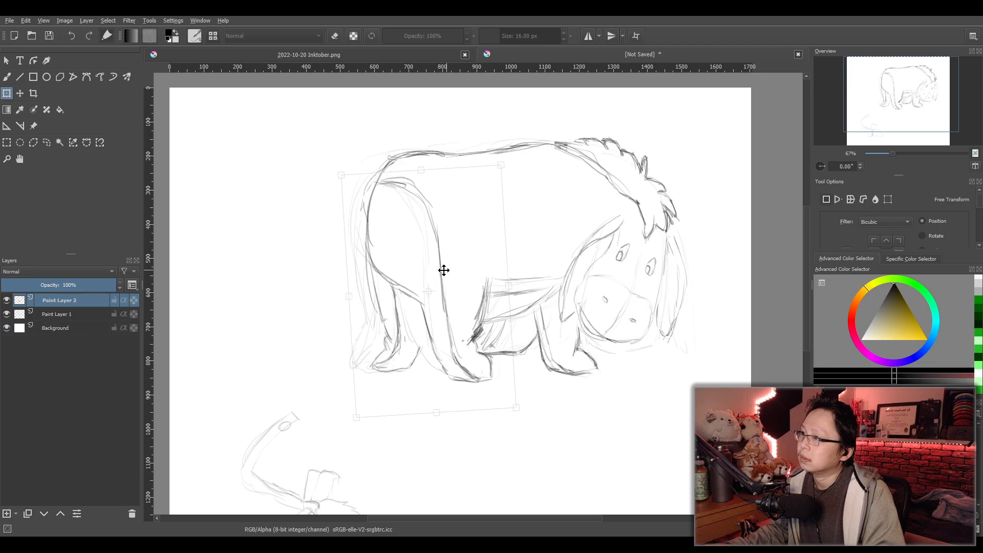
- Fine-tune the hind legs' rotation and position, nudging them further toward the front legs
left_click_drag(444, 271, 445, 270)
left_click_drag(445, 128, 450, 133)
left_click_drag(489, 281, 487, 282)
left_click_drag(475, 138, 478, 137)
left_click_drag(496, 253, 499, 253)
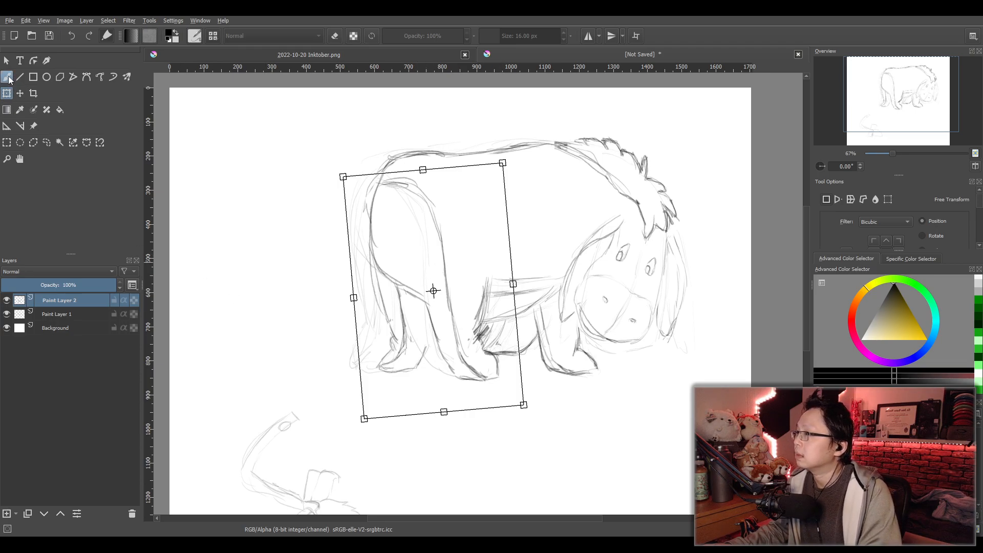
- Reselect the whole animal with a rectangle, and erase the dark stray strokes between the near hind ankle and far front leg
left_click(6, 142)
mouse_move(243, 101)
left_mouse_down()
mouse_move(283, 114)
mouse_move(723, 446)
left_mouse_up()
scroll(529, 363, "up", 4)
left_click_drag(529, 364, 570, 368)
key("e")
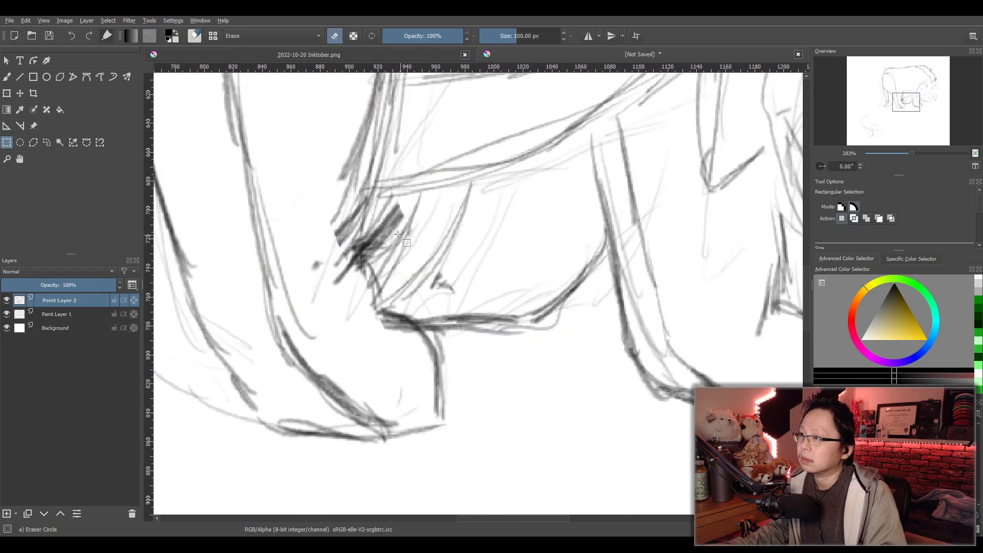
key("b")
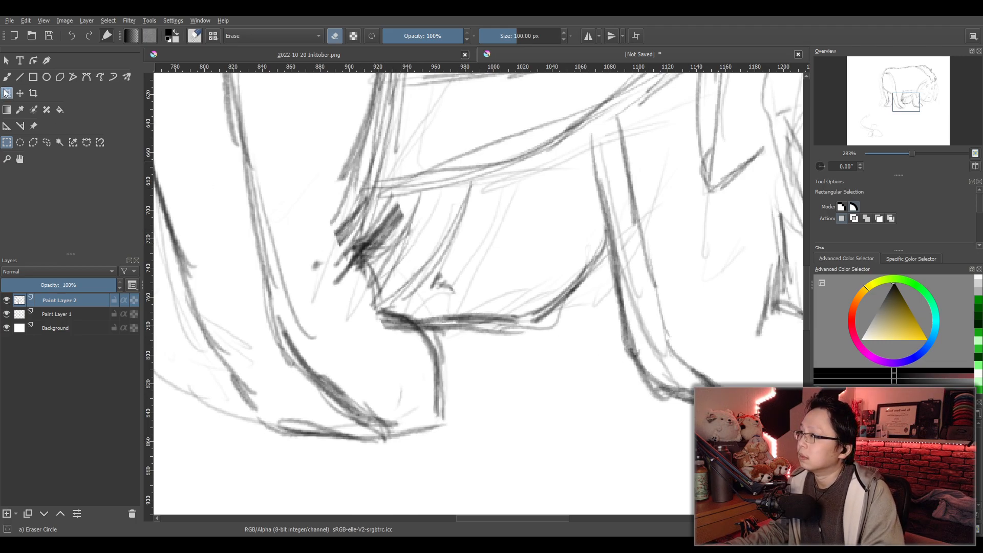
mouse_move(416, 219)
left_mouse_down()
mouse_move(389, 233)
mouse_move(380, 256)
mouse_move(384, 235)
mouse_move(408, 214)
left_mouse_up()
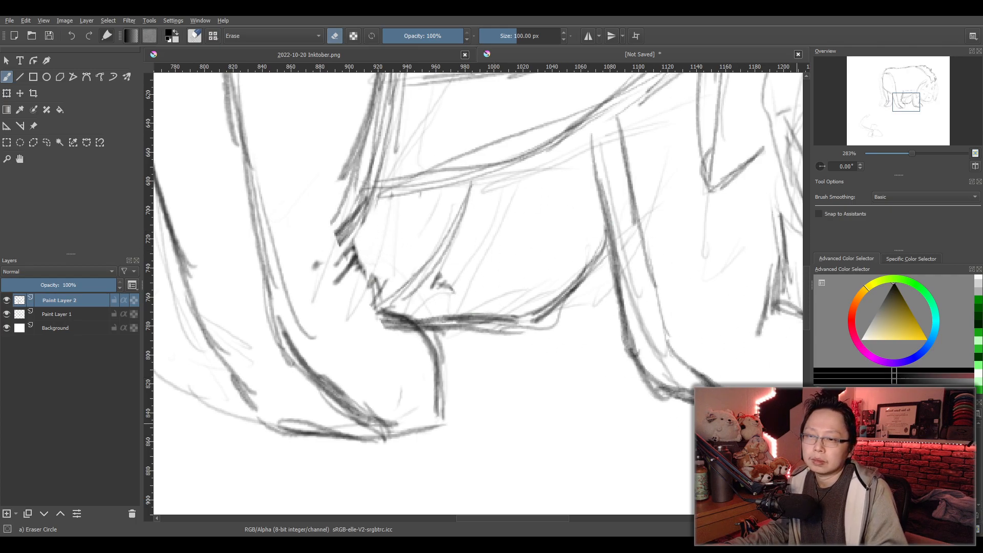
- Redraw the far front leg's rear edge in soft pencil, curving from the belly down to the near hind hoof
key("e")
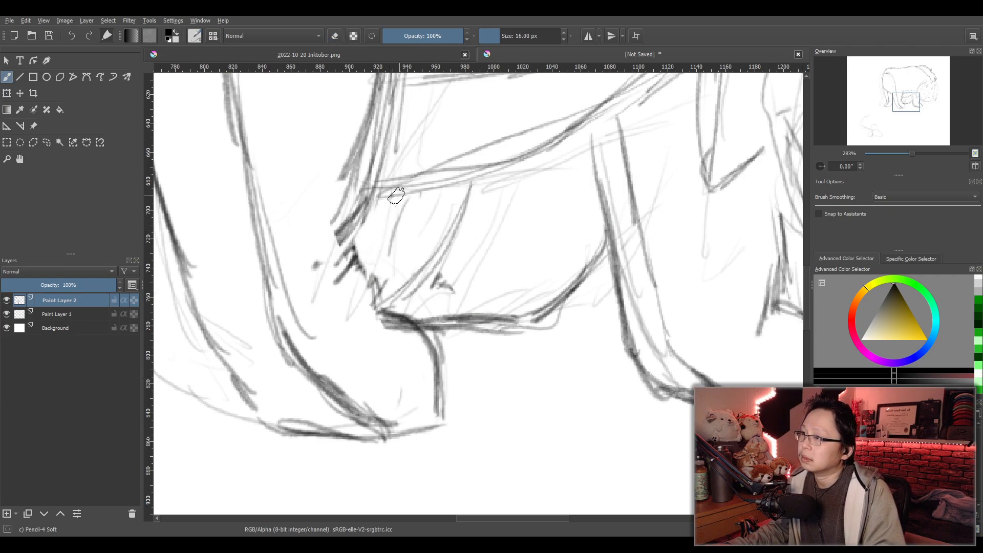
left_click_drag(392, 195, 382, 290)
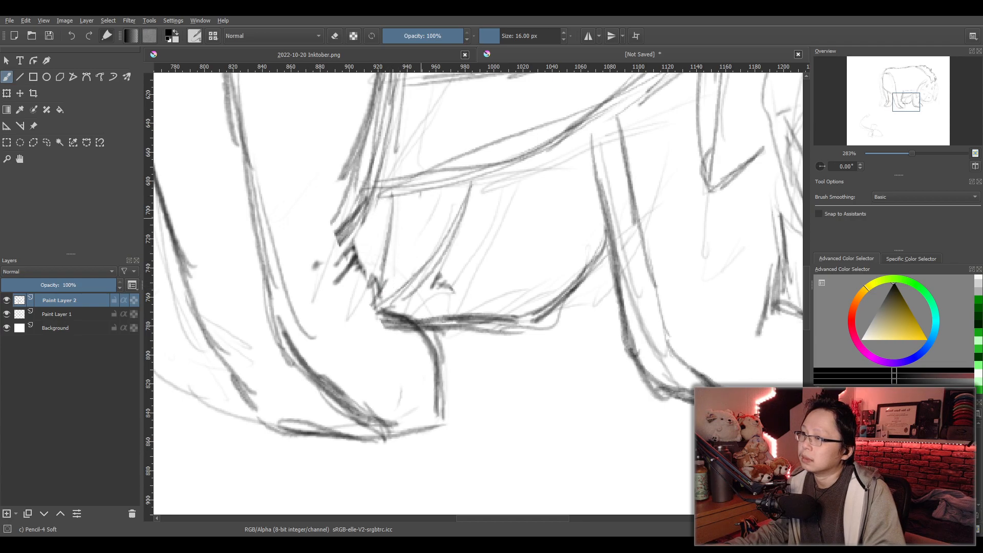
key("ctrl+z")
left_click_drag(418, 192, 383, 300)
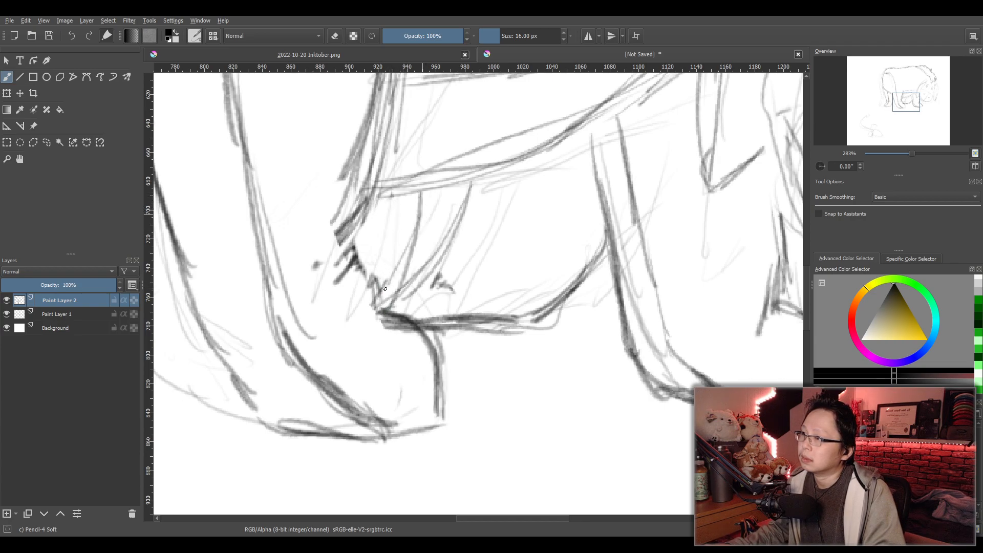
- Darken the near hind leg's front edge down to its ankle, and erase the curved rear-edge strokes of the far front leg
left_click_drag(421, 183, 397, 272)
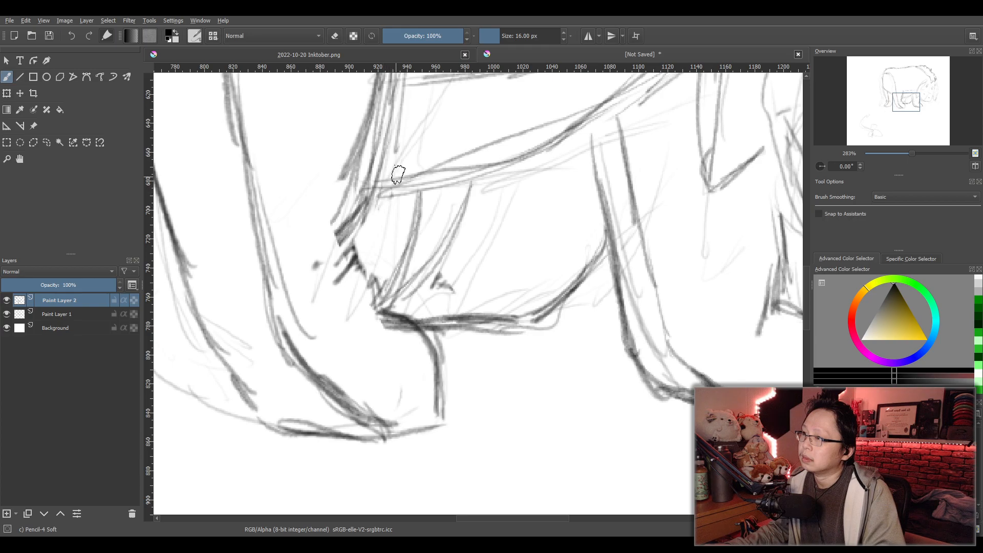
mouse_move(404, 97)
left_mouse_down()
mouse_move(384, 221)
mouse_move(351, 272)
mouse_move(380, 322)
left_mouse_up()
left_click_drag(387, 280, 378, 313)
key("slash")
mouse_move(409, 228)
left_mouse_down()
mouse_move(395, 287)
mouse_move(456, 257)
mouse_move(533, 241)
left_mouse_up()
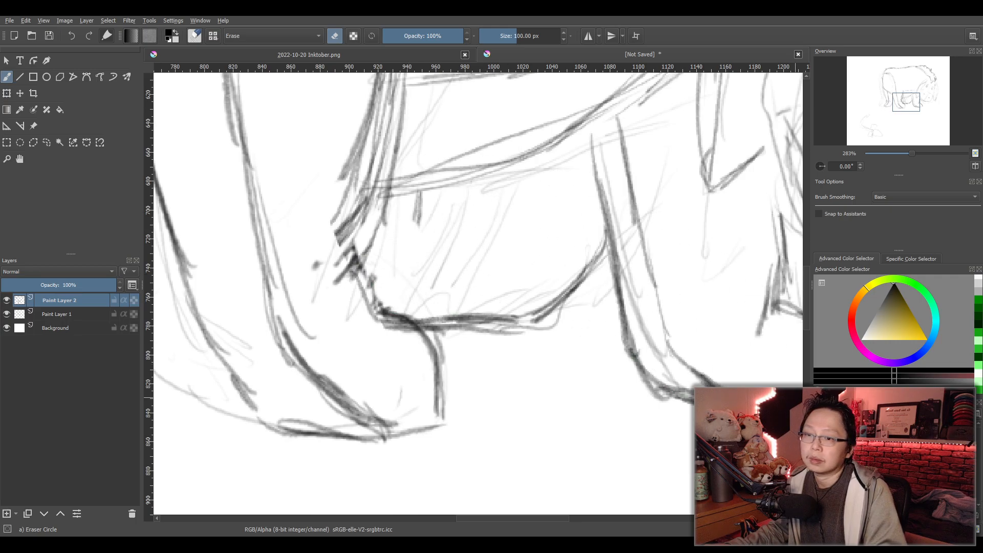
- Redraw the far front leg's rear edge in soft pencil as short curves from the belly to the near hind ankle
key("slash")
left_click_drag(418, 190, 386, 311)
key("ctrl+z")
key("ctrl+z")
key("ctrl+z")
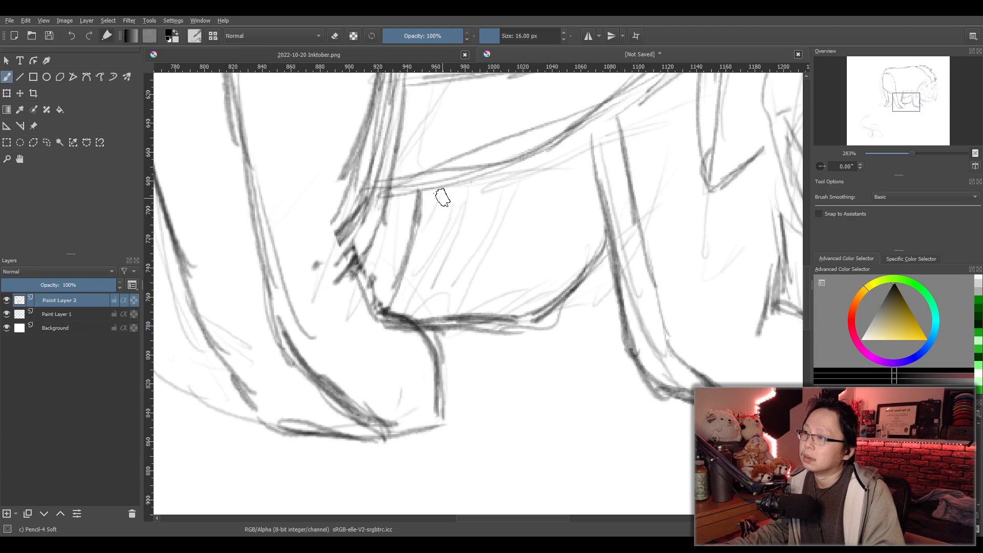
mouse_move(442, 190)
left_mouse_down()
mouse_move(426, 252)
mouse_move(394, 307)
left_mouse_up()
left_click_drag(446, 199, 388, 310)
left_click_drag(434, 218, 384, 302)
- Erase the dark underside line of the far front leg between the near hind hoof and the near front leg
scroll(413, 215, "down", 5)
mouse_move(425, 225)
left_mouse_down()
mouse_move(515, 339)
mouse_move(577, 358)
left_mouse_up()
scroll(531, 355, "up", 3)
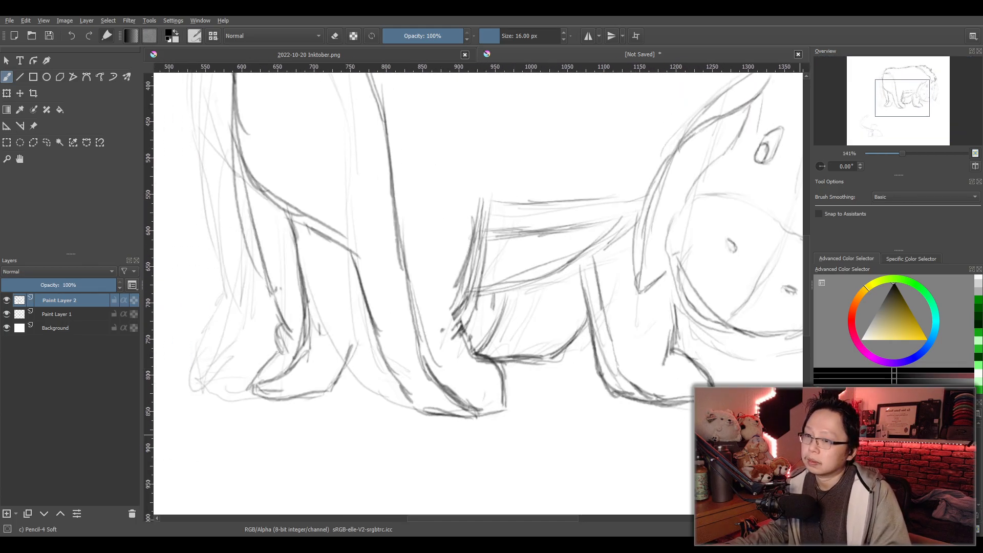
key("e")
mouse_move(548, 358)
left_mouse_down()
mouse_move(537, 347)
mouse_move(512, 351)
mouse_move(575, 327)
left_mouse_up()
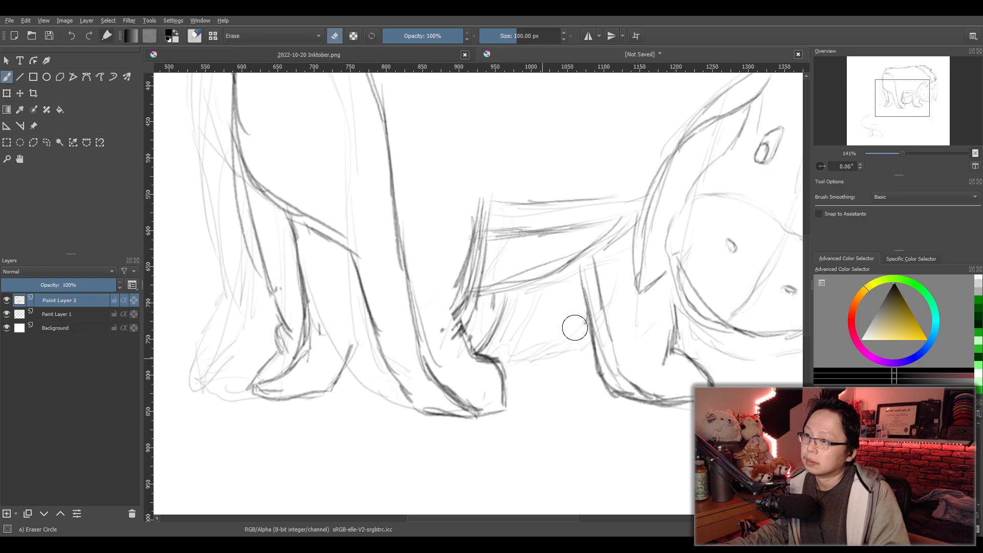
- Sketch the far front leg's short base, reinforce its rear edge, and curve its front edge from the belly toward the near hind hoof
key("e")
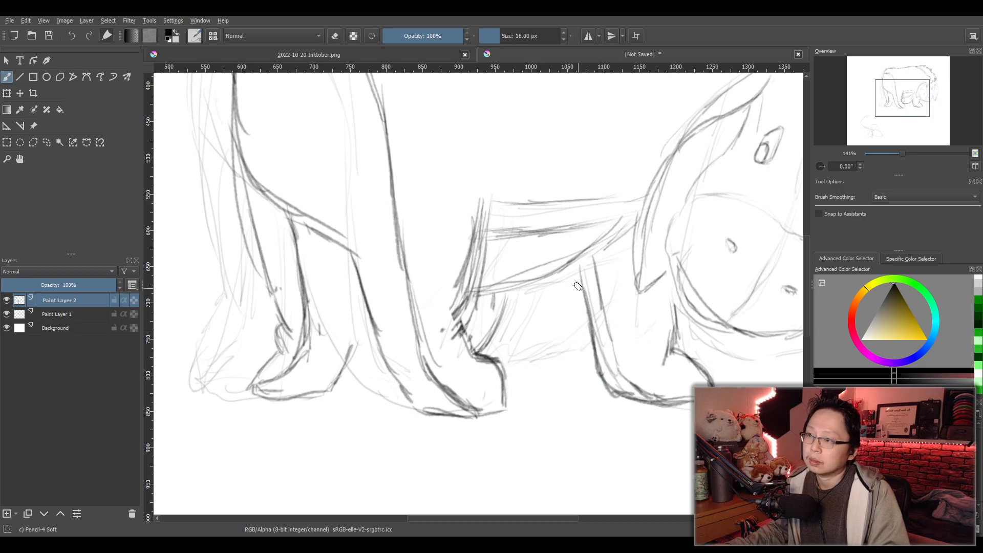
left_click_drag(510, 358, 490, 356)
left_click_drag(516, 360, 496, 348)
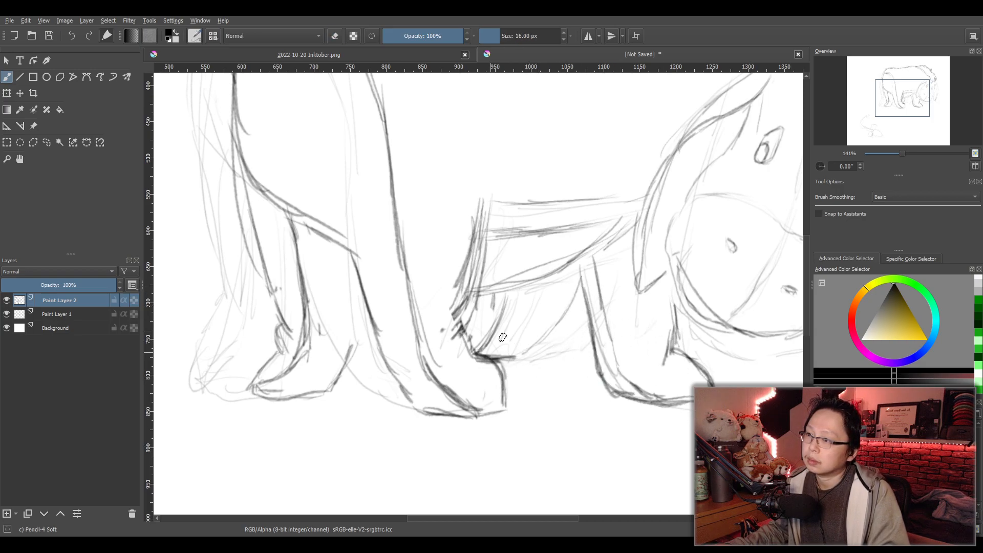
mouse_move(486, 297)
left_mouse_down()
mouse_move(508, 311)
mouse_move(504, 292)
mouse_move(490, 325)
left_mouse_up()
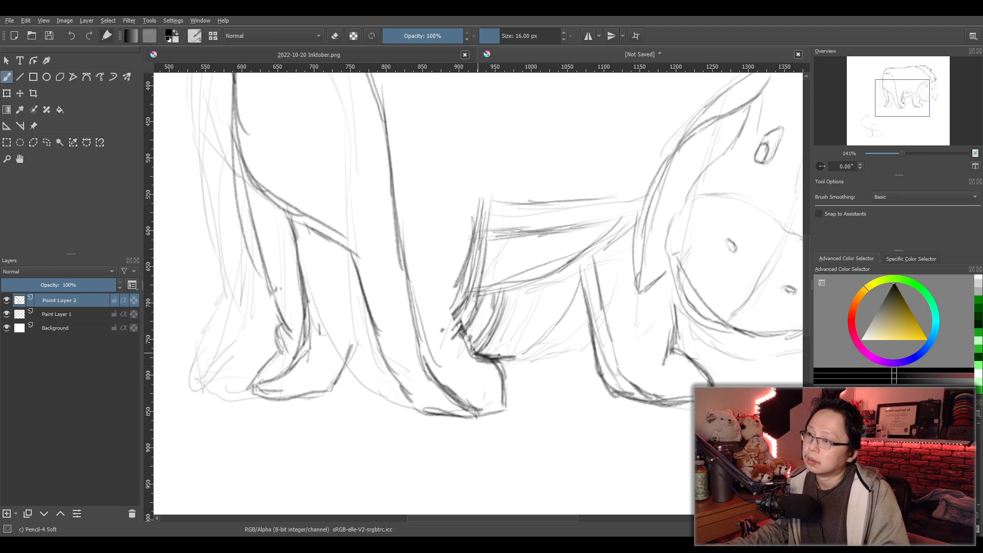
left_click_drag(572, 275, 512, 358)
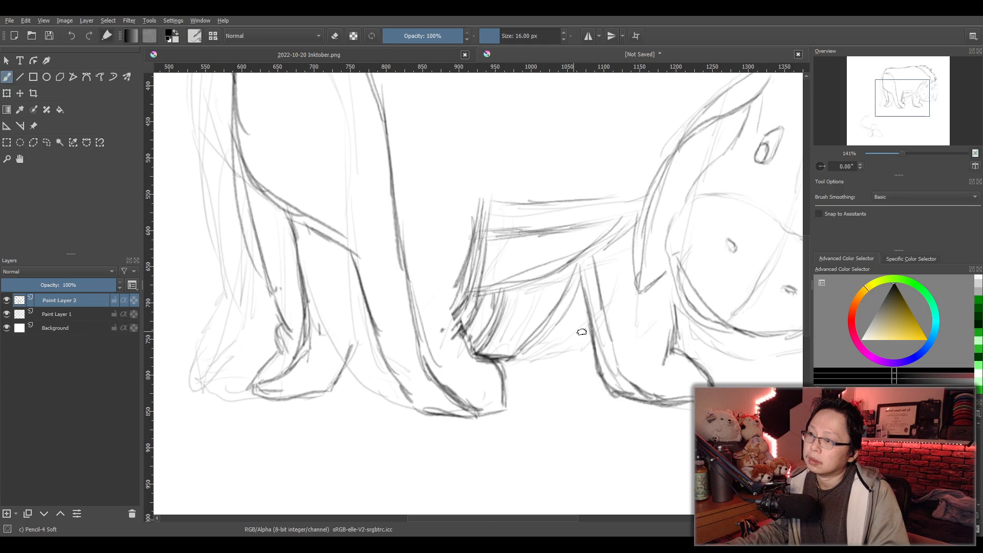
key("e")
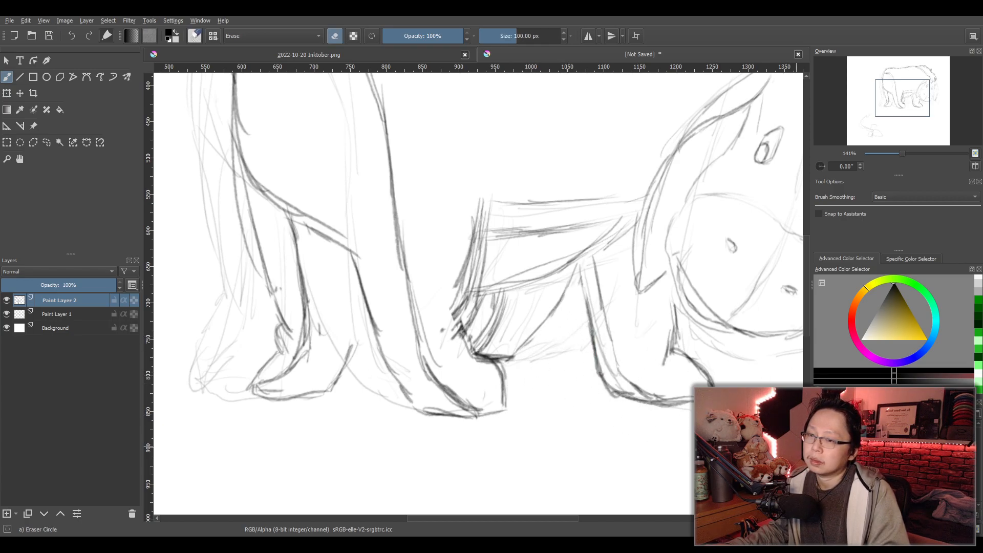
key("e")
left_click_drag(533, 347, 563, 311)
left_click_drag(576, 268, 555, 312)
mouse_move(563, 298)
left_mouse_down()
mouse_move(545, 342)
mouse_move(523, 340)
left_mouse_up()
- Erase the near hind leg's front edge and hoof front, and redraw them slightly closer to the head with a cleaned-up ankle
key("e")
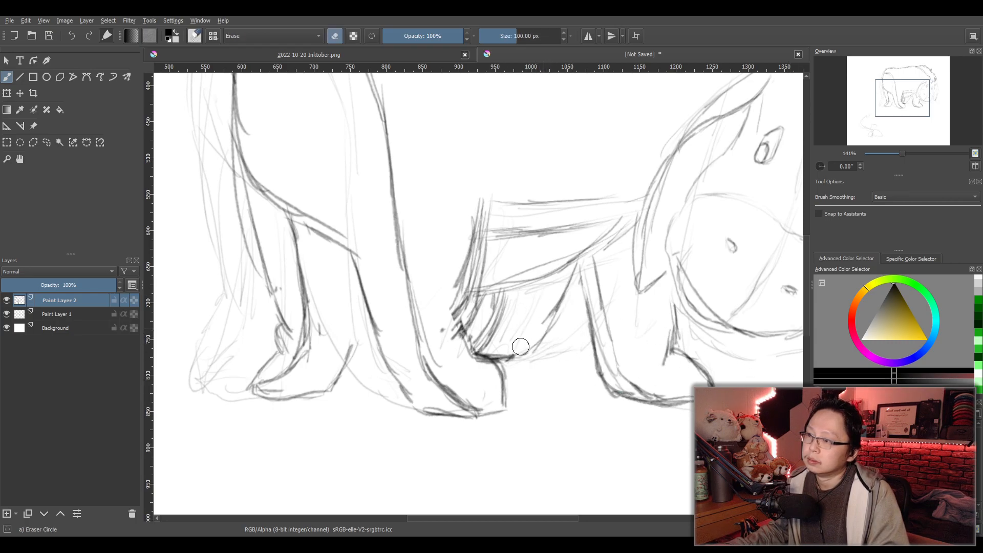
mouse_move(544, 297)
left_mouse_down()
mouse_move(470, 310)
mouse_move(472, 318)
mouse_move(478, 301)
mouse_move(466, 313)
mouse_move(487, 180)
mouse_move(472, 286)
mouse_move(455, 308)
mouse_move(457, 350)
mouse_move(466, 367)
mouse_move(537, 401)
left_mouse_up()
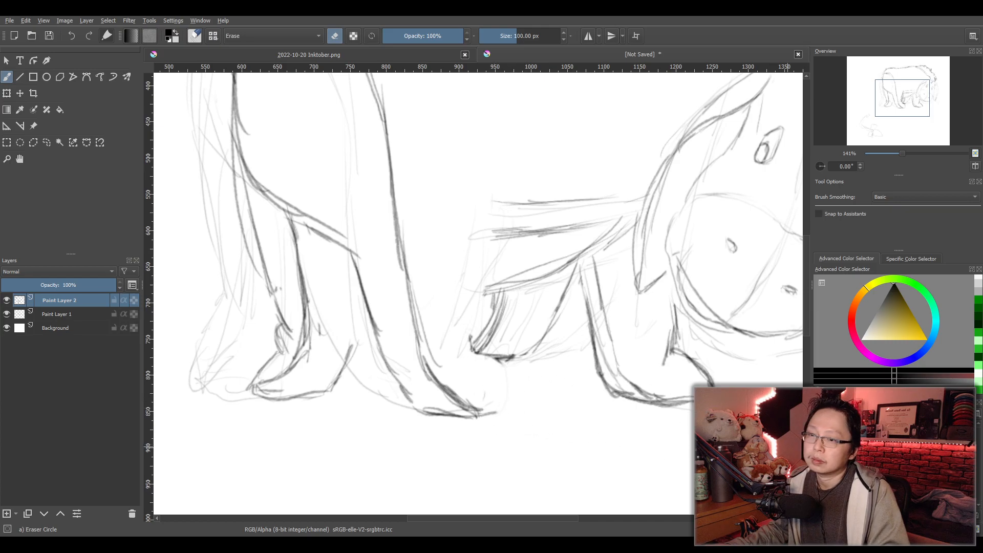
key("e")
left_click_drag(498, 359, 507, 412)
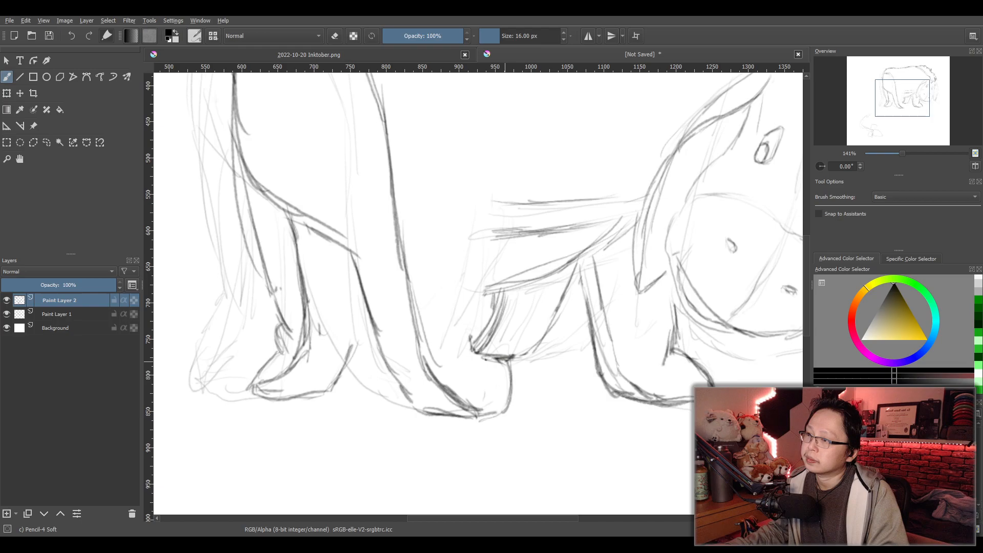
mouse_move(506, 227)
left_mouse_down()
mouse_move(496, 297)
mouse_move(459, 328)
left_mouse_up()
left_click_drag(459, 327, 486, 311)
left_click_drag(509, 203, 486, 313)
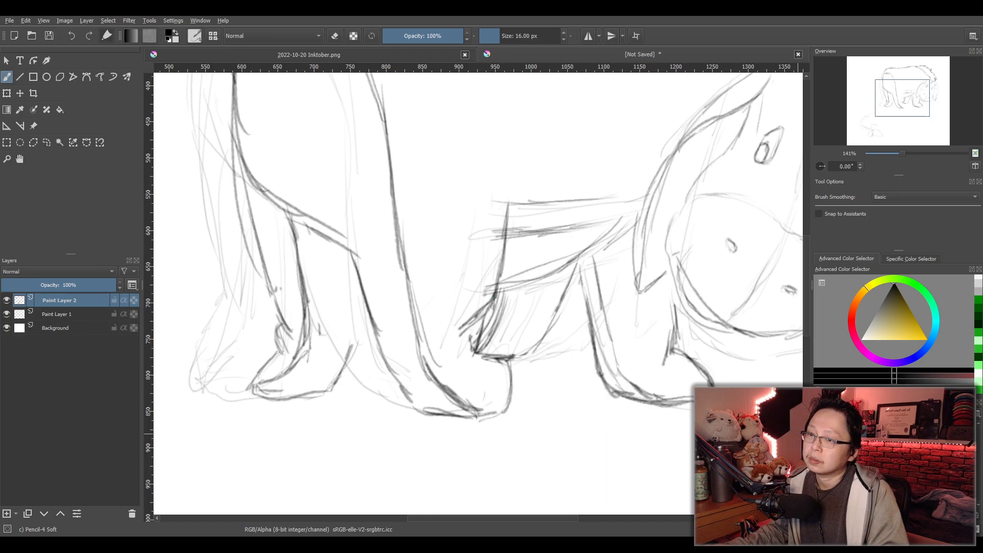
key("/")
left_click_drag(467, 348, 476, 324)
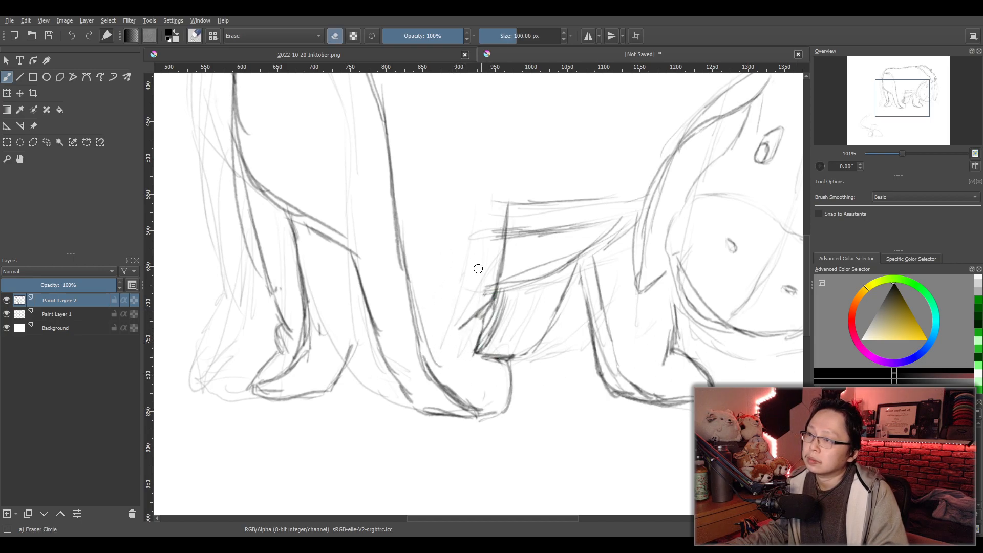
- Activate Paint Layer 1 and select the separate tail sketch with a rectangle
scroll(481, 266, "down", 3)
scroll(490, 243, "up", 3)
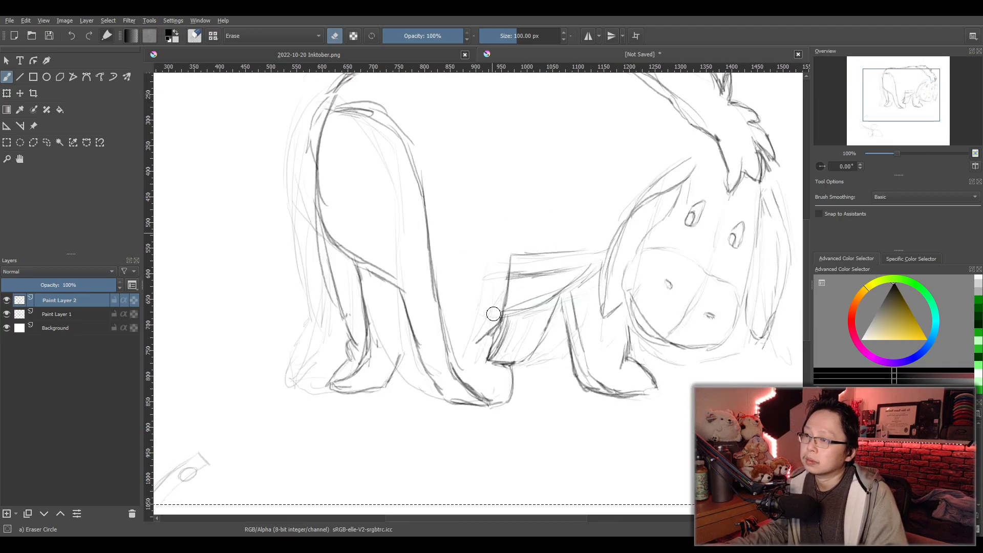
scroll(579, 219, "down", 1)
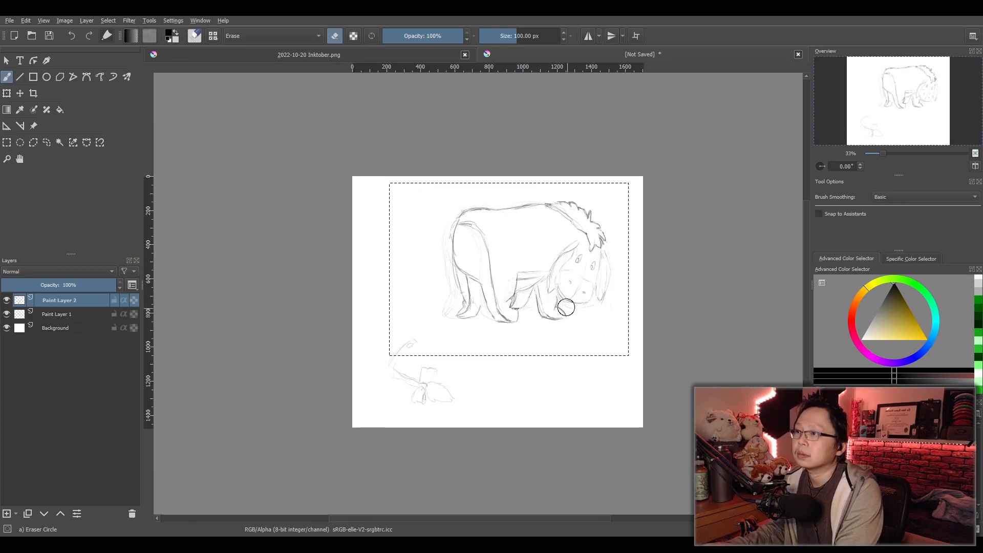
scroll(575, 329, "up", 2)
scroll(483, 314, "down", 1)
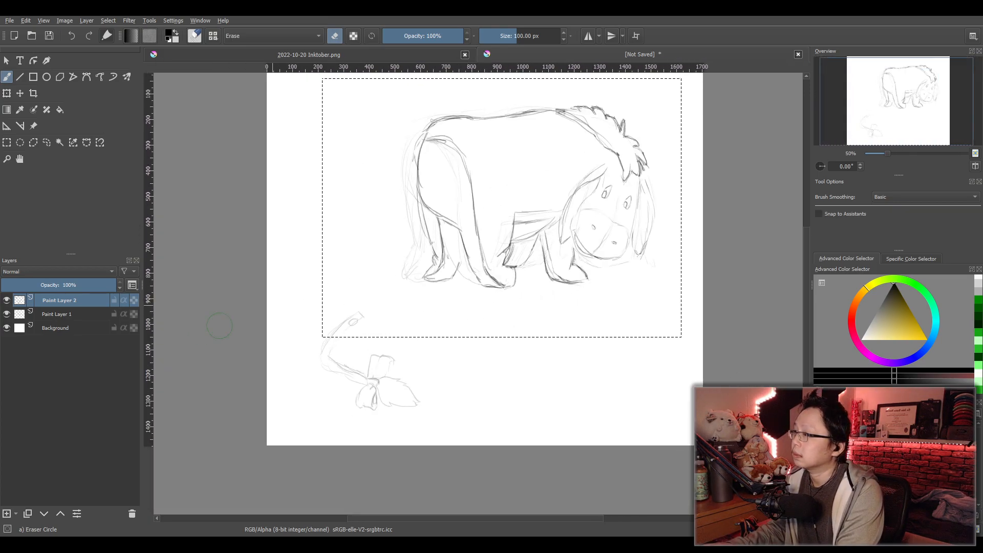
left_click(45, 312)
left_click(9, 145)
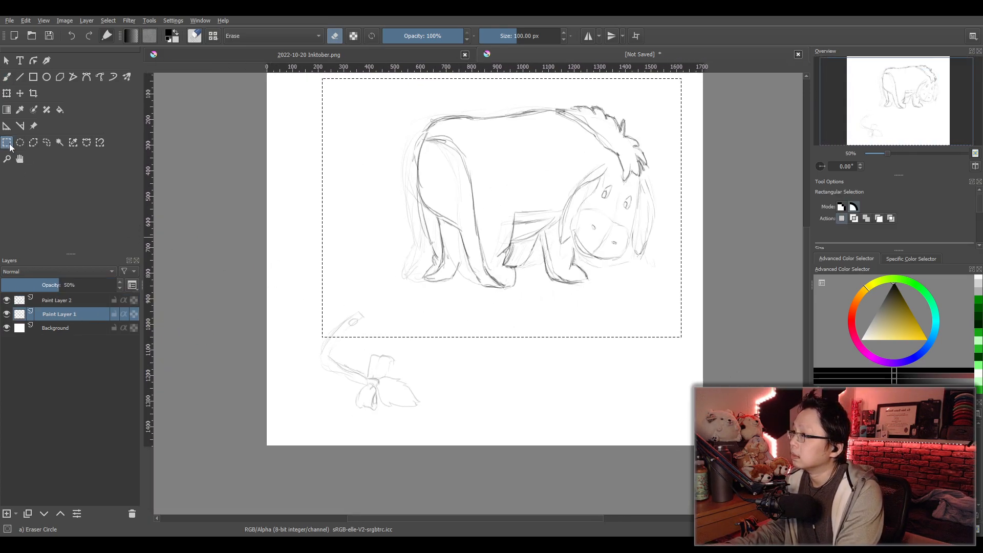
left_click_drag(285, 290, 457, 441)
- Trace the inner edge of the curved tail down to the bow knot on Paint Layer 2 with the Pencil-4 Soft brush
scroll(359, 405, "up", 3)
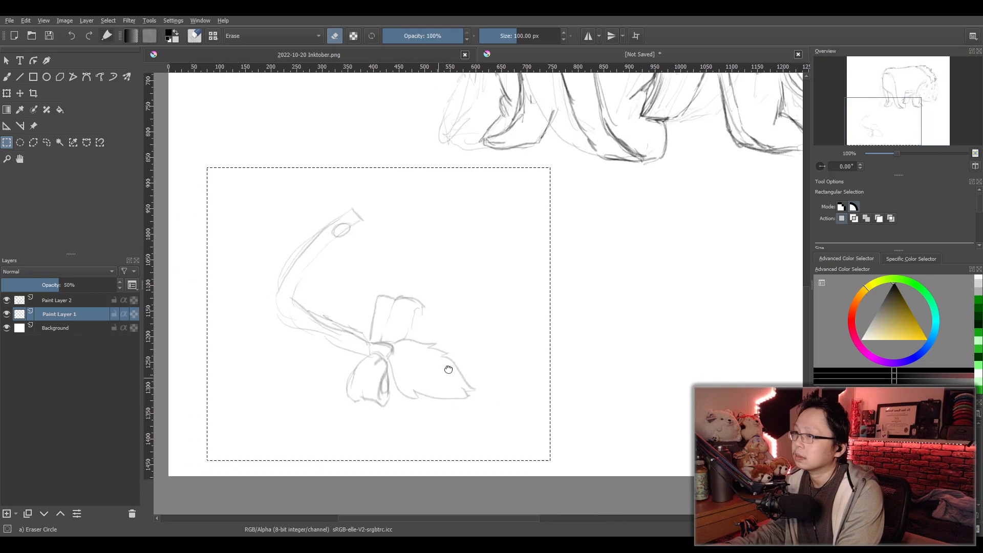
left_click_drag(355, 360, 413, 367)
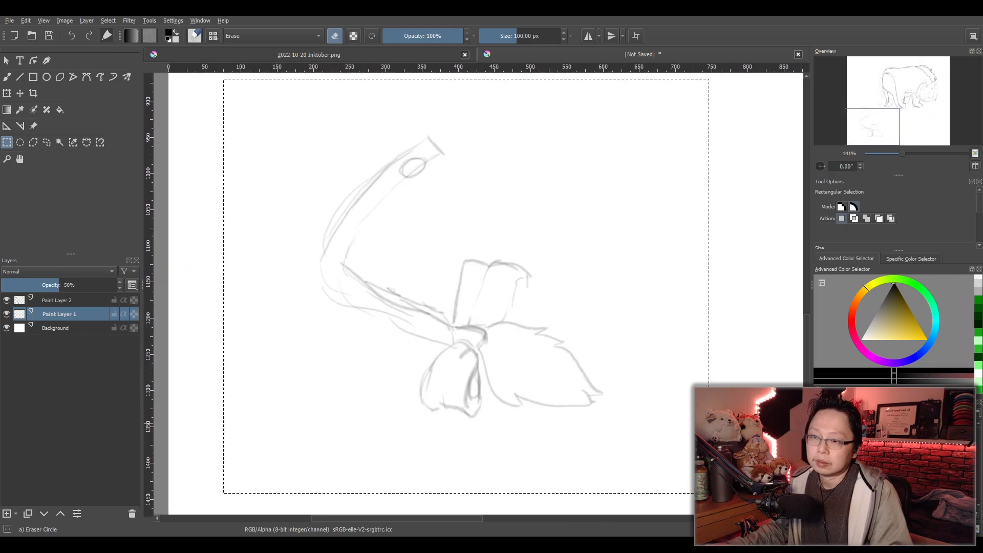
left_click(860, 443)
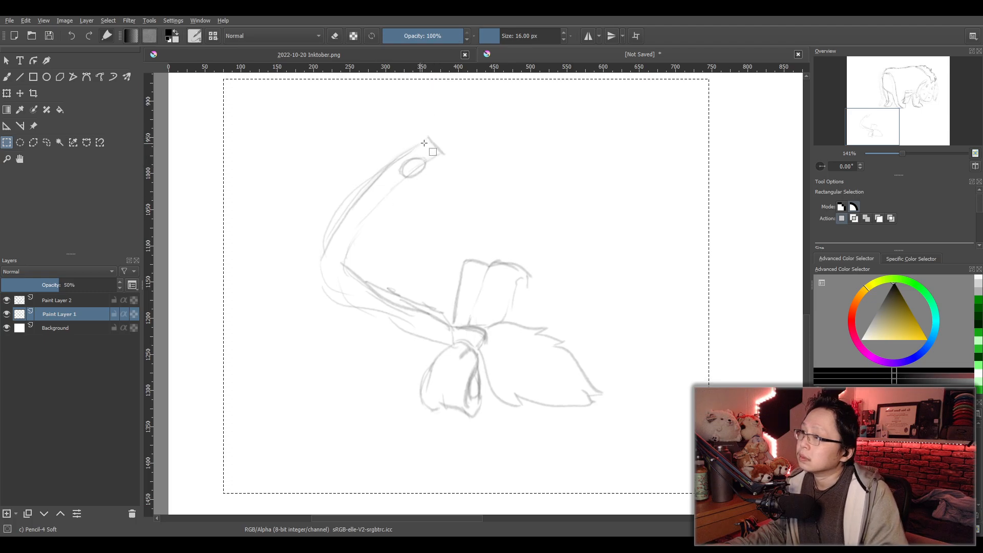
key("b")
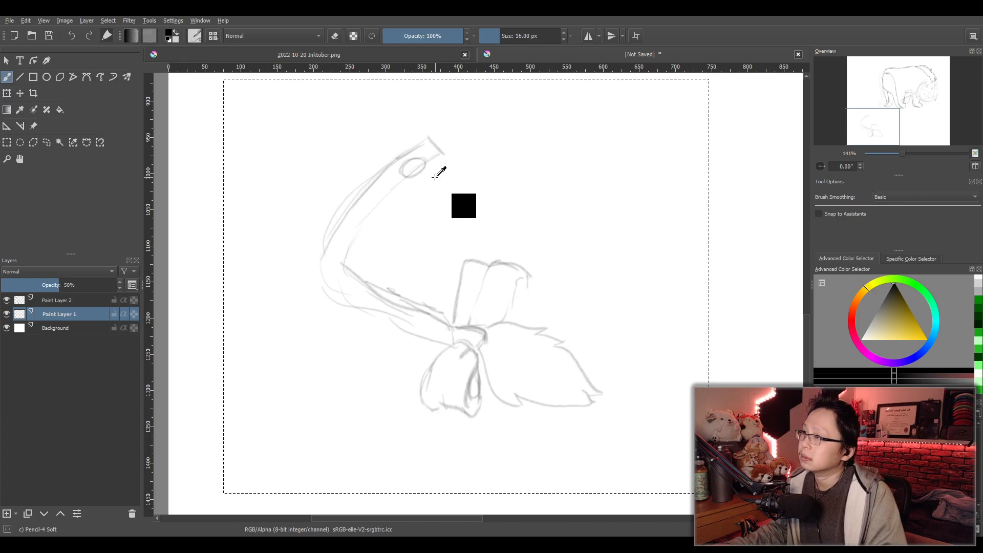
left_click(54, 300)
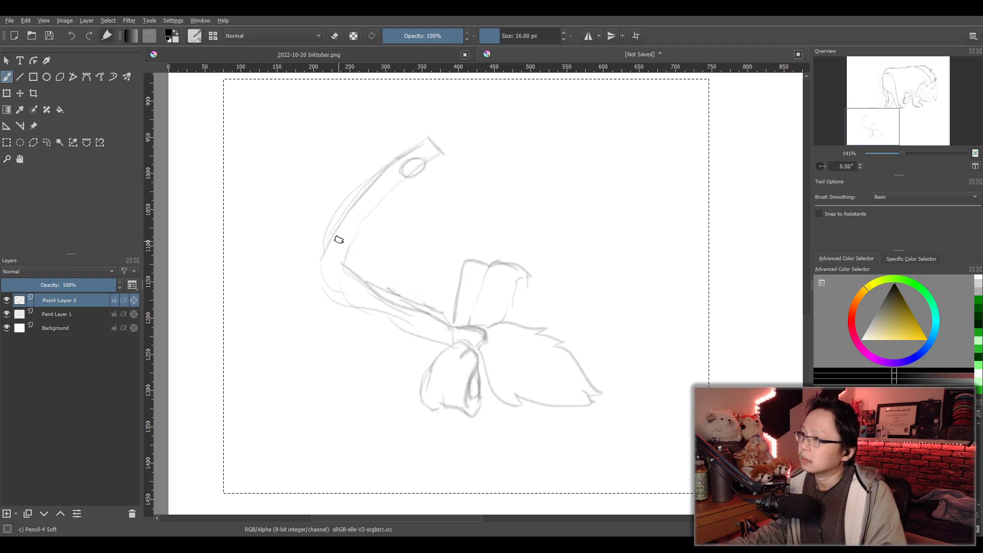
mouse_move(347, 230)
left_mouse_down()
mouse_move(359, 267)
mouse_move(422, 309)
mouse_move(456, 318)
left_mouse_up()
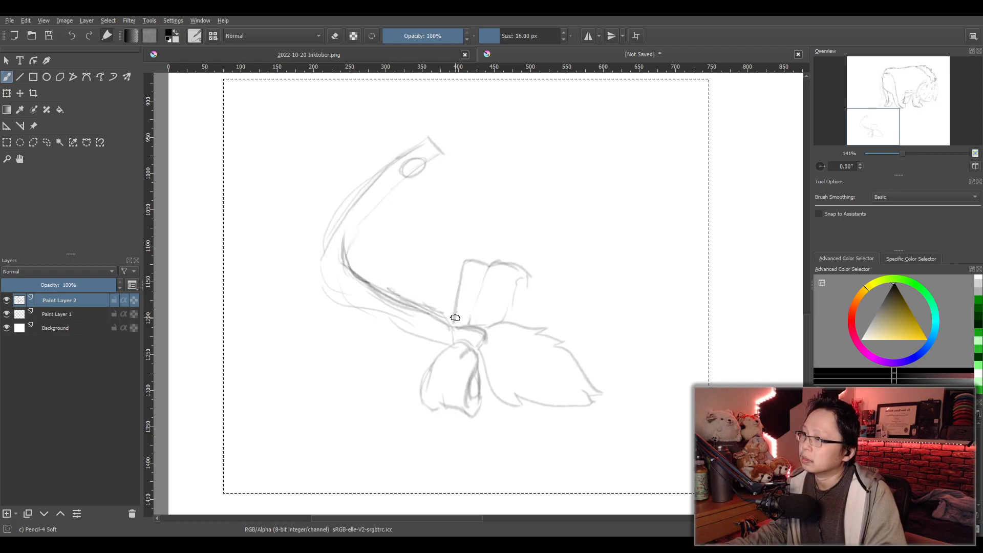
- Draw the tail's outer edge from the upper section around the bend to the bow knot, and reinforce the inner edge
left_click_drag(334, 228, 328, 268)
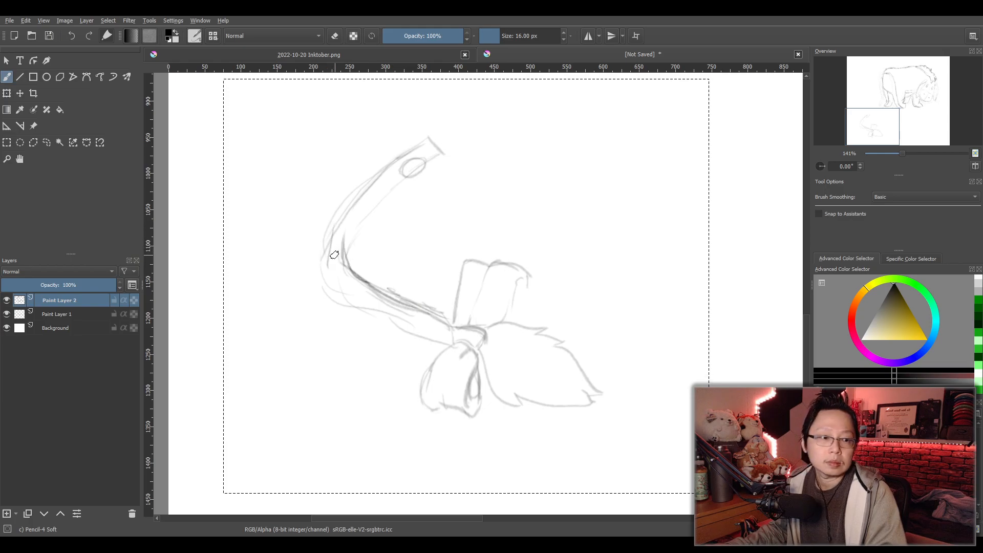
left_click_drag(316, 250, 363, 200)
key("ctrl+z")
left_click_drag(315, 253, 400, 174)
mouse_move(353, 200)
left_mouse_down()
mouse_move(442, 154)
mouse_move(333, 233)
mouse_move(354, 305)
left_mouse_up()
mouse_move(315, 259)
left_mouse_down()
mouse_move(389, 317)
mouse_move(443, 341)
left_mouse_up()
left_click_drag(316, 263, 459, 338)
mouse_move(345, 228)
left_mouse_down()
mouse_move(351, 252)
mouse_move(461, 325)
left_mouse_up()
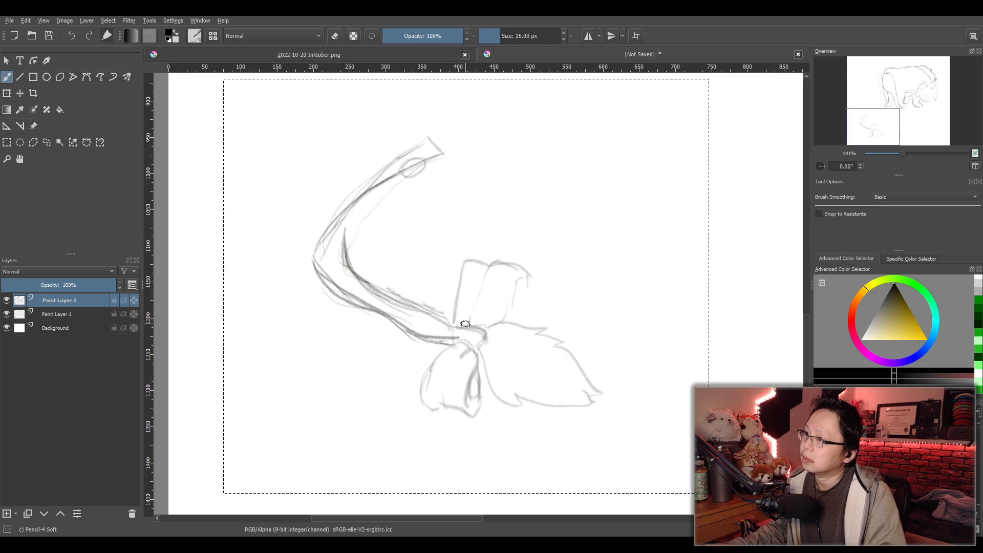
- Extend both edges of the tail's upper section, and erase the strokes at its end
left_click_drag(351, 255, 461, 151)
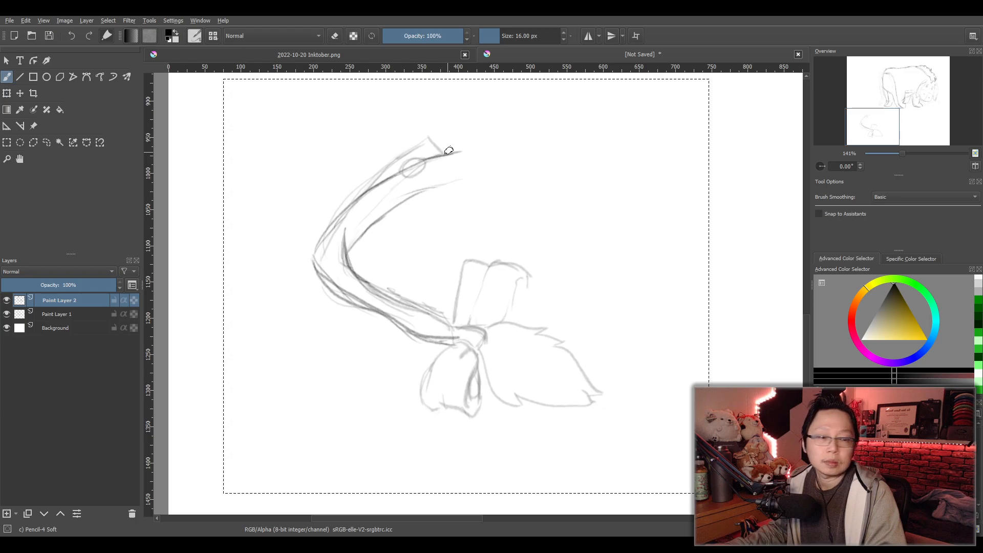
left_click_drag(359, 194, 463, 142)
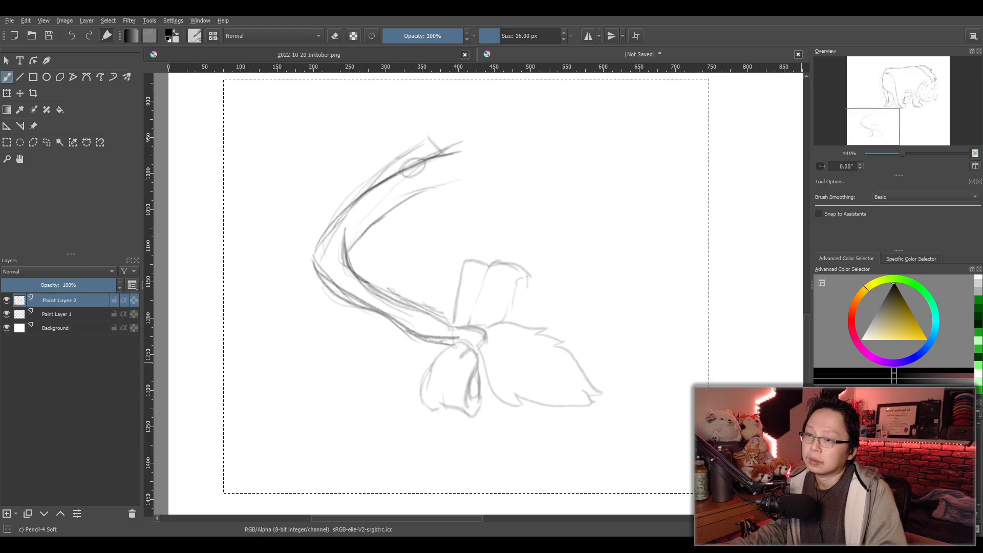
left_click(830, 435)
left_click_drag(461, 176, 407, 188)
mouse_move(397, 179)
left_mouse_down()
mouse_move(446, 163)
mouse_move(457, 144)
left_mouse_up()
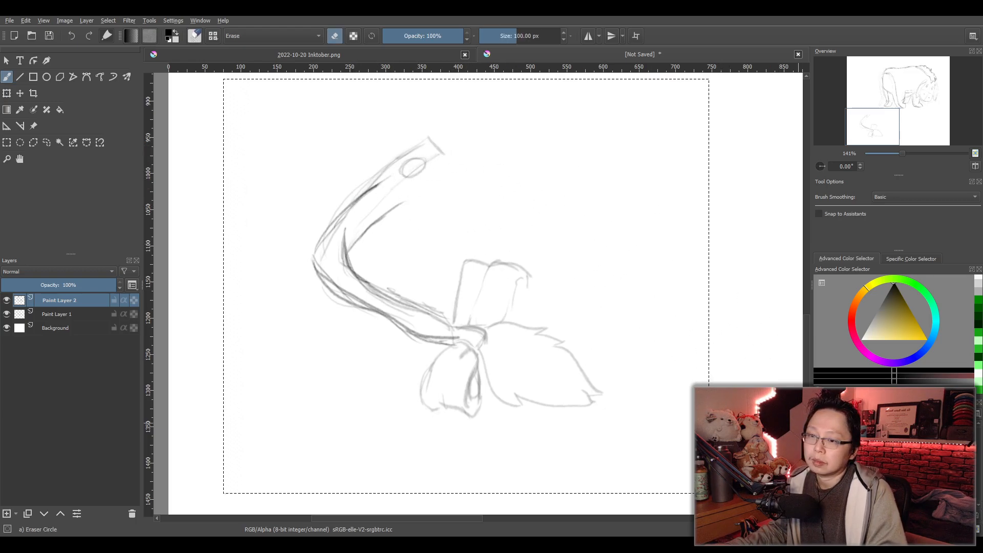
- Redraw the tail's upper end longer and flatter, close it with a short end line, and add a rounded slot near the tip
key("slash")
mouse_move(354, 205)
left_mouse_down()
mouse_move(421, 163)
mouse_move(492, 142)
left_mouse_up()
left_click_drag(389, 215, 440, 186)
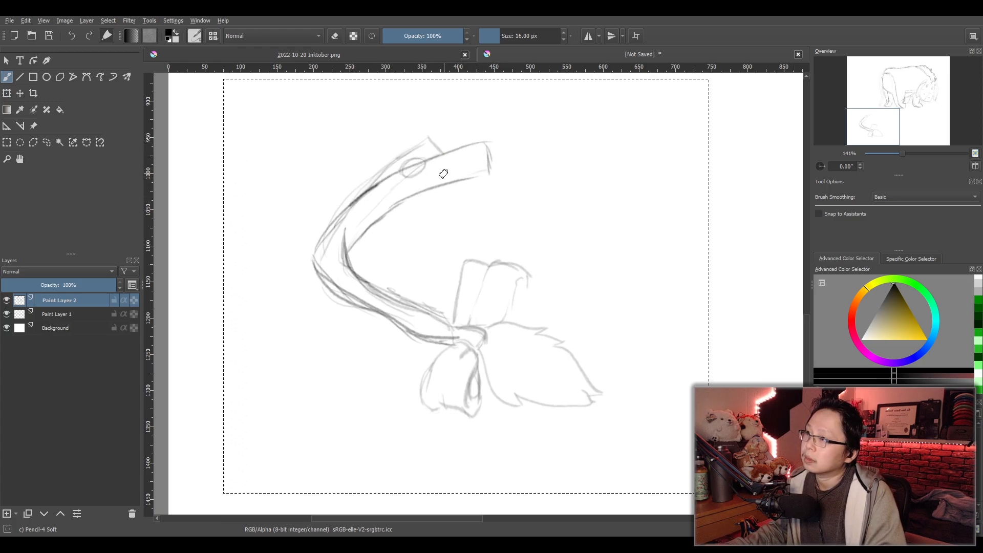
left_click_drag(451, 173, 458, 183)
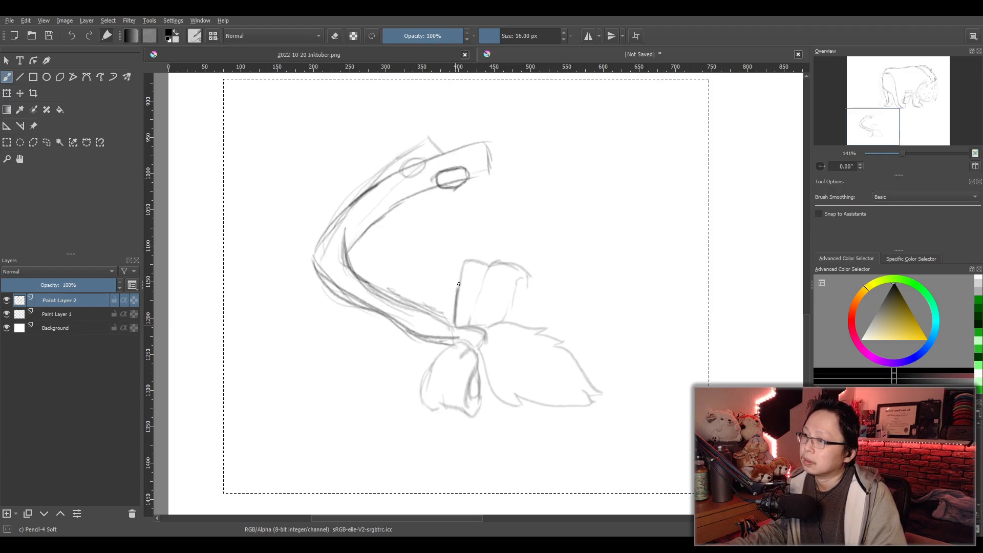
- Trace the upper bow loop's left side and scalloped top edge, and undo the trial strokes down its right side
mouse_move(456, 278)
left_mouse_down()
mouse_move(463, 264)
mouse_move(528, 284)
left_mouse_up()
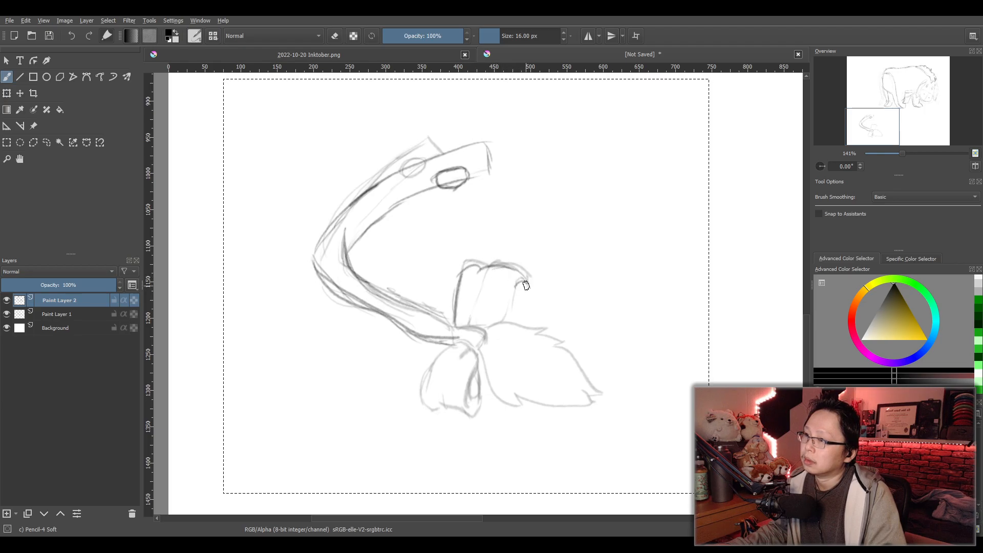
left_click_drag(516, 288, 504, 322)
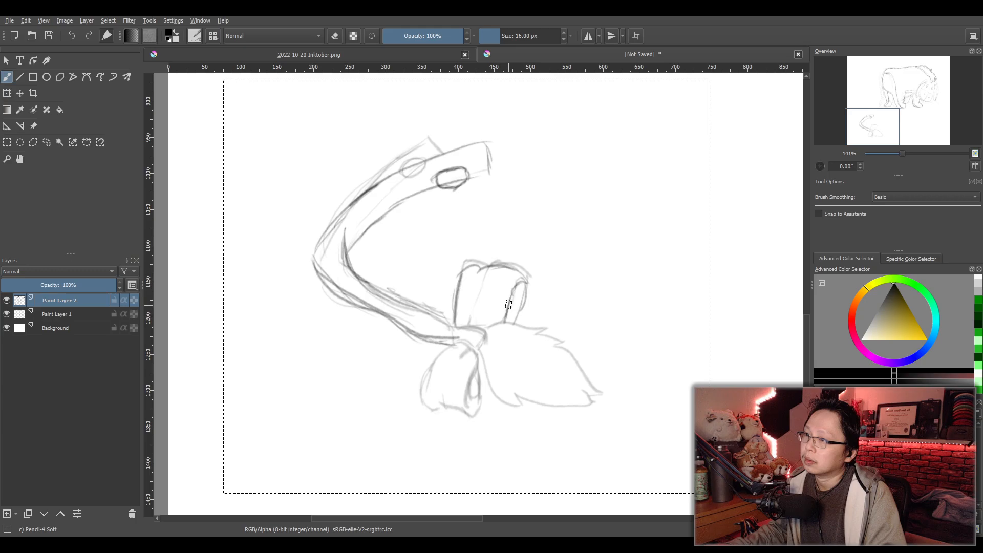
key("ctrl+z")
key("ctrl+z")
key("ctrl+z")
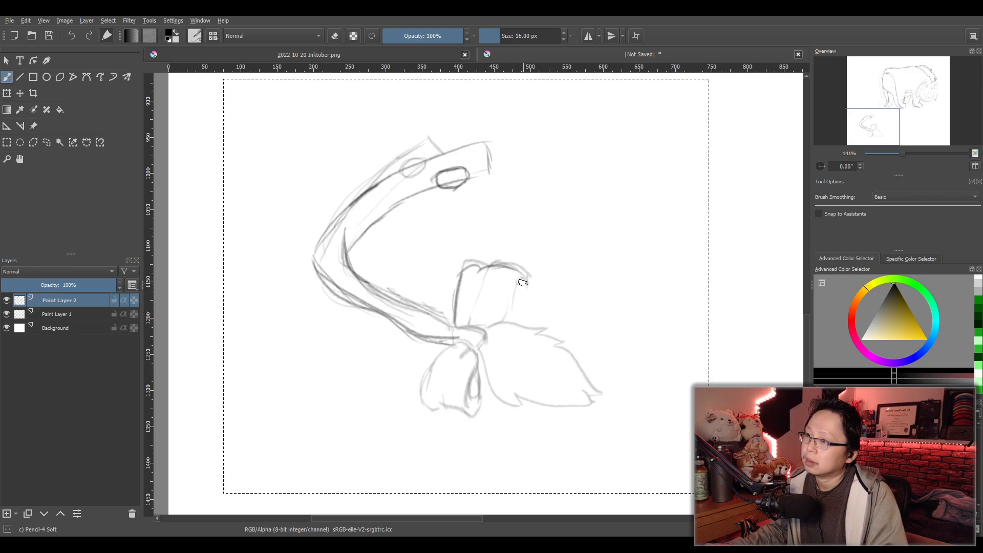
left_click_drag(525, 283, 496, 324)
key("ctrl+z")
key("ctrl+z")
- Redraw the upper bow loop's right side, draw the tail tuft's jagged upper edge, pointed tip and lower edge, and undo the stray strokes
mouse_move(526, 287)
left_mouse_down()
mouse_move(509, 307)
mouse_move(529, 288)
mouse_move(526, 311)
mouse_move(585, 321)
mouse_move(568, 330)
mouse_move(609, 379)
left_mouse_up()
mouse_move(584, 344)
left_mouse_down()
mouse_move(611, 380)
mouse_move(596, 377)
mouse_move(607, 393)
mouse_move(594, 403)
mouse_move(536, 381)
mouse_move(554, 388)
mouse_move(527, 392)
left_mouse_up()
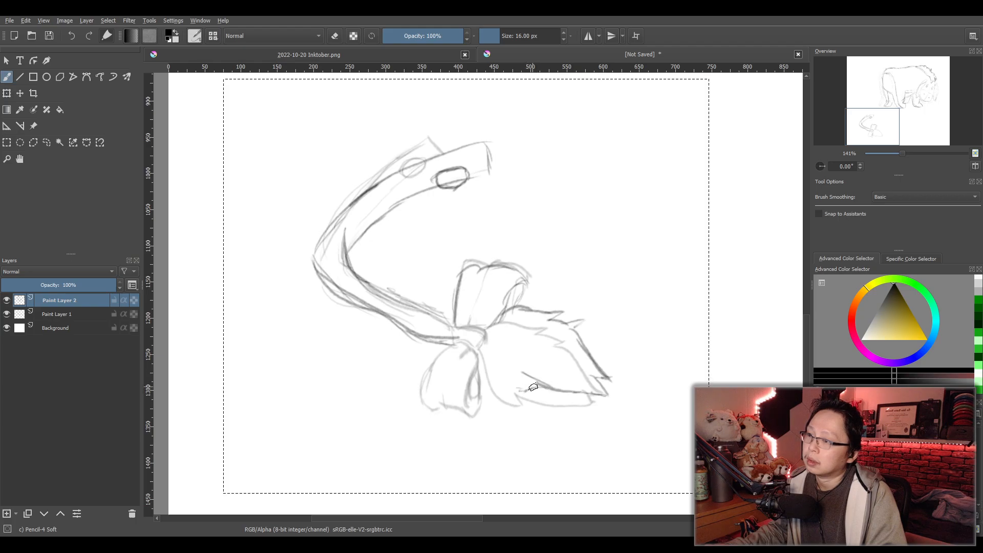
key("ctrl+z")
key("ctrl+z")
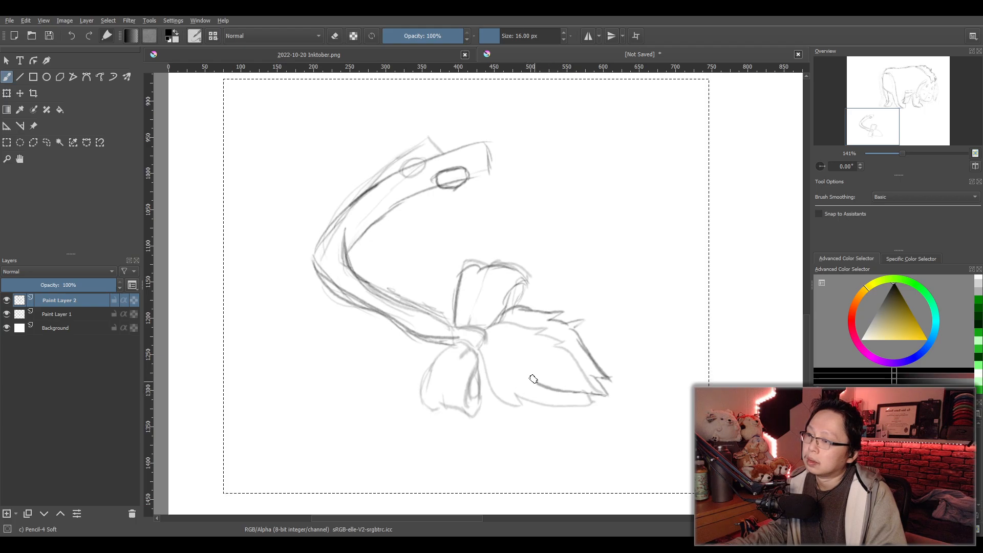
mouse_move(539, 393)
left_mouse_down()
mouse_move(508, 369)
mouse_move(528, 400)
left_mouse_up()
key("ctrl+z")
- Draw the tuft's near edge curving from the knot to its jagged underside, and erase the overlapping strokes there
mouse_move(476, 351)
left_mouse_down()
mouse_move(492, 396)
mouse_move(518, 404)
left_mouse_up()
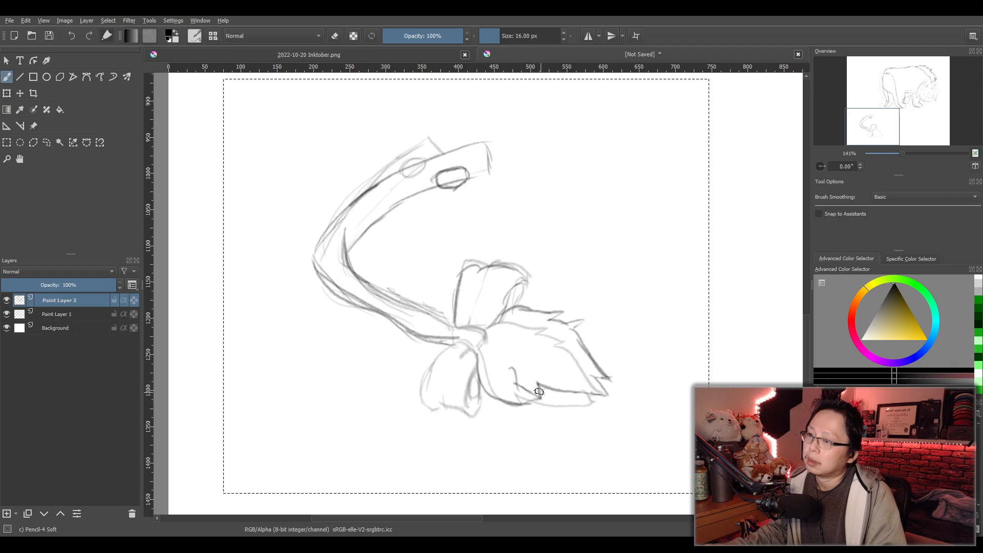
key("slash")
mouse_move(560, 389)
left_mouse_down()
mouse_move(526, 372)
mouse_move(516, 377)
mouse_move(573, 391)
mouse_move(535, 398)
left_mouse_up()
key("slash")
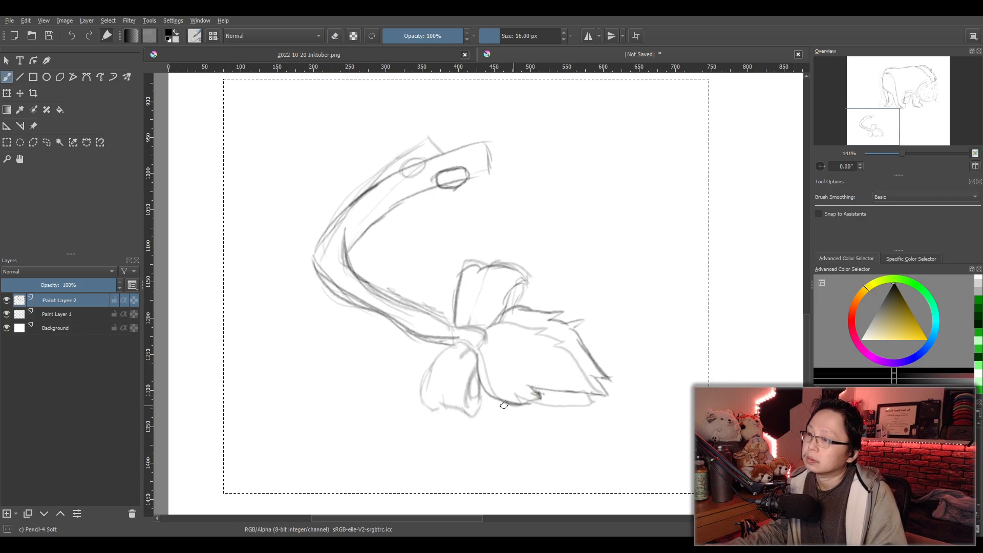
- Trace the lower bow loop with its folds, and redraw the rounded knot between the two loops
mouse_move(454, 345)
left_mouse_down()
mouse_move(432, 358)
mouse_move(424, 405)
mouse_move(441, 410)
left_mouse_up()
key("ctrl+z")
mouse_move(485, 361)
left_mouse_down()
mouse_move(466, 414)
mouse_move(475, 356)
mouse_move(455, 363)
mouse_move(463, 345)
mouse_move(483, 339)
left_mouse_up()
key("ctrl+z")
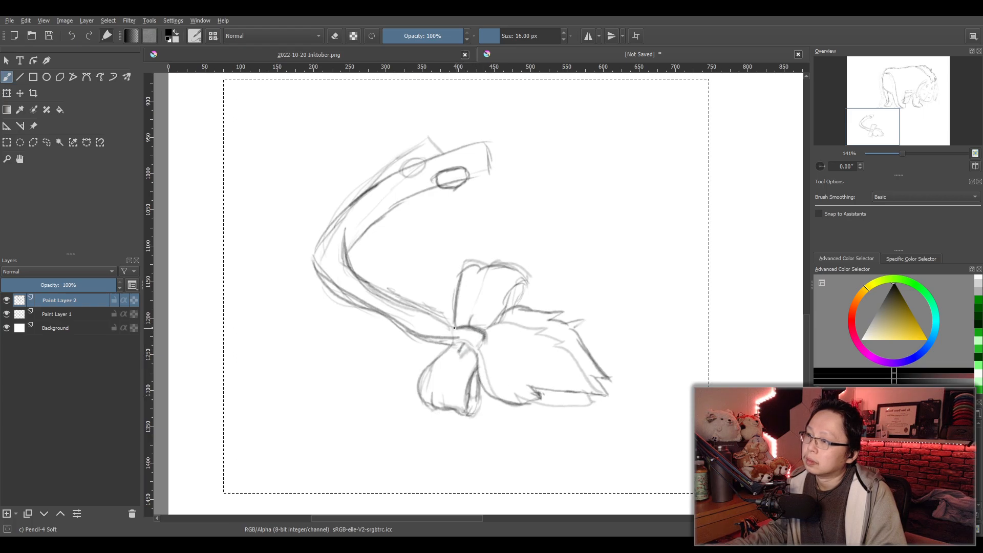
key("ctrl+z")
key("ctrl+z")
mouse_move(459, 326)
left_mouse_down()
mouse_move(484, 343)
mouse_move(479, 330)
mouse_move(476, 346)
mouse_move(454, 341)
mouse_move(476, 352)
left_mouse_up()
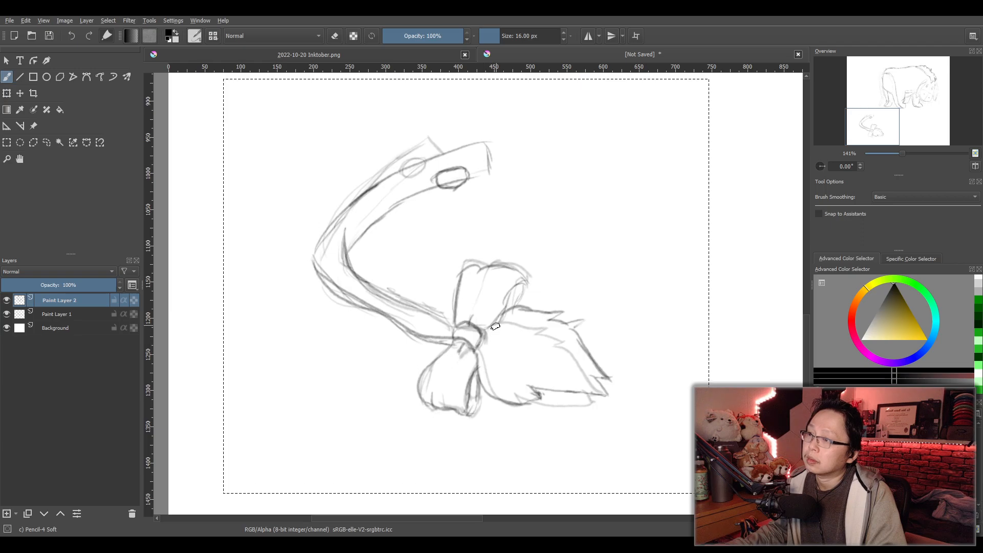
- Hide Paint Layer 1 so only the traced drawing on Paint Layer 2 shows across the whole canvas
scroll(583, 281, "down", 2)
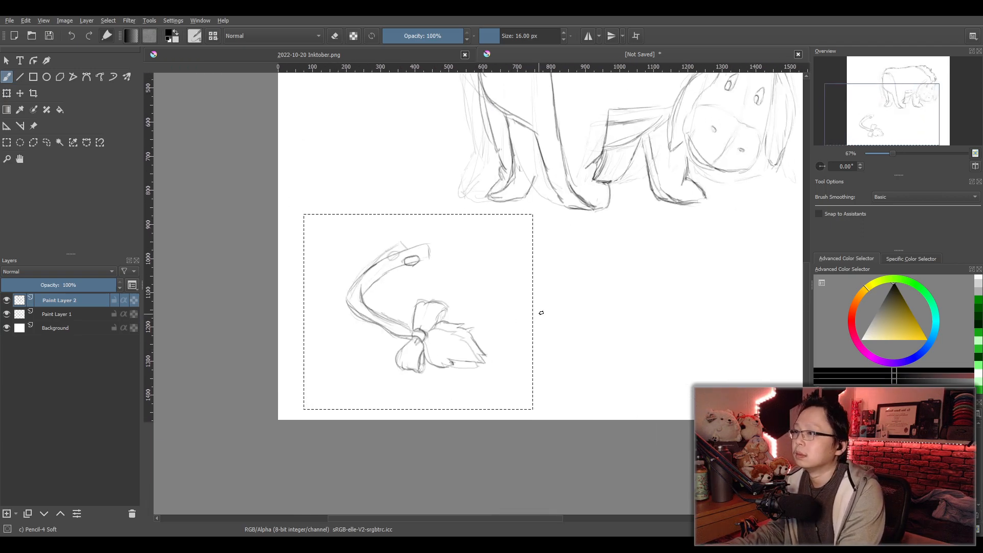
left_click(6, 314)
left_click_drag(623, 305, 512, 348)
scroll(505, 320, "down", 1)
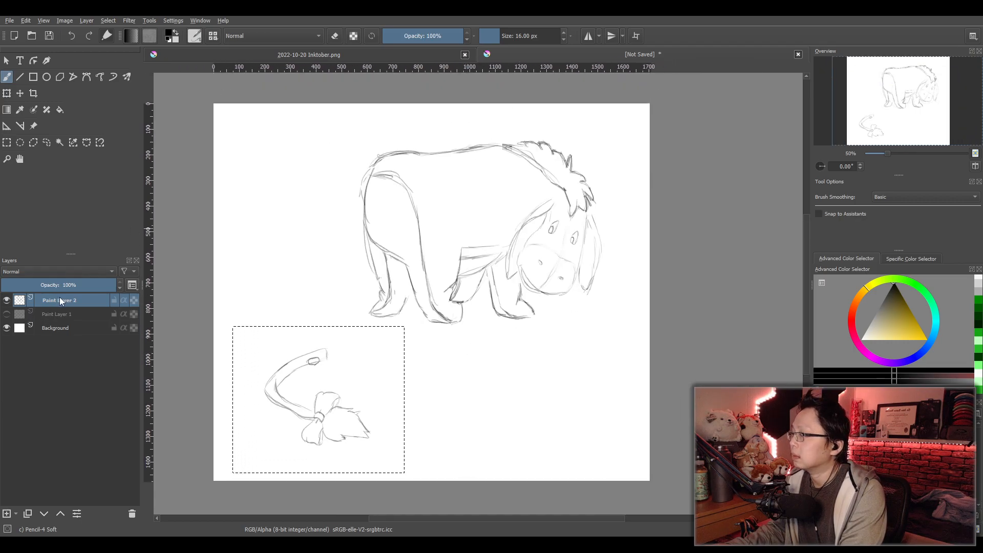
- Replace the selection around the tail with a rectangular selection covering the entire canvas
left_click(7, 143)
left_click_drag(214, 104, 657, 487)
left_click_drag(553, 391, 572, 384)
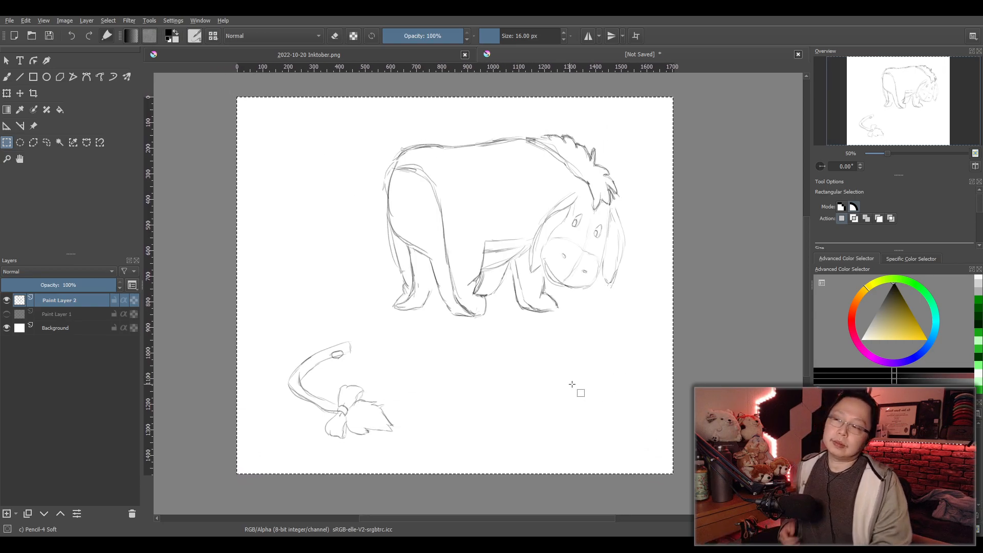
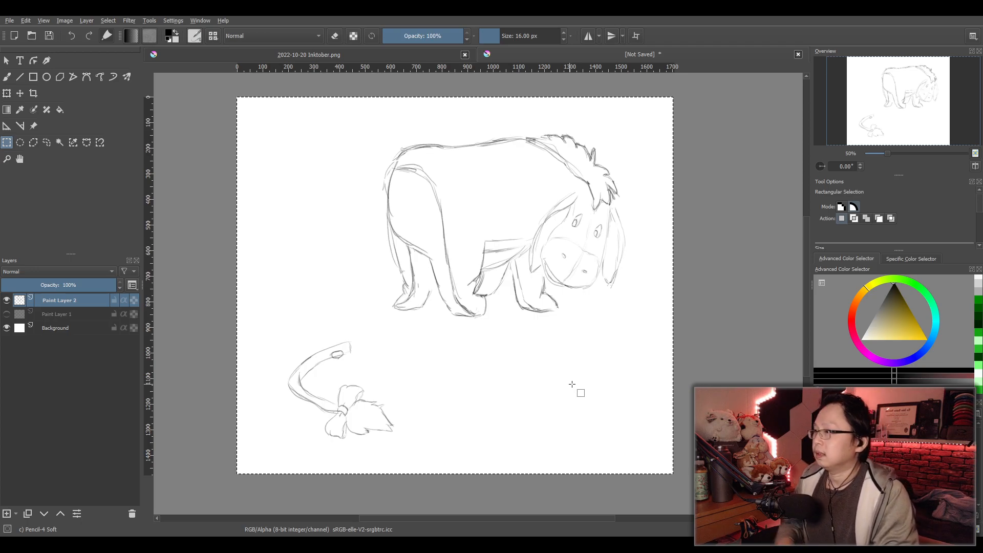
- Draw a curved eye bag beneath each of the donkey's eyes with the pencil brush, undoing unsatisfactory strokes
scroll(615, 287, "up", 2)
mouse_move(600, 279)
left_mouse_down()
mouse_move(557, 309)
mouse_move(587, 249)
left_mouse_up()
left_click(7, 77)
scroll(609, 291, "up", 2)
scroll(550, 259, "up", 1)
scroll(542, 269, "down", 1)
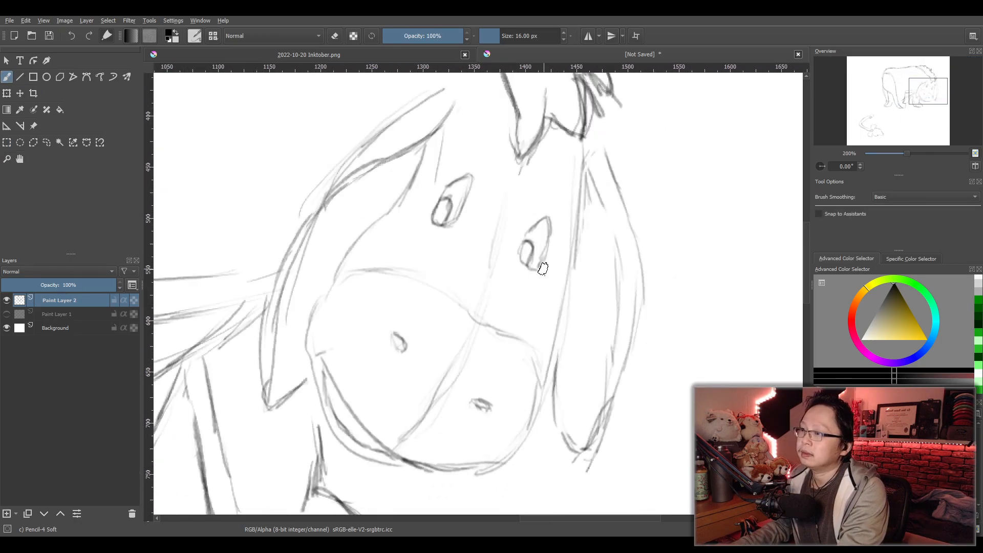
mouse_move(416, 222)
left_mouse_down()
mouse_move(468, 232)
mouse_move(447, 237)
mouse_move(419, 230)
mouse_move(468, 228)
left_mouse_up()
key("ctrl+z")
key("ctrl+z")
key("ctrl+z")
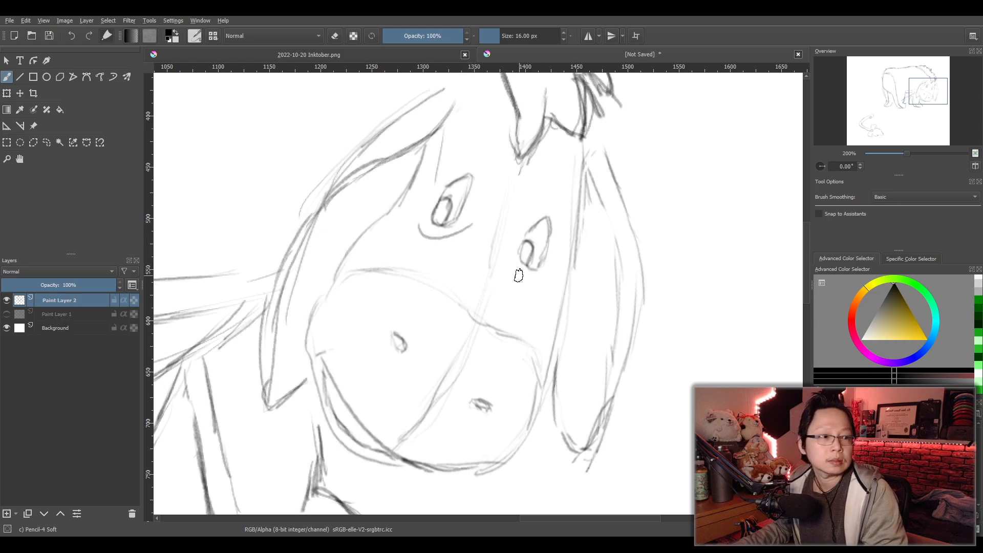
left_click_drag(511, 259, 552, 276)
key("ctrl+z")
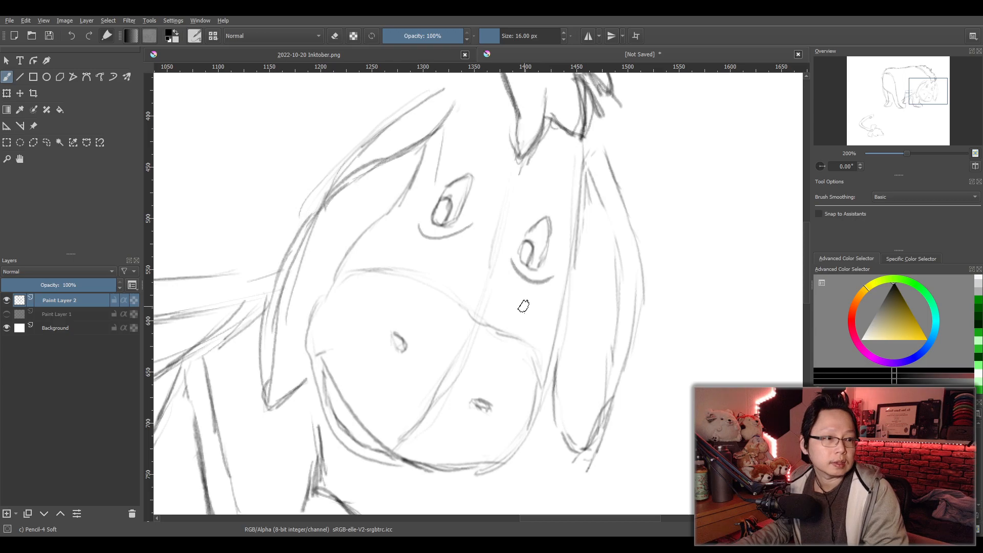
- Darken the curved centre seam running from the forehead between the eyes down the muzzle to the chin
scroll(522, 307, "down", 3)
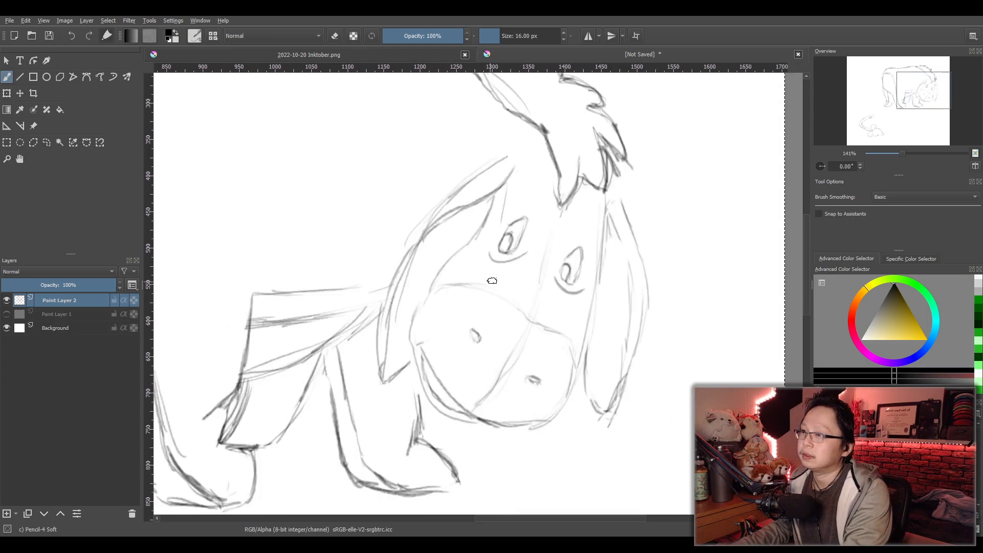
scroll(533, 310, "up", 3)
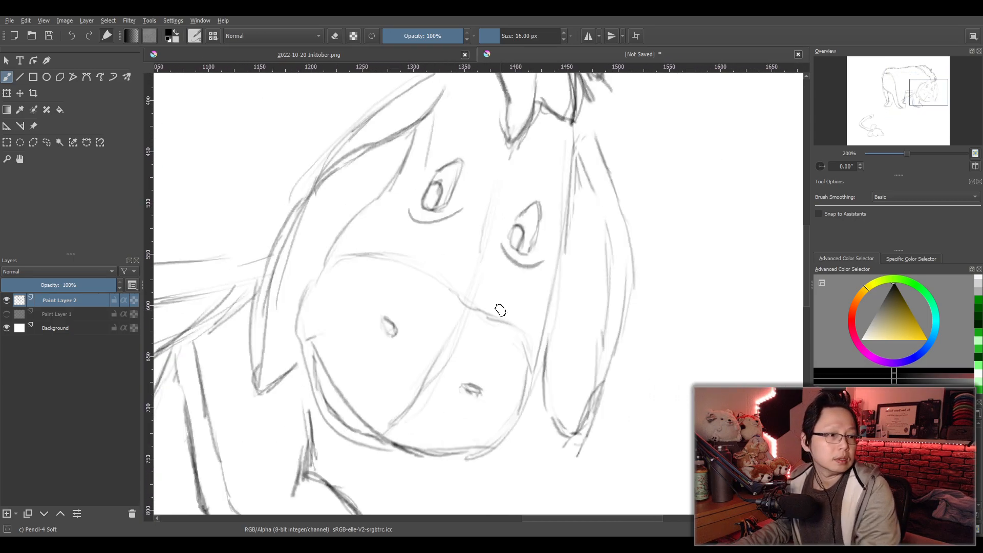
left_click_drag(489, 225, 471, 286)
mouse_move(499, 177)
left_mouse_down()
mouse_move(455, 339)
mouse_move(390, 424)
left_mouse_up()
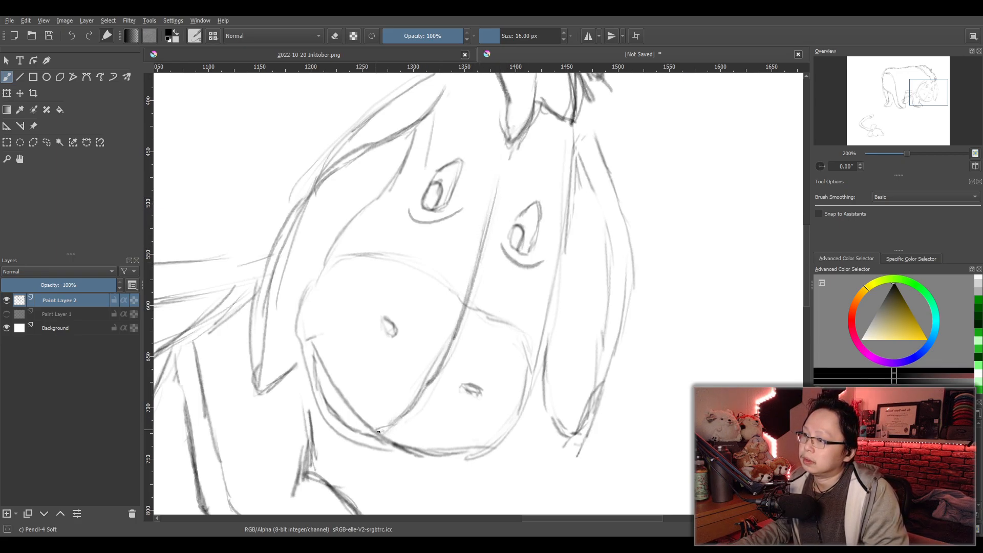
- Add short crosswise stitch marks on the face seam between the eyes, at the top of the muzzle and near the chin
mouse_move(483, 211)
left_mouse_down()
mouse_move(498, 209)
mouse_move(496, 216)
left_mouse_up()
left_click_drag(476, 226, 491, 224)
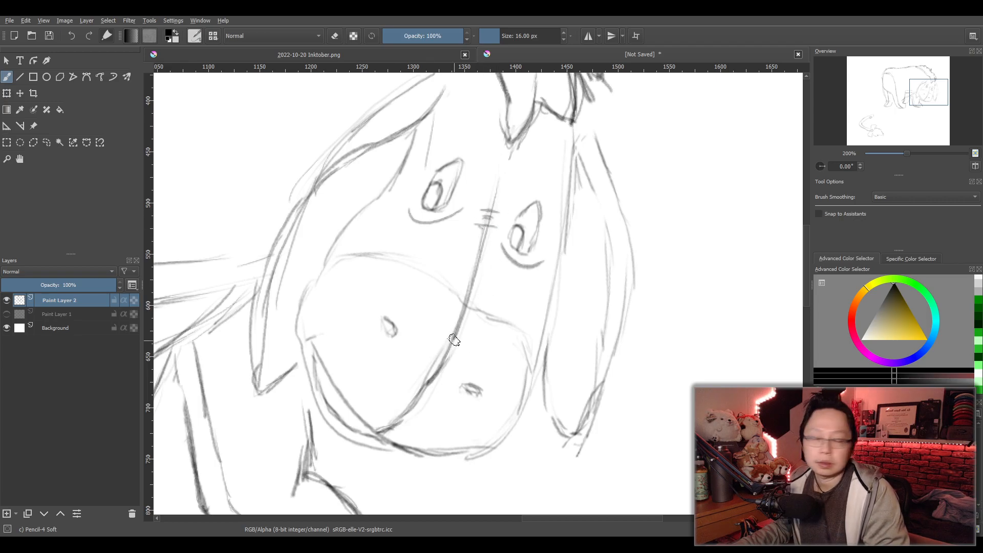
left_click_drag(459, 332, 462, 334)
left_click_drag(443, 334, 461, 340)
left_click_drag(402, 405, 419, 412)
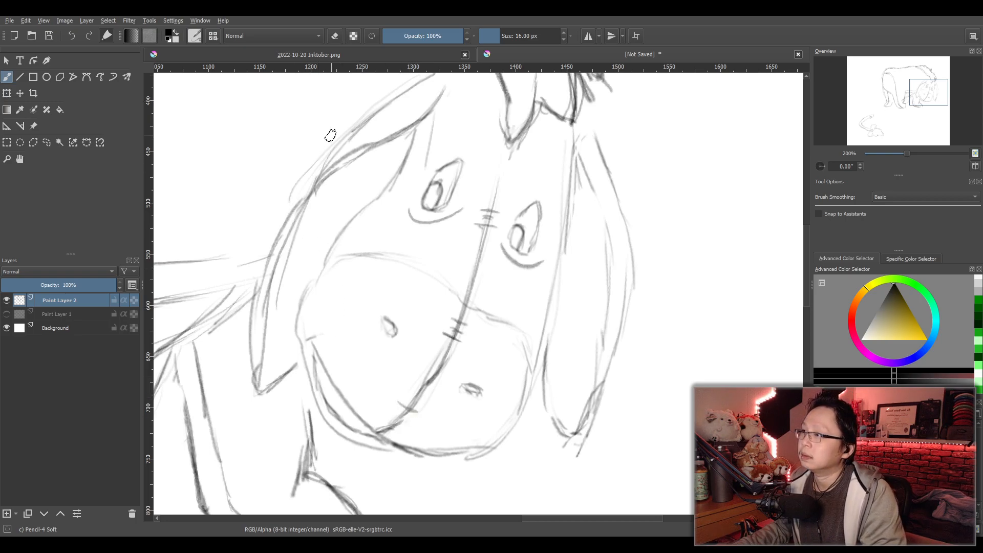
- Add short stitch marks along the outer edge of the near ear, undoing the unwanted ones
scroll(330, 142, "down", 2)
left_click_drag(338, 144, 411, 221)
scroll(412, 222, "up", 1)
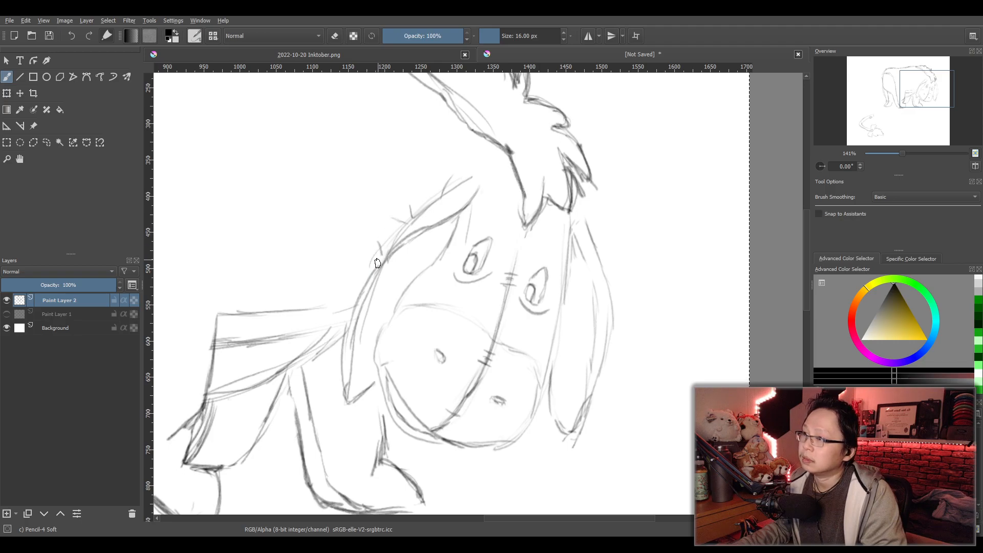
key("ctrl+z")
key("ctrl+z")
key("ctrl+z")
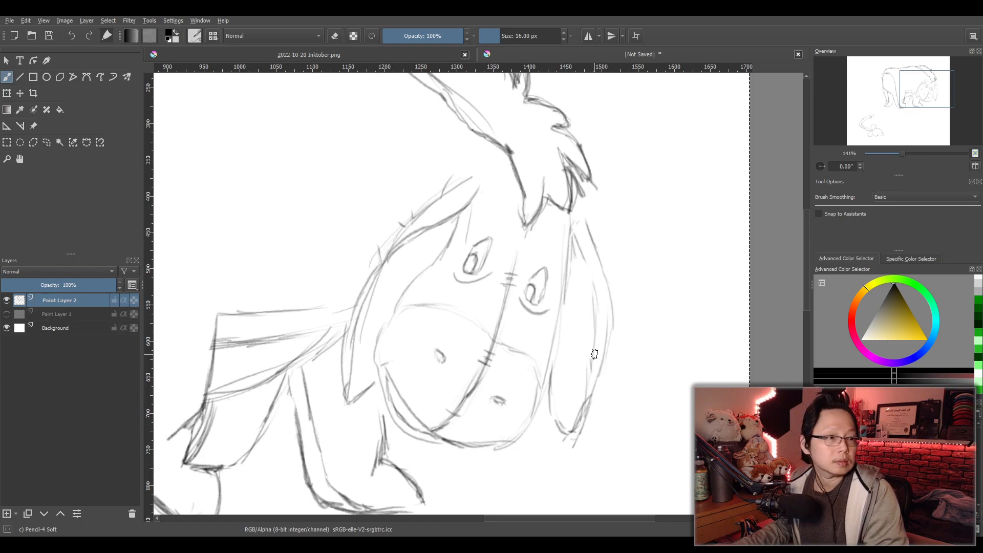
- Erase the curve under the rump and the top of the hind leg's rear edge for redrawing
left_click_drag(352, 322, 535, 292)
scroll(536, 292, "down", 1)
left_click_drag(360, 265, 405, 296)
scroll(377, 259, "up", 1)
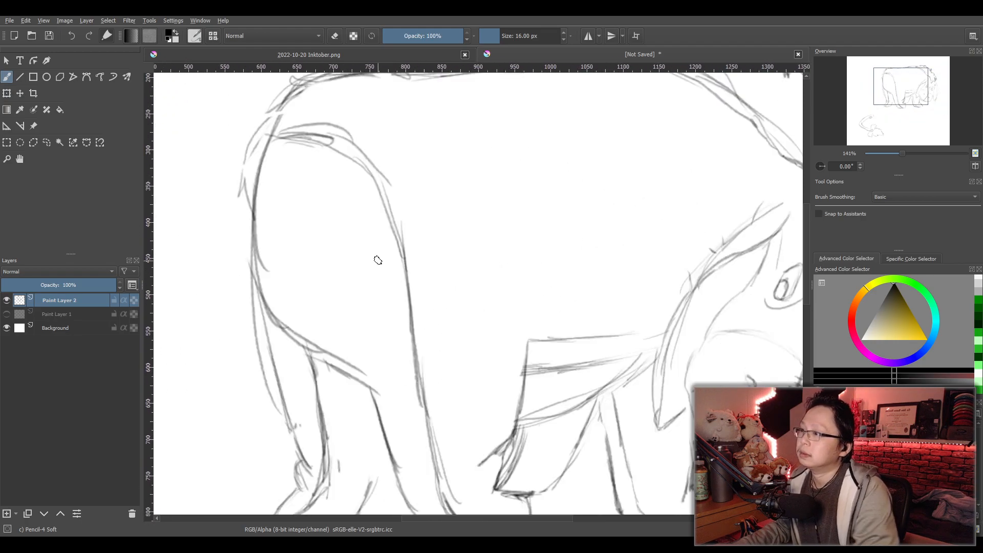
key("e")
mouse_move(313, 326)
left_mouse_down()
mouse_move(284, 335)
mouse_move(267, 297)
mouse_move(332, 367)
mouse_move(354, 359)
mouse_move(362, 394)
mouse_move(362, 374)
mouse_move(379, 390)
mouse_move(294, 303)
left_mouse_up()
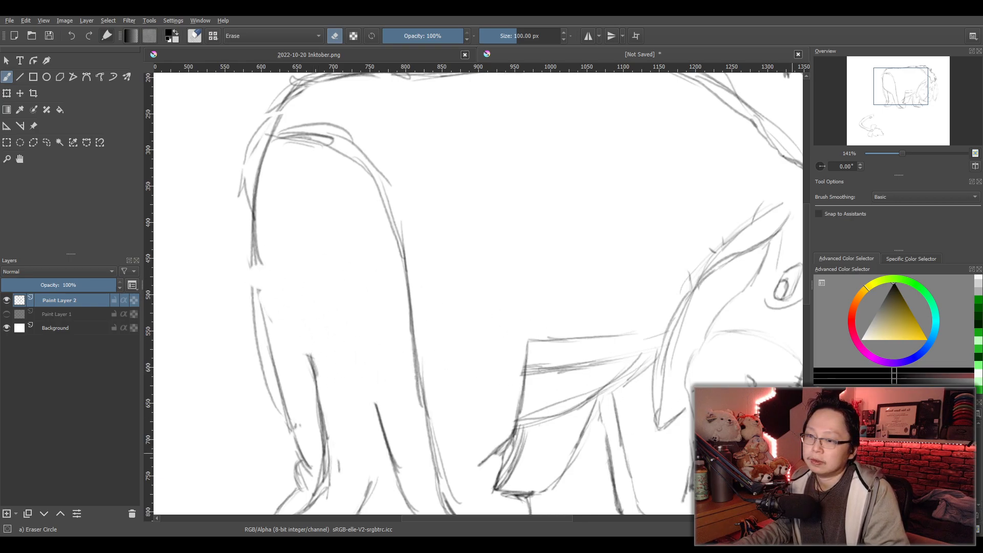
- Redraw the rump's lower curve rounding under the body and flowing into the rear edge of the near hind leg
key("e")
mouse_move(259, 220)
left_mouse_down()
mouse_move(290, 317)
mouse_move(334, 330)
mouse_move(381, 422)
left_mouse_up()
mouse_move(305, 328)
left_mouse_down()
mouse_move(313, 375)
mouse_move(304, 336)
left_mouse_up()
left_click_drag(257, 245, 290, 329)
mouse_move(260, 263)
left_mouse_down()
mouse_move(306, 326)
mouse_move(339, 340)
mouse_move(379, 410)
left_mouse_up()
mouse_move(338, 340)
left_mouse_down()
mouse_move(247, 230)
mouse_move(261, 281)
mouse_move(312, 335)
mouse_move(341, 348)
mouse_move(384, 441)
left_mouse_up()
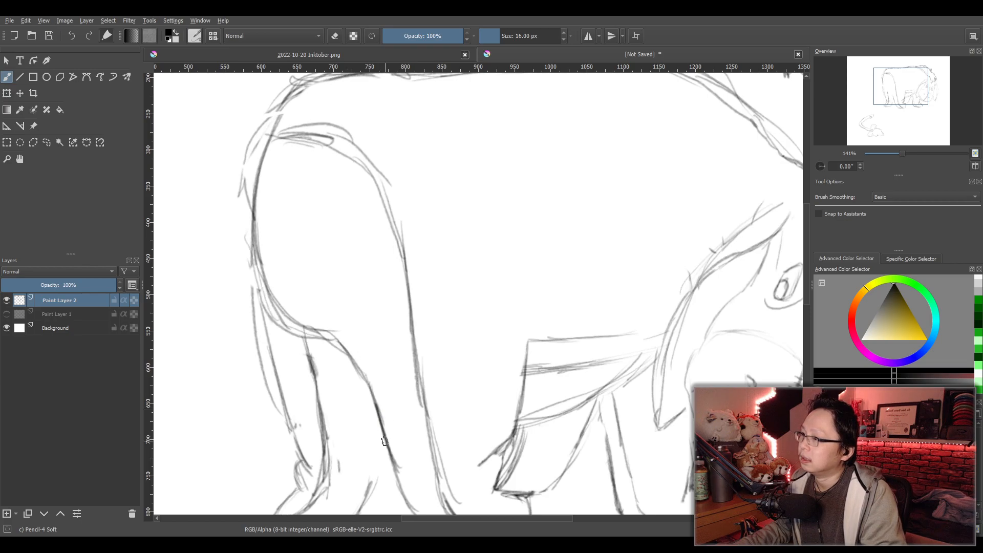
- Redraw the near thigh's front edge from the hip down the leg, and erase the old outer outline
scroll(467, 372, "down", 4)
scroll(484, 367, "up", 2)
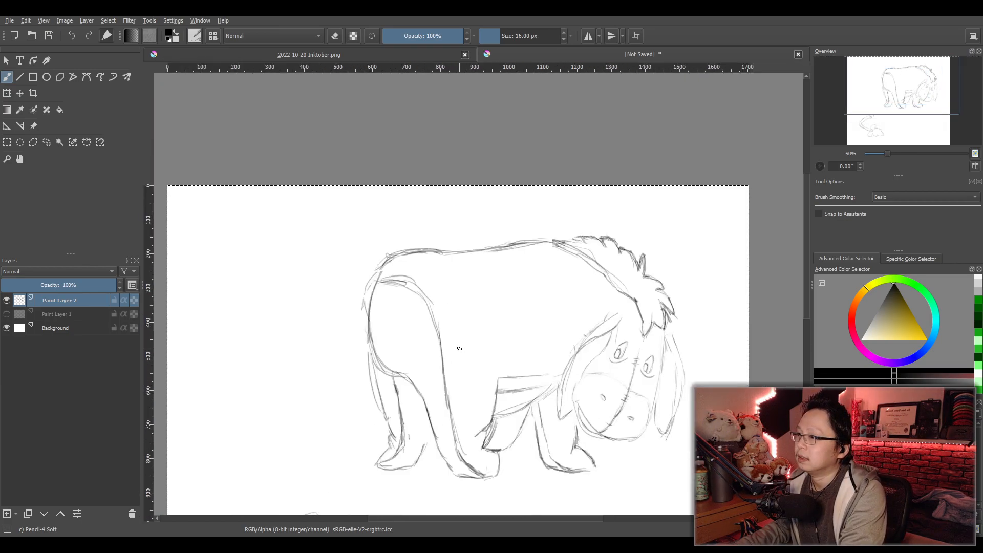
scroll(446, 346, "up", 2)
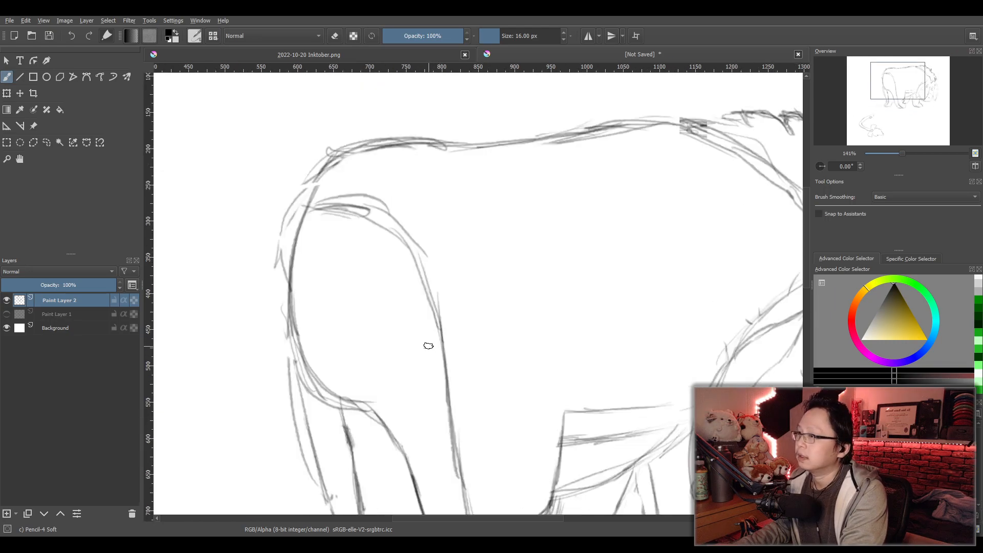
mouse_move(320, 201)
left_mouse_down()
mouse_move(404, 233)
mouse_move(453, 448)
left_mouse_up()
key("slash")
mouse_move(349, 197)
left_mouse_down()
mouse_move(430, 257)
mouse_move(471, 361)
left_mouse_up()
left_click_drag(440, 270, 484, 409)
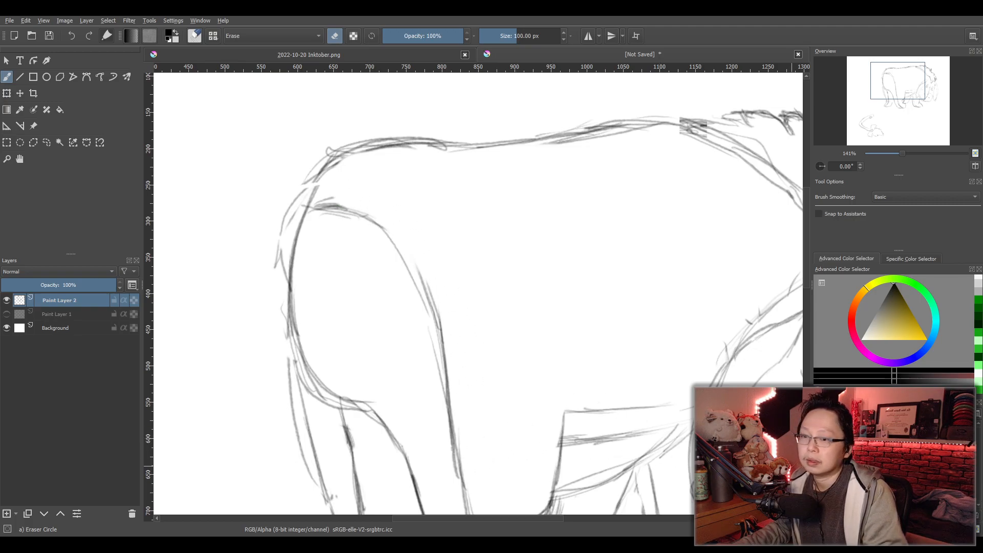
- Add stitch marks across the top of the thigh and down the front edge of the near hind leg
key("slash")
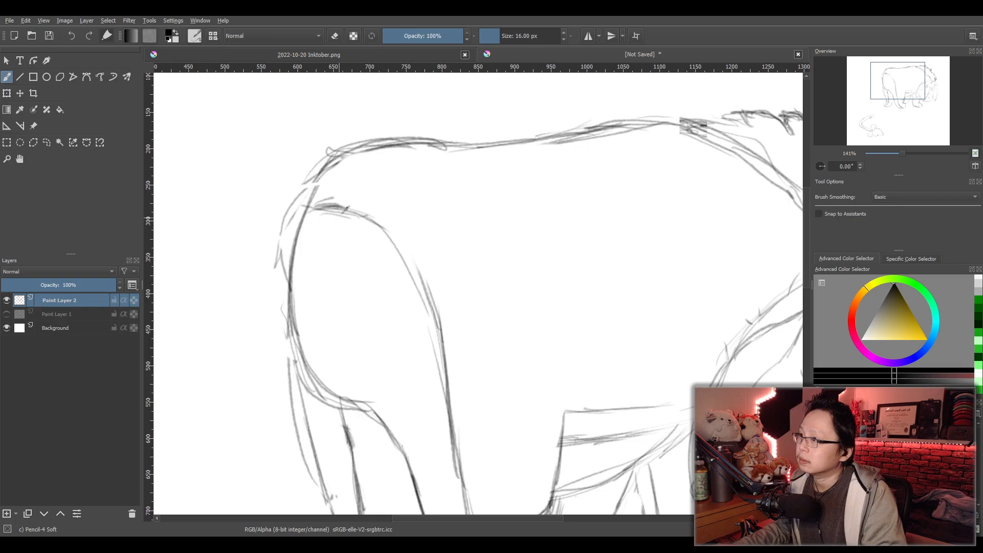
left_click_drag(346, 218, 364, 202)
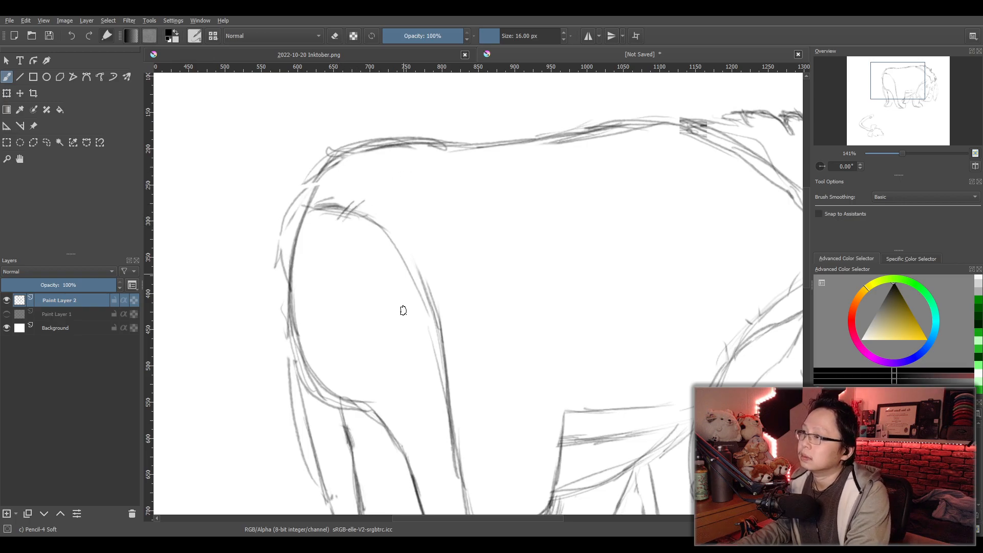
scroll(403, 292, "down", 4)
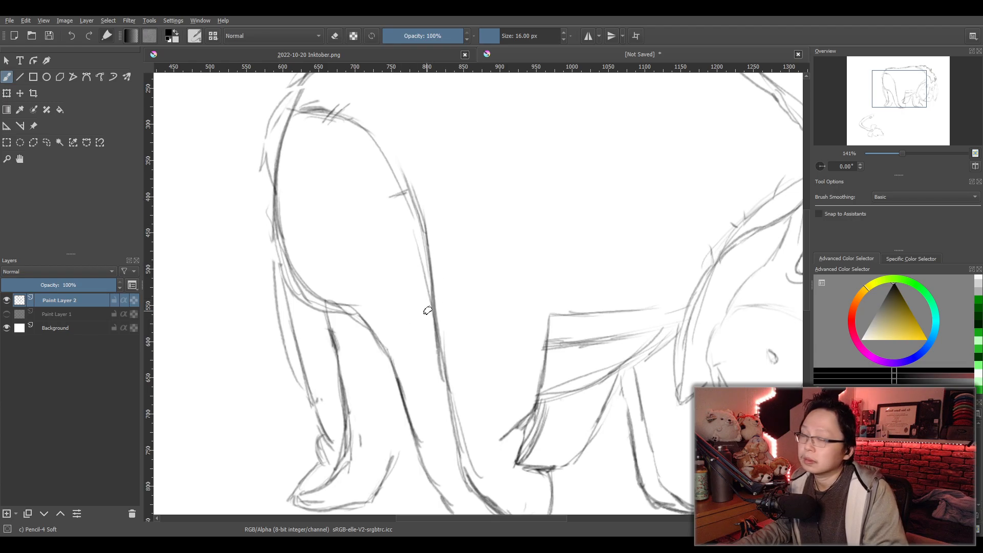
left_click_drag(441, 283, 418, 302)
left_click_drag(470, 343, 472, 248)
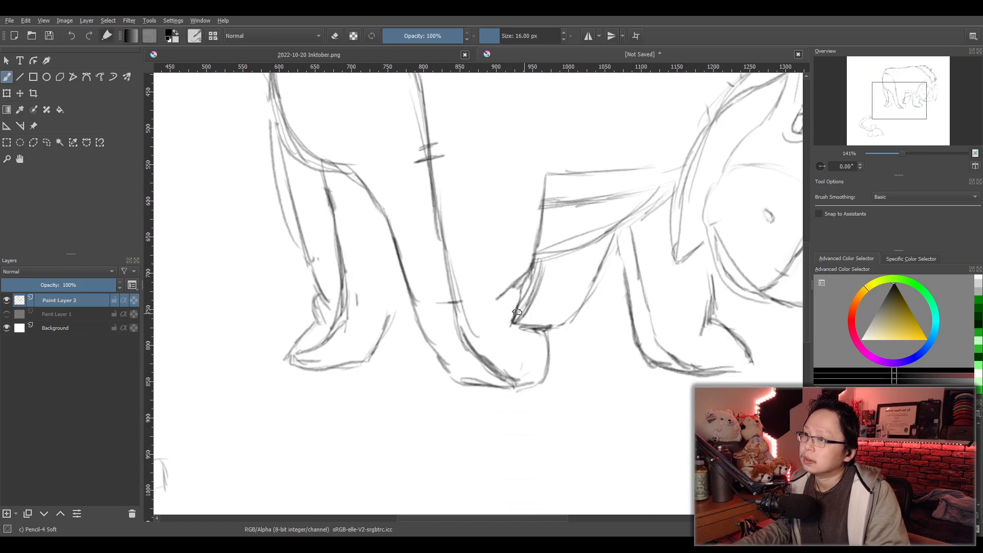
left_click_drag(446, 312, 462, 306)
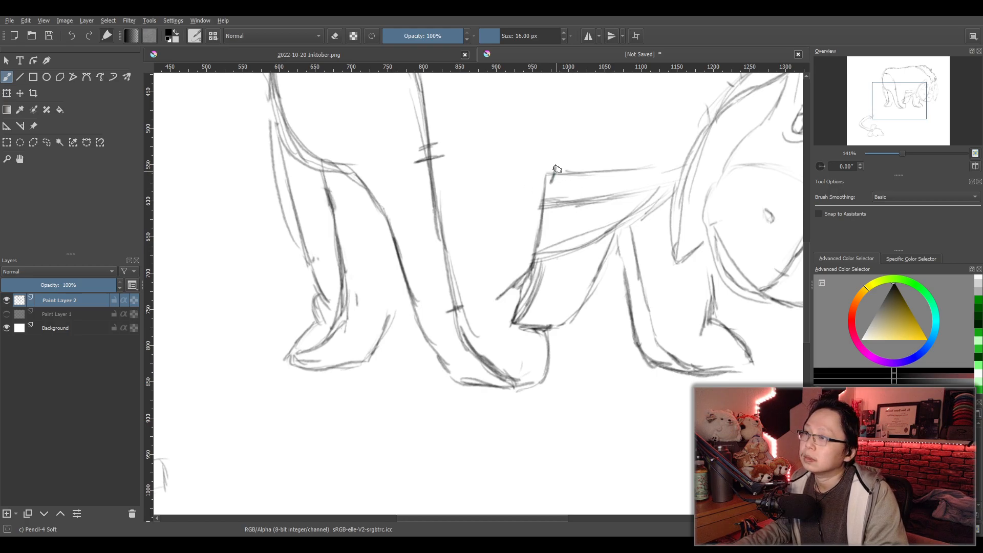
- Reshape the belly's rear upper corner with a short slant, and add stitch marks along the belly line and the front leg
key("e")
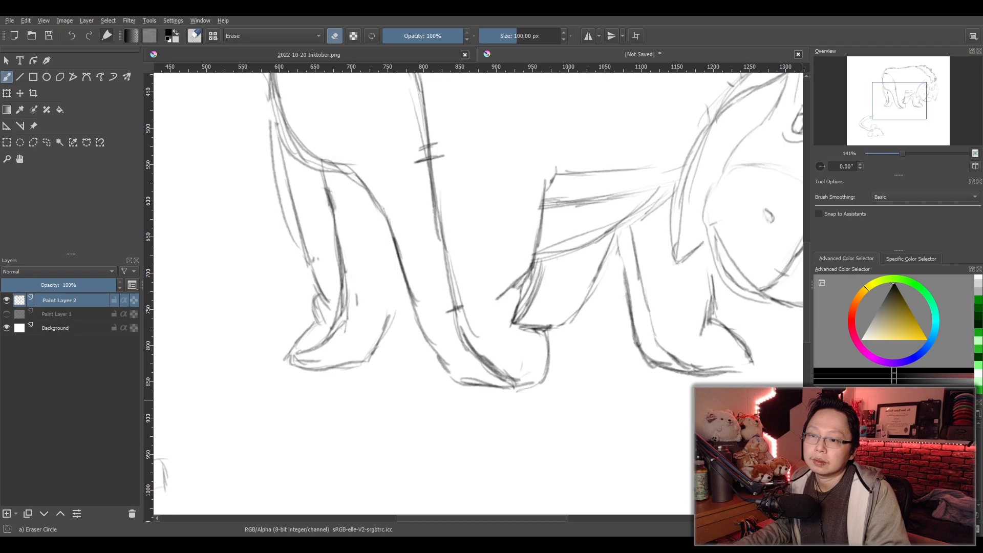
key("e")
left_click(865, 446)
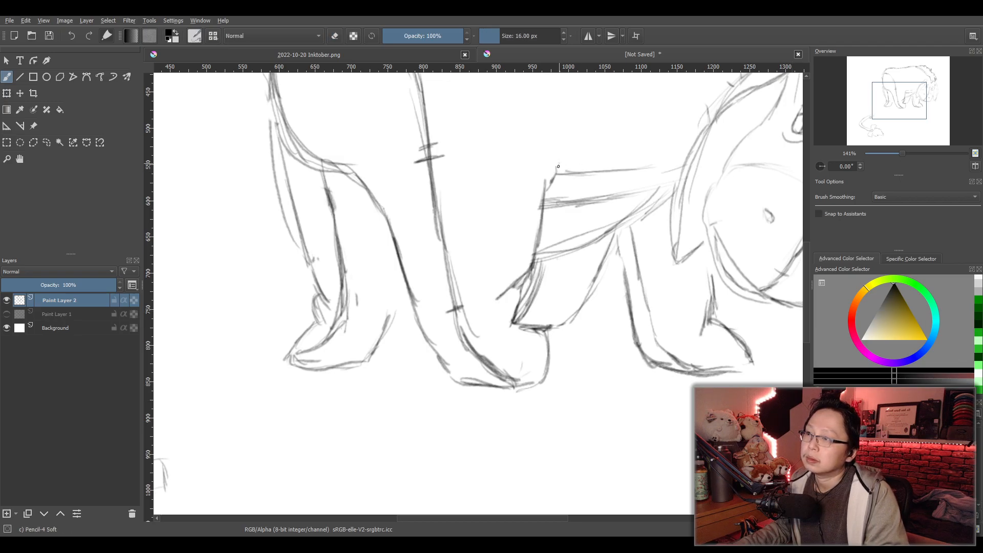
left_click_drag(548, 187, 557, 167)
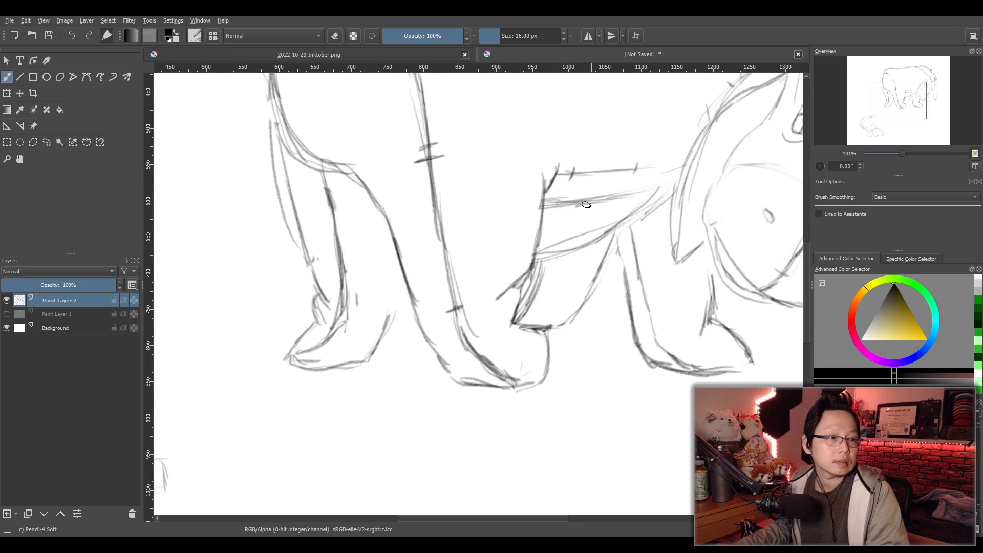
left_click_drag(629, 239, 638, 241)
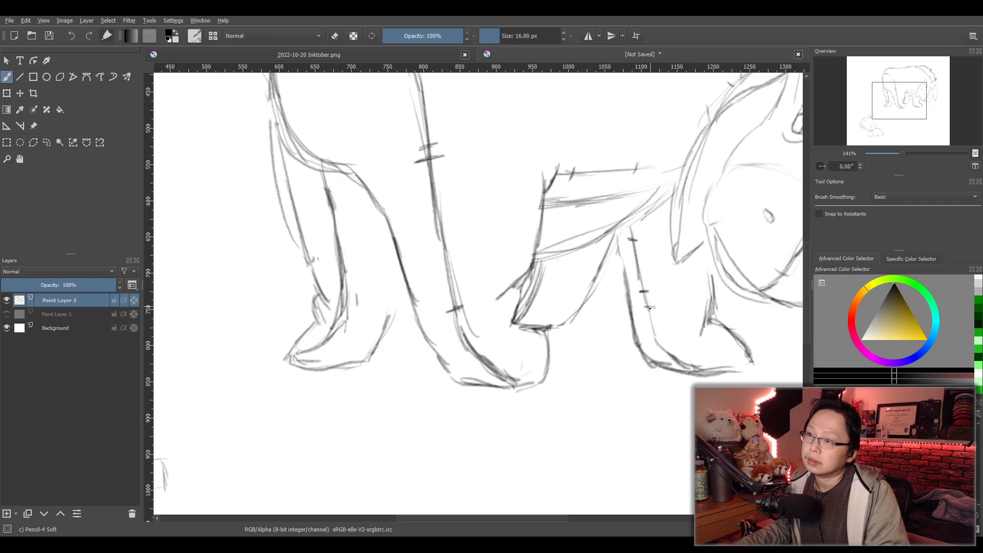
left_click_drag(641, 297, 650, 295)
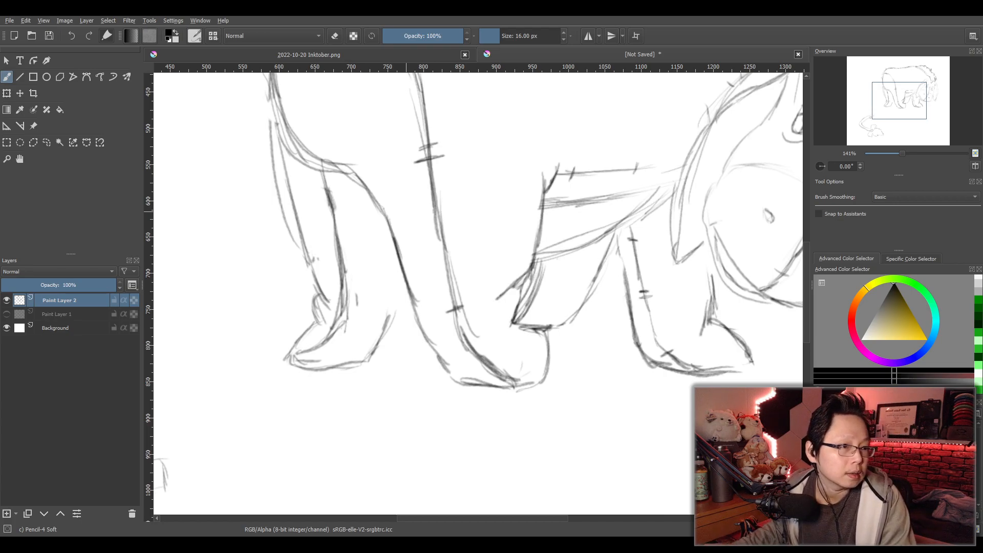
- Erase the face seam's stitches between the eyes and atop the muzzle, and redraw the seam and marks there
scroll(627, 254, "down", 2)
scroll(627, 253, "up", 1)
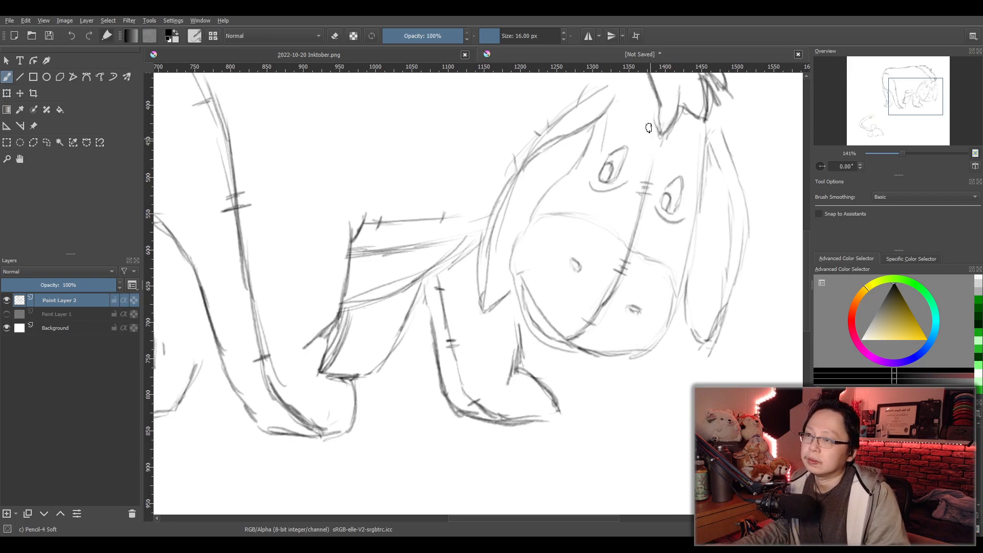
key("e")
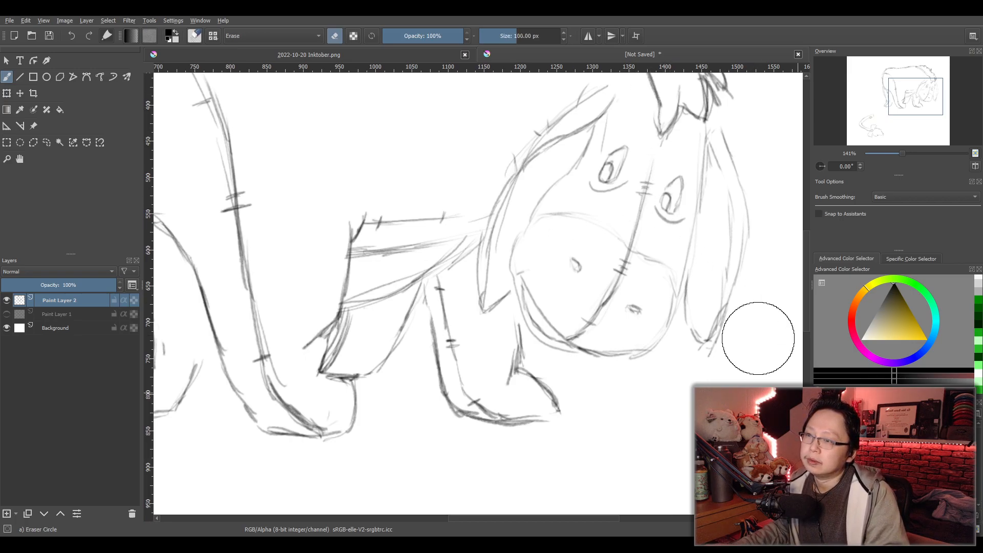
left_click_drag(643, 193, 649, 191)
left_click_drag(628, 268, 624, 266)
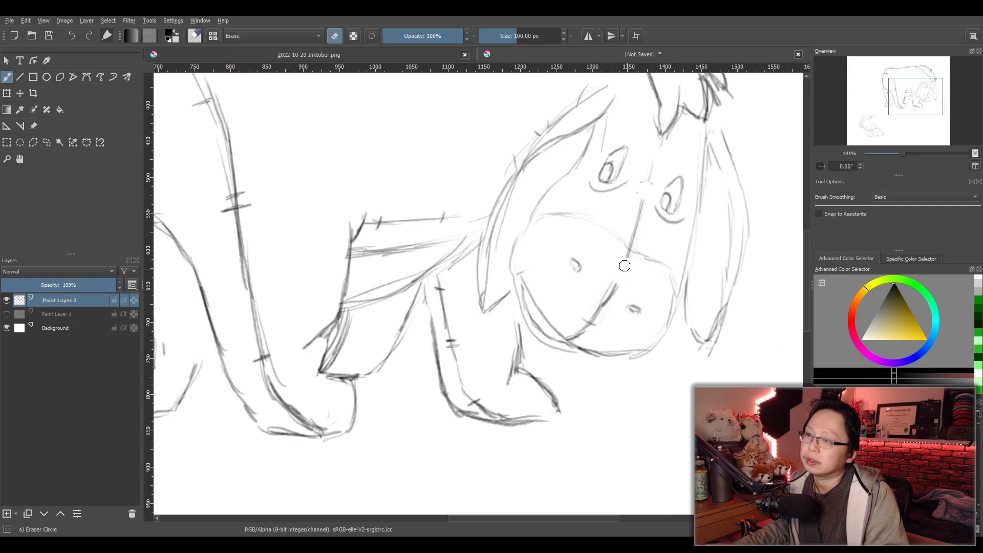
key("e")
left_click(842, 445)
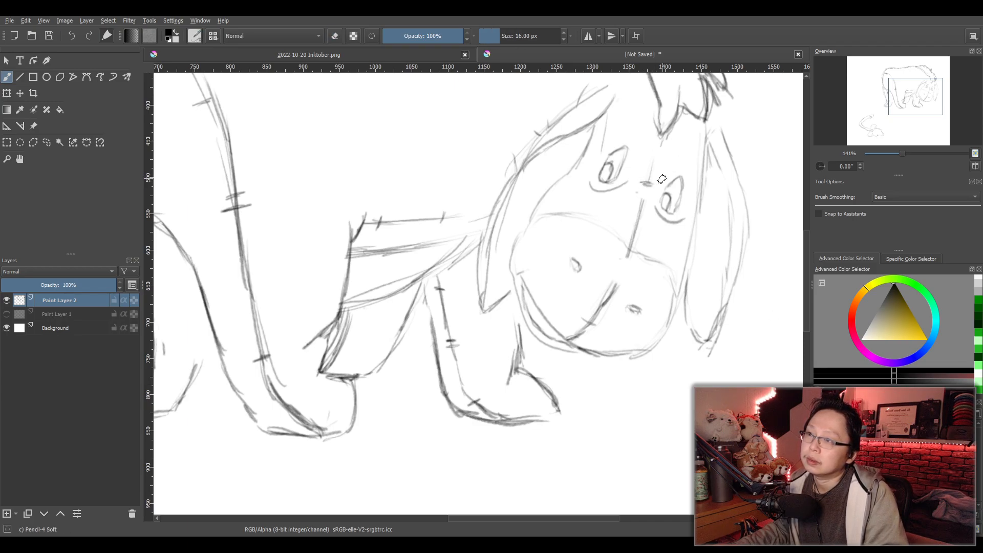
left_click_drag(654, 163, 634, 225)
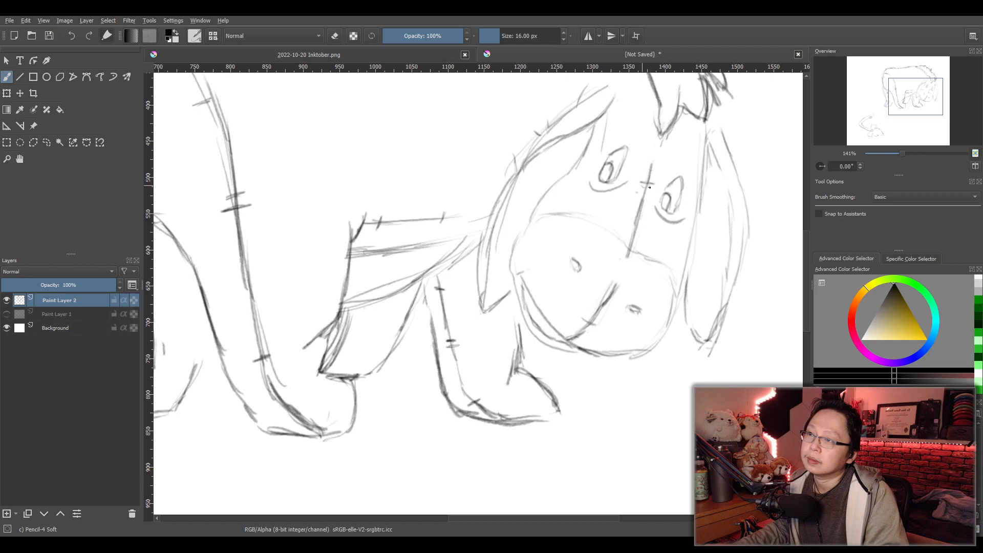
left_click_drag(631, 250, 618, 283)
- Add stitch marks at the upper and lower parts of the far hind leg's inner edge, undoing an unwanted mark
scroll(619, 280, "down", 2)
scroll(625, 309, "up", 2)
scroll(563, 312, "up", 1)
left_click_drag(506, 337, 553, 311)
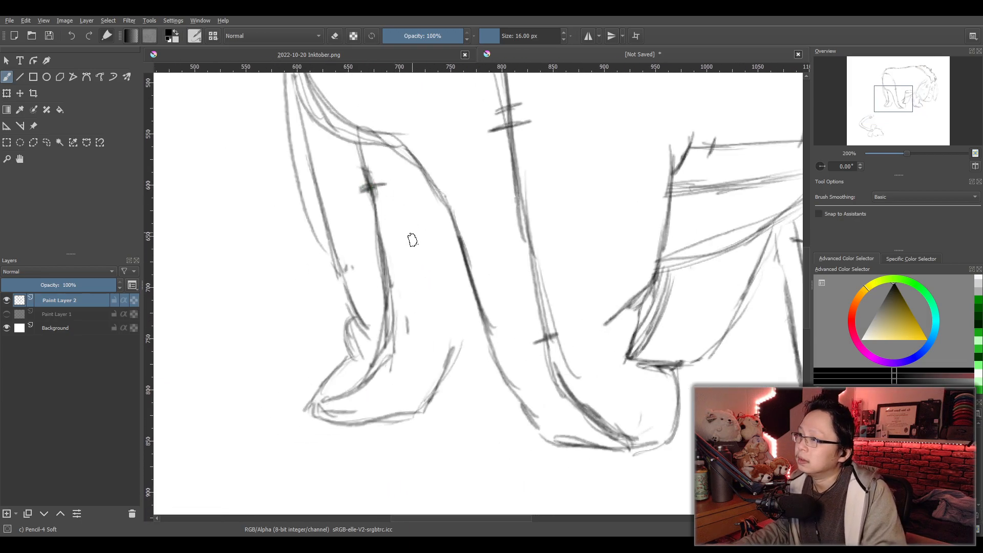
left_click_drag(362, 184, 385, 181)
mouse_move(375, 276)
left_mouse_down()
mouse_move(400, 272)
mouse_move(398, 282)
left_mouse_up()
key("ctrl+z")
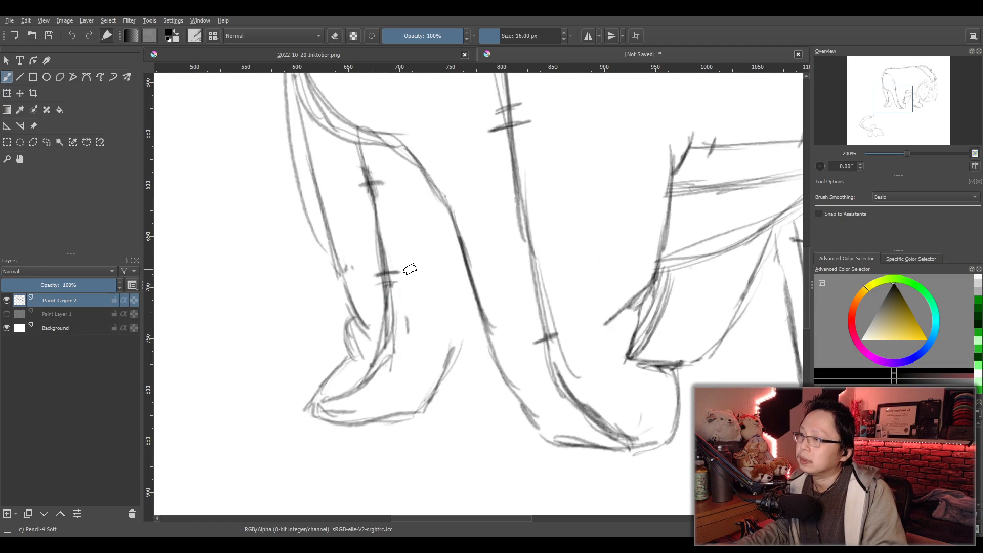
- Erase the partly hidden far front leg behind the near hind foot and redraw it shorter with a flat base
key("1")
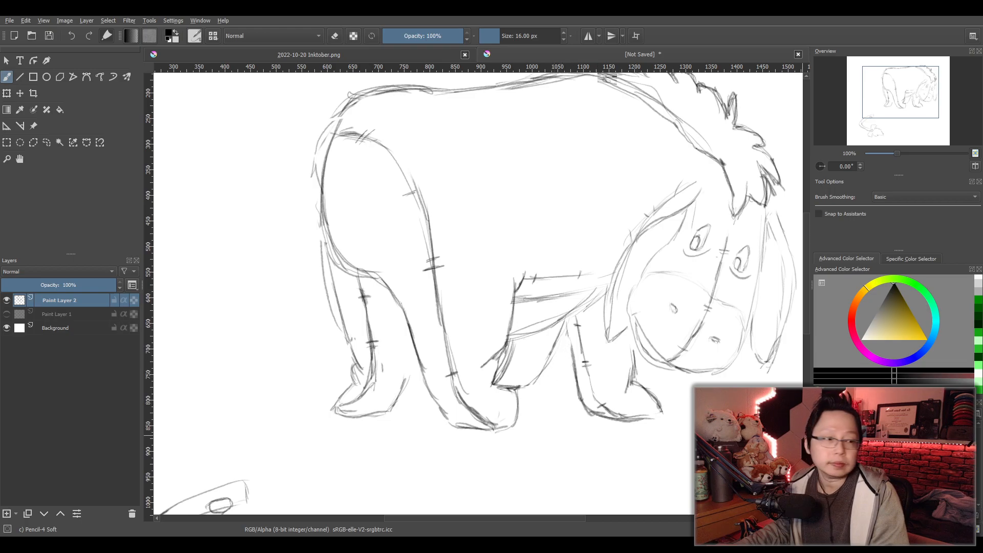
key("slash")
mouse_move(536, 388)
left_mouse_down()
mouse_move(504, 381)
mouse_move(512, 347)
mouse_move(542, 345)
mouse_move(542, 370)
mouse_move(562, 325)
left_mouse_up()
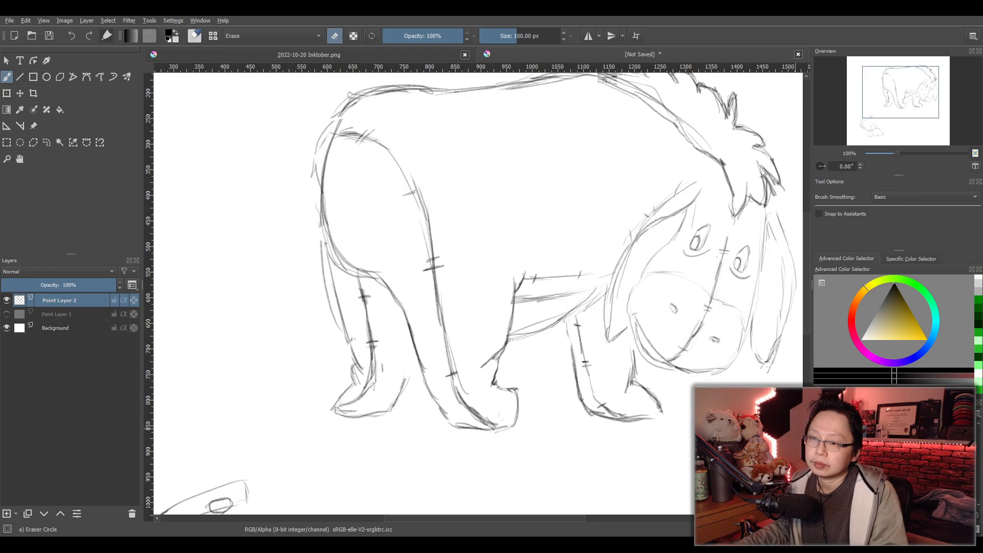
key("slash")
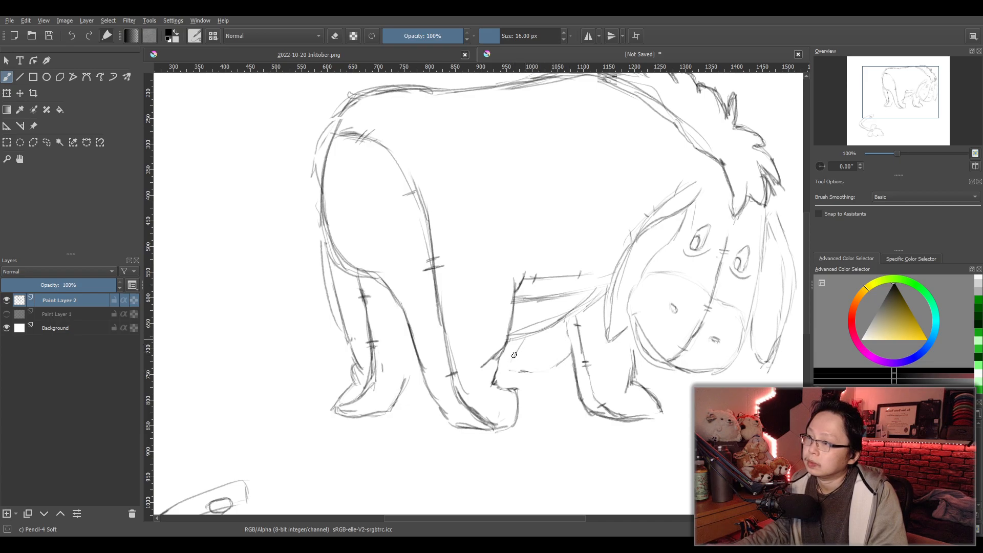
mouse_move(511, 374)
left_mouse_down()
mouse_move(550, 370)
mouse_move(521, 347)
left_mouse_up()
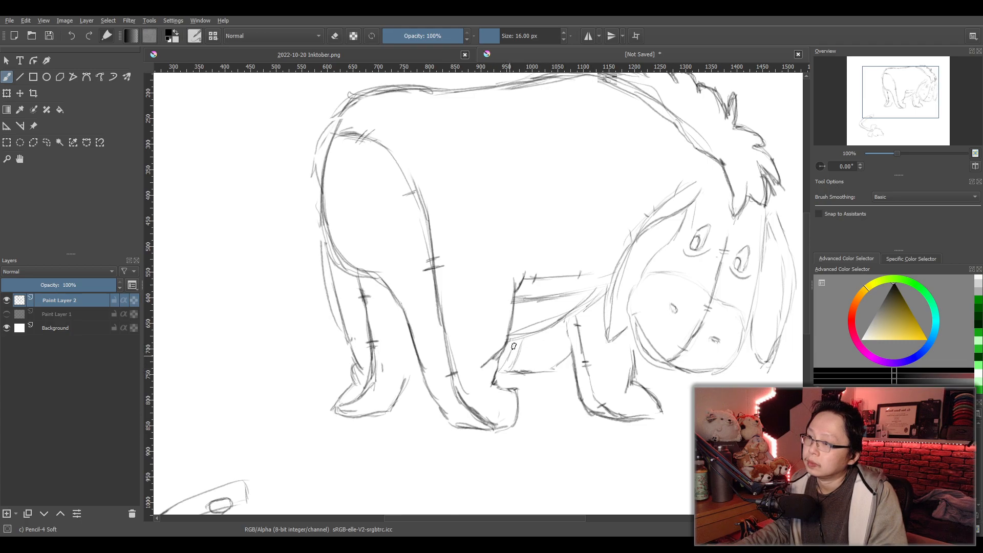
left_click_drag(525, 333, 513, 367)
left_click_drag(566, 336, 549, 367)
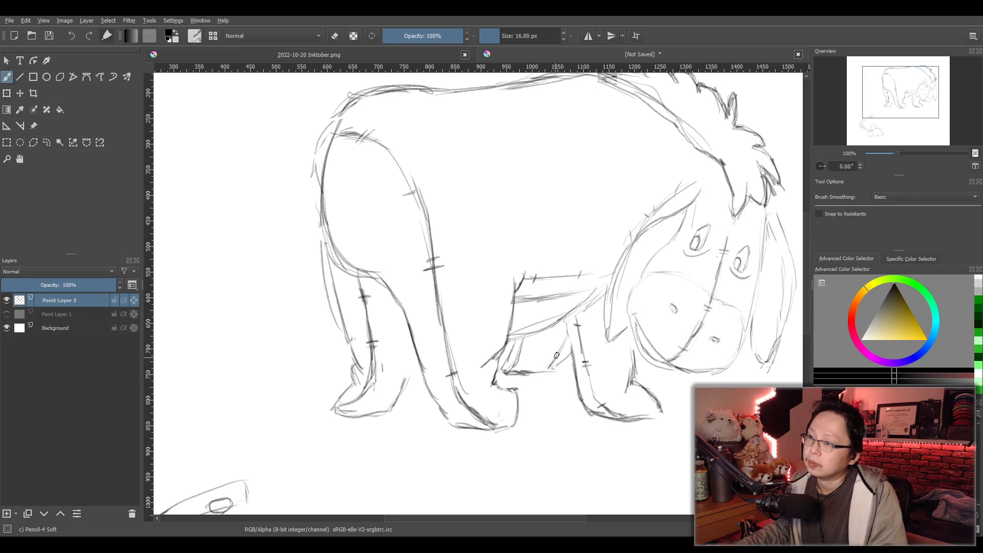
key("e")
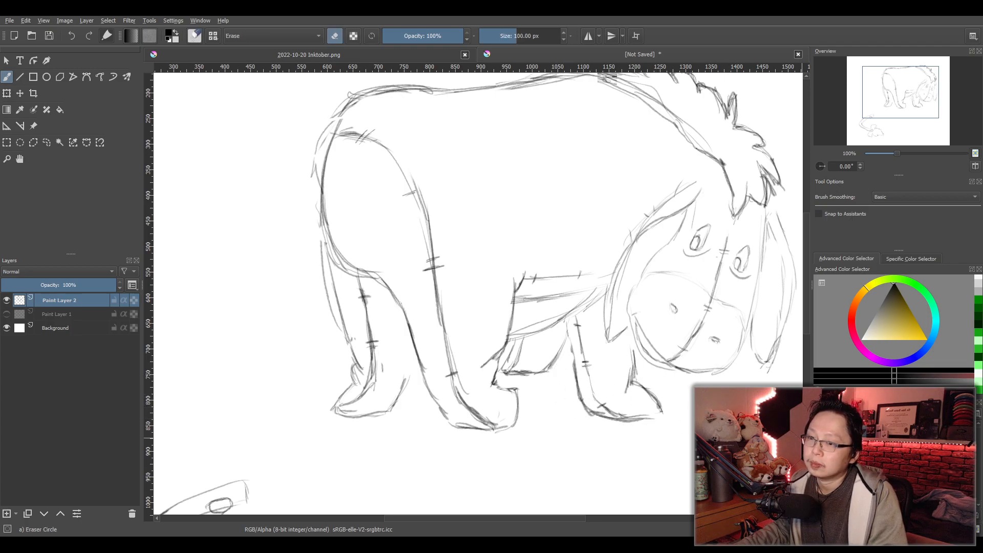
key("e")
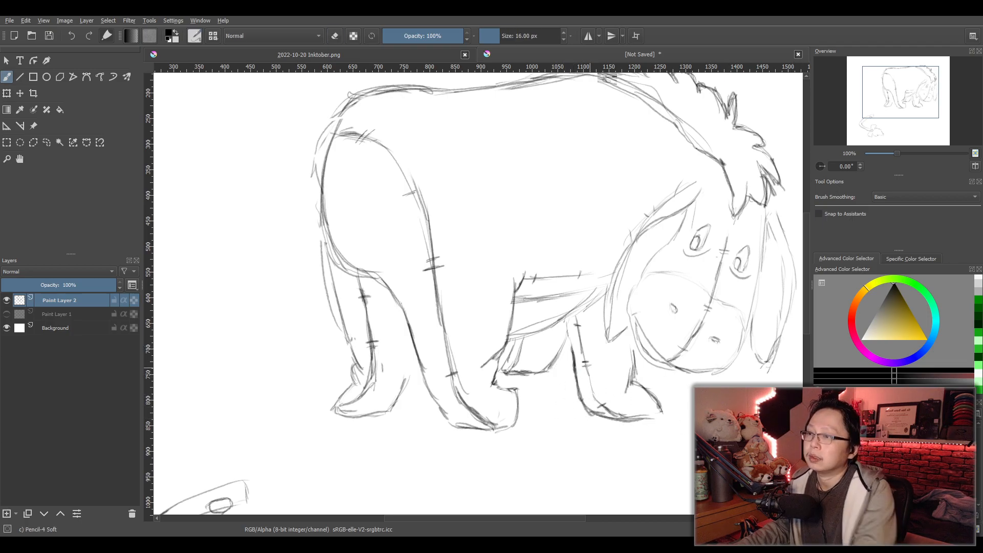
- Outline the lower parts of both hind legs with a freehand selection and stretch them slightly downward to lengthen them
scroll(610, 365, "down", 4)
scroll(612, 365, "up", 2)
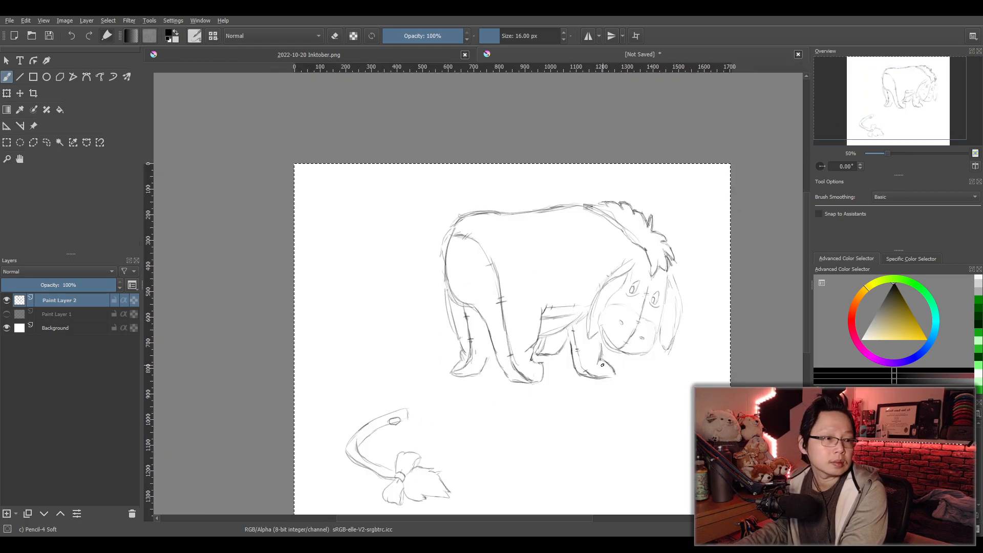
scroll(539, 396, "up", 2)
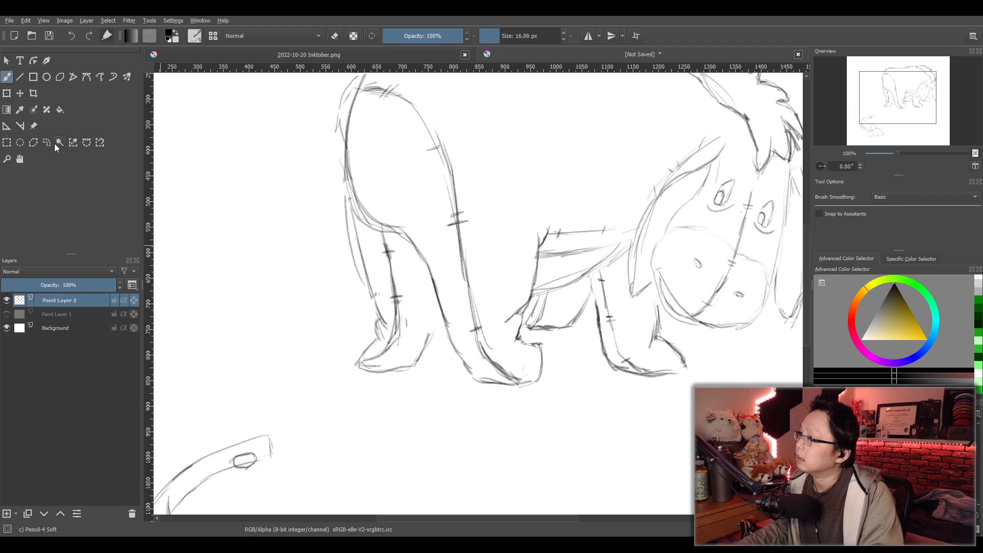
left_click_drag(528, 320, 546, 262)
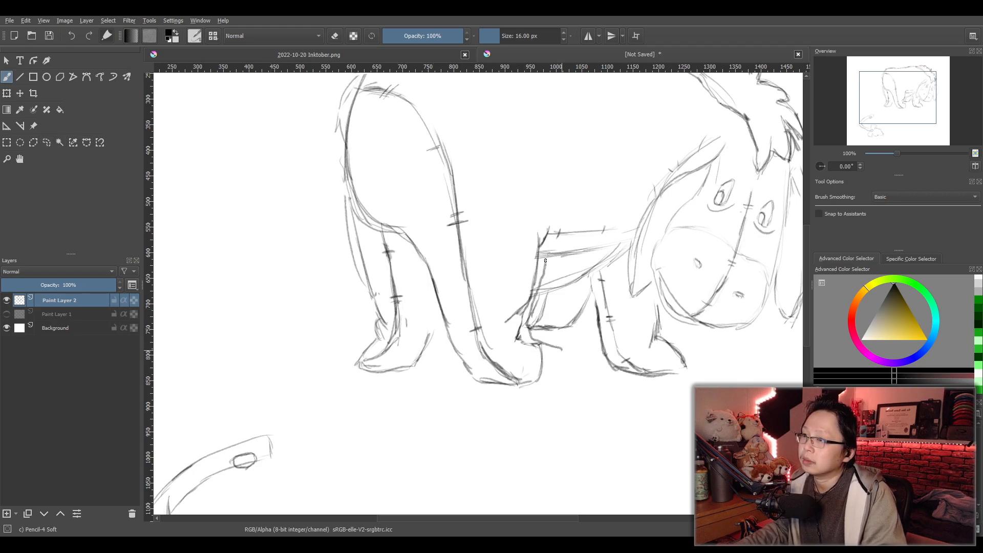
key("ctrl+z")
left_click(47, 142)
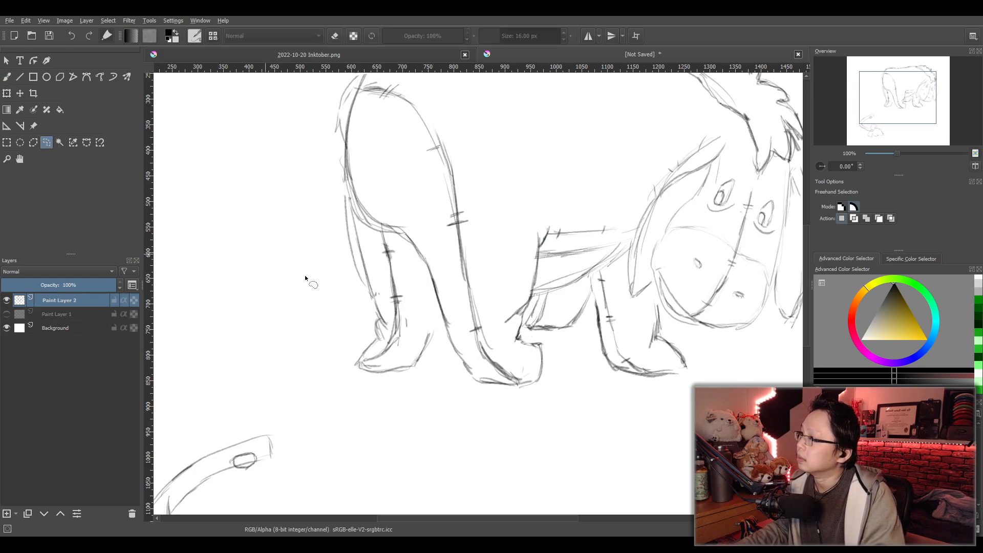
mouse_move(523, 322)
left_mouse_down()
mouse_move(542, 231)
mouse_move(366, 200)
mouse_move(320, 302)
mouse_move(409, 399)
mouse_move(532, 399)
mouse_move(551, 339)
left_mouse_up()
left_click(7, 93)
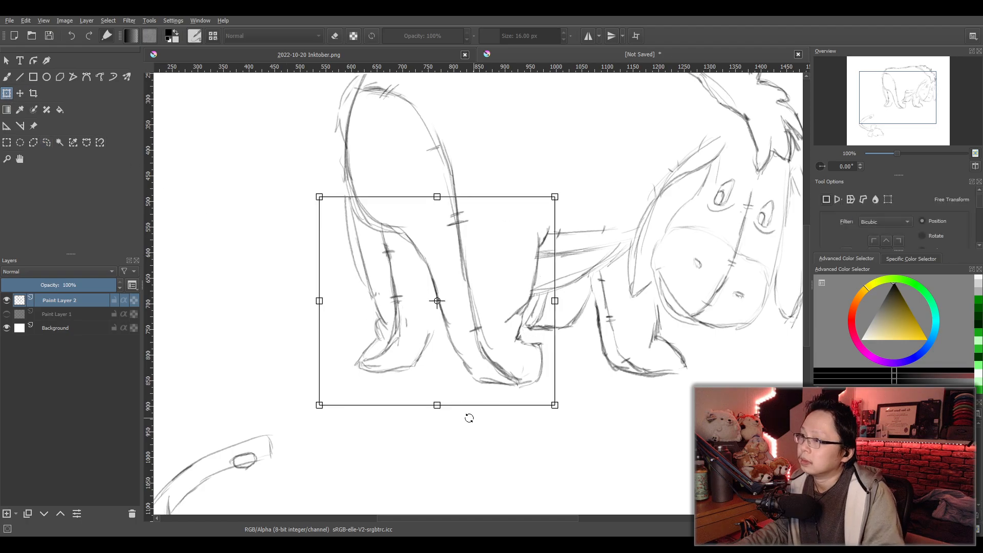
left_click_drag(438, 405, 437, 424)
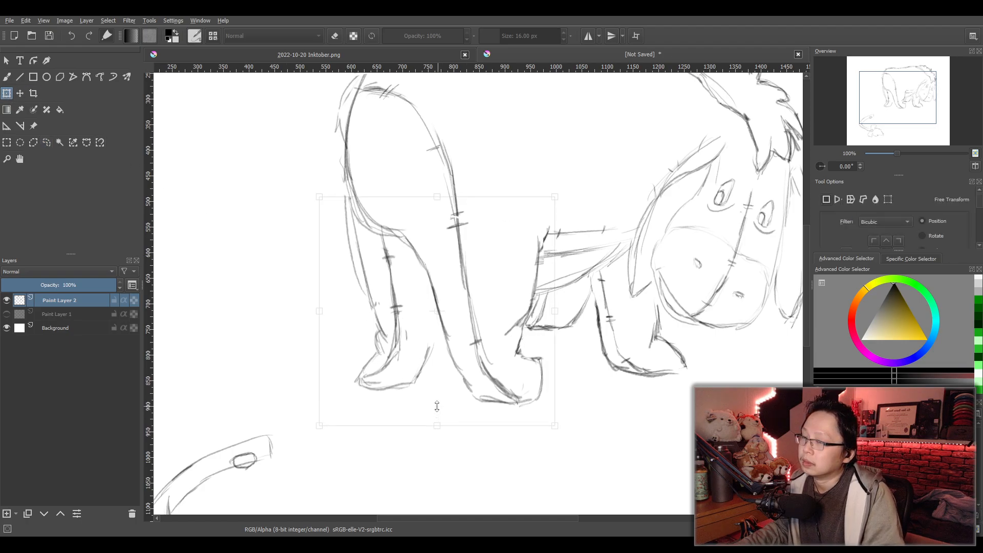
scroll(636, 348, "down", 3)
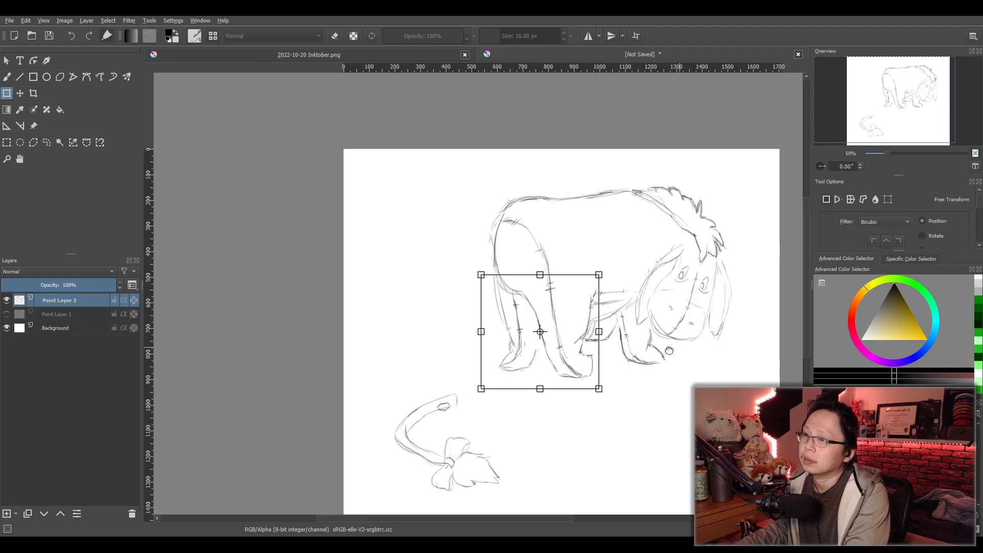
left_click_drag(636, 349, 623, 354)
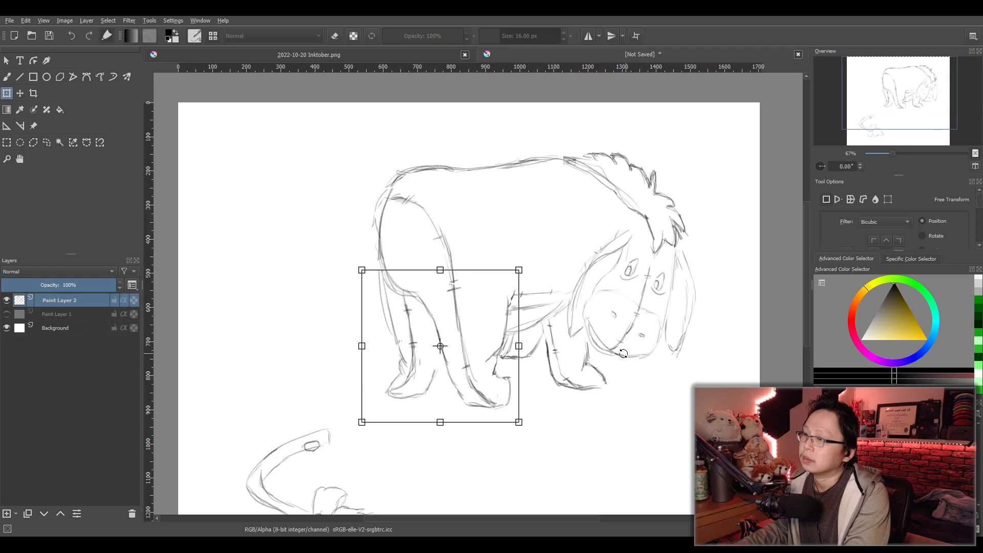
left_click(6, 77)
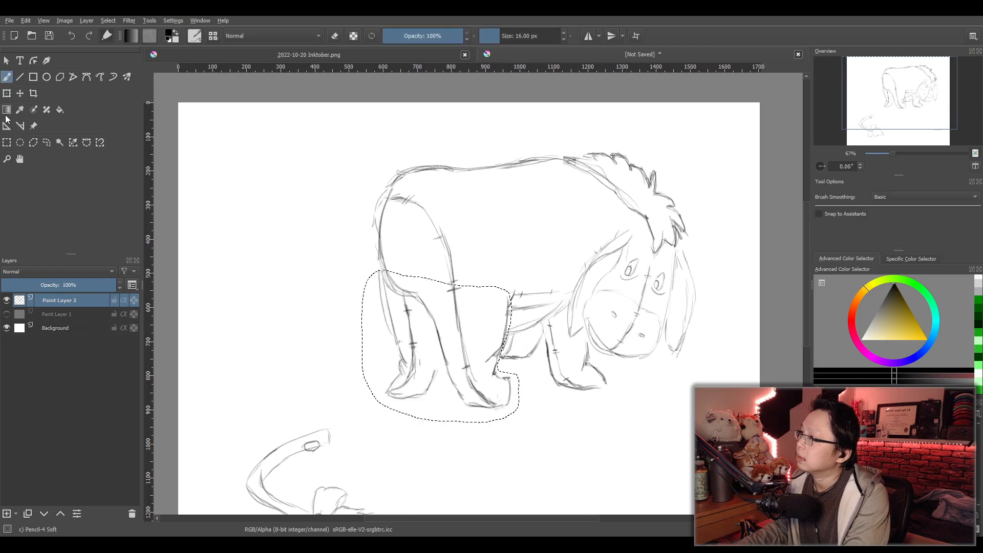
- Replace the leg selection with a large rectangular selection enclosing the whole animal and its tail
left_click(7, 142)
scroll(267, 181, "down", 3)
left_click_drag(243, 153, 524, 397)
left_click_drag(431, 311, 557, 341)
scroll(511, 323, "up", 1)
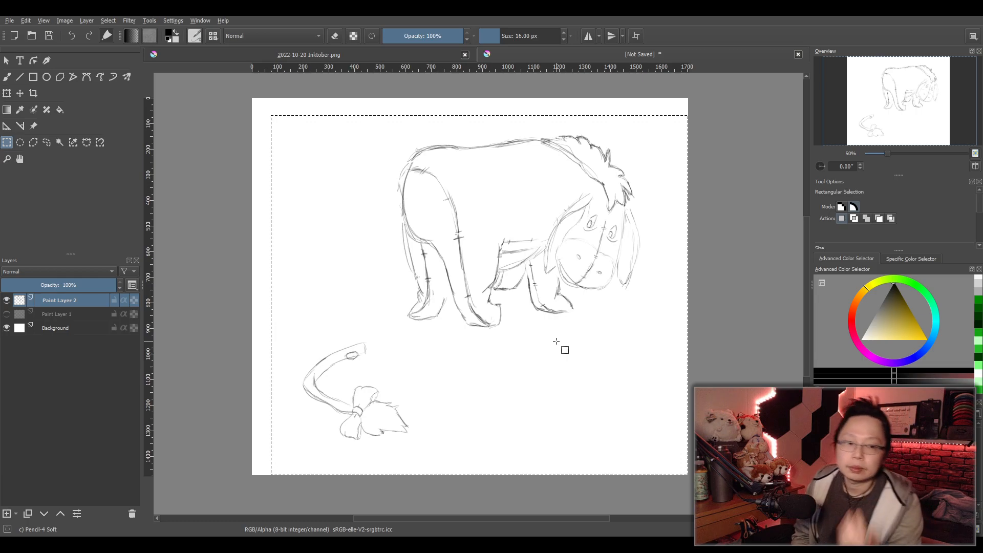
- Add a new paint layer above the sketch and set the sketch layer's opacity to 50%
left_click(7, 514)
left_click(66, 315)
left_click_drag(65, 286, 59, 288)
- Make the new empty layer active and switch to the freehand brush for tracing the head
scroll(621, 313, "up", 2)
left_click_drag(554, 328, 575, 371)
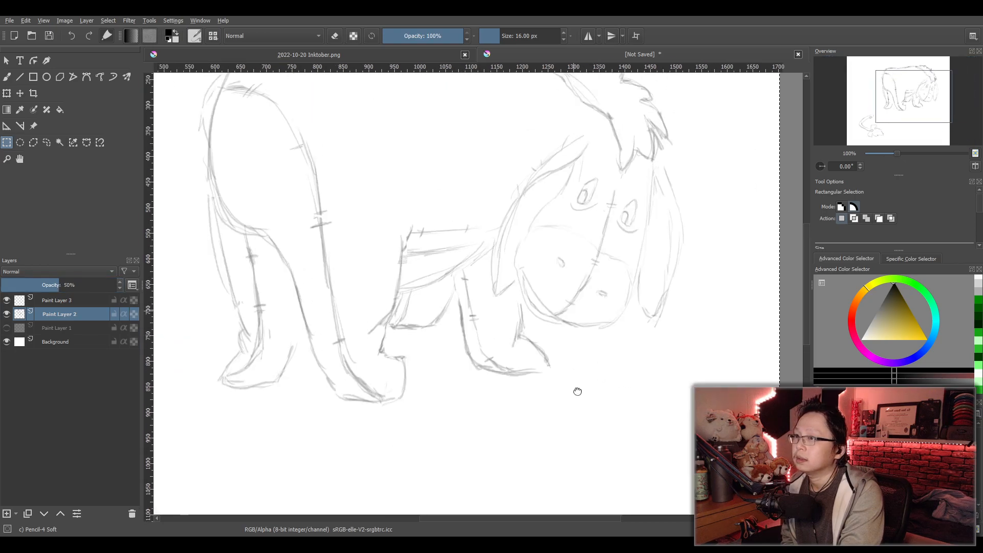
scroll(575, 371, "up", 1)
left_click_drag(564, 212, 602, 369)
left_click_drag(526, 301, 613, 377)
scroll(573, 349, "down", 1)
left_click_drag(688, 428, 519, 365)
scroll(521, 338, "up", 1)
scroll(514, 354, "up", 1)
scroll(519, 365, "up", 1)
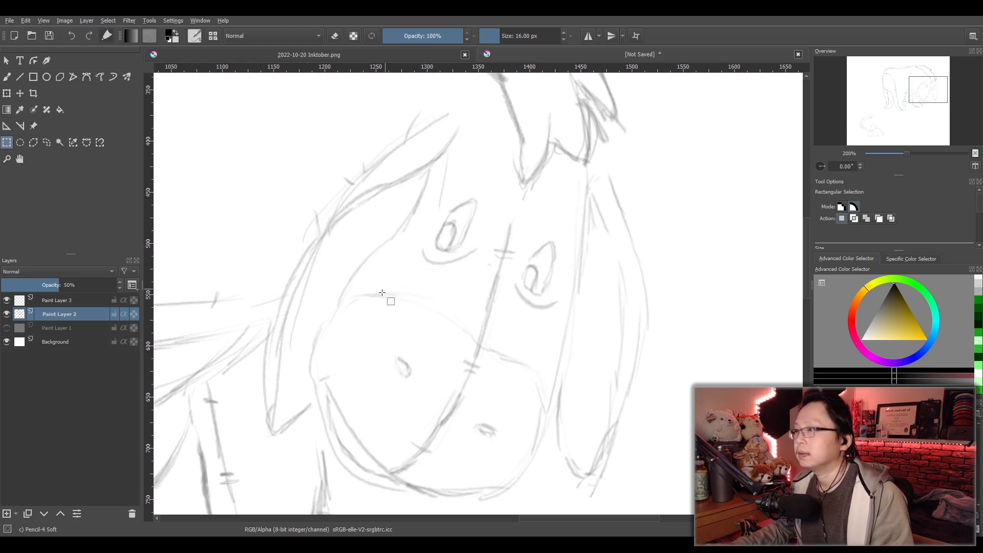
key("b")
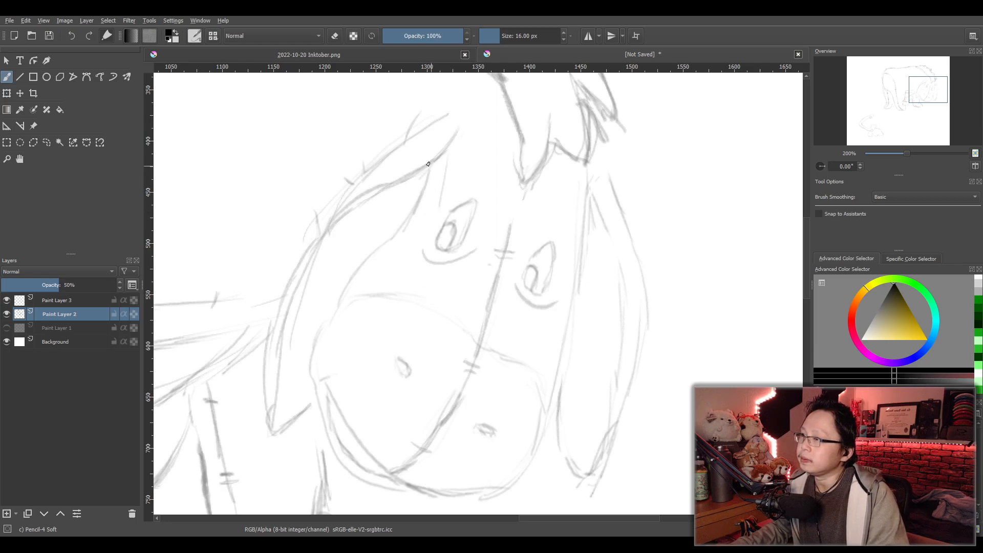
left_click(66, 300)
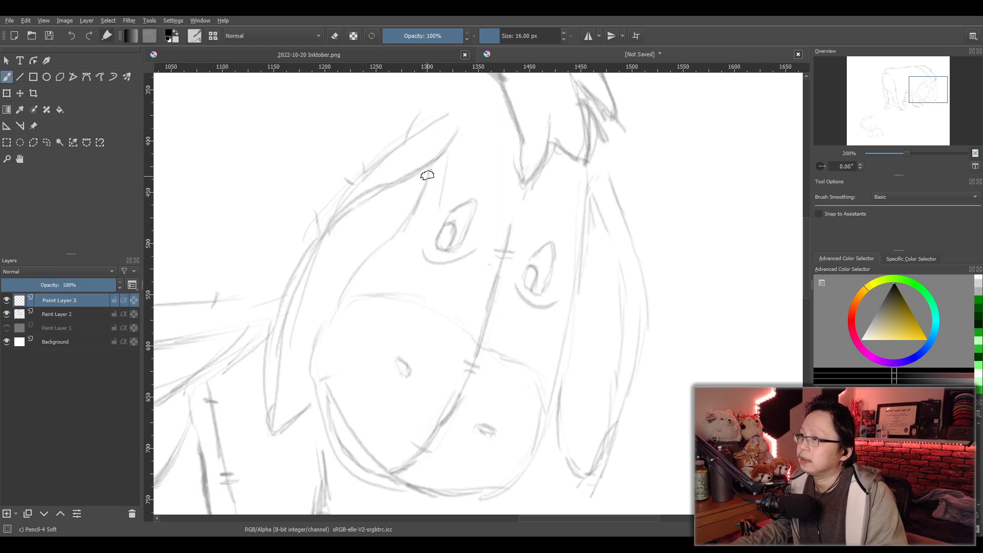
left_click_drag(429, 170, 392, 240)
key("ctrl+z")
key("ctrl+z")
mouse_move(430, 169)
left_mouse_down()
mouse_move(394, 234)
mouse_move(416, 215)
mouse_move(344, 282)
left_mouse_up()
left_click_drag(369, 258, 325, 338)
key("ctrl+z")
key("ctrl+z")
key("ctrl+z")
key("ctrl+z")
key("ctrl+z")
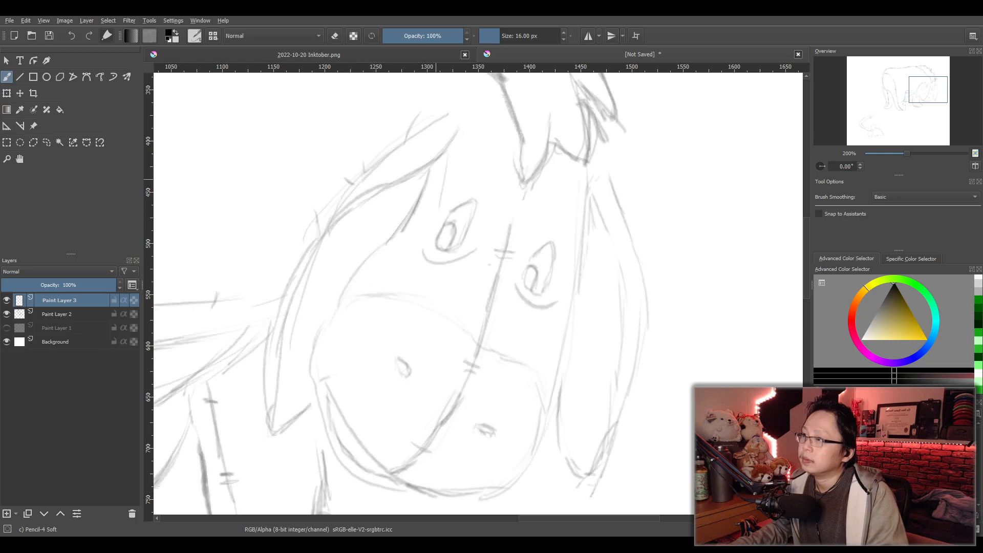
left_click_drag(429, 169, 404, 224)
key("ctrl+z")
left_click_drag(429, 169, 374, 267)
key("ctrl+z")
mouse_move(406, 223)
left_mouse_down()
mouse_move(324, 325)
mouse_move(313, 354)
mouse_move(315, 382)
left_mouse_up()
key("ctrl+z")
key("ctrl+z")
mouse_move(324, 326)
left_mouse_down()
mouse_move(315, 377)
mouse_move(335, 451)
left_mouse_up()
key("ctrl+z")
key("ctrl+z")
left_click_drag(323, 328, 303, 373)
mouse_move(328, 320)
left_mouse_down()
mouse_move(324, 396)
mouse_move(309, 374)
mouse_move(332, 450)
mouse_move(326, 442)
mouse_move(412, 497)
left_mouse_up()
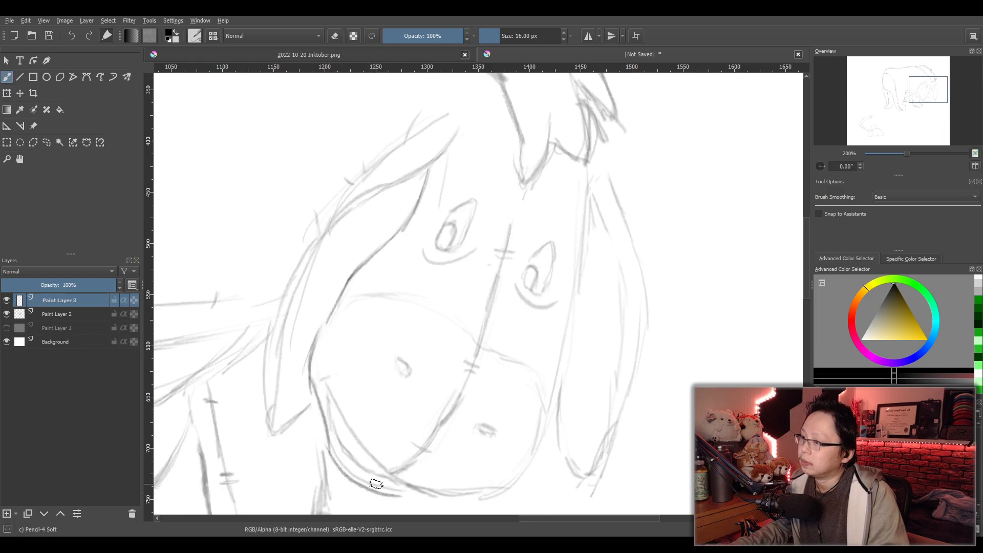
key("ctrl+z")
left_click_drag(331, 449, 401, 493)
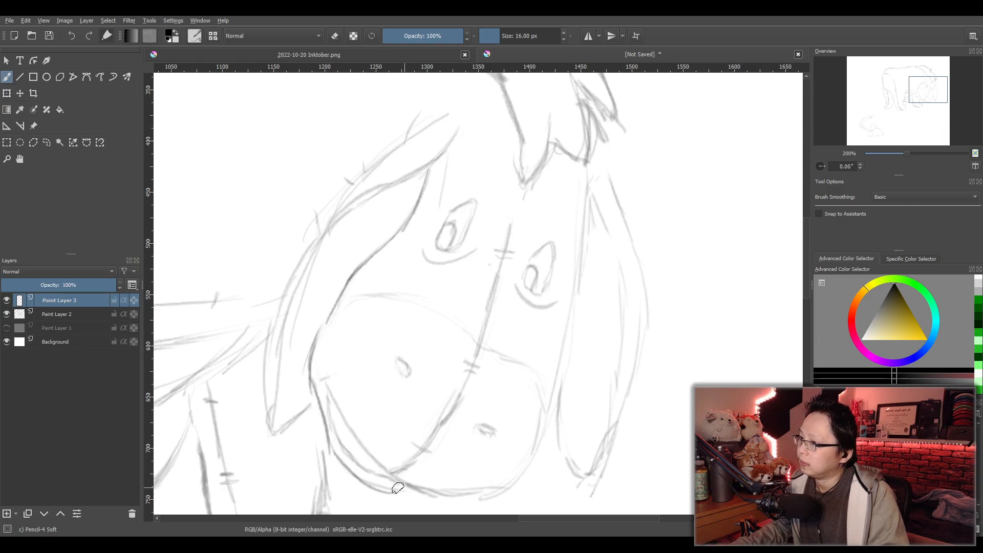
left_click_drag(336, 405, 377, 472)
mouse_move(335, 403)
left_mouse_down()
mouse_move(369, 455)
mouse_move(408, 475)
left_mouse_up()
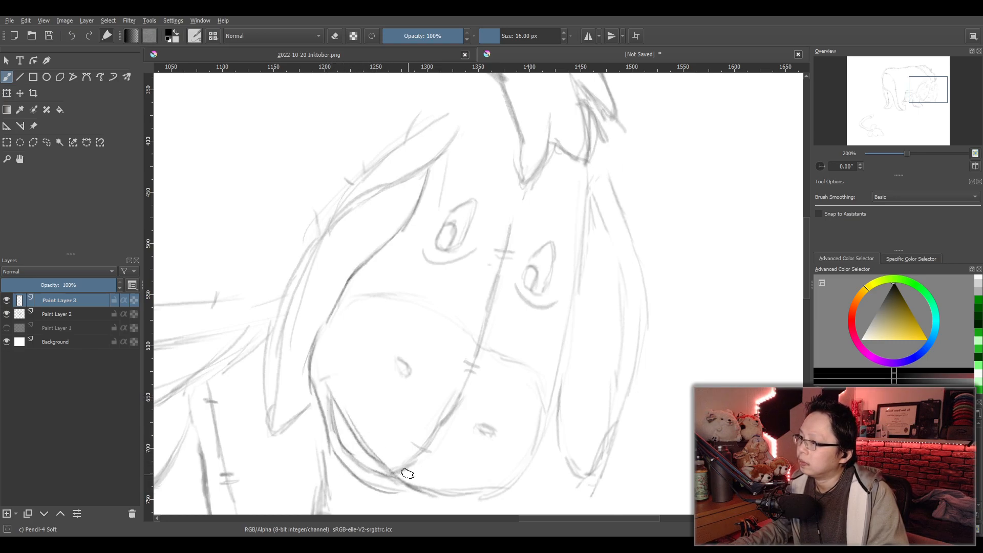
key("ctrl+z")
key("ctrl+z")
key("ctrl+z")
key("ctrl+z")
key("ctrl+z")
key("ctrl+z")
key("ctrl+z")
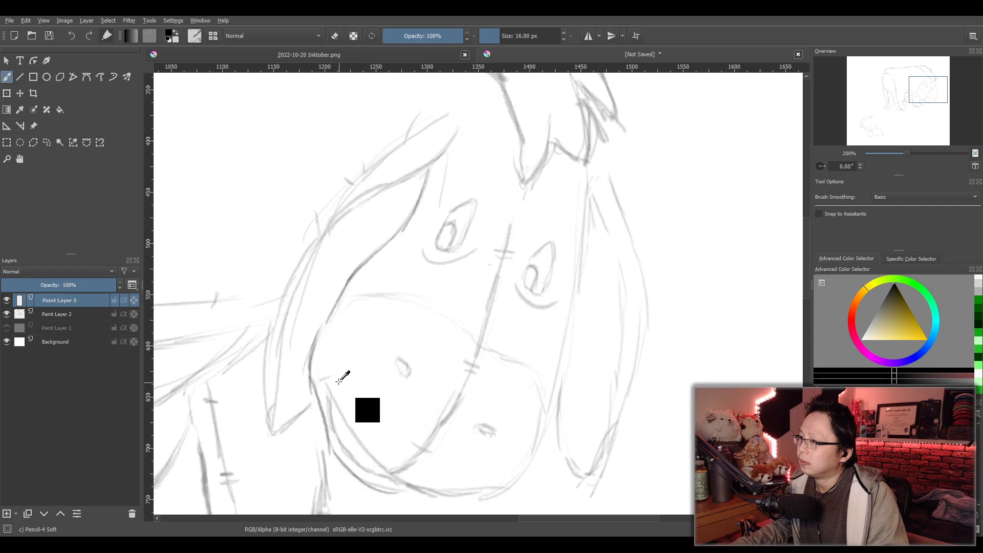
key("ctrl+z")
key("ctrl+z")
key("ctrl+z")
key("ctrl+z")
key("ctrl+z")
key("ctrl+z")
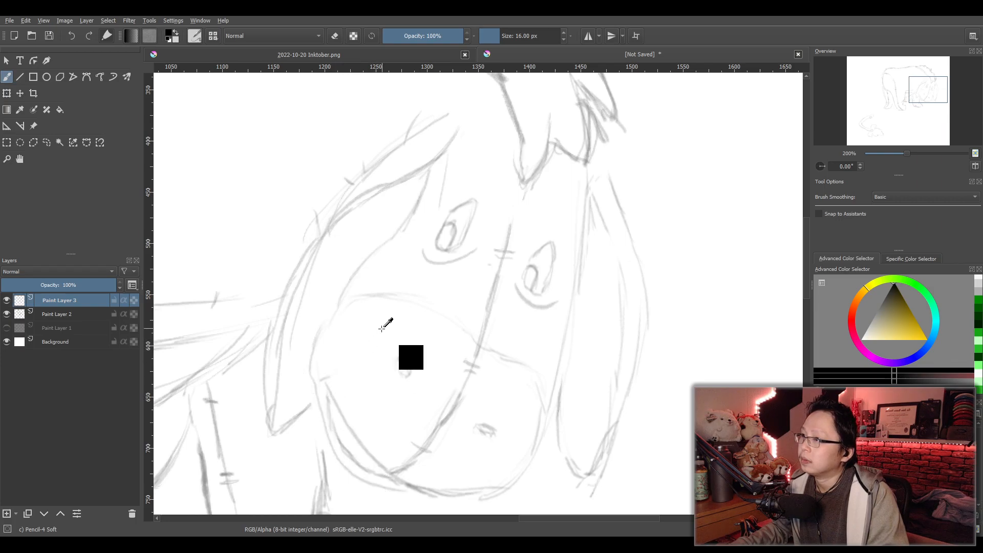
- Trace the side of the face from the near ear's base down past the cheek to the chin
mouse_move(459, 341)
left_mouse_down()
mouse_move(494, 286)
mouse_move(474, 281)
mouse_move(454, 324)
left_mouse_up()
scroll(491, 287, "up", 1)
scroll(479, 285, "down", 2)
scroll(478, 285, "up", 1)
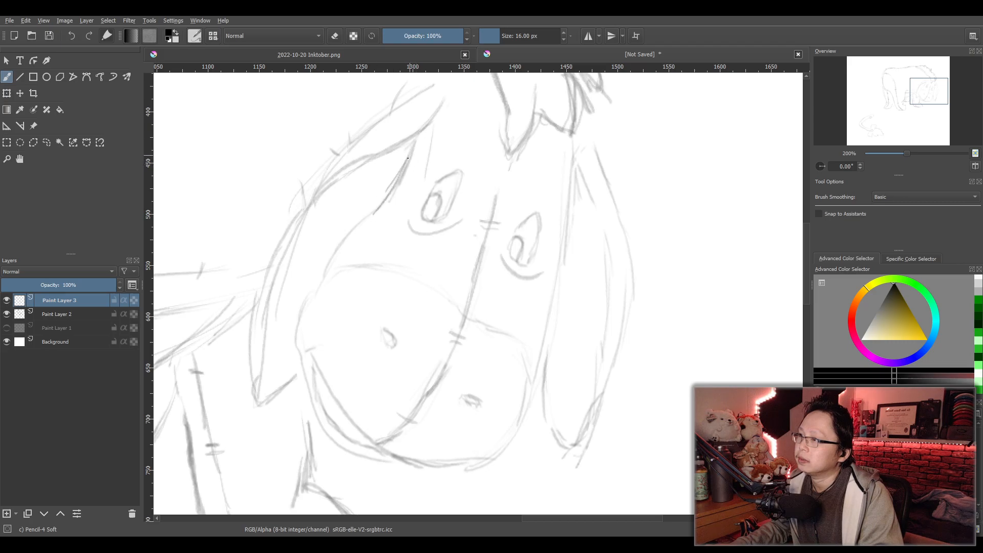
mouse_move(389, 197)
left_mouse_down()
mouse_move(326, 268)
mouse_move(300, 351)
left_mouse_up()
mouse_move(314, 307)
left_mouse_down()
mouse_move(296, 362)
mouse_move(336, 440)
mouse_move(408, 462)
left_mouse_up()
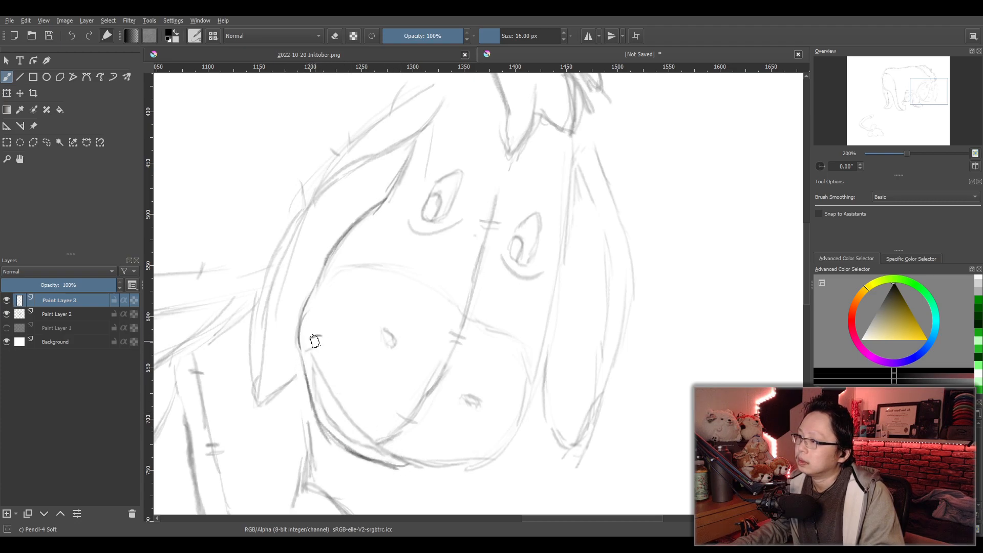
- Trace the mouth line, the muzzle's underside and far side, and the curved line across the muzzle's top
mouse_move(313, 338)
left_mouse_down()
mouse_move(340, 433)
mouse_move(359, 443)
mouse_move(387, 431)
left_mouse_up()
mouse_move(315, 343)
left_mouse_down()
mouse_move(324, 382)
mouse_move(389, 456)
mouse_move(485, 463)
mouse_move(517, 434)
left_mouse_up()
mouse_move(526, 344)
left_mouse_down()
mouse_move(521, 431)
mouse_move(509, 338)
mouse_move(452, 310)
mouse_move(410, 272)
mouse_move(321, 276)
mouse_move(378, 263)
left_mouse_up()
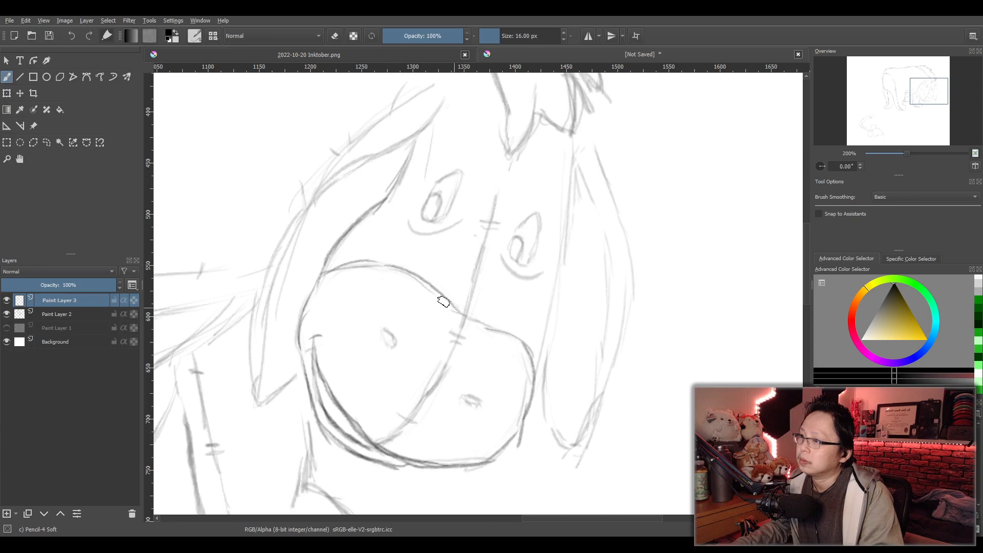
- Trace the center face seam from between the eyes to the mouth, with its stitch marks
mouse_move(495, 196)
left_mouse_down()
mouse_move(451, 356)
mouse_move(408, 421)
mouse_move(377, 442)
left_mouse_up()
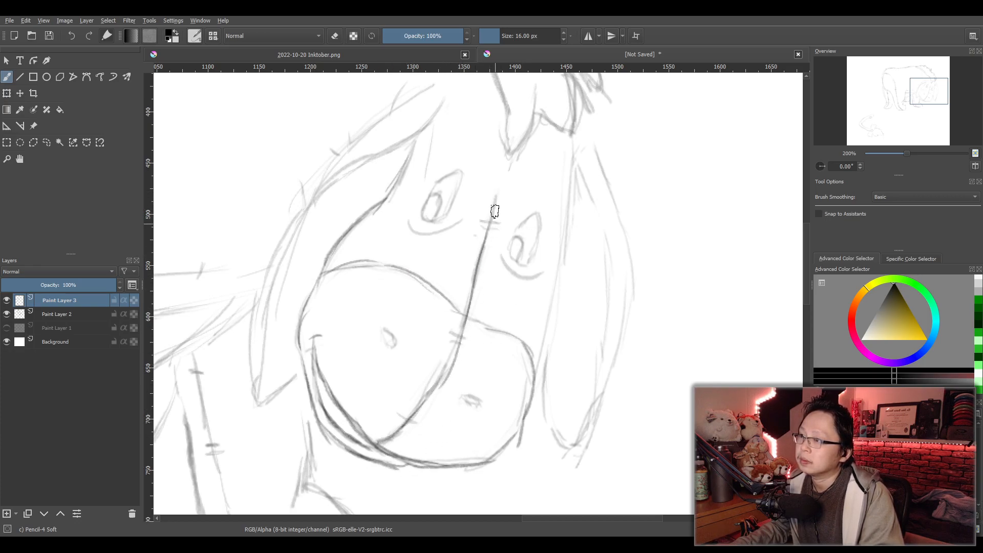
left_click_drag(449, 334, 464, 338)
left_click_drag(450, 340, 463, 344)
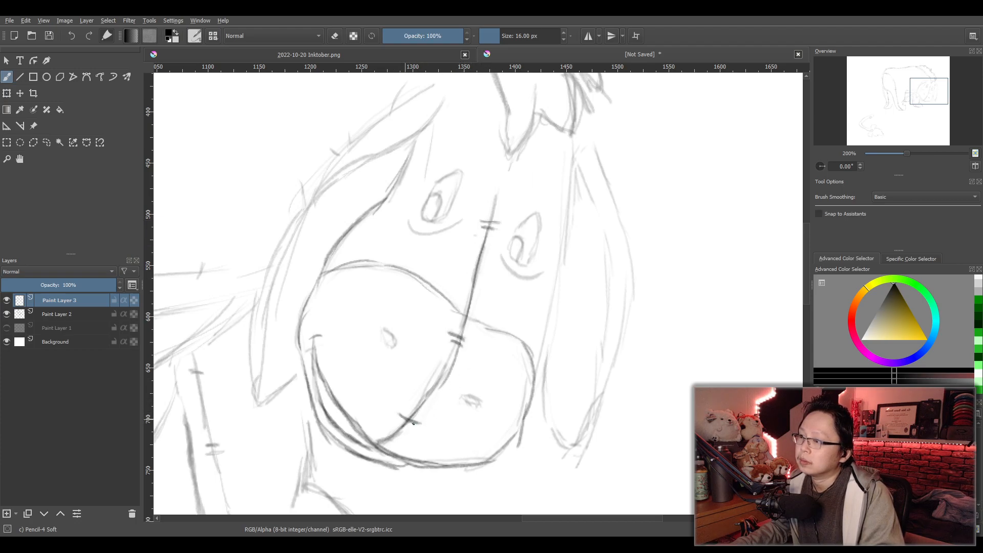
- Trace both nostrils and both eyes, including the curved lines beneath the eyes
left_click_drag(461, 394, 480, 408)
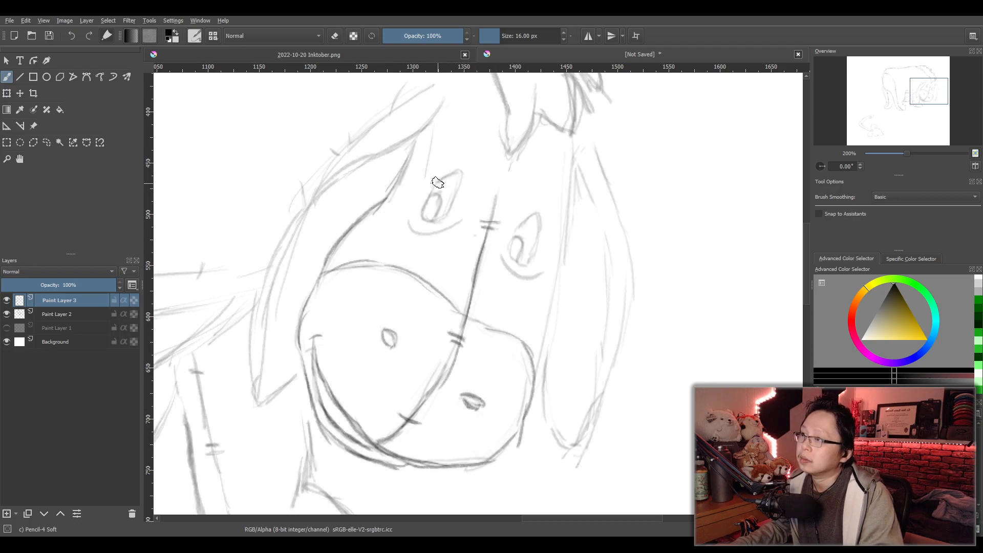
mouse_move(453, 175)
left_mouse_down()
mouse_move(442, 214)
mouse_move(437, 187)
mouse_move(429, 215)
mouse_move(437, 217)
mouse_move(433, 196)
left_mouse_up()
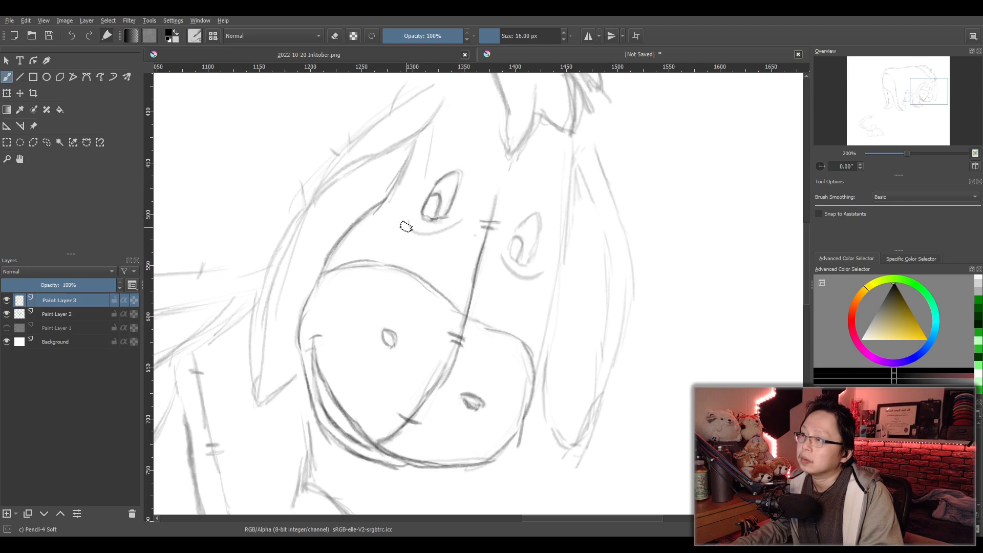
left_click_drag(420, 232, 461, 222)
mouse_move(527, 222)
left_mouse_down()
mouse_move(540, 220)
mouse_move(529, 261)
mouse_move(513, 256)
mouse_move(527, 261)
left_mouse_up()
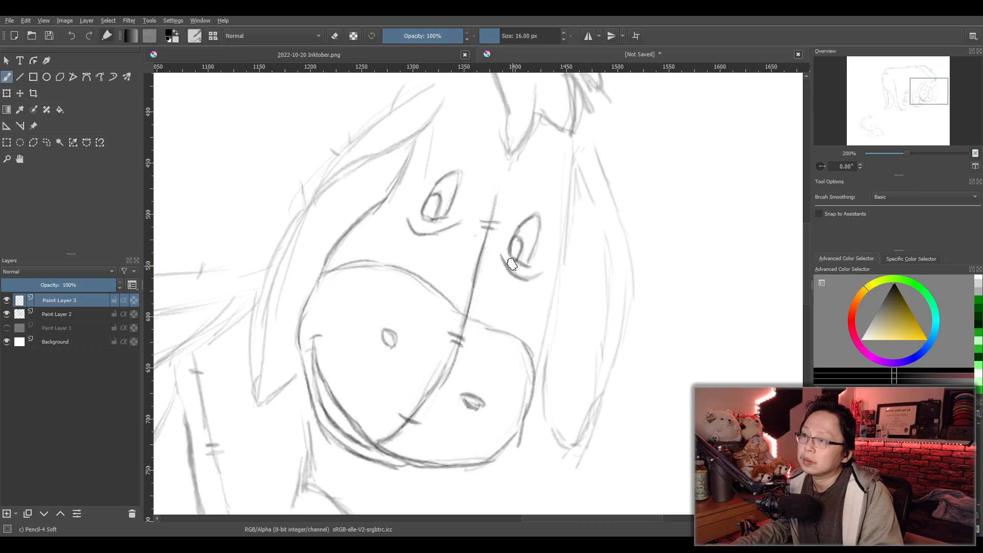
mouse_move(502, 257)
left_mouse_down()
mouse_move(542, 272)
mouse_move(502, 275)
mouse_move(504, 290)
mouse_move(497, 281)
left_mouse_up()
- Trace the far ear: its inner edge beside the face, the folded top, the outer edges and the rounded lower end
scroll(536, 231, "down", 1)
scroll(507, 296, "up", 1)
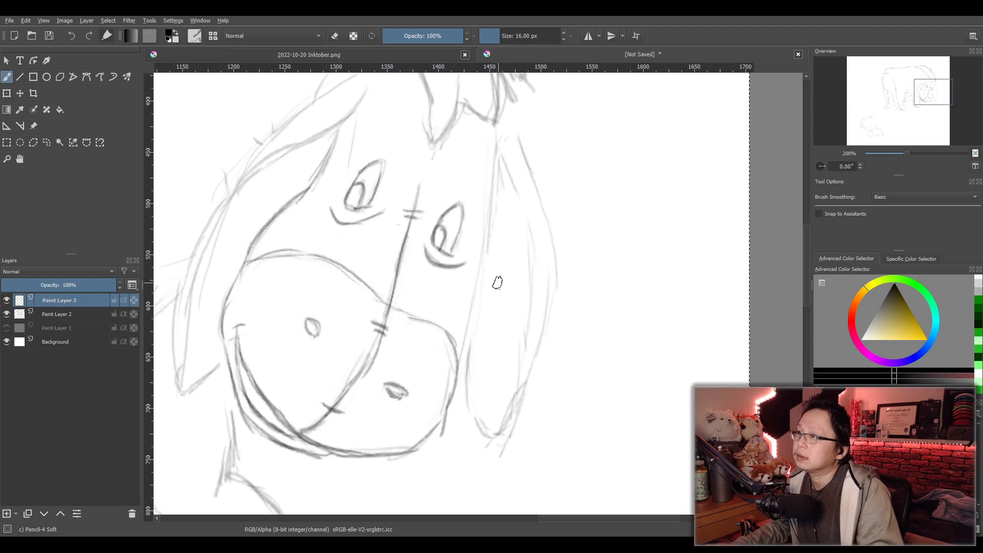
mouse_move(498, 127)
left_mouse_down()
mouse_move(465, 365)
mouse_move(497, 154)
mouse_move(474, 311)
left_mouse_up()
key("ctrl+z")
left_click_drag(482, 238, 465, 340)
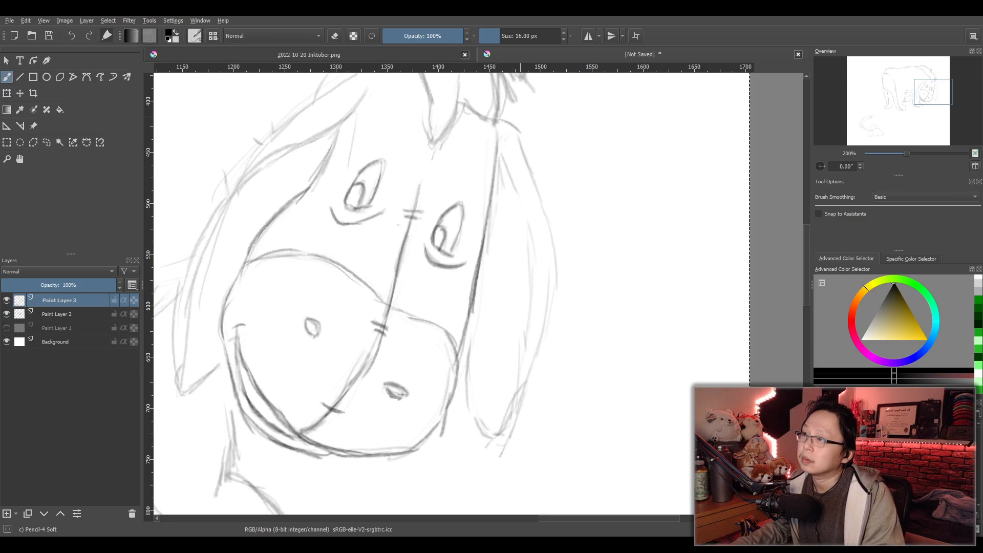
mouse_move(502, 121)
left_mouse_down()
mouse_move(515, 139)
mouse_move(522, 131)
mouse_move(534, 168)
mouse_move(515, 135)
mouse_move(544, 263)
left_mouse_up()
mouse_move(535, 178)
left_mouse_down()
mouse_move(546, 333)
mouse_move(504, 441)
left_mouse_up()
mouse_move(500, 159)
left_mouse_down()
mouse_move(527, 249)
mouse_move(518, 194)
mouse_move(530, 285)
mouse_move(531, 269)
mouse_move(509, 421)
left_mouse_up()
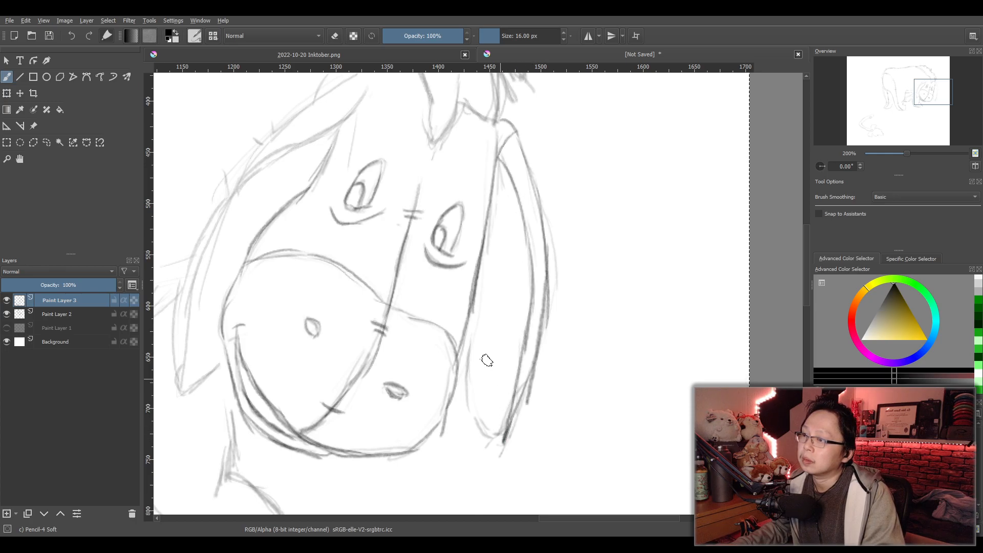
mouse_move(484, 265)
left_mouse_down()
mouse_move(466, 391)
mouse_move(468, 346)
mouse_move(490, 423)
left_mouse_up()
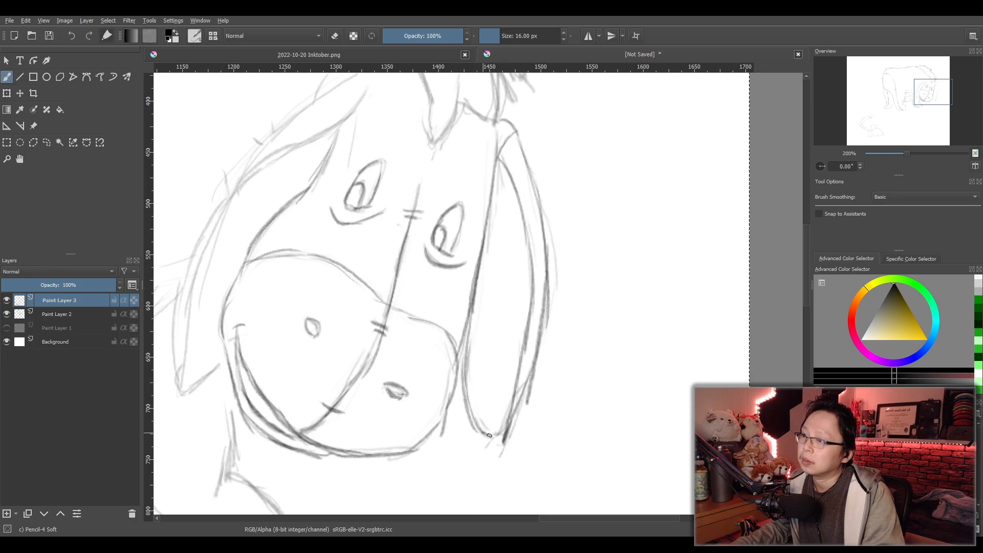
- Trace the folded upper part of the near ear, with both edges running from its base down to the fold
left_click_drag(325, 169, 446, 203)
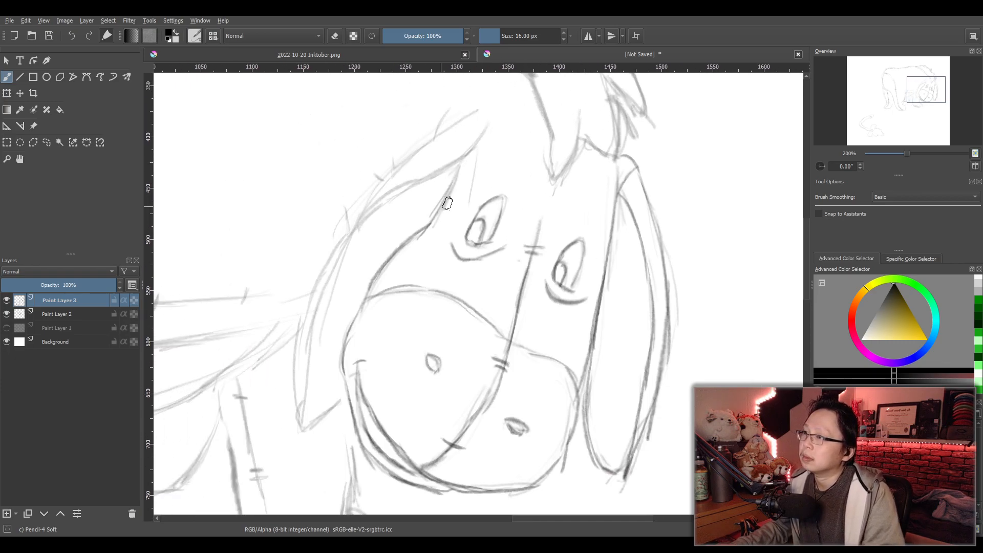
left_click_drag(488, 123, 439, 169)
key("ctrl+z")
left_click_drag(487, 122, 403, 194)
left_click_drag(465, 159, 364, 219)
left_click_drag(411, 189, 357, 225)
left_click_drag(474, 115, 358, 218)
key("ctrl+z")
mouse_move(477, 111)
left_mouse_down()
mouse_move(449, 124)
mouse_move(357, 220)
left_mouse_up()
- Trace the near ear's outer edge from the fold to the pointed tip and its lower edge, adding short stitch marks
left_click_drag(398, 168, 334, 286)
key("ctrl+z")
mouse_move(472, 118)
left_mouse_down()
mouse_move(359, 224)
mouse_move(334, 296)
left_mouse_up()
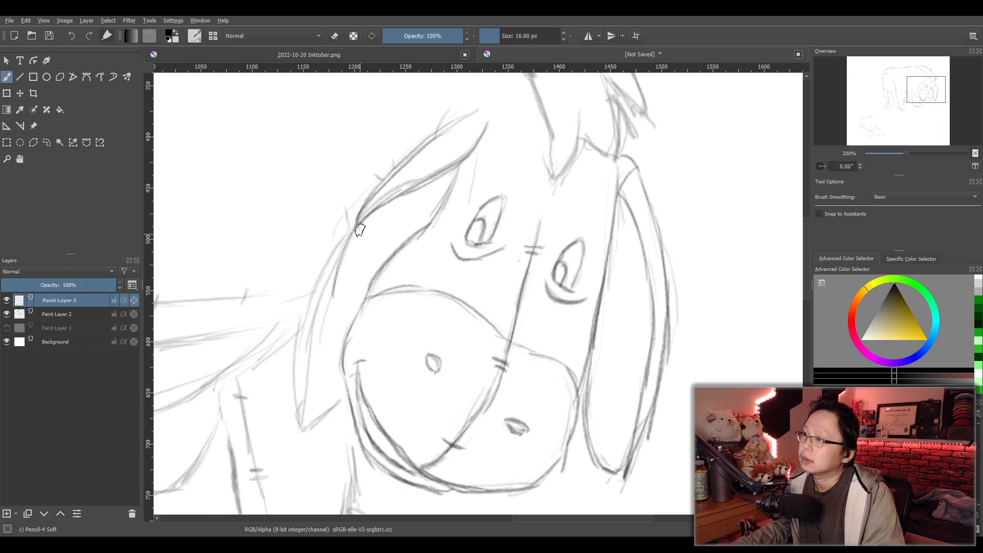
key("ctrl+z")
left_click_drag(360, 222, 325, 275)
key("ctrl+z")
left_click_drag(360, 223, 314, 311)
mouse_move(351, 239)
left_mouse_down()
mouse_move(299, 360)
mouse_move(317, 297)
mouse_move(300, 432)
left_mouse_up()
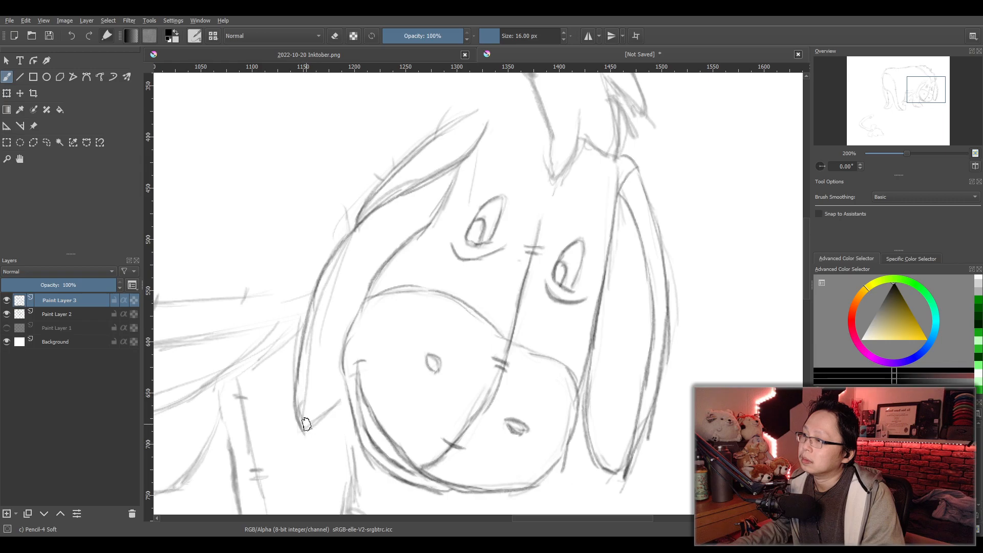
left_click_drag(348, 392, 312, 428)
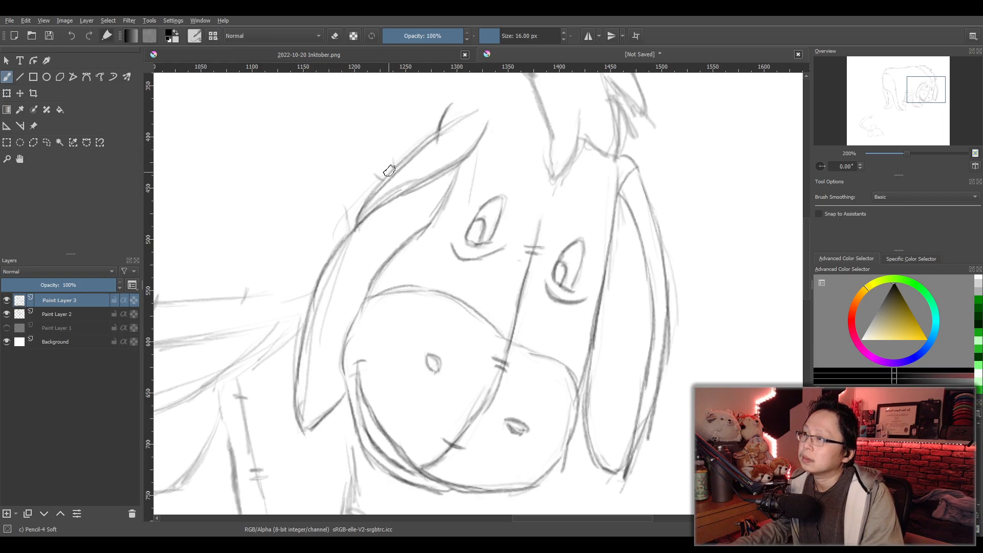
left_click_drag(346, 202, 350, 232)
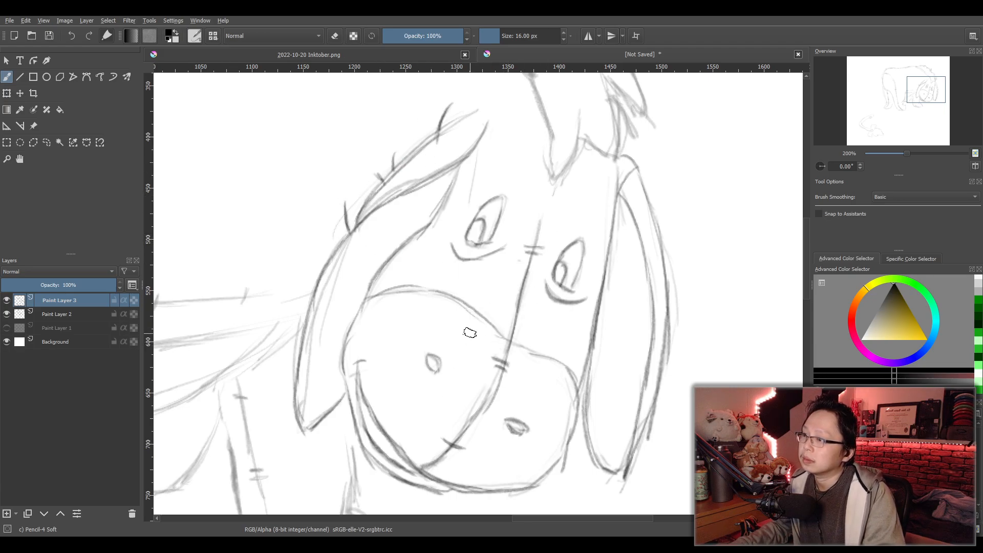
- Trace the front edge of the mane from the neck down to the pointed forelock above the eyes
scroll(497, 318, "down", 2)
left_click_drag(496, 318, 503, 404)
scroll(530, 328, "up", 2)
scroll(541, 350, "up", 2)
scroll(536, 364, "down", 2)
scroll(530, 376, "up", 2)
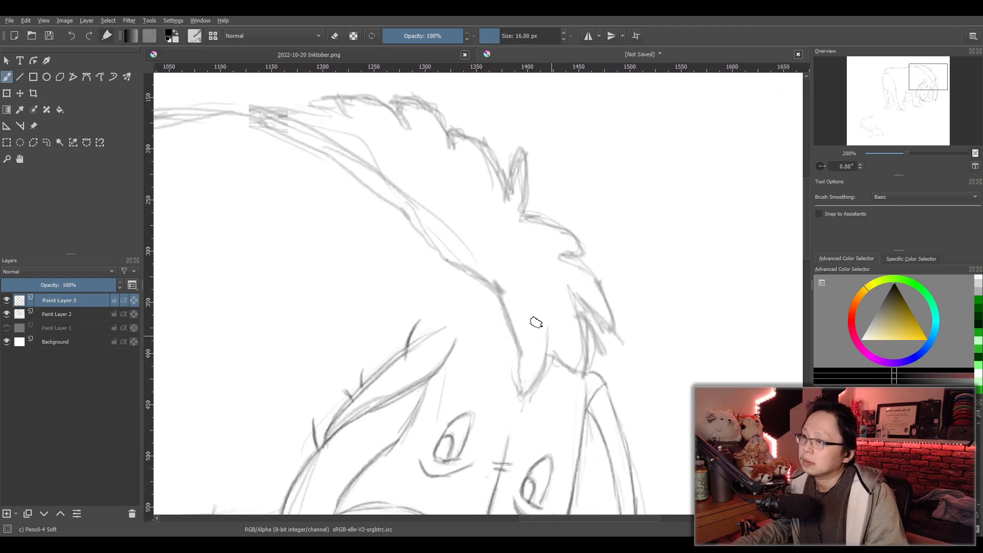
left_click_drag(495, 280, 522, 371)
key("ctrl+z")
left_click_drag(491, 279, 521, 384)
mouse_move(513, 320)
left_mouse_down()
mouse_move(522, 388)
mouse_move(544, 342)
mouse_move(526, 393)
left_mouse_up()
- Trace the small pointed hair locks between the forelock and the top of the far ear
mouse_move(550, 354)
left_mouse_down()
mouse_move(565, 375)
mouse_move(552, 364)
mouse_move(585, 380)
left_mouse_up()
key("ctrl+z")
left_click_drag(571, 293, 587, 376)
left_click_drag(581, 311, 596, 337)
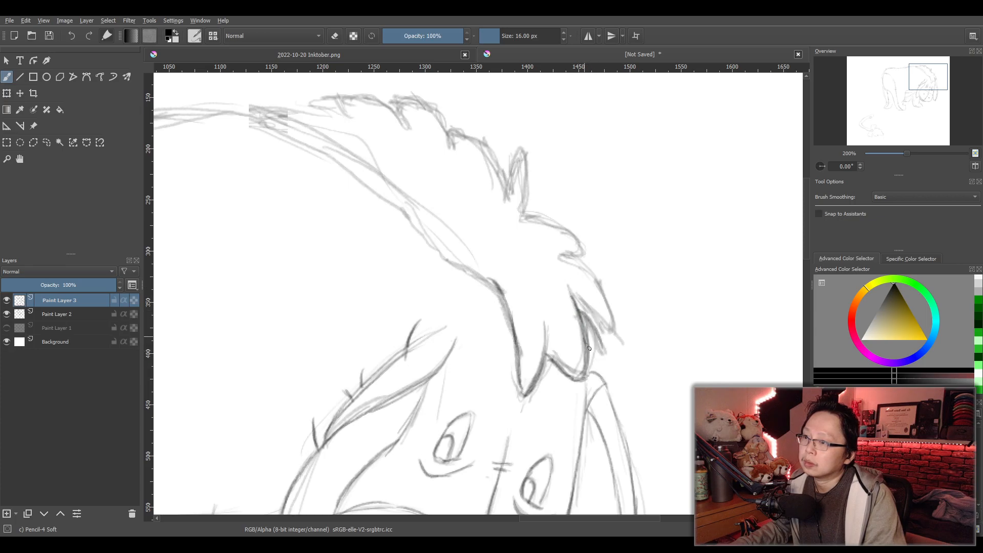
mouse_move(570, 296)
left_mouse_down()
mouse_move(607, 325)
mouse_move(585, 321)
mouse_move(592, 343)
left_mouse_up()
key("ctrl+z")
key("ctrl+z")
key("ctrl+z")
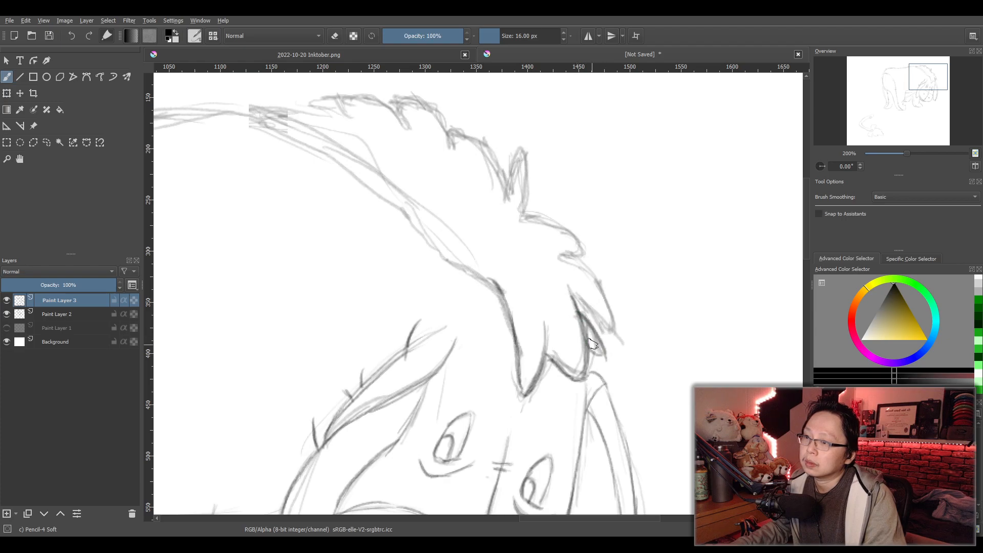
left_click_drag(574, 302, 605, 333)
key("ctrl+z")
mouse_move(570, 293)
left_mouse_down()
mouse_move(609, 330)
mouse_move(599, 277)
mouse_move(568, 262)
mouse_move(591, 278)
mouse_move(615, 330)
left_mouse_up()
key("ctrl+z")
- Trace the mane's outer edge above the far ear, with its two curved locks below the upright tuft
left_click_drag(564, 256, 611, 319)
left_click_drag(562, 257, 577, 255)
left_click_drag(527, 218, 578, 254)
key("ctrl+z")
left_click_drag(520, 214, 583, 253)
- Trace the upright tuft on top of the mane and the curved lock directly behind it
left_click_drag(522, 150, 527, 187)
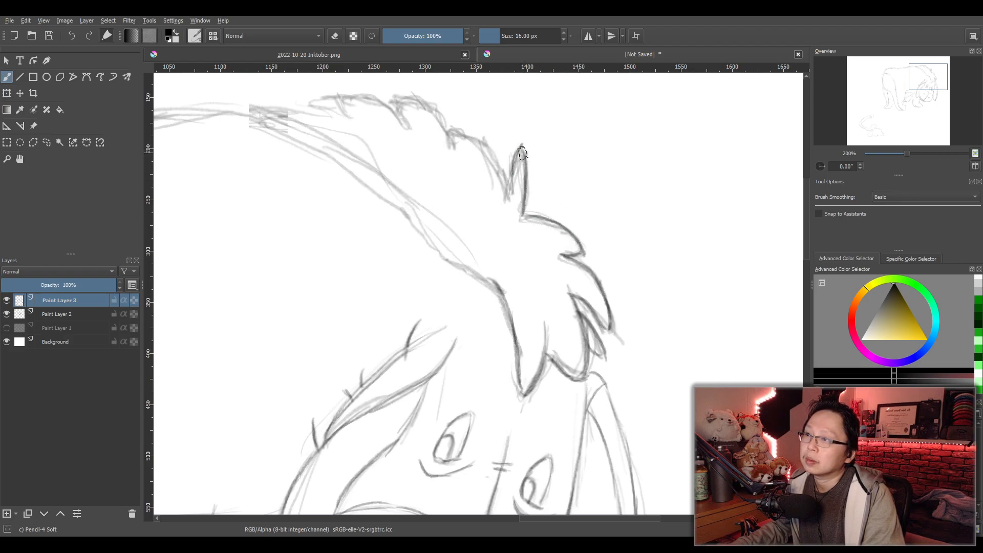
key("ctrl+z")
key("ctrl+z")
mouse_move(511, 172)
left_mouse_down()
mouse_move(523, 149)
mouse_move(513, 195)
left_mouse_up()
left_click_drag(457, 135, 510, 198)
key("ctrl+z")
left_click_drag(458, 136, 510, 198)
key("ctrl+z")
left_click_drag(470, 139, 508, 196)
key("ctrl+z")
mouse_move(458, 129)
left_mouse_down()
mouse_move(492, 156)
mouse_move(508, 197)
left_mouse_up()
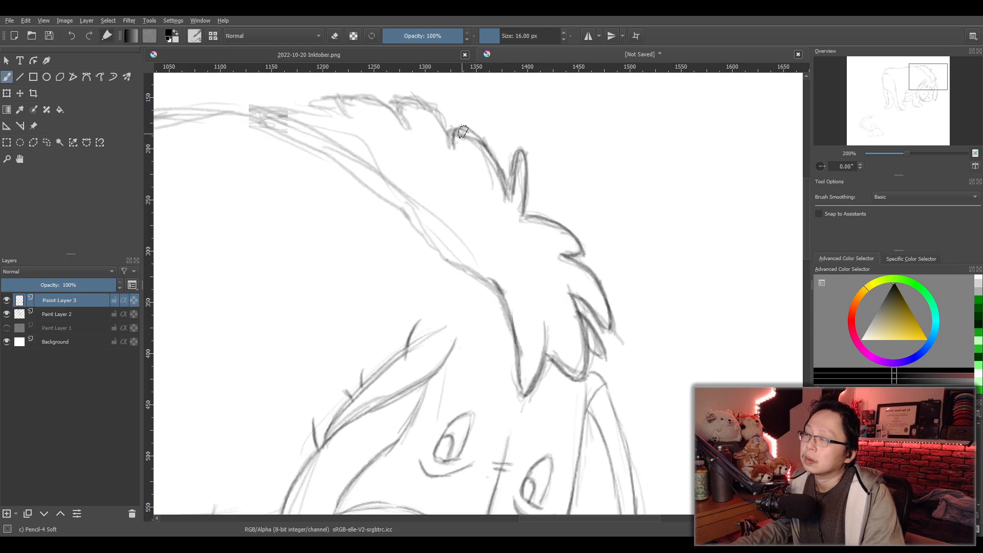
- Trace the remaining mane locks back to where the mane meets the back, and its lower edge along the neck
mouse_move(458, 147)
left_mouse_down()
mouse_move(411, 117)
mouse_move(343, 105)
left_mouse_up()
key("ctrl+z")
mouse_move(409, 126)
left_mouse_down()
mouse_move(342, 103)
mouse_move(351, 113)
left_mouse_up()
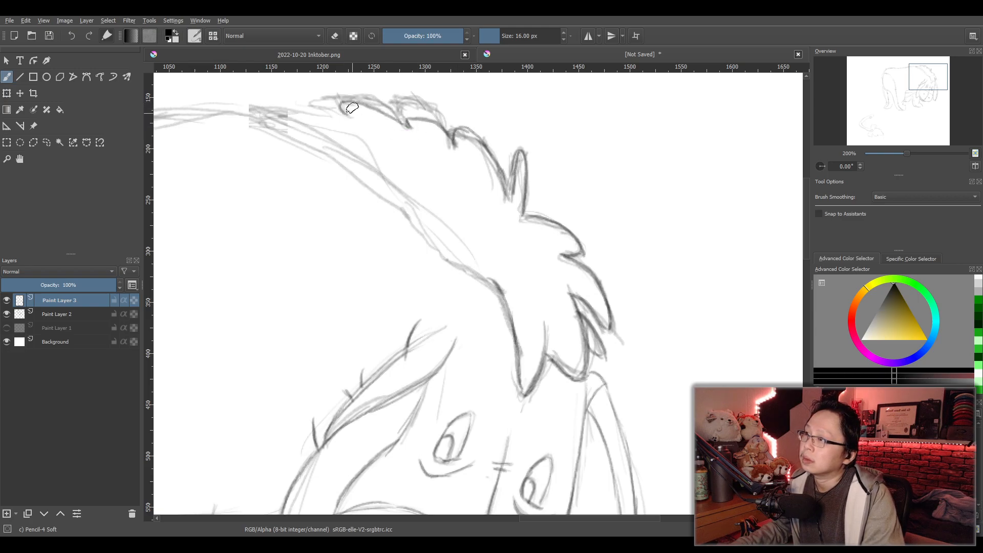
mouse_move(251, 117)
left_mouse_down()
mouse_move(353, 111)
mouse_move(242, 126)
mouse_move(424, 205)
left_mouse_up()
key("ctrl+z")
key("ctrl+z")
left_click_drag(271, 135, 473, 269)
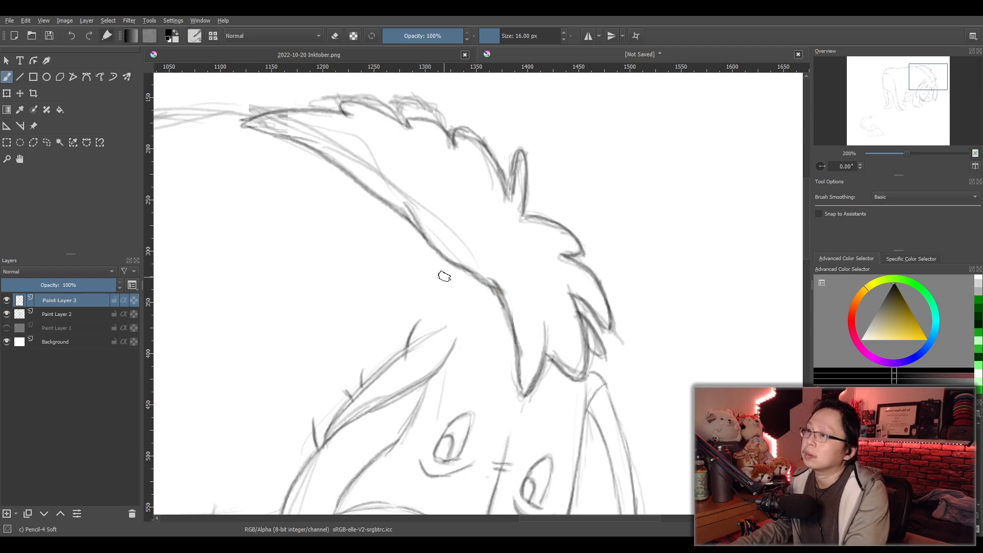
- Trace the line of the back from the rear end of the mane to the rump
scroll(444, 279, "down", 4)
scroll(475, 291, "up", 2)
left_click_drag(475, 290, 586, 244)
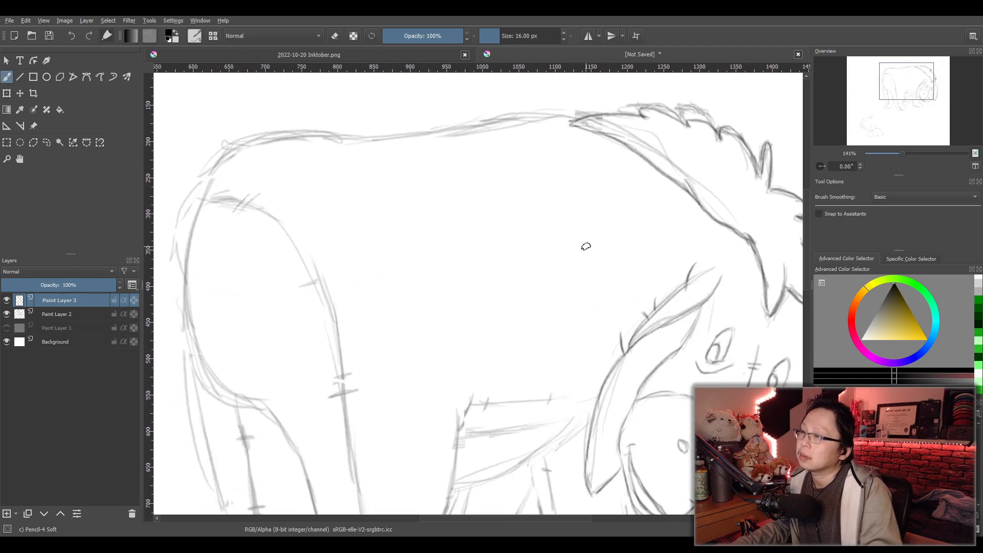
mouse_move(573, 123)
left_mouse_down()
mouse_move(302, 137)
mouse_move(228, 154)
mouse_move(207, 202)
mouse_move(297, 139)
left_mouse_up()
- Trace the rump's rear contour, continuing under the buttock and down the rear edge of the near hind leg
left_click_drag(374, 213, 475, 132)
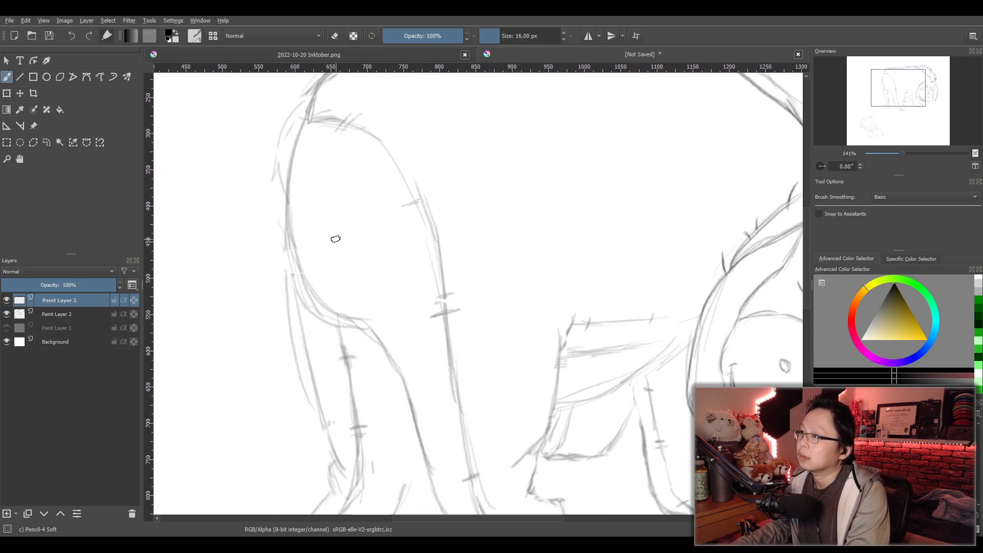
left_click_drag(310, 115, 292, 204)
left_click_drag(296, 146, 294, 294)
key("ctrl+z")
left_click_drag(305, 129, 295, 238)
mouse_move(297, 200)
left_mouse_down()
mouse_move(293, 255)
mouse_move(417, 403)
left_mouse_up()
left_click_drag(397, 365, 424, 441)
left_click_drag(420, 410, 438, 495)
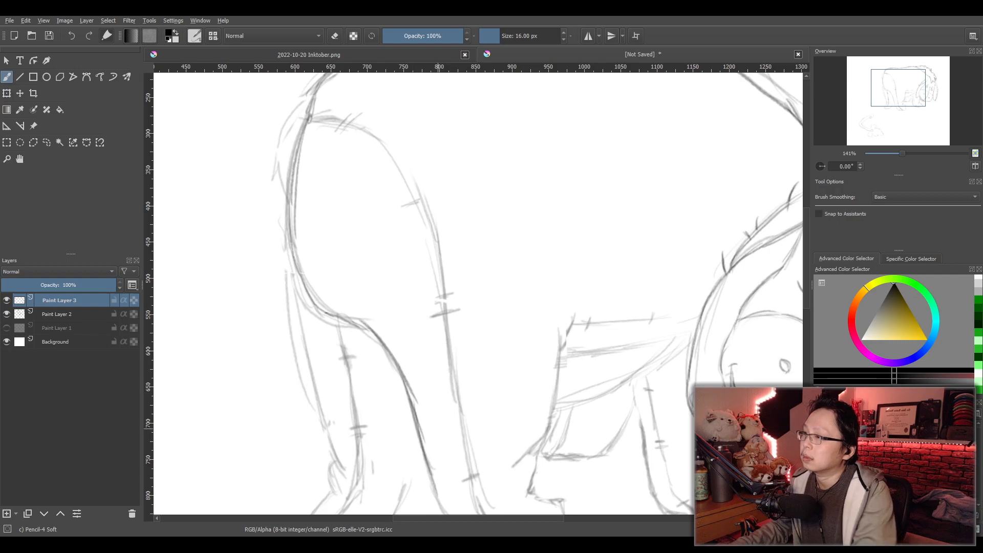
- Trace the near hind leg's heel and the underside of its hoof
left_click_drag(443, 441, 442, 376)
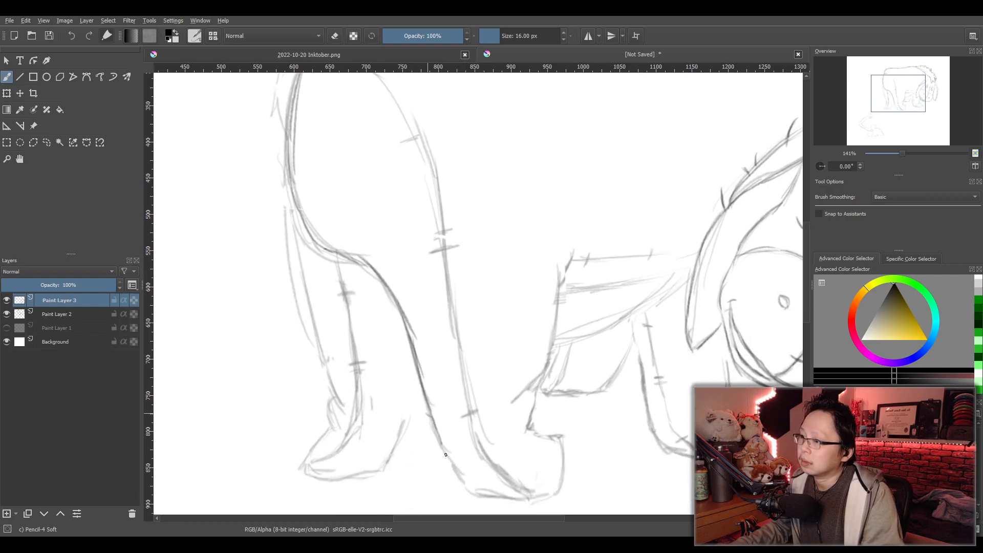
left_click_drag(435, 430, 520, 500)
key("ctrl+z")
mouse_move(441, 438)
left_mouse_down()
mouse_move(450, 455)
mouse_move(538, 494)
mouse_move(478, 484)
mouse_move(538, 494)
left_mouse_up()
key("ctrl+z")
key("ctrl+z")
left_click_drag(435, 432, 535, 490)
key("ctrl+z")
left_click_drag(435, 433, 540, 490)
key("ctrl+z")
mouse_move(437, 432)
left_mouse_down()
mouse_move(496, 487)
mouse_move(543, 501)
left_mouse_up()
key("ctrl+z")
left_click_drag(469, 487, 551, 496)
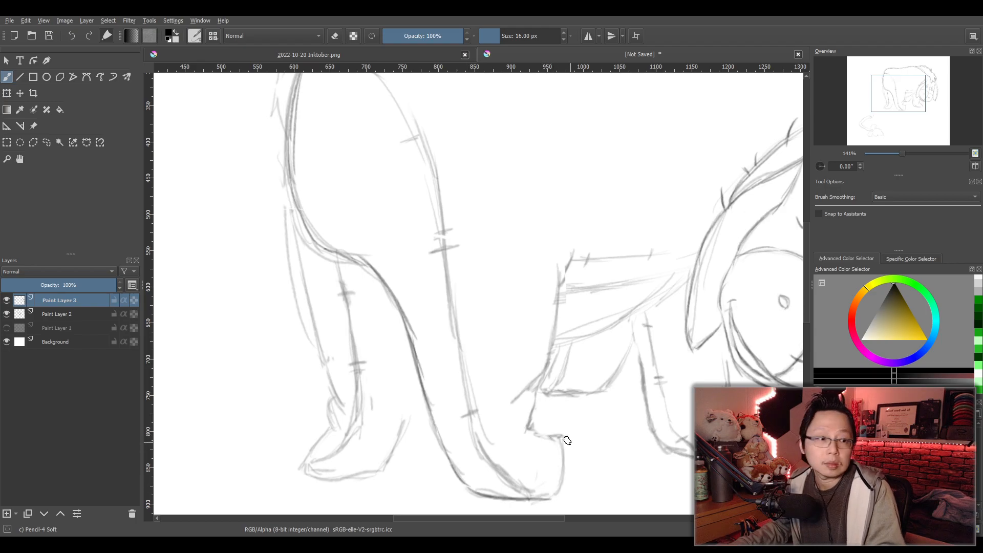
- Trace the front of the near hind hoof and the leg's front edge up to the belly
key("ctrl+z")
left_click_drag(537, 439, 554, 495)
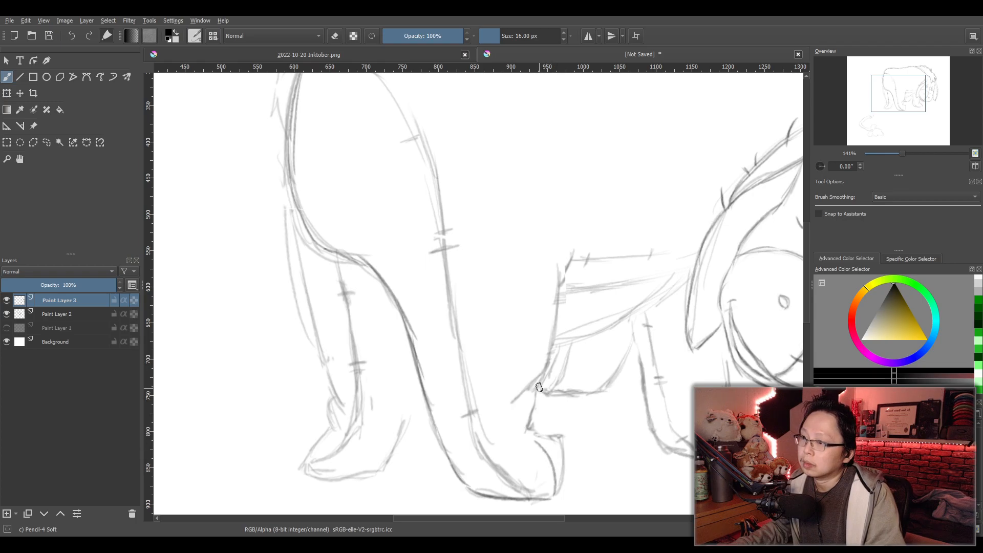
key("ctrl+z")
left_click_drag(536, 390, 526, 434)
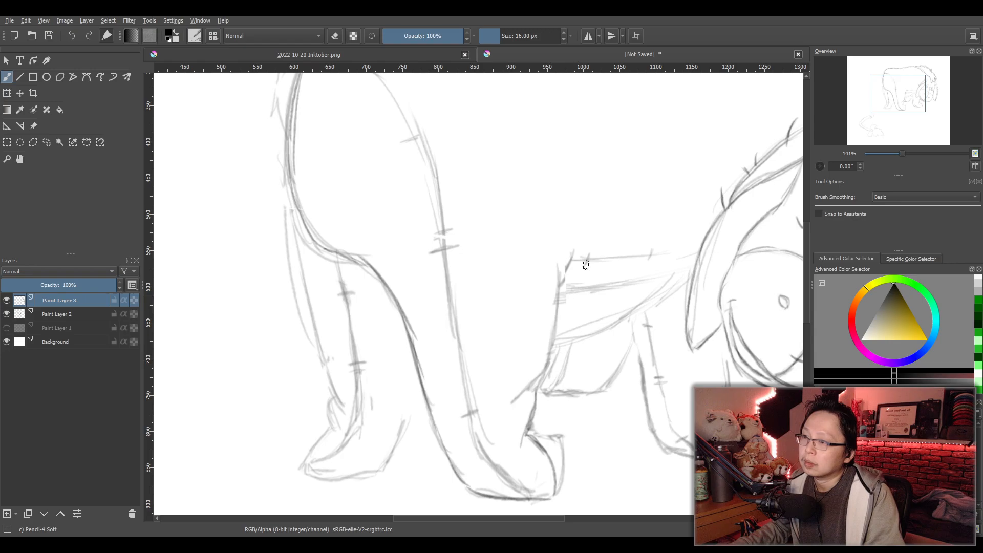
mouse_move(558, 264)
left_mouse_down()
mouse_move(555, 327)
mouse_move(541, 381)
mouse_move(533, 377)
left_mouse_up()
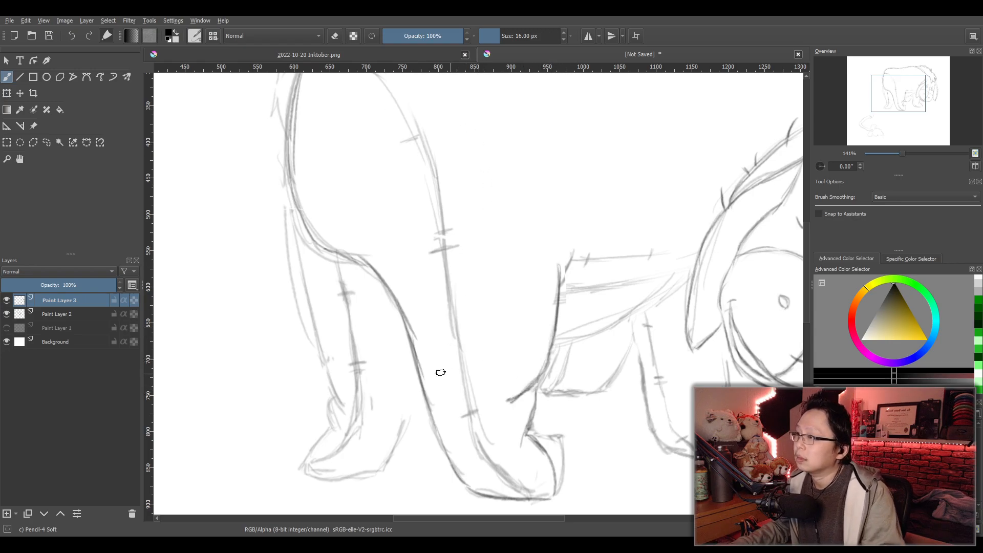
- Lower the opacity of Paint Layer 2 to 29% and make Paint Layer 3 the active layer
left_click(56, 314)
left_click_drag(56, 285, 39, 287)
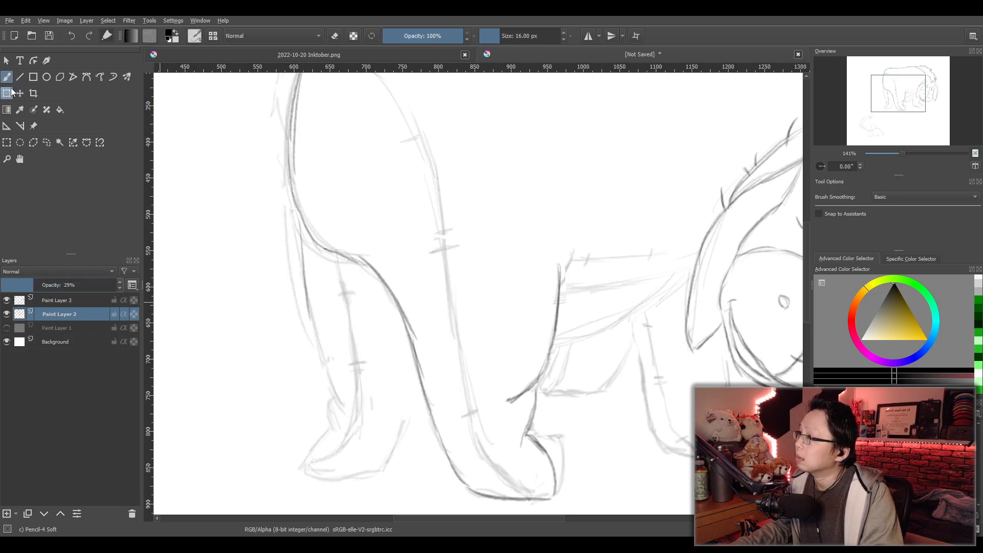
left_click(77, 300)
- Trace the far hind leg's outline, its hoof, and its inner seam with stitch marks
mouse_move(299, 205)
left_mouse_down()
mouse_move(310, 329)
mouse_move(336, 399)
left_mouse_up()
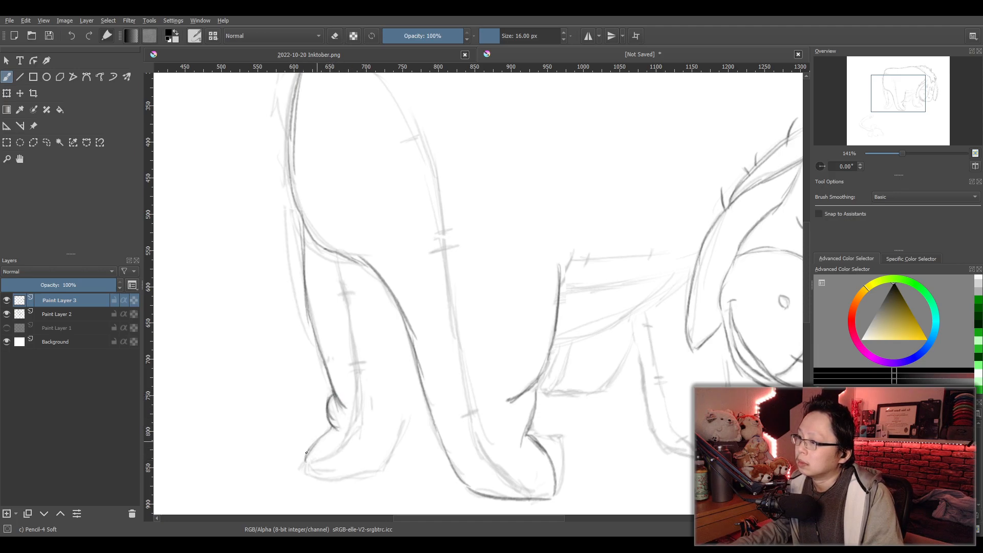
mouse_move(304, 465)
left_mouse_down()
mouse_move(340, 477)
mouse_move(387, 470)
mouse_move(416, 378)
mouse_move(392, 452)
left_mouse_up()
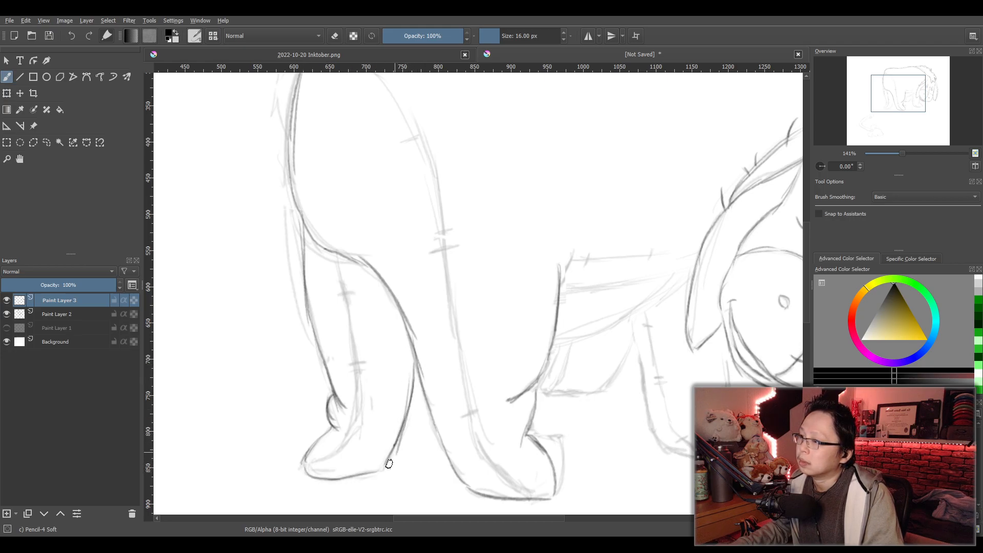
left_click_drag(338, 264, 360, 423)
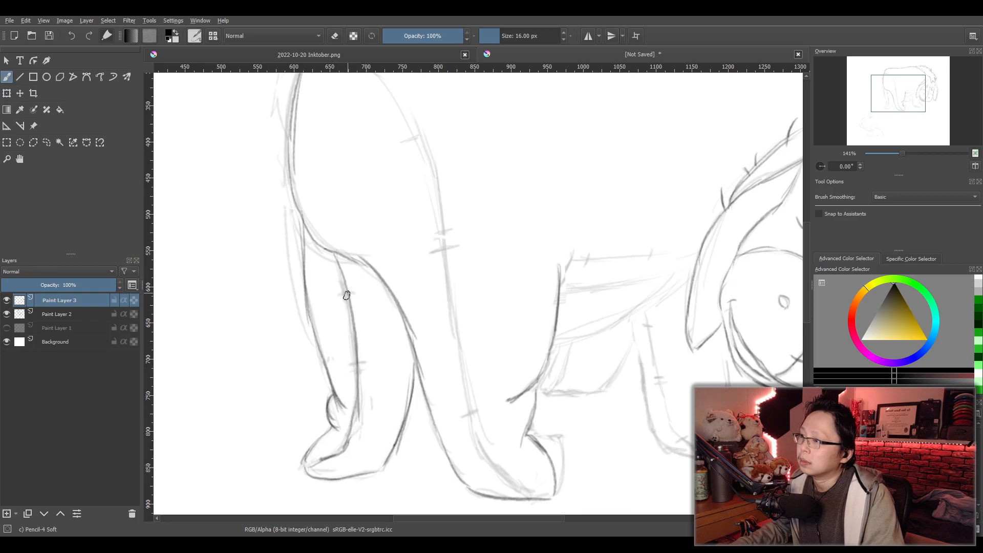
left_click_drag(350, 375, 365, 370)
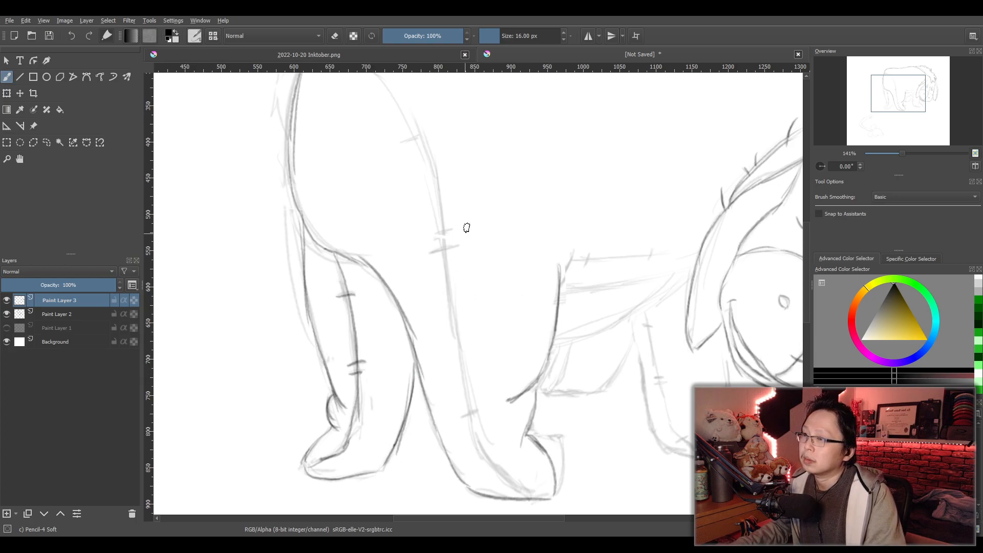
- Trace the near hind leg's seam from the rump down to the hoof, including its crossing stitch marks
scroll(465, 217, "down", 2)
left_click_drag(481, 225, 447, 261)
scroll(441, 250, "up", 1)
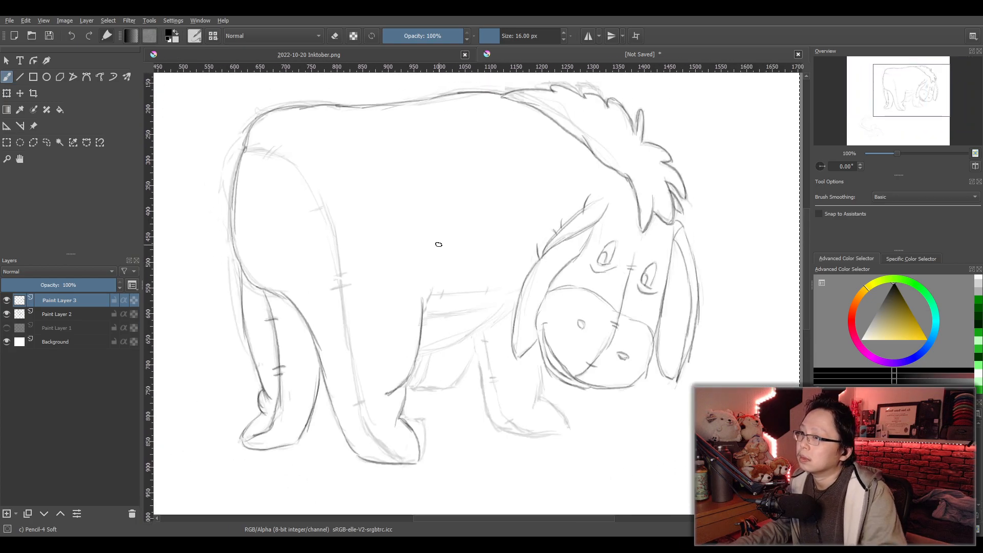
left_click_drag(275, 150, 323, 202)
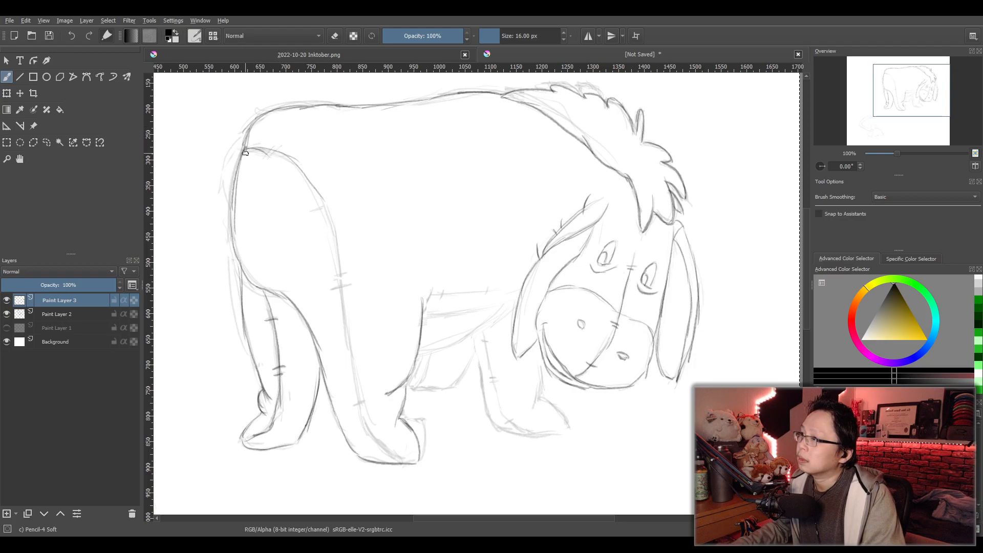
mouse_move(306, 172)
left_mouse_down()
mouse_move(330, 227)
mouse_move(360, 414)
left_mouse_up()
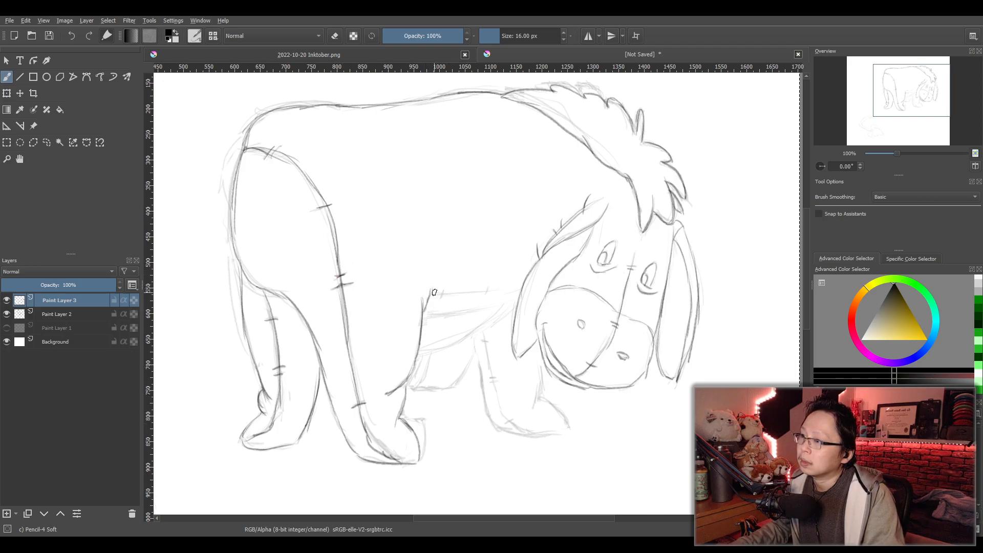
- Trace the upper belly seam from the near hind leg to the drooping ear, with its two crossing stitch marks
left_click_drag(438, 293, 508, 291)
key("ctrl+z")
left_click_drag(432, 294, 521, 290)
key("ctrl+z")
left_click_drag(432, 295, 521, 290)
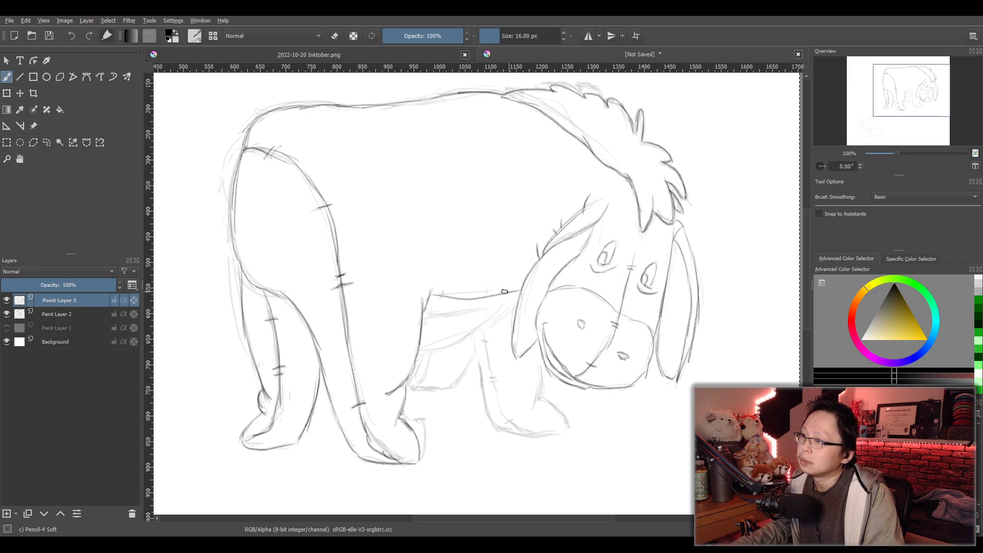
mouse_move(444, 292)
left_mouse_down()
mouse_move(440, 304)
mouse_move(512, 307)
left_mouse_up()
key("ctrl+z")
- Trace the second belly line just below the stitched seam, from the hind leg to the ear
left_click_drag(427, 311, 516, 301)
key("ctrl+z")
left_click_drag(427, 312, 517, 300)
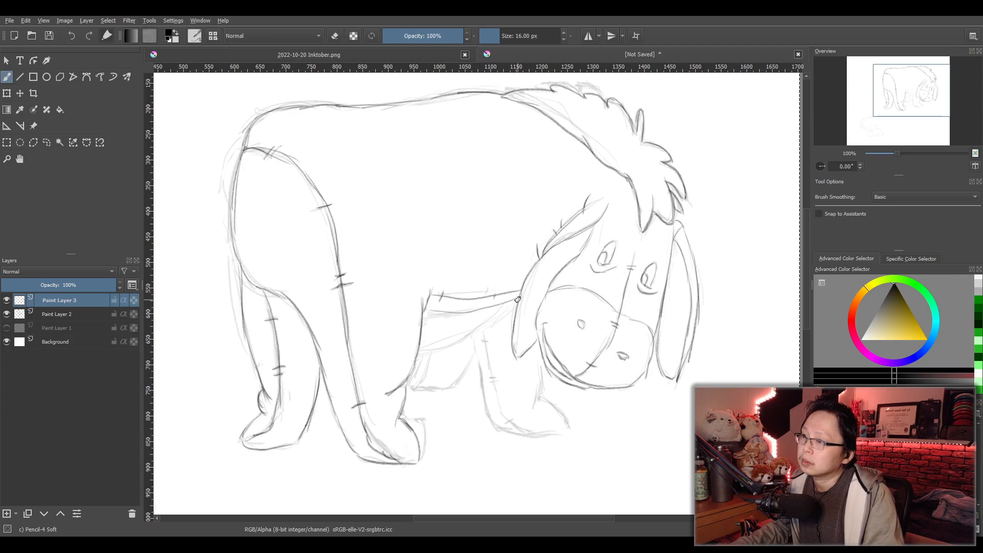
key("ctrl+z")
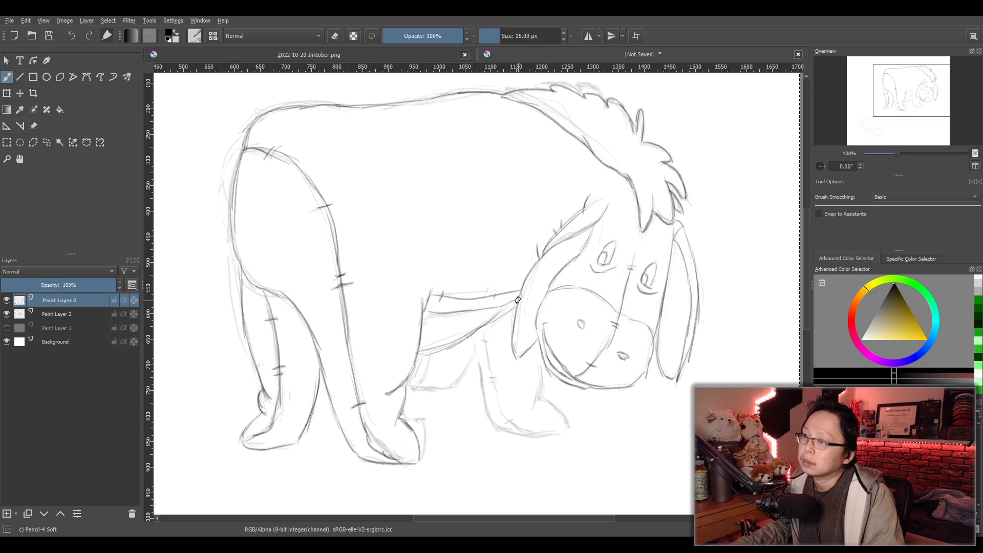
- Trace the curved underside of the belly from below the ear back to the near hind leg
key("ctrl+z")
key("ctrl+z")
key("ctrl+z")
left_click_drag(515, 303, 427, 352)
key("ctrl+plus")
key("ctrl+plus")
key("ctrl+plus")
left_click_drag(475, 385, 542, 293)
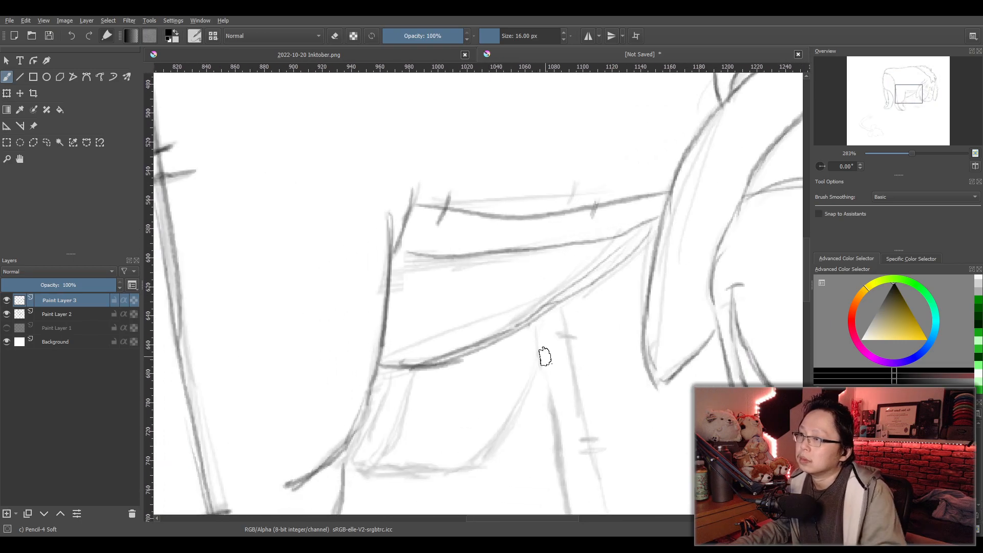
key("ctrl+z")
key("ctrl+z")
key("ctrl+z")
mouse_move(650, 226)
left_mouse_down()
mouse_move(536, 323)
mouse_move(421, 364)
mouse_move(513, 320)
left_mouse_up()
key("ctrl+z")
left_click_drag(385, 370, 413, 364)
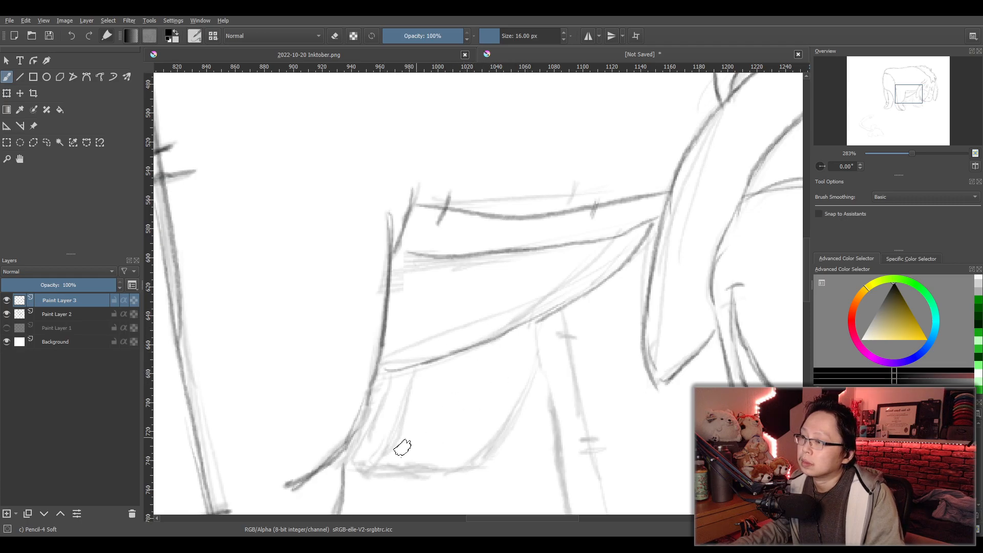
- Trace the far front leg's visible edges and base beneath the belly, between the hind leg and the near front leg
left_click_drag(413, 365, 365, 465)
key("ctrl+z")
mouse_move(389, 385)
left_mouse_down()
mouse_move(394, 414)
mouse_move(356, 462)
left_mouse_up()
key("ctrl+z")
mouse_move(392, 383)
left_mouse_down()
mouse_move(370, 461)
mouse_move(357, 463)
mouse_move(389, 452)
mouse_move(371, 472)
mouse_move(396, 449)
mouse_move(350, 466)
mouse_move(392, 411)
mouse_move(390, 383)
mouse_move(362, 463)
mouse_move(356, 456)
mouse_move(457, 463)
left_mouse_up()
key("ctrl+z")
key("ctrl+z")
left_click_drag(533, 366, 461, 471)
key("ctrl+z")
key("ctrl+z")
left_click_drag(538, 356, 466, 457)
- Trace the near front leg's outline from the belly down around the hoof and up its front edge to the jaw
scroll(483, 413, "down", 2)
mouse_move(549, 420)
left_mouse_down()
mouse_move(590, 425)
mouse_move(538, 241)
left_mouse_up()
scroll(538, 241, "up", 2)
scroll(584, 379, "up", 1)
left_click_drag(585, 380, 432, 391)
scroll(442, 394, "down", 1)
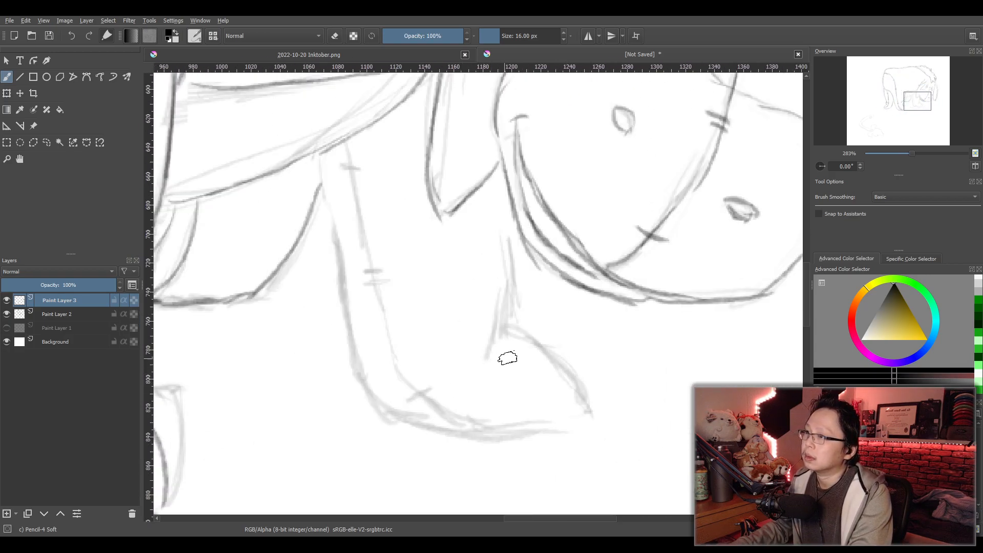
left_click_drag(502, 360, 482, 389)
mouse_move(300, 183)
left_mouse_down()
mouse_move(330, 376)
mouse_move(315, 293)
mouse_move(340, 378)
mouse_move(407, 443)
mouse_move(564, 434)
left_mouse_up()
key("ctrl+z")
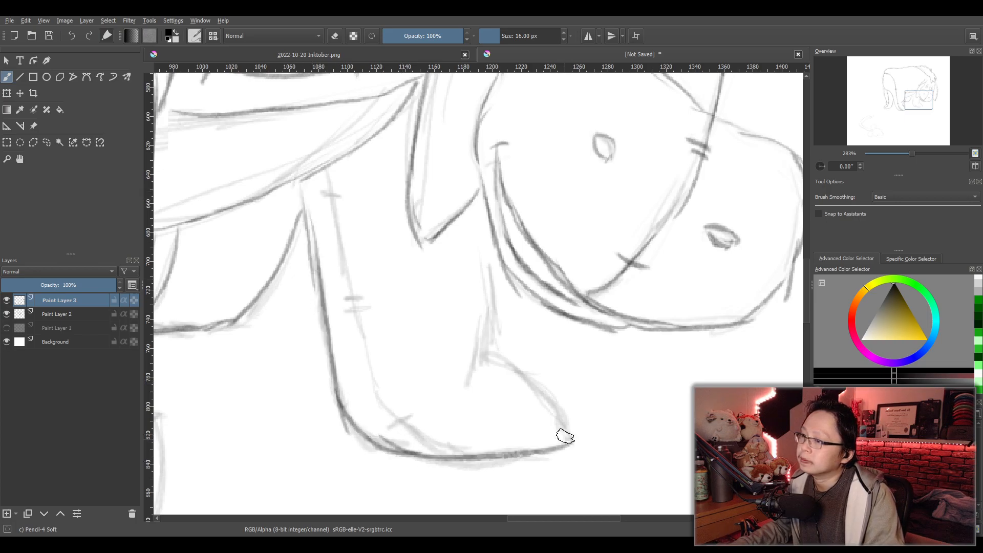
mouse_move(494, 360)
left_mouse_down()
mouse_move(552, 417)
mouse_move(551, 399)
mouse_move(554, 448)
left_mouse_up()
mouse_move(502, 252)
left_mouse_down()
mouse_move(498, 312)
mouse_move(508, 294)
mouse_move(494, 357)
left_mouse_up()
left_click_drag(507, 294, 479, 376)
- Trace the near front leg's inner seam down to the hoof, including its crossing stitch marks
mouse_move(326, 172)
left_mouse_down()
mouse_move(355, 325)
mouse_move(379, 379)
mouse_move(424, 441)
mouse_move(472, 458)
left_mouse_up()
left_click_drag(323, 201, 354, 204)
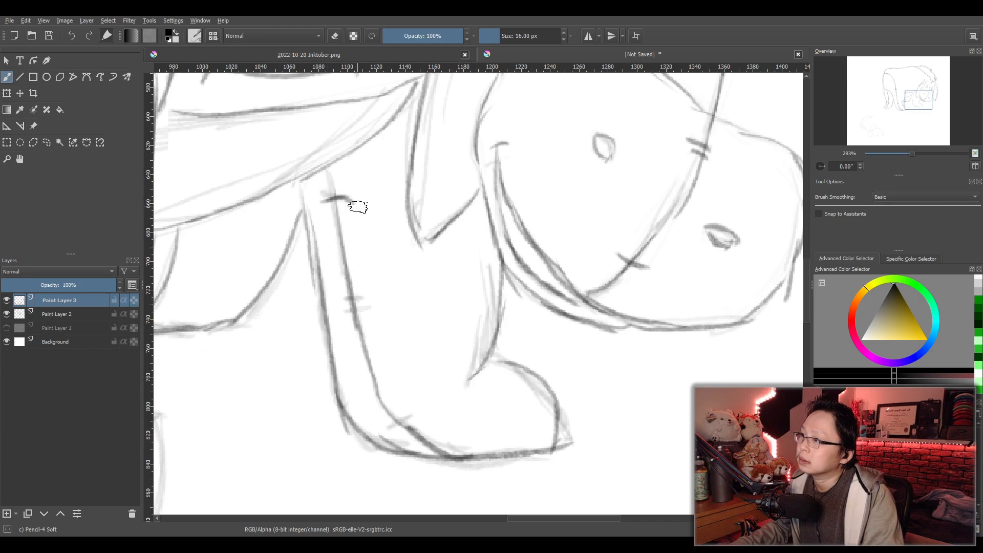
left_click_drag(344, 297, 366, 299)
left_click_drag(339, 310, 358, 315)
left_click_drag(383, 431, 415, 417)
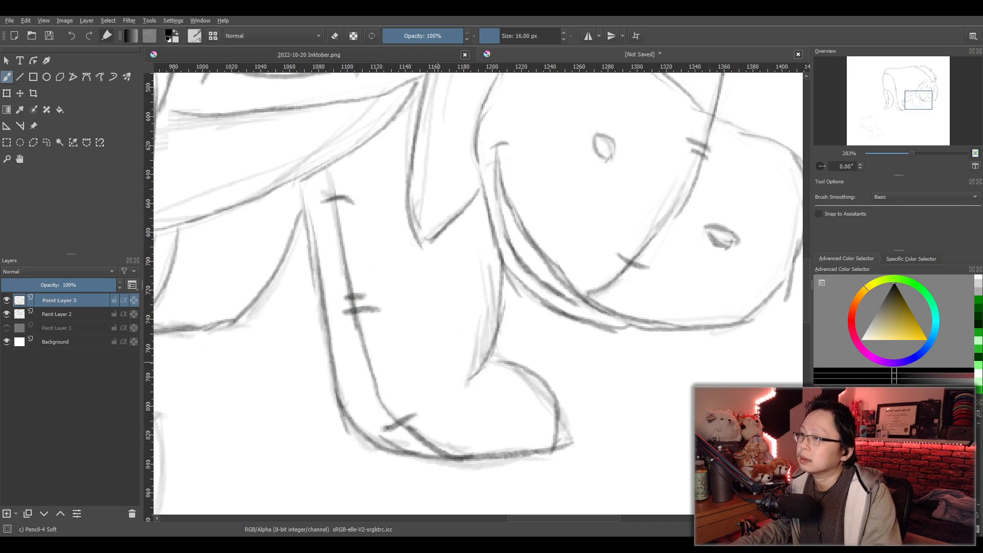
- Set the circle eraser to 10 px and erase the lower lip line running down from the mouth corner
scroll(532, 323, "down", 2)
scroll(545, 283, "down", 3)
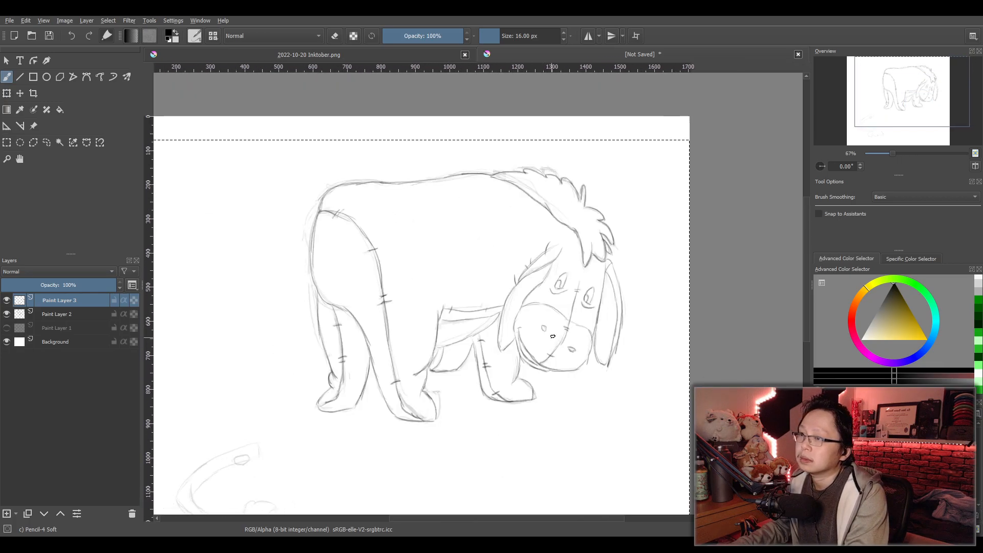
left_click_drag(475, 391, 512, 317)
left_click_drag(371, 404, 378, 396)
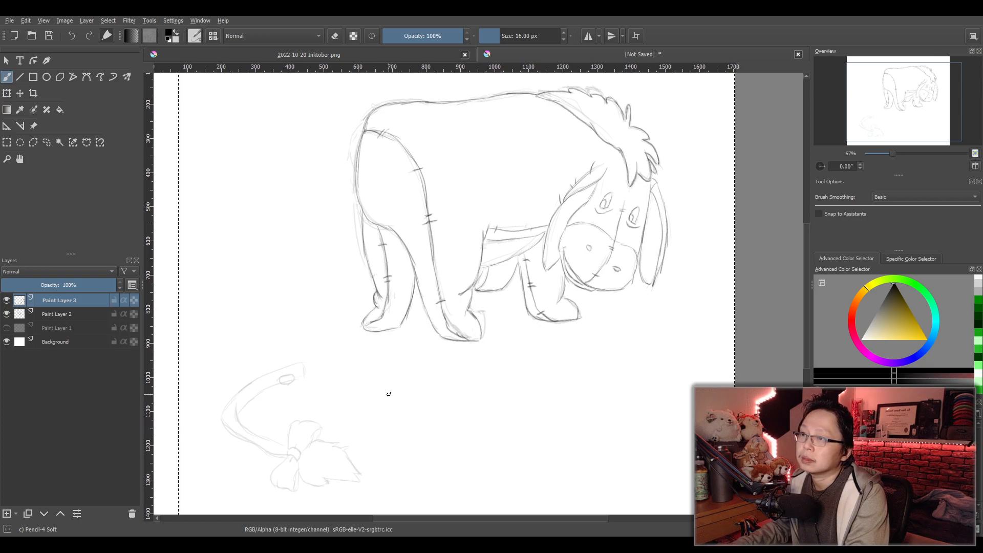
scroll(385, 402, "up", 1)
scroll(399, 396, "down", 2)
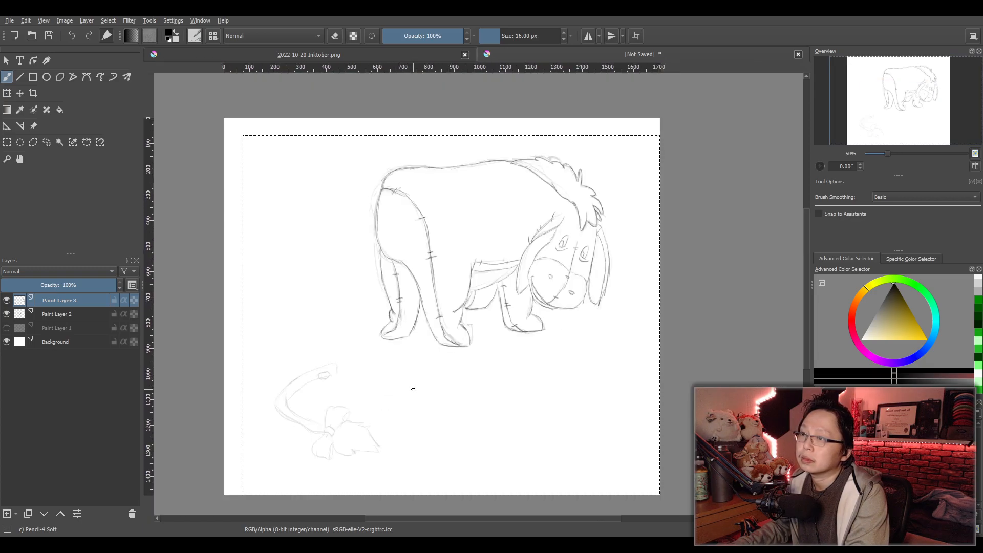
scroll(579, 329, "up", 2)
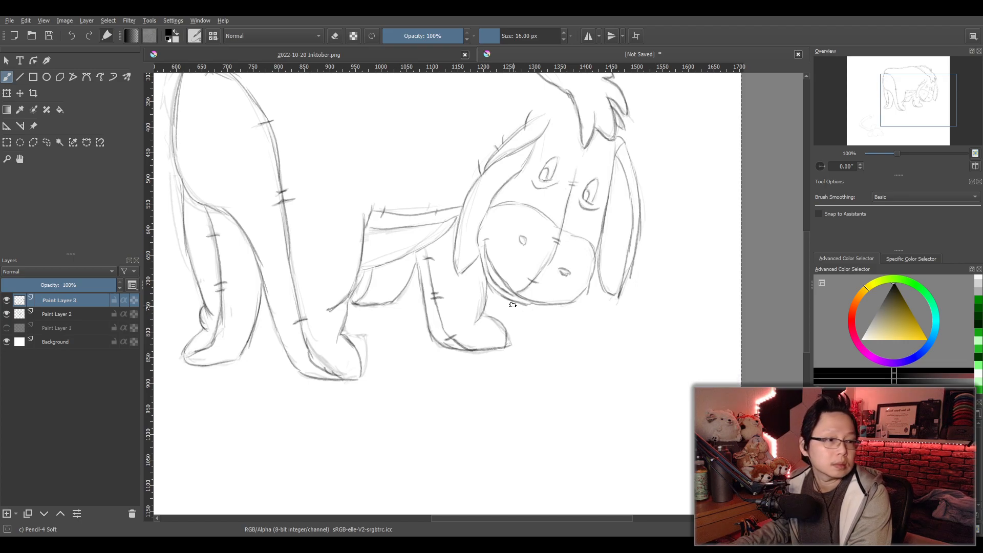
scroll(513, 305, "up", 4)
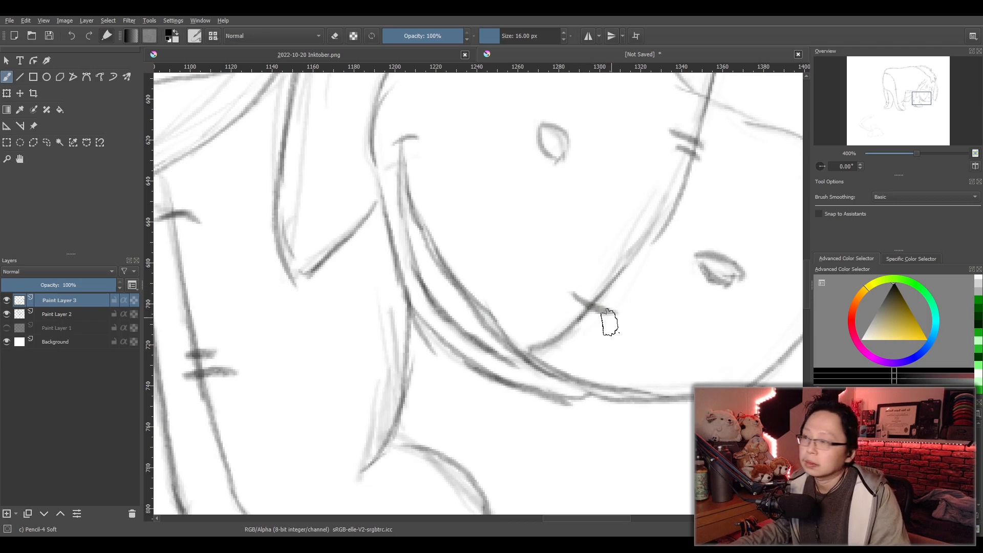
key("/")
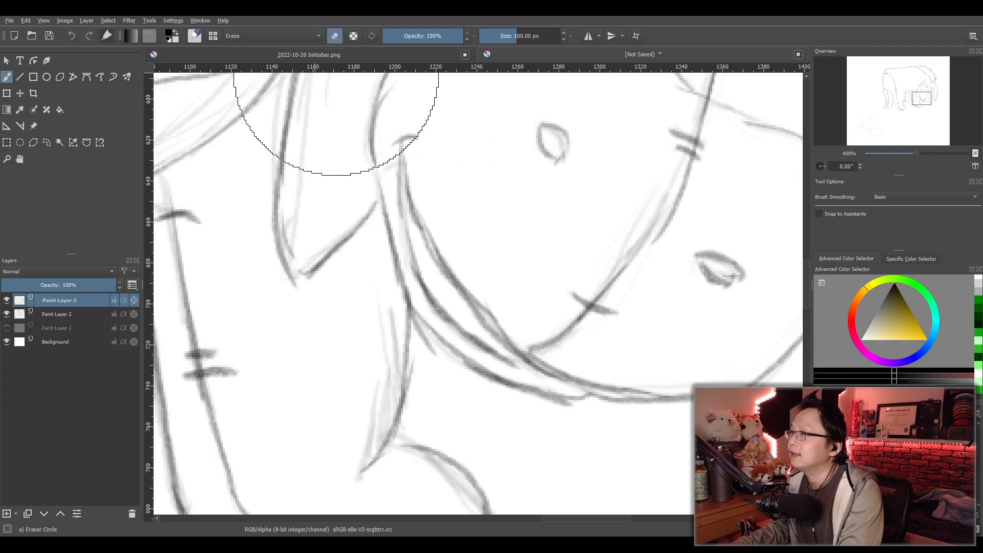
left_click(513, 37)
type("10")
key("Return")
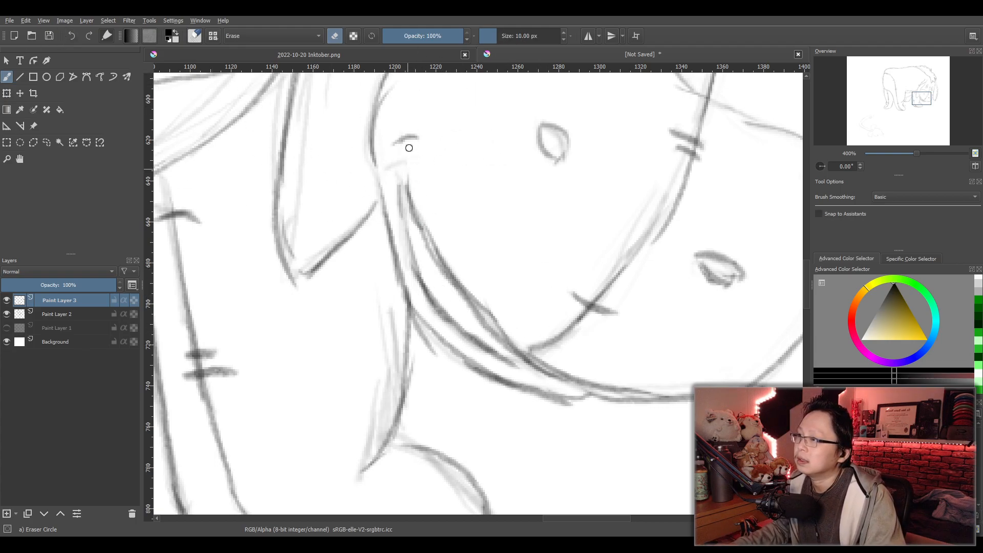
mouse_move(423, 135)
left_mouse_down()
mouse_move(431, 154)
mouse_move(395, 161)
left_mouse_up()
mouse_move(402, 210)
left_mouse_down()
mouse_move(402, 230)
mouse_move(459, 328)
mouse_move(493, 350)
left_mouse_up()
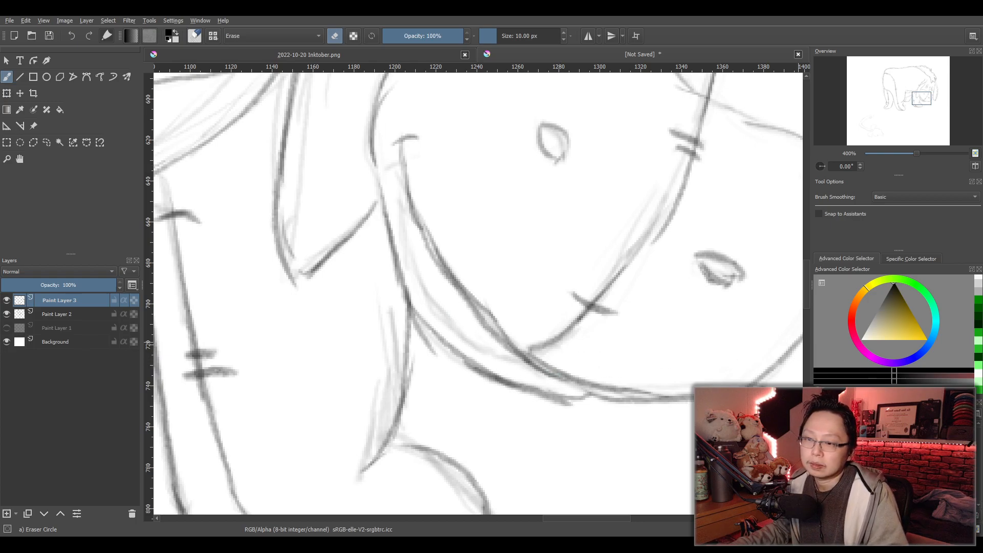
key("e")
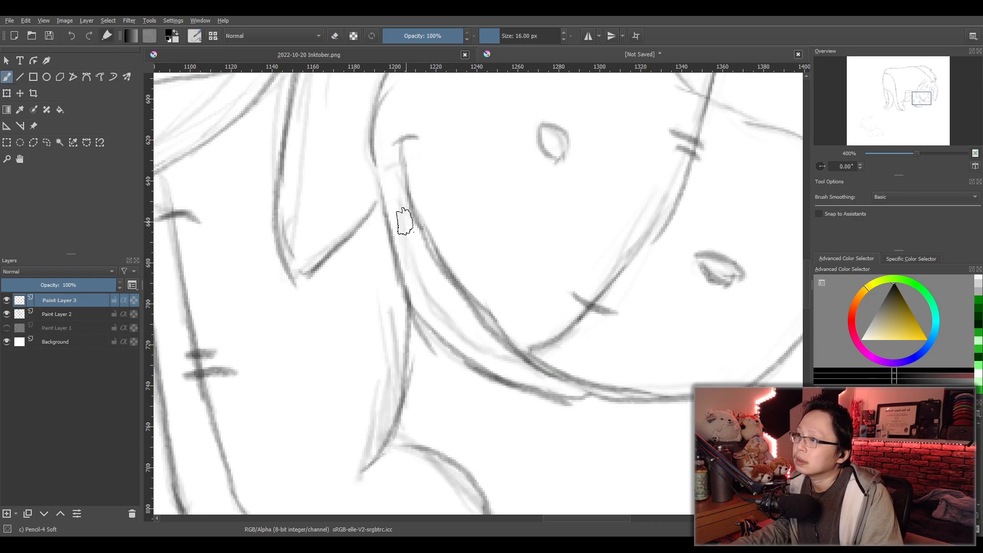
left_click_drag(404, 208, 412, 224)
key("ctrl+z")
left_click_drag(400, 163, 424, 276)
key("ctrl+z")
mouse_move(403, 169)
left_mouse_down()
mouse_move(420, 296)
mouse_move(416, 272)
mouse_move(455, 325)
mouse_move(533, 376)
left_mouse_up()
key("ctrl+z")
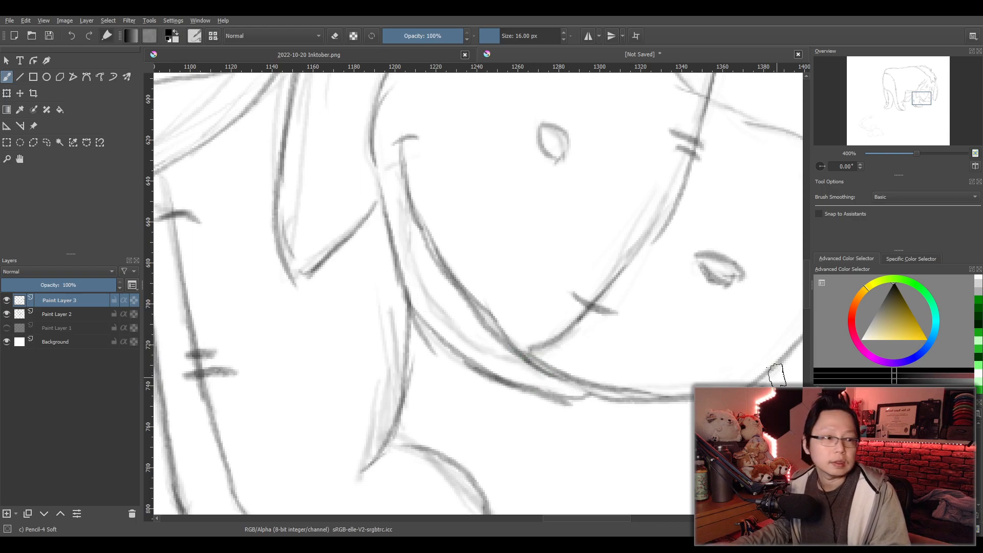
- Erase the smile's upper line from the mouth corner down to the muzzle's center seam
key("e")
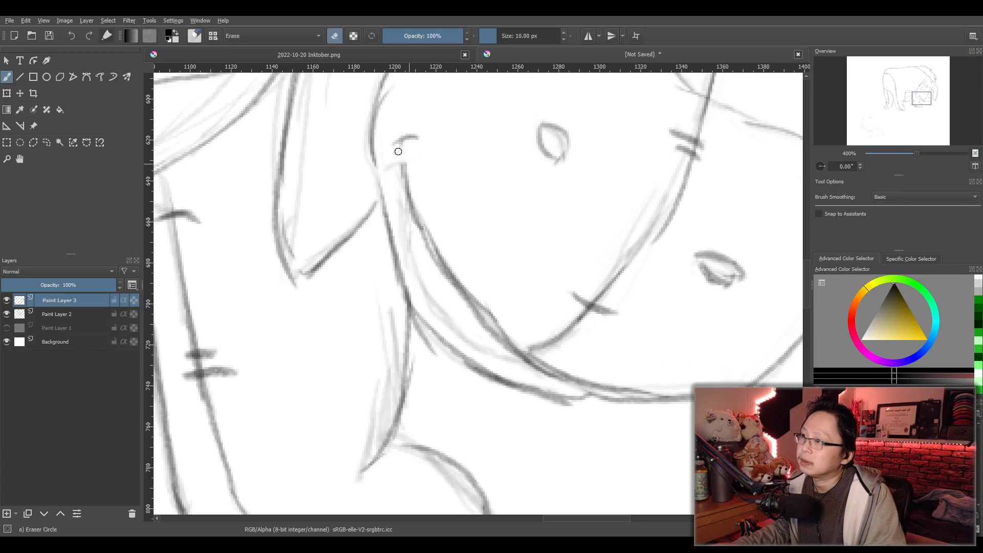
mouse_move(403, 145)
left_mouse_down()
mouse_move(405, 170)
mouse_move(393, 164)
mouse_move(440, 262)
mouse_move(471, 304)
mouse_move(462, 289)
mouse_move(480, 295)
mouse_move(526, 370)
mouse_move(537, 368)
mouse_move(519, 357)
mouse_move(543, 373)
left_mouse_up()
key("e")
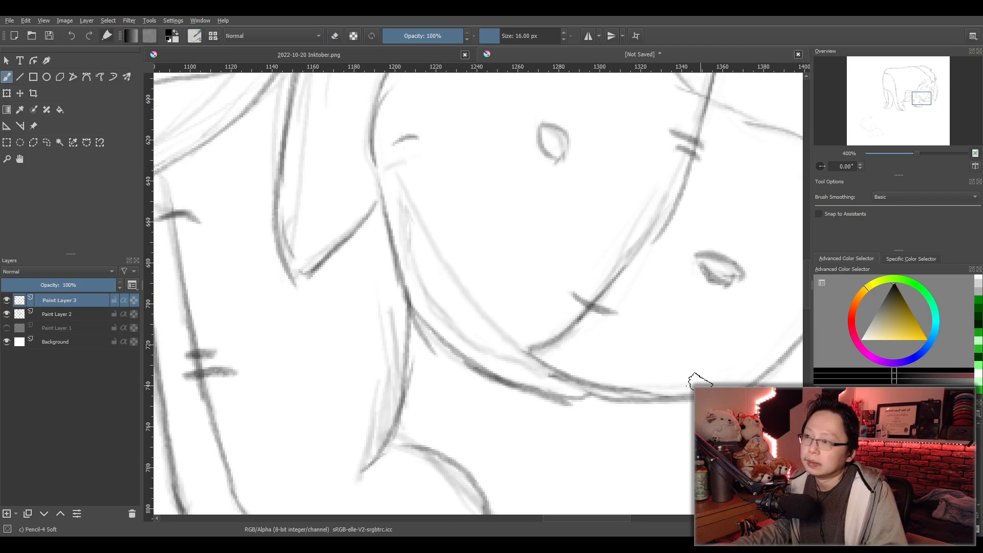
- Redraw the smile's upper line as a single curve from the mouth corner down to the muzzle's center seam
left_click_drag(408, 143, 417, 178)
left_click_drag(408, 139, 468, 279)
left_click_drag(435, 204, 527, 351)
key("ctrl+z")
key("ctrl+z")
mouse_move(407, 140)
left_mouse_down()
mouse_move(434, 233)
mouse_move(477, 302)
left_mouse_up()
left_click_drag(436, 226, 504, 327)
key("ctrl+z")
left_click_drag(436, 237, 511, 342)
left_click_drag(470, 294, 530, 356)
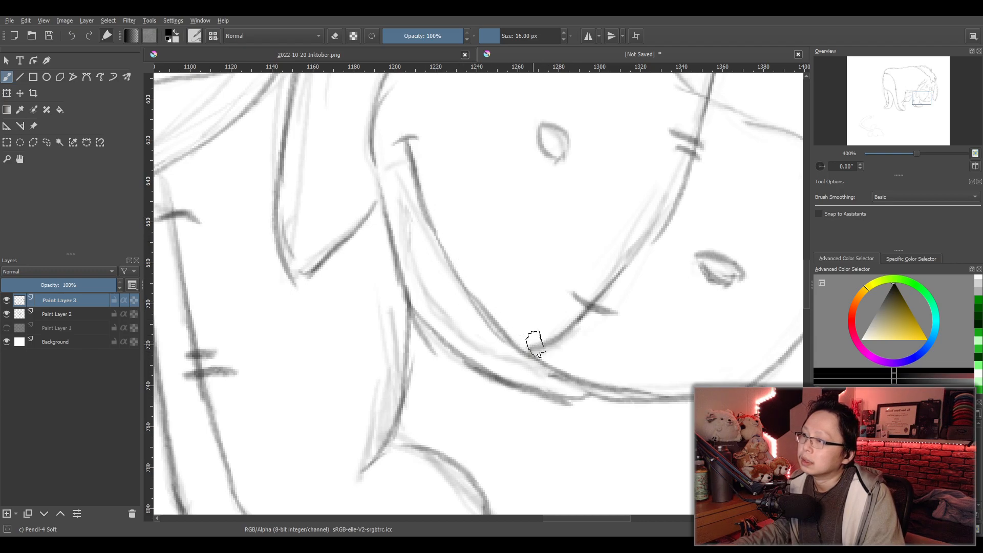
left_click_drag(399, 145, 411, 206)
key("ctrl+z")
left_click_drag(407, 143, 405, 204)
key("ctrl+z")
left_click_drag(407, 143, 405, 200)
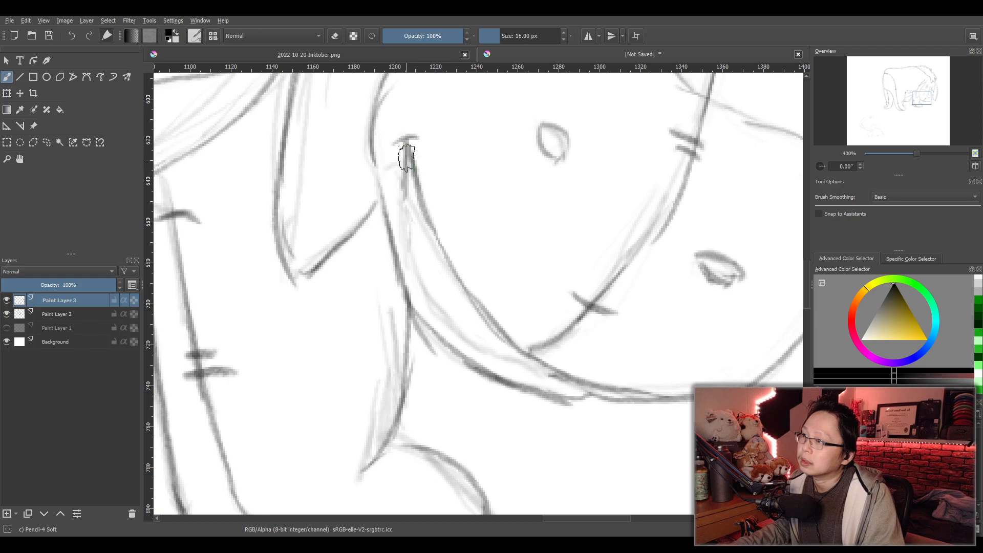
mouse_move(408, 147)
left_mouse_down()
mouse_move(415, 279)
mouse_move(444, 320)
mouse_move(558, 381)
left_mouse_up()
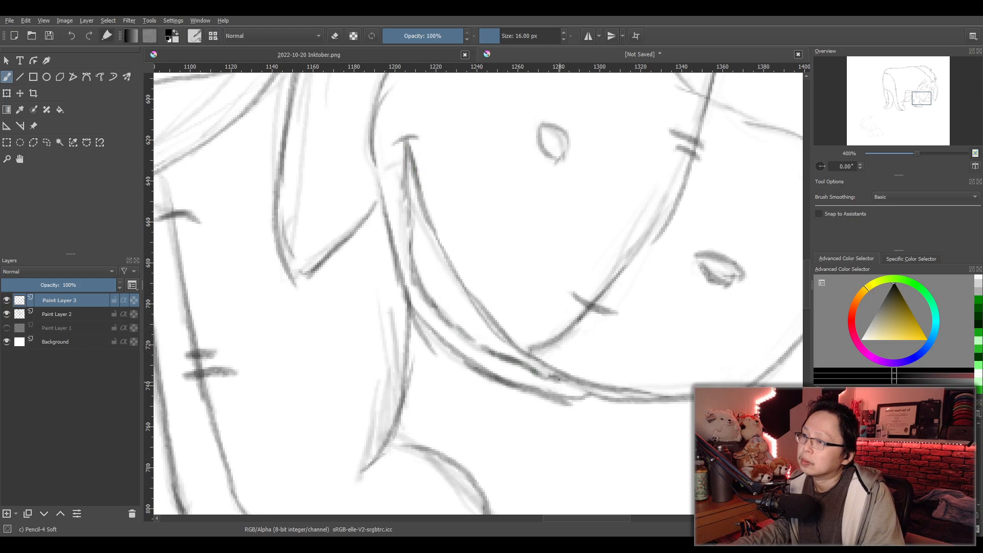
key("ctrl+z")
key("ctrl+z")
key("ctrl+z")
- Erase the jaw line below the mouth from the cheek to the chin, including the overlap above the front leg
key("slash")
mouse_move(546, 398)
left_mouse_down()
mouse_move(573, 407)
mouse_move(487, 353)
mouse_move(415, 283)
mouse_move(405, 159)
left_mouse_up()
mouse_move(410, 233)
left_mouse_down()
mouse_move(461, 345)
mouse_move(497, 380)
left_mouse_up()
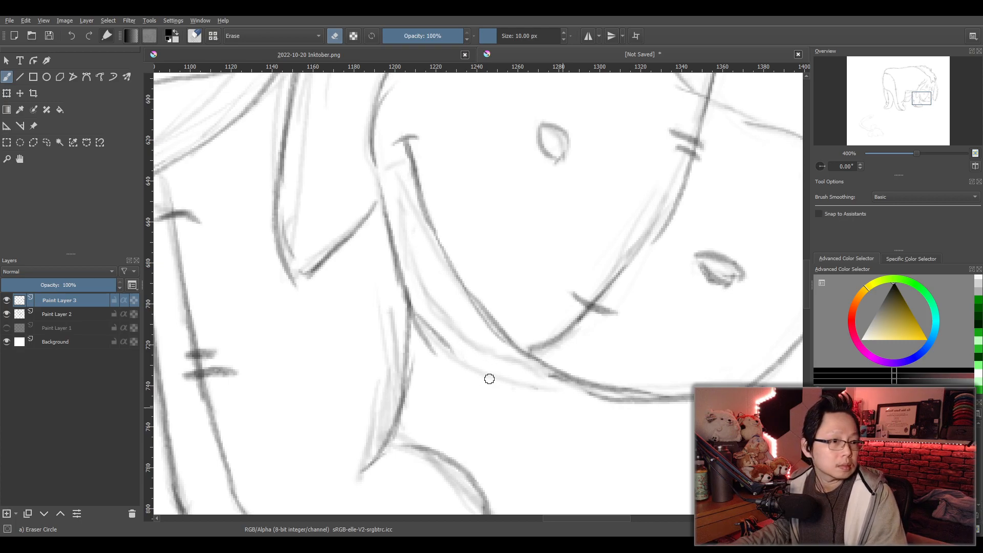
mouse_move(450, 354)
left_mouse_down()
mouse_move(419, 336)
mouse_move(411, 314)
mouse_move(444, 338)
mouse_move(398, 257)
mouse_move(388, 211)
left_mouse_up()
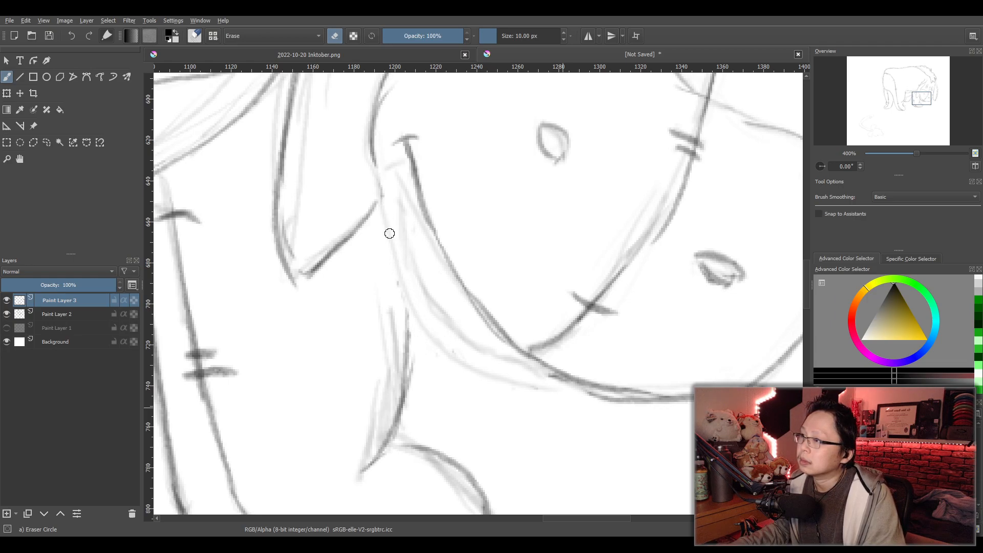
mouse_move(400, 275)
left_mouse_down()
mouse_move(417, 338)
mouse_move(443, 350)
left_mouse_up()
key("e")
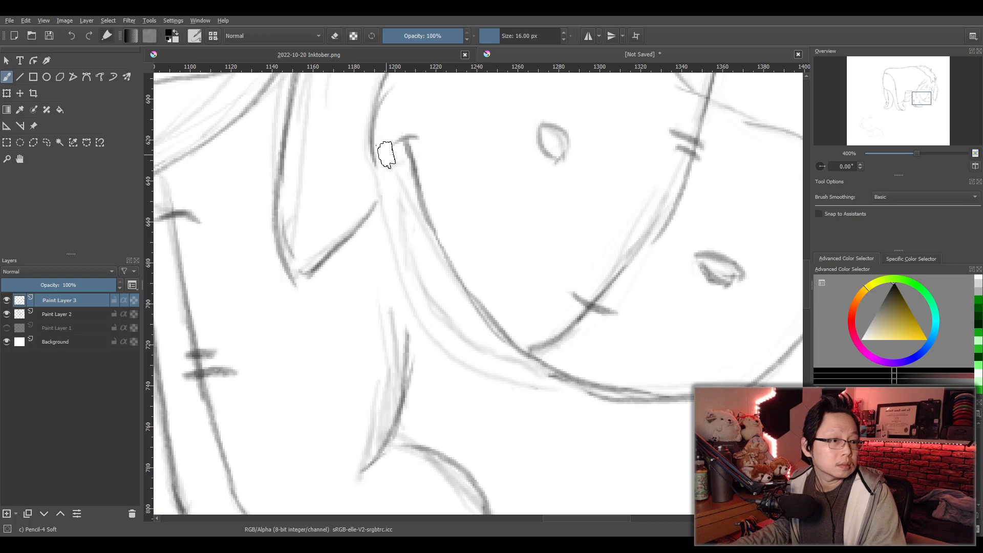
- Redraw the muzzle's back edge and the jaw line curving from the cheek under the mouth to the chin
left_click_drag(384, 94, 387, 212)
left_click_drag(382, 165, 389, 233)
left_click_drag(385, 185, 384, 260)
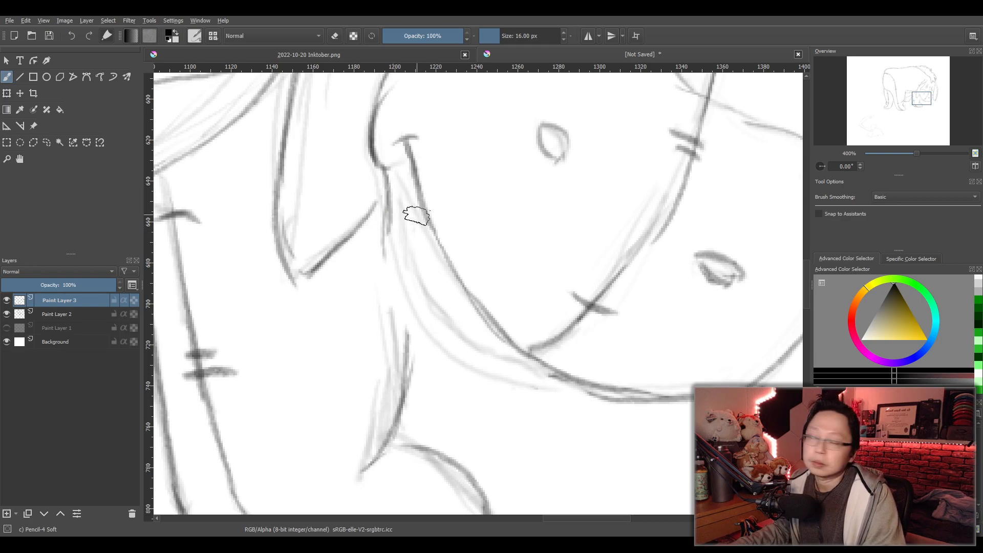
left_click_drag(385, 169, 391, 277)
mouse_move(393, 225)
left_mouse_down()
mouse_move(407, 313)
mouse_move(402, 279)
mouse_move(460, 345)
mouse_move(509, 347)
left_mouse_up()
key("ctrl+z")
key("ctrl+z")
key("ctrl+z")
key("ctrl+z")
mouse_move(392, 220)
left_mouse_down()
mouse_move(390, 297)
mouse_move(423, 322)
mouse_move(506, 355)
left_mouse_up()
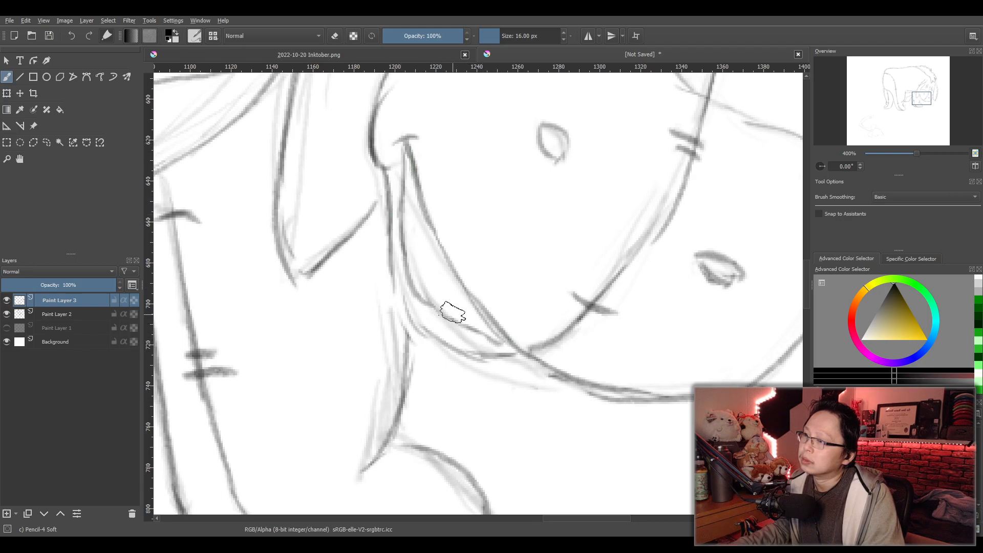
- Redraw the lower lip line from the mouth corner toward the chin
key("ctrl+z")
key("ctrl+z")
key("ctrl+z")
key("ctrl+z")
key("ctrl+z")
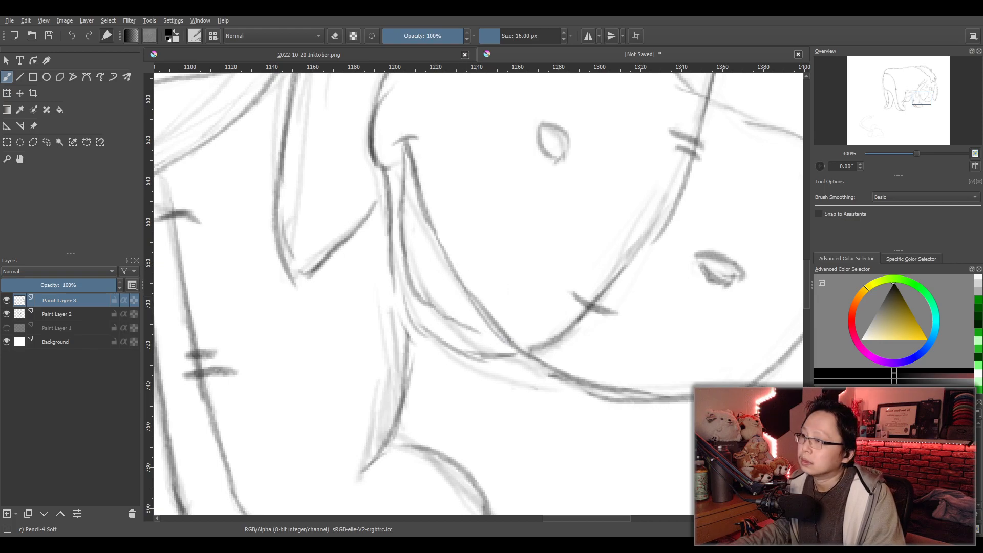
mouse_move(404, 215)
left_mouse_down()
mouse_move(425, 306)
mouse_move(416, 289)
mouse_move(512, 342)
left_mouse_up()
- Erase the muzzle's back edge beside the mouth corner and the smile's upper line
scroll(530, 304, "down", 4)
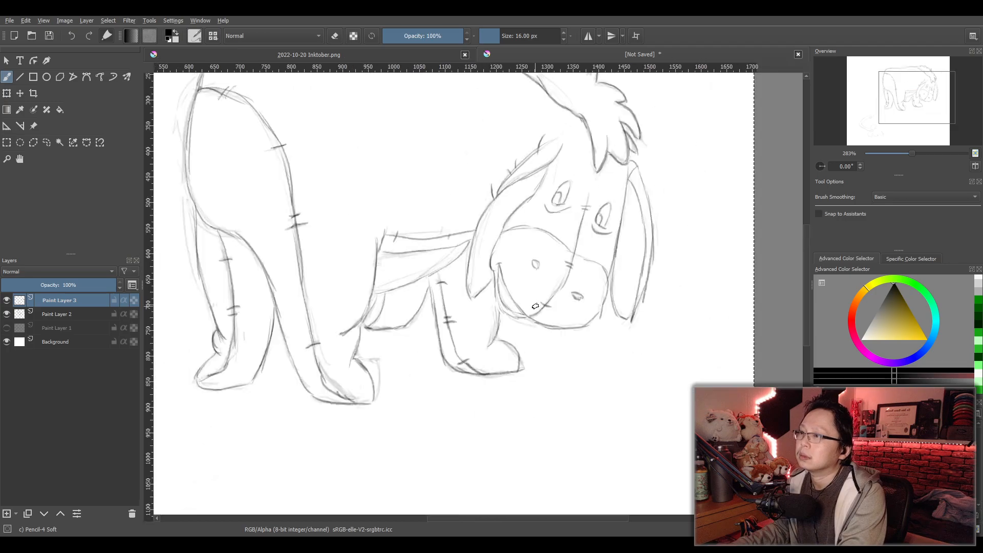
scroll(572, 311, "down", 1)
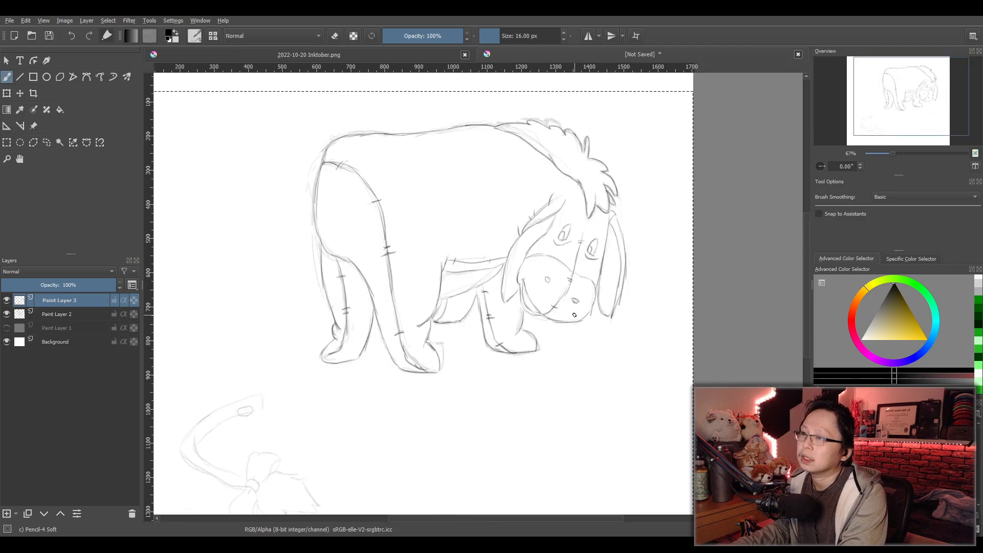
scroll(574, 315, "up", 3)
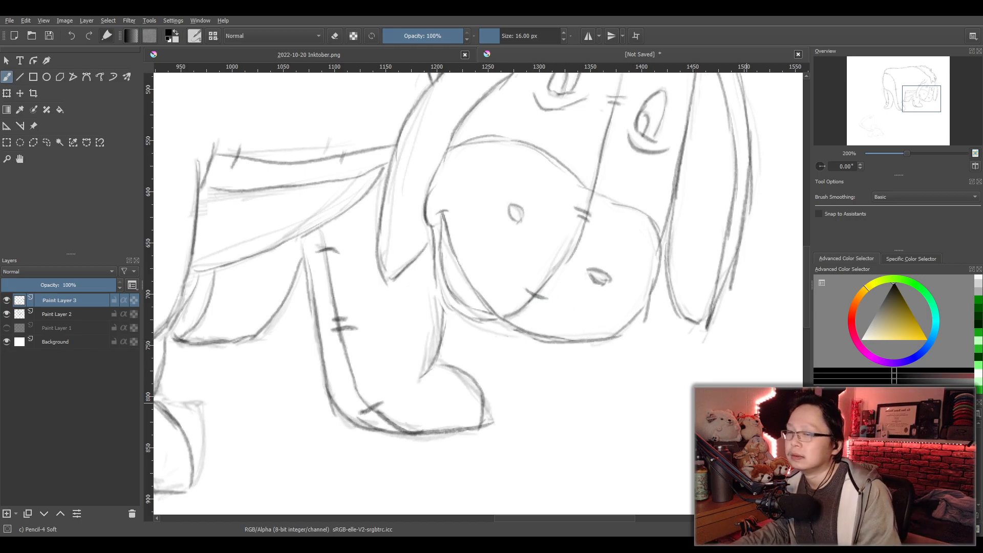
key("e")
left_click_drag(438, 210, 430, 217)
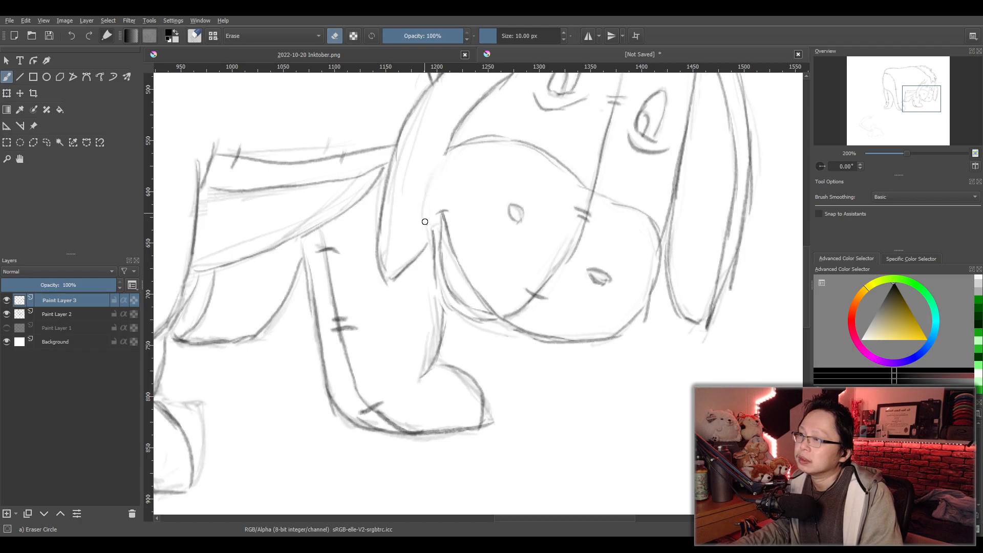
left_click_drag(454, 249, 448, 222)
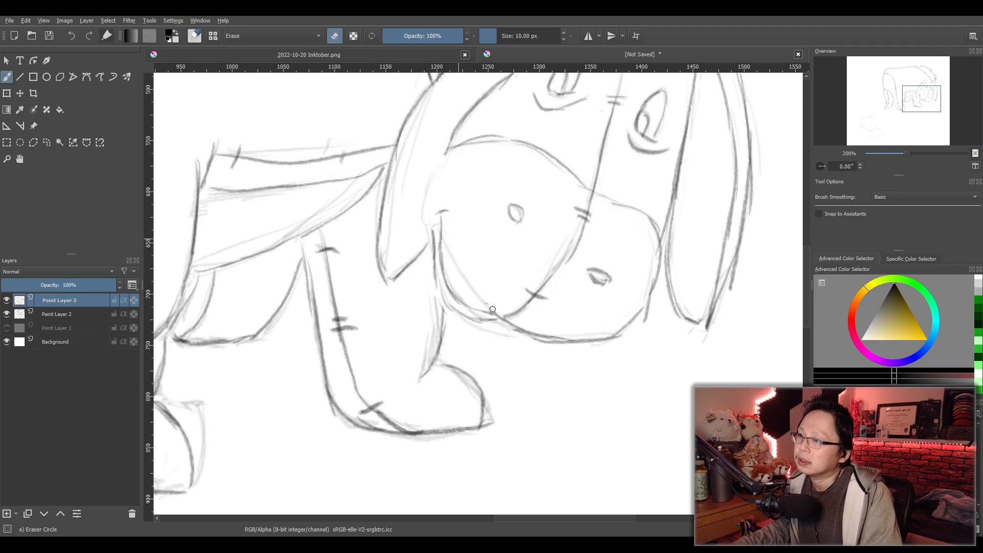
- Redraw the muzzle's back edge bulging outward from the brow line to the mouth corner, and retrace the smile line below it
key("e")
left_click_drag(445, 142, 448, 203)
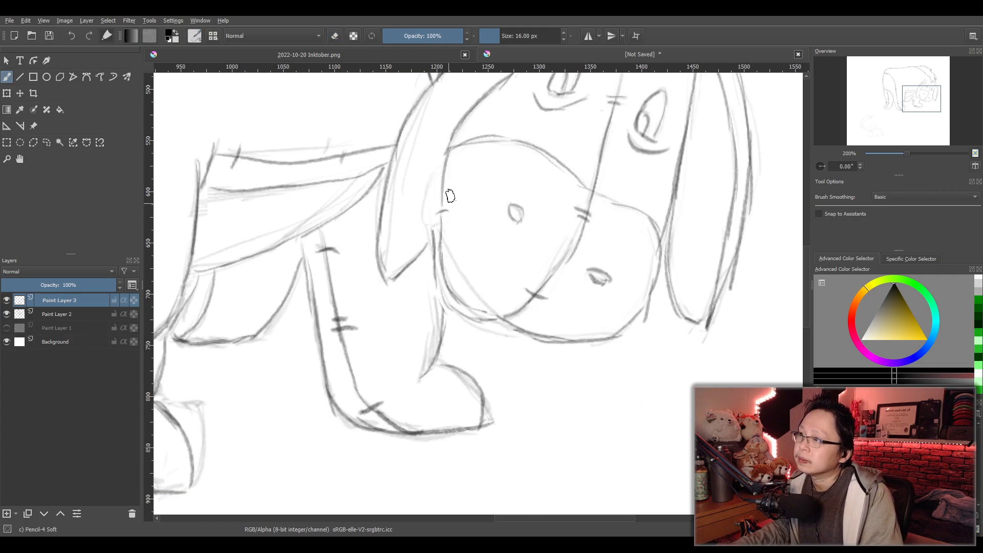
key("ctrl+z")
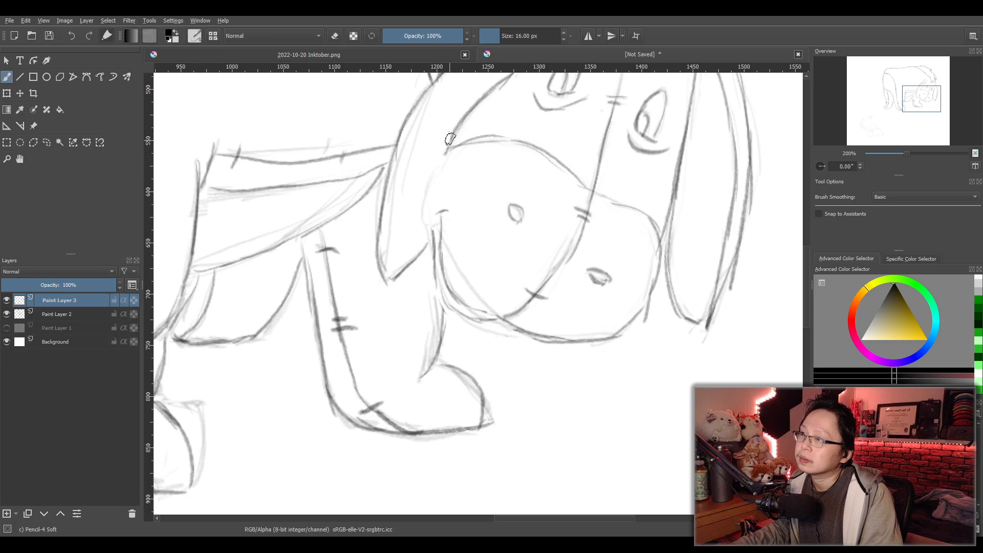
left_click_drag(448, 149, 436, 203)
key("ctrl+z")
key("ctrl+z")
key("ctrl+z")
left_click_drag(447, 150, 431, 213)
left_click_drag(438, 175, 431, 215)
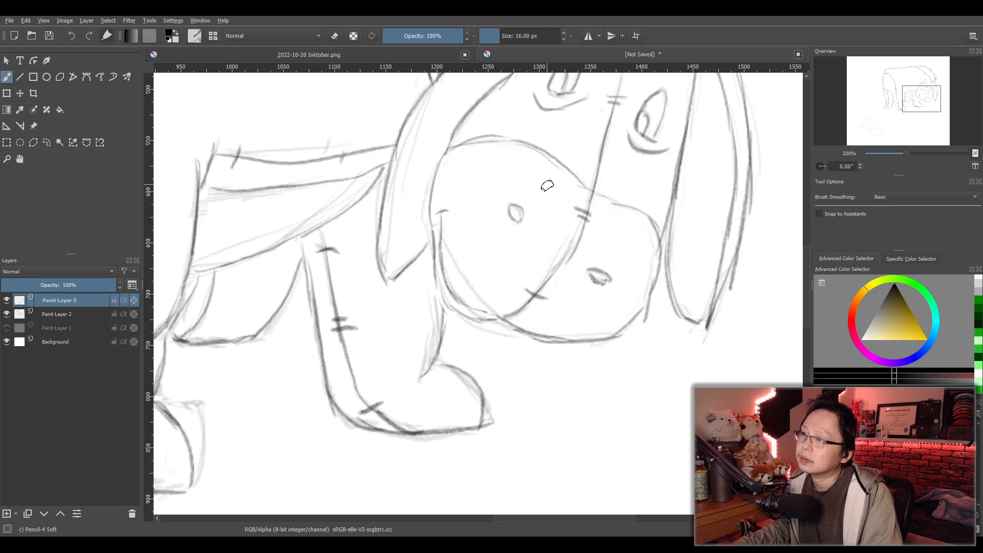
key("ctrl+z")
key("ctrl+z")
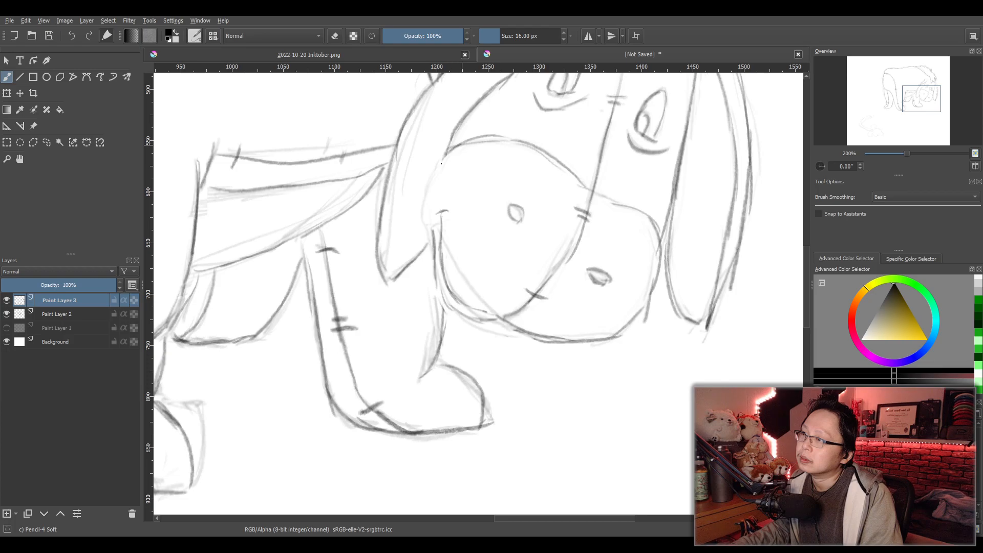
left_click_drag(444, 156, 424, 207)
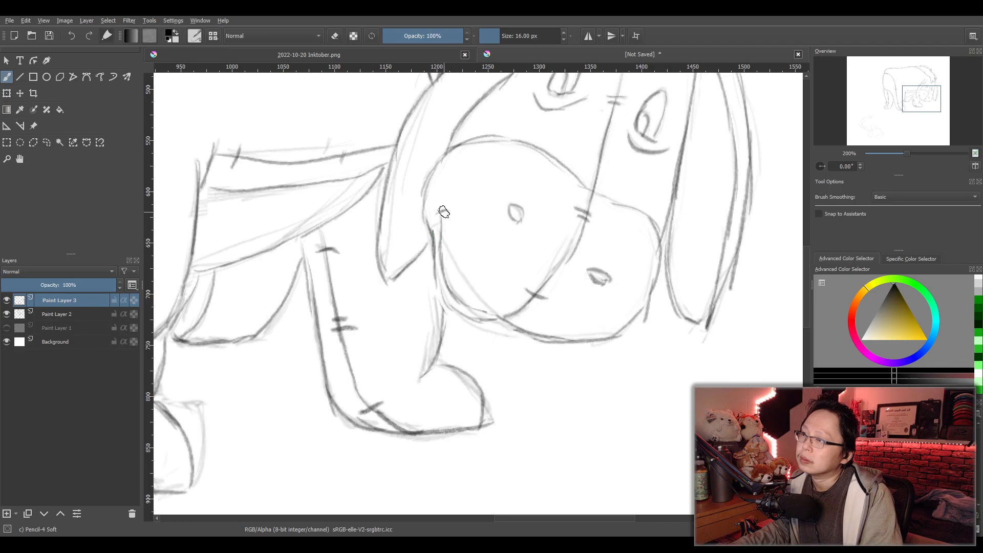
left_click_drag(451, 255, 473, 296)
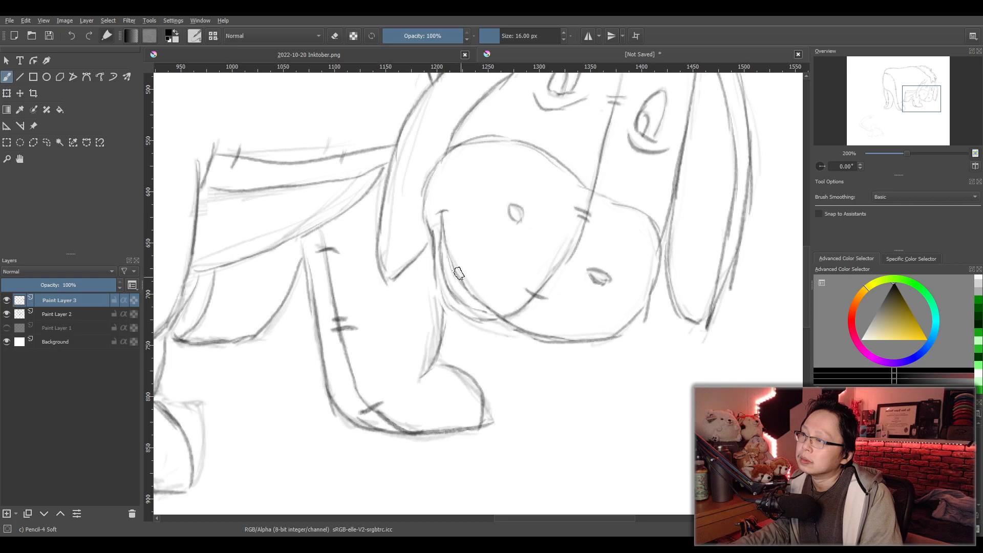
- Erase the overlapping lines where the front leg meets the jaw behind the mouth
scroll(518, 326, "down", 2)
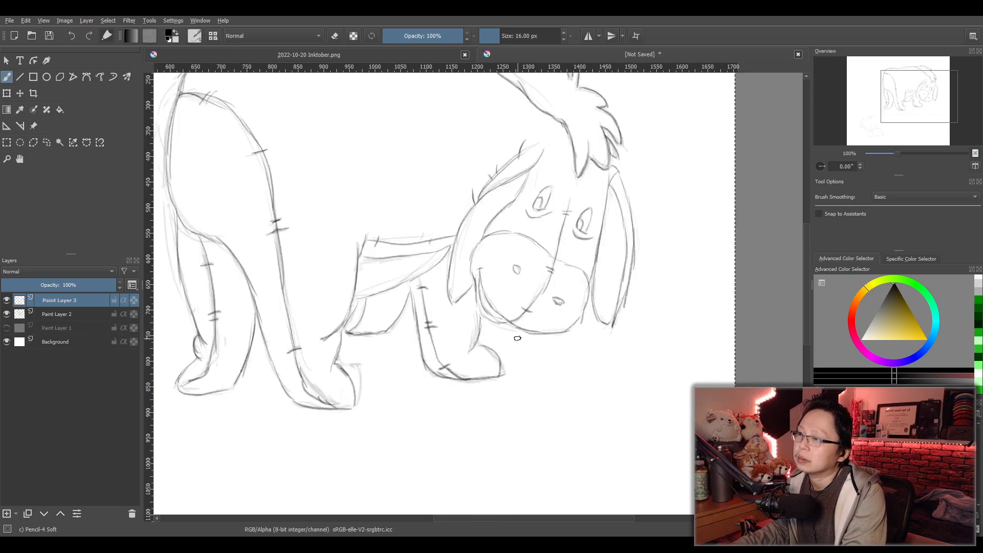
scroll(518, 338, "up", 3)
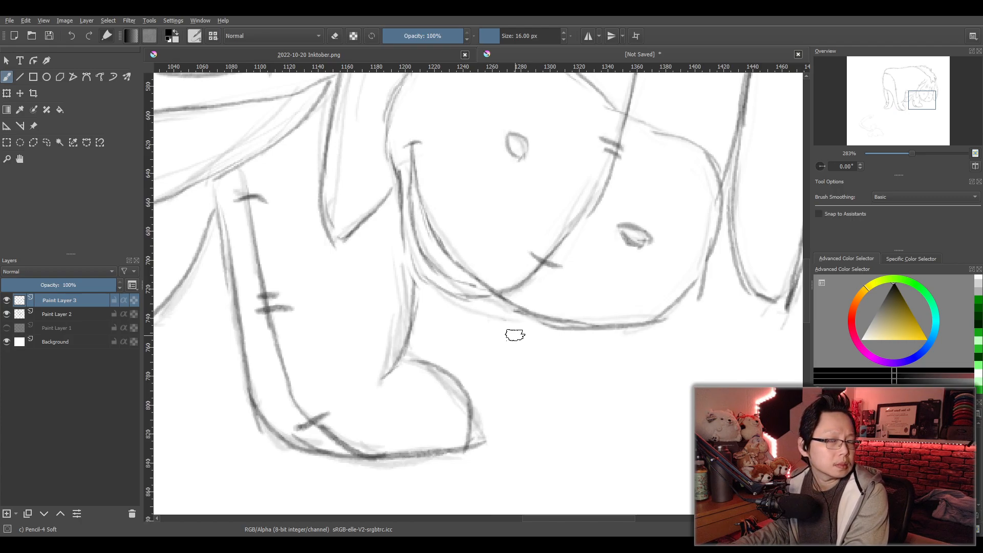
scroll(516, 335, "down", 3)
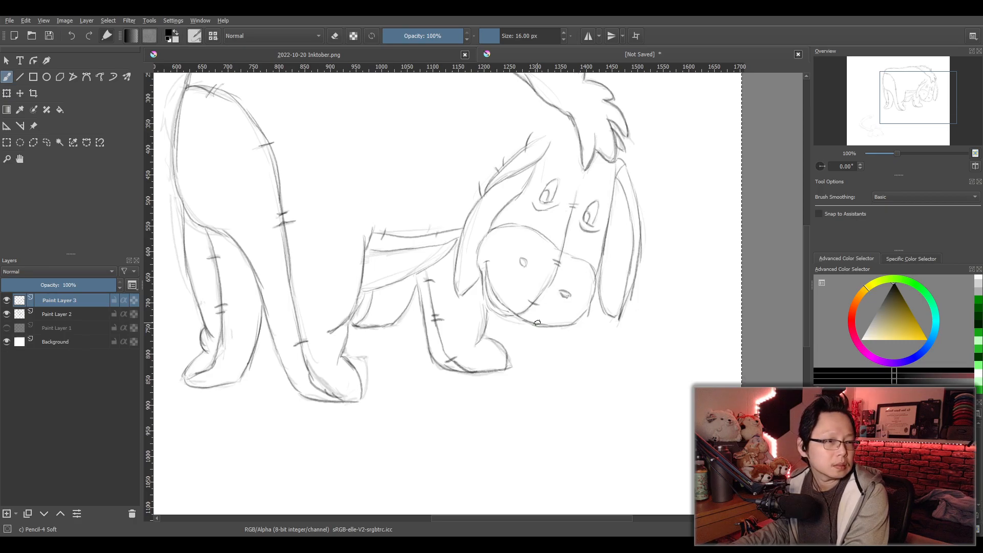
scroll(537, 322, "up", 4)
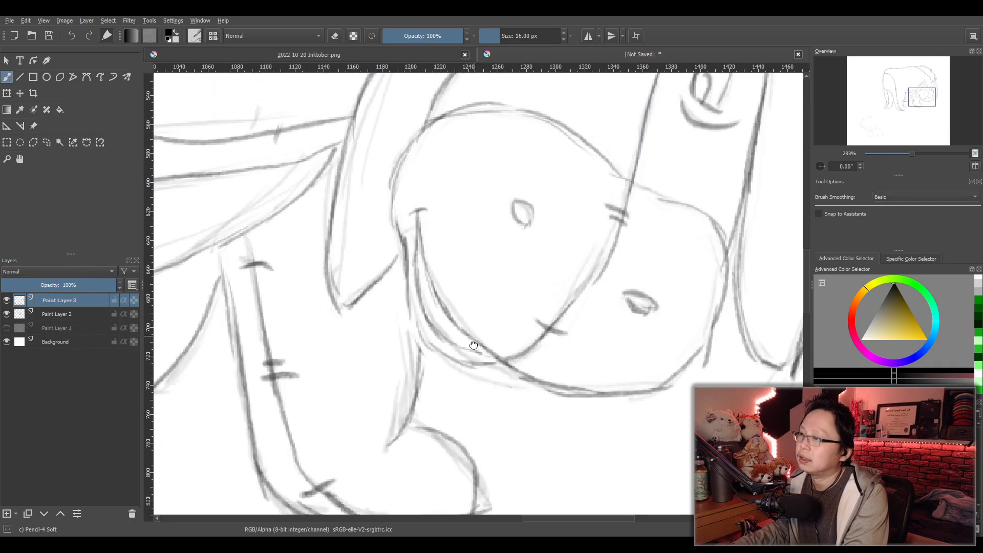
left_click(827, 434)
mouse_move(412, 306)
left_mouse_down()
mouse_move(412, 319)
mouse_move(478, 354)
left_mouse_up()
mouse_move(415, 307)
left_mouse_down()
mouse_move(393, 259)
mouse_move(391, 197)
left_mouse_up()
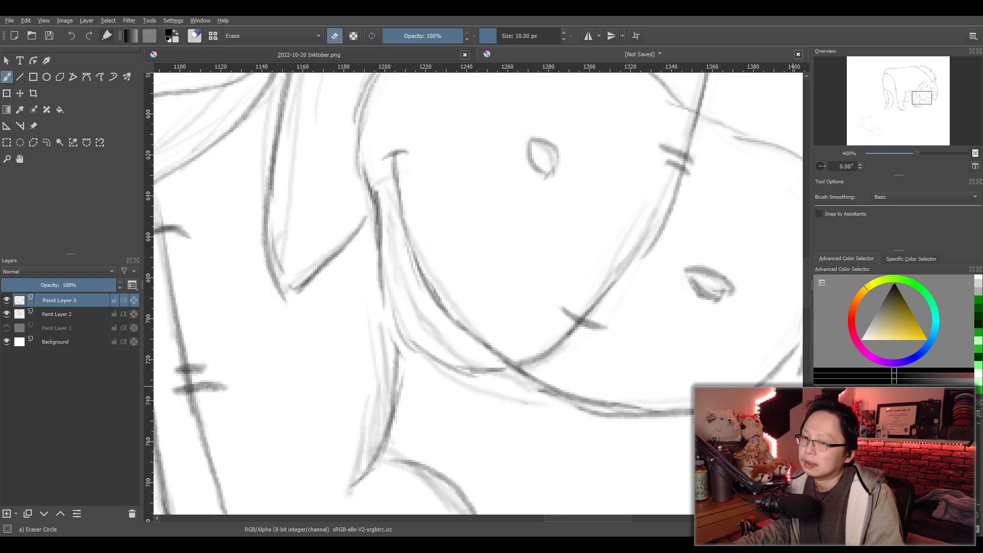
key("e")
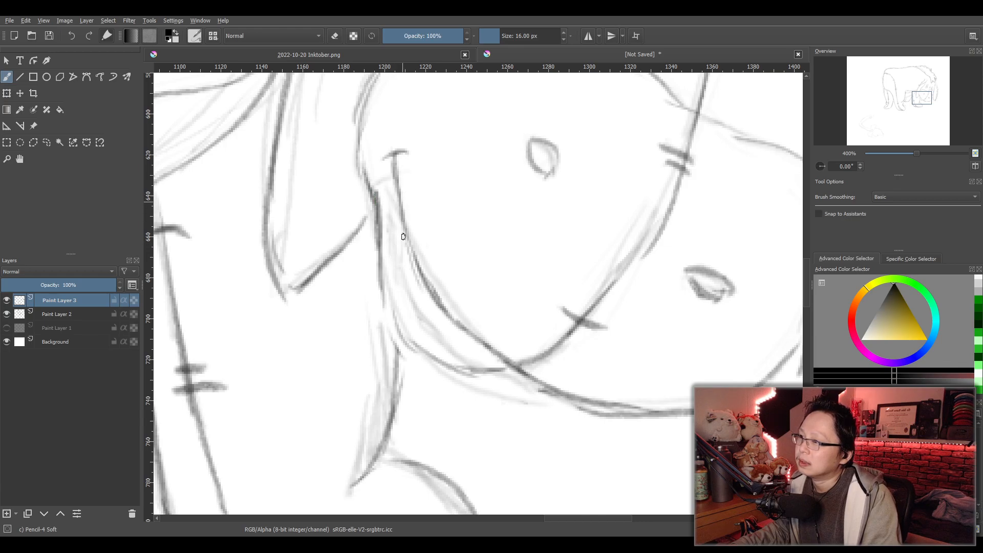
mouse_move(400, 233)
left_mouse_down()
mouse_move(415, 312)
mouse_move(466, 343)
left_mouse_up()
left_click_drag(469, 343, 496, 361)
key("ctrl+z")
key("ctrl+z")
key("ctrl+z")
- Retrace the smile line curving from the mouth corner down to the chin in pencil
key("ctrl+z")
key("ctrl+z")
key("ctrl+z")
mouse_move(397, 193)
left_mouse_down()
mouse_move(402, 258)
mouse_move(435, 337)
left_mouse_up()
left_click_drag(411, 290, 454, 342)
left_click_drag(443, 336, 496, 359)
key("ctrl+z")
key("ctrl+z")
key("ctrl+z")
key("ctrl+z")
key("ctrl+z")
key("ctrl+z")
mouse_move(398, 204)
left_mouse_down()
mouse_move(407, 322)
mouse_move(406, 300)
mouse_move(423, 330)
mouse_move(499, 362)
left_mouse_up()
key("ctrl+z")
key("ctrl+z")
left_click_drag(425, 328, 500, 358)
key("ctrl+z")
left_click_drag(433, 337, 493, 351)
- Examine the reworked mouth and muzzle against the whole figure
scroll(502, 328, "down", 4)
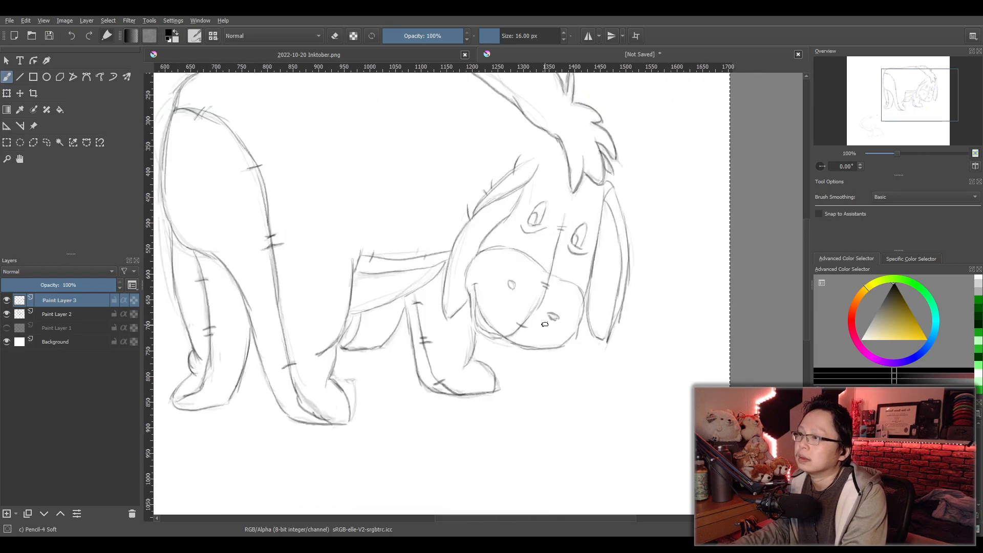
left_click_drag(545, 324, 550, 366)
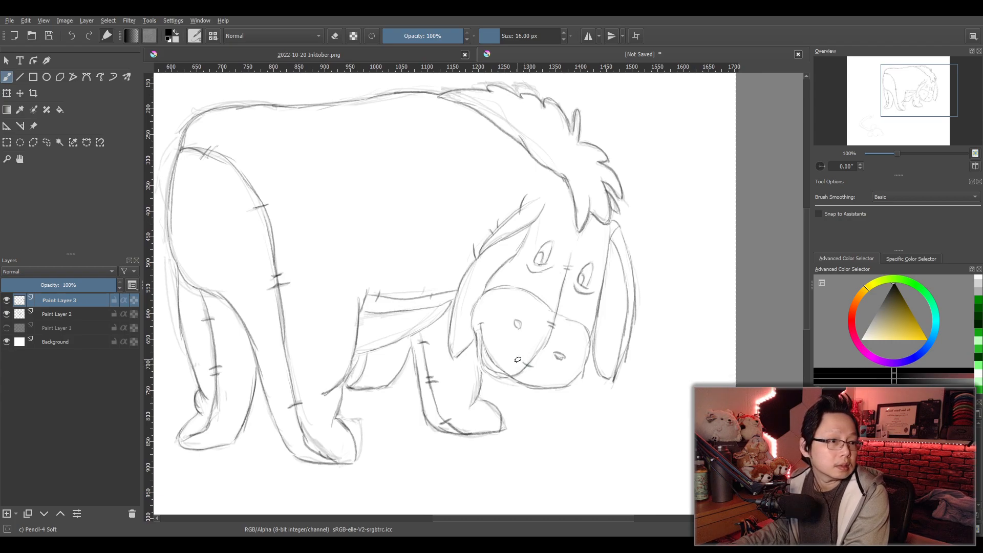
scroll(507, 349, "down", 2)
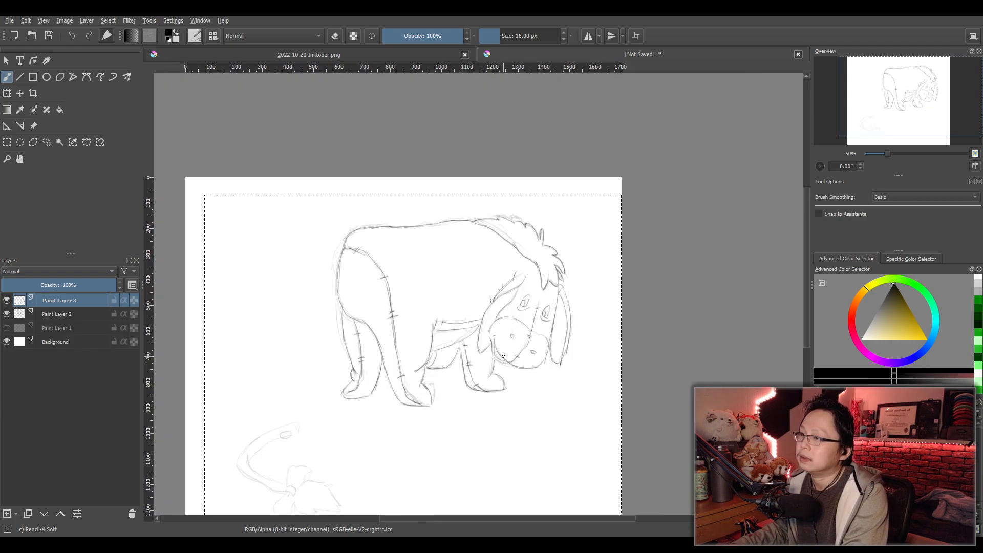
scroll(502, 358, "up", 3)
scroll(536, 363, "up", 2)
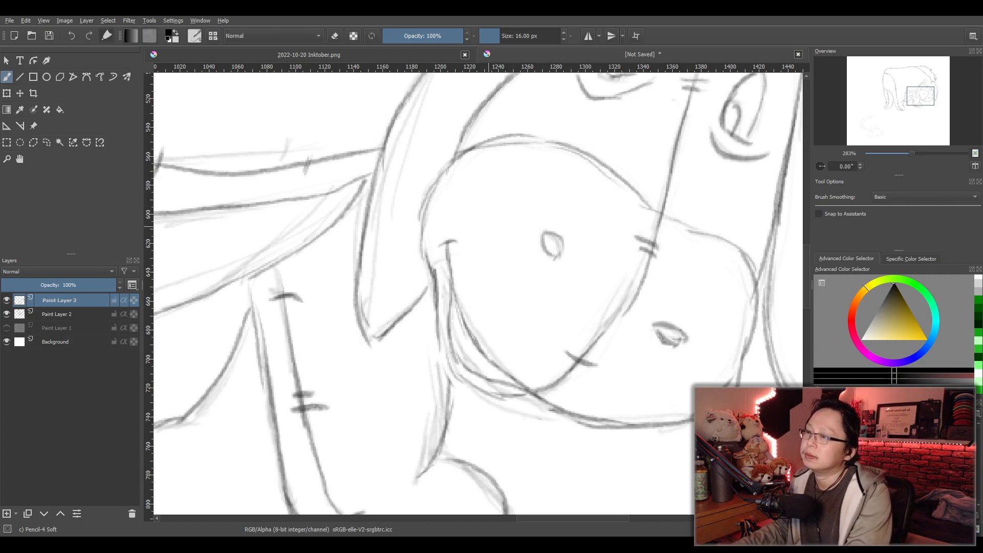
scroll(489, 231, "down", 4)
scroll(539, 252, "down", 2)
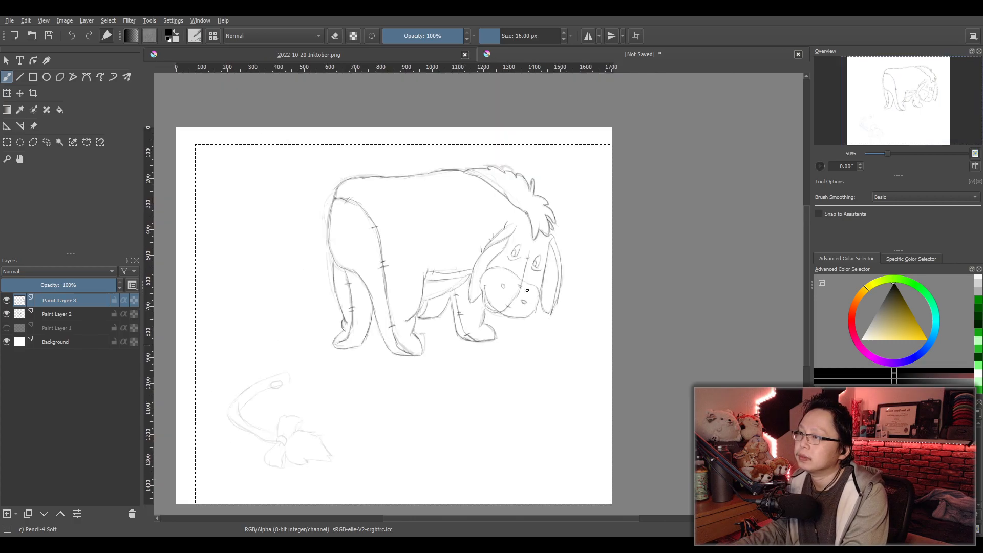
- Trace the lower half of the detached tail's inner edge from the bend to the bow
scroll(277, 401, "up", 3)
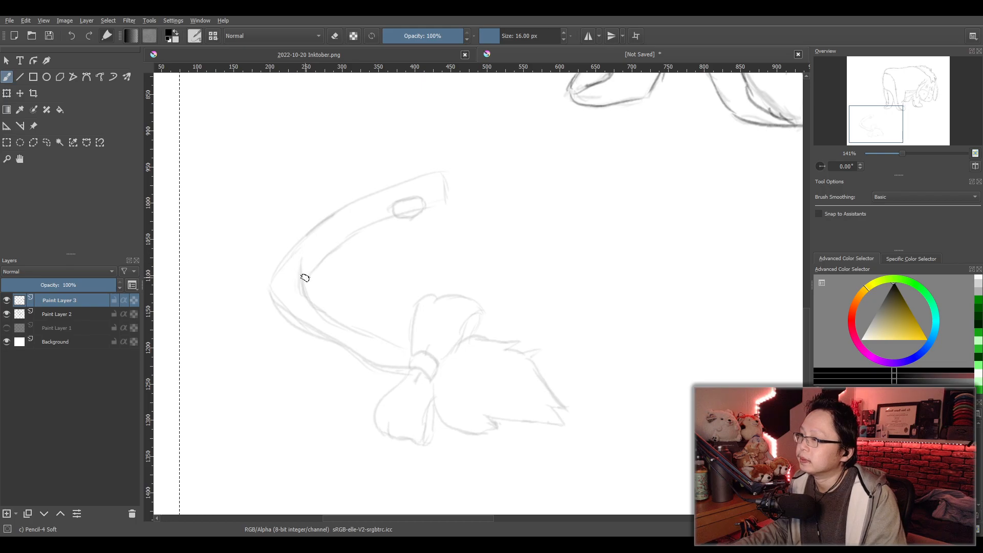
key("ctrl+z")
mouse_move(302, 282)
left_mouse_down()
mouse_move(318, 327)
mouse_move(332, 314)
left_mouse_up()
key("ctrl+z")
key("ctrl+z")
mouse_move(302, 265)
left_mouse_down()
mouse_move(439, 341)
mouse_move(373, 341)
left_mouse_up()
key("ctrl+z")
mouse_move(303, 259)
left_mouse_down()
mouse_move(326, 318)
mouse_move(387, 335)
left_mouse_up()
key("ctrl+z")
- Trace the upper half of the tail's inner edge from the bend up to the oval near its end
key("ctrl+z")
left_click_drag(302, 302, 410, 346)
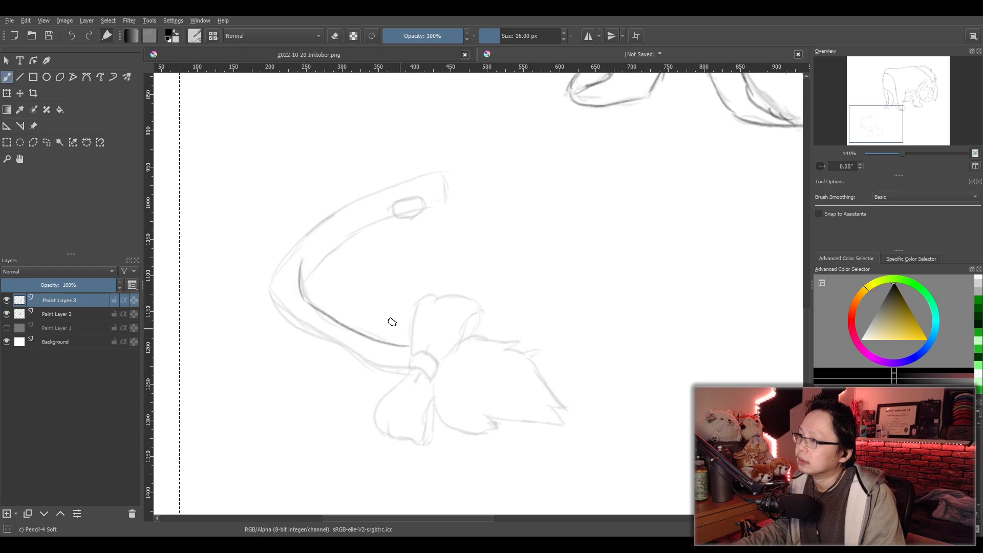
left_click_drag(306, 285, 377, 214)
key("ctrl+z")
mouse_move(307, 283)
left_mouse_down()
mouse_move(353, 231)
mouse_move(401, 209)
left_mouse_up()
key("ctrl+z")
mouse_move(305, 287)
left_mouse_down()
mouse_move(317, 267)
mouse_move(395, 217)
left_mouse_up()
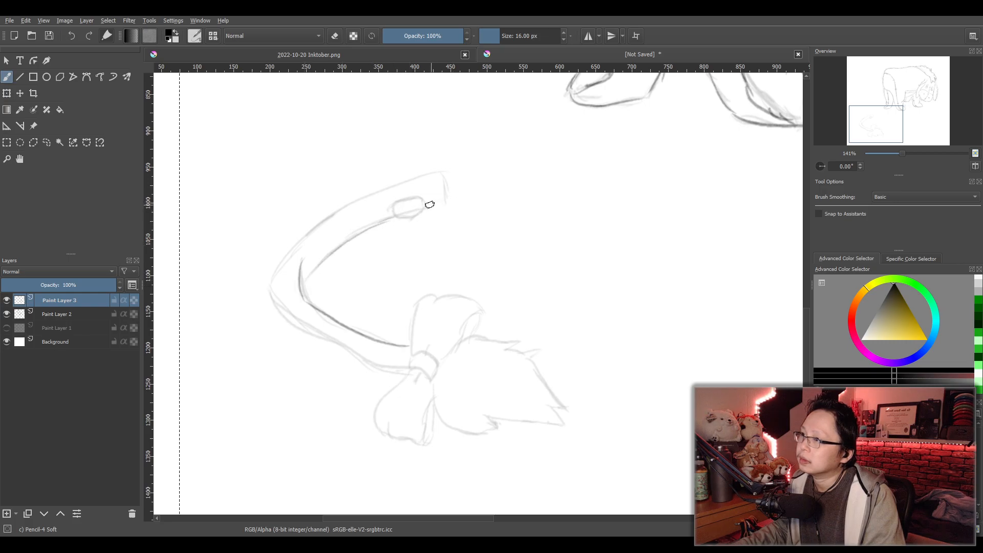
- Trace the tail's squared end and its outer edge down to the bend
mouse_move(442, 172)
left_mouse_down()
mouse_move(327, 224)
mouse_move(428, 175)
left_mouse_up()
key("ctrl+z")
key("ctrl+z")
left_click_drag(303, 236, 377, 196)
mouse_move(274, 287)
left_mouse_down()
mouse_move(344, 346)
mouse_move(401, 368)
left_mouse_up()
key("ctrl+z")
key("ctrl+z")
mouse_move(276, 287)
left_mouse_down()
mouse_move(285, 306)
mouse_move(404, 356)
mouse_move(372, 346)
mouse_move(391, 368)
mouse_move(414, 328)
mouse_move(423, 357)
mouse_move(410, 349)
mouse_move(434, 356)
mouse_move(414, 354)
mouse_move(440, 363)
left_mouse_up()
key("ctrl+z")
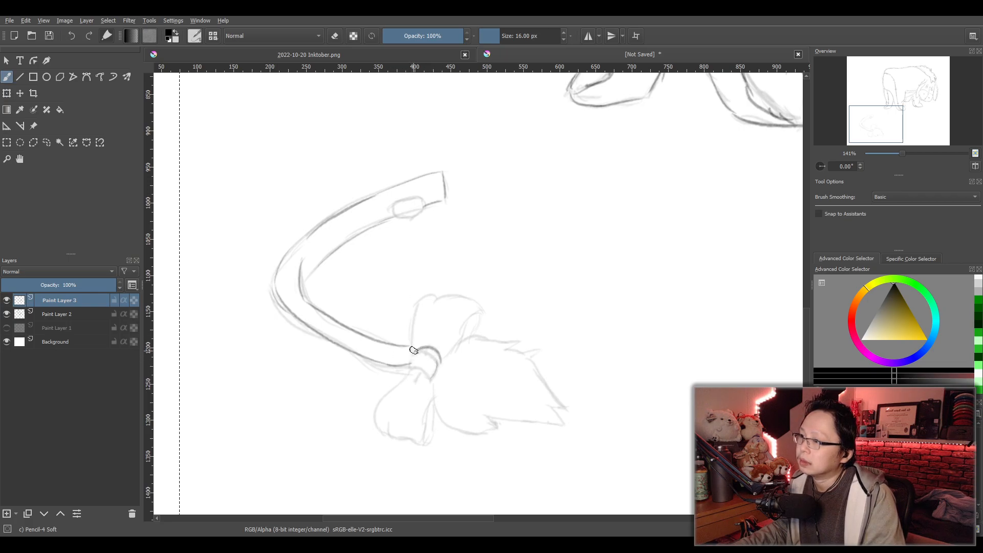
key("ctrl+z")
key("ctrl+z")
key("ctrl+z")
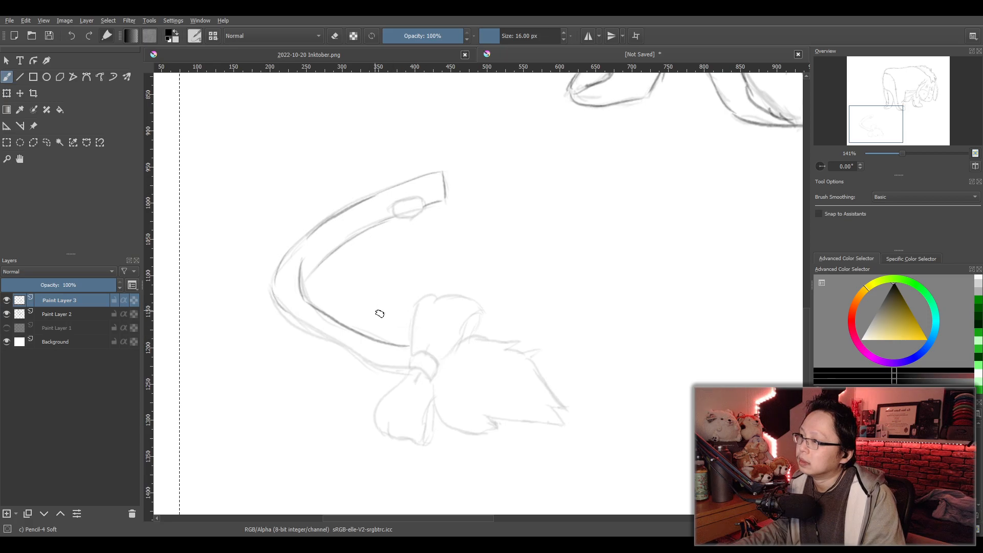
- Trace the tail's lower outer edge to the knot, then outline the knot and the bow's upper loop
left_click_drag(274, 279, 319, 333)
key("ctrl+z")
mouse_move(275, 299)
left_mouse_down()
mouse_move(402, 364)
mouse_move(343, 337)
mouse_move(354, 356)
mouse_move(432, 377)
mouse_move(411, 353)
mouse_move(439, 365)
mouse_move(434, 371)
mouse_move(435, 358)
mouse_move(414, 340)
mouse_move(412, 349)
mouse_move(417, 305)
left_mouse_up()
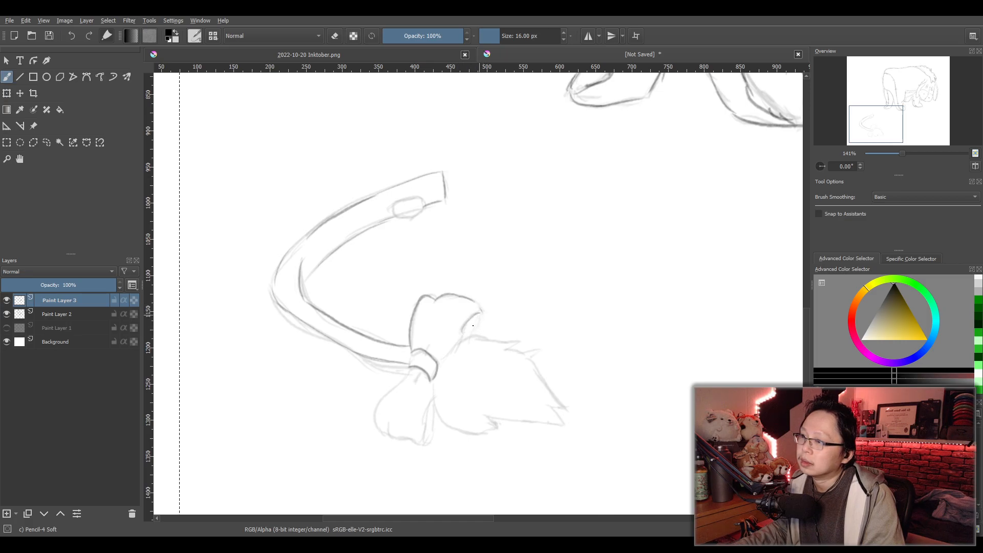
left_click_drag(472, 302, 478, 339)
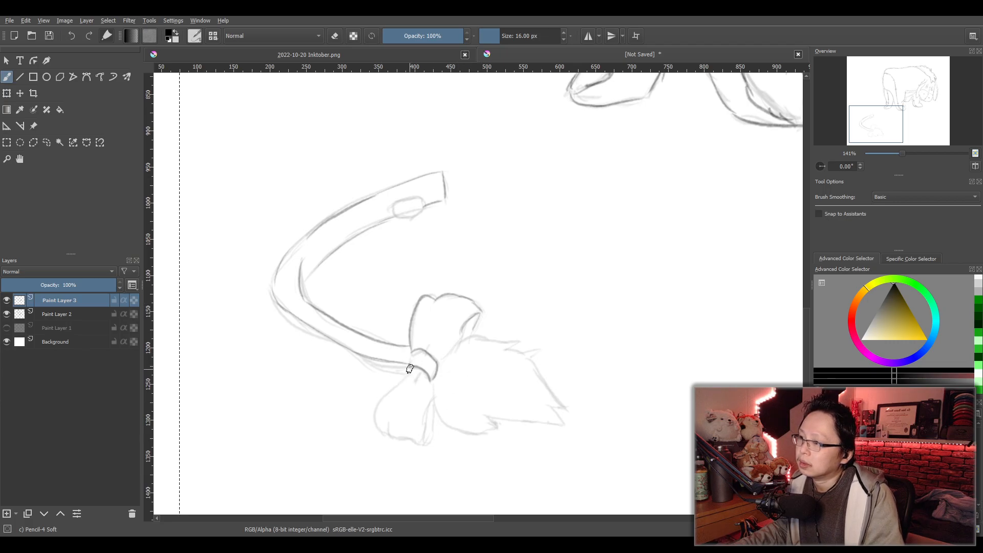
- Outline the bow's lower loop, including its scalloped end and inner fold
left_click_drag(406, 376, 371, 430)
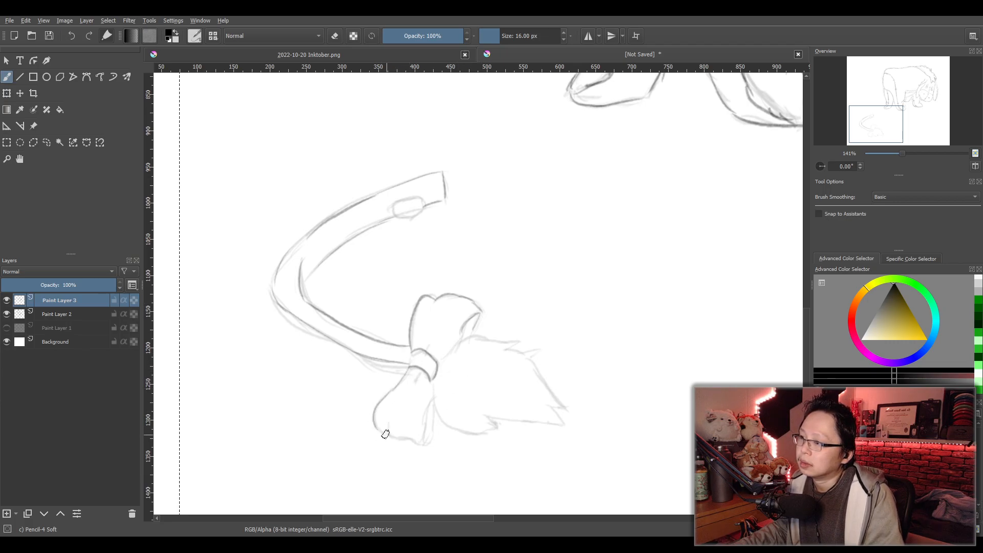
left_click_drag(395, 437, 422, 441)
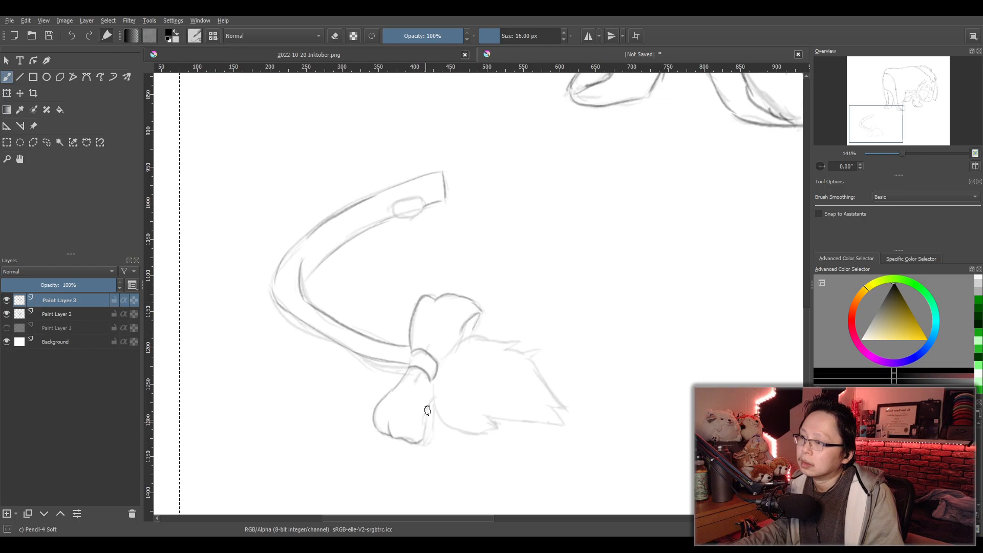
left_click_drag(435, 402, 428, 441)
- Trace the upper and outer edges of the tail's hair tuft, including its jagged points
mouse_move(464, 330)
left_mouse_down()
mouse_move(457, 349)
mouse_move(489, 332)
left_mouse_up()
key("ctrl+z")
left_click_drag(440, 360, 500, 338)
key("ctrl+z")
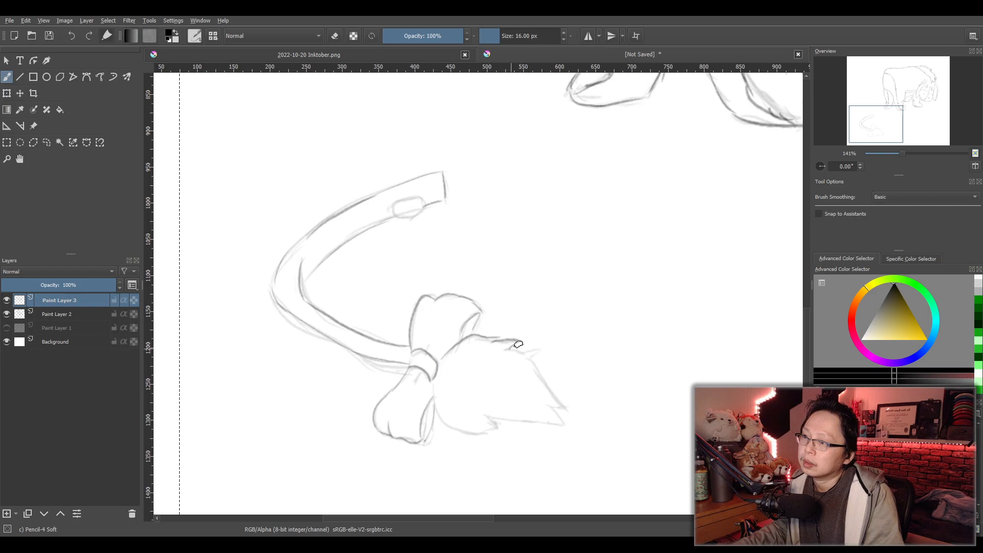
left_click_drag(512, 353, 579, 390)
key("ctrl+z")
mouse_move(507, 350)
left_mouse_down()
mouse_move(562, 406)
mouse_move(569, 429)
left_mouse_up()
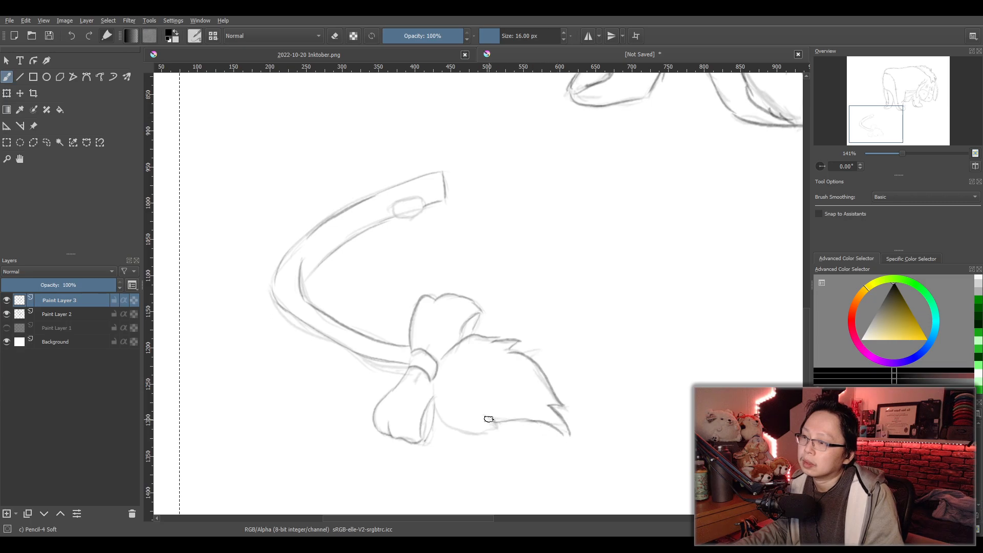
- Trace the hair tuft's underside back to the knot and outline the oval near the tail's end
left_click_drag(433, 389, 466, 429)
key("ctrl+z")
left_click_drag(432, 390, 484, 432)
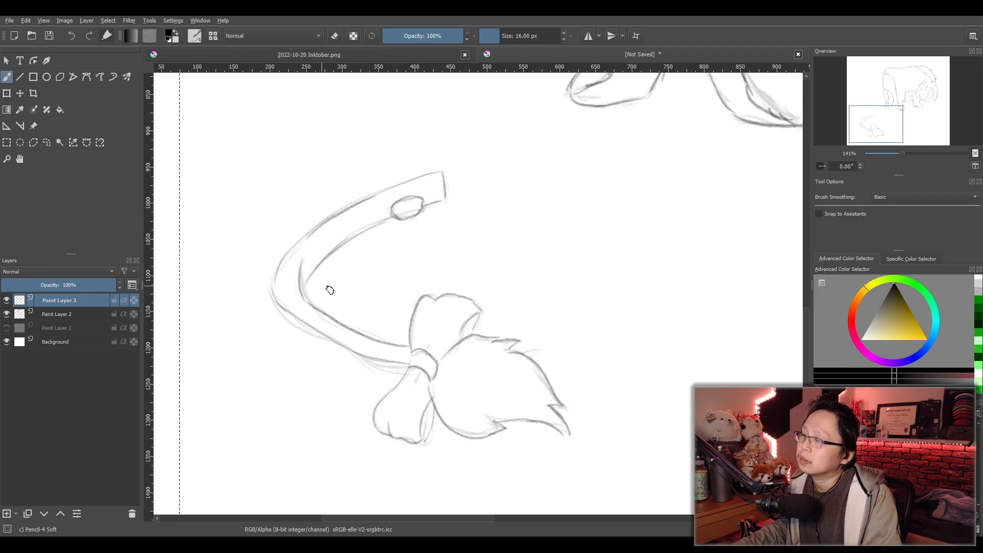
- Hide Paint Layer 2 to view the traced line art of the animal and tail alone
scroll(483, 327, "down", 3)
left_click(7, 314)
left_click_drag(589, 286, 476, 328)
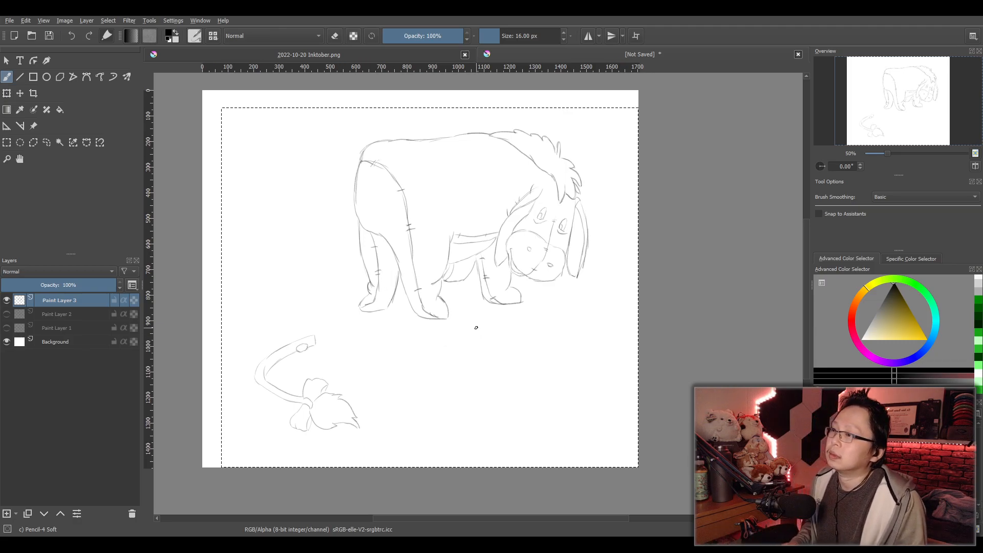
- Darken the tail's outer edge between the bend and its squared end
scroll(312, 372, "up", 4)
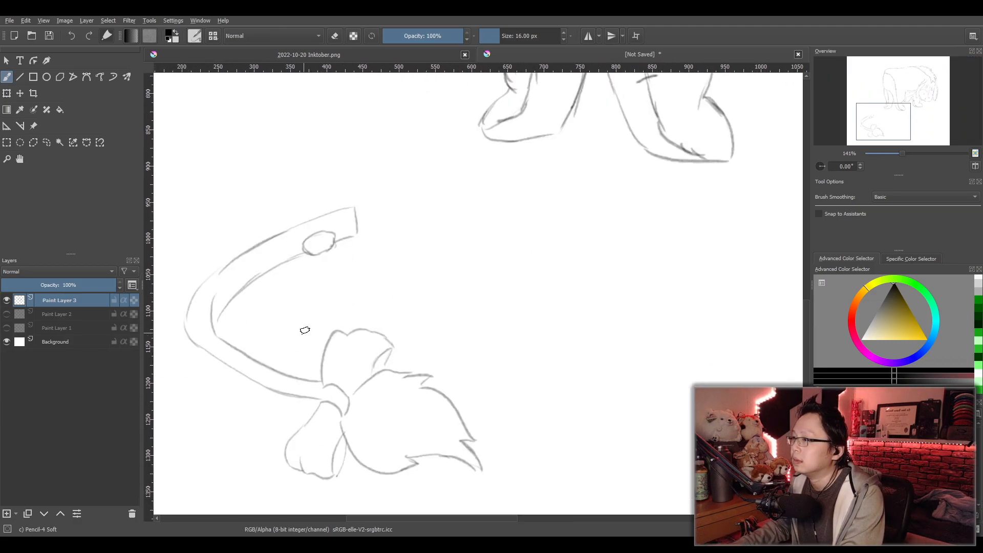
mouse_move(285, 215)
left_mouse_down()
mouse_move(421, 141)
mouse_move(387, 155)
mouse_move(464, 130)
left_mouse_up()
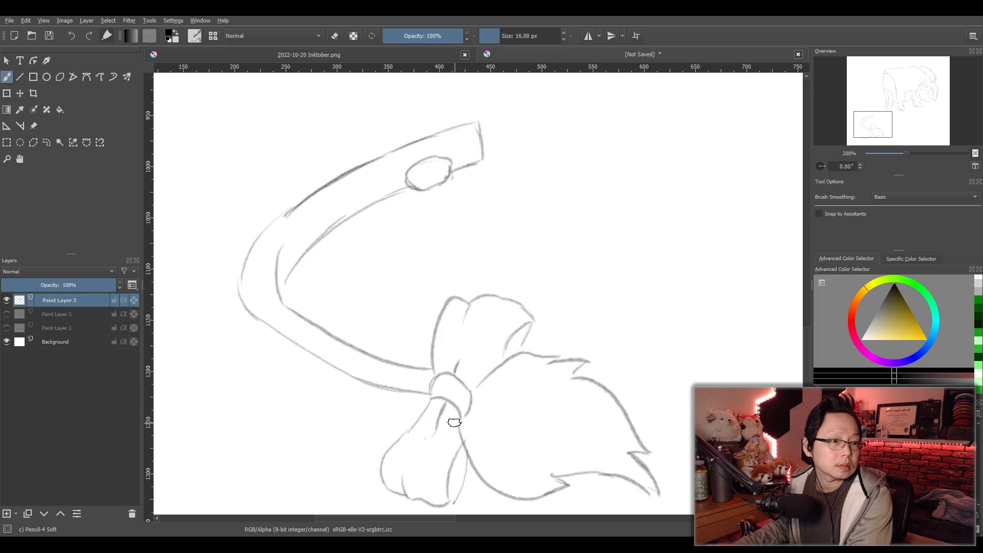
scroll(421, 426, "down", 8)
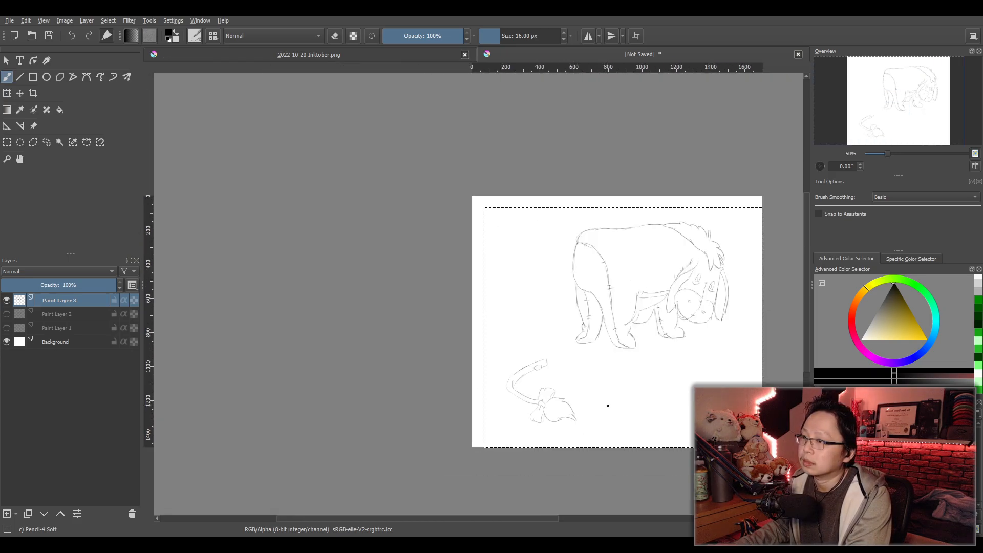
scroll(492, 391, "up", 2)
scroll(436, 391, "up", 1)
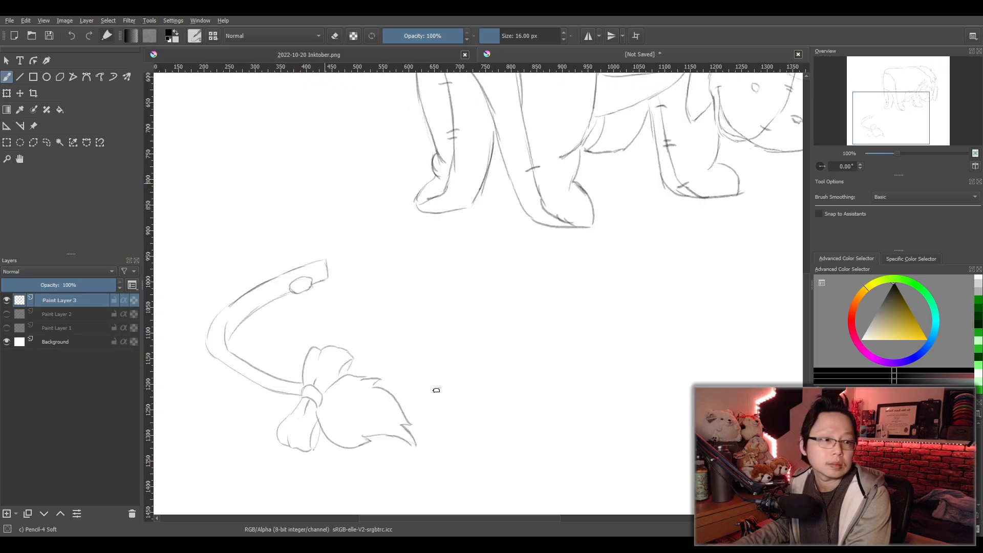
scroll(436, 390, "up", 2)
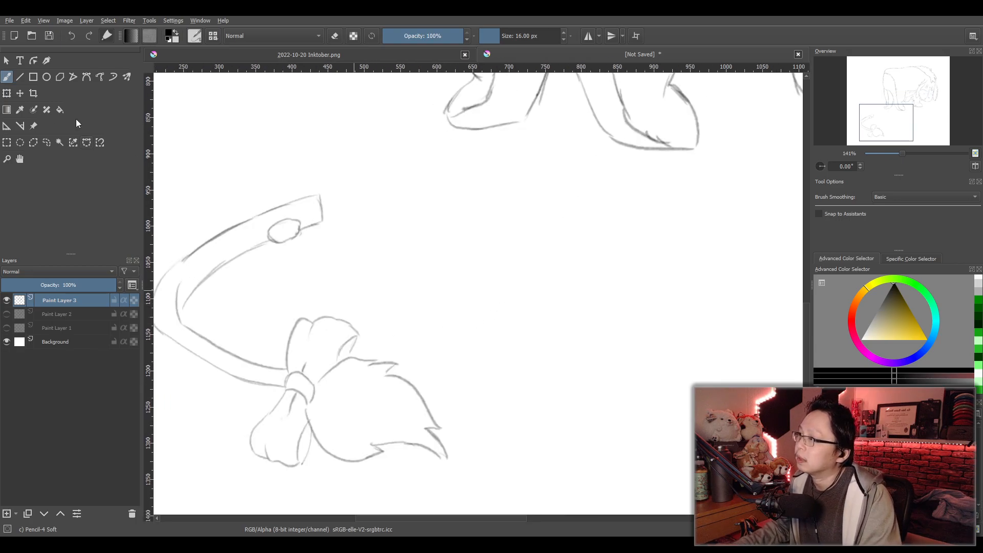
- Select the tail's bow and hair tuft with a freehand outline and pull their upper corners inward with a perspective transform
left_click(45, 143)
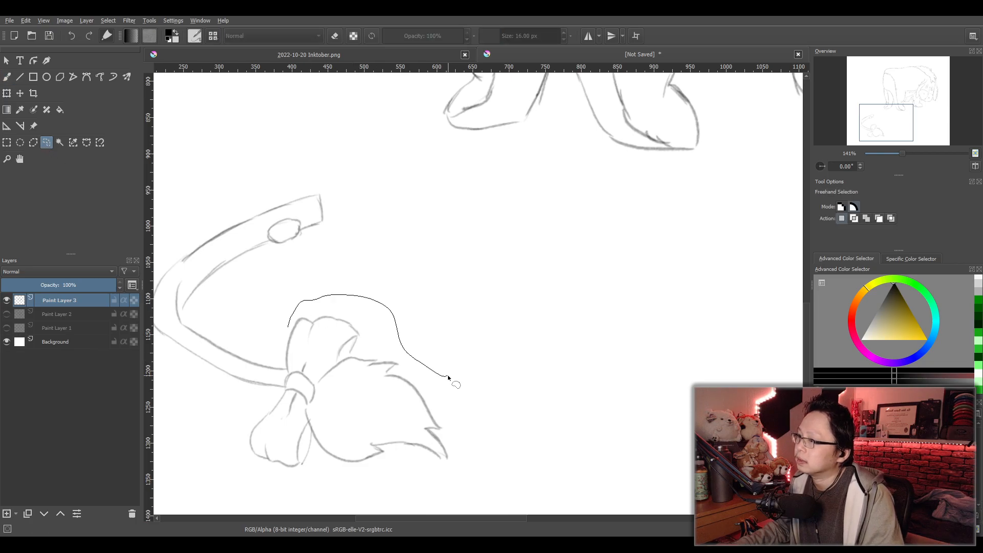
left_click_drag(448, 378, 264, 491)
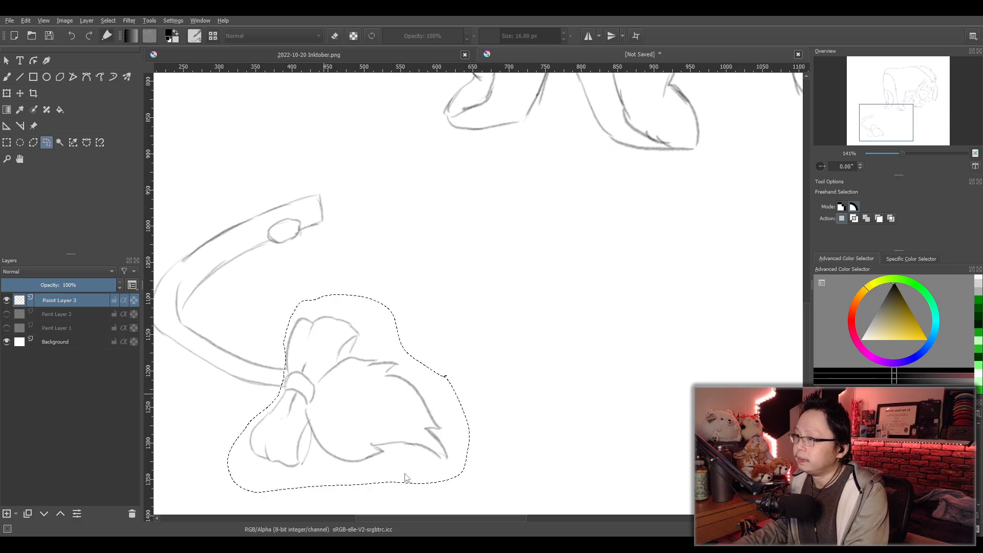
key("ctrl+t")
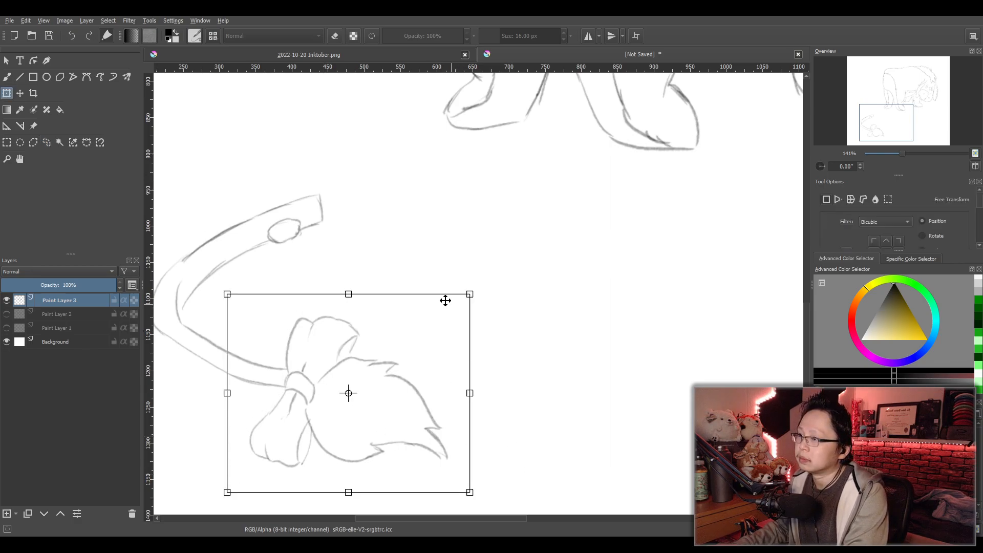
left_click(474, 360)
left_click_drag(470, 295, 461, 312)
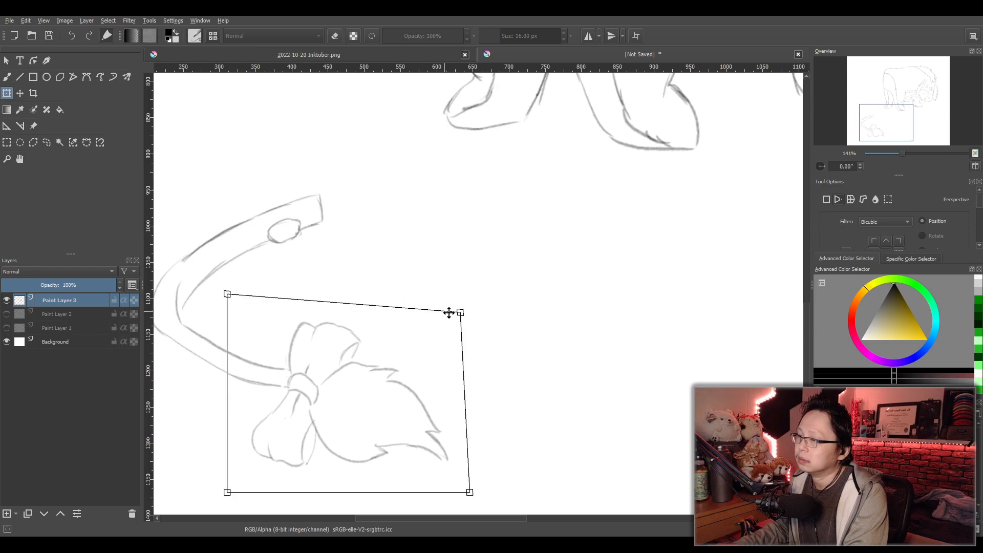
mouse_move(227, 295)
left_mouse_down()
mouse_move(224, 311)
mouse_move(242, 309)
left_mouse_up()
- Reposition the bow and hair tuft slightly, refine the perspective at the upper corners, and apply the transform
left_click_drag(355, 413, 350, 409)
left_click_drag(452, 308, 446, 319)
left_click_drag(232, 302, 227, 312)
left_click_drag(374, 387, 388, 391)
scroll(477, 398, "down", 2)
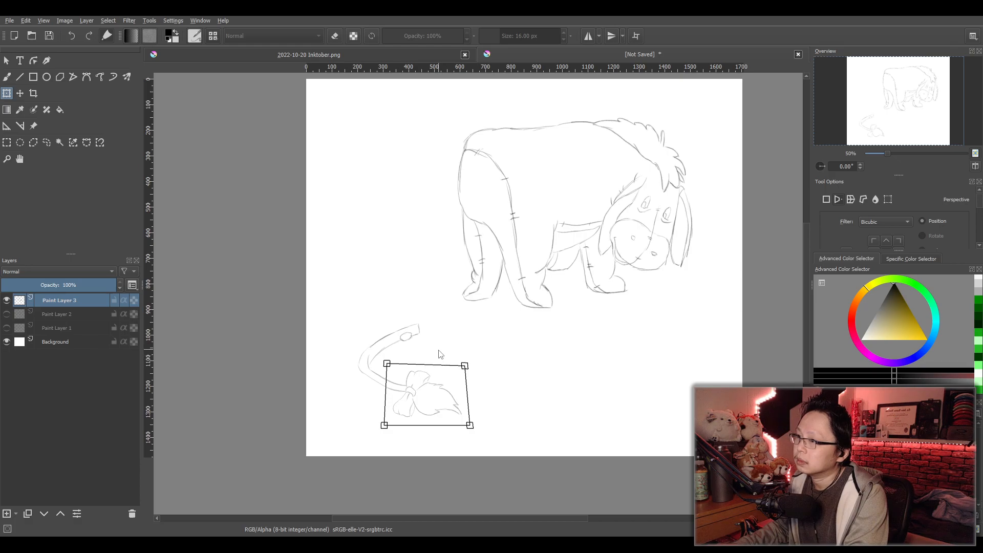
left_click_drag(388, 366, 430, 379)
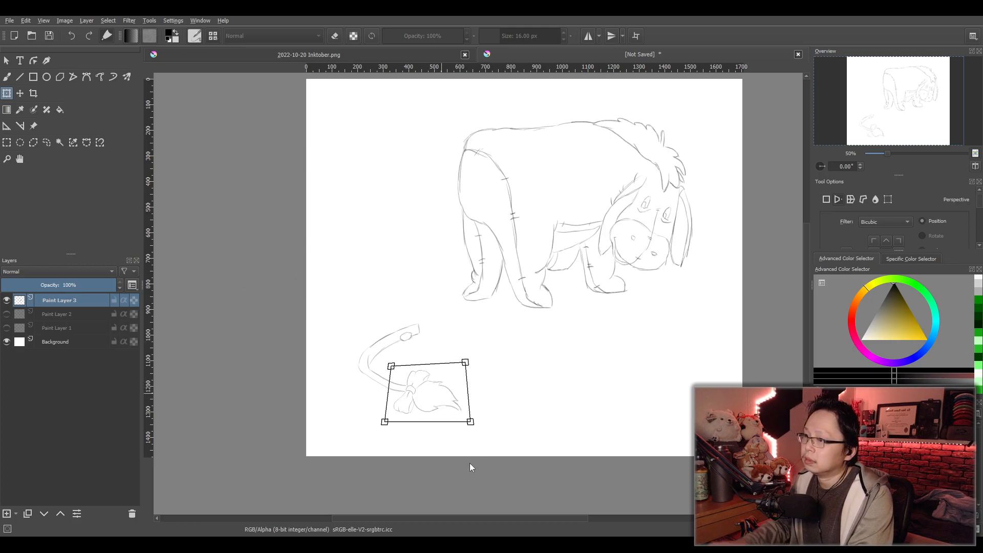
key("Return")
- Replace the freehand selection with a rectangular selection covering the entire canvas
left_click(6, 76)
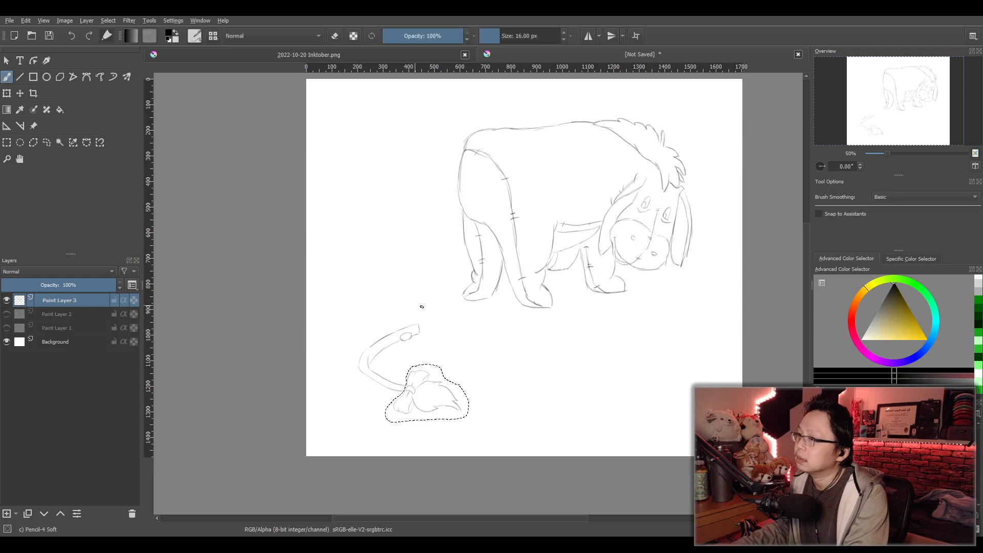
key("minus")
left_click(7, 142)
left_click_drag(344, 156, 626, 404)
key("plus")
key("plus")
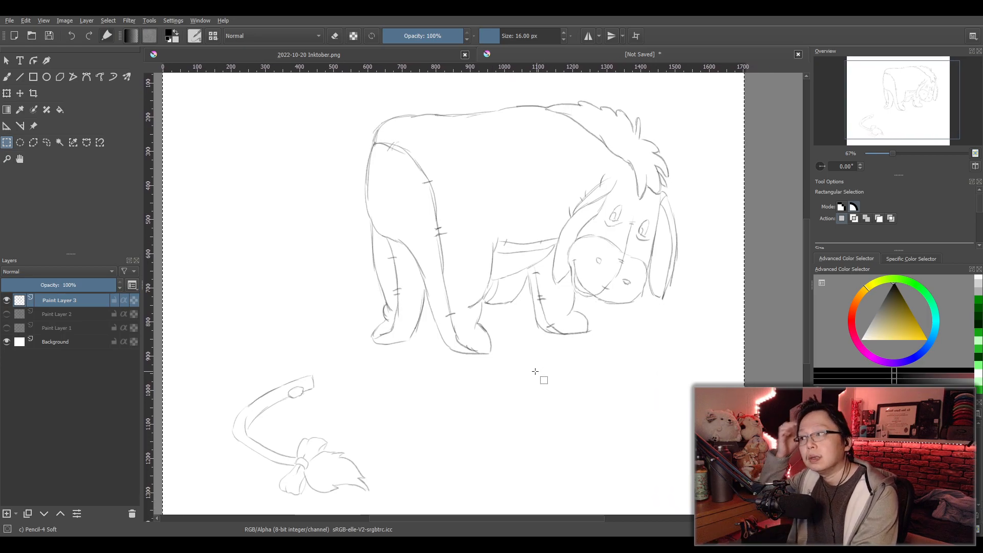
key("minus")
left_click_drag(530, 351, 517, 359)
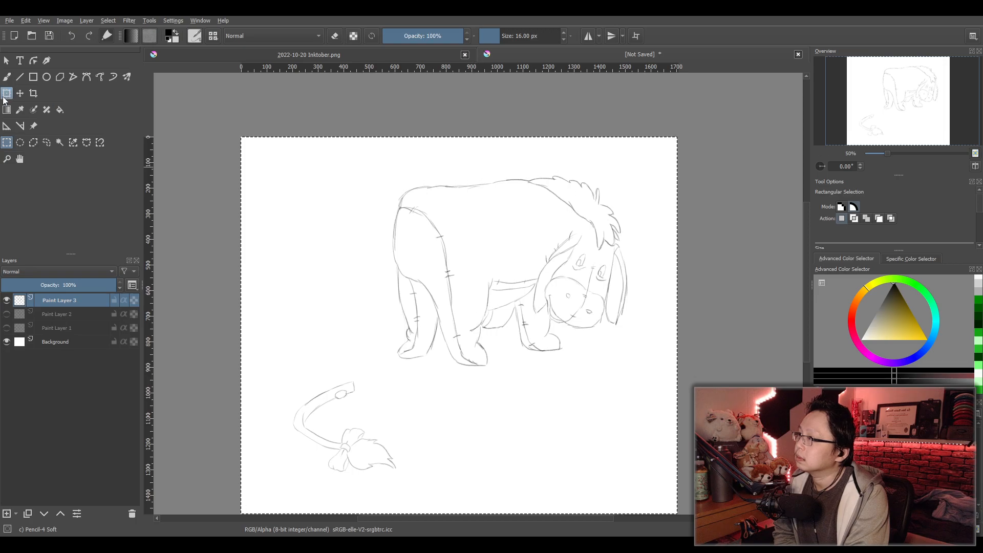
- Move the selected line art of the animal and tail slightly to the left on the canvas
left_click(20, 94)
left_click_drag(483, 330, 483, 333)
mouse_move(461, 384)
left_mouse_down()
mouse_move(476, 358)
mouse_move(454, 391)
mouse_move(481, 380)
left_mouse_up()
scroll(464, 386, "up", 1)
scroll(471, 380, "down", 3)
scroll(466, 394, "up", 1)
scroll(416, 375, "up", 2)
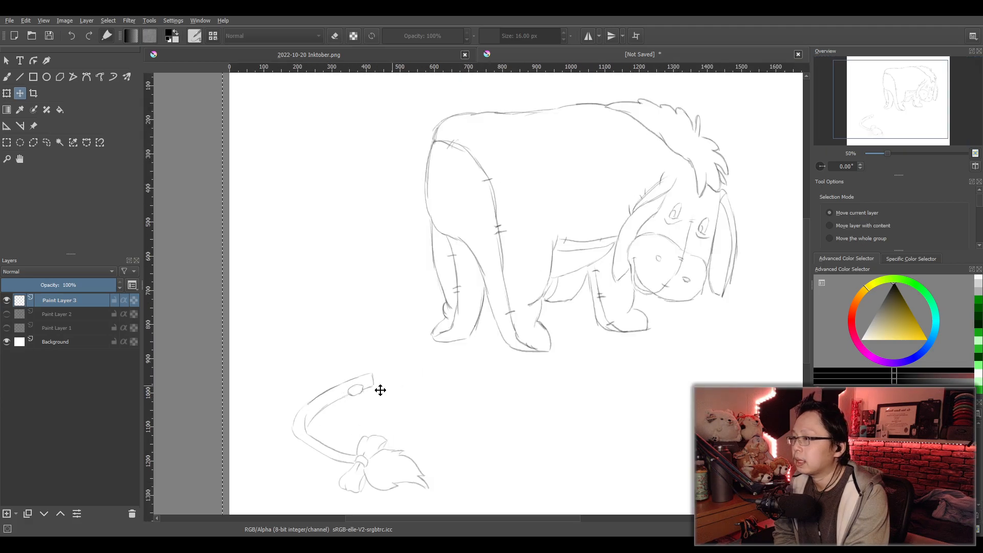
- Return to the brush and add a new paint layer directly beneath Paint Layer 3
left_click_drag(387, 388, 437, 303)
scroll(435, 302, "down", 1)
key("b")
scroll(381, 328, "up", 4)
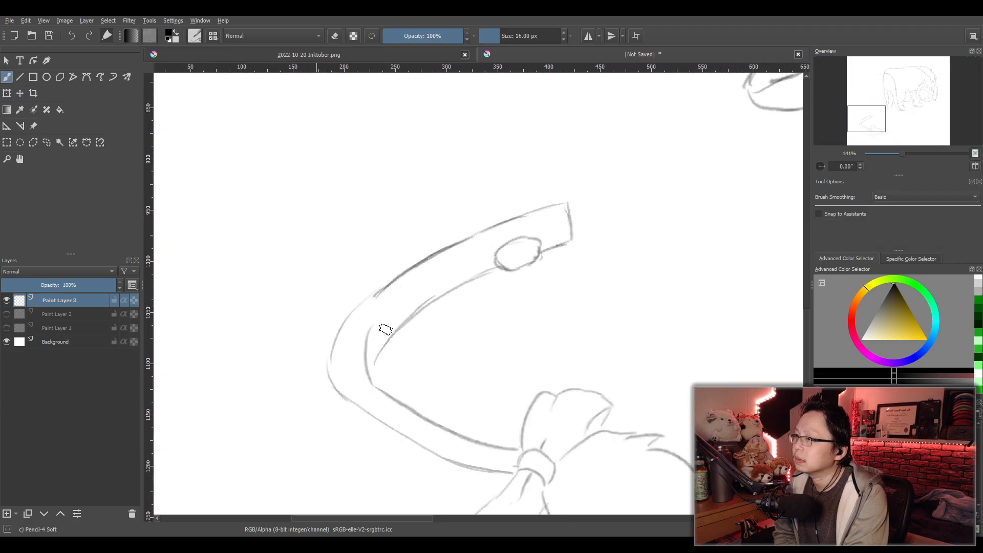
scroll(461, 327, "down", 3)
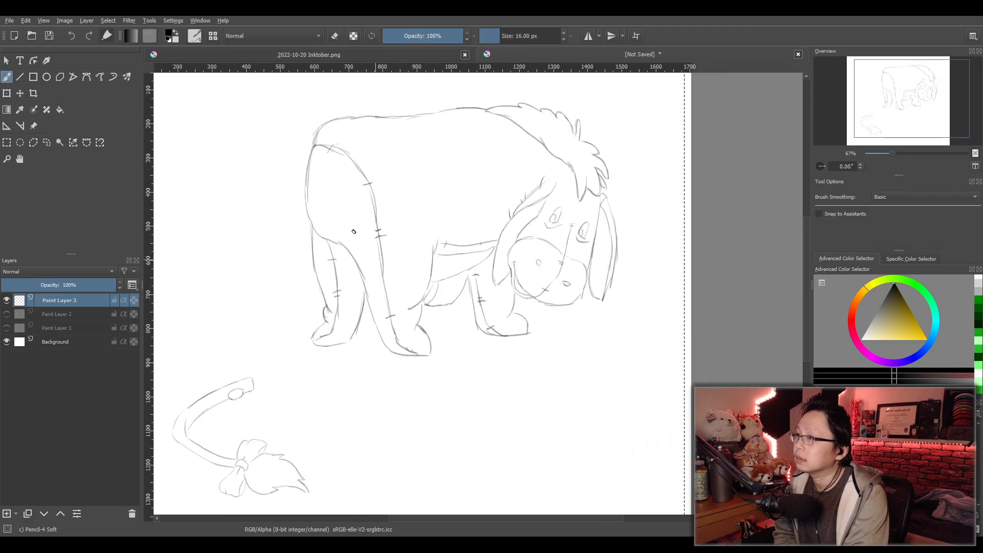
left_click(6, 514)
left_click_drag(66, 300, 60, 319)
- Duplicate Paint Layer 3 to strengthen the traced lines of the animal and tail
left_click(55, 300)
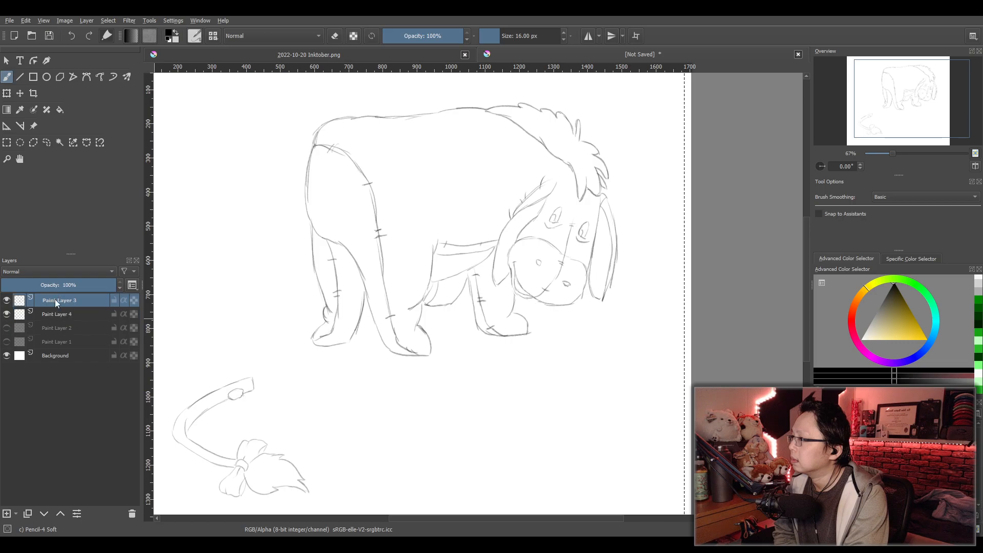
key("ctrl+j")
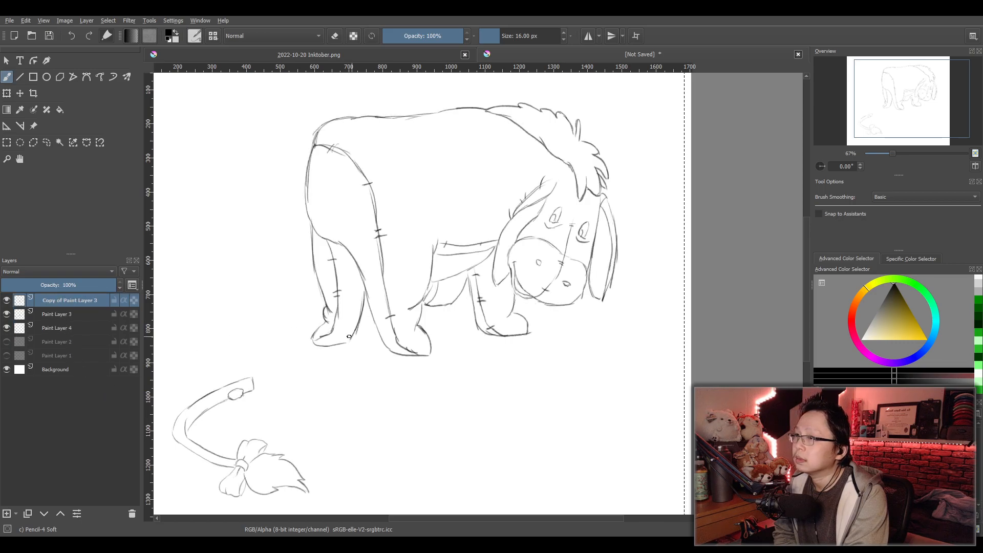
scroll(318, 345, "down", 1)
scroll(318, 344, "up", 1)
left_click_drag(318, 344, 357, 330)
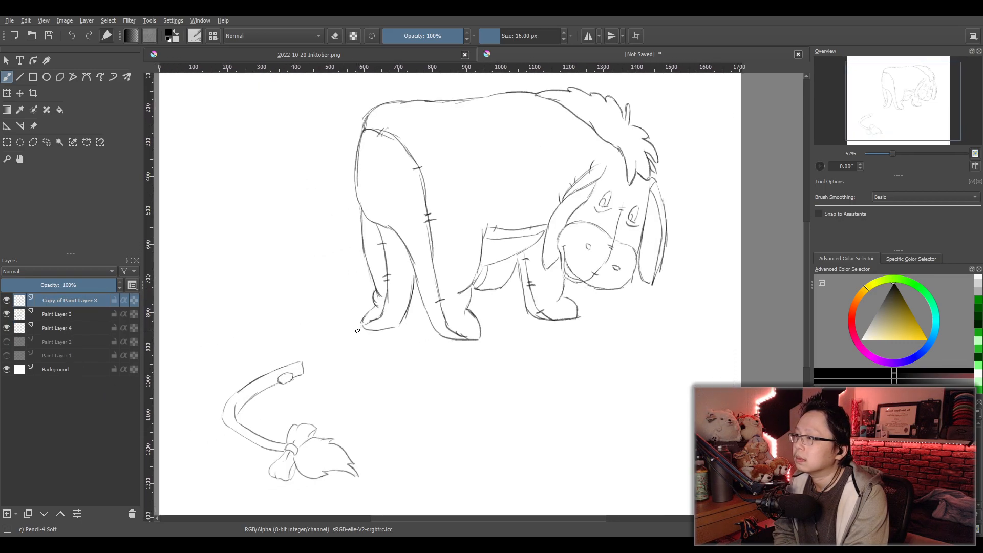
scroll(256, 432, "up", 6)
scroll(321, 403, "down", 2)
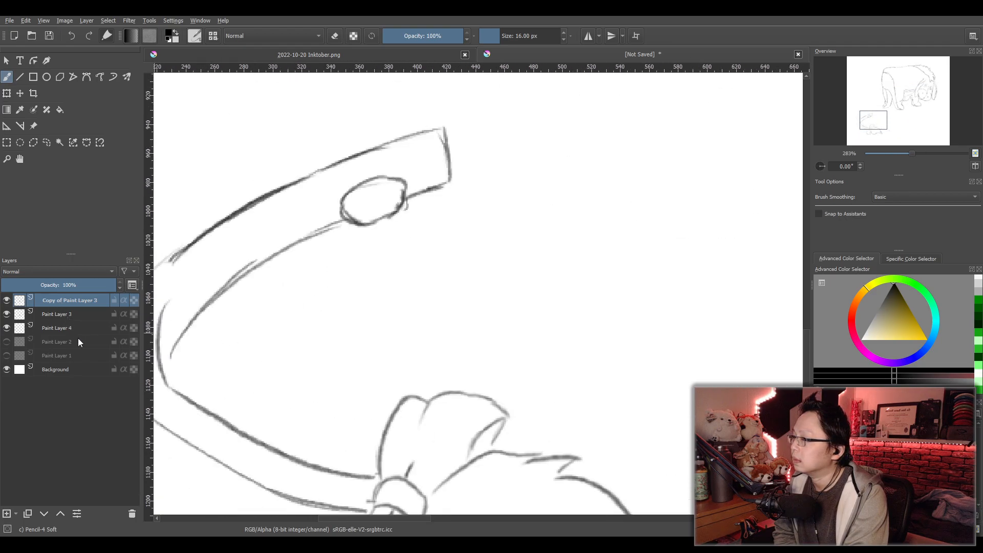
- Make Paint Layer 4 the active layer and switch to the Pencil-5 Tilted brush
left_click(36, 331)
left_click(6, 328)
scroll(443, 328, "down", 3)
left_click_drag(635, 192, 524, 314)
scroll(523, 315, "down", 2)
left_click_drag(644, 242, 512, 335)
scroll(511, 335, "up", 2)
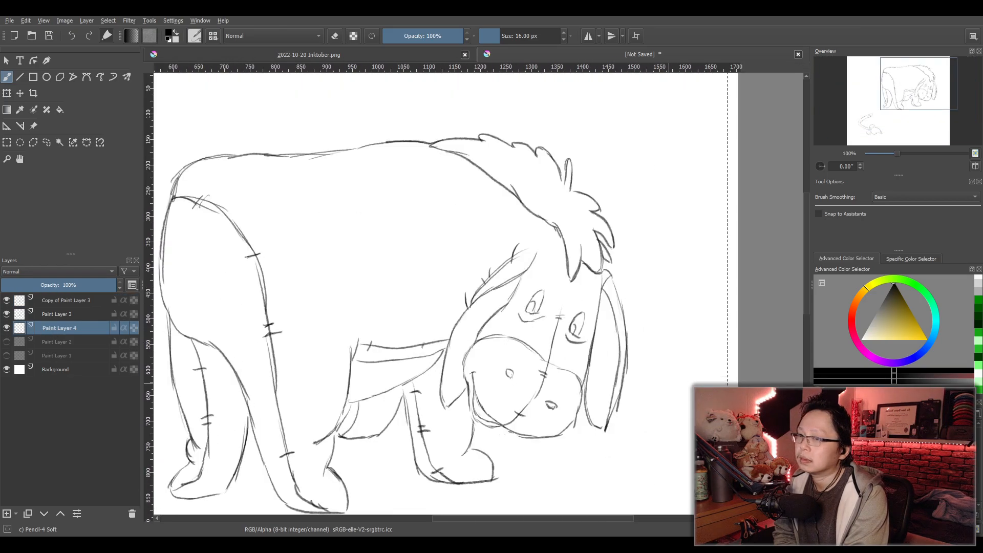
key("/")
scroll(556, 379, "up", 1)
left_click_drag(556, 379, 556, 318)
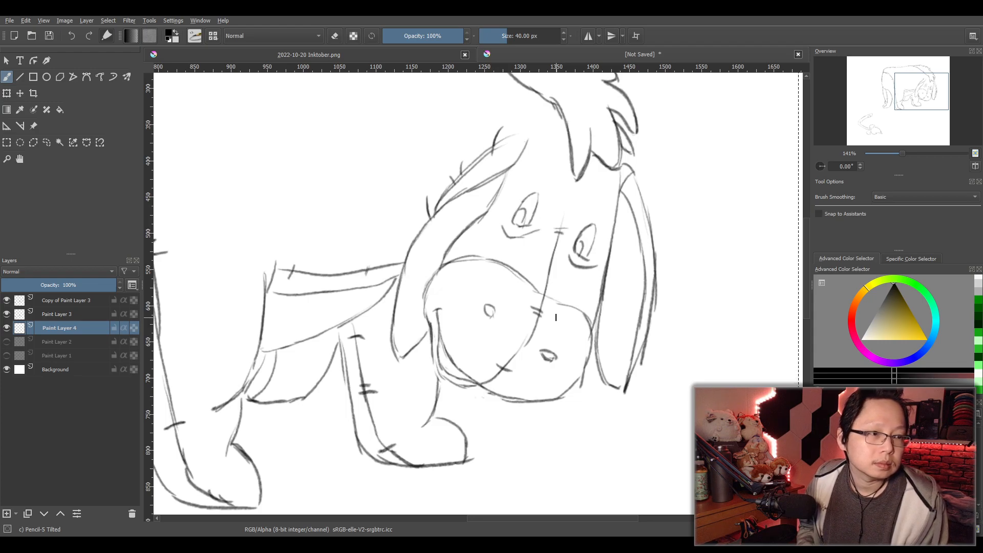
- Try shading the mane's narrow end on the animal's back with the 40 px brush, and undo the shading
scroll(593, 279, "up", 1)
left_click_drag(584, 246, 540, 384)
scroll(540, 384, "down", 1)
scroll(502, 274, "up", 1)
left_click_drag(459, 161, 487, 250)
scroll(497, 269, "up", 1)
scroll(487, 250, "down", 1)
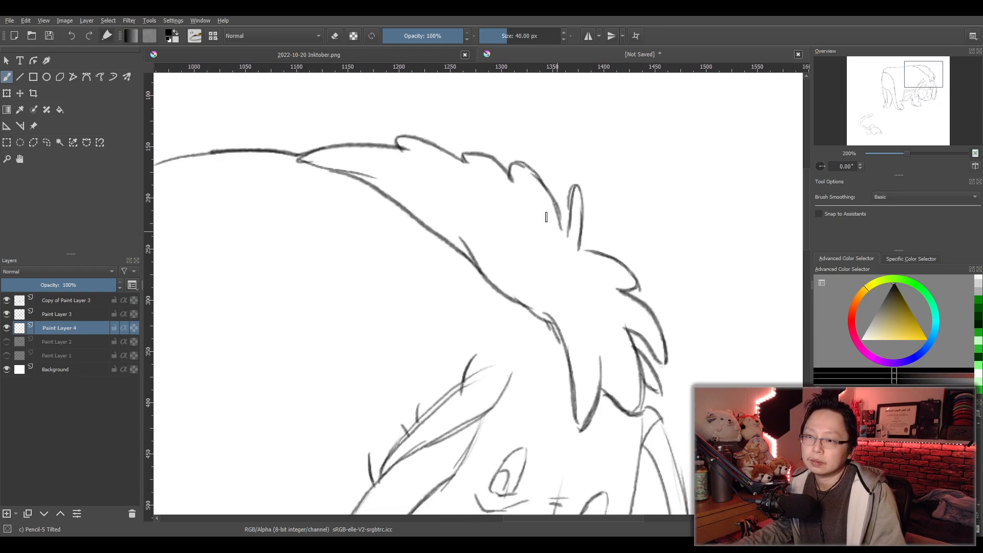
mouse_move(336, 155)
left_mouse_down()
mouse_move(361, 153)
mouse_move(331, 167)
mouse_move(429, 155)
mouse_move(402, 145)
mouse_move(405, 157)
mouse_move(346, 173)
mouse_move(457, 168)
left_mouse_up()
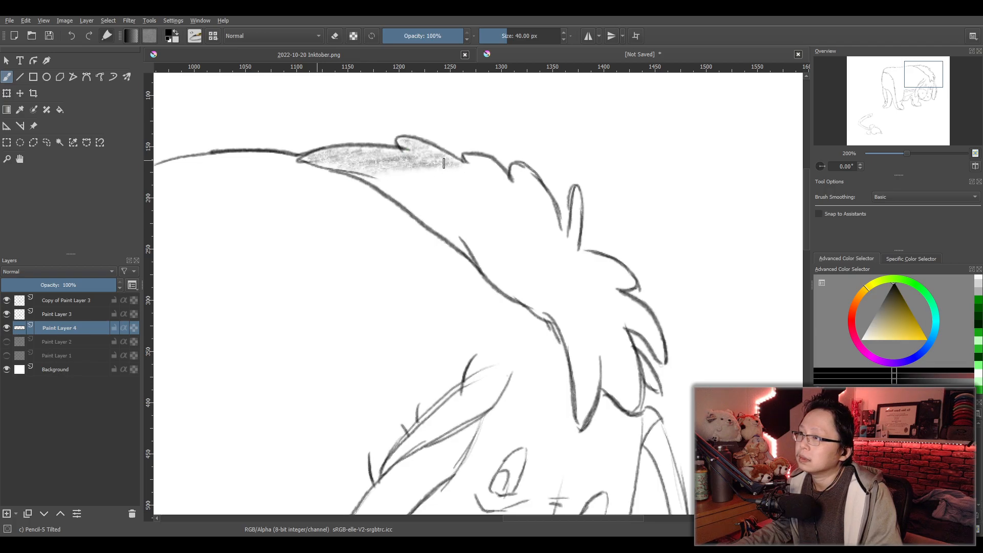
key("ctrl+z")
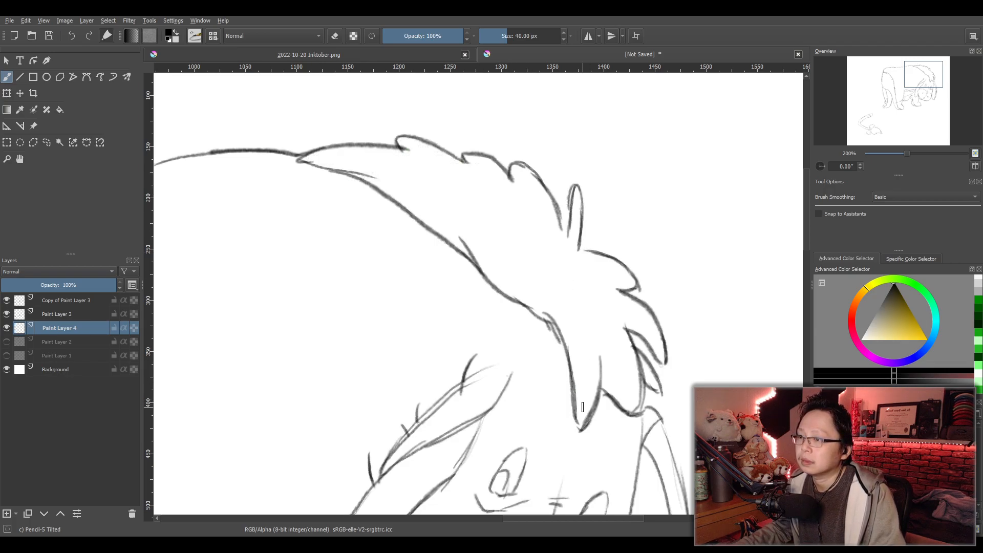
- Try shading the pointed mane lock above the forehead with short strokes, and clear the shading from Paint Layer 4
left_click_drag(596, 383, 597, 365)
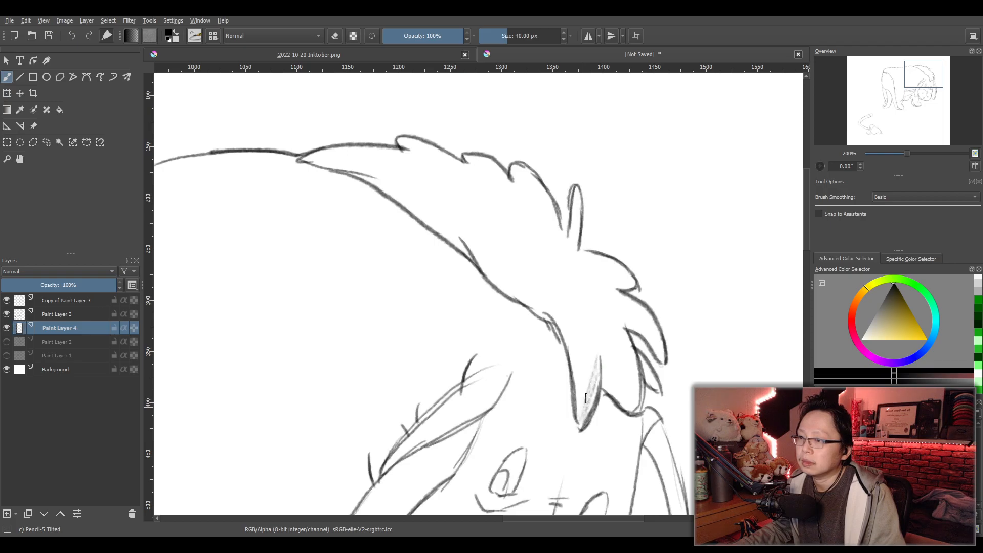
left_click_drag(561, 318, 572, 331)
left_click_drag(591, 367, 596, 335)
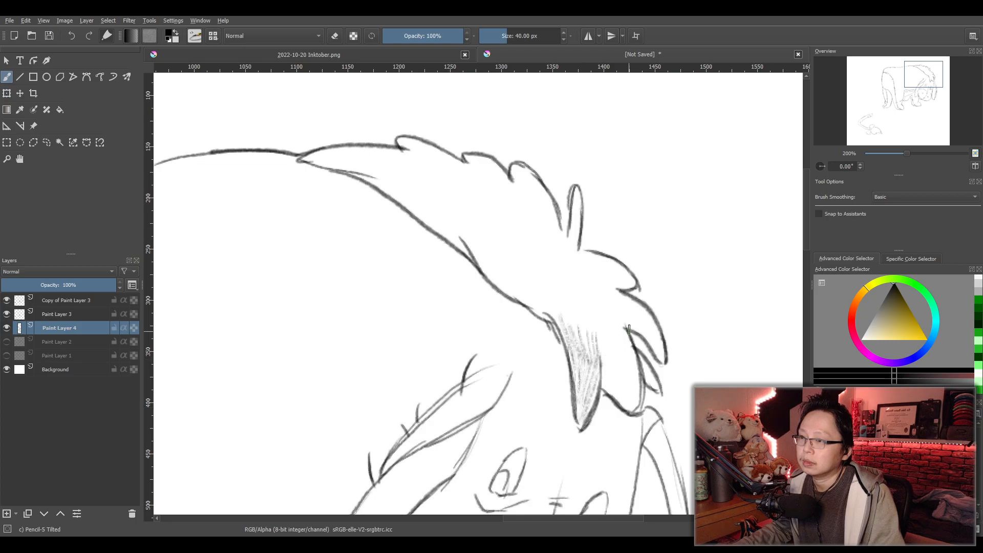
key("Delete")
- Set the brush size to 100 px
left_click(521, 37)
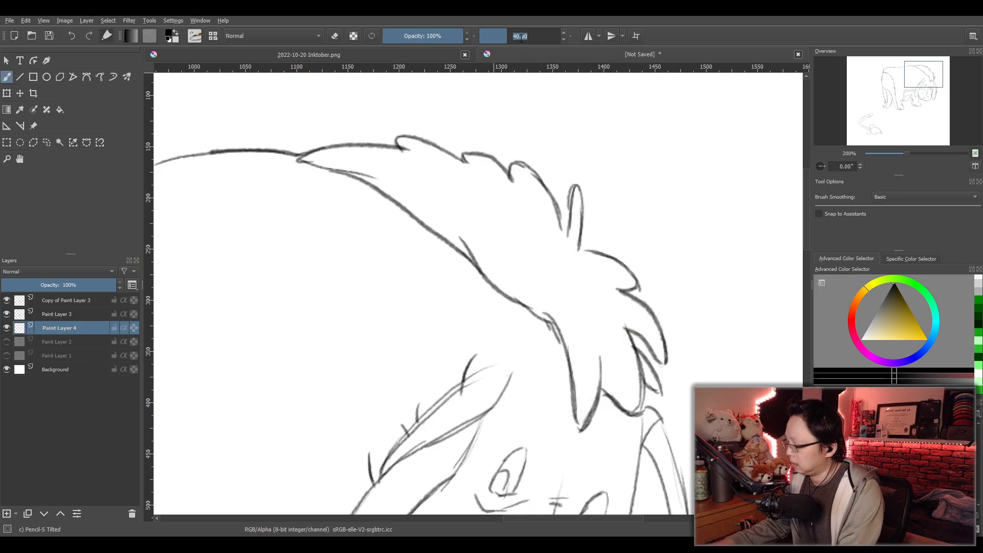
type("100")
key("Return")
- Try filling the whole mane, including its jagged locks, with a light pencil tone
mouse_move(581, 355)
left_mouse_down()
mouse_move(583, 424)
mouse_move(592, 350)
mouse_move(611, 401)
mouse_move(612, 378)
mouse_move(623, 392)
mouse_move(628, 367)
mouse_move(615, 321)
mouse_move(651, 394)
mouse_move(624, 346)
mouse_move(630, 319)
mouse_move(661, 360)
mouse_move(653, 336)
mouse_move(613, 295)
mouse_move(613, 272)
mouse_move(574, 257)
mouse_move(578, 200)
mouse_move(573, 250)
mouse_move(572, 228)
mouse_move(561, 242)
mouse_move(533, 190)
mouse_move(537, 213)
mouse_move(526, 203)
mouse_move(546, 239)
mouse_move(594, 280)
mouse_move(575, 274)
mouse_move(629, 375)
mouse_move(575, 293)
mouse_move(568, 317)
left_mouse_up()
mouse_move(559, 325)
left_mouse_down()
mouse_move(481, 256)
mouse_move(533, 261)
mouse_move(515, 197)
mouse_move(486, 173)
mouse_move(403, 149)
mouse_move(486, 189)
mouse_move(481, 205)
mouse_move(400, 157)
mouse_move(312, 166)
mouse_move(410, 180)
mouse_move(466, 202)
mouse_move(369, 176)
mouse_move(425, 205)
mouse_move(385, 186)
mouse_move(496, 266)
mouse_move(493, 247)
mouse_move(455, 207)
mouse_move(463, 198)
mouse_move(532, 238)
left_mouse_up()
scroll(492, 287, "down", 2)
left_click_drag(328, 400, 505, 311)
scroll(493, 349, "up", 1)
left_click_drag(764, 201, 543, 401)
scroll(548, 306, "up", 1)
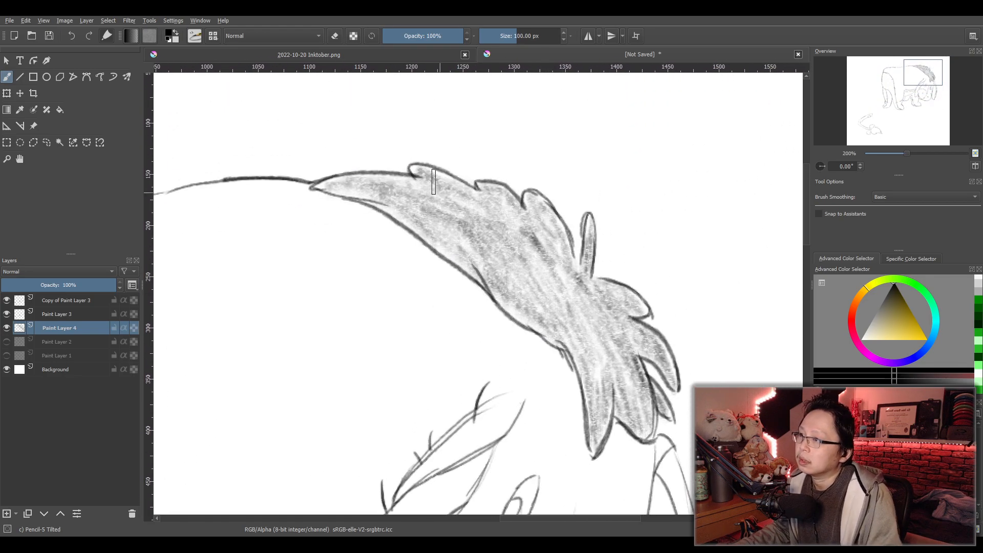
- Try darkening the mane's edges and lock tips around a lighter middle, and undo all of the mane shading
mouse_move(323, 196)
left_mouse_down()
mouse_move(354, 201)
mouse_move(423, 196)
mouse_move(412, 187)
mouse_move(436, 180)
mouse_move(368, 190)
mouse_move(368, 207)
mouse_move(429, 224)
mouse_move(445, 250)
mouse_move(437, 186)
mouse_move(493, 216)
mouse_move(497, 203)
mouse_move(483, 194)
mouse_move(530, 229)
mouse_move(529, 208)
mouse_move(549, 221)
mouse_move(561, 244)
mouse_move(517, 222)
mouse_move(466, 216)
mouse_move(429, 234)
mouse_move(588, 375)
mouse_move(593, 457)
mouse_move(614, 376)
mouse_move(639, 443)
mouse_move(639, 374)
mouse_move(661, 423)
mouse_move(664, 412)
mouse_move(589, 363)
mouse_move(635, 381)
mouse_move(647, 348)
mouse_move(669, 389)
mouse_move(648, 339)
mouse_move(622, 359)
mouse_move(644, 313)
mouse_move(637, 322)
mouse_move(609, 291)
mouse_move(650, 323)
mouse_move(586, 280)
left_mouse_up()
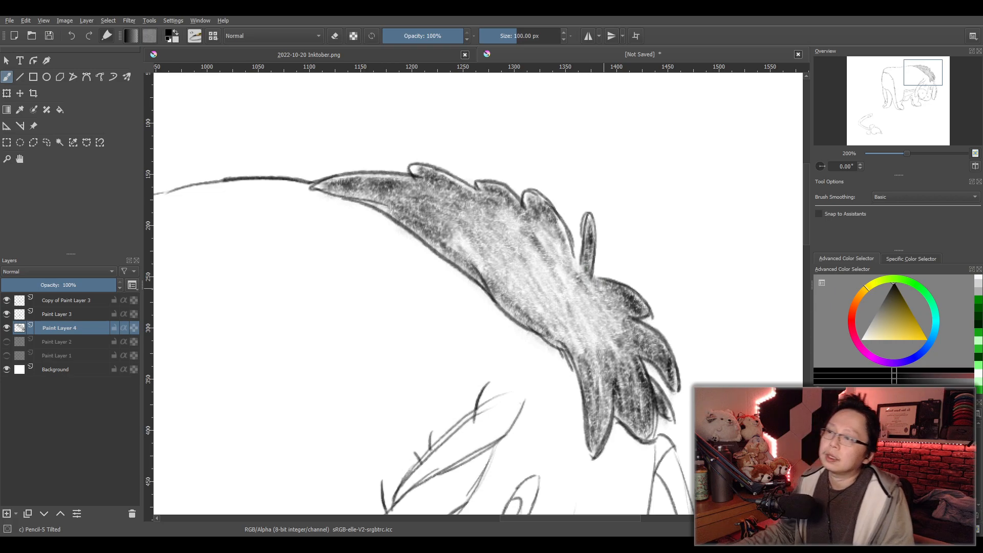
key("ctrl+z")
key("ctrl+z")
key("ctrl+z")
key("ctrl+z")
key("ctrl+z")
key("ctrl+z")
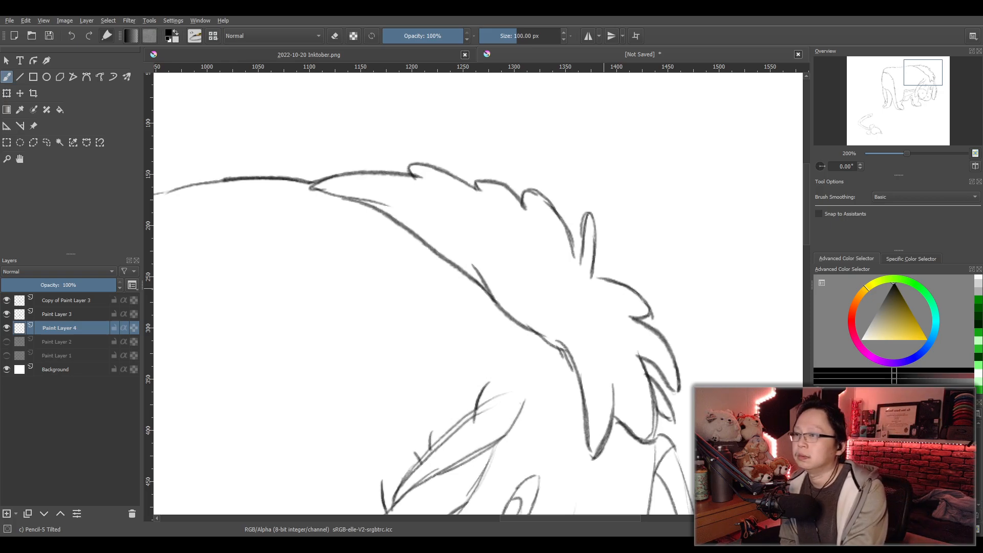
- Shade the narrow strip between the inner and outer contours of the ear at the drawing's right with light pencil tone
scroll(577, 356, "down", 2)
left_click_drag(578, 356, 587, 207)
scroll(634, 379, "up", 2)
left_click_drag(634, 379, 591, 386)
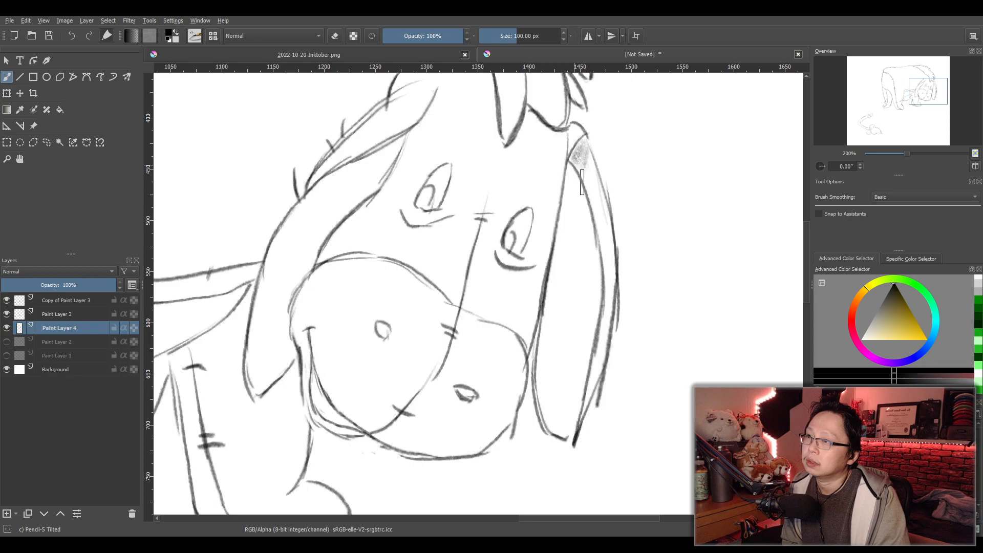
left_click_drag(587, 194, 590, 208)
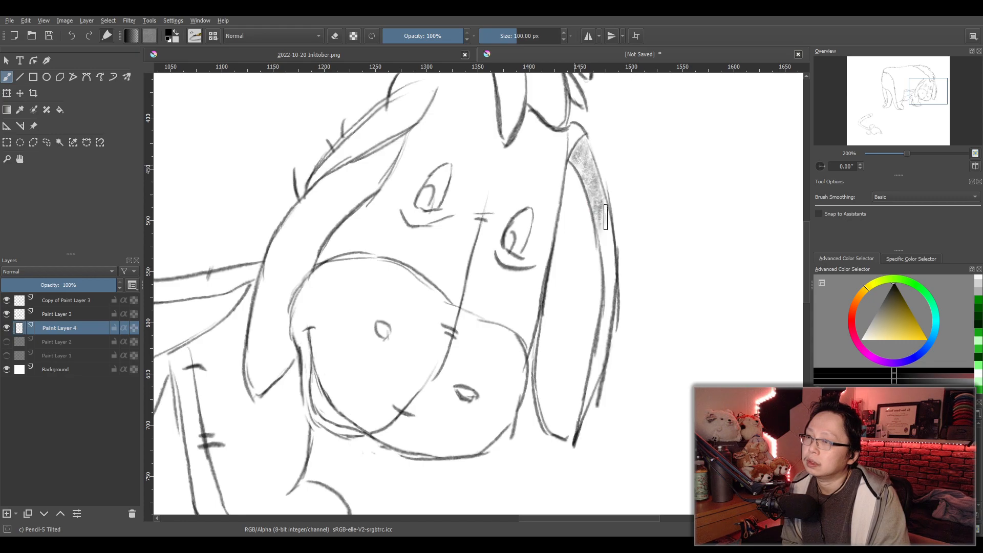
left_click_drag(611, 254, 607, 293)
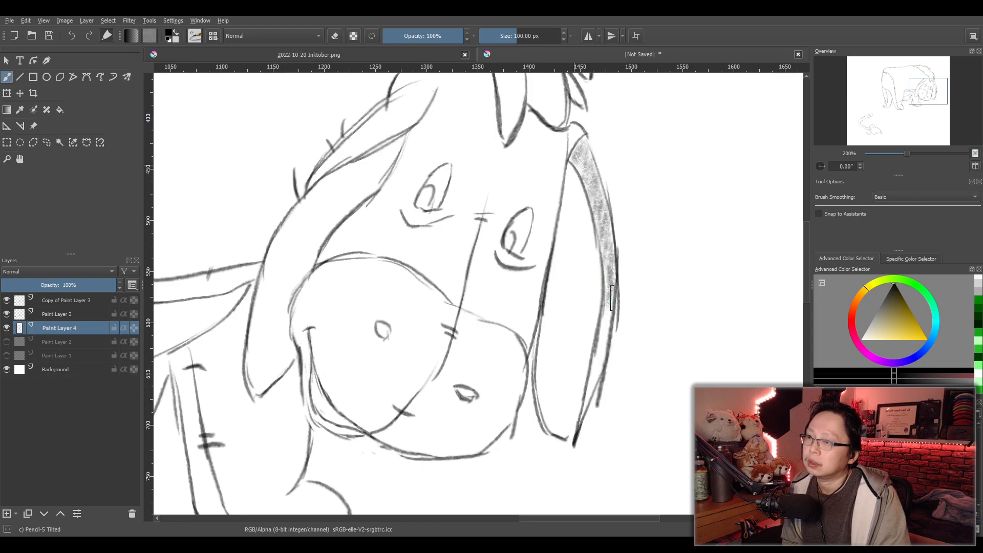
left_click_drag(594, 372, 591, 399)
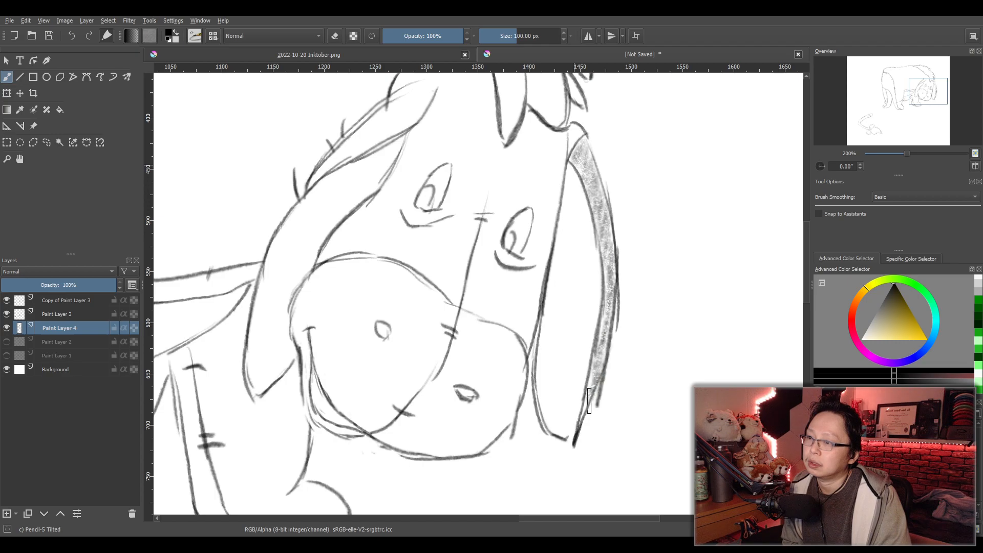
- Darken the shaded ear strip along its inner contour, from the upper end down to the ear's tip
left_click_drag(604, 238, 583, 181)
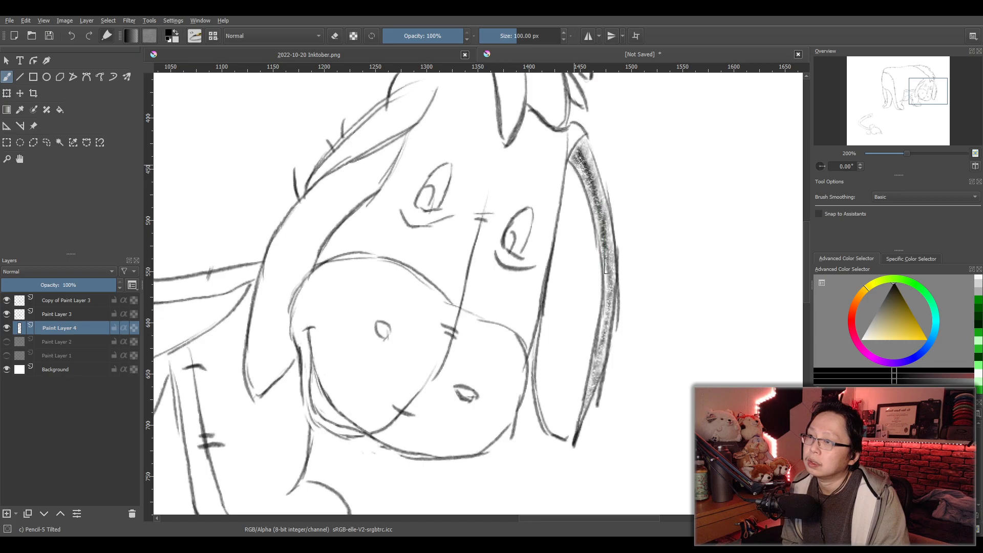
left_click_drag(606, 263, 609, 301)
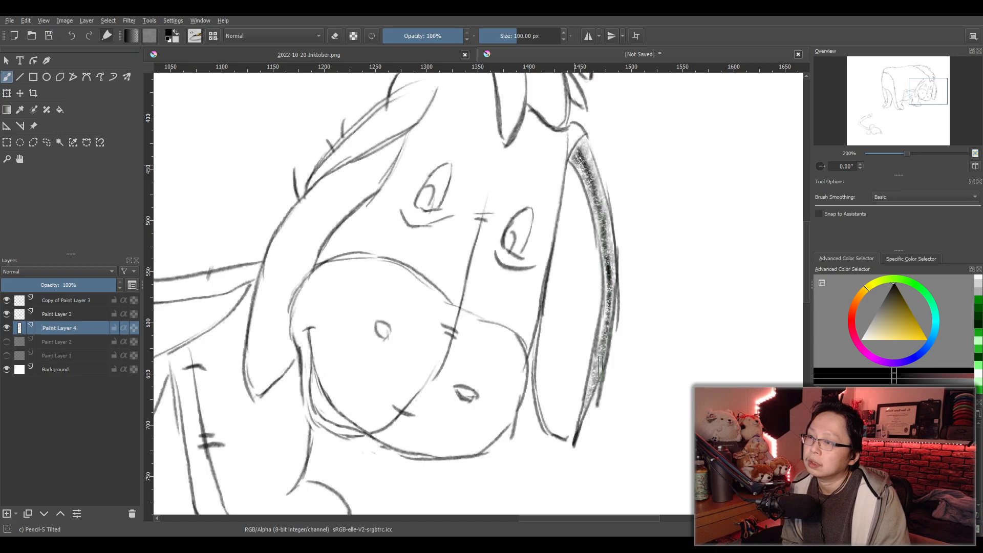
left_click_drag(589, 404, 594, 359)
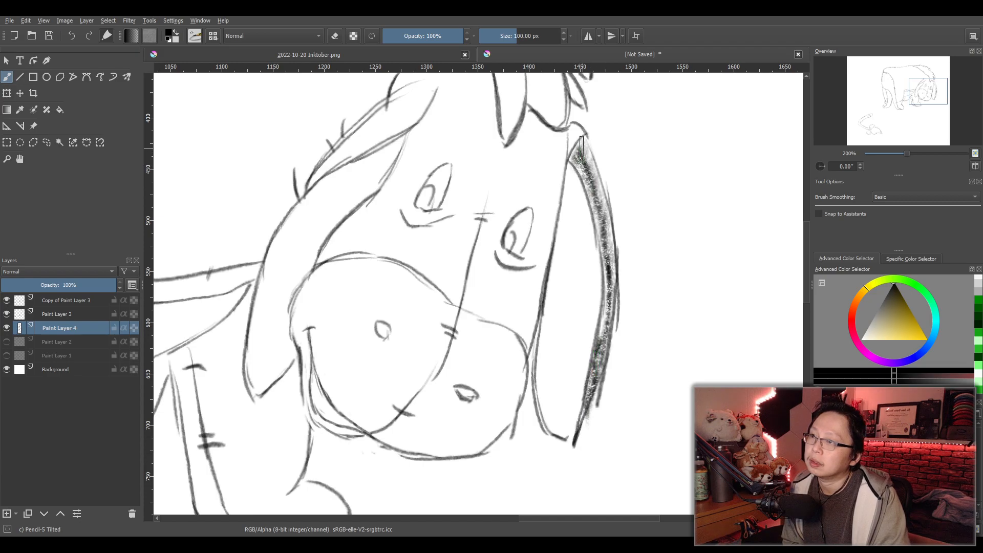
left_click_drag(576, 158, 570, 173)
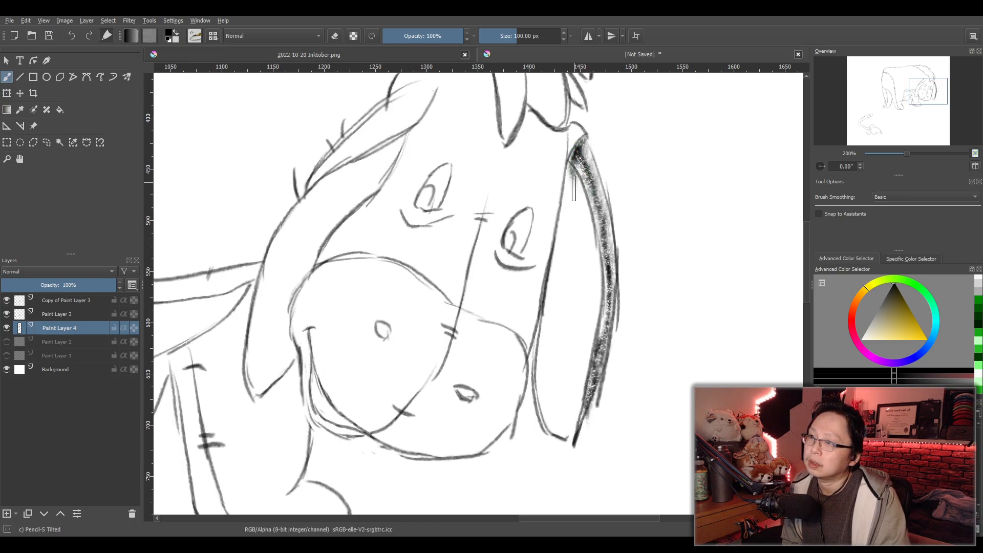
- Fill the ear's broad inner area, from the upper end down to the tip, with light pencil tone
left_click_drag(577, 191, 588, 222)
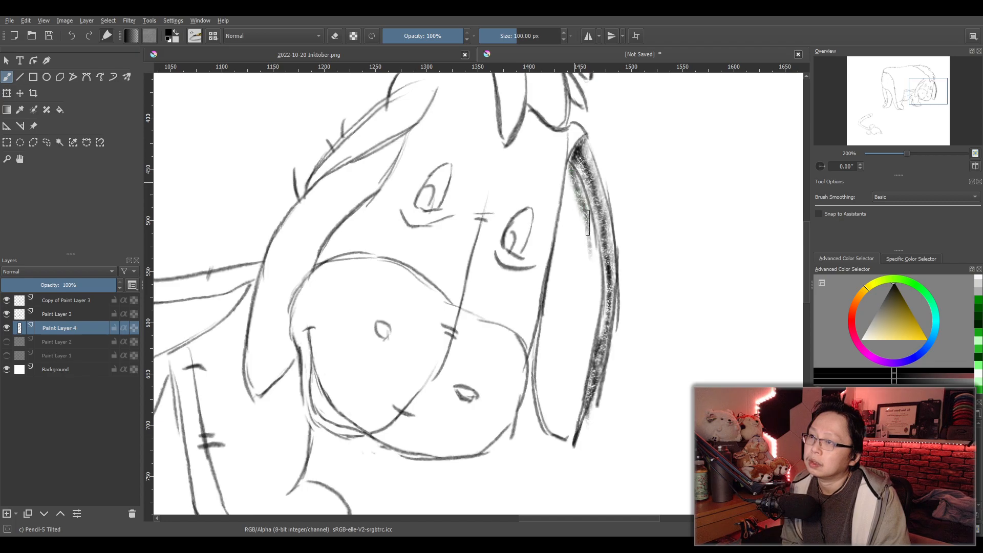
left_click_drag(596, 261, 599, 296)
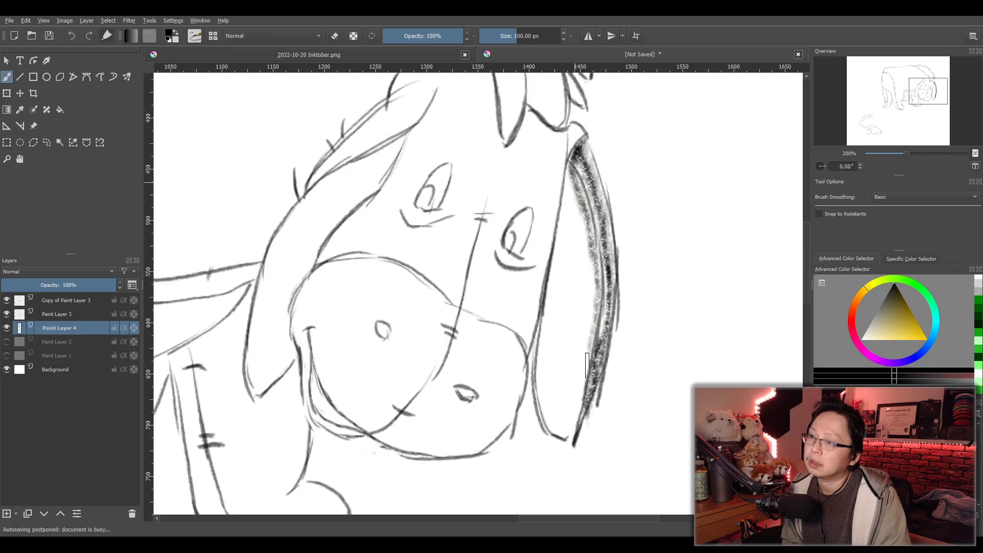
mouse_move(569, 433)
left_mouse_down()
mouse_move(558, 375)
mouse_move(540, 389)
mouse_move(538, 370)
mouse_move(544, 346)
mouse_move(549, 429)
mouse_move(580, 376)
mouse_move(588, 238)
left_mouse_up()
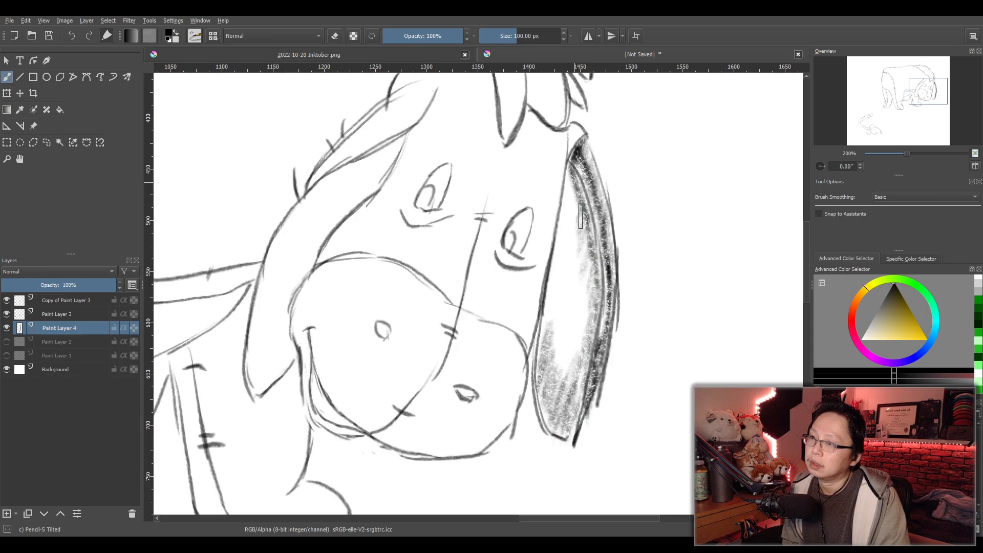
mouse_move(568, 192)
left_mouse_down()
mouse_move(544, 322)
mouse_move(557, 332)
mouse_move(557, 392)
mouse_move(577, 354)
mouse_move(579, 317)
mouse_move(572, 329)
mouse_move(567, 302)
mouse_move(578, 225)
mouse_move(571, 176)
mouse_move(581, 195)
left_mouse_up()
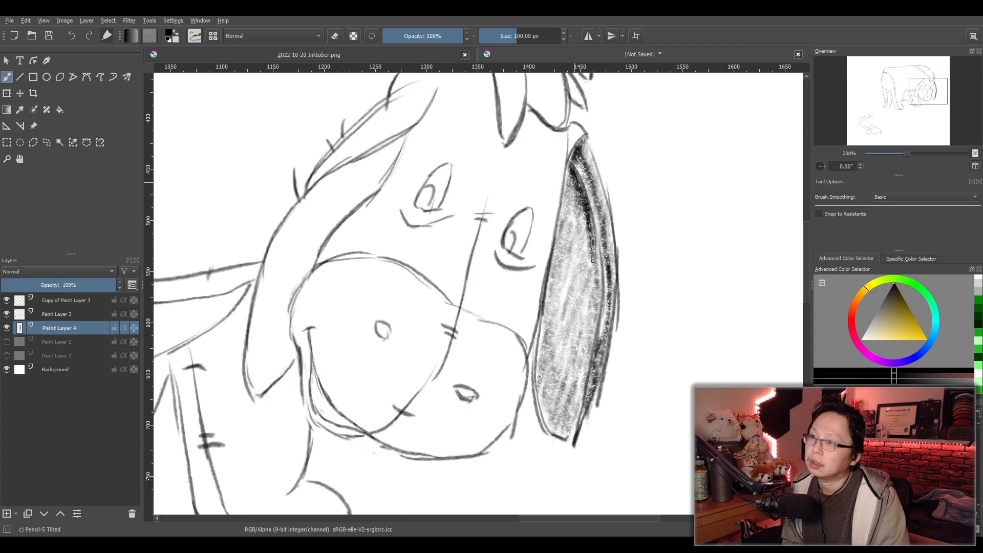
- Darken the ear's inner area along its inner contour and across the upper half, leaving the lower part lighter
left_click_drag(596, 287, 601, 305)
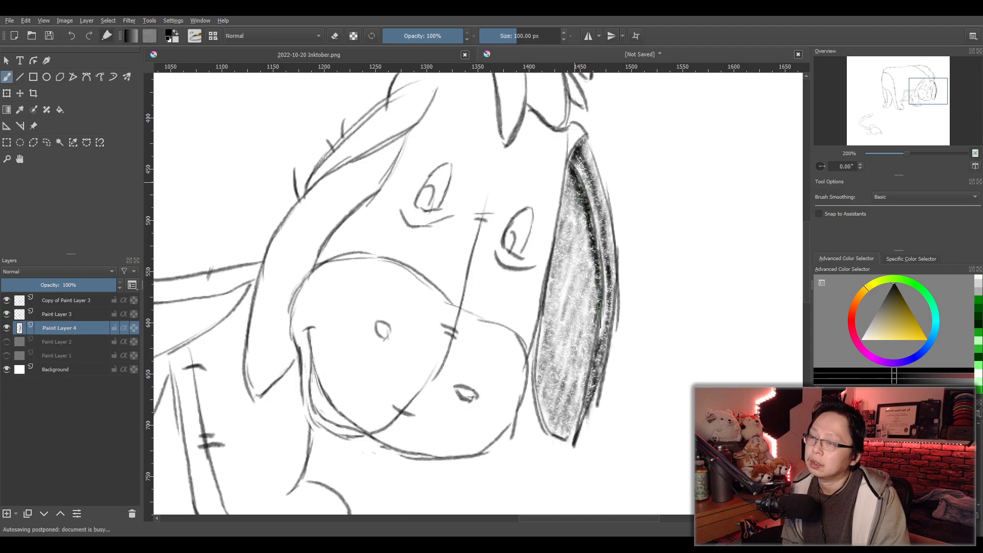
left_click_drag(583, 388, 579, 420)
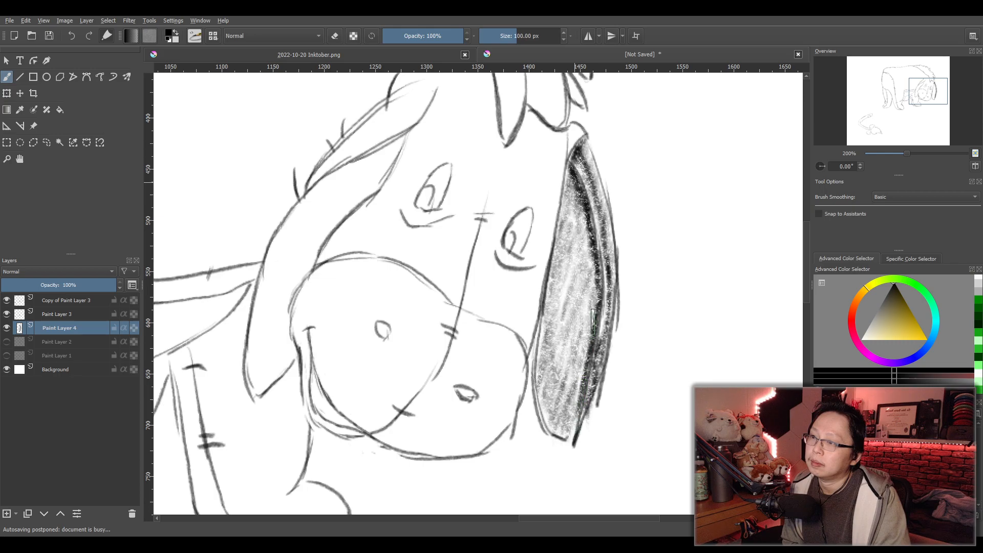
mouse_move(567, 207)
left_mouse_down()
mouse_move(563, 251)
mouse_move(580, 223)
mouse_move(573, 261)
mouse_move(588, 245)
mouse_move(586, 312)
mouse_move(590, 295)
mouse_move(565, 282)
mouse_move(565, 252)
mouse_move(575, 268)
mouse_move(570, 324)
mouse_move(585, 309)
mouse_move(593, 331)
mouse_move(593, 254)
mouse_move(580, 238)
mouse_move(546, 303)
mouse_move(577, 294)
mouse_move(576, 382)
mouse_move(584, 374)
mouse_move(559, 285)
mouse_move(572, 320)
mouse_move(570, 436)
mouse_move(596, 282)
mouse_move(598, 304)
mouse_move(576, 187)
mouse_move(591, 256)
mouse_move(582, 208)
left_mouse_up()
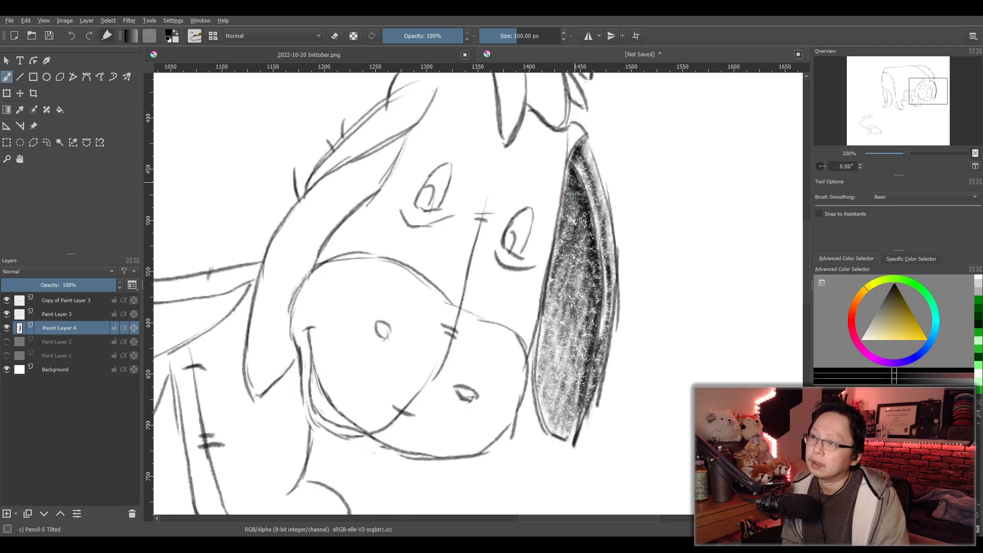
- Shade the small blank patch at the ear's upper end, just below the mane, with light pencil tone
scroll(623, 251, "down", 3)
scroll(633, 249, "up", 2)
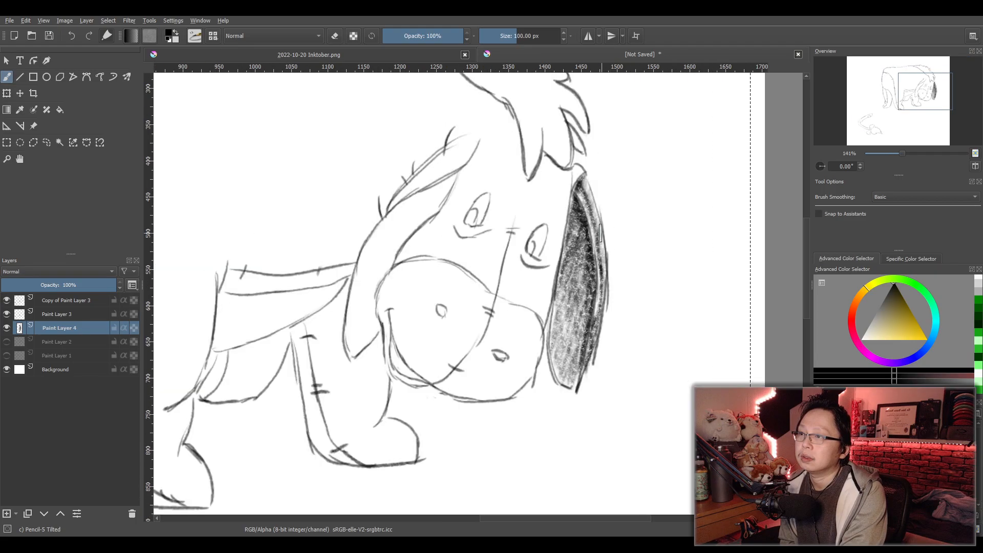
scroll(595, 240, "up", 2)
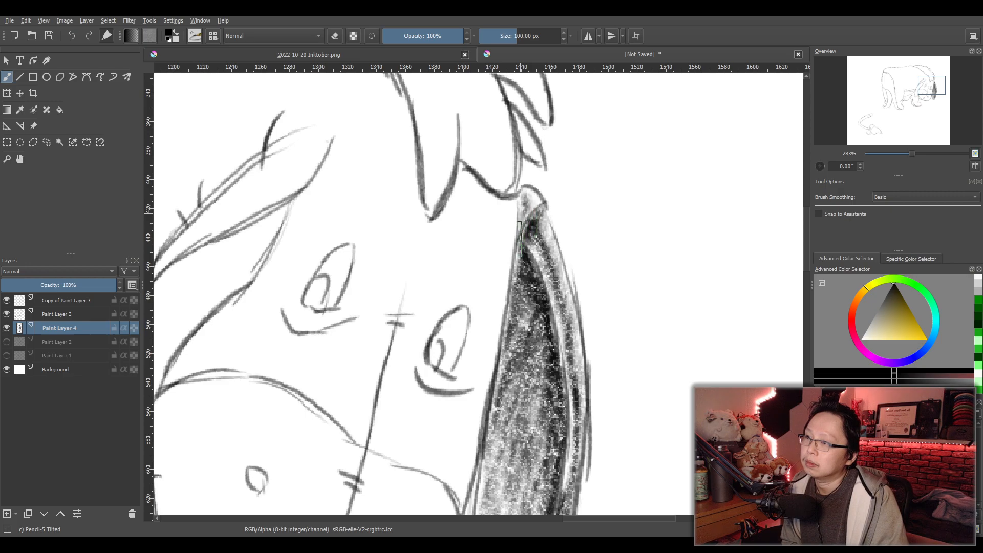
scroll(604, 213, "down", 3)
scroll(586, 257, "up", 2)
scroll(584, 260, "down", 2)
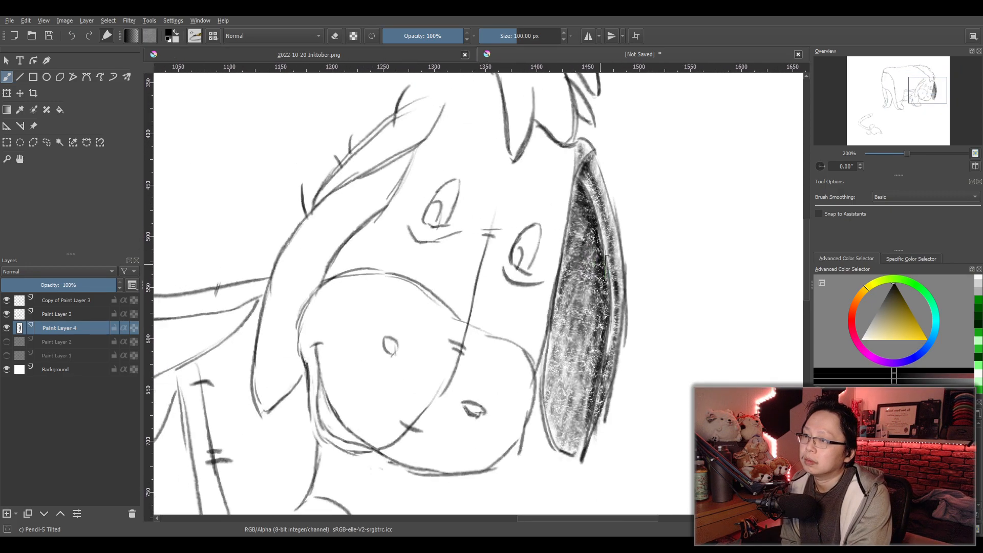
scroll(657, 277, "up", 1)
mouse_move(74, 291)
left_mouse_down()
mouse_move(61, 288)
mouse_move(123, 289)
left_mouse_up()
scroll(533, 297, "up", 1)
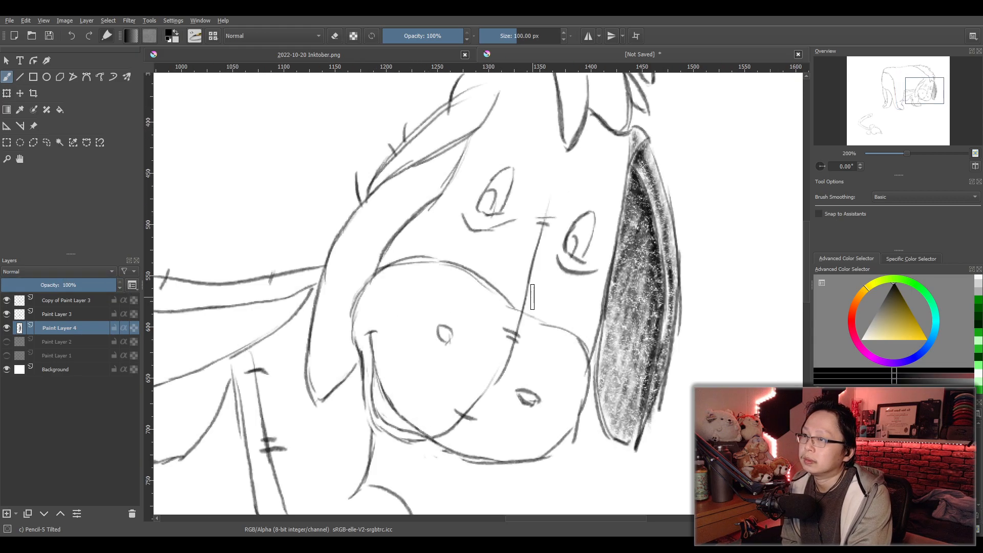
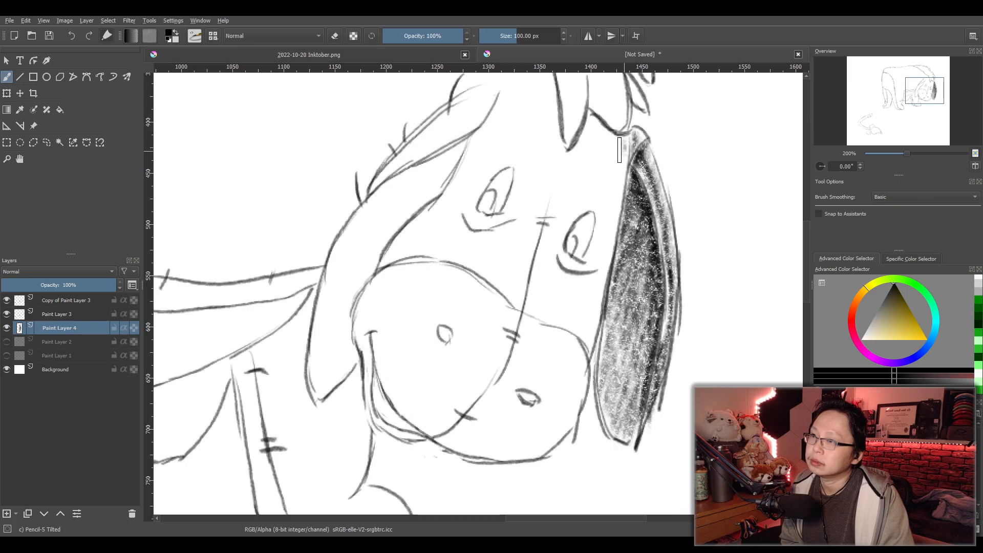
- Fill the face from the forehead, around both eyes, down to the muzzle's upper edge with light pencil tone, leaving the eyes white
left_click_drag(606, 148, 593, 128)
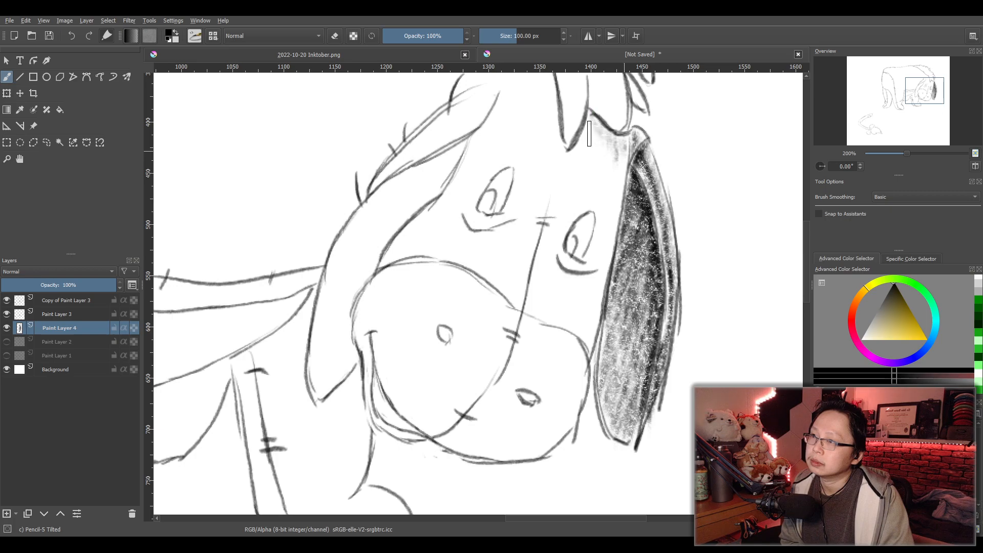
mouse_move(580, 169)
left_mouse_down()
mouse_move(618, 161)
mouse_move(603, 207)
mouse_move(619, 196)
mouse_move(597, 243)
mouse_move(611, 240)
mouse_move(590, 277)
mouse_move(606, 269)
mouse_move(587, 296)
mouse_move(596, 307)
mouse_move(590, 352)
left_mouse_up()
mouse_move(569, 323)
left_mouse_down()
mouse_move(580, 287)
mouse_move(536, 319)
mouse_move(546, 321)
mouse_move(548, 286)
mouse_move(537, 282)
mouse_move(550, 262)
mouse_move(579, 277)
mouse_move(600, 258)
mouse_move(603, 202)
mouse_move(581, 198)
mouse_move(600, 162)
mouse_move(588, 158)
mouse_move(572, 164)
mouse_move(583, 189)
mouse_move(563, 223)
mouse_move(595, 210)
left_mouse_up()
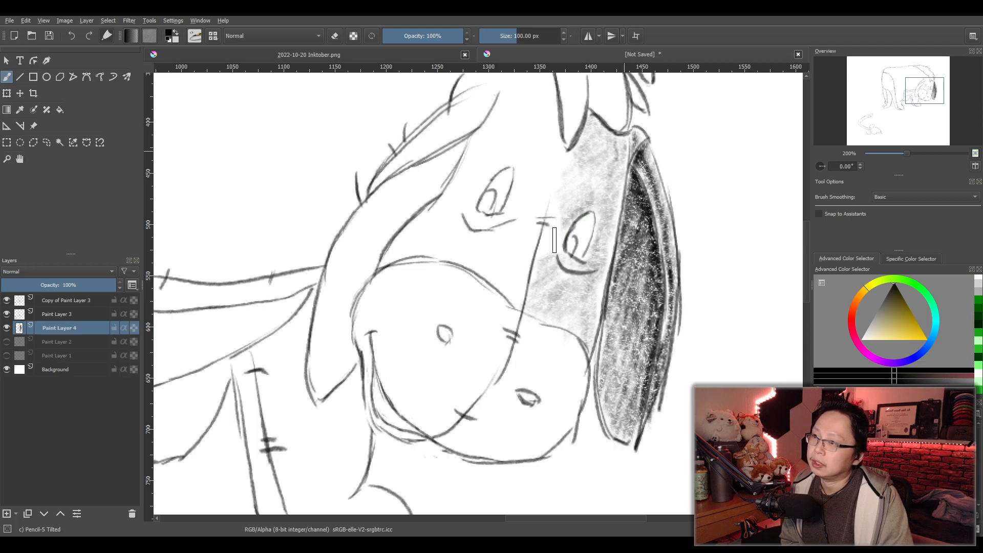
mouse_move(540, 244)
left_mouse_down()
mouse_move(574, 172)
mouse_move(557, 176)
mouse_move(571, 175)
mouse_move(569, 198)
mouse_move(535, 264)
mouse_move(546, 286)
mouse_move(519, 306)
mouse_move(512, 278)
mouse_move(499, 286)
mouse_move(482, 269)
mouse_move(549, 173)
mouse_move(523, 175)
mouse_move(555, 146)
mouse_move(522, 155)
mouse_move(491, 139)
mouse_move(504, 116)
mouse_move(524, 110)
mouse_move(548, 137)
mouse_move(470, 154)
mouse_move(499, 152)
mouse_move(472, 195)
mouse_move(448, 209)
mouse_move(473, 217)
mouse_move(461, 235)
mouse_move(484, 243)
mouse_move(476, 266)
mouse_move(438, 258)
mouse_move(446, 241)
mouse_move(429, 222)
mouse_move(388, 267)
mouse_move(452, 256)
mouse_move(456, 268)
mouse_move(490, 272)
mouse_move(458, 263)
mouse_move(485, 273)
mouse_move(521, 294)
left_mouse_up()
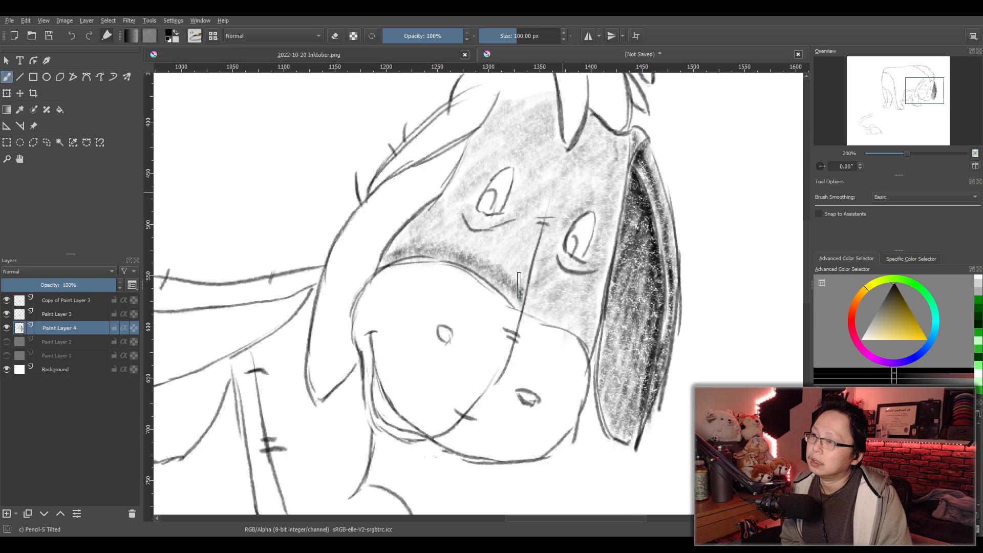
- Darken the face between the muzzle and the far eye, beneath the mane tip, and in the bags under both eyes
mouse_move(540, 241)
left_mouse_down()
mouse_move(531, 259)
mouse_move(550, 230)
mouse_move(520, 281)
mouse_move(520, 244)
mouse_move(442, 256)
mouse_move(433, 231)
mouse_move(409, 245)
mouse_move(415, 234)
mouse_move(390, 267)
mouse_move(410, 241)
mouse_move(428, 256)
mouse_move(457, 240)
mouse_move(460, 260)
mouse_move(504, 241)
mouse_move(509, 275)
mouse_move(482, 262)
mouse_move(490, 238)
mouse_move(452, 236)
left_mouse_up()
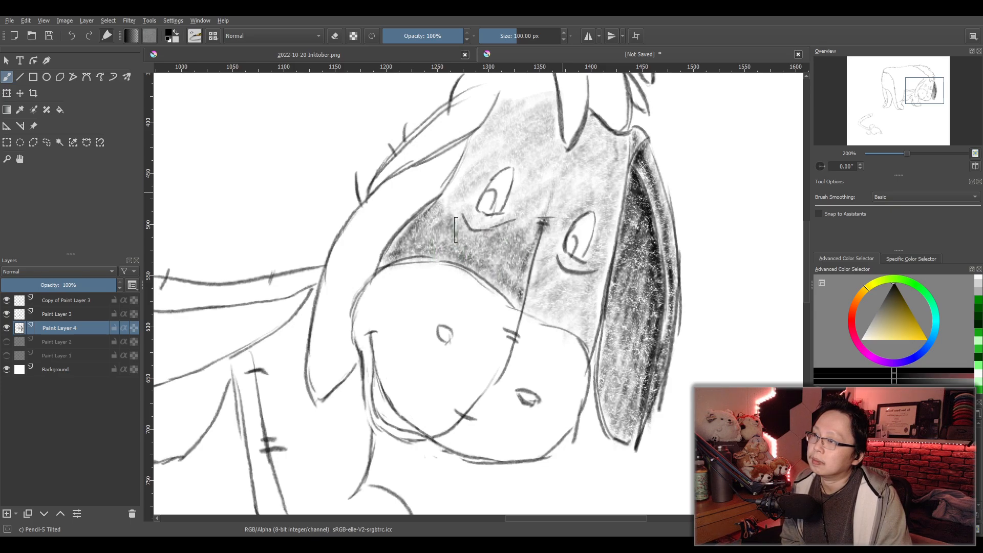
left_click_drag(513, 242, 525, 214)
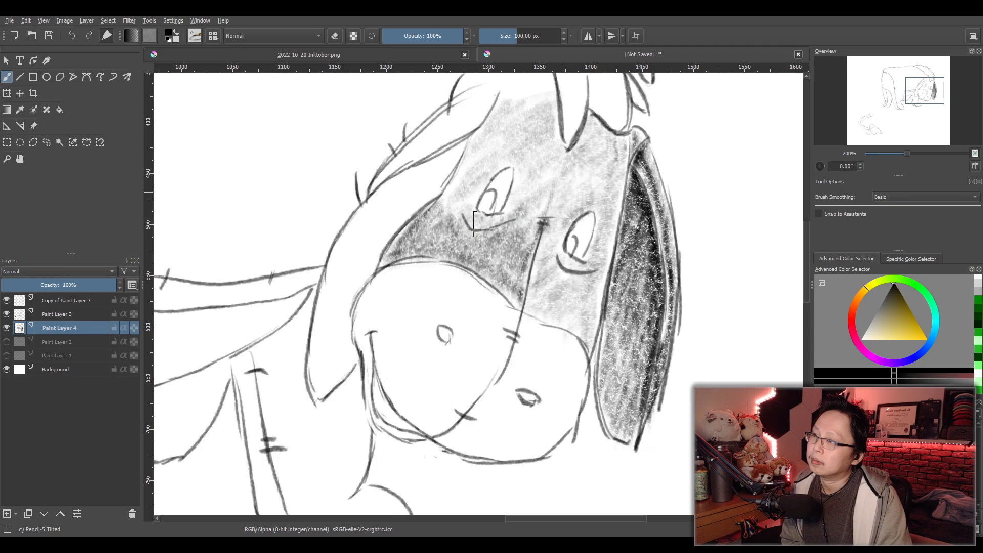
mouse_move(487, 230)
left_mouse_down()
mouse_move(510, 223)
mouse_move(476, 229)
mouse_move(541, 204)
mouse_move(535, 227)
mouse_move(554, 179)
mouse_move(546, 176)
mouse_move(557, 129)
mouse_move(548, 123)
mouse_move(558, 106)
mouse_move(545, 113)
mouse_move(553, 105)
mouse_move(545, 111)
mouse_move(555, 115)
mouse_move(562, 163)
mouse_move(577, 157)
mouse_move(592, 123)
mouse_move(586, 140)
mouse_move(596, 133)
mouse_move(625, 150)
mouse_move(593, 148)
mouse_move(598, 137)
mouse_move(567, 164)
mouse_move(551, 156)
mouse_move(544, 125)
mouse_move(548, 170)
mouse_move(562, 161)
mouse_move(548, 219)
left_mouse_up()
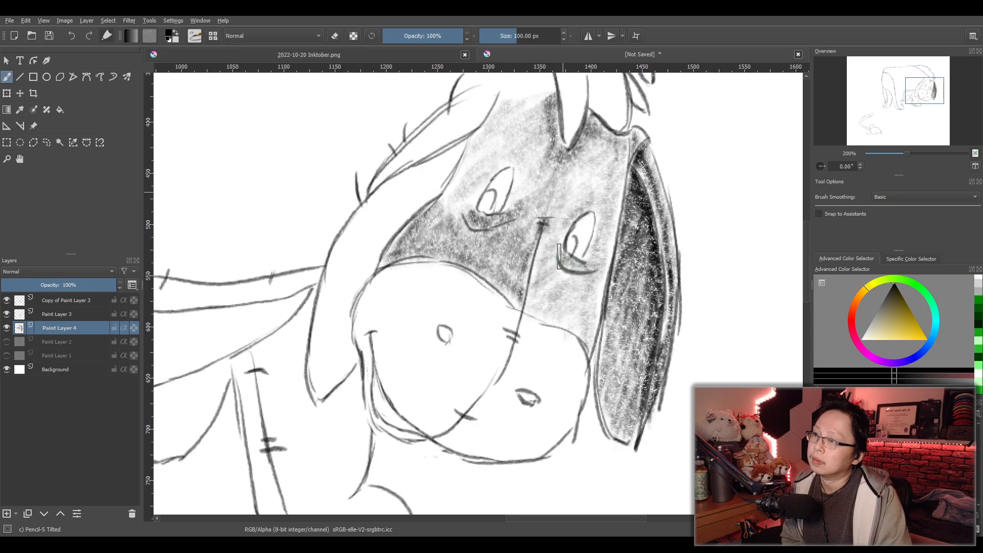
left_click_drag(587, 274, 565, 264)
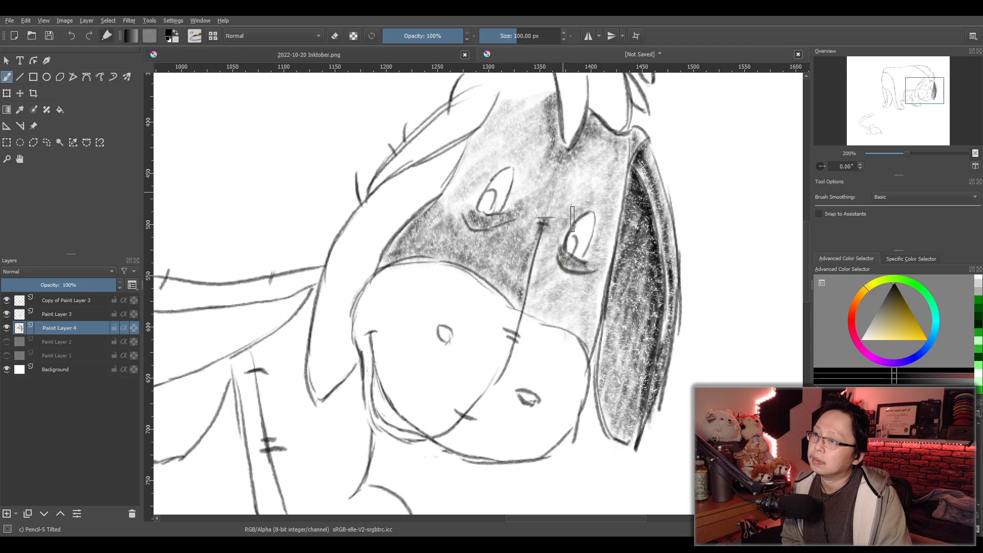
- Darken the face along the muzzle edge below the near eye, across the forehead and beside the central seam, keeping a lighter brow patch
mouse_move(526, 320)
left_mouse_down()
mouse_move(565, 324)
mouse_move(584, 340)
mouse_move(535, 307)
left_mouse_up()
mouse_move(536, 268)
left_mouse_down()
mouse_move(539, 230)
mouse_move(537, 281)
left_mouse_up()
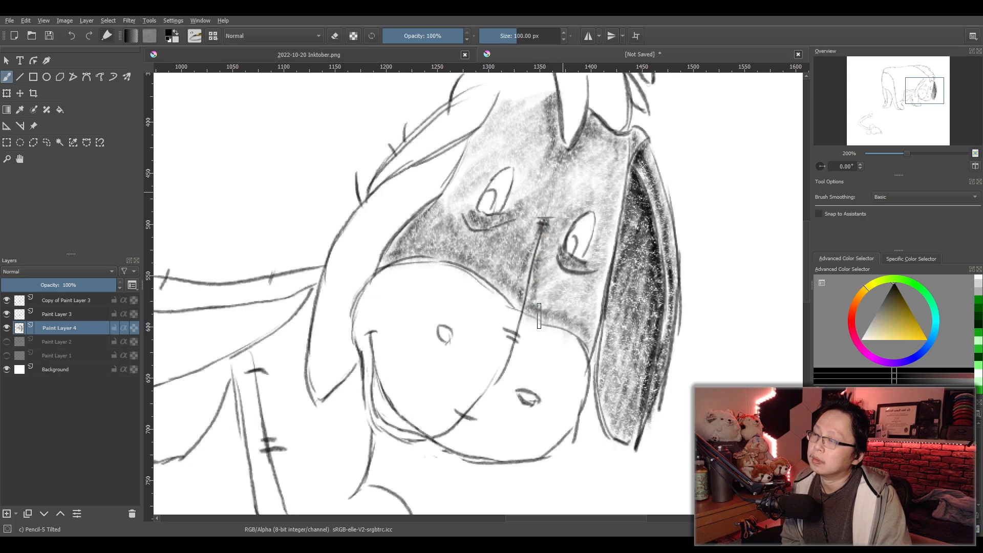
mouse_move(536, 199)
left_mouse_down()
mouse_move(518, 179)
mouse_move(513, 137)
mouse_move(483, 132)
mouse_move(447, 217)
mouse_move(462, 179)
mouse_move(457, 228)
mouse_move(497, 170)
mouse_move(463, 206)
mouse_move(498, 121)
mouse_move(502, 177)
mouse_move(543, 151)
mouse_move(545, 176)
mouse_move(525, 201)
mouse_move(539, 188)
mouse_move(536, 209)
mouse_move(517, 207)
mouse_move(532, 173)
mouse_move(519, 159)
mouse_move(523, 118)
mouse_move(511, 152)
mouse_move(524, 140)
mouse_move(556, 141)
left_mouse_up()
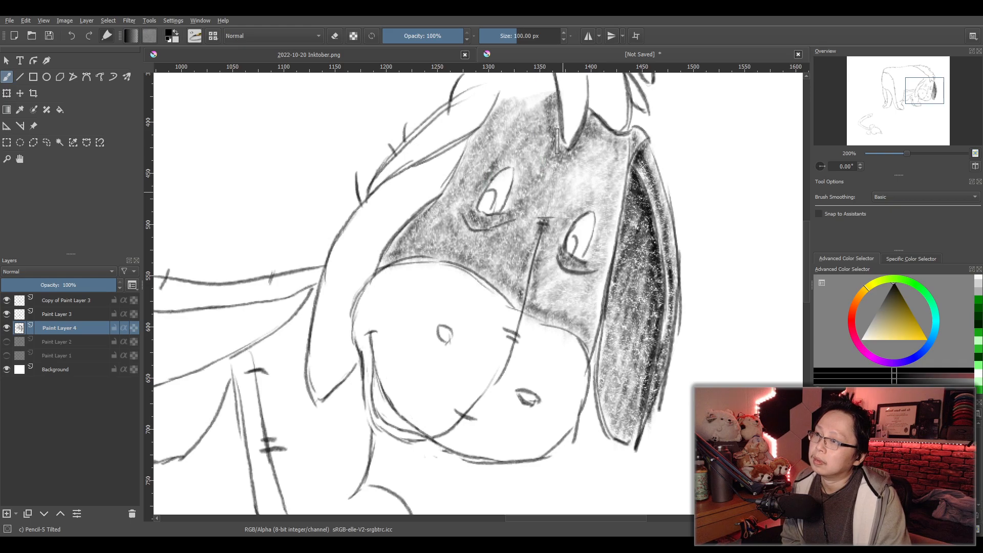
left_click_drag(542, 213, 523, 262)
mouse_move(543, 307)
left_mouse_down()
mouse_move(589, 320)
mouse_move(542, 317)
mouse_move(542, 289)
mouse_move(536, 308)
mouse_move(556, 302)
mouse_move(554, 318)
mouse_move(576, 309)
mouse_move(584, 325)
mouse_move(548, 314)
left_mouse_up()
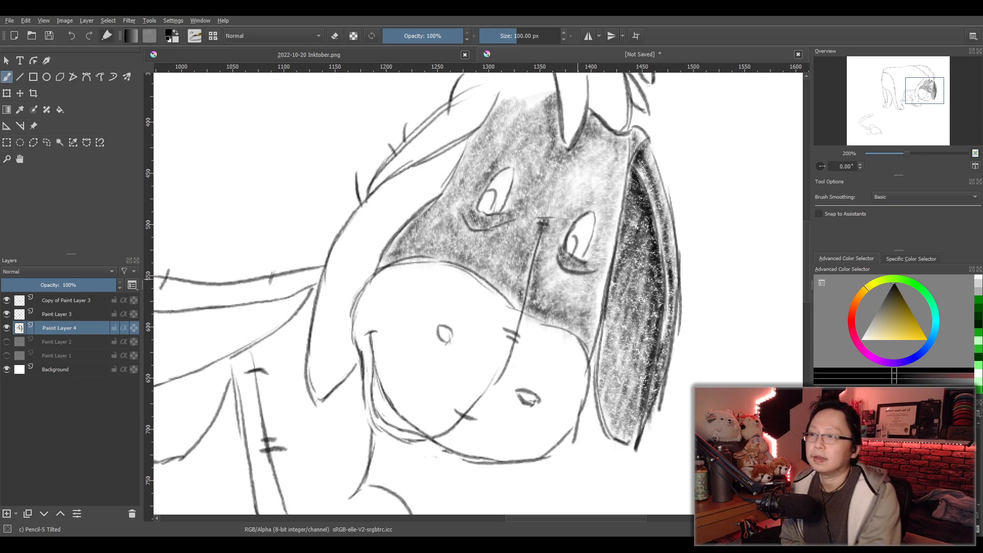
- Shade the muzzle half nearest the shaded ear with light tone, blacken its nostril, and darken the area along the central seam
scroll(583, 292, "down", 3)
scroll(577, 302, "up", 2)
scroll(578, 301, "up", 1)
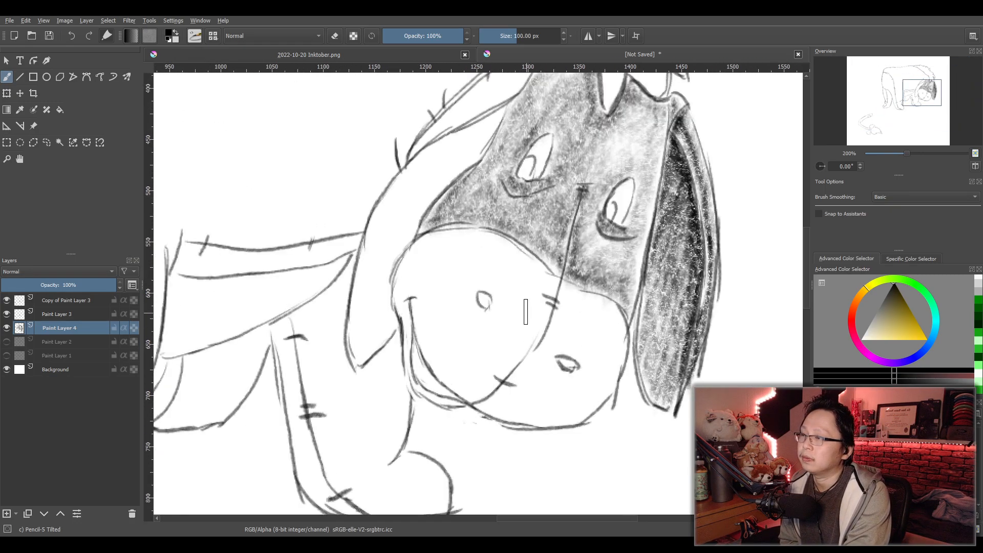
left_click_drag(470, 125, 436, 149)
mouse_move(449, 115)
left_mouse_down()
mouse_move(384, 226)
mouse_move(335, 274)
mouse_move(381, 234)
mouse_move(341, 273)
mouse_move(404, 236)
mouse_move(386, 260)
mouse_move(373, 255)
mouse_move(431, 192)
mouse_move(430, 164)
mouse_move(463, 151)
mouse_move(425, 197)
left_mouse_up()
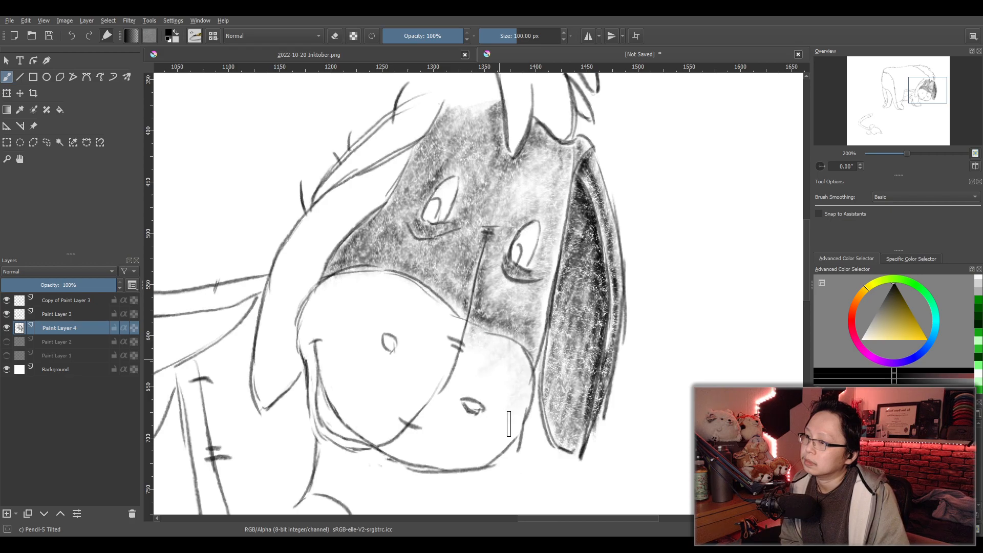
mouse_move(413, 467)
left_mouse_down()
mouse_move(396, 455)
mouse_move(496, 443)
mouse_move(511, 431)
mouse_move(484, 431)
mouse_move(507, 402)
mouse_move(474, 387)
mouse_move(491, 353)
mouse_move(437, 402)
mouse_move(422, 437)
mouse_move(462, 422)
left_mouse_up()
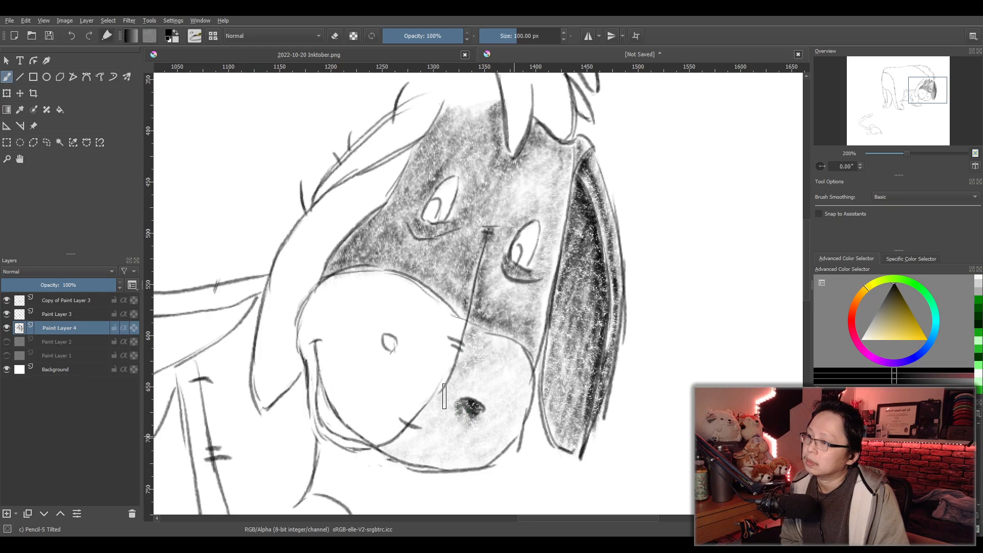
mouse_move(416, 458)
left_mouse_down()
mouse_move(466, 464)
mouse_move(479, 451)
mouse_move(425, 440)
mouse_move(453, 394)
mouse_move(448, 440)
mouse_move(482, 433)
mouse_move(490, 450)
mouse_move(435, 456)
mouse_move(417, 423)
mouse_move(449, 421)
left_mouse_up()
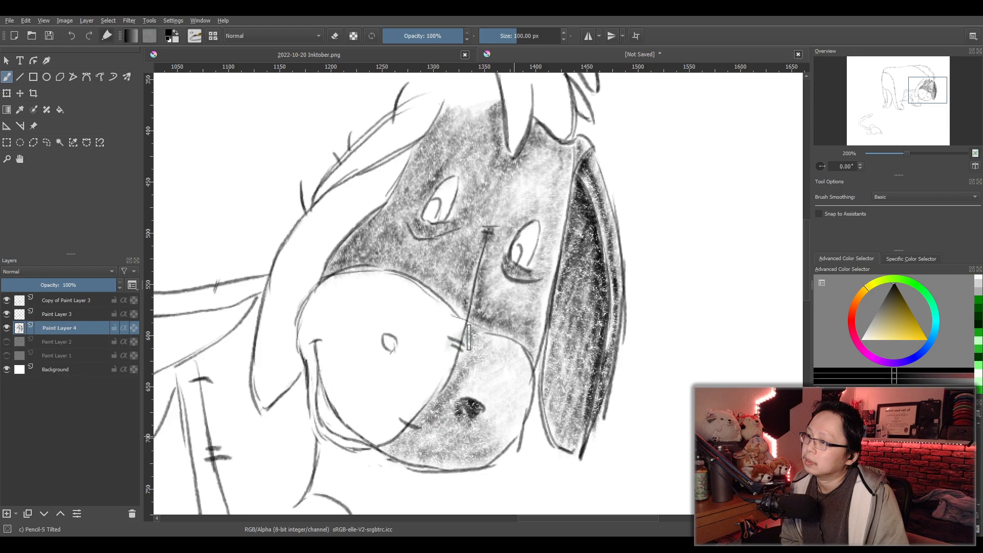
- Shade the muzzle half farther from the shaded ear, blacken its nostril, and darken the tone around the nostril and towards the mouth corner
left_click_drag(430, 384, 395, 426)
mouse_move(432, 323)
left_mouse_down()
mouse_move(394, 299)
mouse_move(396, 288)
mouse_move(379, 283)
mouse_move(333, 291)
mouse_move(322, 308)
mouse_move(318, 322)
mouse_move(414, 316)
mouse_move(400, 345)
mouse_move(432, 338)
mouse_move(434, 348)
mouse_move(372, 413)
mouse_move(378, 423)
mouse_move(350, 418)
mouse_move(371, 392)
mouse_move(334, 398)
mouse_move(329, 353)
mouse_move(311, 354)
mouse_move(309, 333)
left_mouse_up()
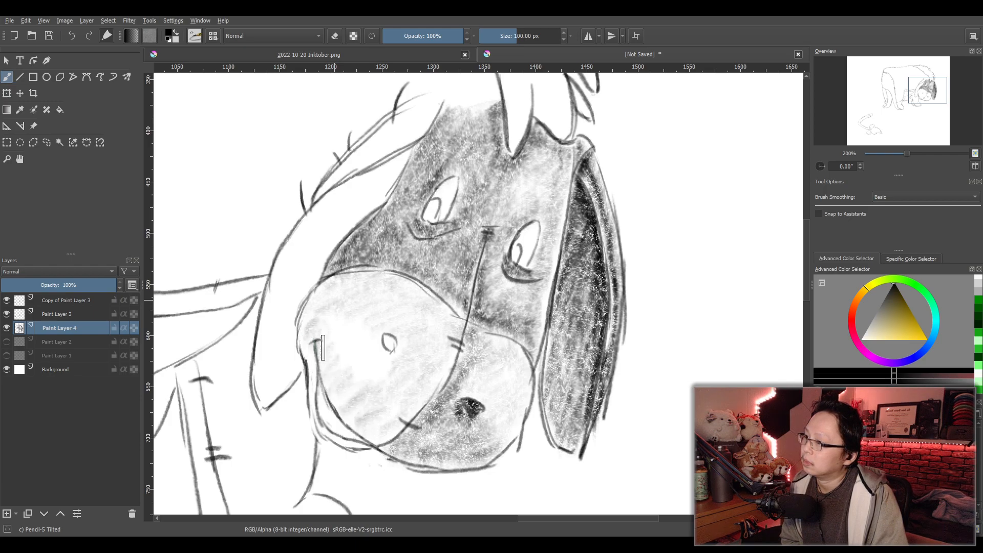
mouse_move(344, 382)
left_mouse_down()
mouse_move(383, 405)
mouse_move(366, 424)
mouse_move(384, 419)
mouse_move(359, 412)
mouse_move(399, 367)
mouse_move(352, 390)
mouse_move(370, 362)
mouse_move(354, 355)
mouse_move(389, 319)
mouse_move(370, 312)
mouse_move(389, 298)
mouse_move(342, 309)
mouse_move(357, 294)
mouse_move(318, 314)
mouse_move(334, 300)
mouse_move(320, 302)
mouse_move(330, 309)
mouse_move(317, 340)
mouse_move(358, 323)
mouse_move(333, 366)
mouse_move(352, 411)
mouse_move(387, 347)
left_mouse_up()
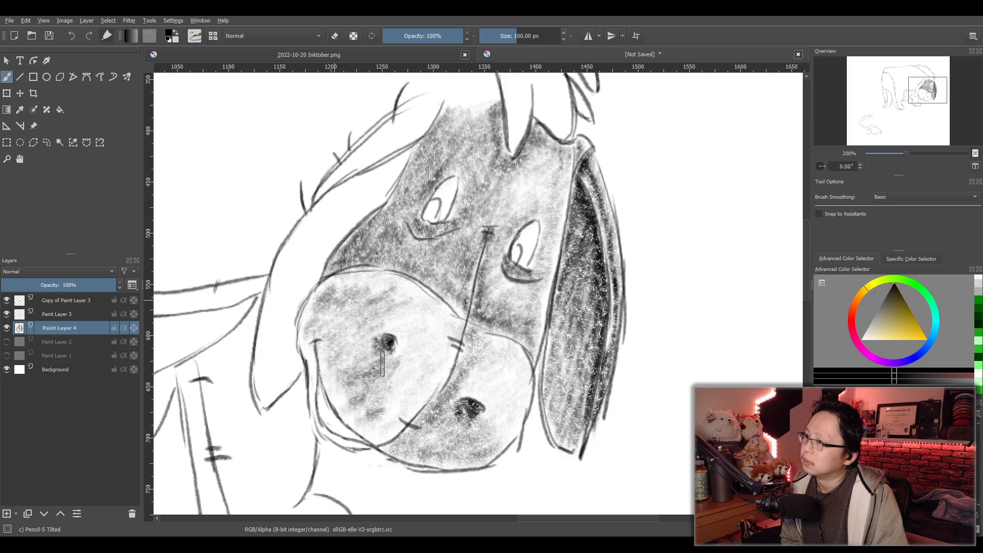
mouse_move(402, 391)
left_mouse_down()
mouse_move(382, 426)
mouse_move(422, 345)
mouse_move(404, 326)
mouse_move(337, 330)
mouse_move(331, 319)
mouse_move(356, 323)
mouse_move(314, 371)
left_mouse_up()
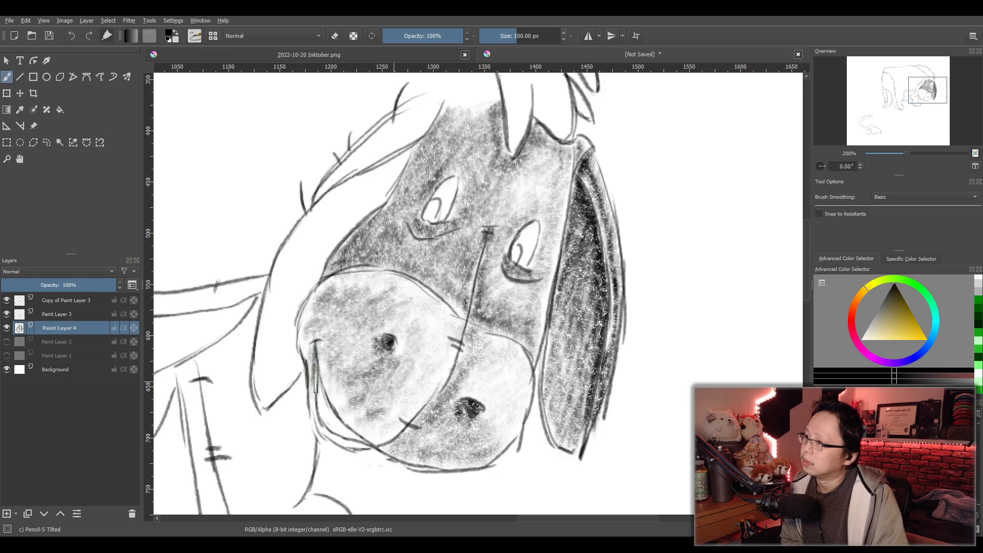
- Fill the narrow mouth strip along the muzzle's lower edge with dark pencil shading, starting from the mouth corner
left_click_drag(315, 418, 313, 354)
left_click_drag(328, 439, 355, 452)
left_click_drag(323, 407, 332, 433)
mouse_move(321, 400)
left_mouse_down()
mouse_move(351, 447)
mouse_move(331, 408)
left_mouse_up()
- Fill the mane's lower locks above the face and its thin upright tuft with light pencil tone
mouse_move(347, 310)
left_mouse_down()
mouse_move(329, 301)
mouse_move(346, 320)
mouse_move(344, 306)
mouse_move(387, 291)
mouse_move(339, 356)
mouse_move(356, 393)
mouse_move(392, 385)
mouse_move(353, 385)
mouse_move(381, 318)
mouse_move(615, 406)
left_mouse_up()
scroll(424, 317, "down", 2)
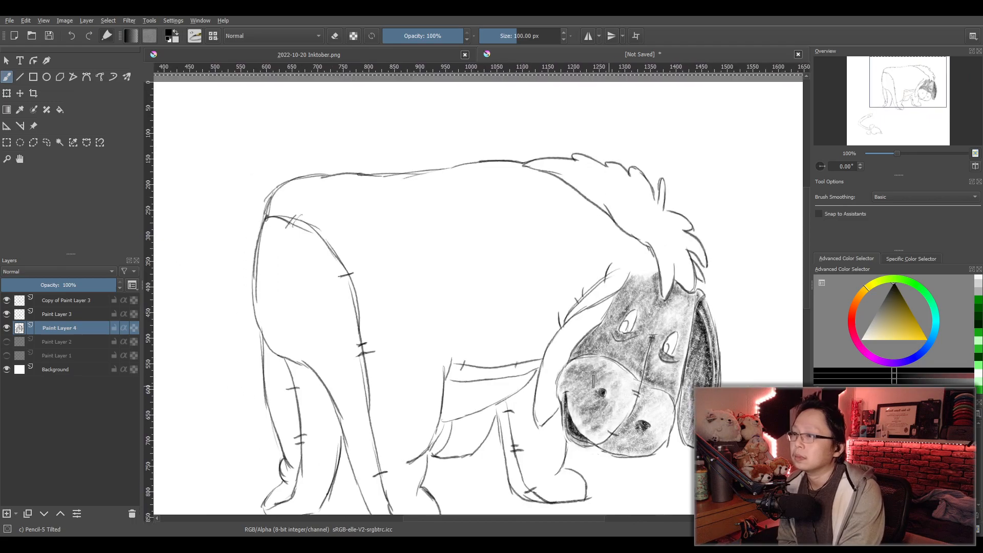
scroll(614, 406, "up", 1)
scroll(553, 329, "up", 1)
left_click_drag(675, 290, 523, 359)
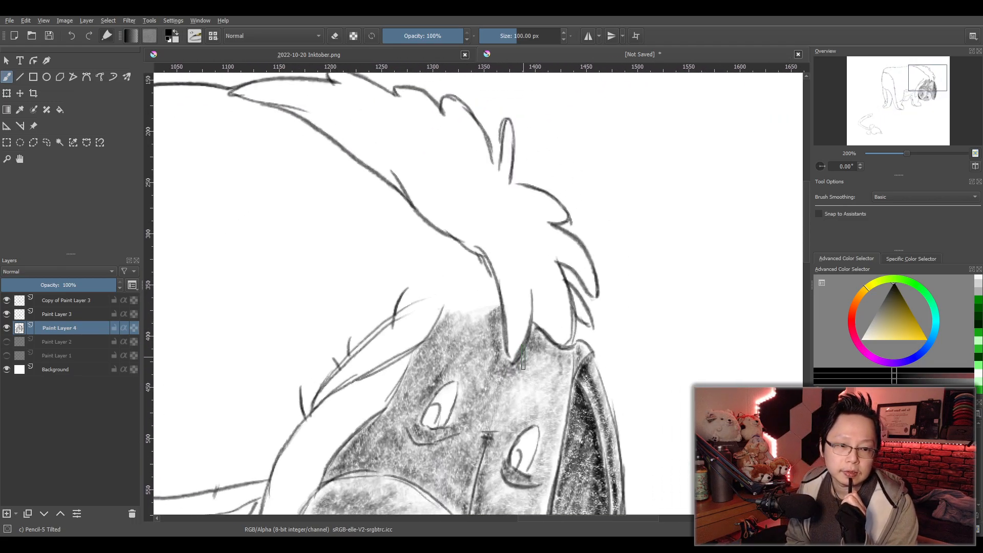
scroll(524, 357, "down", 3)
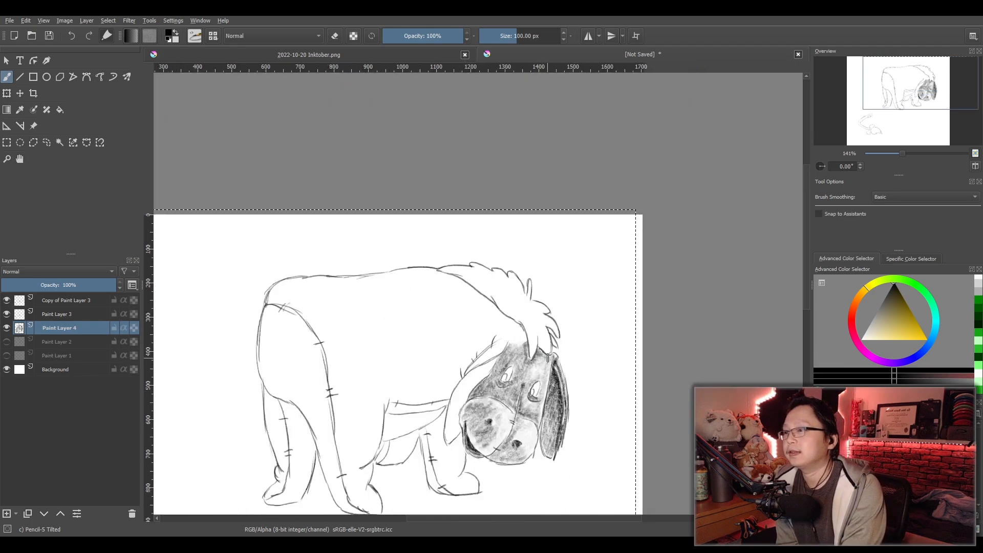
scroll(549, 352, "up", 2)
scroll(551, 351, "up", 1)
left_click_drag(552, 347, 561, 370)
scroll(561, 369, "up", 2)
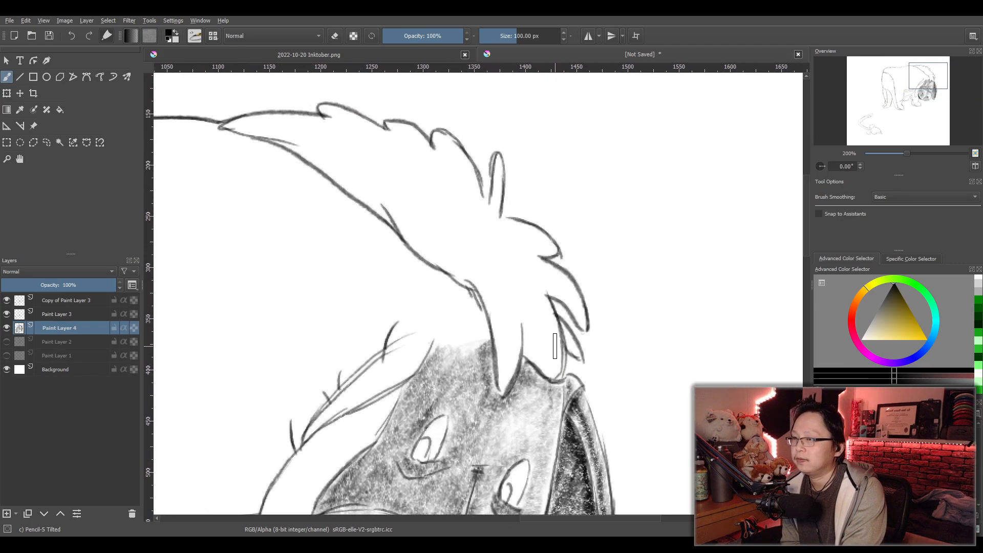
scroll(600, 352, "down", 2)
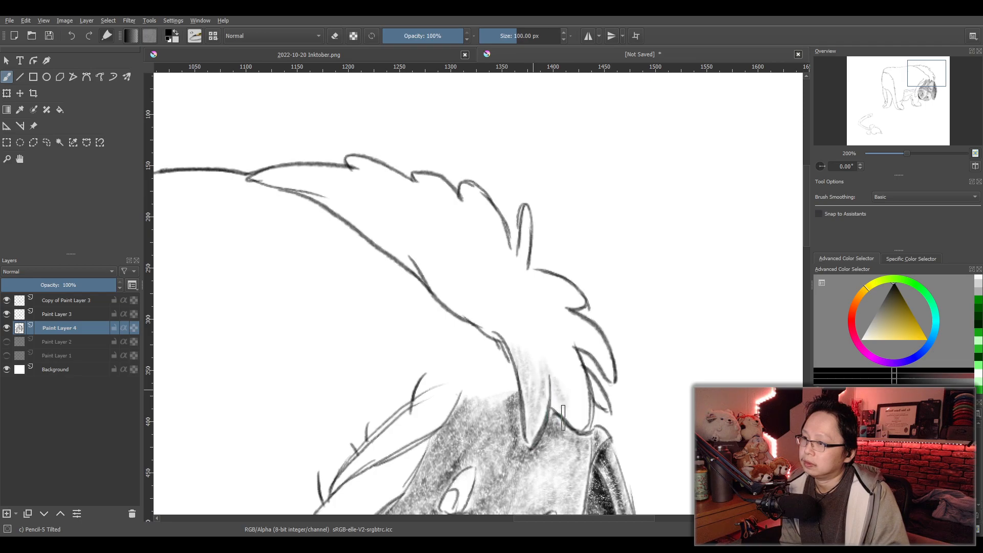
mouse_move(573, 405)
left_mouse_down()
mouse_move(575, 366)
mouse_move(599, 401)
mouse_move(582, 376)
mouse_move(574, 384)
mouse_move(566, 334)
mouse_move(613, 376)
mouse_move(550, 294)
left_mouse_up()
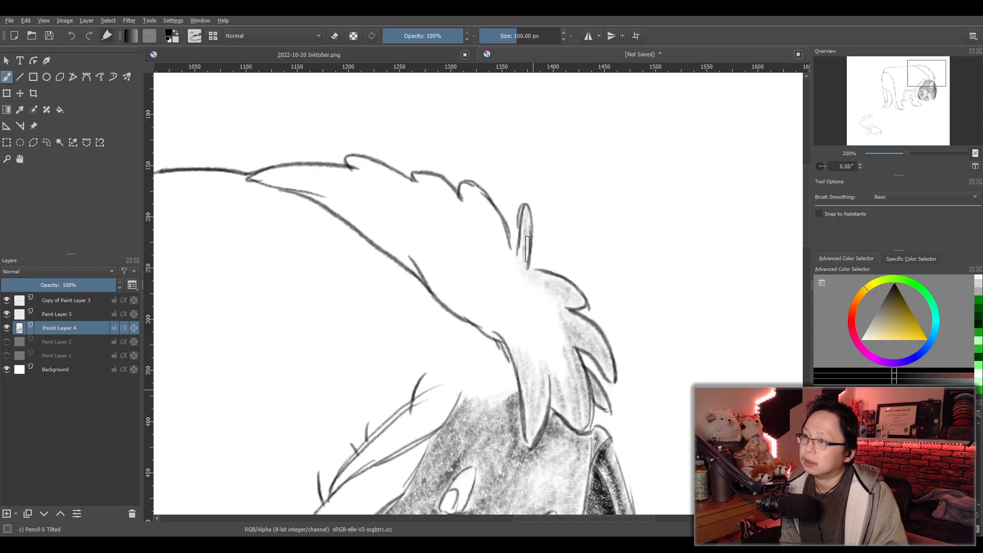
mouse_move(545, 297)
left_mouse_down()
mouse_move(557, 359)
mouse_move(553, 293)
left_mouse_up()
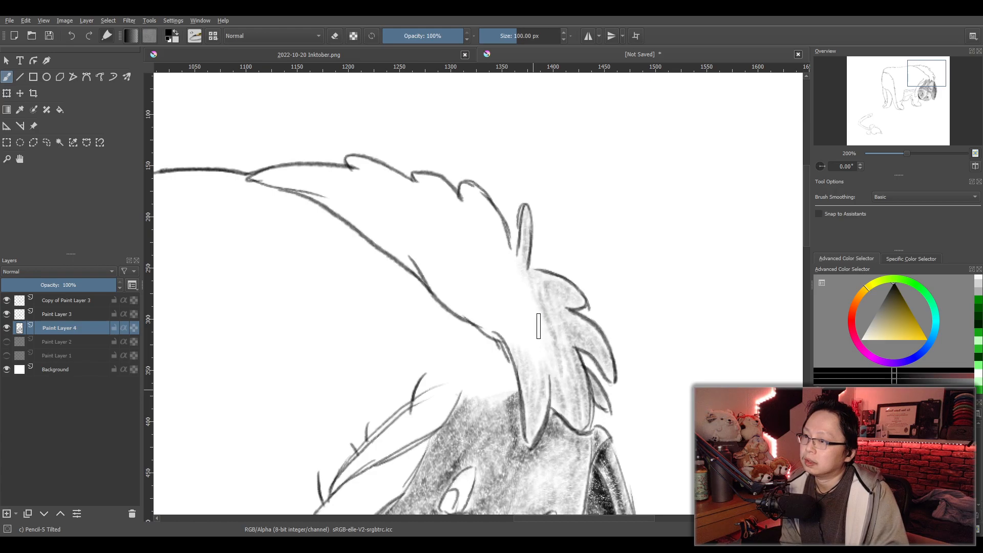
- Extend the light pencil tone over the rest of the mane, up to its pointed end on the back
mouse_move(460, 308)
left_mouse_down()
mouse_move(423, 285)
mouse_move(544, 343)
mouse_move(518, 272)
left_mouse_up()
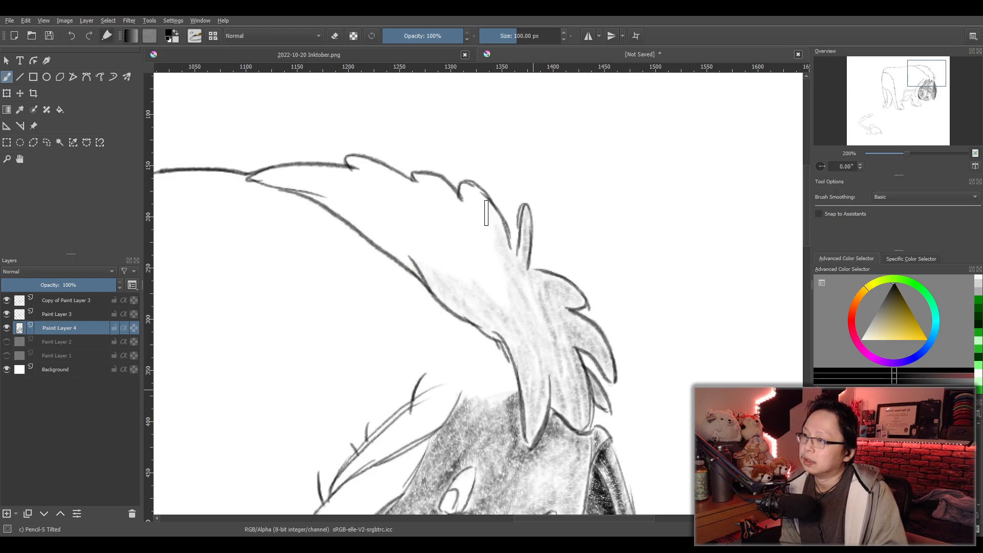
mouse_move(505, 314)
left_mouse_down()
mouse_move(502, 283)
mouse_move(480, 248)
left_mouse_up()
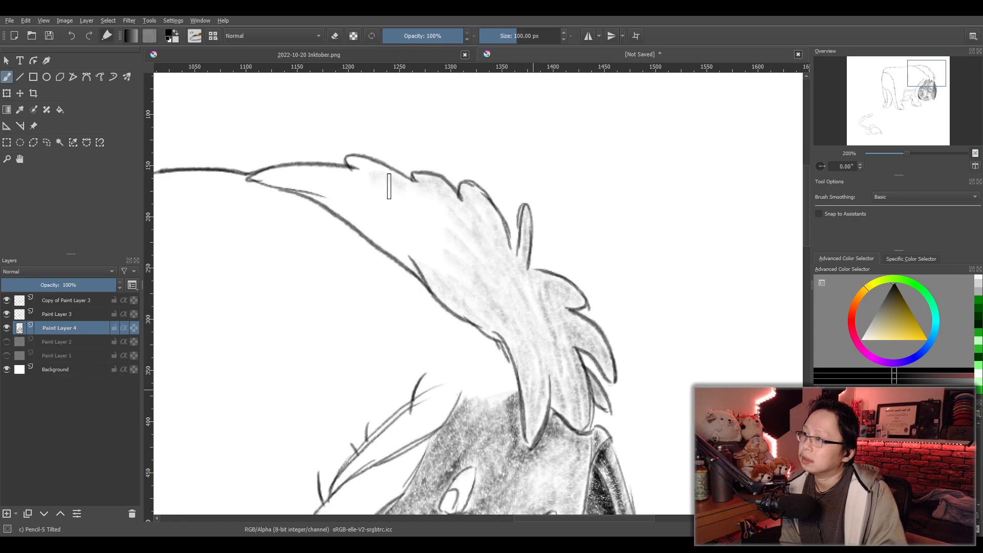
mouse_move(462, 240)
left_mouse_down()
mouse_move(340, 177)
mouse_move(265, 184)
mouse_move(353, 199)
mouse_move(422, 230)
mouse_move(320, 196)
mouse_move(387, 251)
mouse_move(374, 228)
mouse_move(458, 281)
mouse_move(496, 285)
mouse_move(531, 328)
mouse_move(532, 292)
left_mouse_up()
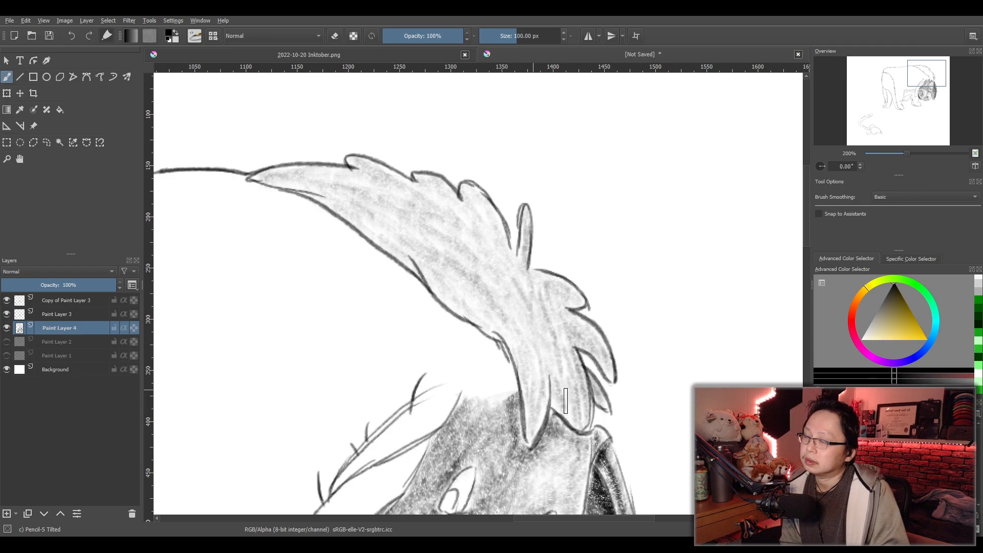
- Darken the gaps between the mane's lower locks, the upright tuft and the area below the tuft to separate the hair
left_click_drag(557, 414, 563, 421)
left_click_drag(551, 367, 551, 377)
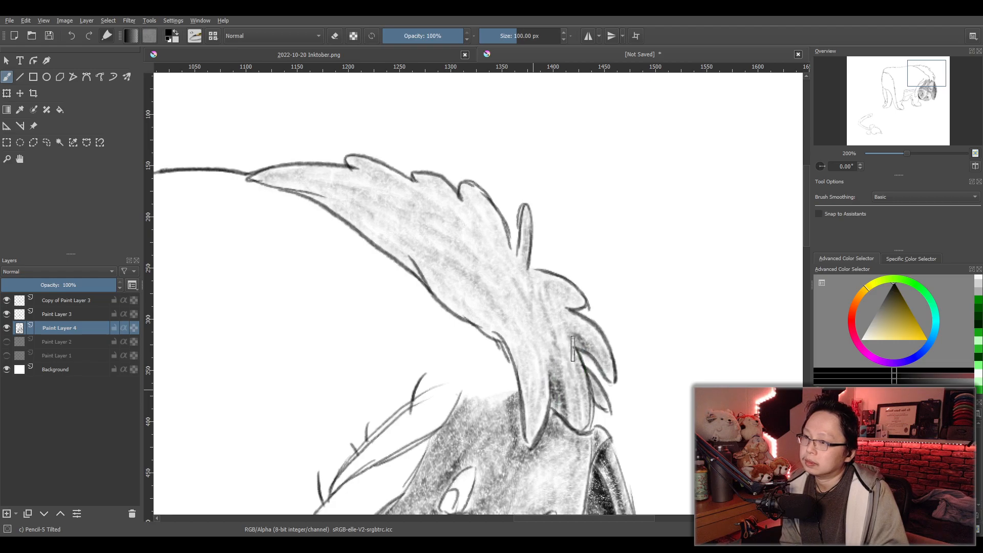
mouse_move(590, 391)
left_mouse_down()
mouse_move(553, 317)
mouse_move(569, 307)
mouse_move(534, 279)
left_mouse_up()
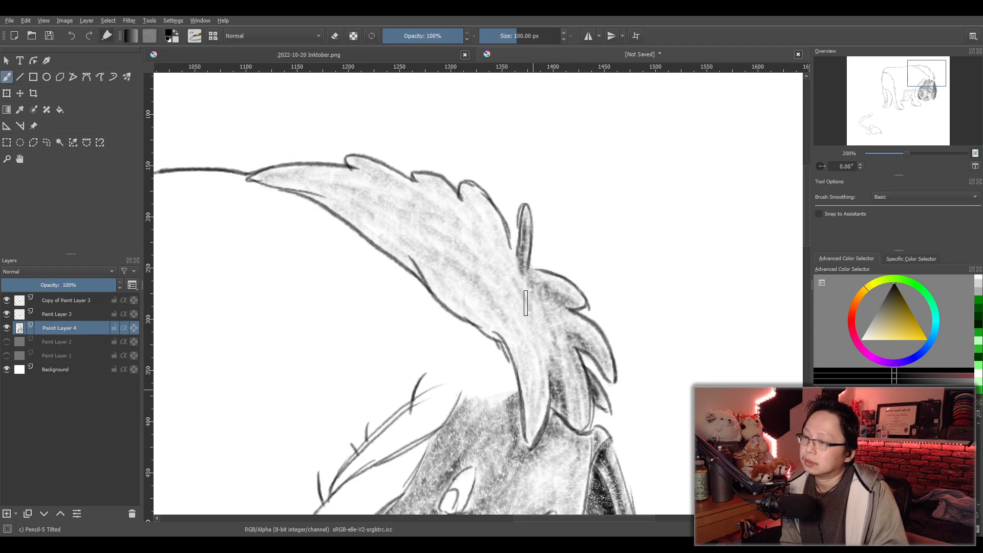
left_click_drag(530, 319, 532, 369)
mouse_move(531, 435)
left_mouse_down()
mouse_move(519, 306)
mouse_move(507, 297)
mouse_move(487, 323)
left_mouse_up()
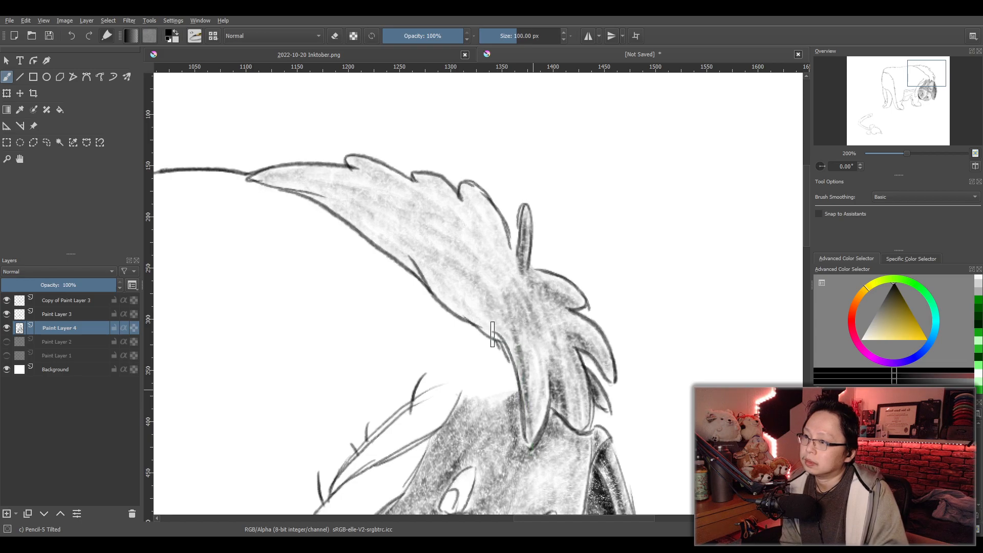
- Darken the mane along its neck-side contour and beneath the upper tufts, from the forelock tip to the pointed end on the back
mouse_move(529, 447)
left_mouse_down()
mouse_move(499, 307)
mouse_move(471, 302)
mouse_move(435, 272)
mouse_move(483, 306)
mouse_move(502, 266)
mouse_move(479, 225)
mouse_move(465, 213)
mouse_move(476, 235)
mouse_move(446, 200)
mouse_move(440, 241)
mouse_move(430, 205)
mouse_move(369, 179)
mouse_move(404, 202)
mouse_move(339, 186)
mouse_move(294, 190)
mouse_move(359, 220)
mouse_move(459, 310)
mouse_move(359, 210)
mouse_move(487, 256)
mouse_move(388, 231)
left_mouse_up()
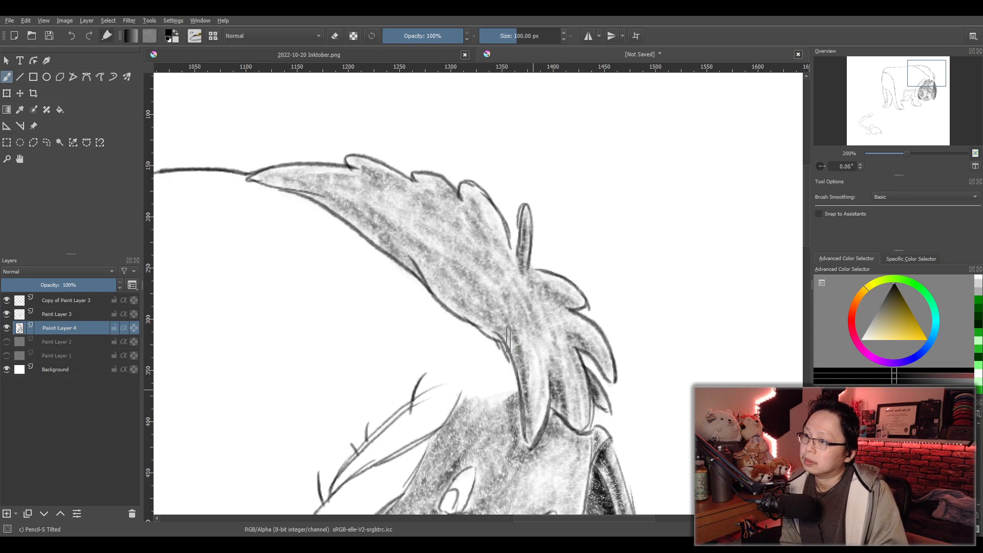
mouse_move(549, 397)
left_mouse_down()
mouse_move(571, 340)
mouse_move(557, 303)
mouse_move(473, 220)
left_mouse_up()
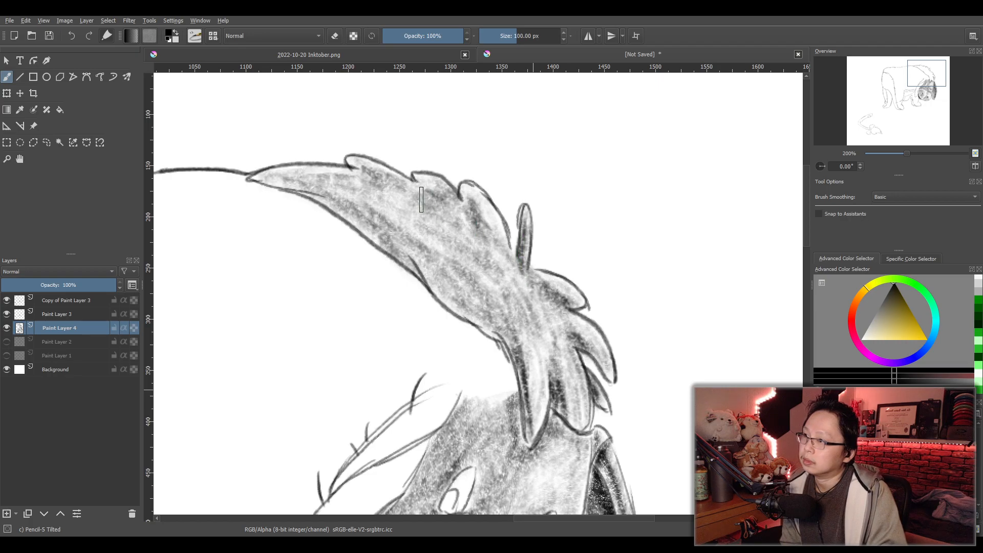
left_click_drag(380, 185, 357, 187)
mouse_move(291, 194)
left_mouse_down()
mouse_move(410, 257)
mouse_move(440, 297)
mouse_move(492, 328)
mouse_move(444, 280)
left_mouse_up()
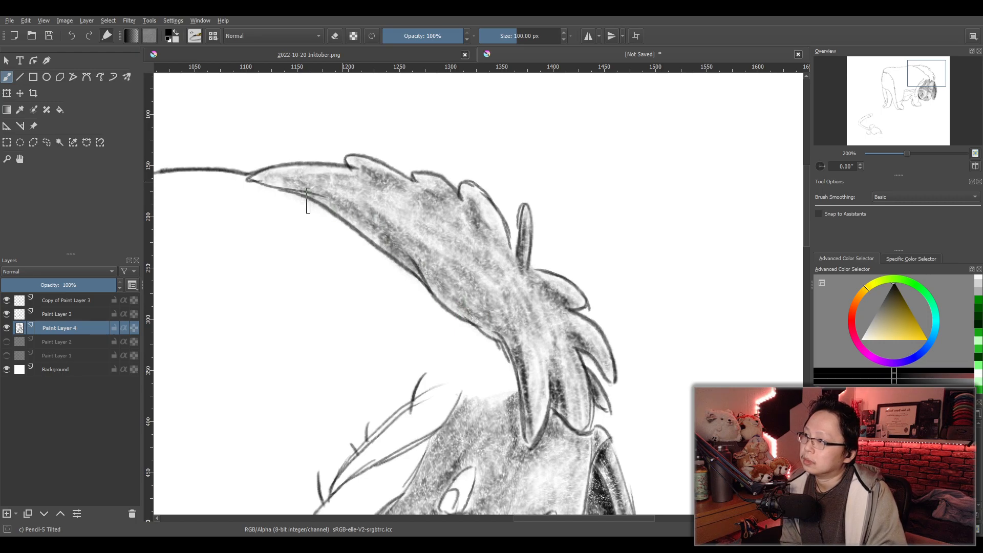
mouse_move(305, 191)
left_mouse_down()
mouse_move(435, 249)
mouse_move(503, 311)
left_mouse_up()
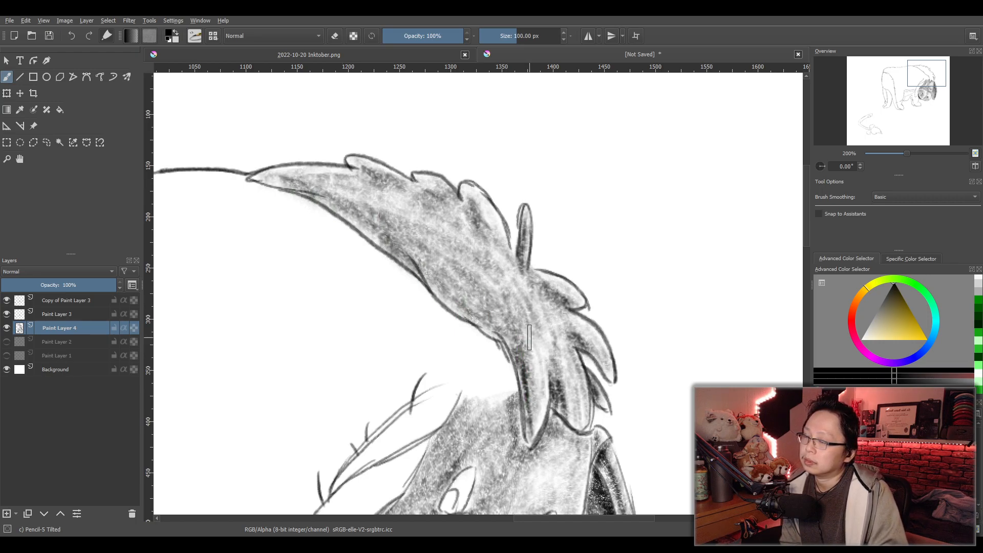
scroll(542, 338, "down", 4)
left_click_drag(512, 399, 556, 341)
scroll(567, 340, "up", 2)
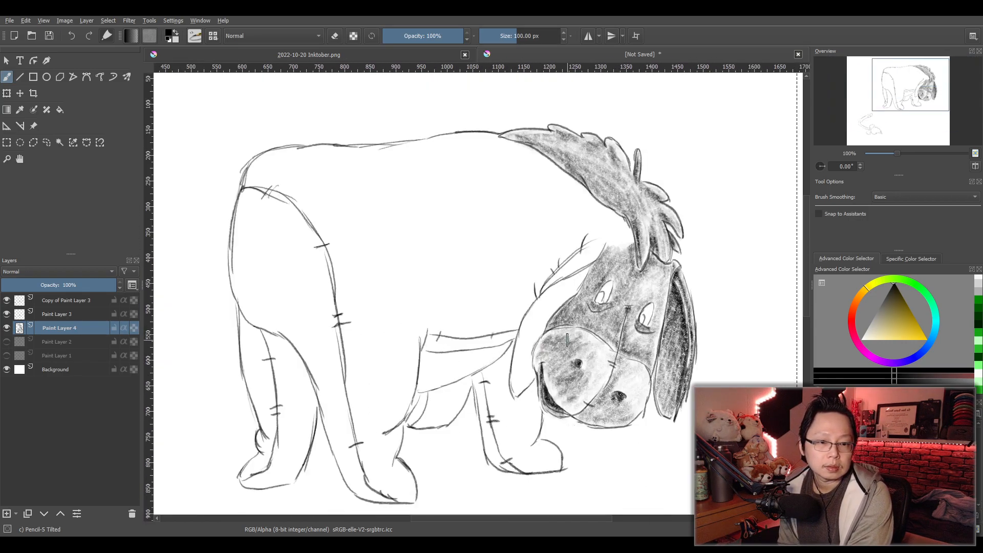
- Shade the narrow upper fold of the ear on the neck side of the face, darkening it toward its outer edge
left_click_drag(576, 340, 483, 335)
scroll(436, 312, "up", 1)
left_click_drag(436, 312, 531, 321)
scroll(531, 321, "down", 1)
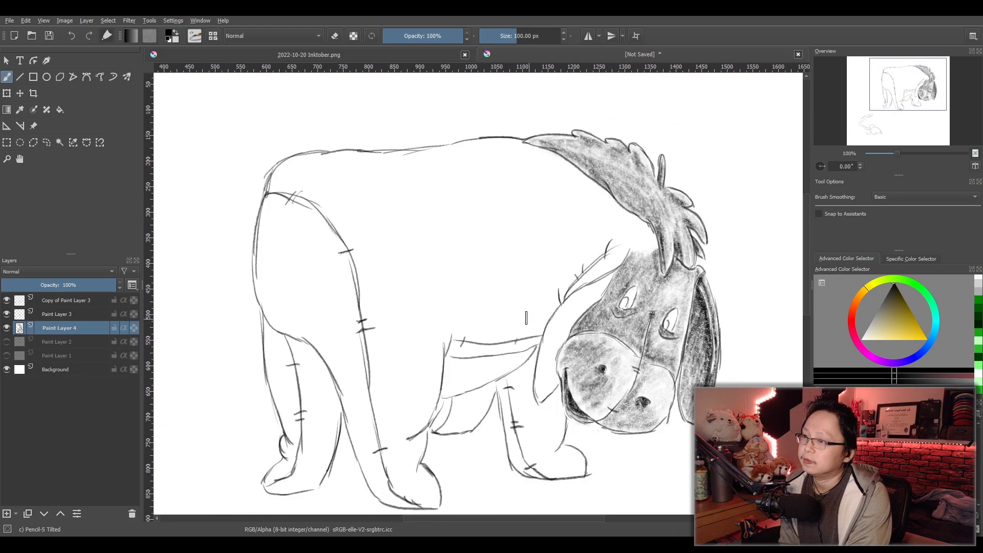
scroll(598, 302, "up", 2)
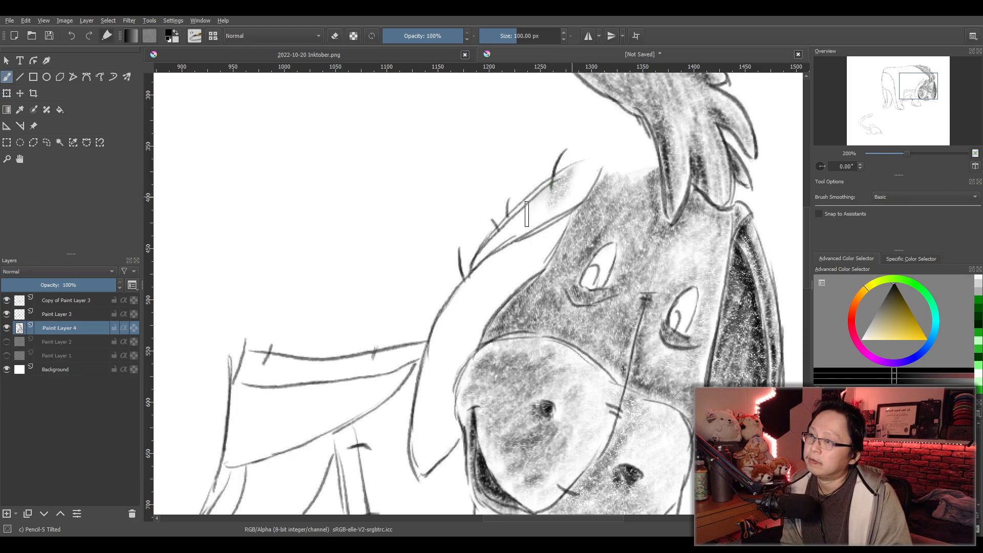
left_click_drag(489, 257, 586, 191)
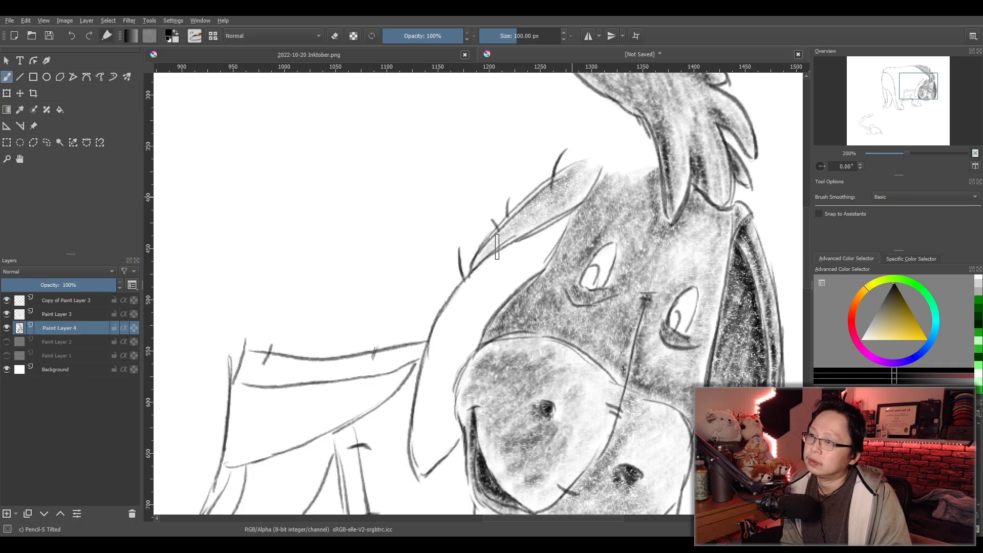
mouse_move(551, 199)
left_mouse_down()
mouse_move(511, 242)
mouse_move(536, 214)
left_mouse_up()
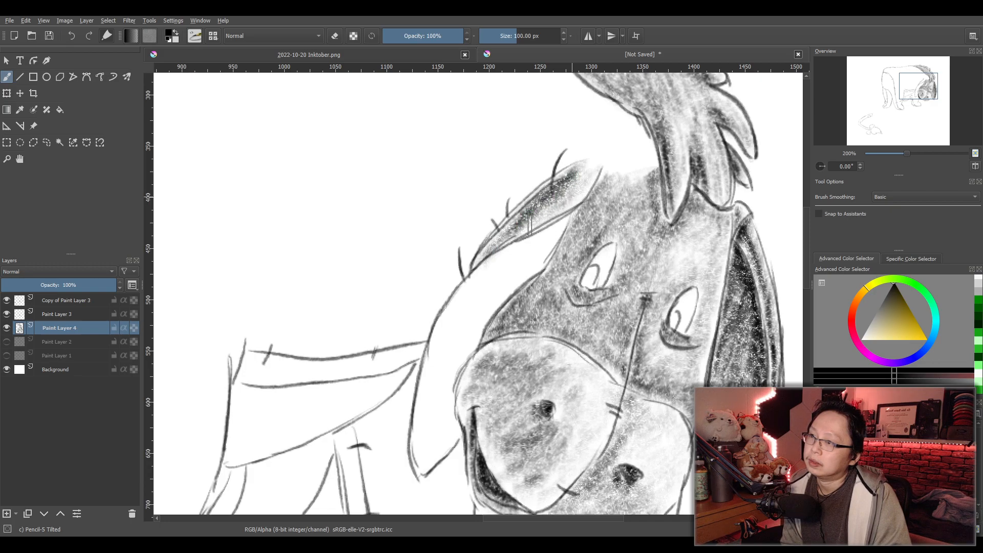
- Fill the rest of that ear with pencil tone down to its tip, darker along the side next to the face
mouse_move(568, 226)
left_mouse_down()
mouse_move(475, 285)
mouse_move(540, 260)
mouse_move(472, 339)
mouse_move(483, 280)
mouse_move(446, 335)
mouse_move(430, 375)
mouse_move(475, 353)
mouse_move(447, 391)
mouse_move(424, 385)
mouse_move(416, 447)
mouse_move(417, 461)
mouse_move(428, 451)
mouse_move(430, 478)
mouse_move(454, 442)
mouse_move(458, 385)
mouse_move(423, 414)
mouse_move(520, 253)
left_mouse_up()
mouse_move(564, 230)
left_mouse_down()
mouse_move(476, 282)
mouse_move(455, 316)
mouse_move(458, 303)
mouse_move(458, 315)
mouse_move(505, 265)
mouse_move(453, 353)
mouse_move(537, 252)
mouse_move(561, 238)
mouse_move(536, 282)
mouse_move(526, 285)
mouse_move(559, 238)
mouse_move(481, 331)
mouse_move(552, 241)
mouse_move(517, 265)
mouse_move(477, 343)
mouse_move(522, 267)
mouse_move(461, 335)
mouse_move(466, 316)
mouse_move(488, 297)
mouse_move(439, 421)
left_mouse_up()
mouse_move(555, 224)
left_mouse_down()
mouse_move(535, 258)
mouse_move(489, 292)
mouse_move(563, 226)
mouse_move(516, 293)
mouse_move(479, 325)
left_mouse_up()
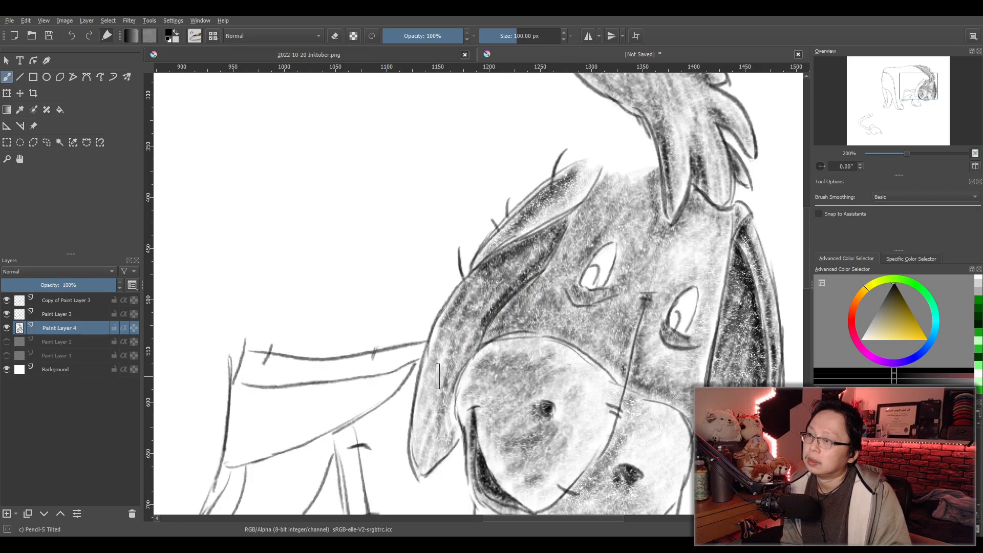
mouse_move(513, 288)
left_mouse_down()
mouse_move(490, 301)
mouse_move(592, 320)
mouse_move(626, 356)
left_mouse_up()
scroll(592, 320, "down", 1)
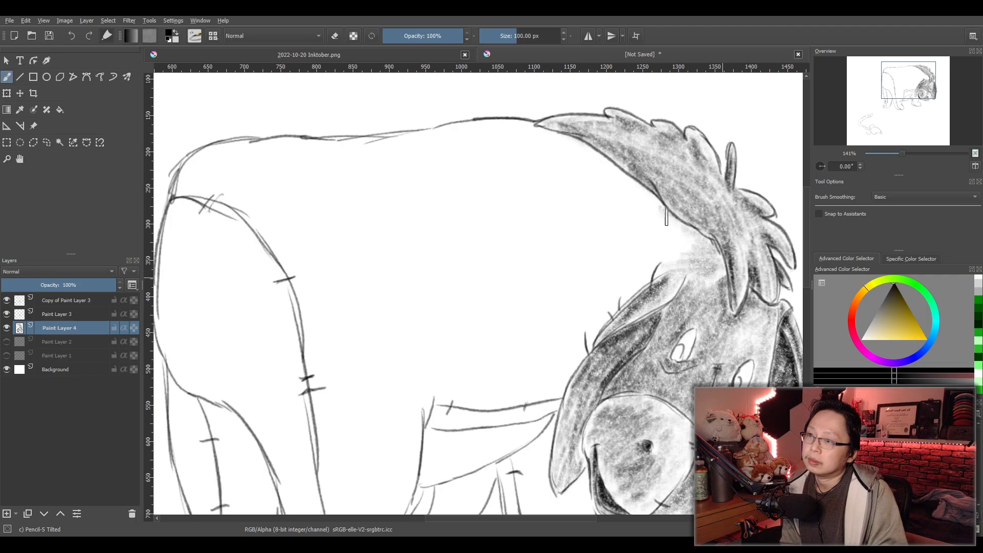
left_click_drag(563, 140, 593, 161)
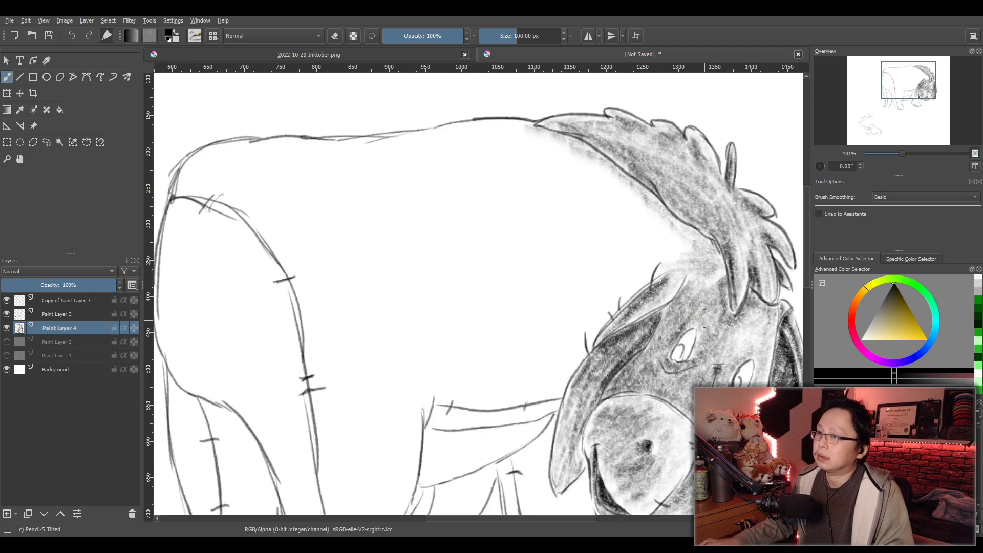
key("ctrl+z")
- Set the brush size to 300 px and cover the body from back to belly and the upper middle leg with light tone
left_click(520, 35)
type("300")
key("Return")
mouse_move(699, 290)
left_mouse_down()
mouse_move(715, 276)
mouse_move(657, 244)
mouse_move(634, 215)
mouse_move(697, 260)
mouse_move(597, 183)
mouse_move(489, 147)
mouse_move(201, 181)
mouse_move(185, 195)
mouse_move(213, 185)
mouse_move(241, 211)
mouse_move(432, 191)
mouse_move(391, 181)
mouse_move(568, 181)
mouse_move(494, 184)
mouse_move(636, 232)
mouse_move(692, 265)
mouse_move(582, 206)
mouse_move(471, 191)
mouse_move(261, 231)
mouse_move(373, 212)
mouse_move(503, 214)
mouse_move(647, 258)
mouse_move(441, 216)
mouse_move(291, 233)
mouse_move(314, 246)
mouse_move(490, 239)
mouse_move(631, 272)
mouse_move(373, 231)
mouse_move(257, 234)
mouse_move(303, 246)
mouse_move(462, 250)
mouse_move(612, 289)
mouse_move(463, 259)
mouse_move(321, 270)
mouse_move(314, 279)
mouse_move(498, 274)
mouse_move(610, 301)
mouse_move(394, 283)
mouse_move(310, 308)
mouse_move(422, 296)
mouse_move(546, 309)
mouse_move(402, 317)
mouse_move(556, 338)
mouse_move(300, 360)
mouse_move(558, 342)
mouse_move(357, 360)
mouse_move(513, 369)
mouse_move(440, 389)
mouse_move(476, 406)
mouse_move(561, 406)
mouse_move(542, 411)
mouse_move(488, 370)
mouse_move(352, 380)
mouse_move(405, 405)
mouse_move(373, 428)
mouse_move(386, 475)
mouse_move(359, 500)
mouse_move(374, 502)
mouse_move(391, 478)
left_mouse_up()
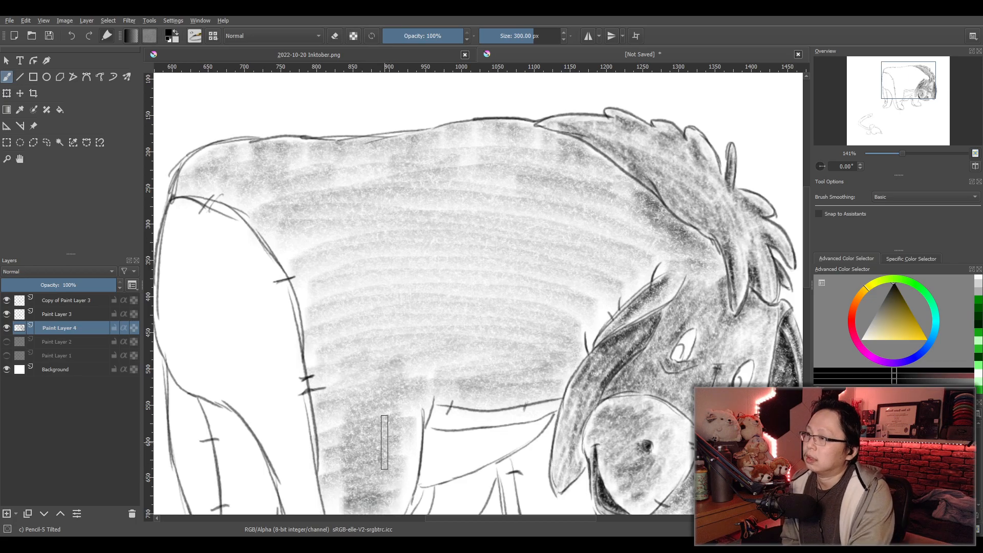
scroll(384, 442, "down", 1)
left_click_drag(454, 451, 461, 386)
mouse_move(430, 433)
left_mouse_down()
mouse_move(431, 467)
mouse_move(441, 467)
mouse_move(432, 453)
mouse_move(399, 447)
mouse_move(412, 407)
mouse_move(390, 399)
mouse_move(390, 257)
mouse_move(375, 234)
mouse_move(376, 208)
mouse_move(341, 197)
mouse_move(360, 175)
mouse_move(285, 159)
left_mouse_up()
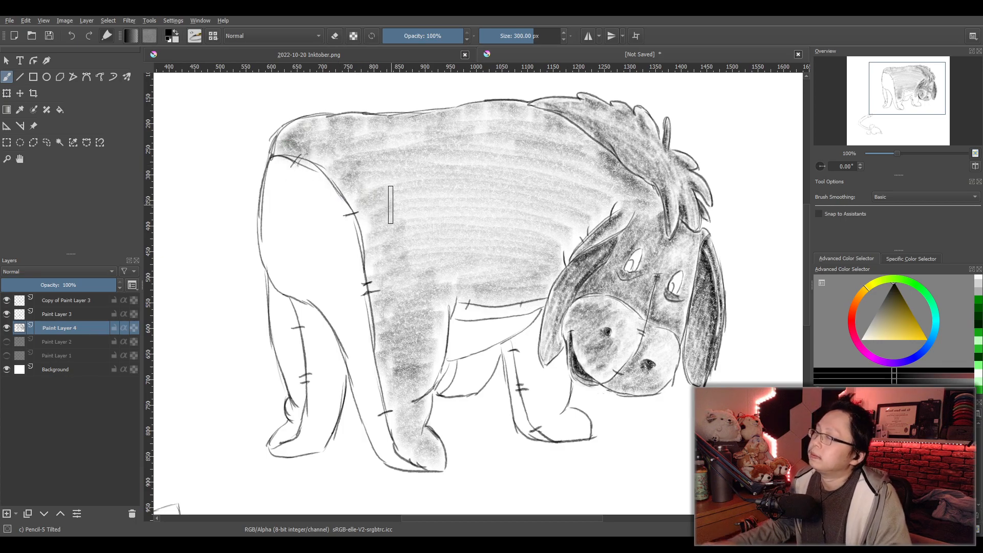
key("ctrl+z")
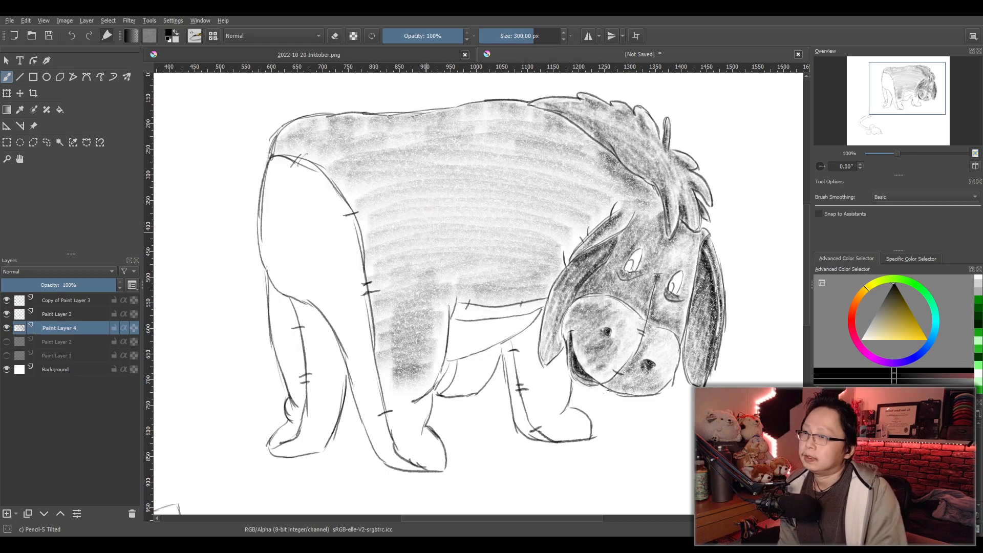
- Extend the light tone down the middle leg to its foot and even out the body tone along the hindquarter seam
left_click_drag(557, 248, 590, 272)
scroll(584, 276, "up", 1)
scroll(578, 287, "down", 1)
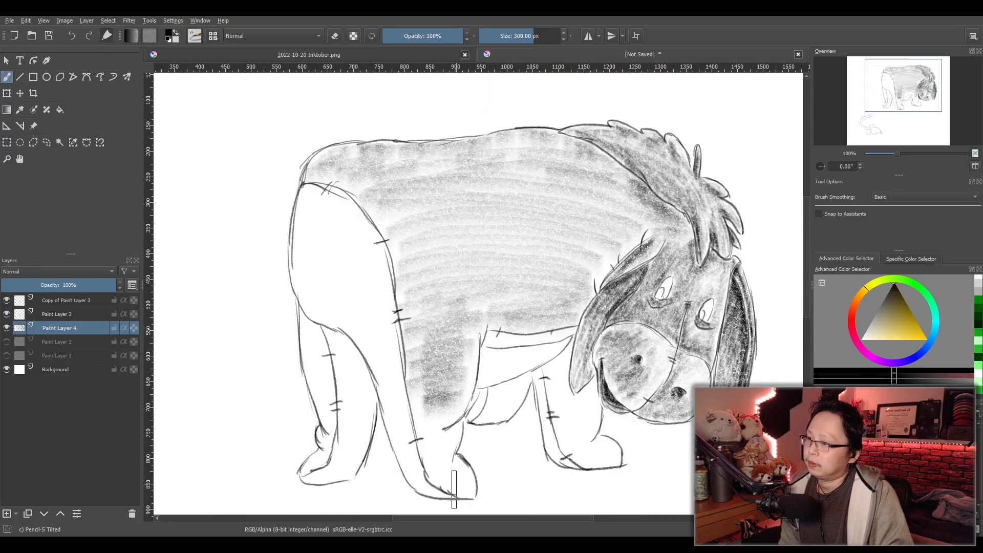
mouse_move(454, 469)
left_mouse_down()
mouse_move(435, 458)
mouse_move(452, 444)
mouse_move(425, 438)
left_mouse_up()
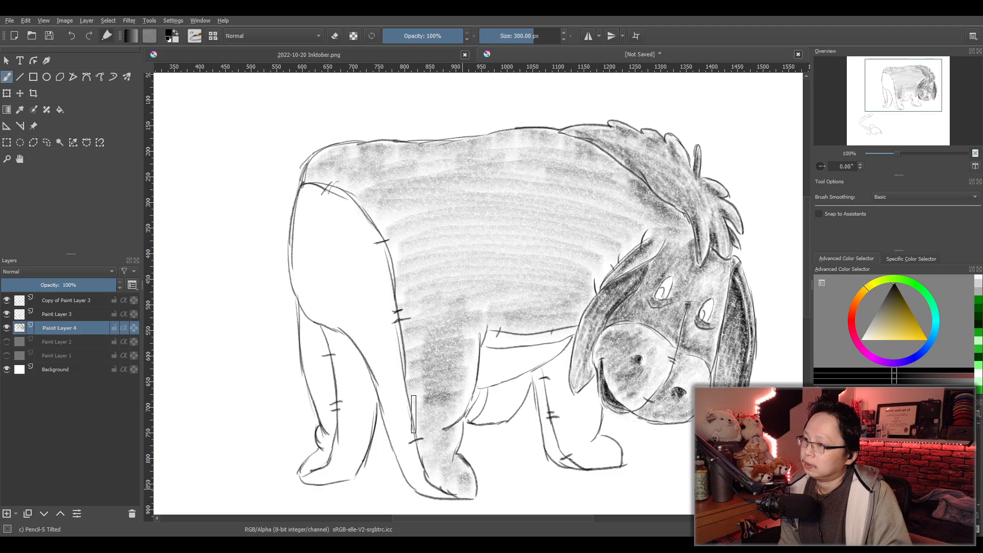
left_click_drag(492, 308, 524, 328)
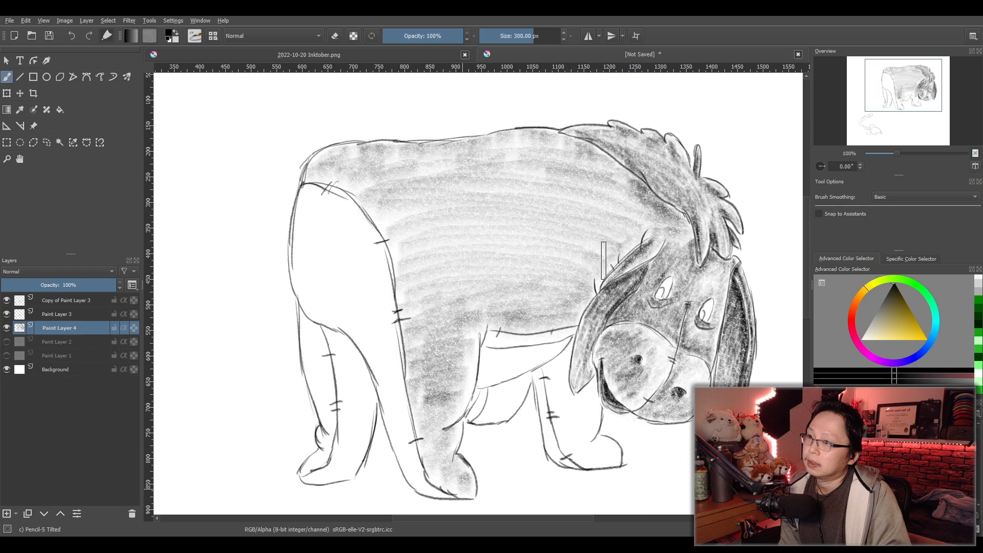
mouse_move(404, 302)
left_mouse_down()
mouse_move(436, 255)
mouse_move(407, 247)
left_mouse_up()
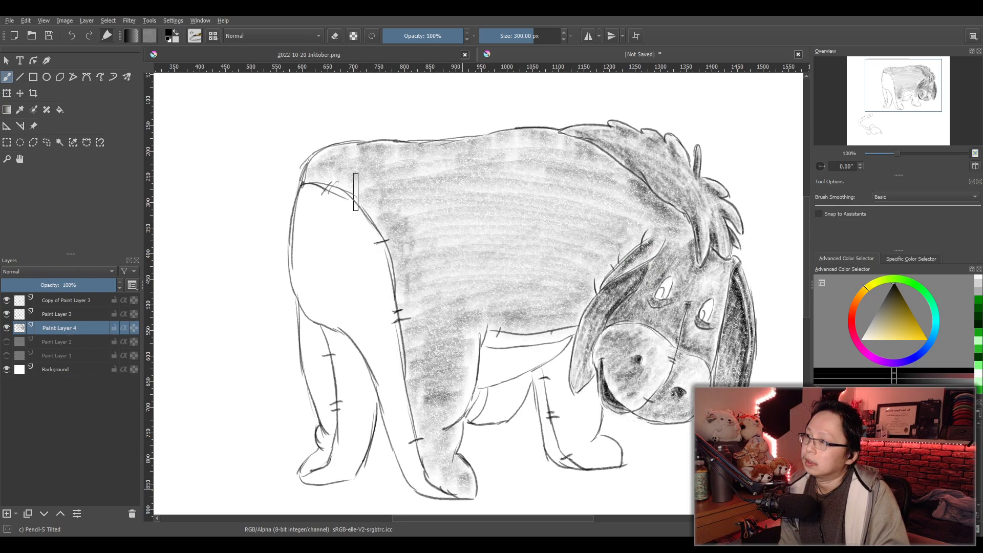
- Darken the body along the underside of the mane, around the adjoining ear and along the belly line
mouse_move(625, 199)
left_mouse_down()
mouse_move(611, 190)
mouse_move(654, 231)
mouse_move(656, 217)
mouse_move(635, 198)
mouse_move(560, 155)
left_mouse_up()
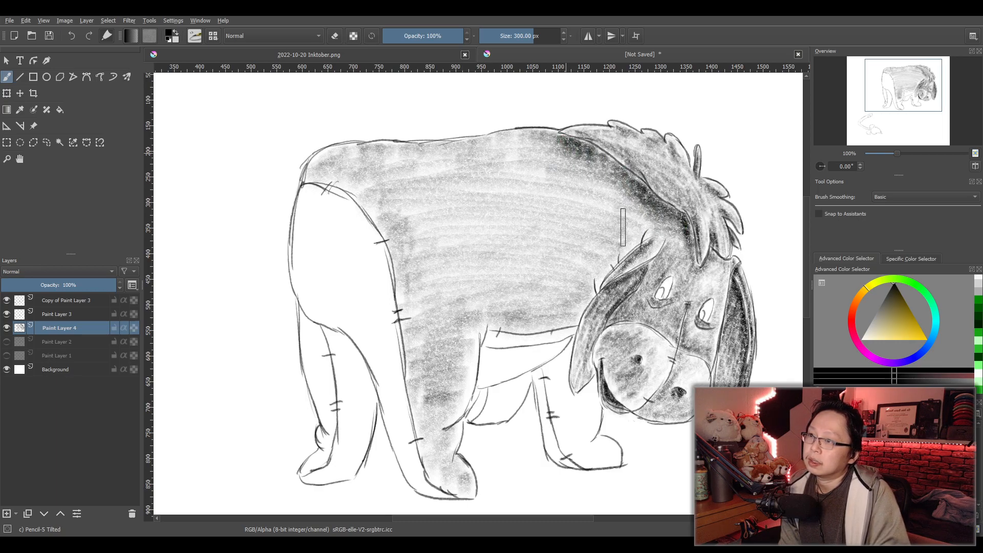
left_click_drag(616, 226, 648, 245)
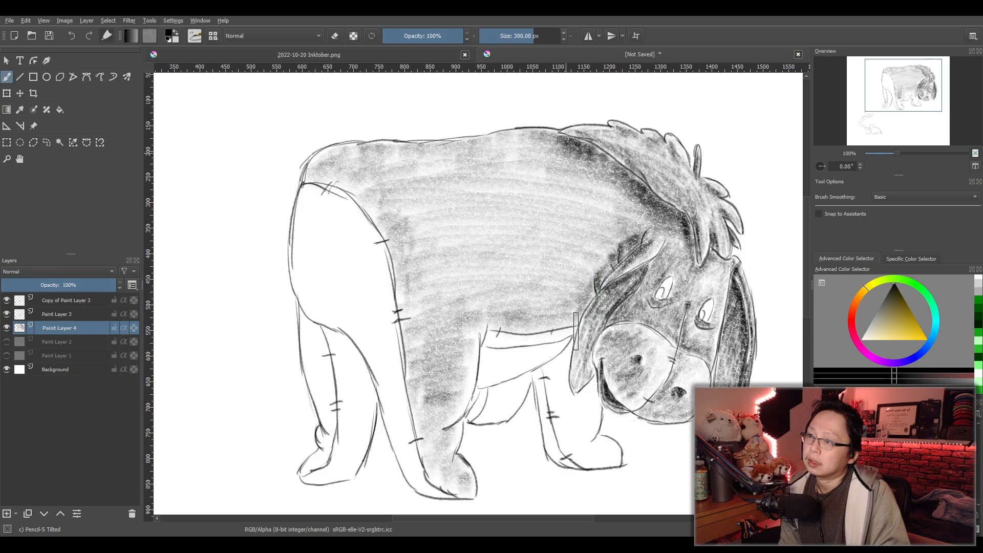
mouse_move(571, 335)
left_mouse_down()
mouse_move(490, 332)
mouse_move(580, 318)
mouse_move(535, 317)
mouse_move(578, 312)
mouse_move(544, 311)
left_mouse_up()
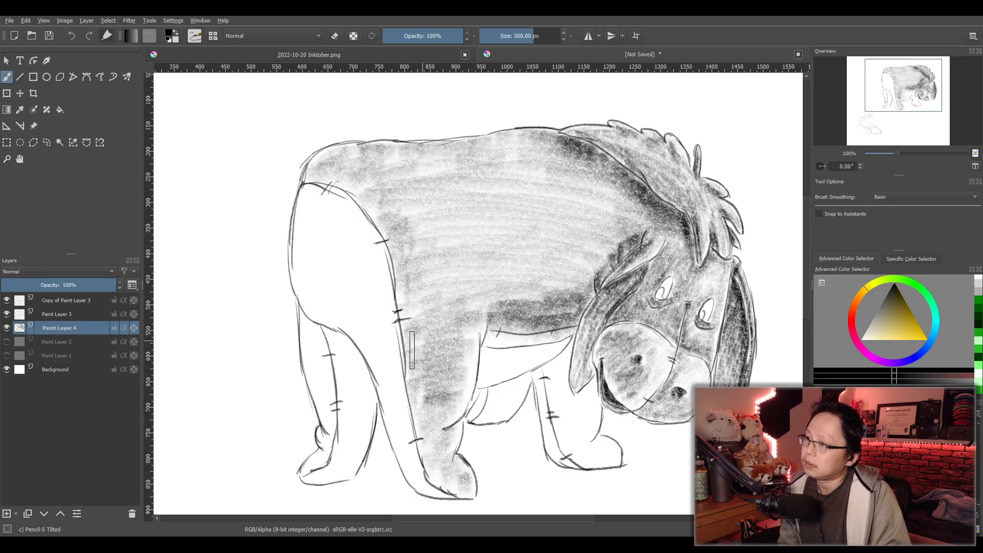
- Darken the middle leg down to its foot and build up a darker tone over the rear and lower body
mouse_move(436, 340)
left_mouse_down()
mouse_move(431, 365)
mouse_move(452, 360)
mouse_move(427, 384)
mouse_move(440, 399)
mouse_move(418, 361)
mouse_move(428, 353)
mouse_move(416, 381)
mouse_move(436, 388)
mouse_move(426, 417)
mouse_move(452, 416)
mouse_move(435, 436)
mouse_move(441, 452)
mouse_move(458, 441)
mouse_move(439, 443)
mouse_move(451, 478)
left_mouse_up()
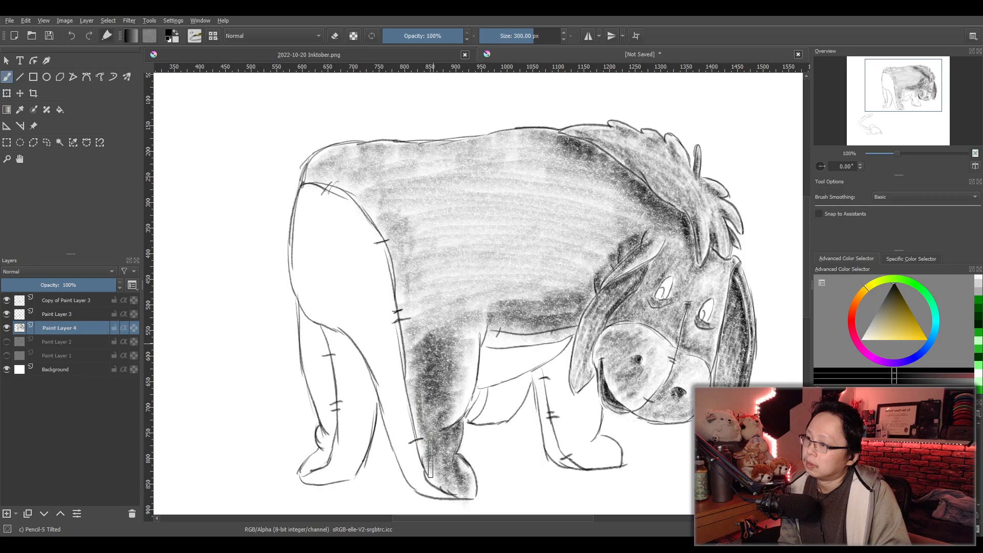
left_click_drag(423, 458, 427, 419)
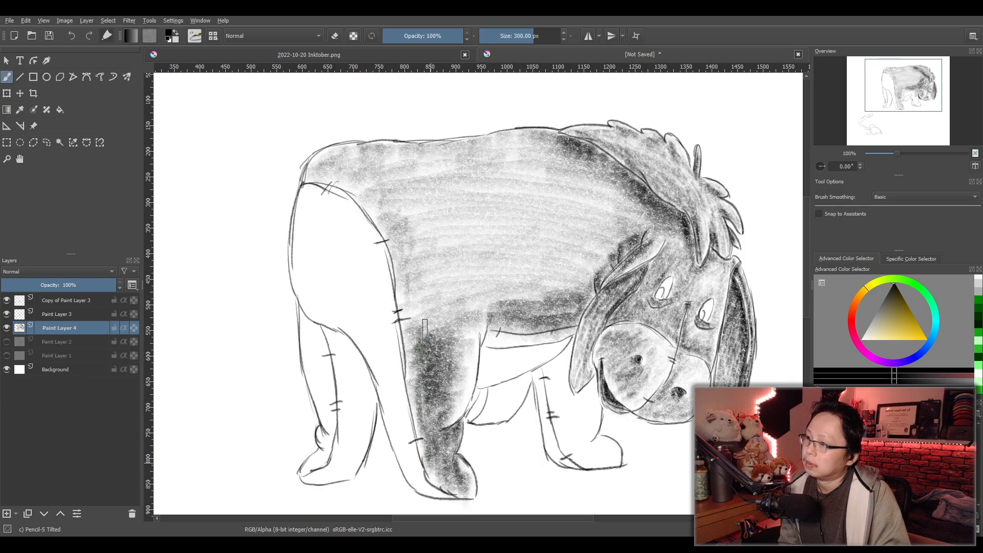
mouse_move(451, 327)
left_mouse_down()
mouse_move(480, 310)
mouse_move(465, 314)
mouse_move(473, 298)
mouse_move(428, 303)
mouse_move(494, 276)
mouse_move(509, 300)
mouse_move(470, 284)
mouse_move(485, 263)
mouse_move(424, 262)
mouse_move(439, 226)
mouse_move(409, 225)
mouse_move(393, 196)
mouse_move(343, 182)
mouse_move(463, 212)
mouse_move(433, 236)
mouse_move(447, 258)
mouse_move(512, 264)
mouse_move(497, 292)
mouse_move(552, 319)
mouse_move(494, 300)
mouse_move(494, 249)
mouse_move(373, 173)
mouse_move(426, 192)
mouse_move(411, 188)
mouse_move(464, 221)
mouse_move(558, 317)
mouse_move(510, 293)
mouse_move(448, 219)
mouse_move(490, 274)
left_mouse_up()
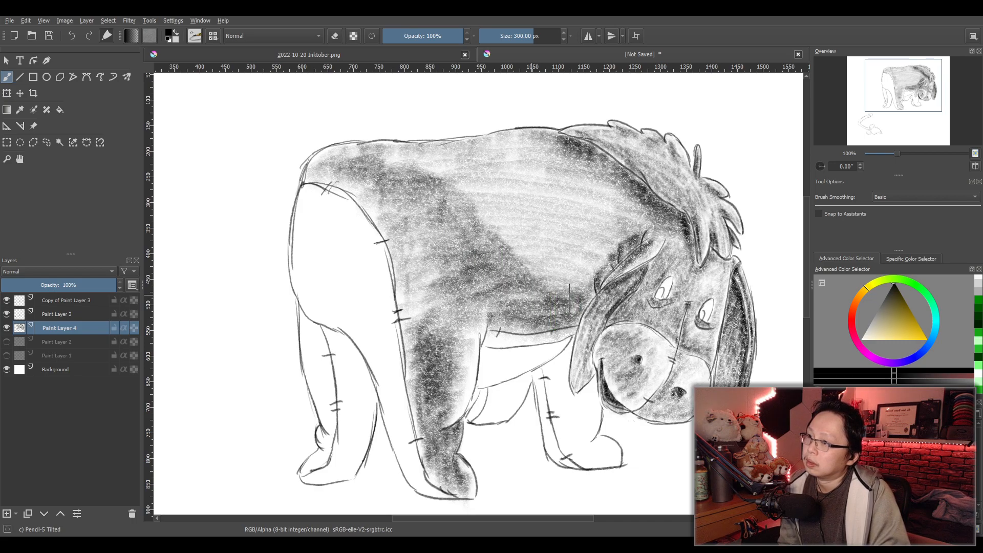
mouse_move(437, 306)
left_mouse_down()
mouse_move(383, 223)
mouse_move(394, 215)
left_mouse_up()
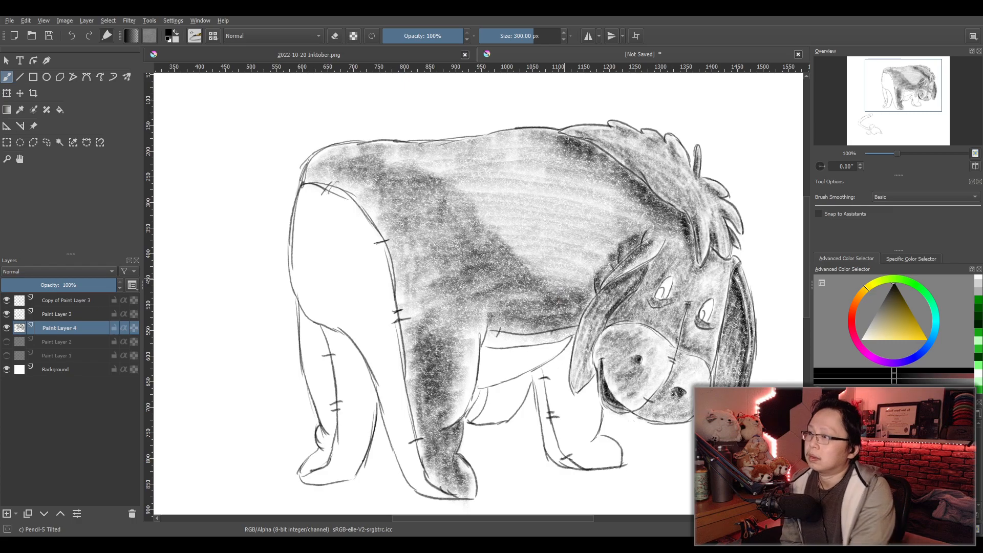
- Set the brush size to 100 px and shade the narrow belly strip and the panel below it, darkest along their upper edges
double_click(545, 37)
type("100")
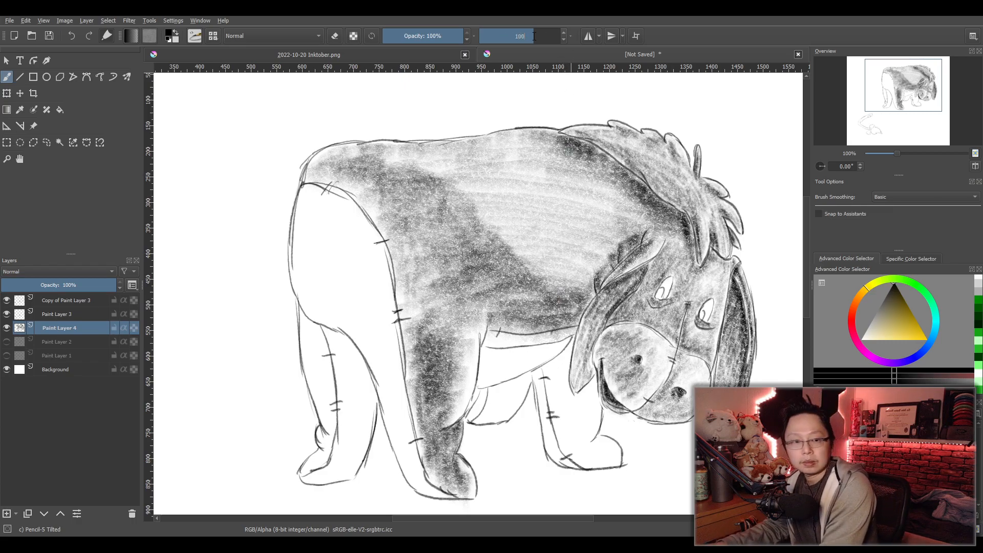
key("Return")
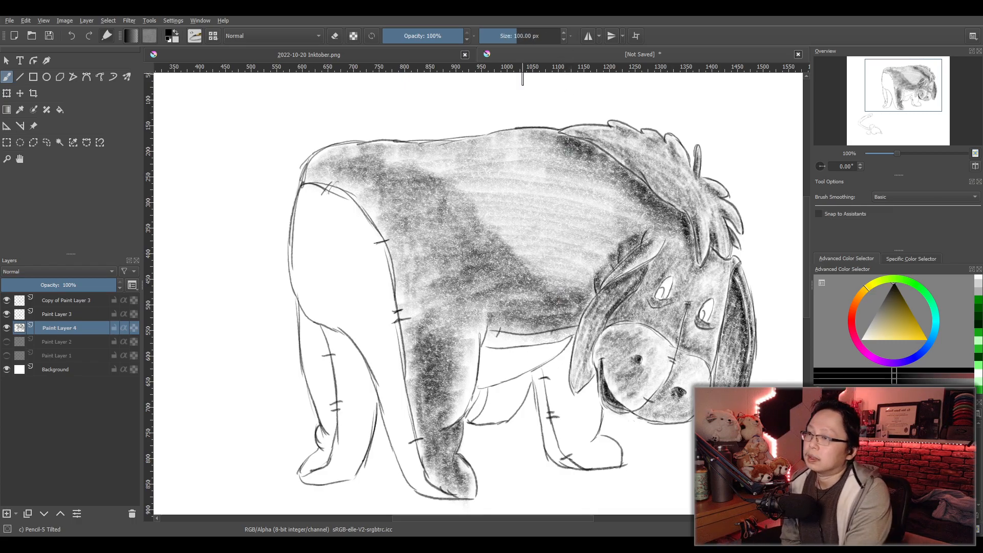
scroll(551, 353, "up", 3)
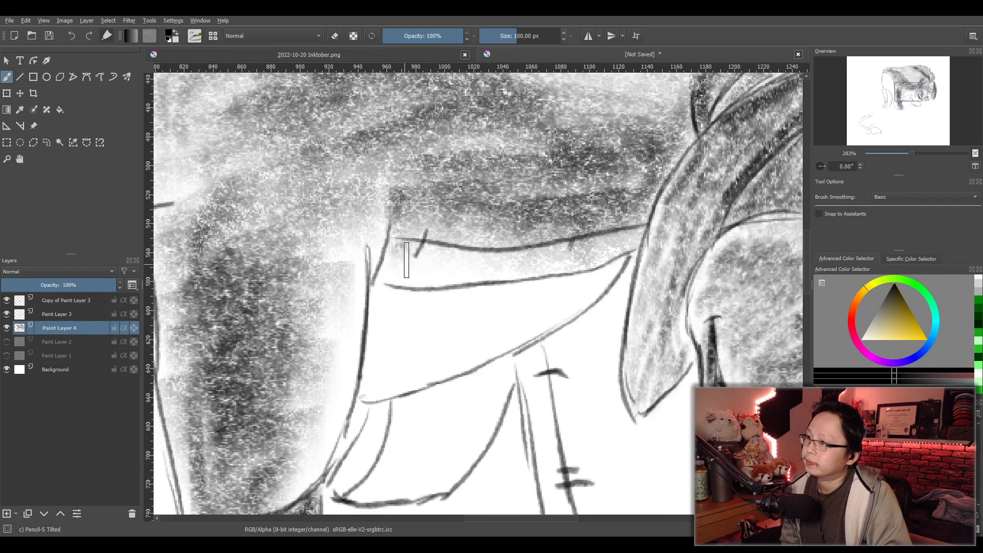
mouse_move(390, 278)
left_mouse_down()
mouse_move(449, 265)
mouse_move(502, 278)
mouse_move(583, 269)
mouse_move(633, 247)
mouse_move(501, 269)
mouse_move(434, 263)
mouse_move(444, 264)
mouse_move(444, 248)
mouse_move(416, 243)
mouse_move(396, 245)
mouse_move(436, 248)
mouse_move(388, 275)
left_mouse_up()
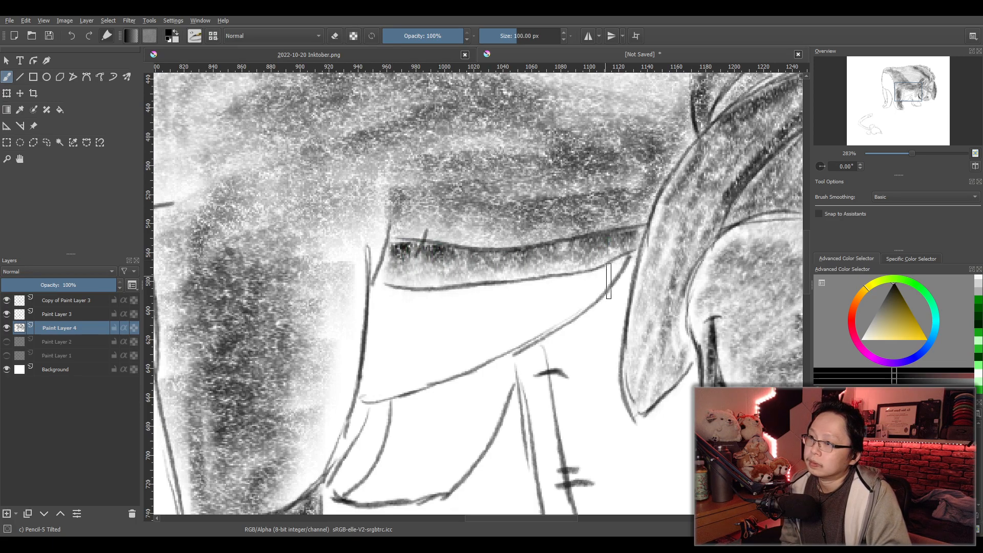
mouse_move(612, 282)
left_mouse_down()
mouse_move(371, 316)
mouse_move(410, 326)
mouse_move(380, 359)
mouse_move(387, 374)
mouse_move(363, 402)
mouse_move(447, 379)
mouse_move(609, 287)
mouse_move(439, 362)
mouse_move(514, 328)
mouse_move(422, 351)
mouse_move(412, 332)
mouse_move(619, 278)
mouse_move(507, 304)
mouse_move(373, 308)
mouse_move(366, 389)
mouse_move(443, 377)
mouse_move(589, 301)
mouse_move(473, 333)
left_mouse_up()
mouse_move(401, 317)
left_mouse_down()
mouse_move(381, 333)
mouse_move(393, 340)
mouse_move(375, 371)
mouse_move(388, 368)
mouse_move(375, 341)
mouse_move(405, 313)
mouse_move(612, 280)
mouse_move(517, 303)
mouse_move(396, 360)
left_mouse_up()
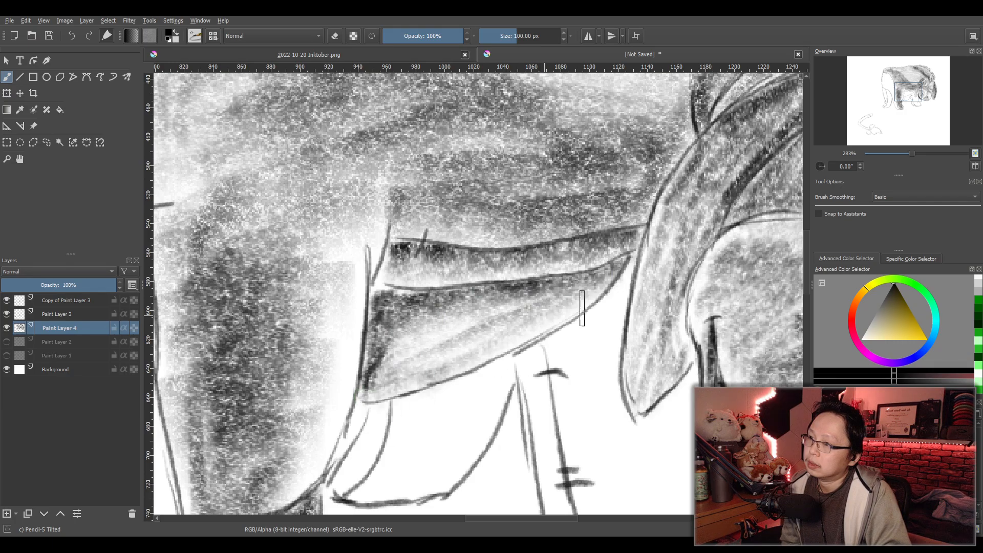
- Shade the partly hidden leg beneath the belly panel, darkening its curved inner fold and bottom edge
scroll(476, 343, "down", 4)
scroll(499, 384, "up", 3)
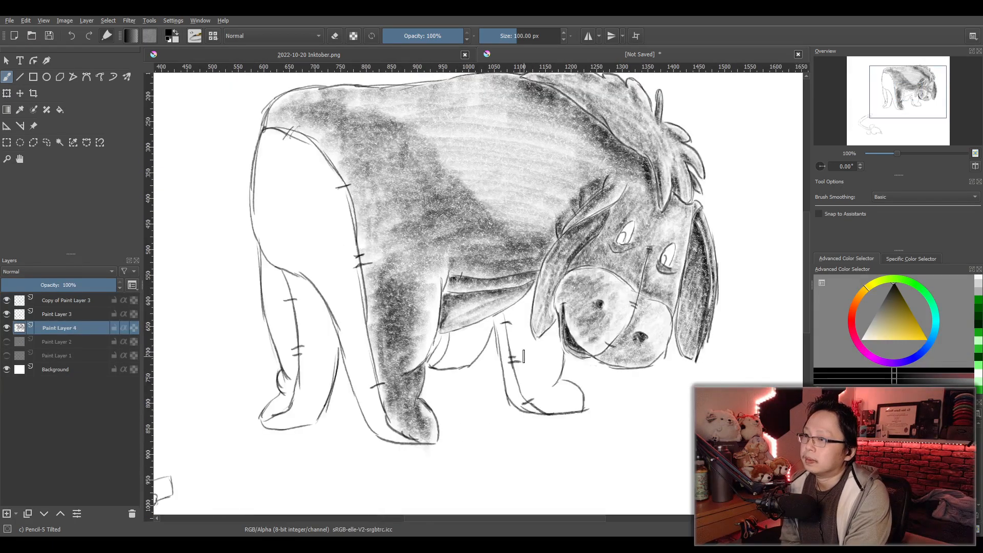
scroll(514, 374, "up", 1)
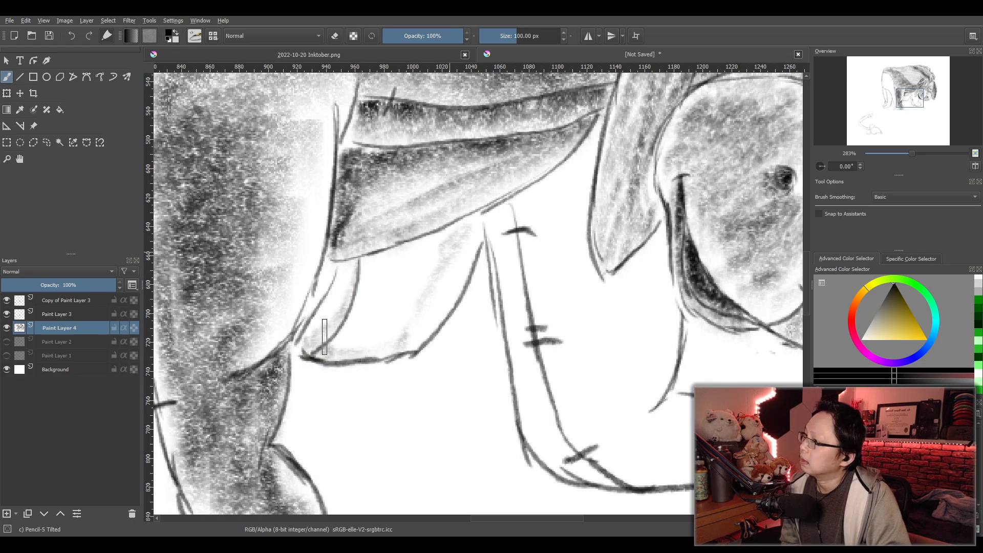
left_click_drag(356, 280, 307, 349)
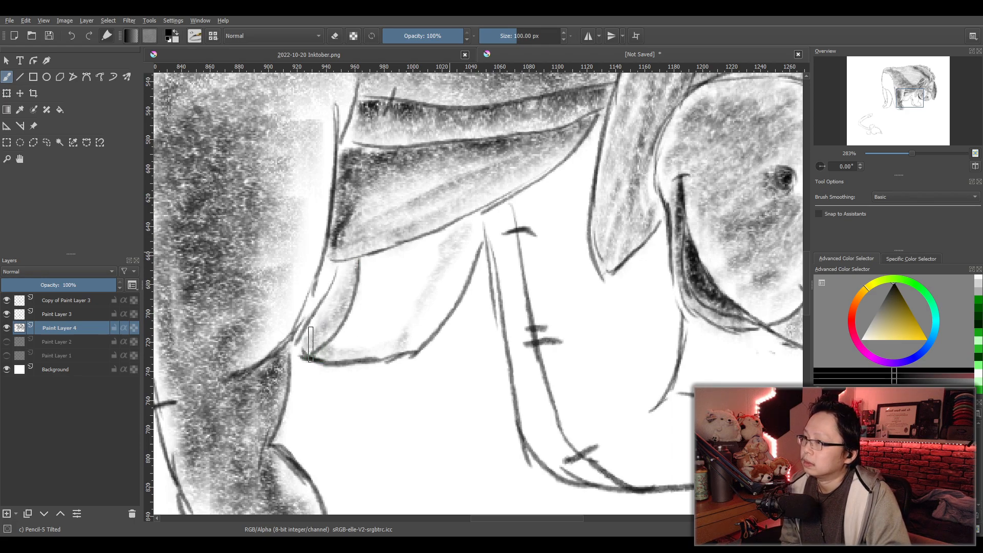
mouse_move(346, 314)
left_mouse_down()
mouse_move(328, 354)
mouse_move(344, 286)
mouse_move(351, 295)
left_mouse_up()
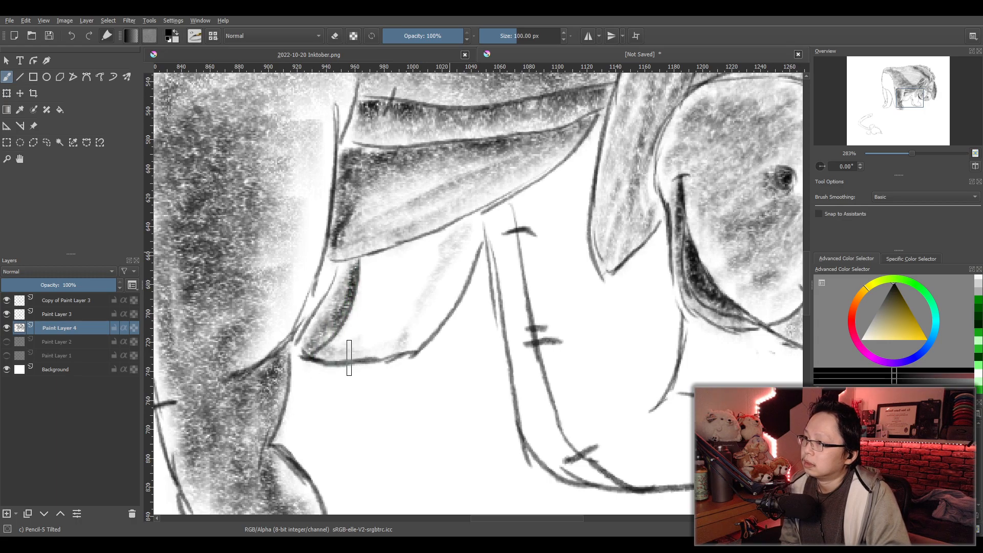
mouse_move(339, 357)
left_mouse_down()
mouse_move(412, 358)
mouse_move(364, 363)
mouse_move(376, 348)
mouse_move(346, 354)
mouse_move(393, 309)
mouse_move(375, 319)
mouse_move(360, 311)
mouse_move(392, 281)
mouse_move(369, 274)
mouse_move(476, 229)
mouse_move(411, 268)
mouse_move(459, 241)
mouse_move(375, 271)
mouse_move(434, 250)
mouse_move(391, 357)
left_mouse_up()
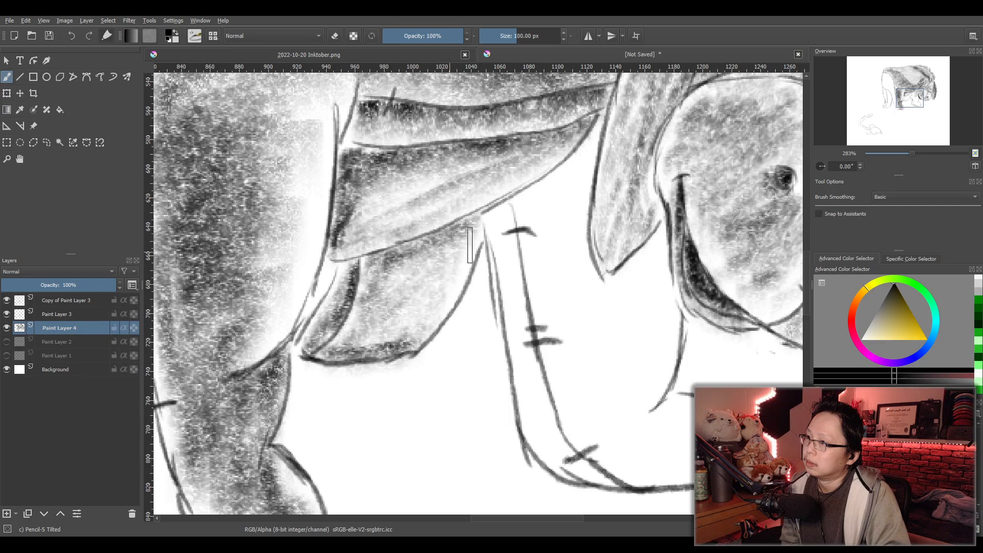
- Fill the front leg below the ear with light tone from the belly to the foot, darkening it beside the ear
scroll(646, 279, "down", 2)
scroll(640, 285, "up", 2)
mouse_move(632, 277)
left_mouse_down()
mouse_move(506, 298)
mouse_move(461, 278)
left_mouse_up()
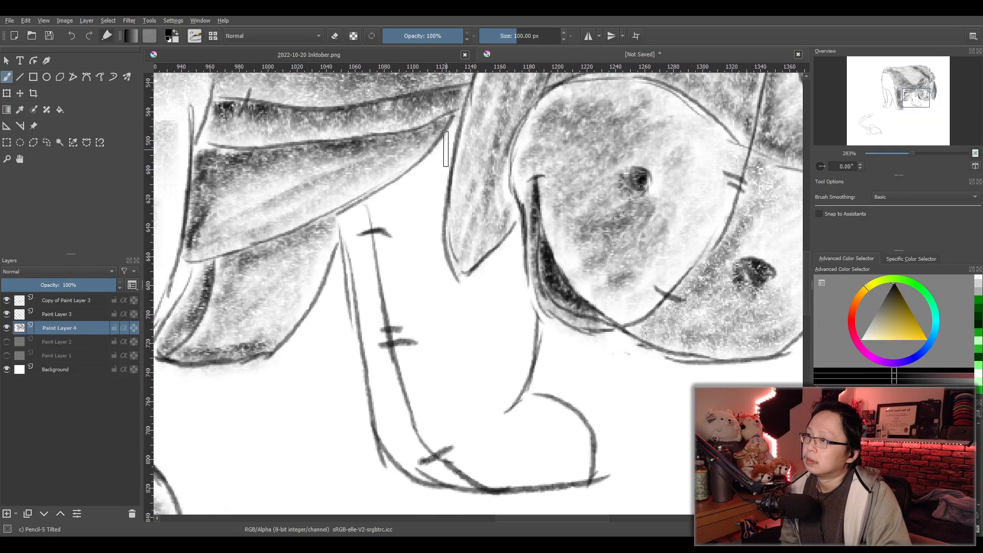
left_click_drag(442, 166, 379, 213)
mouse_move(449, 153)
left_mouse_down()
mouse_move(442, 255)
mouse_move(462, 298)
mouse_move(512, 255)
mouse_move(469, 309)
mouse_move(523, 286)
mouse_move(492, 333)
mouse_move(494, 355)
mouse_move(535, 331)
mouse_move(488, 422)
mouse_move(538, 415)
mouse_move(557, 428)
mouse_move(547, 444)
mouse_move(572, 444)
mouse_move(566, 484)
mouse_move(588, 484)
mouse_move(518, 489)
mouse_move(552, 479)
mouse_move(528, 449)
mouse_move(433, 427)
mouse_move(486, 324)
mouse_move(466, 332)
mouse_move(422, 416)
mouse_move(476, 360)
mouse_move(462, 337)
mouse_move(479, 311)
mouse_move(415, 330)
mouse_move(407, 315)
mouse_move(431, 282)
mouse_move(396, 290)
mouse_move(390, 277)
mouse_move(429, 230)
mouse_move(407, 239)
mouse_move(402, 225)
mouse_move(457, 133)
mouse_move(379, 219)
mouse_move(448, 161)
mouse_move(445, 256)
mouse_move(435, 216)
mouse_move(415, 193)
mouse_move(401, 219)
mouse_move(417, 237)
mouse_move(425, 205)
mouse_move(382, 252)
mouse_move(416, 258)
mouse_move(375, 245)
left_mouse_up()
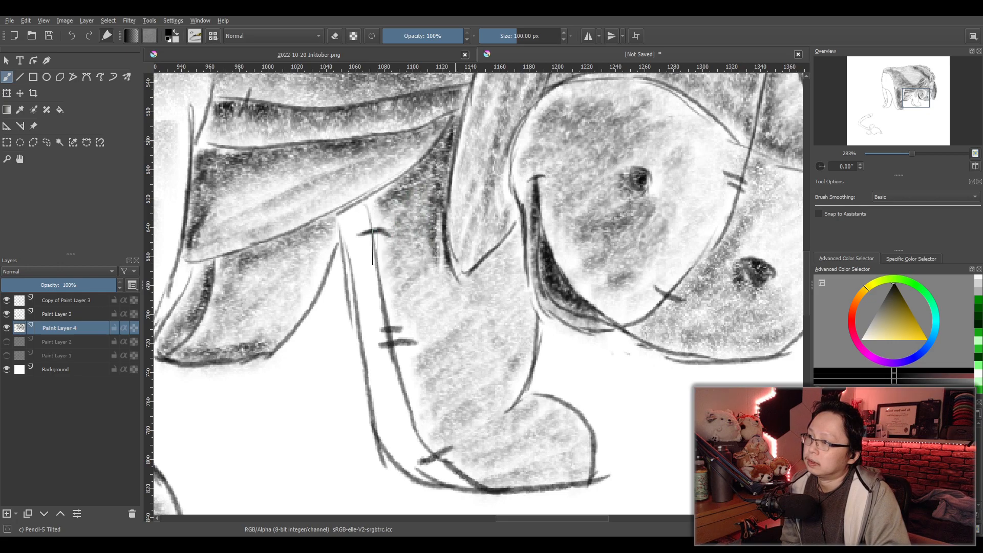
- Deepen the front leg's shadows below the ear tip and muzzle, along its seam and across the ankle and sole
mouse_move(427, 298)
left_mouse_down()
mouse_move(431, 319)
mouse_move(430, 279)
mouse_move(459, 300)
mouse_move(507, 263)
mouse_move(492, 275)
mouse_move(494, 302)
mouse_move(521, 278)
mouse_move(522, 252)
mouse_move(505, 298)
mouse_move(514, 290)
mouse_move(530, 330)
mouse_move(523, 322)
mouse_move(504, 399)
mouse_move(520, 422)
mouse_move(510, 429)
mouse_move(524, 417)
mouse_move(491, 441)
mouse_move(551, 431)
mouse_move(489, 457)
mouse_move(487, 481)
mouse_move(566, 489)
mouse_move(497, 463)
mouse_move(544, 487)
mouse_move(508, 495)
mouse_move(440, 428)
mouse_move(497, 477)
mouse_move(549, 486)
mouse_move(512, 471)
mouse_move(466, 425)
left_mouse_up()
mouse_move(445, 402)
left_mouse_down()
mouse_move(418, 362)
mouse_move(427, 351)
mouse_move(419, 282)
mouse_move(445, 271)
mouse_move(430, 361)
mouse_move(472, 326)
mouse_move(499, 318)
mouse_move(506, 328)
mouse_move(476, 411)
mouse_move(435, 322)
mouse_move(437, 253)
left_mouse_up()
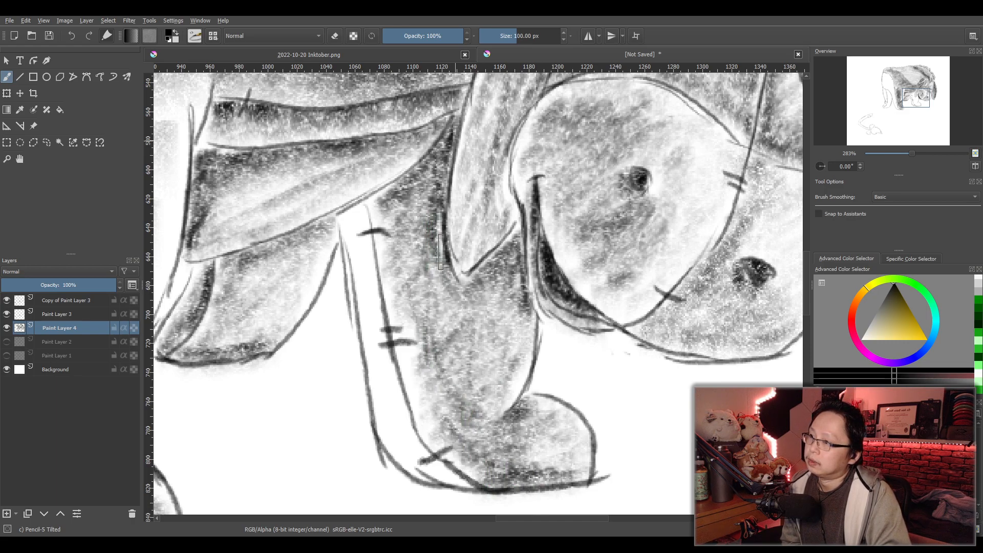
mouse_move(441, 190)
left_mouse_down()
mouse_move(409, 169)
mouse_move(389, 199)
mouse_move(444, 165)
left_mouse_up()
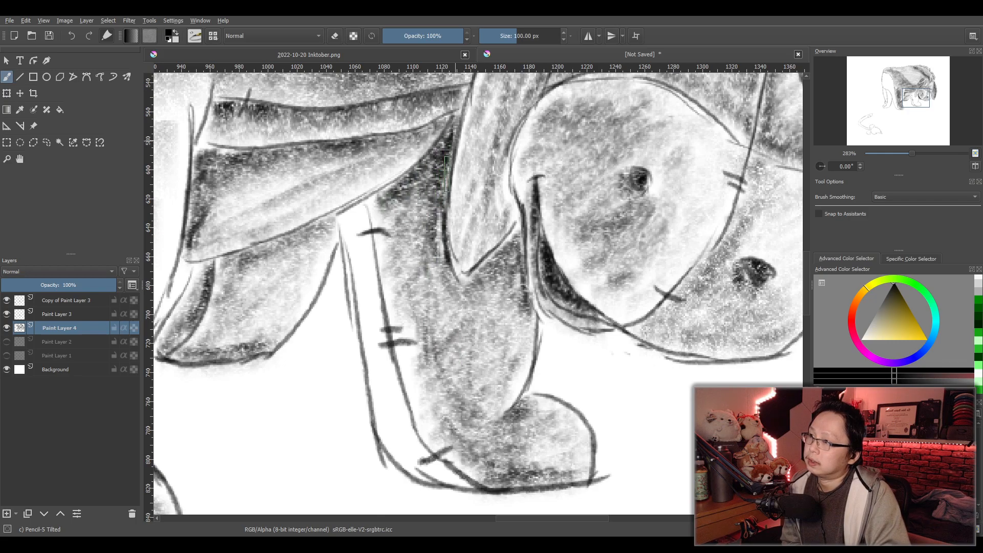
- Deepen the pencil shading down the front leg, from beside the ear tip to the stitched seam
mouse_move(444, 238)
left_mouse_down()
mouse_move(479, 300)
mouse_move(512, 269)
left_mouse_up()
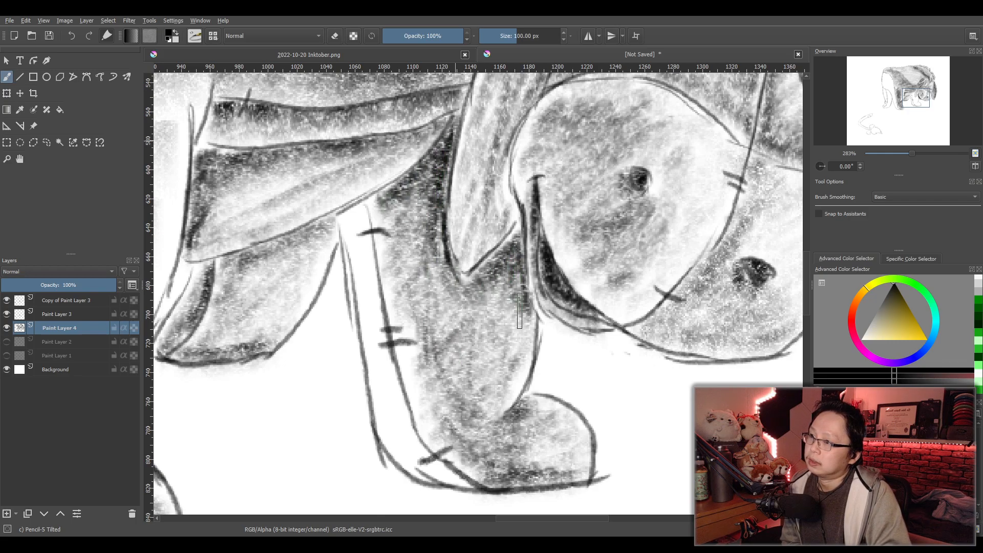
mouse_move(459, 302)
left_mouse_down()
mouse_move(443, 282)
mouse_move(491, 450)
mouse_move(530, 422)
mouse_move(512, 433)
mouse_move(525, 418)
mouse_move(505, 477)
mouse_move(580, 489)
mouse_move(505, 493)
mouse_move(454, 459)
mouse_move(402, 258)
mouse_move(411, 280)
left_mouse_up()
mouse_move(451, 360)
left_mouse_down()
mouse_move(450, 410)
mouse_move(433, 328)
mouse_move(401, 266)
mouse_move(466, 346)
mouse_move(387, 227)
left_mouse_up()
left_click_drag(388, 292, 387, 345)
- Shade the narrow strip behind the front leg's seam down to the sole, darkening it along the seam and ankle stitch
left_click_drag(490, 493, 385, 238)
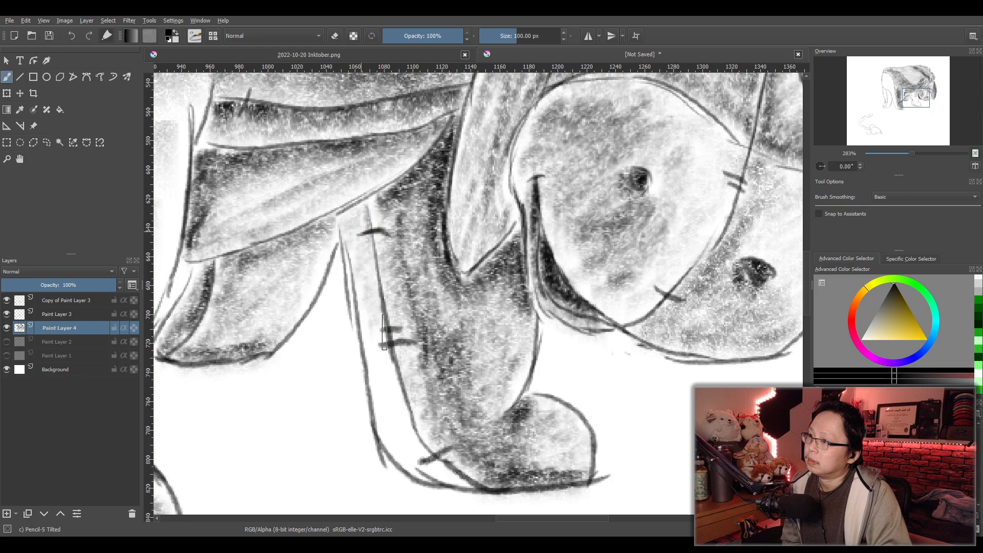
mouse_move(380, 409)
left_mouse_down()
mouse_move(403, 420)
mouse_move(398, 452)
mouse_move(420, 483)
mouse_move(474, 496)
mouse_move(430, 477)
left_mouse_up()
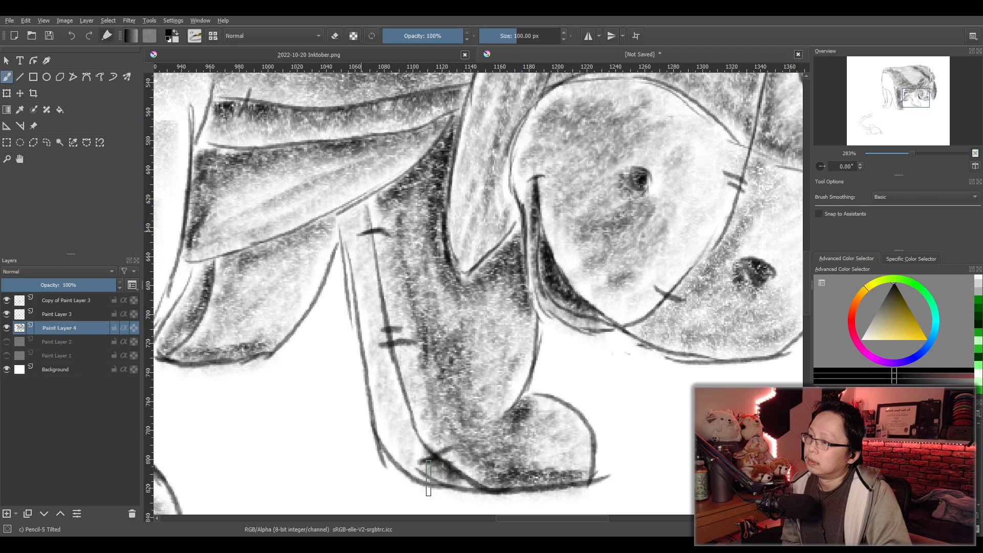
mouse_move(404, 447)
left_mouse_down()
mouse_move(383, 365)
mouse_move(395, 370)
mouse_move(378, 352)
mouse_move(371, 250)
mouse_move(357, 227)
mouse_move(345, 229)
mouse_move(380, 300)
mouse_move(398, 417)
mouse_move(417, 452)
mouse_move(380, 348)
left_mouse_up()
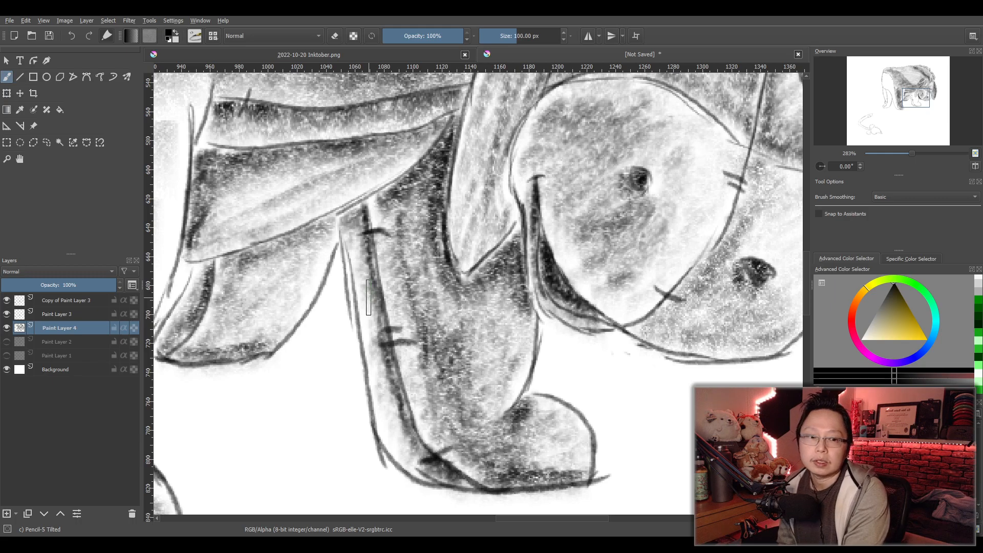
- Darken the upper and lower stitch marks on the seam that runs across the muzzle
scroll(395, 308, "down", 4)
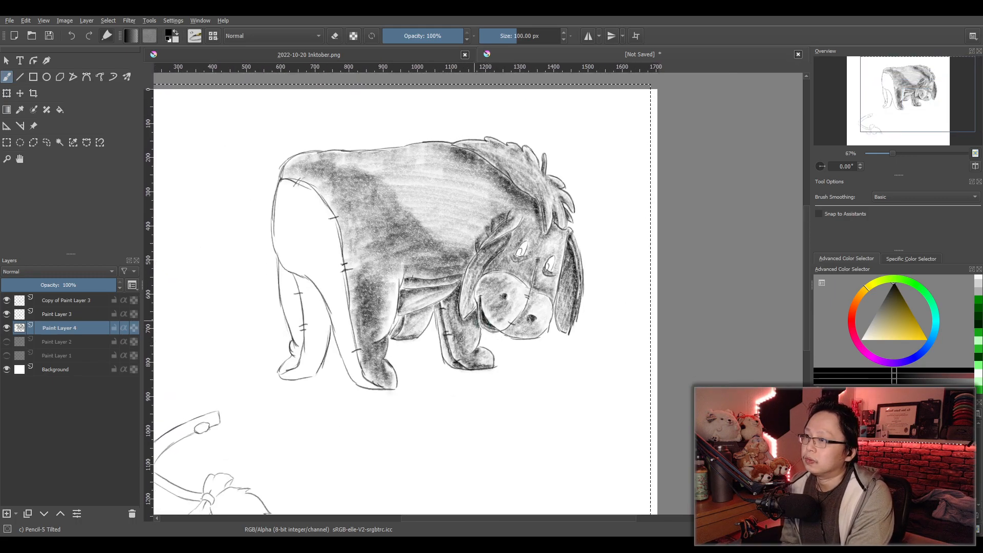
scroll(340, 253, "up", 2)
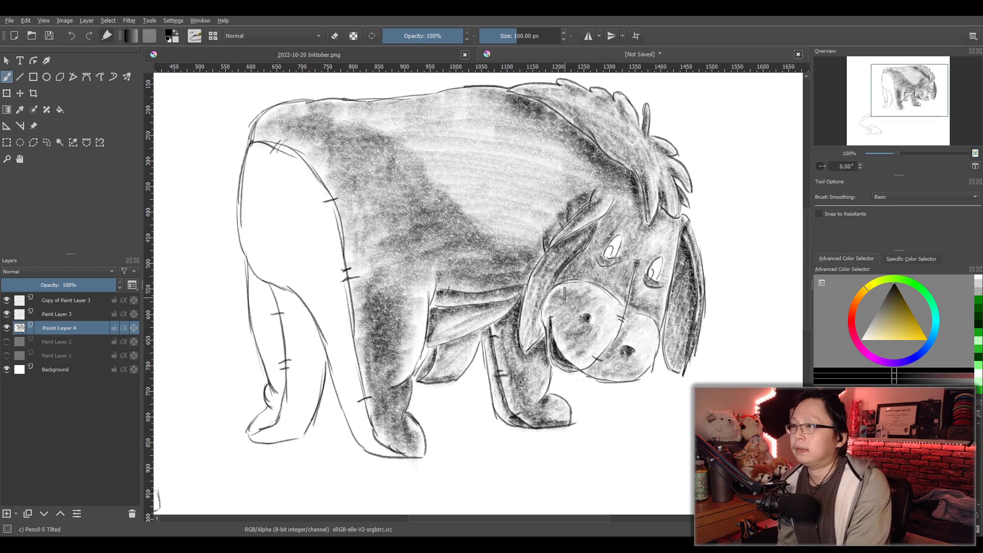
scroll(565, 295, "up", 3)
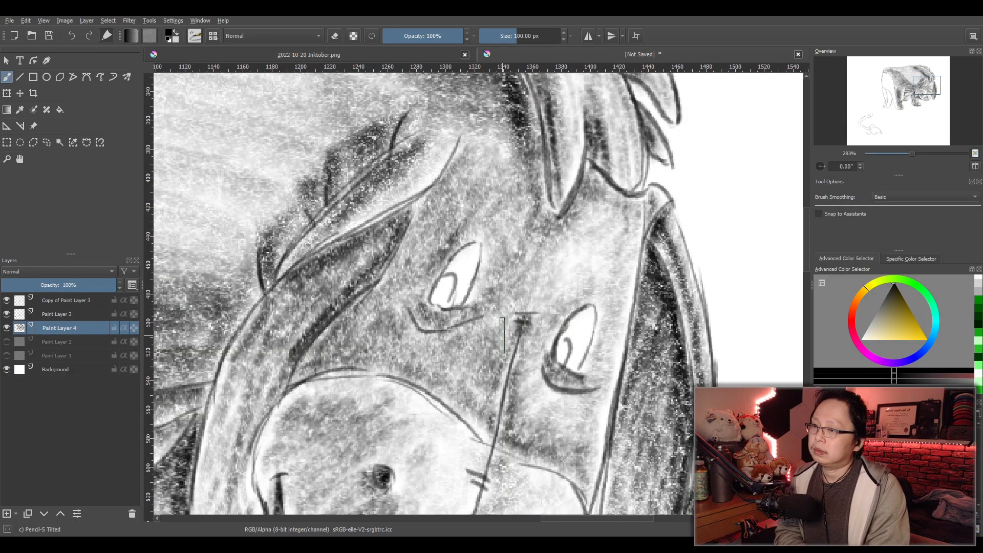
scroll(502, 335, "up", 2)
scroll(494, 330, "down", 3)
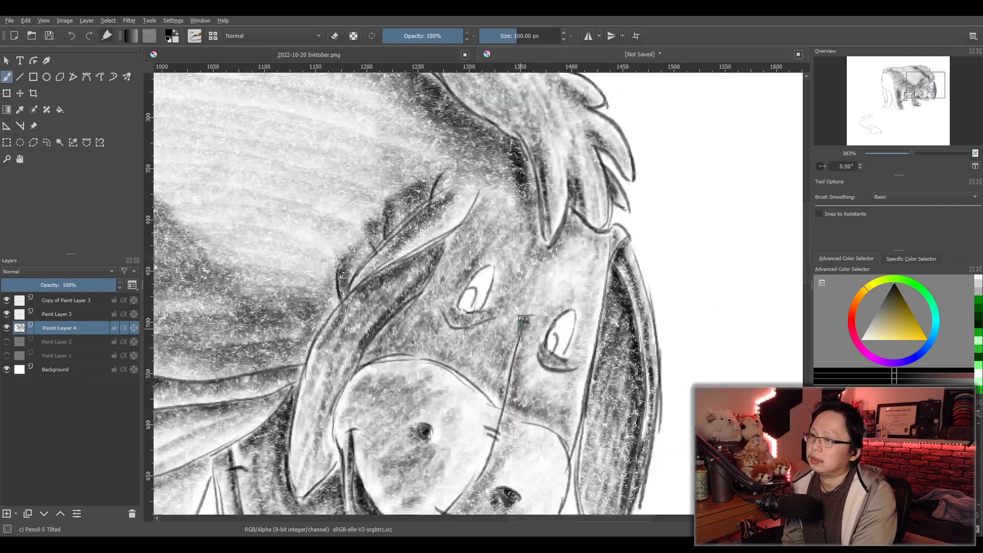
scroll(543, 336, "down", 2)
scroll(512, 337, "up", 5)
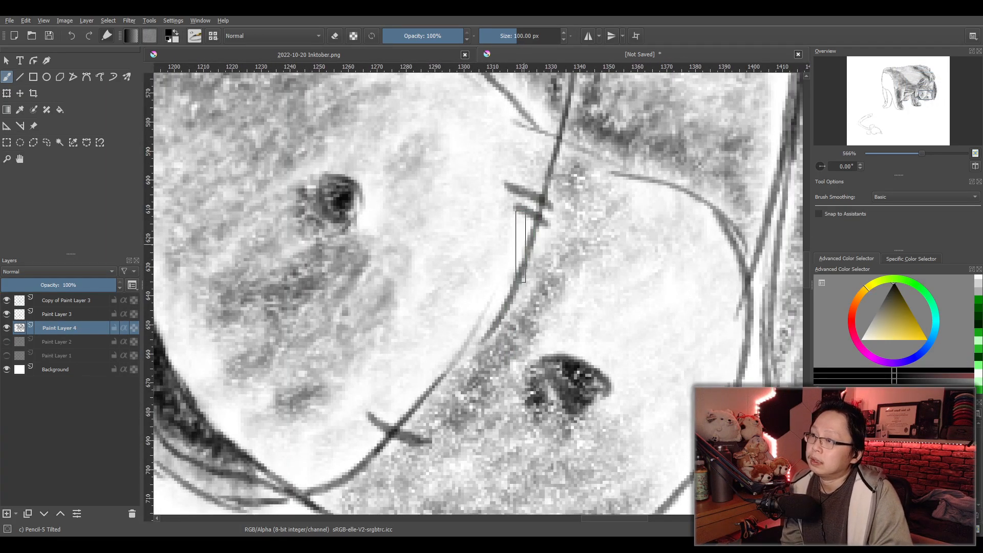
mouse_move(521, 246)
left_mouse_down()
mouse_move(518, 225)
mouse_move(533, 207)
left_mouse_up()
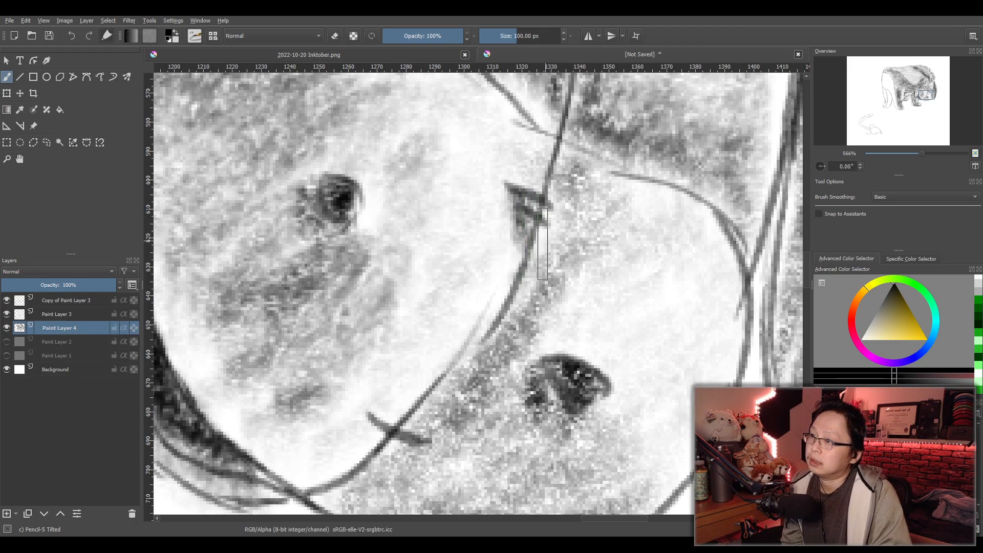
mouse_move(367, 464)
left_mouse_down()
mouse_move(371, 451)
mouse_move(407, 461)
mouse_move(369, 454)
mouse_move(392, 442)
left_mouse_up()
- Shade both eyes inside their outlines, making the pupils and upper edges darkest
scroll(450, 413, "down", 2)
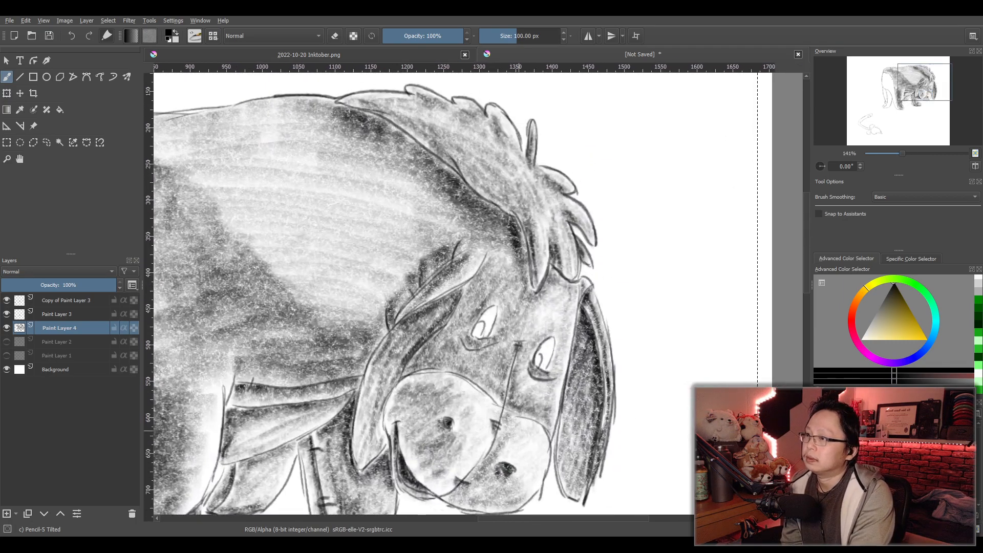
scroll(461, 338, "up", 4)
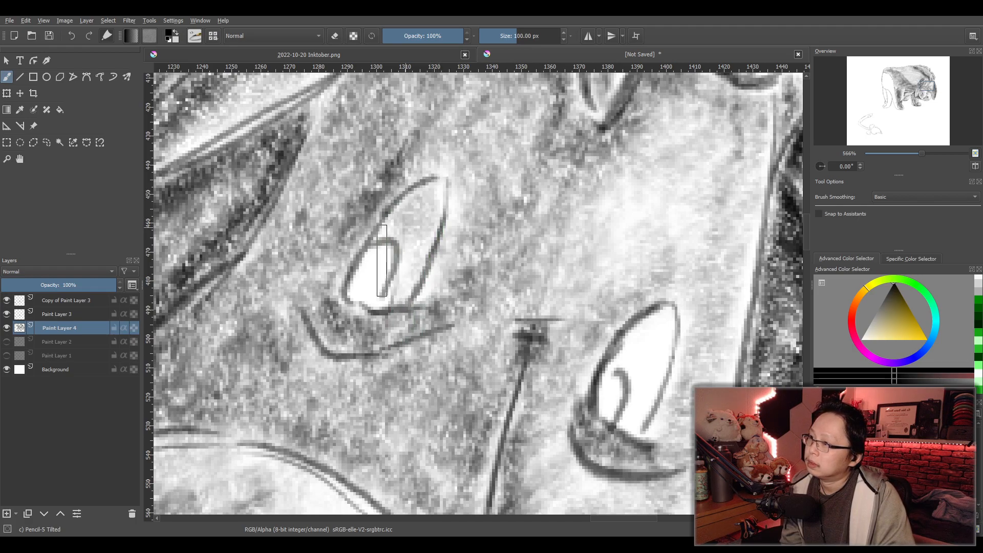
mouse_move(435, 185)
left_mouse_down()
mouse_move(411, 316)
mouse_move(433, 216)
mouse_move(392, 242)
left_mouse_up()
mouse_move(367, 282)
left_mouse_down()
mouse_move(356, 306)
mouse_move(357, 317)
mouse_move(370, 315)
mouse_move(351, 314)
mouse_move(375, 321)
mouse_move(350, 310)
mouse_move(359, 283)
mouse_move(366, 278)
mouse_move(356, 316)
mouse_move(366, 324)
mouse_move(383, 281)
mouse_move(386, 290)
mouse_move(361, 308)
mouse_move(380, 270)
left_mouse_up()
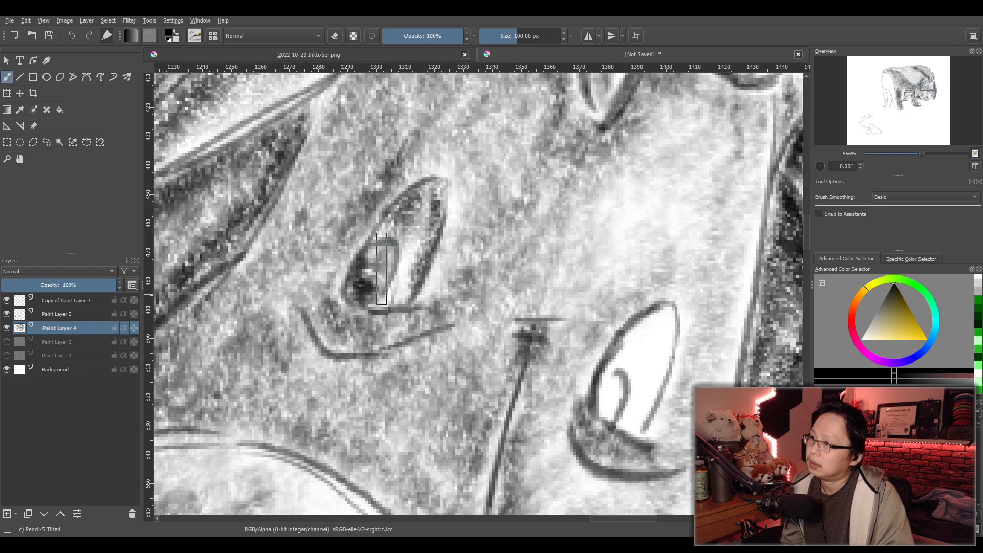
mouse_move(602, 414)
left_mouse_down()
mouse_move(617, 427)
mouse_move(600, 422)
mouse_move(607, 444)
mouse_move(616, 400)
mouse_move(614, 432)
mouse_move(655, 377)
mouse_move(623, 389)
mouse_move(664, 341)
mouse_move(635, 446)
mouse_move(666, 355)
mouse_move(619, 373)
mouse_move(663, 335)
mouse_move(671, 350)
mouse_move(652, 429)
mouse_move(669, 364)
mouse_move(662, 340)
mouse_move(639, 365)
mouse_move(650, 378)
mouse_move(659, 371)
mouse_move(645, 377)
mouse_move(649, 366)
mouse_move(642, 384)
mouse_move(660, 356)
left_mouse_up()
- Switch the brush colour to white and brighten the light area of the eye beside the ear
left_click(861, 339)
mouse_move(412, 233)
left_mouse_down()
mouse_move(418, 225)
mouse_move(418, 253)
left_mouse_up()
scroll(494, 259, "down", 4)
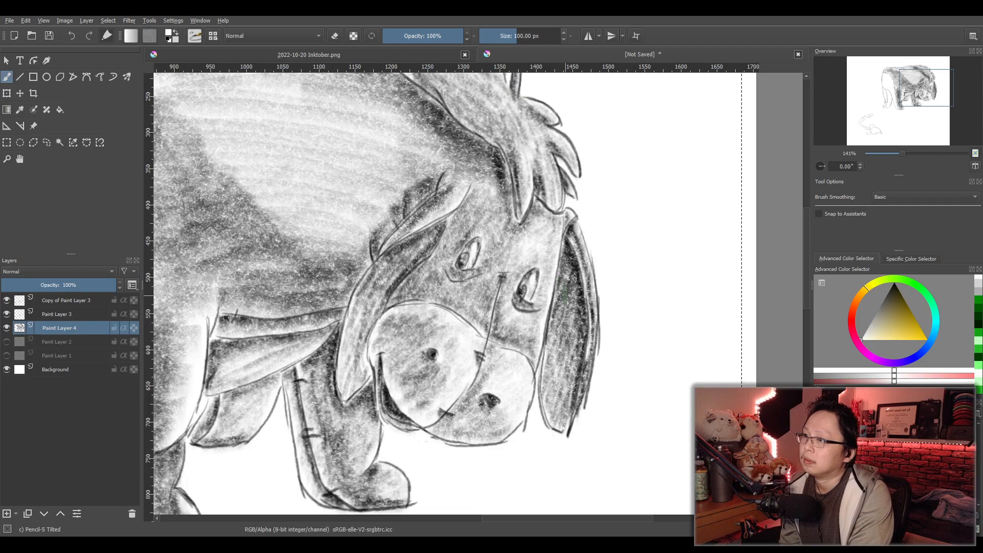
scroll(565, 294, "down", 2)
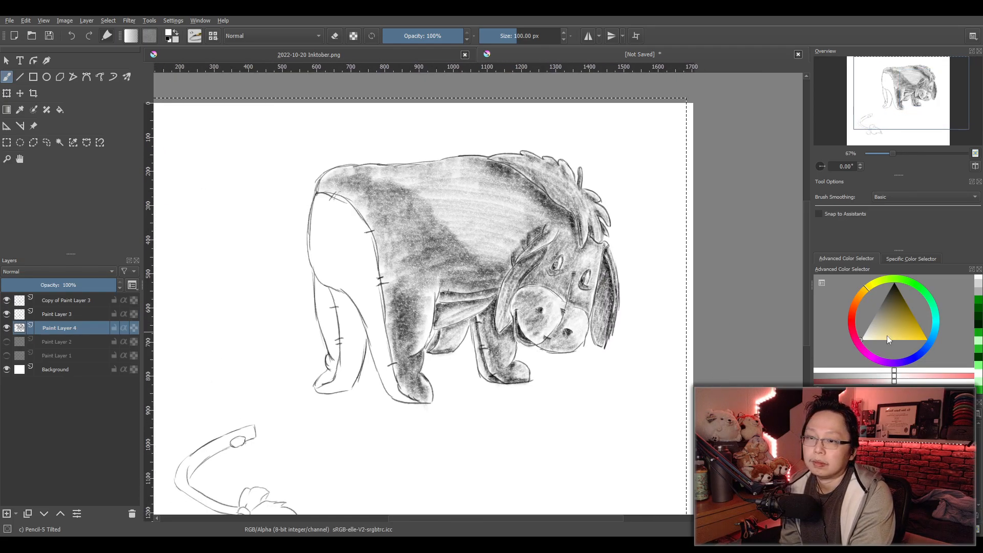
- Fill the rump patch and its strip down the hind leg with light tone, using the dark colour and a 200 px brush
key("x")
scroll(468, 444, "up", 2)
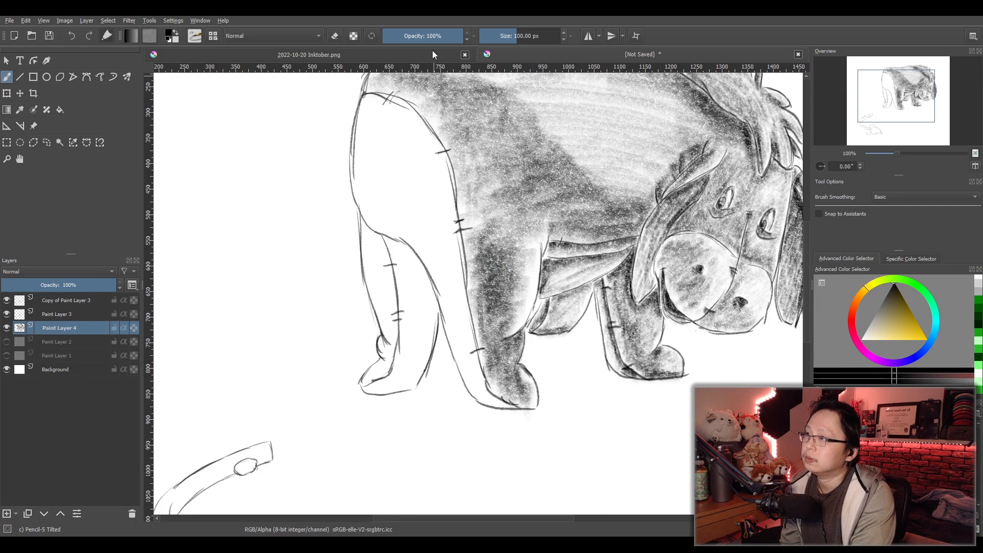
left_click(520, 36)
left_click_drag(389, 190, 384, 234)
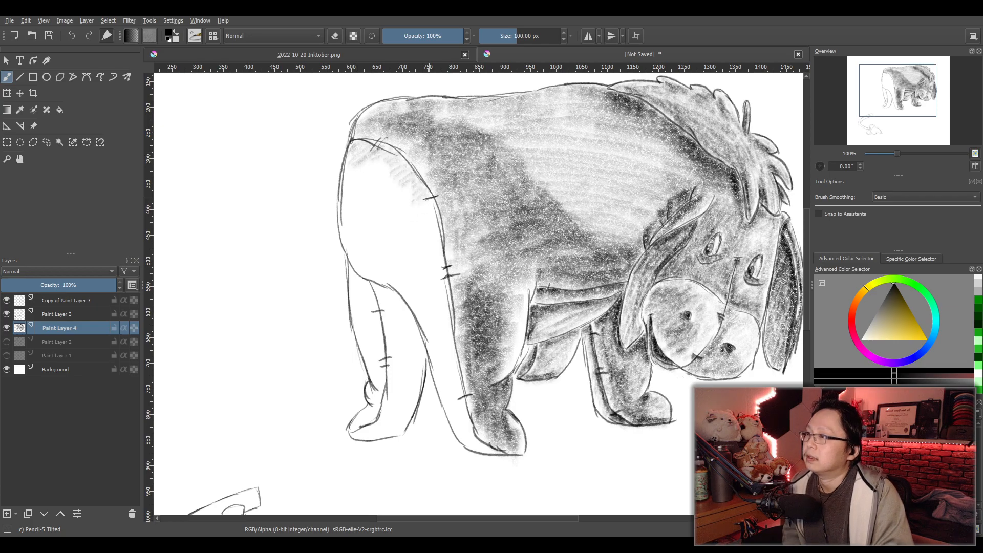
type("200")
key("Return")
scroll(510, 210, "up", 2)
scroll(467, 235, "down", 1)
left_click_drag(467, 235, 564, 204)
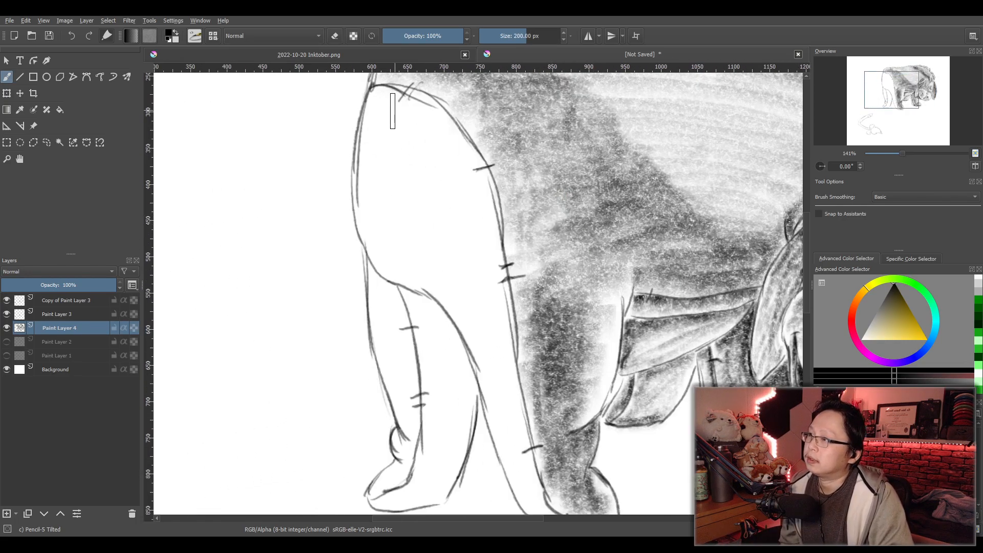
mouse_move(385, 104)
left_mouse_down()
mouse_move(419, 113)
mouse_move(397, 124)
mouse_move(382, 117)
mouse_move(448, 123)
mouse_move(448, 142)
mouse_move(472, 165)
mouse_move(408, 136)
mouse_move(381, 142)
mouse_move(370, 145)
mouse_move(436, 138)
mouse_move(375, 156)
mouse_move(387, 176)
mouse_move(365, 189)
mouse_move(470, 190)
left_mouse_up()
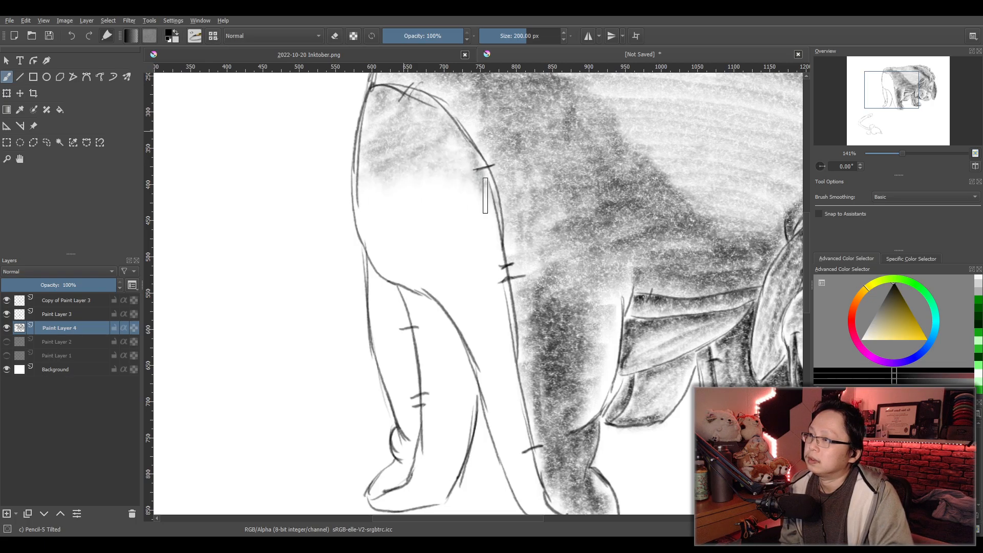
mouse_move(493, 249)
left_mouse_down()
mouse_move(512, 430)
mouse_move(551, 528)
mouse_move(531, 514)
mouse_move(495, 438)
mouse_move(503, 380)
mouse_move(476, 362)
mouse_move(441, 307)
mouse_move(371, 269)
mouse_move(367, 218)
mouse_move(384, 269)
mouse_move(425, 190)
mouse_move(452, 172)
mouse_move(435, 211)
mouse_move(488, 213)
mouse_move(463, 235)
mouse_move(490, 227)
mouse_move(443, 310)
mouse_move(492, 307)
mouse_move(469, 334)
mouse_move(490, 337)
mouse_move(508, 391)
mouse_move(500, 411)
mouse_move(537, 491)
left_mouse_up()
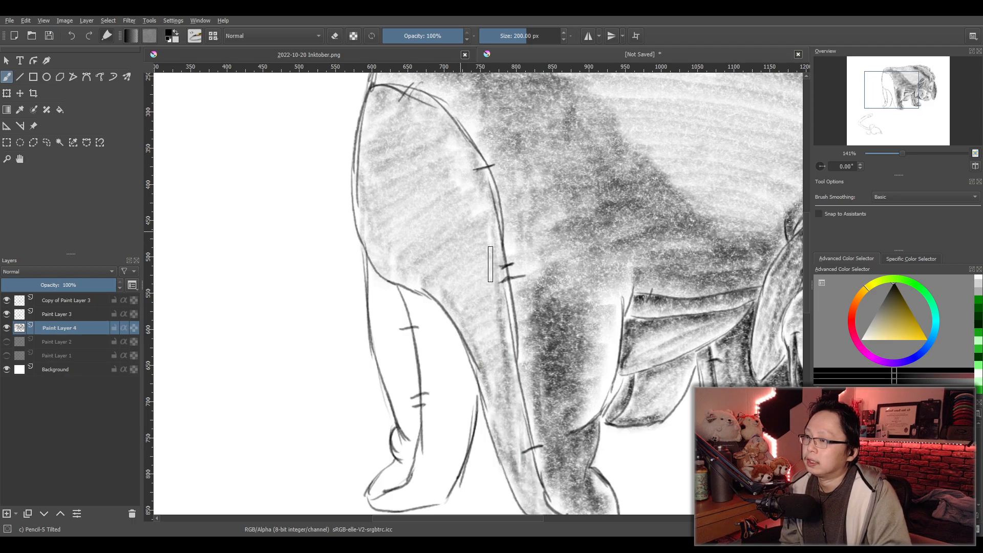
- Darken the rump patch along its curved seam down the hind leg and add diagonal shadow streaks across it
mouse_move(399, 108)
left_mouse_down()
mouse_move(442, 127)
mouse_move(490, 208)
mouse_move(508, 306)
mouse_move(509, 383)
mouse_move(534, 489)
left_mouse_up()
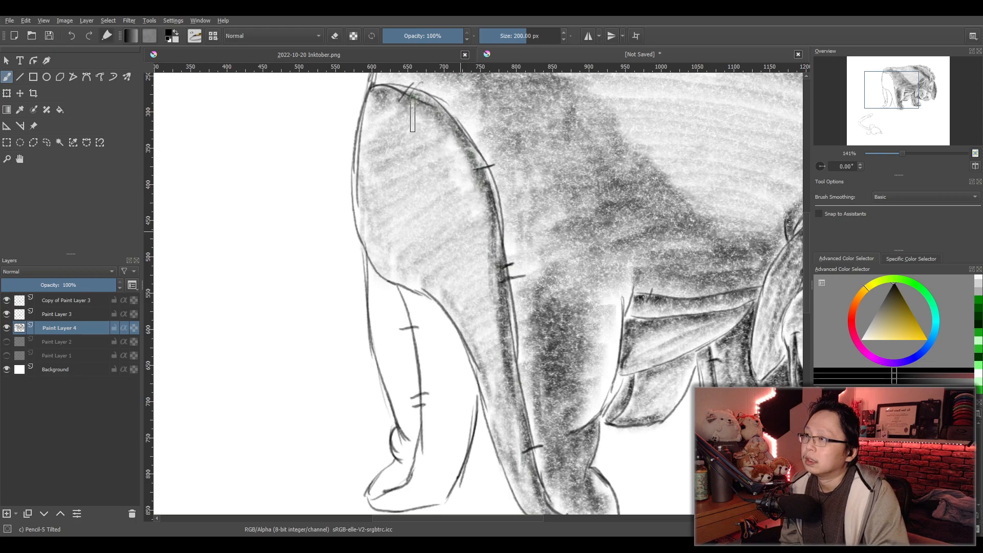
mouse_move(402, 126)
left_mouse_down()
mouse_move(386, 138)
mouse_move(434, 134)
mouse_move(439, 156)
mouse_move(385, 161)
mouse_move(414, 126)
mouse_move(393, 137)
mouse_move(391, 168)
mouse_move(466, 168)
mouse_move(437, 190)
mouse_move(387, 200)
mouse_move(418, 221)
mouse_move(450, 211)
mouse_move(484, 221)
mouse_move(444, 265)
mouse_move(447, 279)
mouse_move(470, 207)
mouse_move(393, 221)
mouse_move(465, 181)
mouse_move(463, 231)
mouse_move(441, 273)
mouse_move(485, 279)
mouse_move(483, 327)
left_mouse_up()
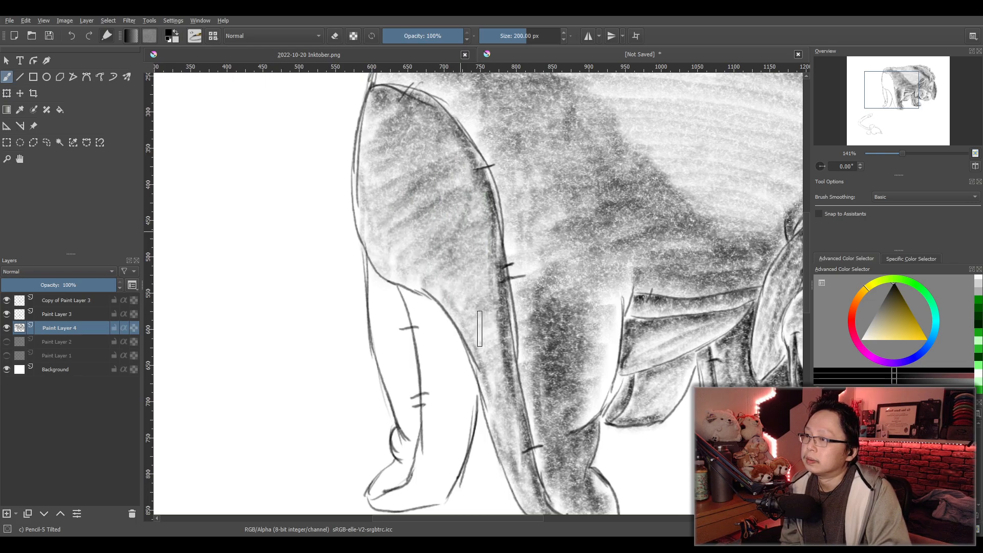
mouse_move(481, 360)
left_mouse_down()
mouse_move(507, 376)
mouse_move(501, 398)
mouse_move(516, 426)
mouse_move(520, 482)
mouse_move(540, 504)
left_mouse_up()
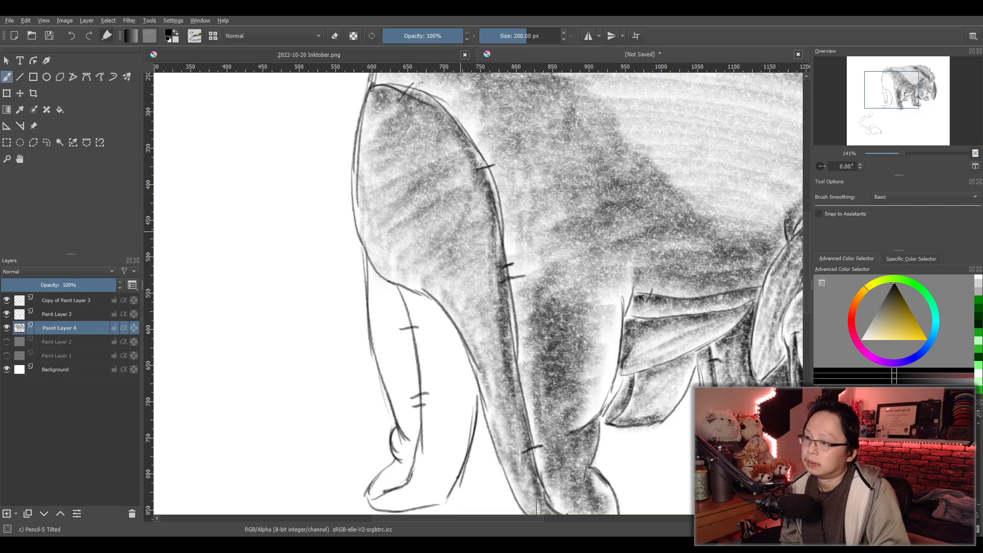
left_click_drag(512, 307, 462, 160)
mouse_move(429, 119)
left_mouse_down()
mouse_move(367, 126)
mouse_move(415, 140)
mouse_move(398, 181)
mouse_move(460, 193)
mouse_move(469, 205)
mouse_move(459, 231)
mouse_move(497, 255)
mouse_move(472, 299)
mouse_move(502, 363)
mouse_move(504, 419)
left_mouse_up()
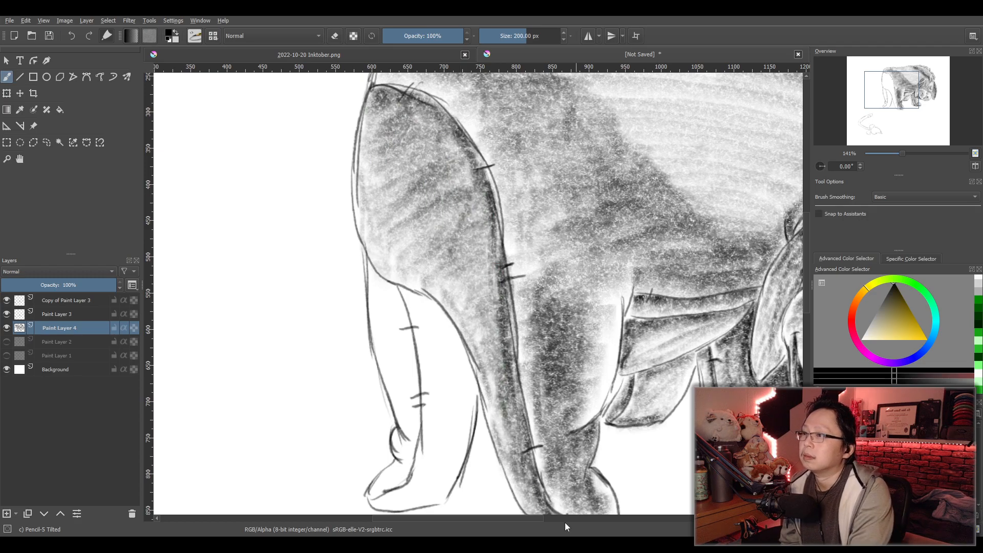
- Darken the stitch marks at the top and upper curve of the rump patch's seam
scroll(599, 492, "down", 2)
scroll(605, 481, "up", 1)
scroll(602, 456, "down", 2)
scroll(599, 434, "up", 4)
left_click_drag(589, 400, 540, 416)
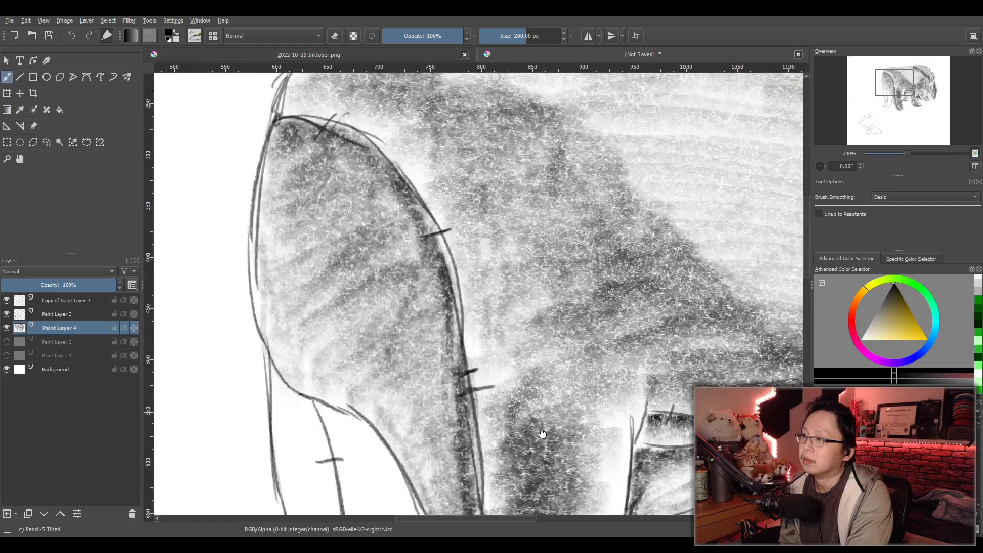
scroll(460, 330, "up", 1)
mouse_move(318, 132)
left_mouse_down()
mouse_move(313, 122)
mouse_move(348, 132)
left_mouse_up()
mouse_move(469, 310)
left_mouse_down()
mouse_move(457, 314)
mouse_move(482, 306)
left_mouse_up()
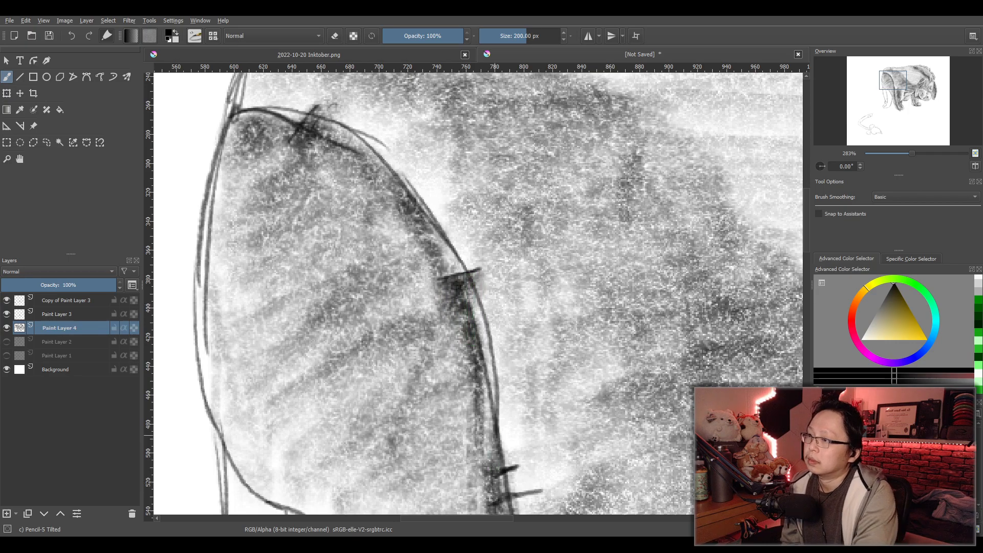
- Darken the paired stitches midway down the rump seam and the single stitch near the hind foot
scroll(495, 435, "down", 2)
scroll(547, 358, "up", 1)
mouse_move(516, 479)
left_mouse_down()
mouse_move(547, 358)
mouse_move(527, 331)
mouse_move(542, 353)
mouse_move(563, 354)
left_mouse_up()
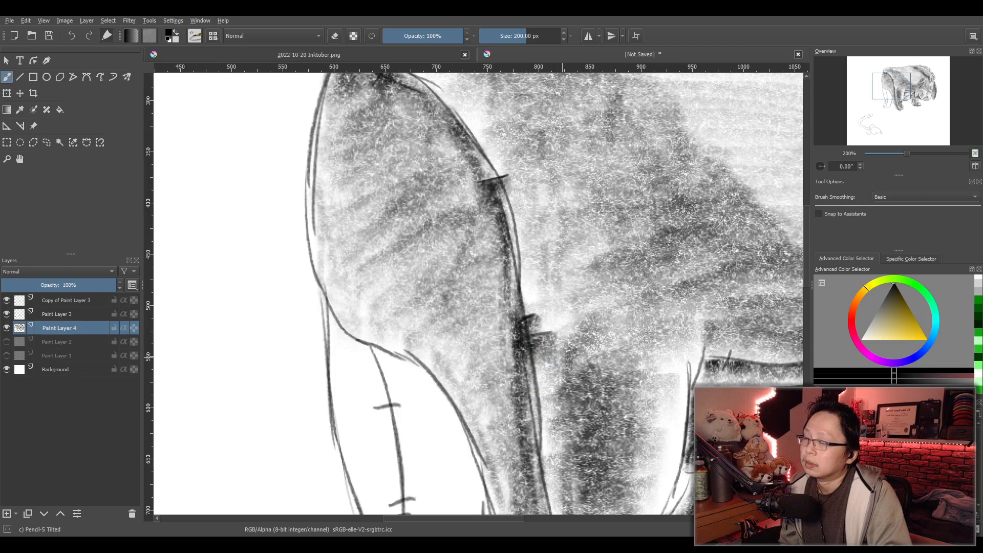
scroll(569, 356, "down", 1)
left_click_drag(570, 429, 572, 282)
scroll(572, 353, "up", 2)
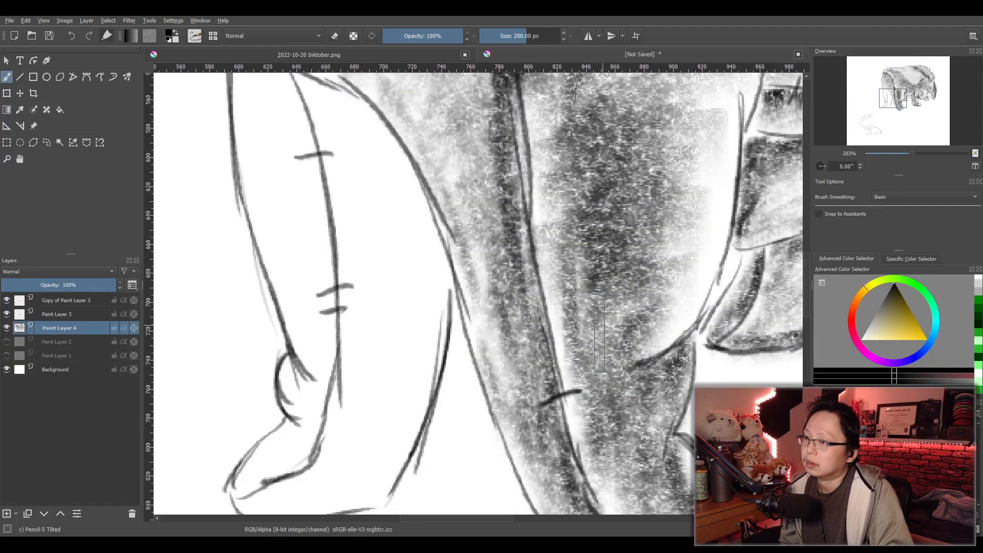
left_click_drag(556, 440, 579, 390)
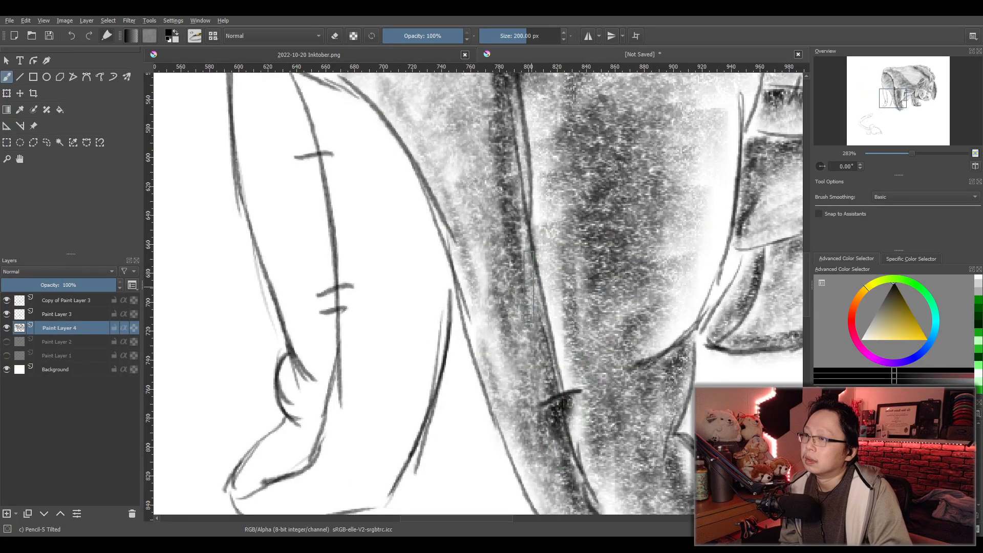
- Shade the far hind leg from the rump to the foot, darkest along its seam, upper fold and inner edge
scroll(543, 353, "down", 2)
left_click_drag(512, 378, 562, 388)
scroll(563, 388, "up", 1)
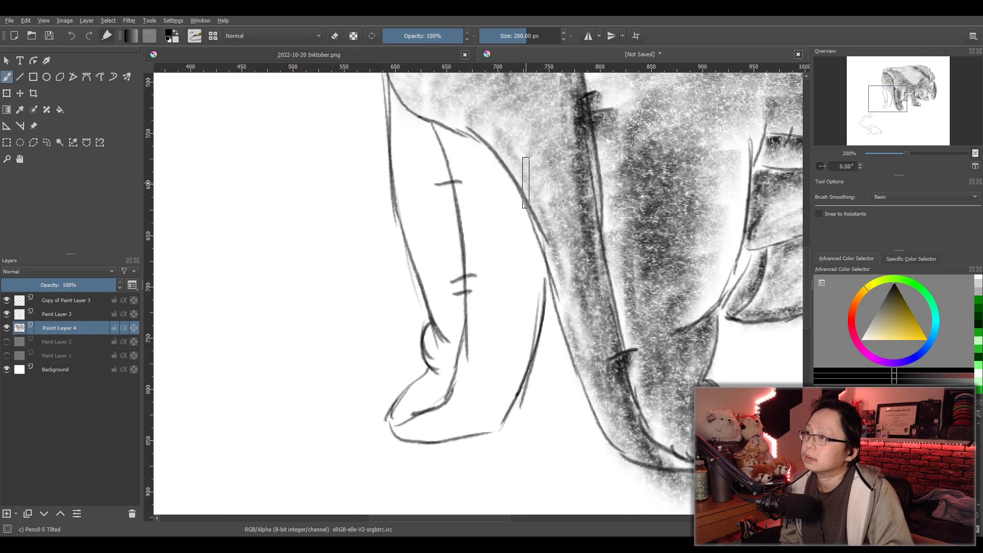
mouse_move(394, 116)
left_mouse_down()
mouse_move(440, 168)
mouse_move(398, 135)
mouse_move(407, 233)
mouse_move(416, 248)
mouse_move(441, 239)
mouse_move(451, 259)
mouse_move(432, 237)
mouse_move(436, 187)
mouse_move(408, 259)
mouse_move(430, 258)
mouse_move(432, 279)
mouse_move(455, 233)
mouse_move(455, 269)
mouse_move(438, 300)
mouse_move(460, 355)
mouse_move(435, 254)
mouse_move(451, 343)
mouse_move(437, 374)
mouse_move(431, 345)
mouse_move(427, 363)
mouse_move(447, 362)
mouse_move(434, 404)
mouse_move(408, 419)
mouse_move(459, 316)
mouse_move(396, 115)
mouse_move(433, 157)
mouse_move(432, 148)
mouse_move(454, 281)
mouse_move(455, 365)
mouse_move(432, 351)
mouse_move(448, 367)
mouse_move(443, 394)
mouse_move(433, 415)
mouse_move(407, 424)
mouse_move(431, 405)
mouse_move(462, 303)
mouse_move(443, 210)
mouse_move(398, 134)
mouse_move(430, 220)
mouse_move(433, 317)
mouse_move(435, 237)
mouse_move(451, 321)
left_mouse_up()
mouse_move(429, 366)
left_mouse_down()
mouse_move(426, 407)
mouse_move(394, 427)
mouse_move(405, 431)
mouse_move(435, 364)
mouse_move(436, 198)
mouse_move(401, 128)
mouse_move(440, 188)
mouse_move(456, 271)
mouse_move(455, 210)
mouse_move(452, 365)
mouse_move(425, 427)
left_mouse_up()
left_click_drag(440, 195, 415, 201)
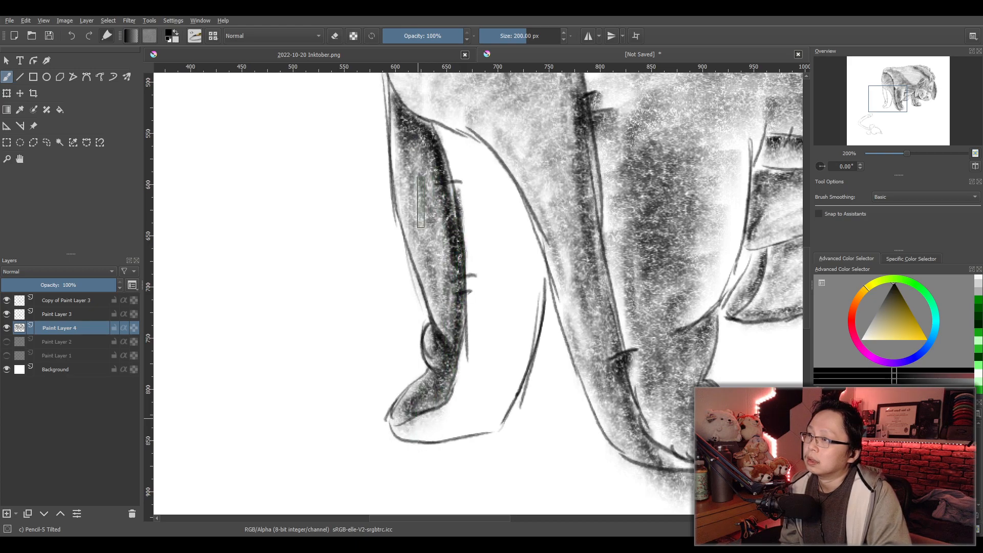
mouse_move(454, 154)
left_mouse_down()
mouse_move(477, 180)
mouse_move(458, 214)
mouse_move(473, 309)
mouse_move(459, 399)
mouse_move(441, 437)
mouse_move(490, 422)
mouse_move(457, 414)
mouse_move(519, 322)
mouse_move(500, 315)
mouse_move(492, 276)
mouse_move(512, 231)
mouse_move(487, 196)
mouse_move(509, 212)
mouse_move(536, 275)
mouse_move(499, 410)
mouse_move(498, 267)
mouse_move(481, 193)
mouse_move(458, 160)
mouse_move(535, 263)
mouse_move(531, 311)
mouse_move(510, 211)
mouse_move(470, 196)
mouse_move(459, 166)
mouse_move(469, 216)
mouse_move(481, 196)
mouse_move(474, 275)
mouse_move(516, 251)
mouse_move(475, 382)
mouse_move(492, 386)
mouse_move(457, 428)
mouse_move(413, 449)
mouse_move(492, 438)
mouse_move(475, 439)
mouse_move(490, 421)
mouse_move(461, 405)
mouse_move(502, 214)
mouse_move(473, 406)
mouse_move(481, 190)
mouse_move(502, 210)
mouse_move(463, 310)
mouse_move(468, 247)
mouse_move(454, 207)
left_mouse_up()
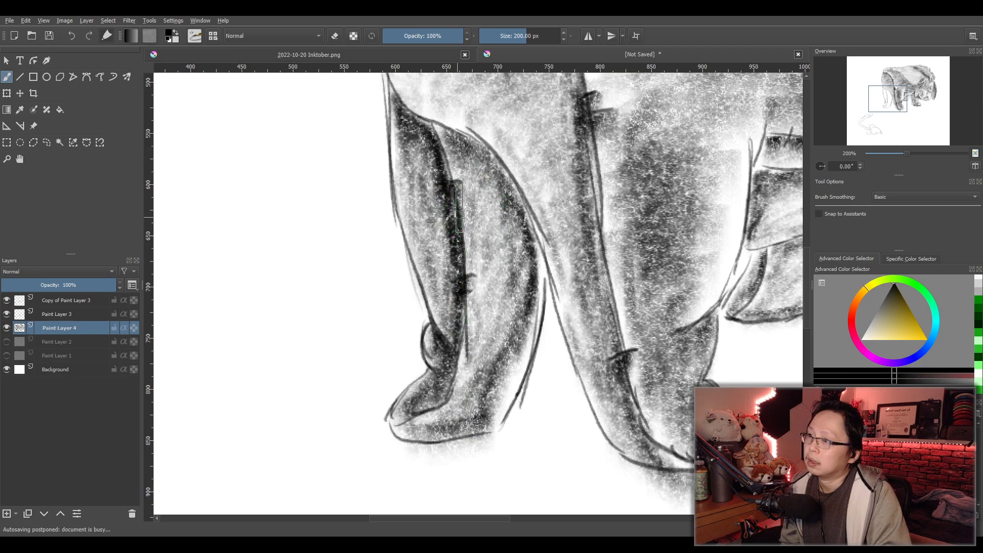
- Erase the stray shading outside the outlines beneath the hind feet with a 100 px circular eraser
key("slash")
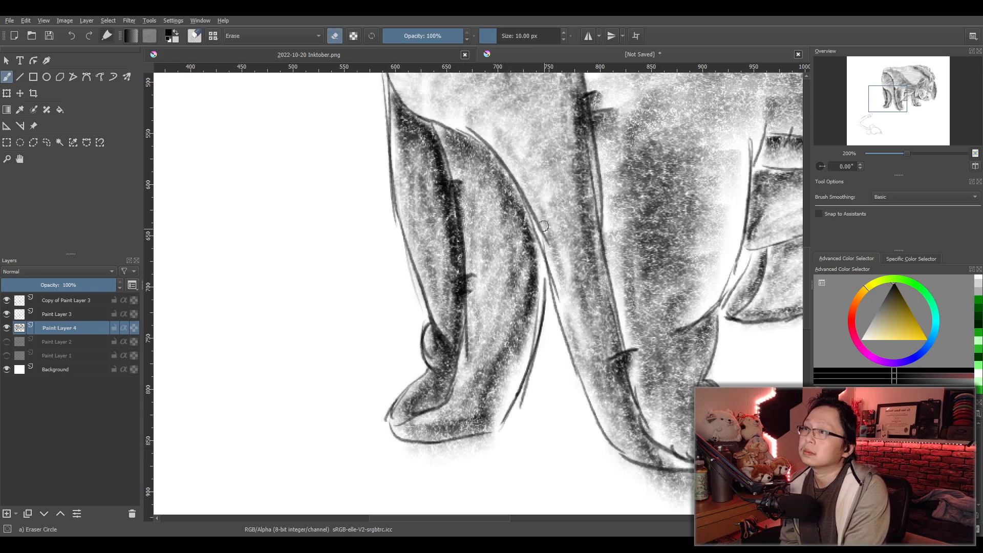
right_click(539, 33)
type("100")
key("Return")
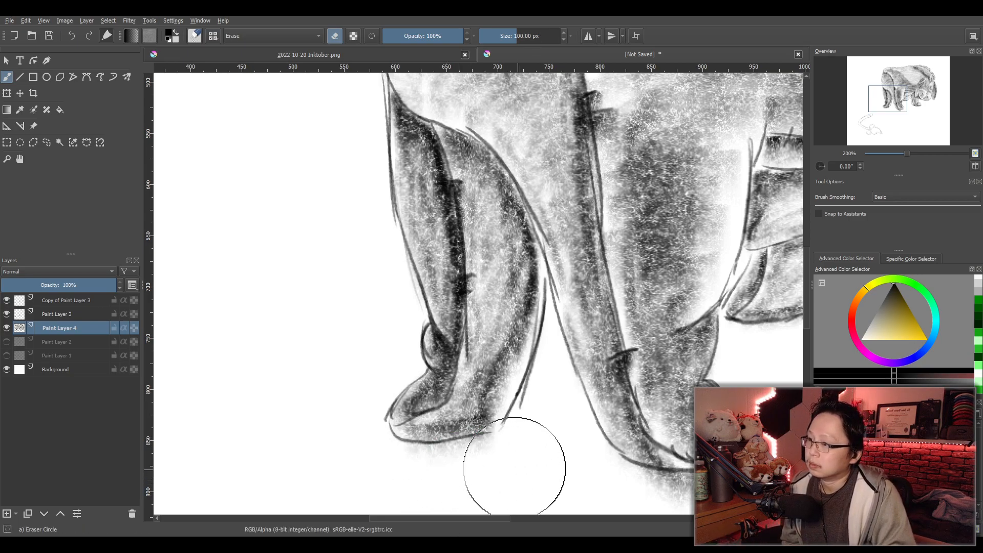
left_click_drag(408, 453, 498, 454)
mouse_move(621, 468)
left_mouse_down()
mouse_move(689, 489)
mouse_move(429, 414)
left_mouse_up()
scroll(578, 476, "down", 2)
scroll(429, 414, "up", 2)
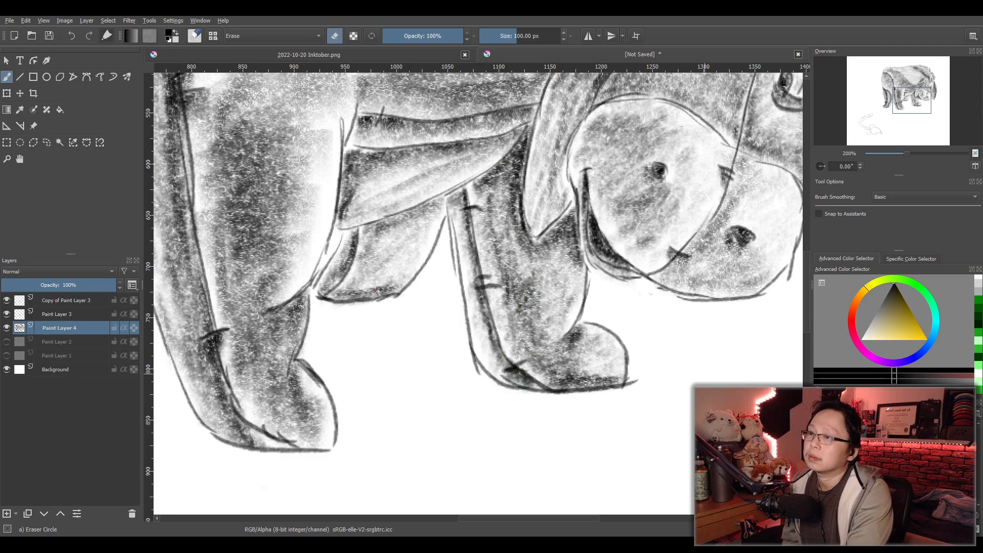
- Lighten the edges of the muzzle's right nostril with white, using the Pencil-5 Tilted brush at 200 px
scroll(704, 374, "down", 5)
scroll(664, 395, "up", 3)
scroll(646, 408, "down", 2)
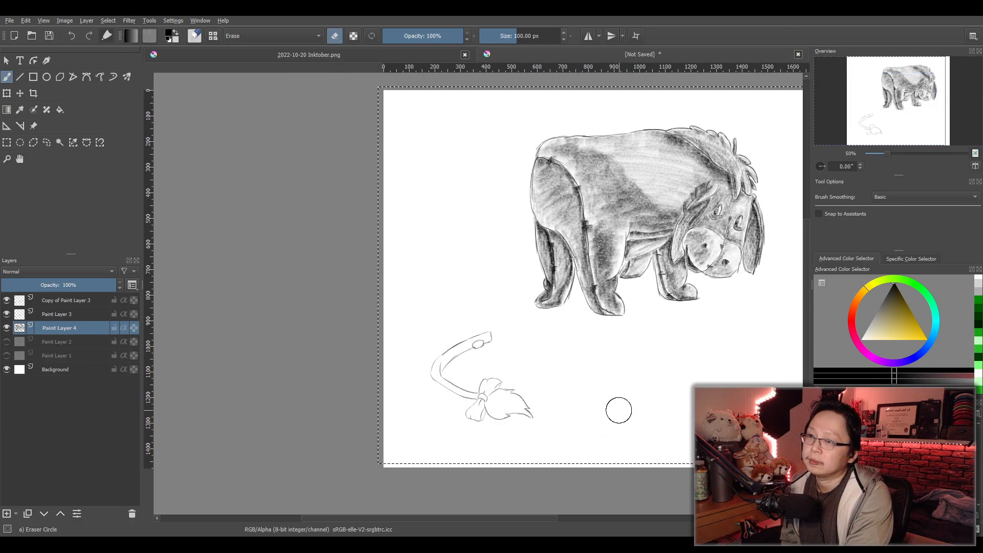
scroll(787, 307, "up", 2)
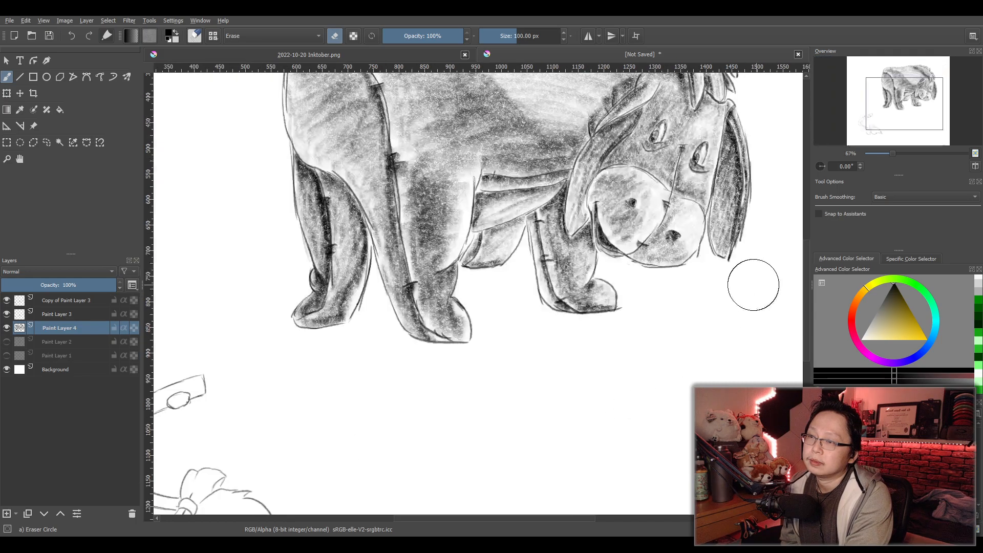
scroll(681, 315, "down", 1)
scroll(687, 278, "up", 5)
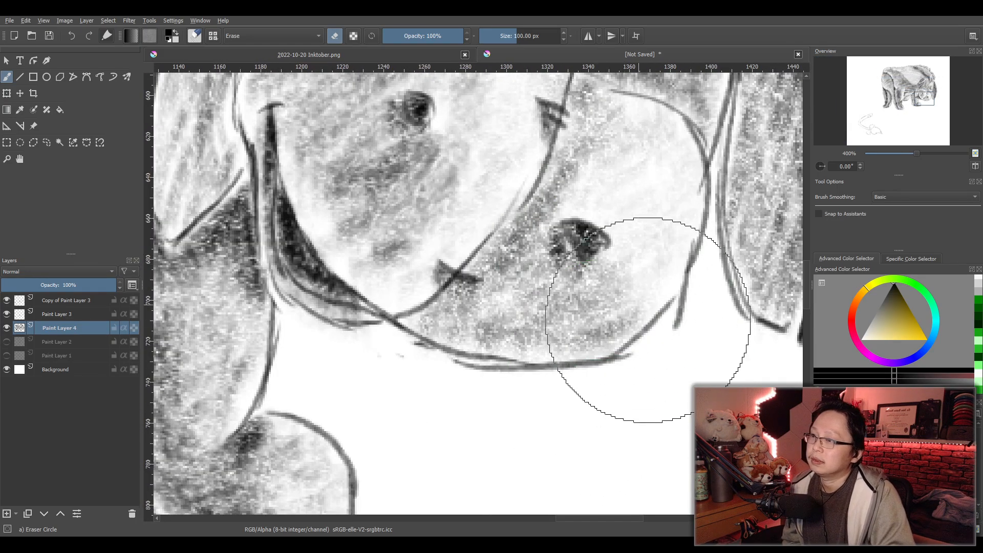
left_click(862, 340)
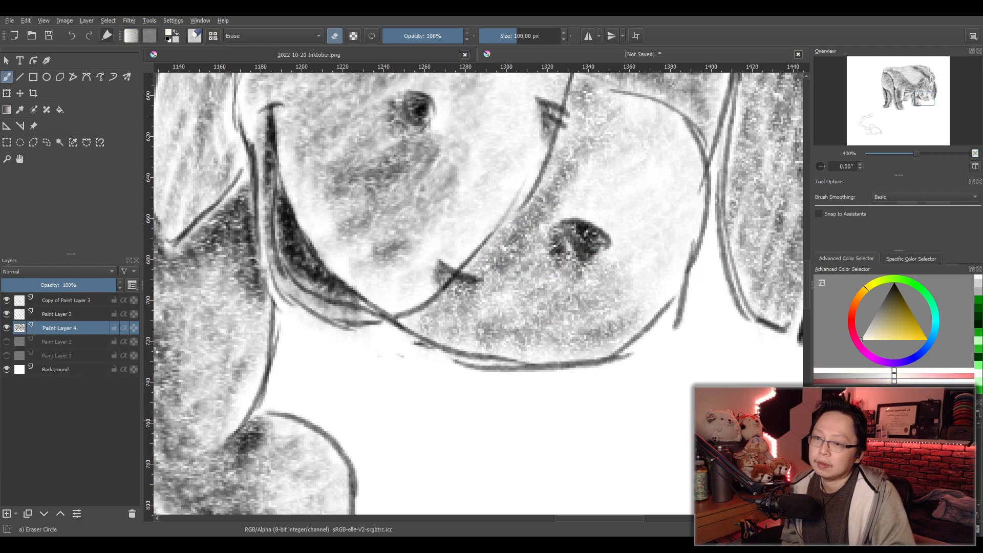
key("e")
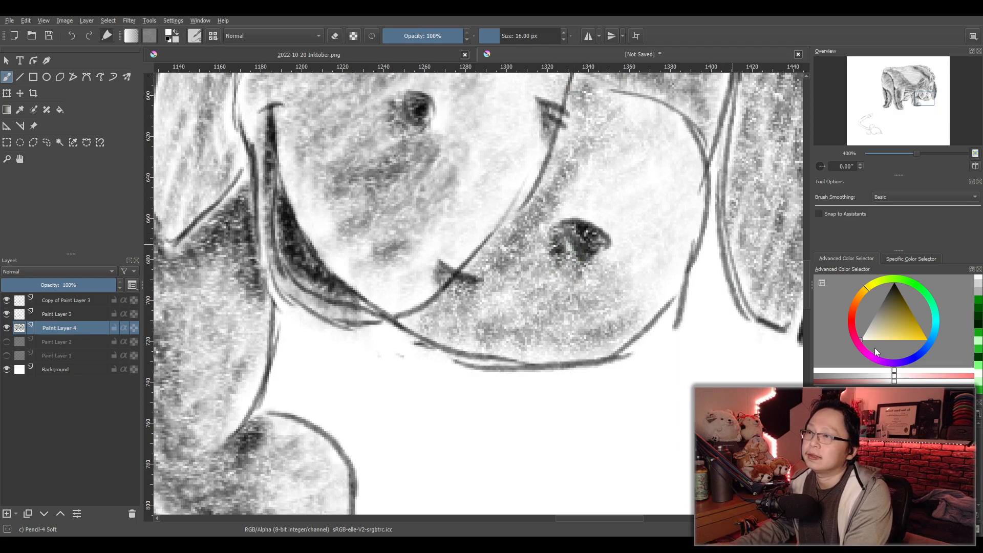
left_click(870, 443)
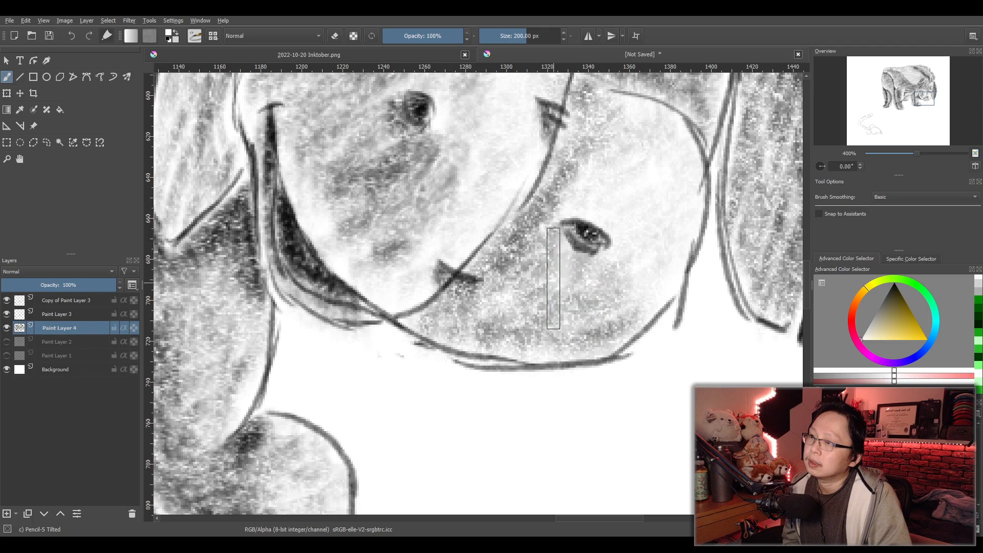
- Shade the detached tail's cut end and darken its oval nub in black with a 50 px Pencil-5 Tilted brush
scroll(650, 355, "down", 4)
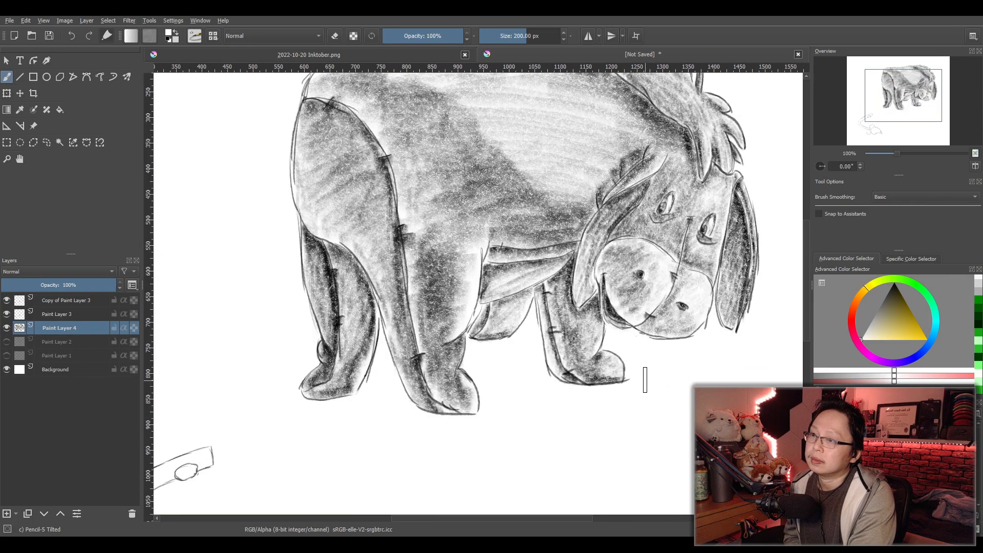
left_click_drag(613, 405, 639, 384)
scroll(635, 385, "down", 1)
scroll(587, 402, "up", 4)
left_click_drag(447, 385, 582, 307)
scroll(582, 307, "down", 3)
left_click_drag(359, 379, 573, 289)
scroll(531, 338, "up", 2)
left_click_drag(569, 322, 508, 301)
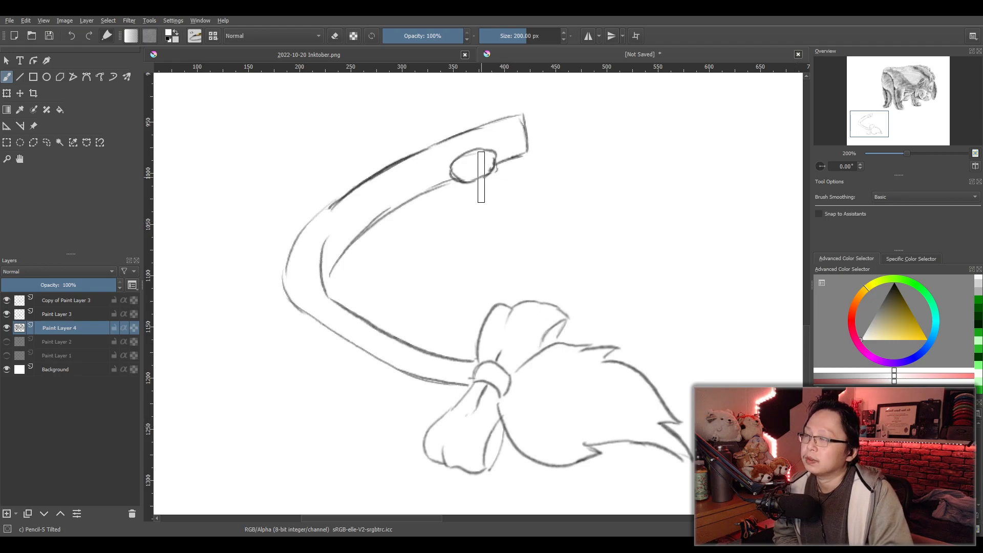
type("50")
key("Return")
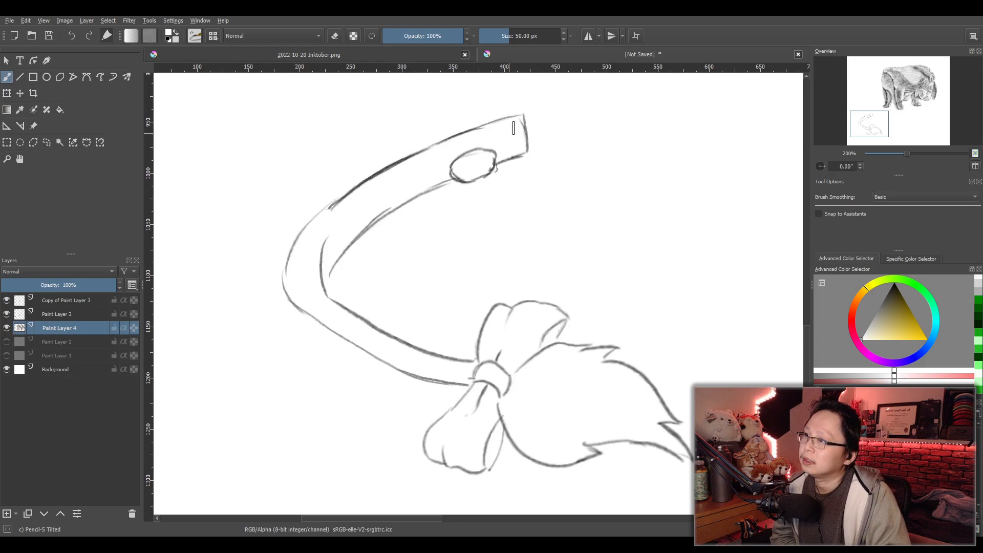
key("x")
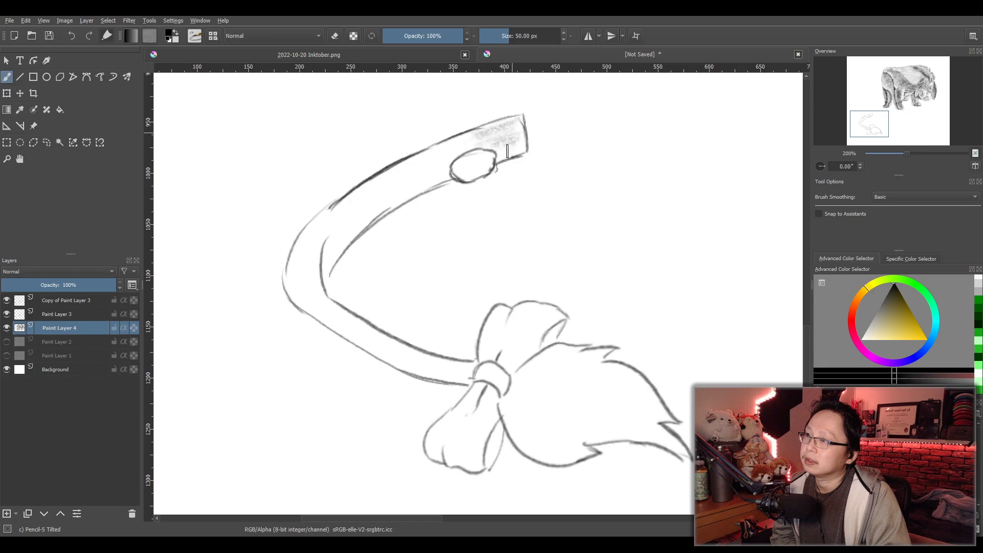
mouse_move(485, 134)
left_mouse_down()
mouse_move(440, 155)
mouse_move(479, 147)
mouse_move(398, 177)
mouse_move(463, 162)
left_mouse_up()
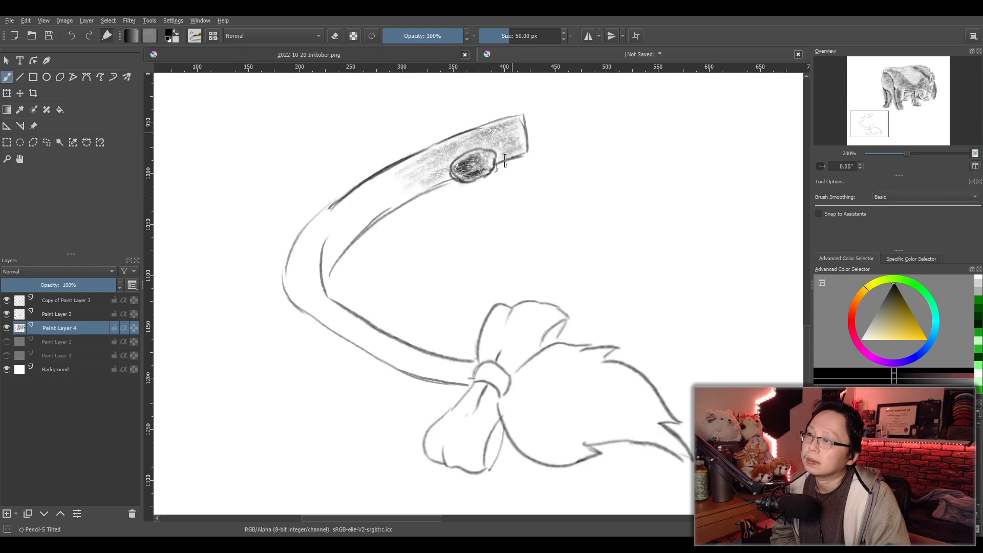
- Shade the tail's upper arm from the nub down to the bend, darkest along the inner edge
mouse_move(429, 157)
left_mouse_down()
mouse_move(386, 208)
mouse_move(395, 206)
mouse_move(371, 219)
mouse_move(349, 214)
mouse_move(388, 177)
mouse_move(326, 241)
left_mouse_up()
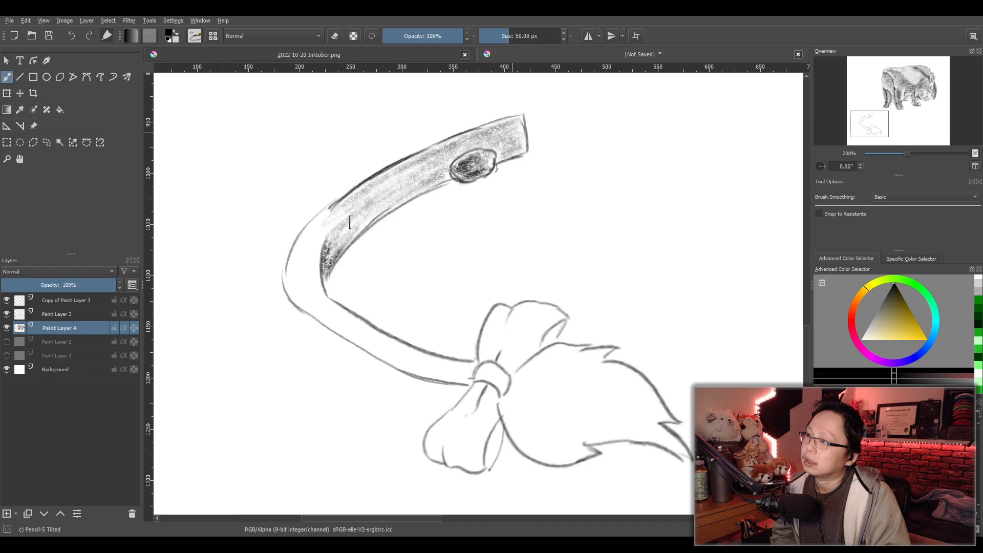
mouse_move(390, 209)
left_mouse_down()
mouse_move(343, 247)
mouse_move(377, 208)
mouse_move(440, 178)
left_mouse_up()
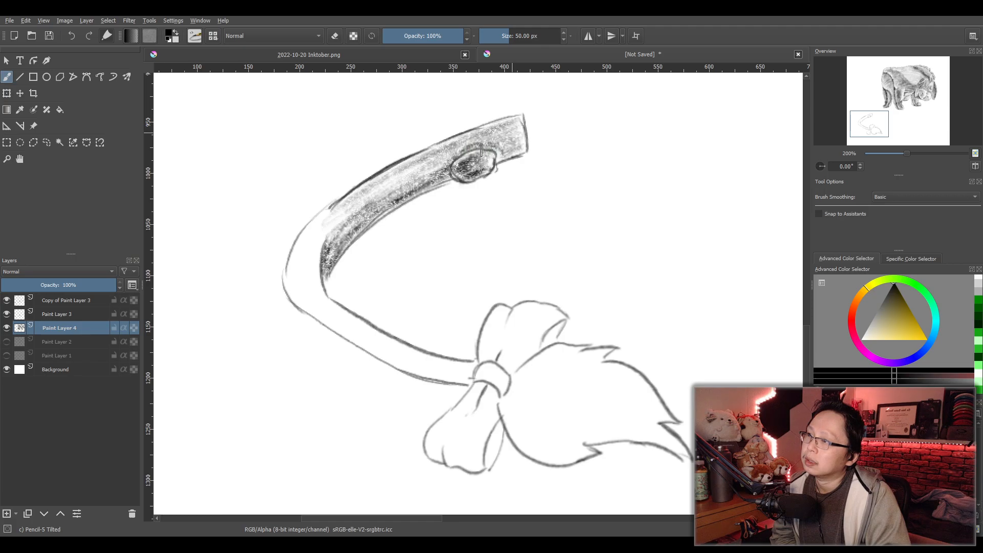
left_click_drag(460, 151, 362, 210)
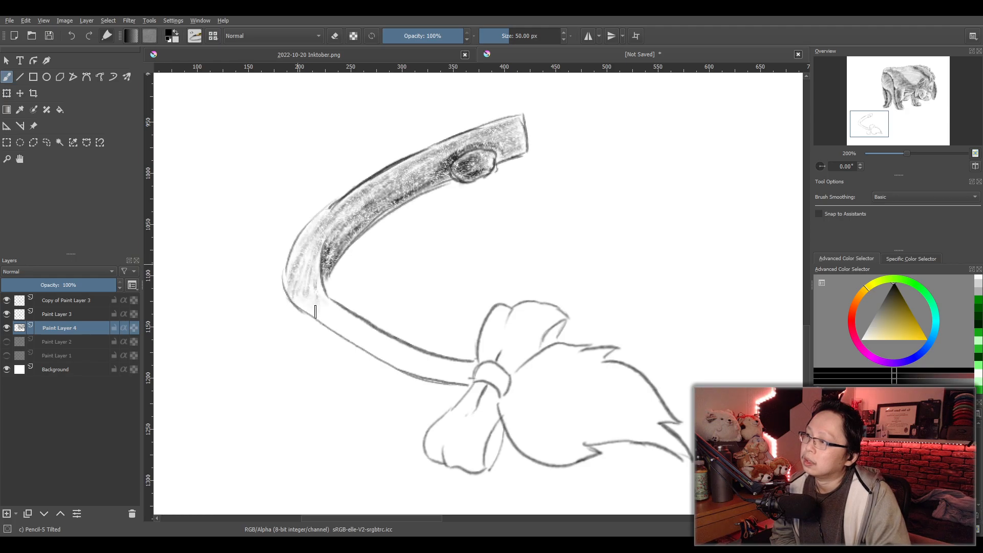
- Shade the tail from the bend along its lower arm to the bow, building darker tone near the knot
left_click_drag(306, 304, 323, 314)
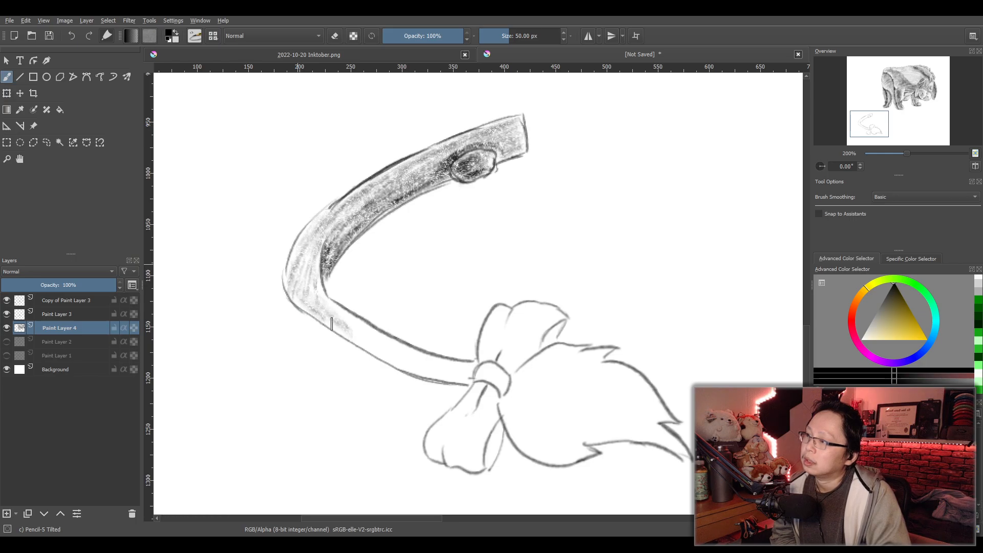
left_click_drag(415, 355, 438, 364)
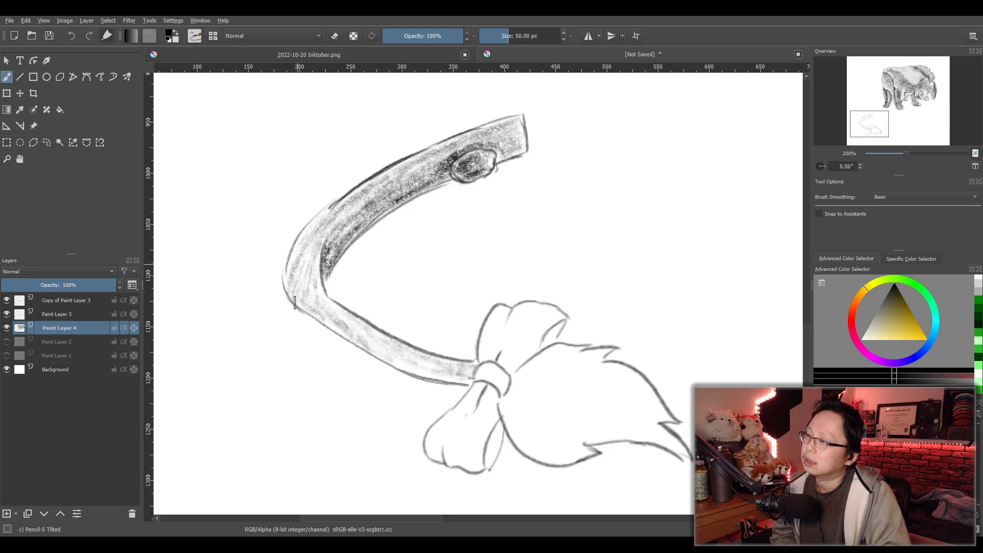
mouse_move(311, 318)
left_mouse_down()
mouse_move(363, 353)
mouse_move(466, 385)
mouse_move(350, 335)
left_mouse_up()
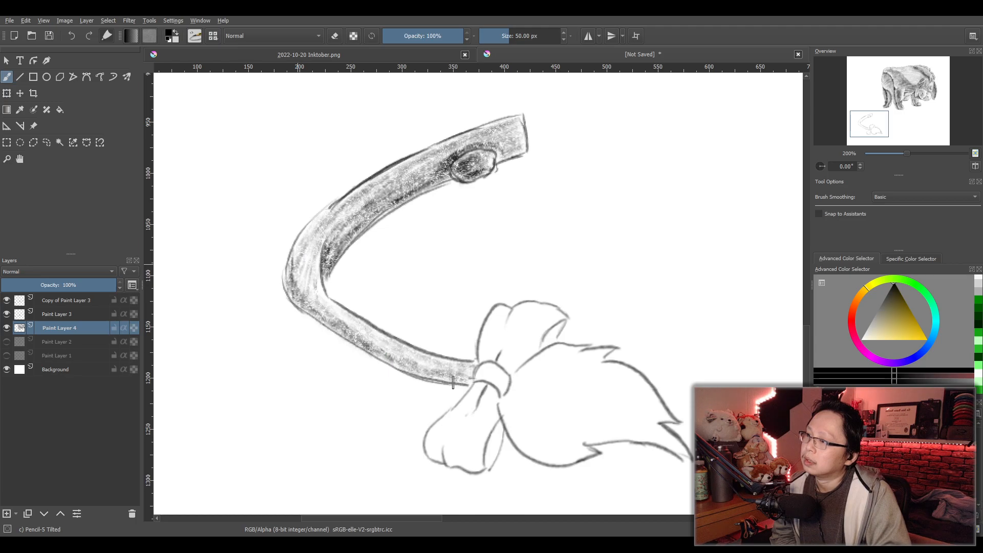
mouse_move(415, 373)
left_mouse_down()
mouse_move(435, 376)
mouse_move(397, 364)
left_mouse_up()
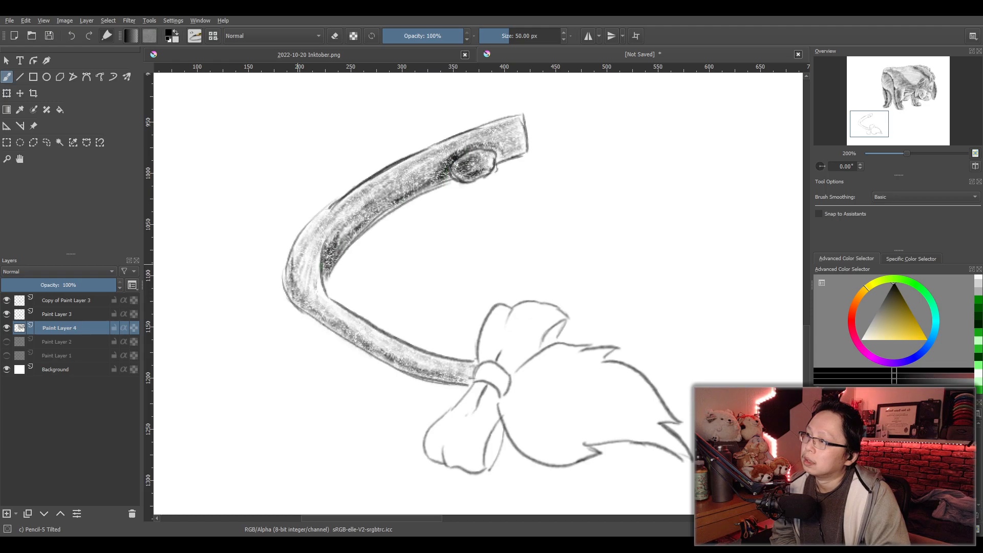
left_click_drag(442, 376, 467, 376)
left_click_drag(454, 379, 460, 372)
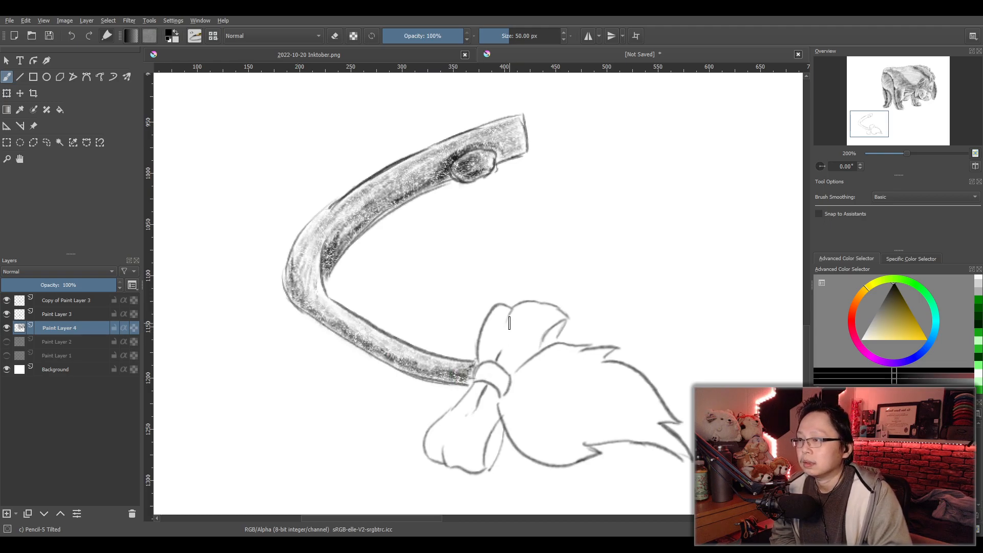
- Shade the bow's upper loop, knot and lower loop, darkest in the folds and openings
mouse_move(504, 323)
left_mouse_down()
mouse_move(483, 361)
mouse_move(496, 360)
mouse_move(483, 351)
mouse_move(501, 319)
mouse_move(501, 351)
mouse_move(501, 324)
mouse_move(486, 337)
mouse_move(498, 327)
mouse_move(492, 352)
mouse_move(528, 312)
mouse_move(554, 320)
mouse_move(529, 325)
mouse_move(560, 324)
mouse_move(547, 345)
mouse_move(562, 328)
mouse_move(551, 342)
mouse_move(556, 320)
mouse_move(537, 347)
mouse_move(539, 326)
mouse_move(508, 332)
mouse_move(520, 337)
mouse_move(500, 366)
mouse_move(530, 353)
mouse_move(511, 374)
mouse_move(499, 364)
mouse_move(508, 373)
mouse_move(509, 344)
mouse_move(507, 364)
mouse_move(517, 363)
mouse_move(504, 358)
mouse_move(516, 369)
mouse_move(529, 356)
mouse_move(528, 330)
mouse_move(536, 344)
mouse_move(539, 337)
mouse_move(504, 361)
mouse_move(502, 330)
mouse_move(498, 351)
left_mouse_up()
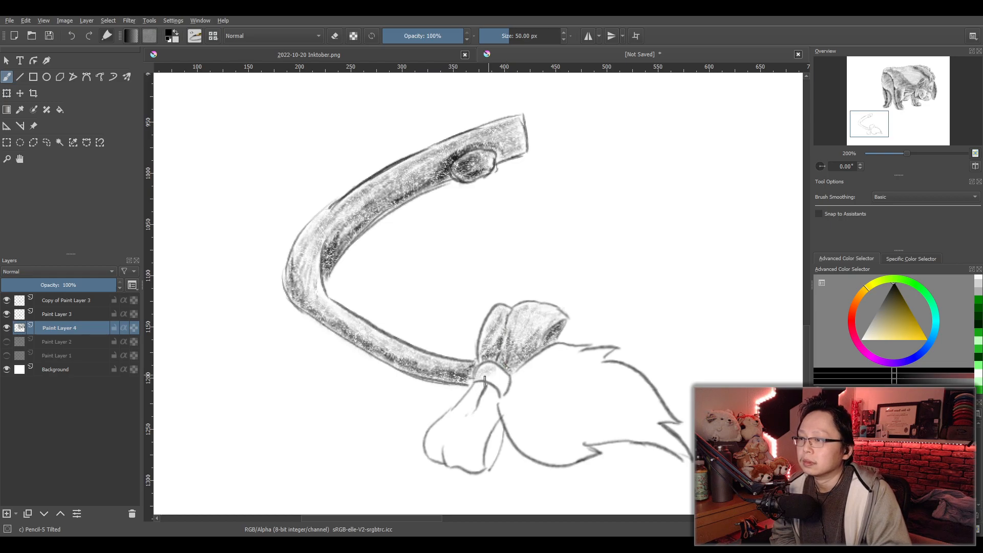
mouse_move(495, 389)
left_mouse_down()
mouse_move(476, 381)
mouse_move(509, 383)
mouse_move(487, 380)
mouse_move(494, 376)
mouse_move(488, 399)
mouse_move(464, 411)
mouse_move(471, 397)
mouse_move(441, 426)
mouse_move(430, 457)
mouse_move(444, 445)
mouse_move(444, 455)
mouse_move(479, 464)
mouse_move(495, 451)
mouse_move(499, 430)
mouse_move(490, 467)
mouse_move(501, 426)
mouse_move(487, 466)
mouse_move(494, 428)
left_mouse_up()
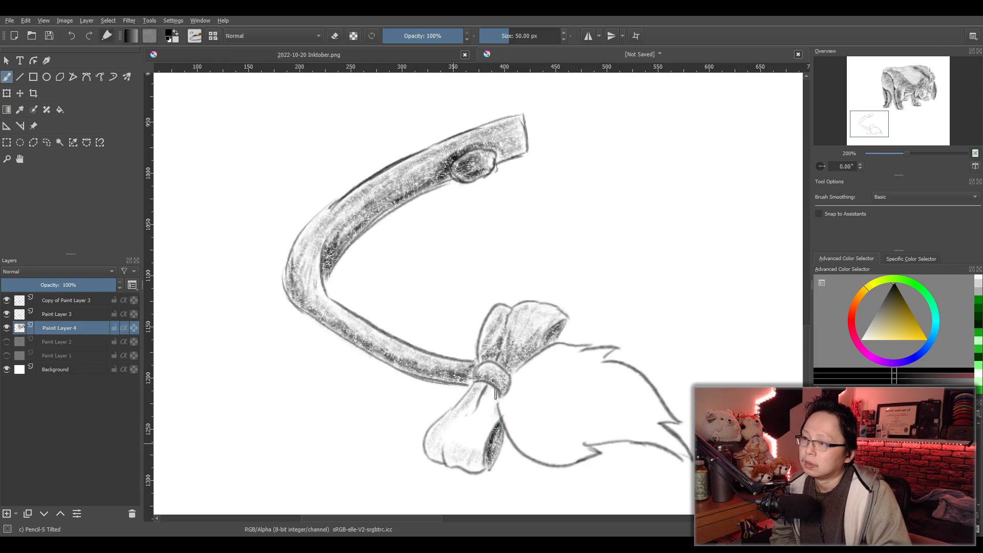
mouse_move(482, 388)
left_mouse_down()
mouse_move(442, 463)
mouse_move(470, 405)
mouse_move(427, 451)
mouse_move(439, 436)
mouse_move(435, 457)
mouse_move(445, 438)
mouse_move(438, 457)
mouse_move(429, 440)
mouse_move(429, 458)
mouse_move(437, 460)
mouse_move(455, 417)
left_mouse_up()
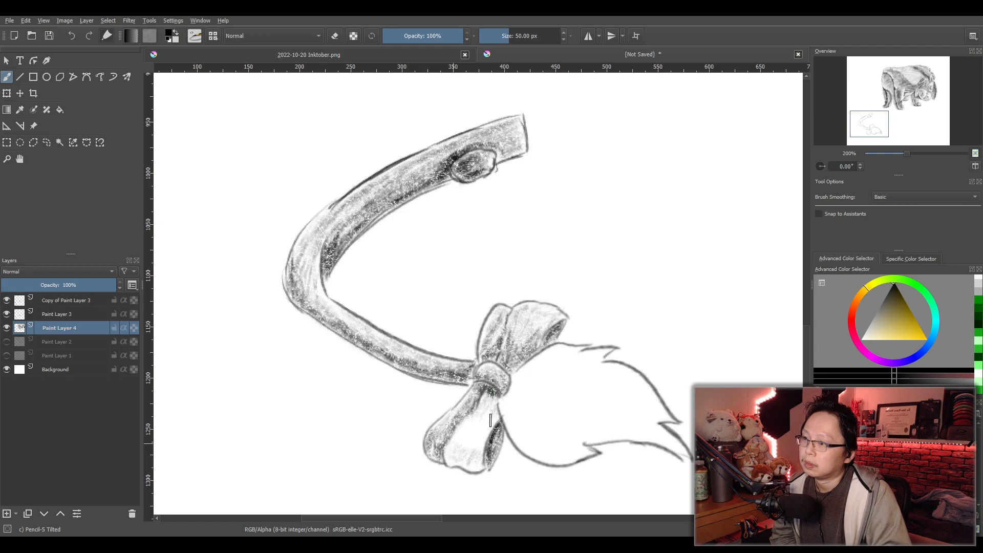
mouse_move(471, 433)
left_mouse_down()
mouse_move(478, 465)
mouse_move(449, 467)
mouse_move(481, 475)
mouse_move(449, 459)
mouse_move(473, 462)
mouse_move(479, 442)
mouse_move(463, 458)
mouse_move(453, 452)
mouse_move(475, 458)
mouse_move(451, 457)
mouse_move(468, 433)
mouse_move(472, 456)
mouse_move(483, 434)
left_mouse_up()
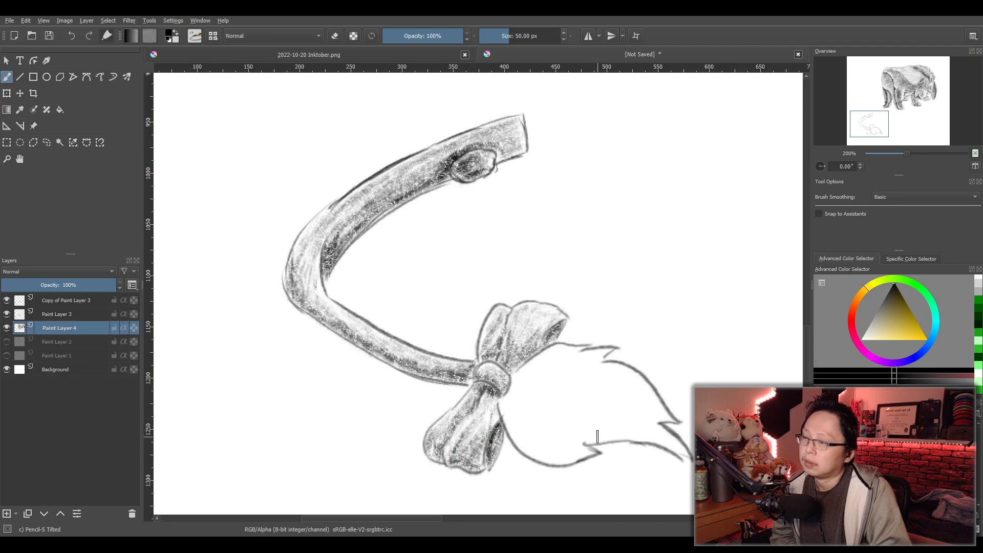
- Lay a light base tone over the tail's tuft and build up hair-like shading toward its pointed tips
left_click_drag(597, 403, 492, 340)
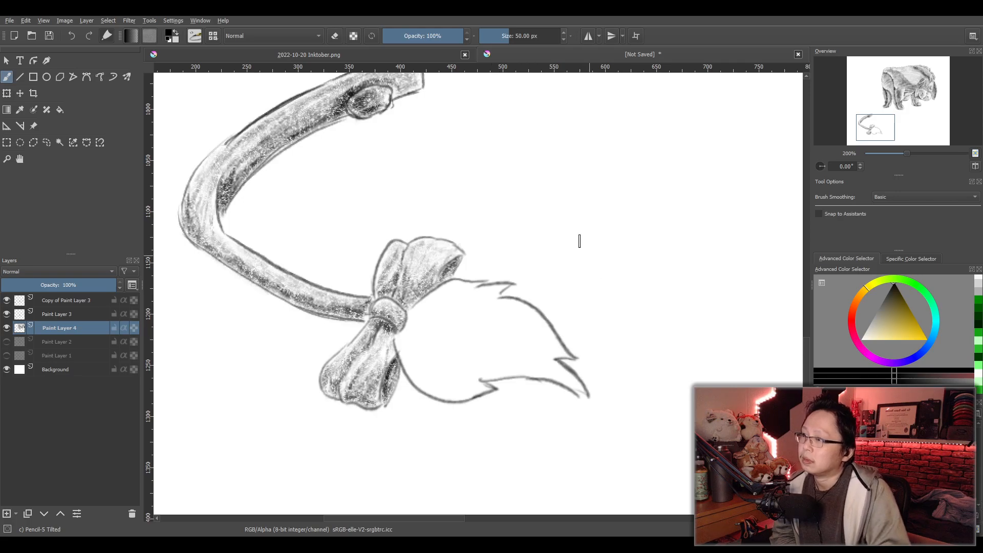
mouse_move(418, 310)
left_mouse_down()
mouse_move(445, 293)
mouse_move(505, 289)
mouse_move(470, 302)
mouse_move(521, 311)
mouse_move(550, 335)
left_mouse_up()
mouse_move(435, 307)
left_mouse_down()
mouse_move(395, 346)
mouse_move(411, 349)
mouse_move(400, 360)
mouse_move(434, 362)
mouse_move(410, 367)
mouse_move(439, 398)
mouse_move(486, 392)
mouse_move(467, 387)
mouse_move(505, 369)
mouse_move(555, 376)
mouse_move(580, 395)
mouse_move(529, 347)
mouse_move(539, 339)
mouse_move(476, 304)
mouse_move(426, 316)
mouse_move(489, 309)
mouse_move(426, 325)
mouse_move(531, 327)
mouse_move(417, 331)
mouse_move(535, 333)
mouse_move(408, 335)
mouse_move(534, 340)
mouse_move(415, 343)
mouse_move(475, 339)
mouse_move(420, 349)
mouse_move(445, 360)
mouse_move(527, 365)
mouse_move(450, 345)
mouse_move(514, 348)
mouse_move(511, 332)
mouse_move(479, 346)
mouse_move(549, 367)
left_mouse_up()
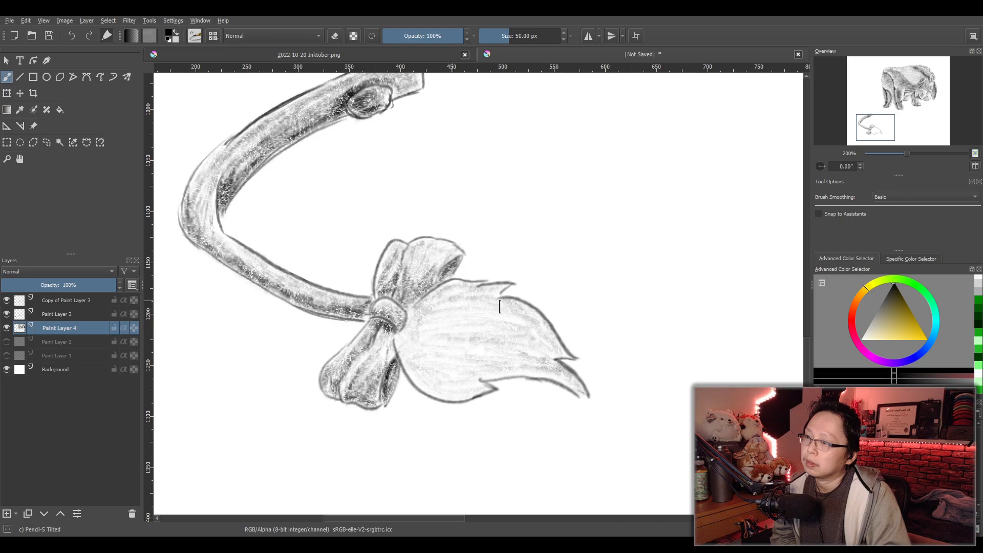
mouse_move(515, 321)
left_mouse_down()
mouse_move(556, 357)
mouse_move(515, 322)
mouse_move(561, 360)
mouse_move(547, 358)
mouse_move(517, 322)
mouse_move(476, 313)
mouse_move(444, 317)
mouse_move(503, 327)
mouse_move(424, 323)
mouse_move(503, 296)
mouse_move(441, 311)
mouse_move(461, 291)
mouse_move(427, 314)
mouse_move(508, 323)
mouse_move(544, 348)
mouse_move(566, 382)
mouse_move(501, 372)
mouse_move(529, 372)
mouse_move(460, 341)
mouse_move(485, 341)
mouse_move(471, 332)
mouse_move(527, 347)
left_mouse_up()
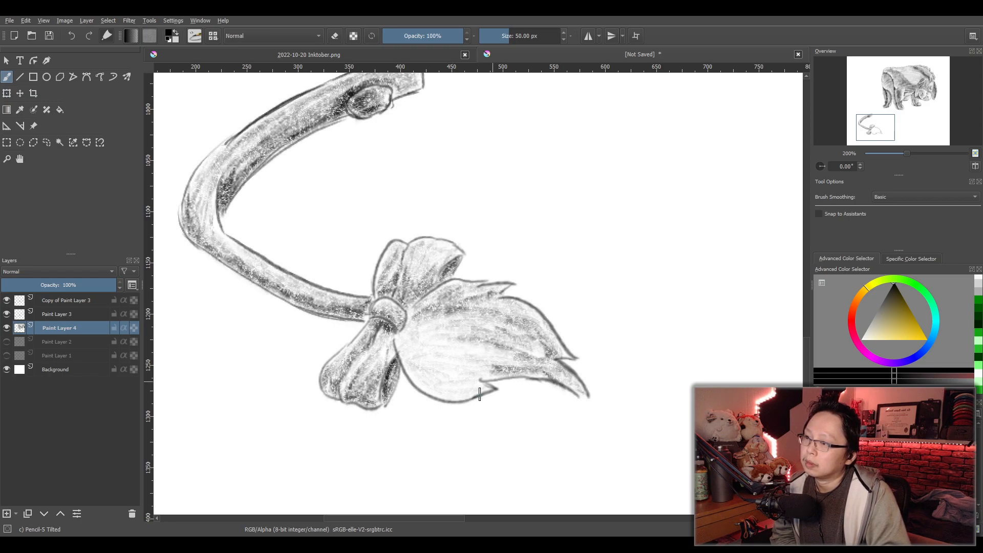
mouse_move(472, 391)
left_mouse_down()
mouse_move(453, 402)
mouse_move(425, 394)
mouse_move(404, 364)
mouse_move(444, 404)
mouse_move(418, 366)
mouse_move(468, 356)
mouse_move(437, 338)
mouse_move(448, 320)
left_mouse_up()
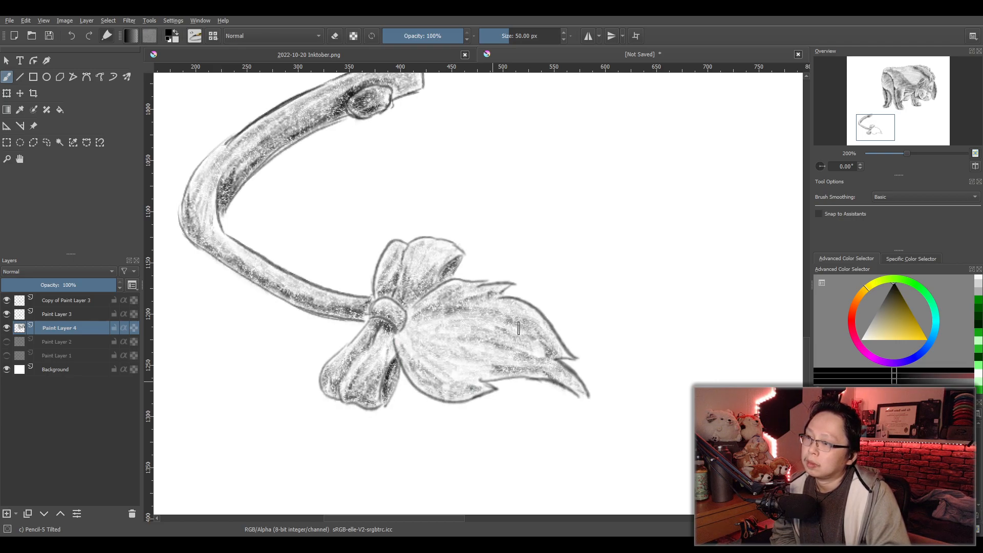
mouse_move(551, 341)
left_mouse_down()
mouse_move(504, 310)
mouse_move(461, 312)
left_mouse_up()
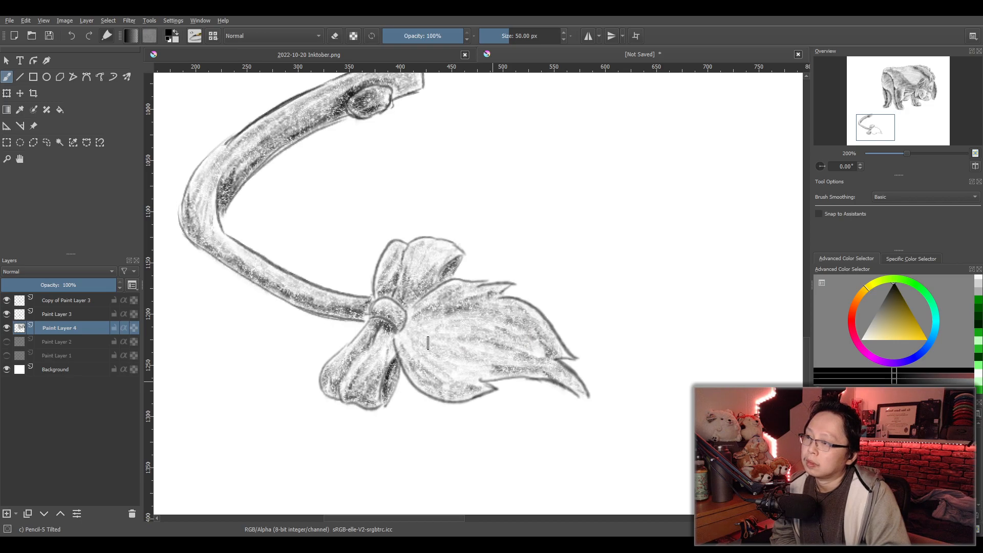
- Darken the tuft beside the bow's knot and along its upper and lower edges
mouse_move(411, 343)
left_mouse_down()
mouse_move(413, 315)
mouse_move(410, 334)
mouse_move(420, 313)
mouse_move(415, 324)
mouse_move(443, 304)
mouse_move(484, 298)
mouse_move(430, 312)
mouse_move(512, 326)
mouse_move(544, 344)
mouse_move(545, 355)
mouse_move(505, 323)
mouse_move(543, 356)
mouse_move(512, 365)
mouse_move(536, 378)
mouse_move(494, 379)
mouse_move(557, 380)
left_mouse_up()
mouse_move(466, 310)
left_mouse_down()
mouse_move(438, 297)
mouse_move(464, 289)
mouse_move(435, 310)
left_mouse_up()
mouse_move(407, 347)
left_mouse_down()
mouse_move(404, 374)
mouse_move(454, 401)
mouse_move(475, 397)
mouse_move(423, 387)
mouse_move(479, 391)
mouse_move(433, 378)
mouse_move(450, 390)
mouse_move(417, 354)
mouse_move(420, 335)
mouse_move(446, 333)
mouse_move(447, 322)
mouse_move(426, 321)
mouse_move(426, 332)
mouse_move(473, 343)
mouse_move(441, 376)
mouse_move(470, 379)
mouse_move(460, 381)
mouse_move(423, 338)
mouse_move(478, 334)
mouse_move(454, 325)
mouse_move(470, 325)
mouse_move(475, 345)
mouse_move(432, 343)
mouse_move(457, 372)
mouse_move(451, 347)
mouse_move(495, 353)
left_mouse_up()
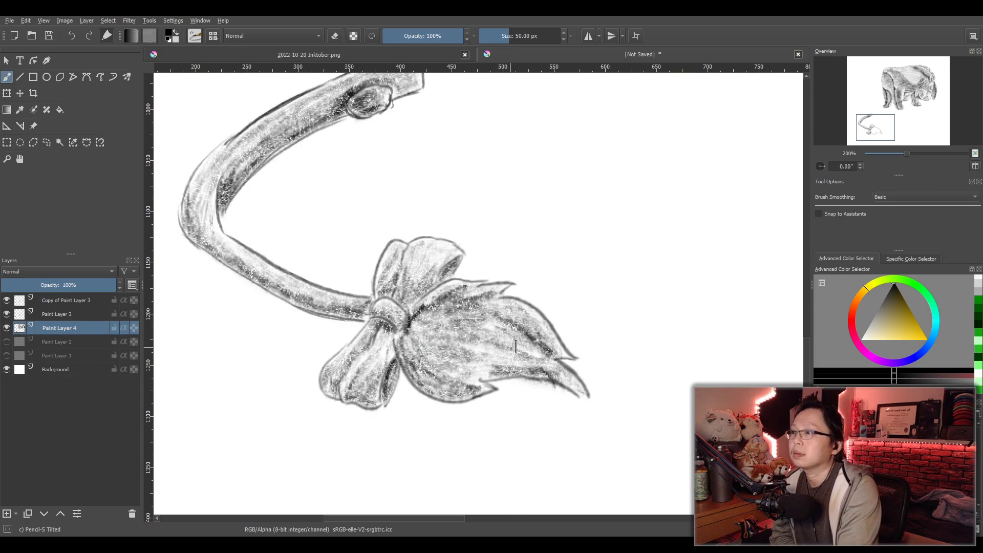
- Lower the opacity of Paint Layer 4 to 50% and hide Copy of Paint Layer 3
scroll(513, 347, "down", 6)
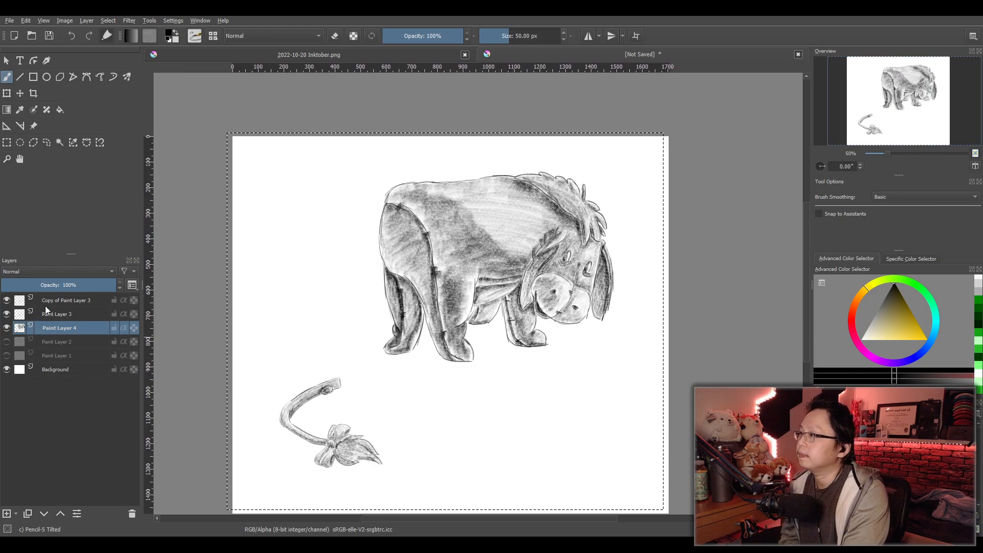
left_click_drag(66, 283, 61, 289)
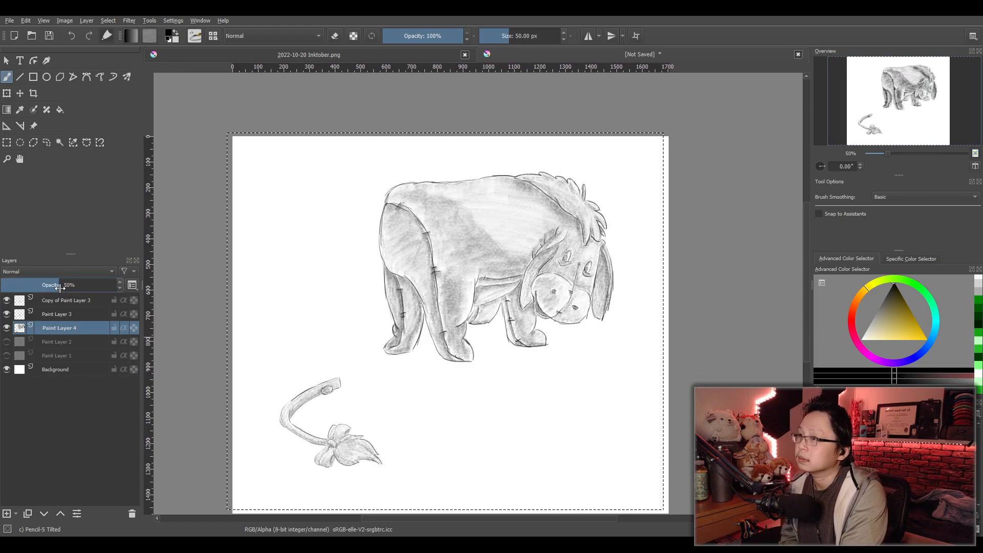
left_click_drag(62, 289, 85, 290)
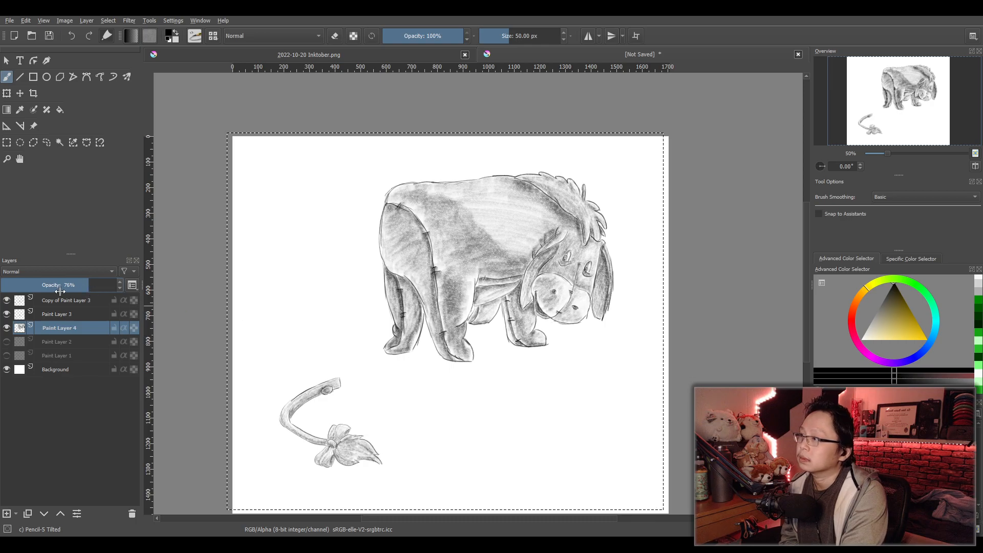
left_click(60, 291)
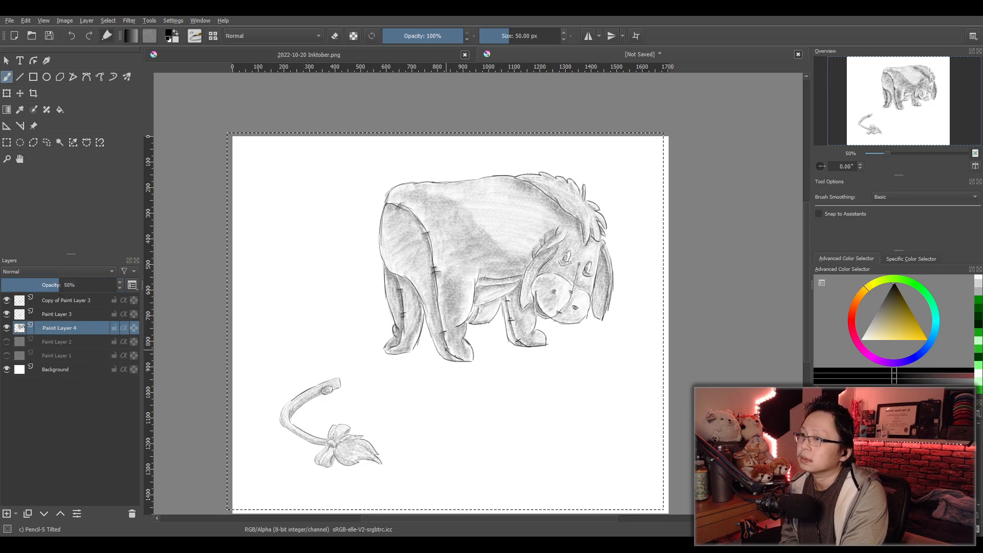
left_click_drag(415, 349, 416, 345)
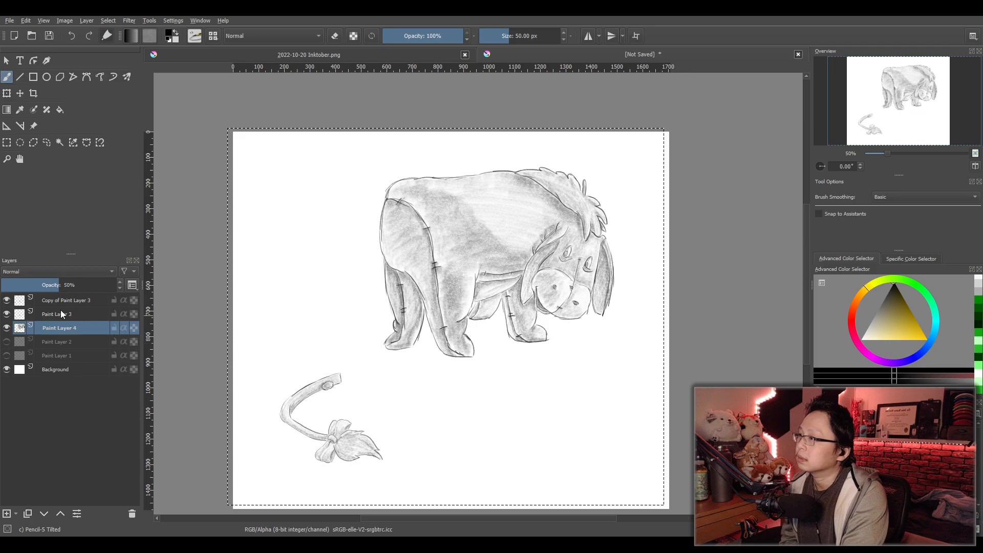
left_click(7, 301)
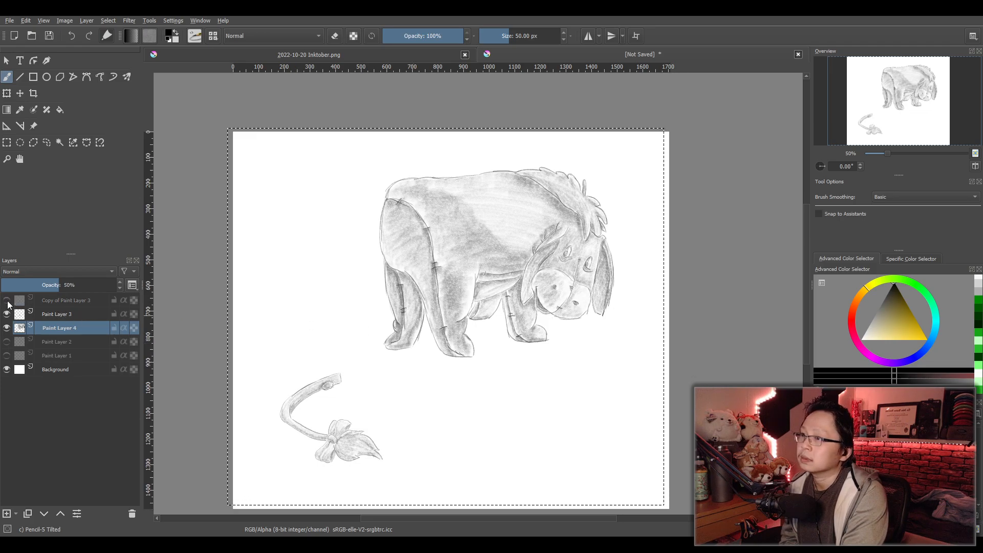
- Show Copy of Paint Layer 3 and try Paint Layer 4 at 70% opacity before returning it to 50%
left_click(7, 300)
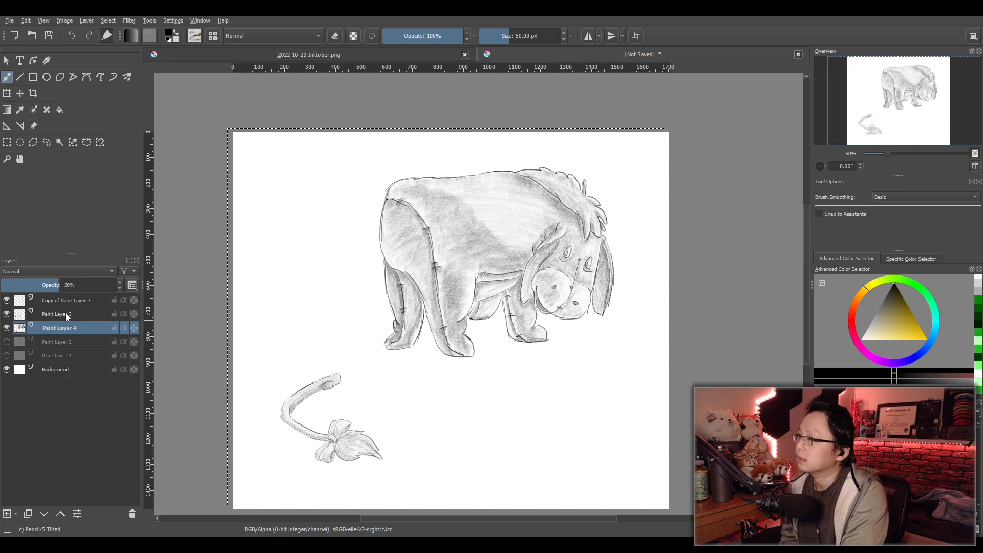
left_click(83, 290)
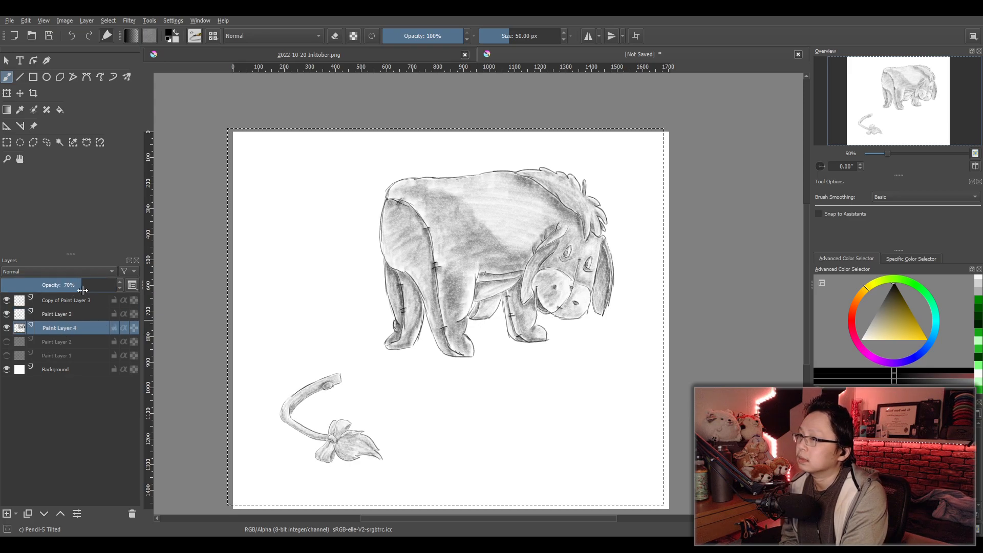
left_click_drag(80, 290, 59, 291)
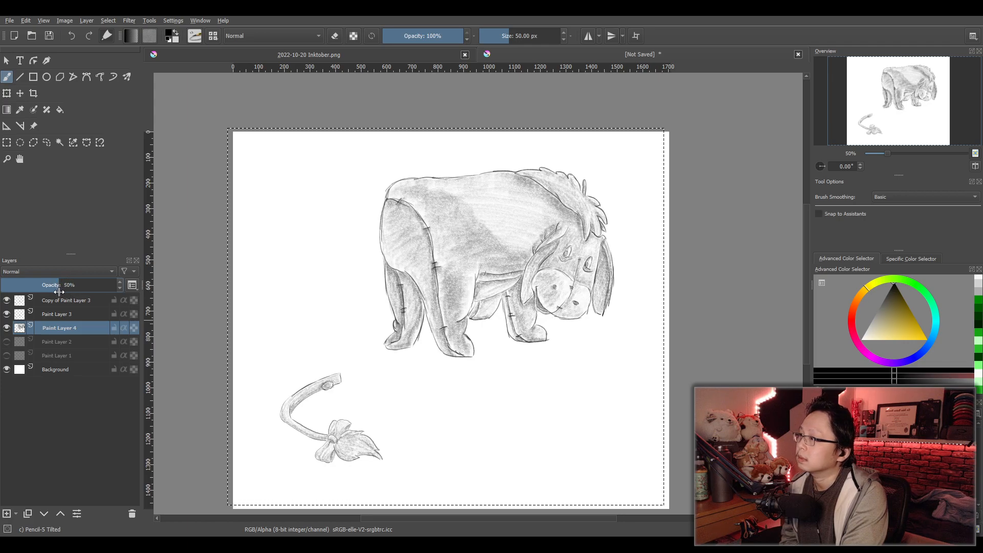
- Set the brush size to 70 px and add a new paint layer directly beneath Paint Layer 4
mouse_move(466, 382)
left_mouse_down()
mouse_move(472, 374)
mouse_move(458, 356)
left_mouse_up()
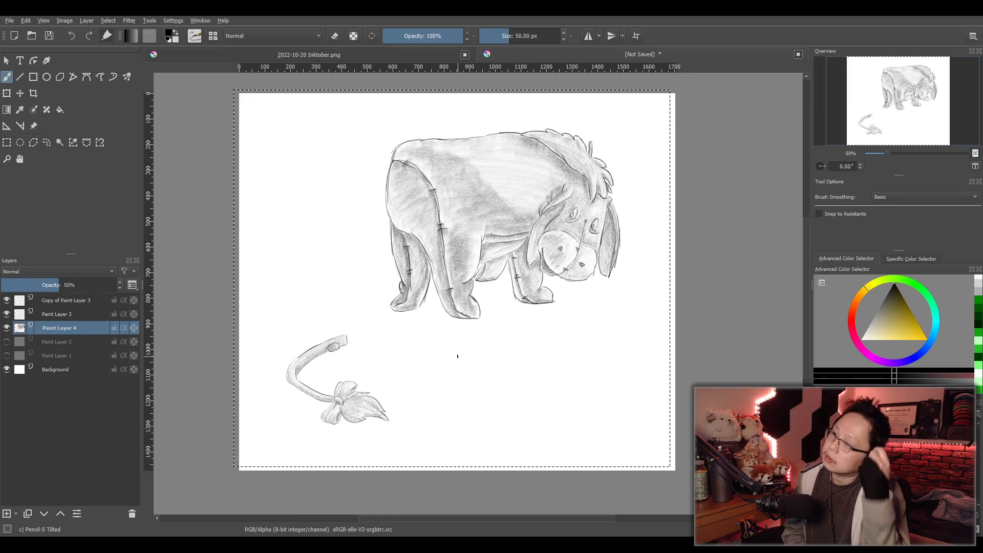
scroll(595, 345, "up", 1)
left_click_drag(544, 374, 589, 362)
scroll(569, 358, "down", 1)
scroll(535, 368, "up", 1)
left_click_drag(516, 369, 530, 364)
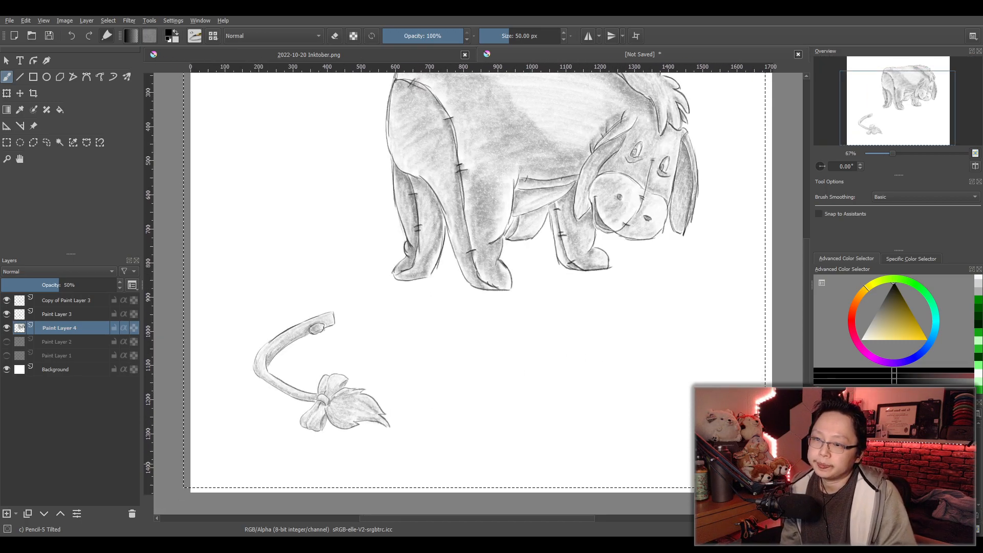
double_click(535, 35)
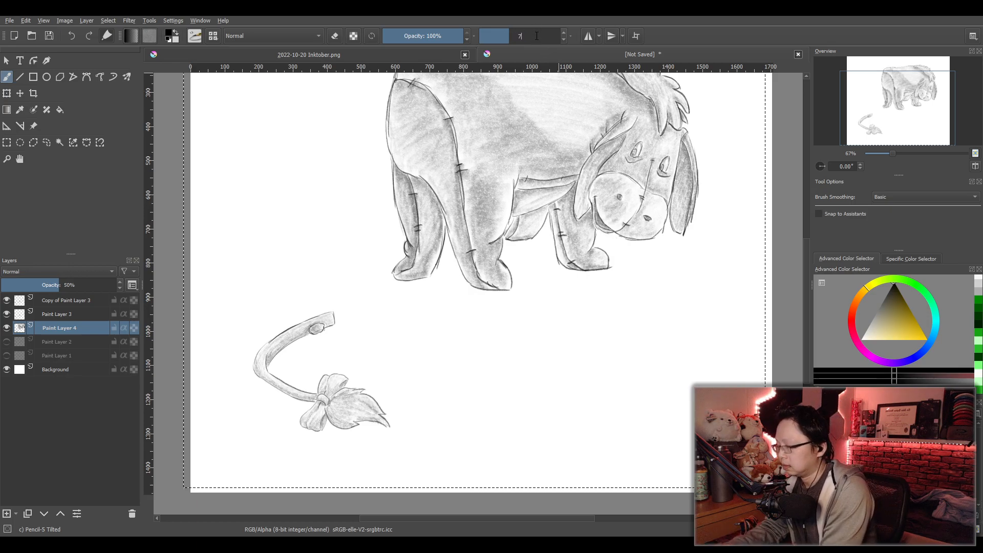
key("Return")
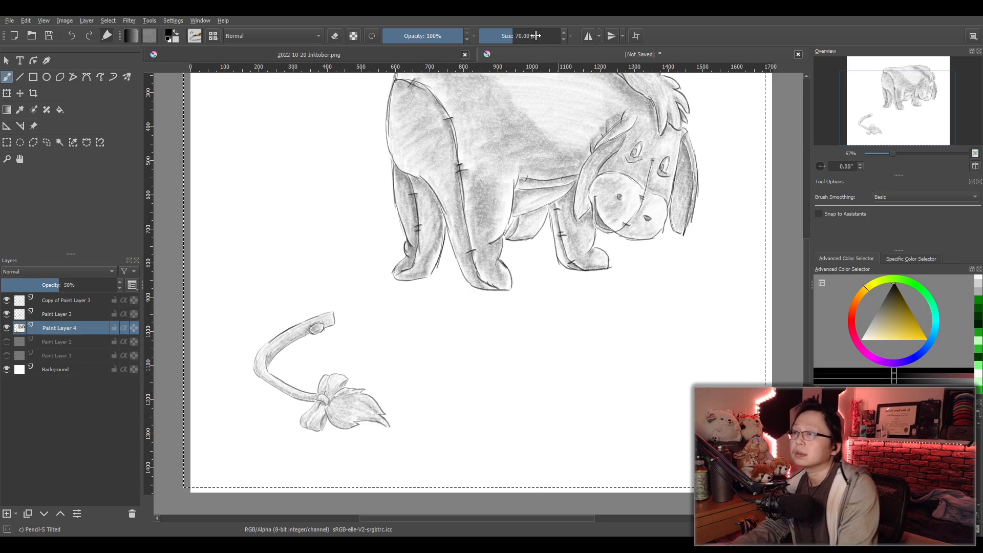
left_click(7, 514)
left_click_drag(61, 329, 66, 346)
- Shade a cast shadow along the inner edge of the tail's curve, darkest beneath the button and cut end
scroll(361, 404, "up", 1)
mouse_move(339, 400)
left_mouse_down()
mouse_move(448, 331)
mouse_move(444, 359)
mouse_move(428, 346)
left_mouse_up()
scroll(415, 365, "up", 1)
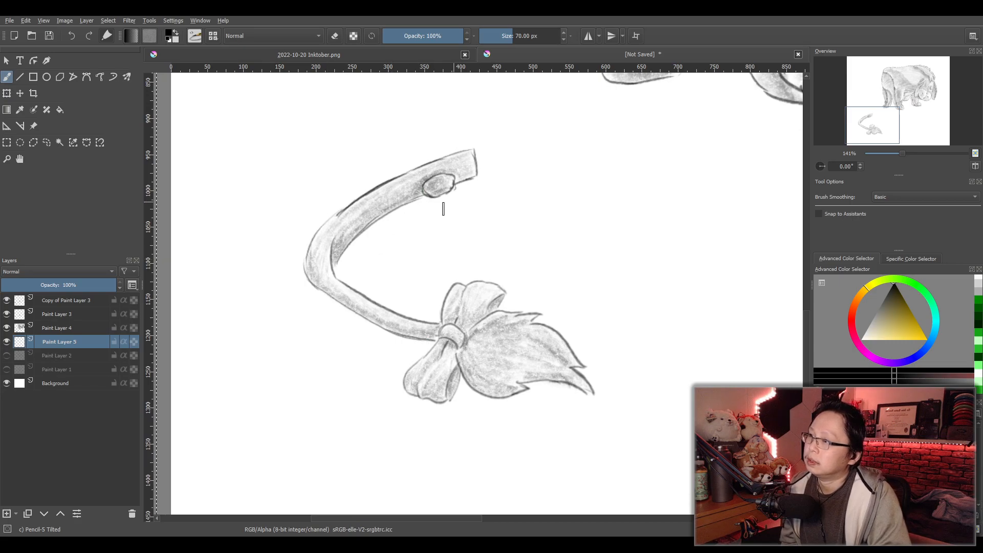
left_click_drag(412, 209, 431, 206)
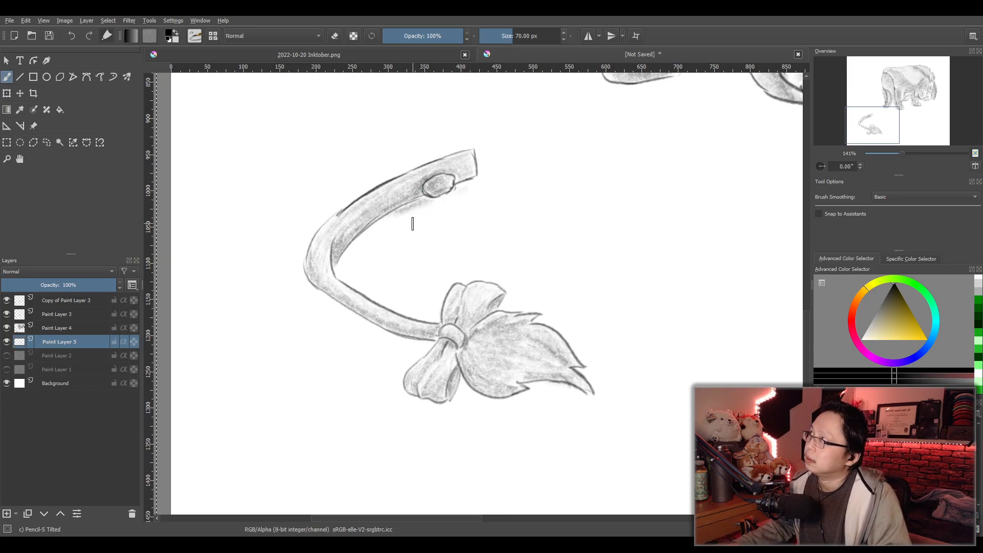
key("ctrl+z")
left_click_drag(426, 204, 456, 195)
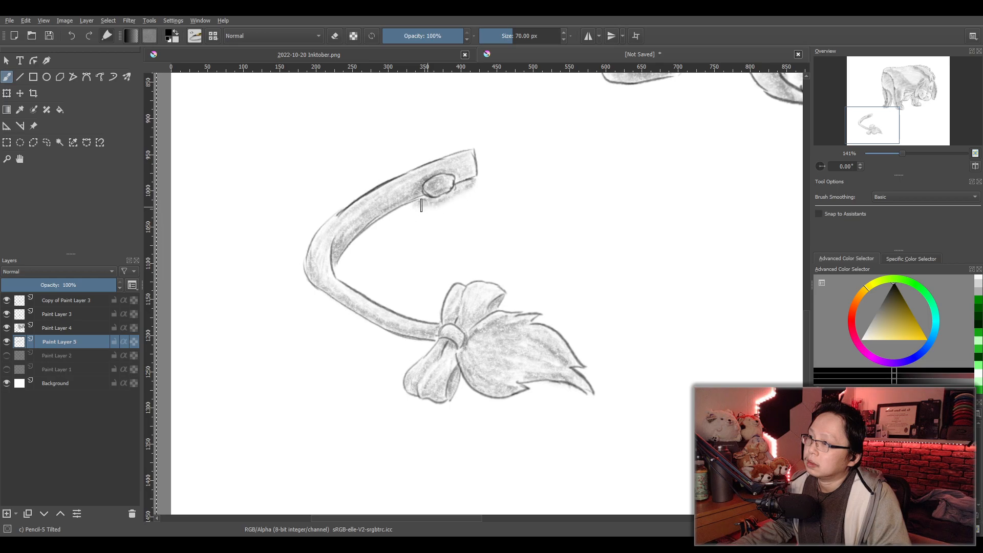
mouse_move(468, 187)
left_mouse_down()
mouse_move(423, 209)
mouse_move(465, 200)
mouse_move(439, 215)
mouse_move(406, 212)
left_mouse_up()
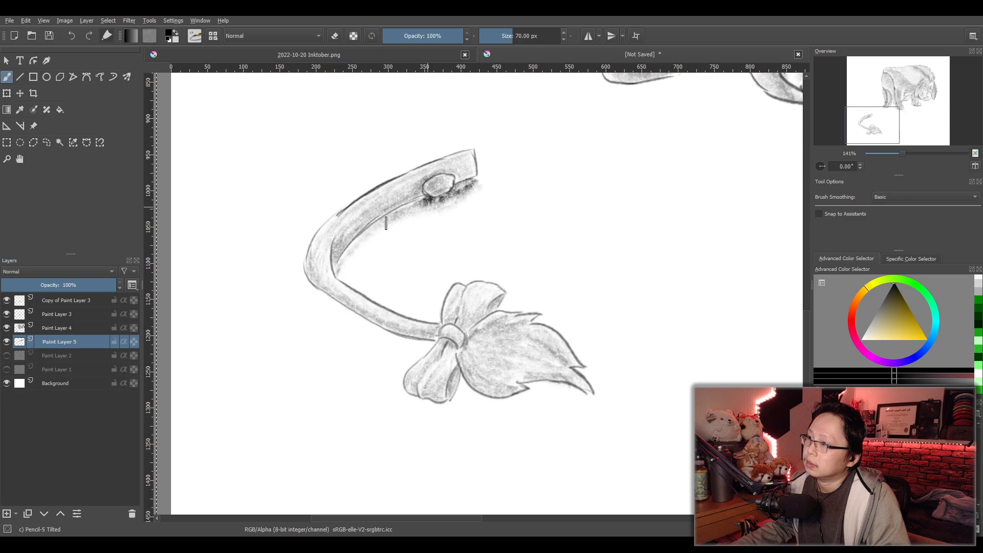
mouse_move(402, 215)
left_mouse_down()
mouse_move(349, 256)
mouse_move(411, 208)
mouse_move(339, 266)
left_mouse_up()
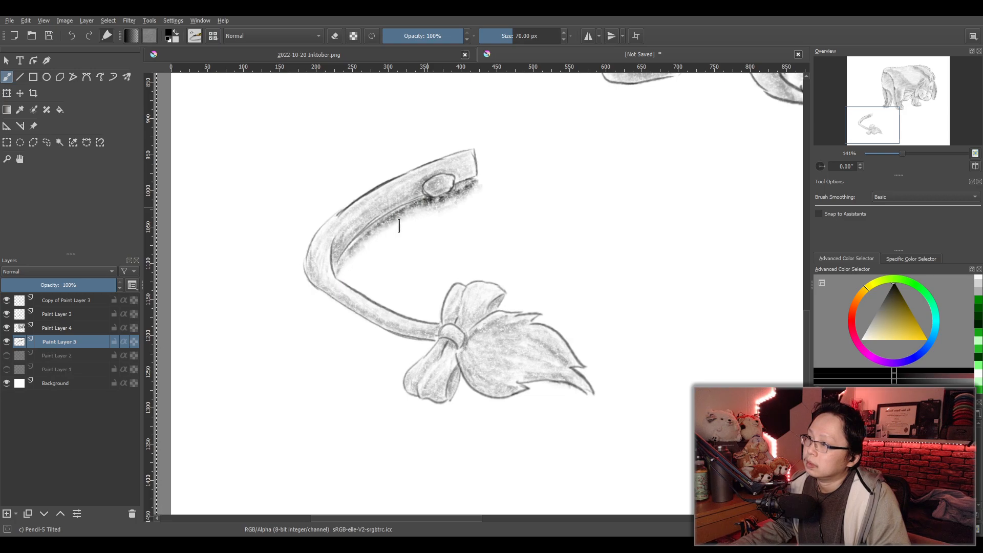
- Shade a soft cast shadow below the tail's outer curve toward the bow, darkening it close to the outline
mouse_move(304, 281)
left_mouse_down()
mouse_move(374, 336)
mouse_move(434, 349)
mouse_move(403, 359)
mouse_move(416, 361)
mouse_move(341, 340)
mouse_move(331, 305)
mouse_move(298, 289)
mouse_move(336, 308)
mouse_move(325, 329)
left_mouse_up()
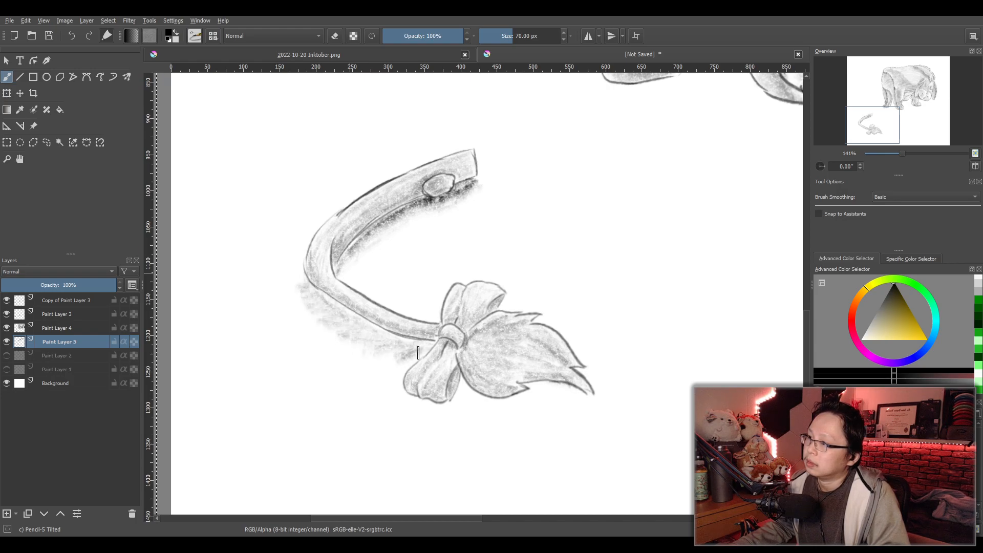
left_click_drag(397, 364, 380, 355)
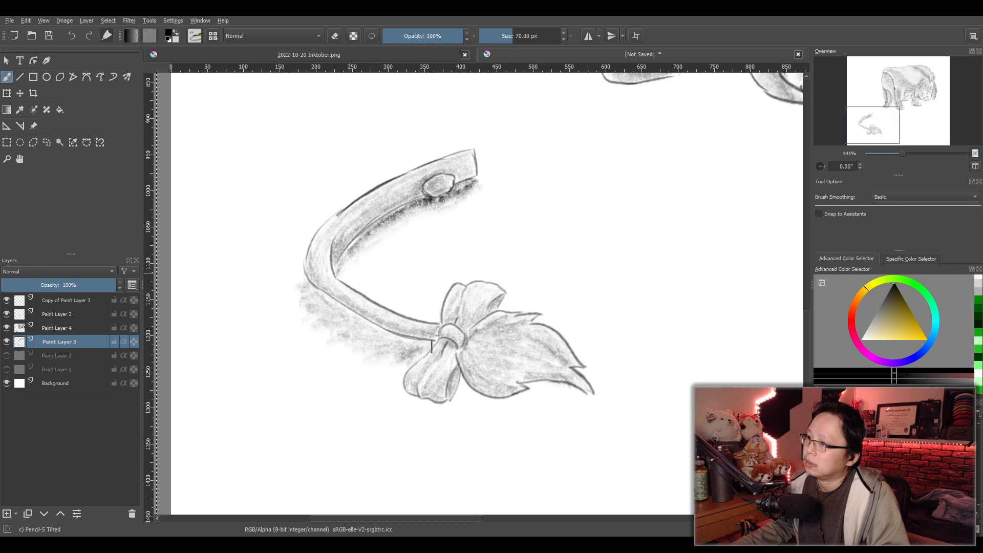
left_click_drag(416, 347, 387, 334)
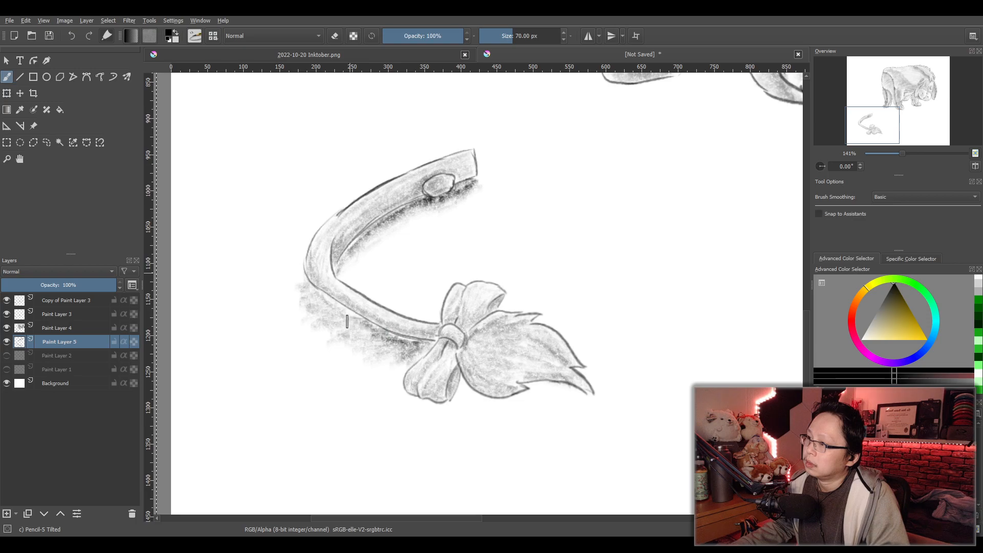
left_click_drag(329, 308, 319, 295)
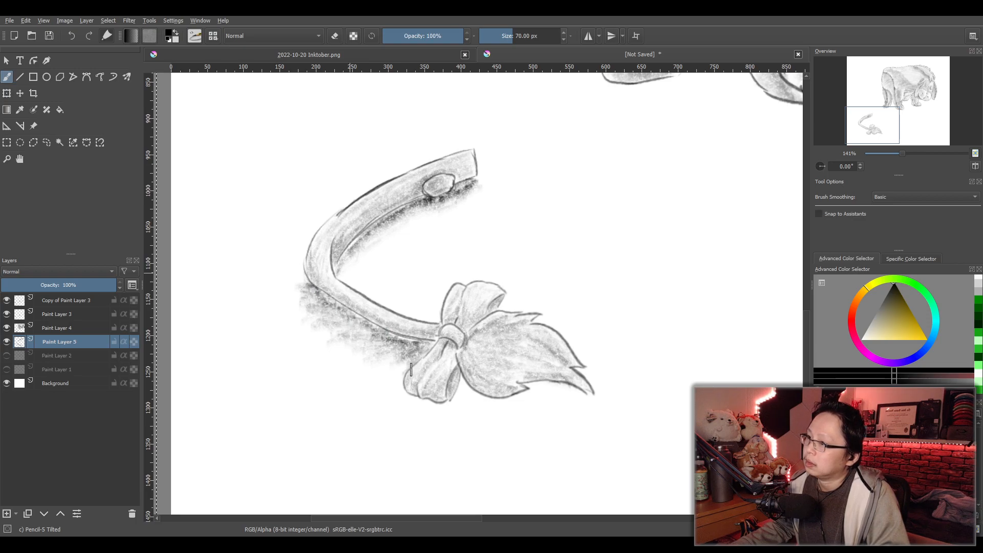
- Extend the cast shadow around the bow's lower loop and beneath the tuft, darkest along their lower edges
mouse_move(407, 362)
left_mouse_down()
mouse_move(402, 401)
mouse_move(421, 409)
mouse_move(447, 411)
mouse_move(465, 385)
mouse_move(449, 412)
mouse_move(402, 408)
mouse_move(451, 412)
mouse_move(438, 423)
mouse_move(405, 424)
left_mouse_up()
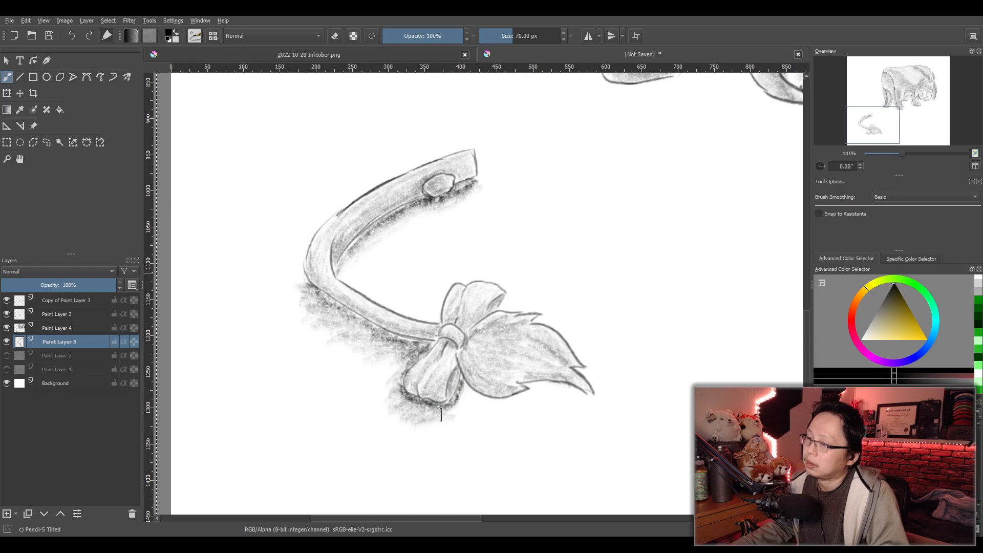
mouse_move(467, 411)
left_mouse_down()
mouse_move(524, 406)
mouse_move(535, 389)
mouse_move(567, 394)
mouse_move(467, 420)
mouse_move(591, 408)
left_mouse_up()
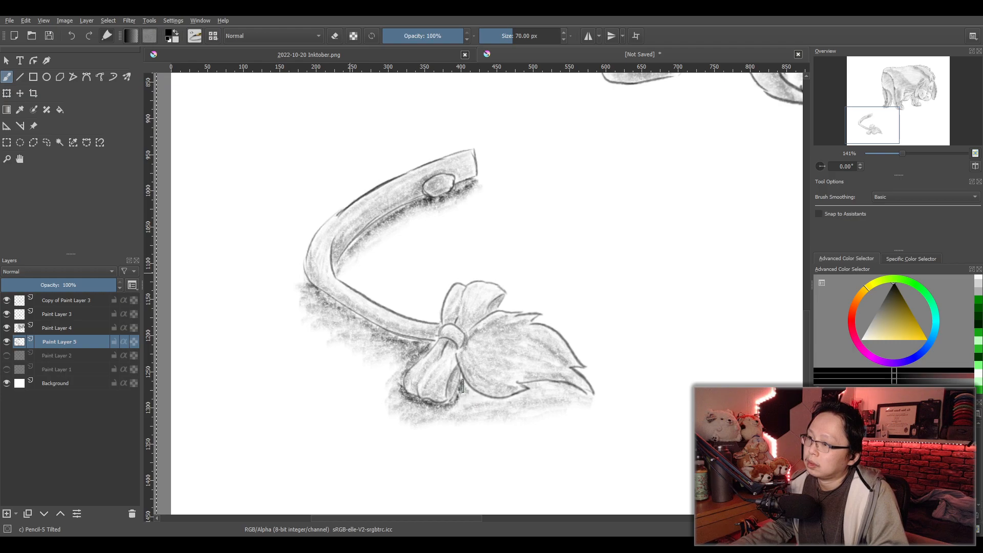
mouse_move(475, 400)
left_mouse_down()
mouse_move(544, 386)
mouse_move(581, 398)
mouse_move(483, 401)
mouse_move(507, 405)
left_mouse_up()
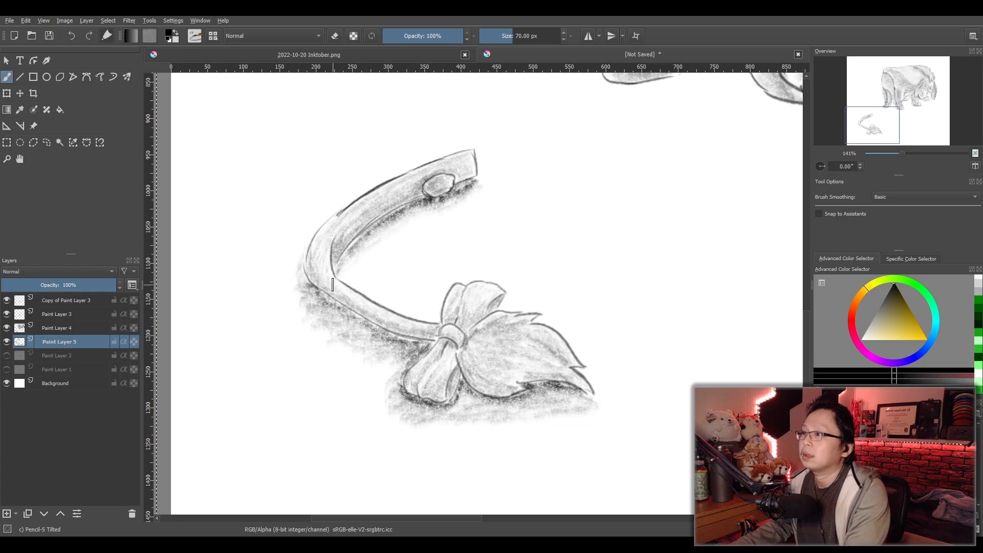
- Set the brush size to 200 px and lay a broad, light ground shadow beneath the animal with slanted pencil strokes
scroll(461, 297, "down", 3)
left_click_drag(579, 254, 576, 288)
scroll(576, 288, "up", 5)
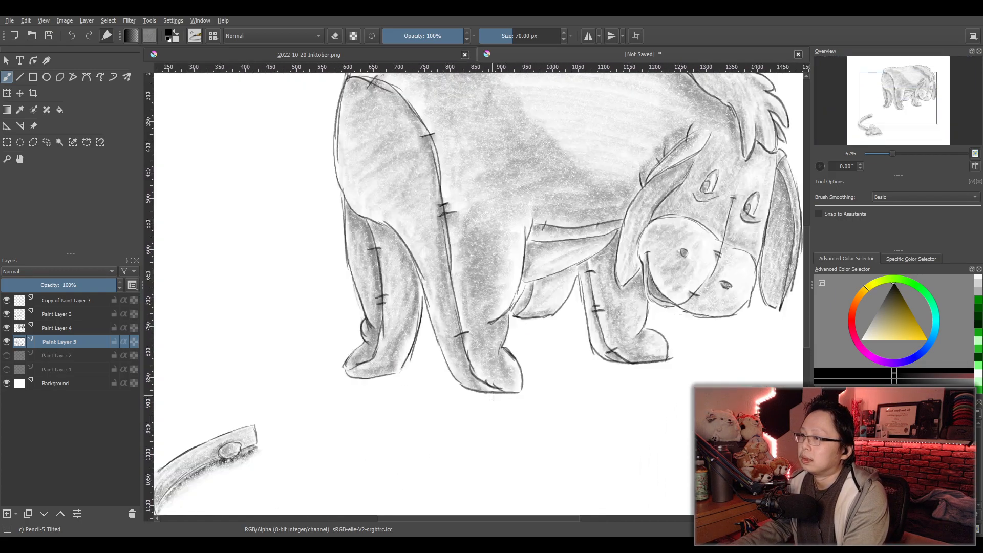
left_click_drag(502, 423, 454, 406)
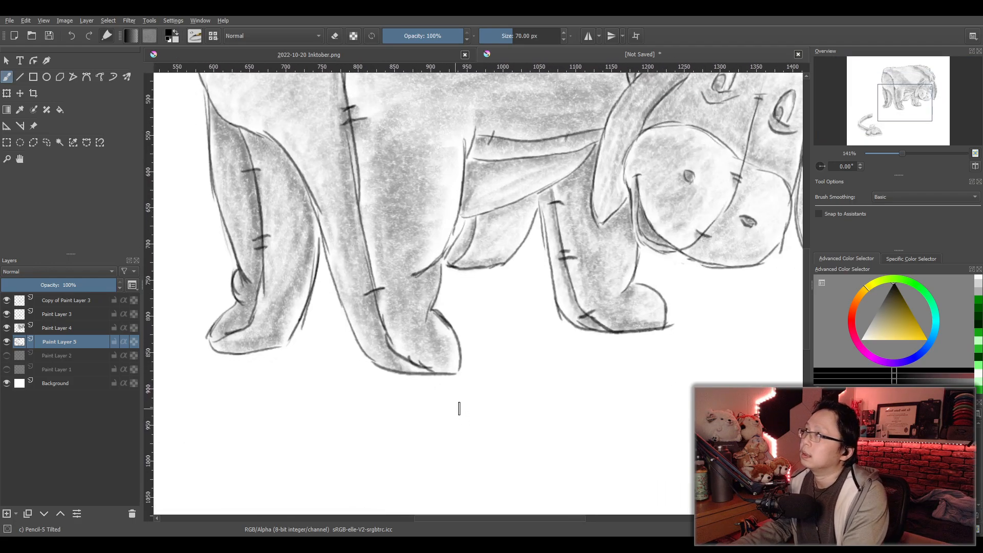
scroll(454, 409, "down", 4)
double_click(536, 37)
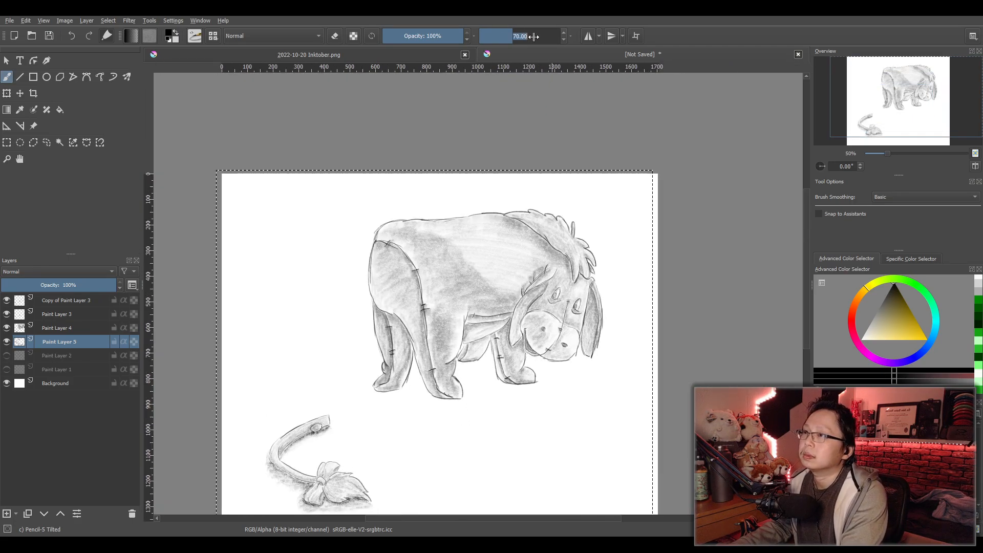
type("200")
key("Return")
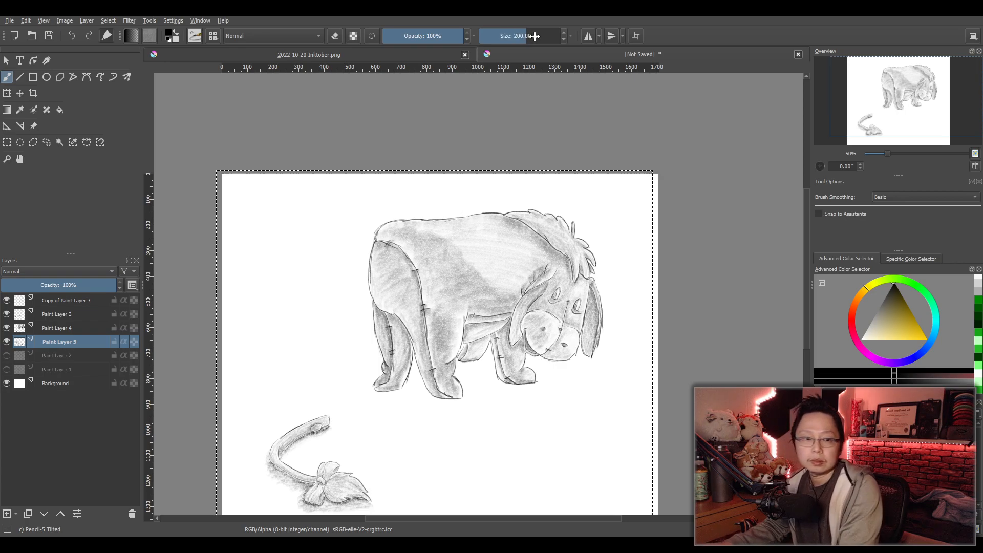
scroll(505, 363, "up", 2)
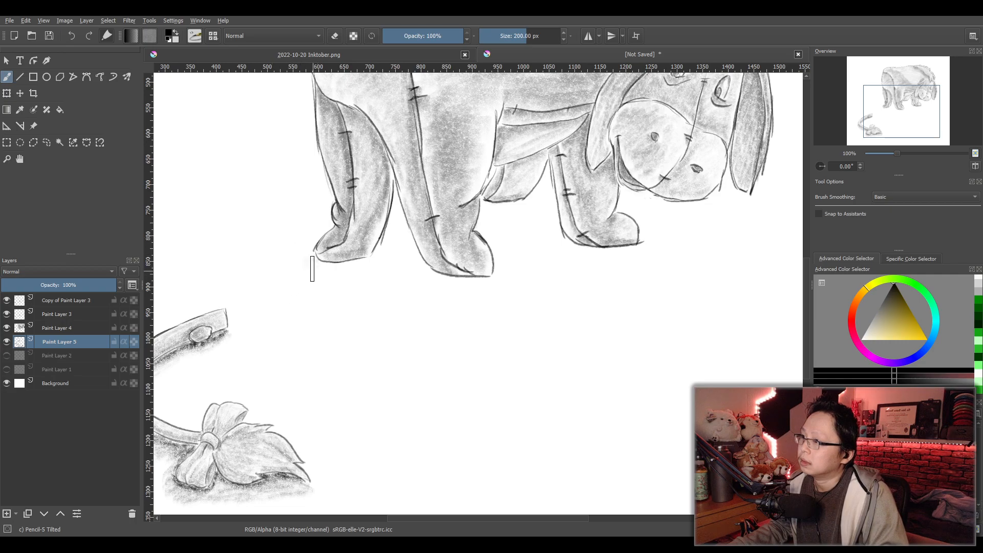
mouse_move(322, 280)
left_mouse_down()
mouse_move(381, 264)
mouse_move(387, 241)
mouse_move(362, 274)
mouse_move(416, 264)
mouse_move(396, 275)
mouse_move(457, 291)
mouse_move(497, 287)
mouse_move(501, 267)
mouse_move(510, 286)
mouse_move(494, 310)
mouse_move(459, 329)
mouse_move(563, 337)
mouse_move(519, 344)
mouse_move(475, 328)
mouse_move(441, 313)
mouse_move(456, 299)
mouse_move(417, 294)
mouse_move(389, 272)
mouse_move(299, 288)
mouse_move(336, 304)
mouse_move(317, 328)
left_mouse_up()
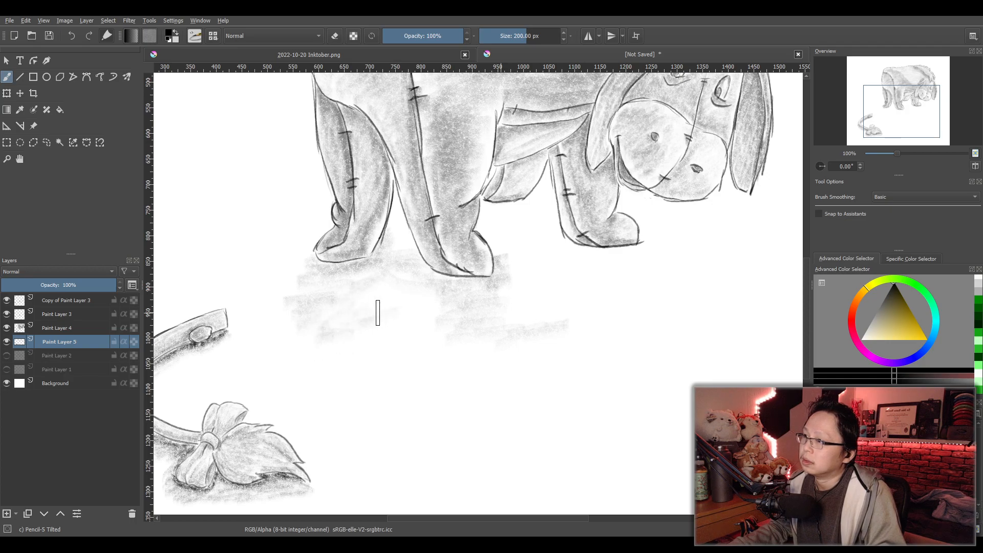
mouse_move(383, 344)
left_mouse_down()
mouse_move(338, 348)
mouse_move(356, 350)
mouse_move(318, 375)
mouse_move(325, 385)
mouse_move(370, 380)
mouse_move(466, 346)
mouse_move(446, 346)
mouse_move(416, 372)
mouse_move(501, 367)
mouse_move(493, 354)
mouse_move(514, 350)
mouse_move(491, 373)
mouse_move(556, 379)
mouse_move(565, 341)
mouse_move(603, 332)
mouse_move(590, 368)
mouse_move(563, 385)
mouse_move(640, 367)
mouse_move(593, 352)
mouse_move(643, 330)
mouse_move(581, 310)
mouse_move(613, 285)
mouse_move(572, 257)
mouse_move(599, 267)
mouse_move(576, 301)
mouse_move(583, 277)
mouse_move(626, 258)
mouse_move(641, 261)
mouse_move(593, 298)
mouse_move(643, 287)
mouse_move(613, 275)
mouse_move(619, 307)
mouse_move(621, 282)
mouse_move(633, 275)
mouse_move(652, 301)
mouse_move(682, 309)
mouse_move(671, 281)
mouse_move(705, 260)
mouse_move(734, 284)
mouse_move(686, 315)
mouse_move(695, 319)
mouse_move(656, 294)
mouse_move(673, 274)
mouse_move(684, 305)
mouse_move(653, 355)
mouse_move(699, 363)
mouse_move(718, 343)
mouse_move(709, 321)
mouse_move(742, 304)
mouse_move(752, 260)
mouse_move(737, 275)
mouse_move(748, 301)
mouse_move(718, 354)
mouse_move(731, 367)
mouse_move(718, 377)
mouse_move(734, 363)
mouse_move(701, 380)
mouse_move(734, 363)
mouse_move(726, 383)
mouse_move(680, 391)
left_mouse_up()
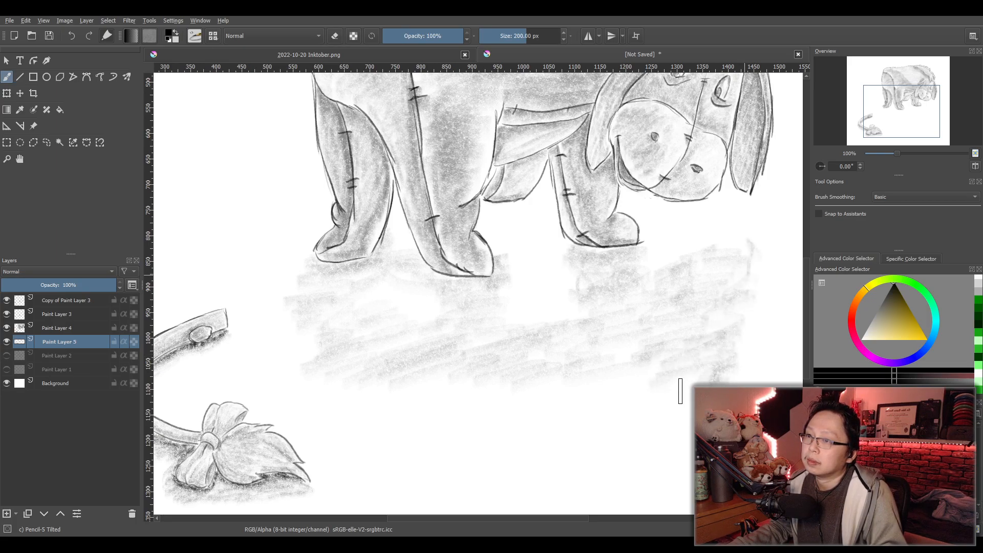
mouse_move(605, 397)
left_mouse_down()
mouse_move(646, 404)
mouse_move(622, 383)
mouse_move(391, 390)
mouse_move(319, 342)
mouse_move(306, 392)
mouse_move(381, 395)
mouse_move(400, 404)
mouse_move(395, 412)
mouse_move(554, 403)
mouse_move(503, 418)
mouse_move(440, 413)
mouse_move(481, 418)
mouse_move(665, 423)
mouse_move(690, 409)
left_mouse_up()
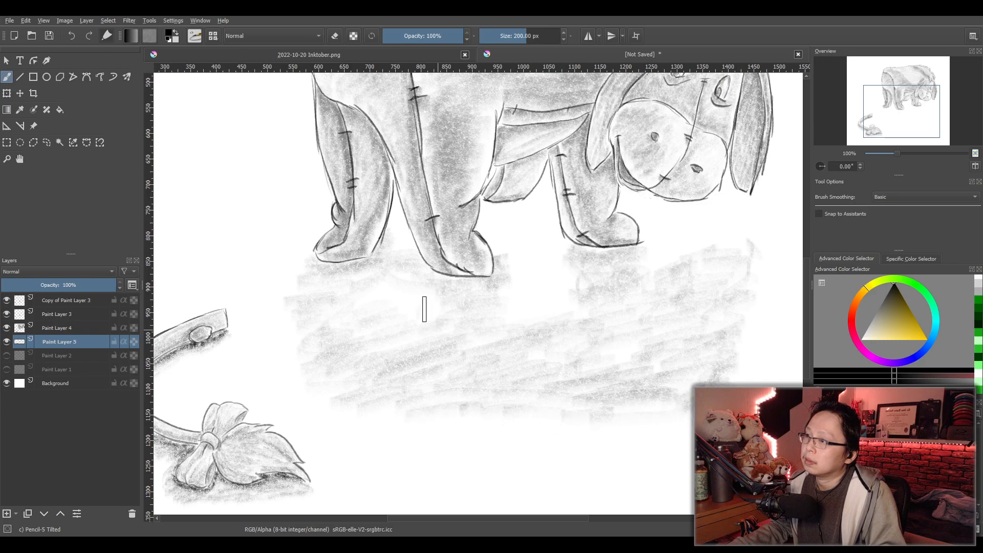
- Add dark contact shadows under the animal's feet and deepen the ground shadow, fading it out toward its lower edge
mouse_move(315, 272)
left_mouse_down()
mouse_move(387, 252)
mouse_move(365, 273)
mouse_move(318, 287)
mouse_move(496, 290)
left_mouse_up()
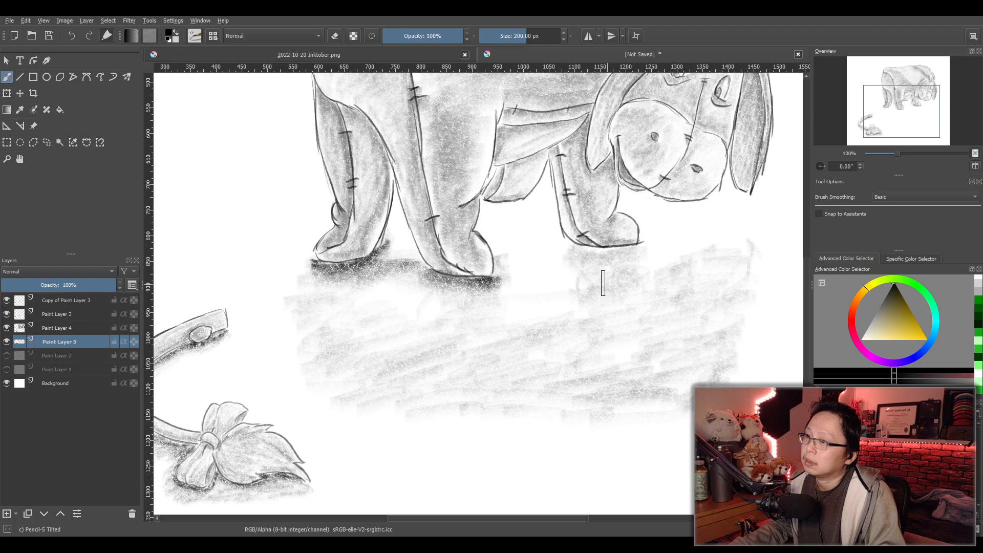
mouse_move(574, 259)
left_mouse_down()
mouse_move(627, 258)
mouse_move(597, 272)
left_mouse_up()
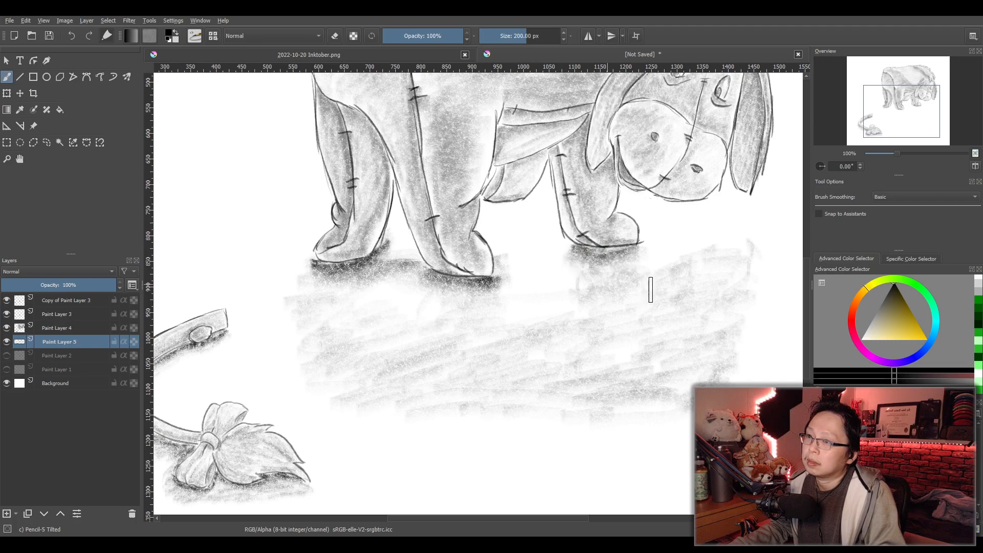
mouse_move(659, 281)
left_mouse_down()
mouse_move(740, 268)
mouse_move(641, 286)
mouse_move(626, 275)
mouse_move(595, 283)
mouse_move(729, 274)
mouse_move(667, 313)
mouse_move(725, 284)
left_mouse_up()
mouse_move(599, 284)
left_mouse_down()
mouse_move(455, 320)
mouse_move(412, 346)
mouse_move(415, 356)
mouse_move(405, 332)
mouse_move(311, 317)
mouse_move(371, 318)
mouse_move(351, 304)
mouse_move(289, 315)
mouse_move(313, 339)
mouse_move(592, 334)
mouse_move(694, 318)
mouse_move(598, 302)
mouse_move(617, 289)
mouse_move(610, 276)
mouse_move(585, 286)
mouse_move(643, 293)
mouse_move(619, 325)
mouse_move(636, 332)
mouse_move(629, 351)
left_mouse_up()
left_click_drag(522, 358, 713, 349)
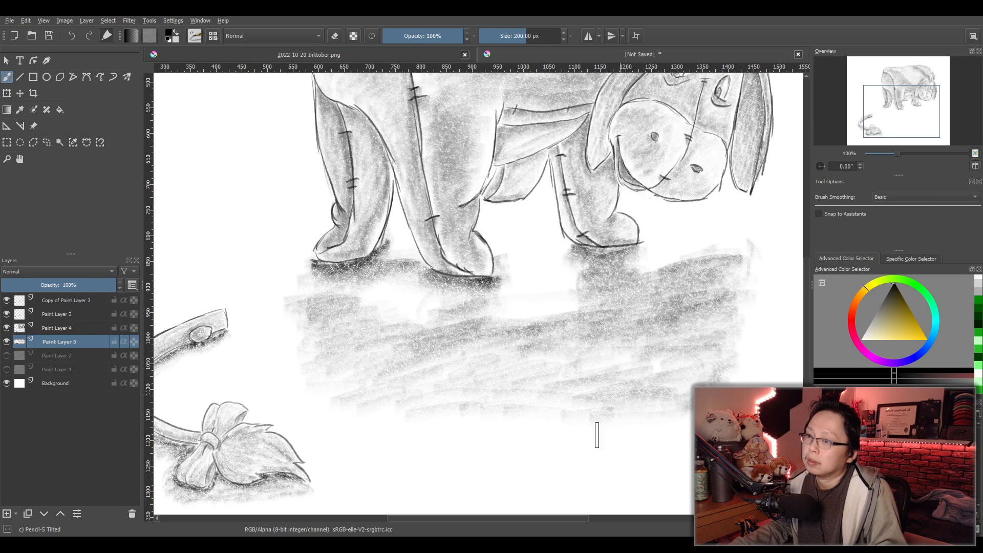
left_click_drag(628, 452, 501, 450)
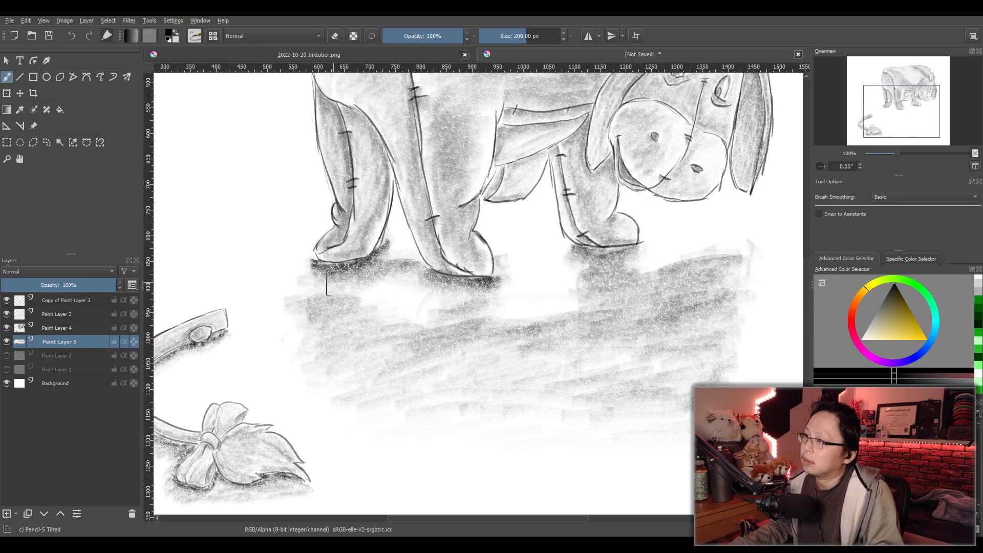
mouse_move(323, 280)
left_mouse_down()
mouse_move(367, 269)
mouse_move(319, 273)
mouse_move(358, 279)
mouse_move(318, 293)
mouse_move(360, 272)
mouse_move(448, 277)
mouse_move(432, 275)
mouse_move(441, 307)
left_mouse_up()
mouse_move(585, 284)
left_mouse_down()
mouse_move(614, 262)
mouse_move(594, 267)
mouse_move(610, 263)
left_mouse_up()
- Add another new paint layer and place it directly beneath Paint Layer 5
scroll(639, 323, "down", 3)
left_click_drag(639, 323, 587, 362)
scroll(617, 354, "up", 1)
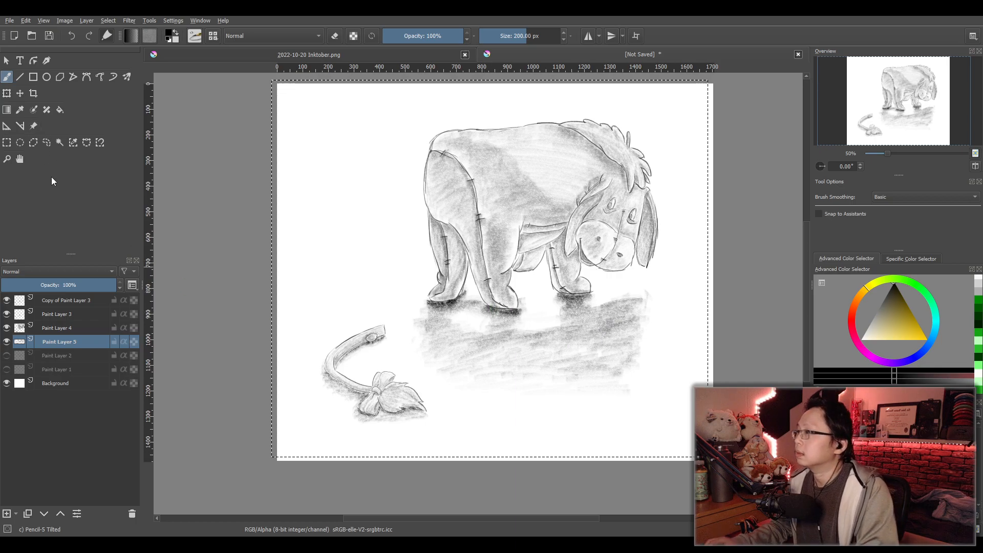
left_click(7, 516)
left_click_drag(59, 343, 64, 363)
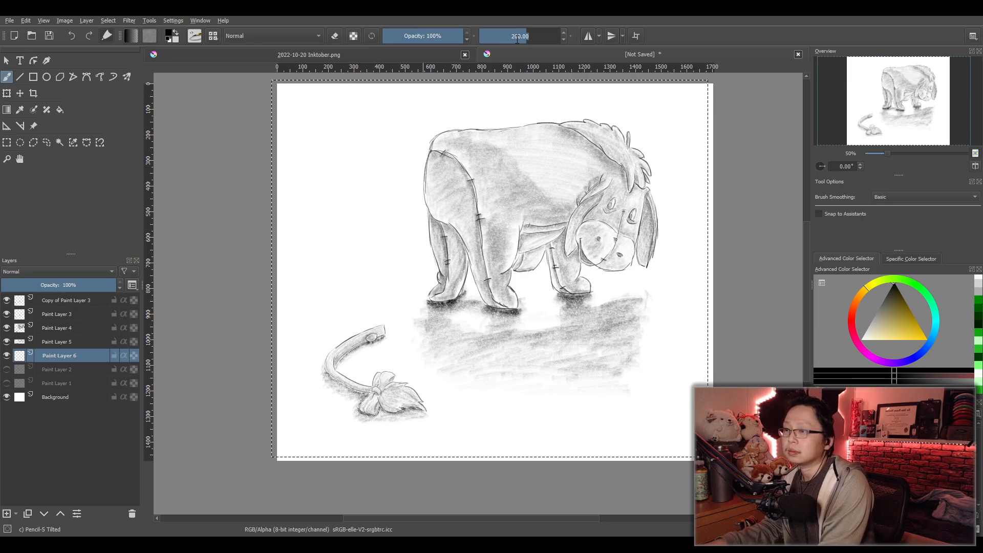
- Shade a contact shadow beneath the far foot between the legs on Paint Layer 5, darkest right under its sole
scroll(530, 307, "up", 3)
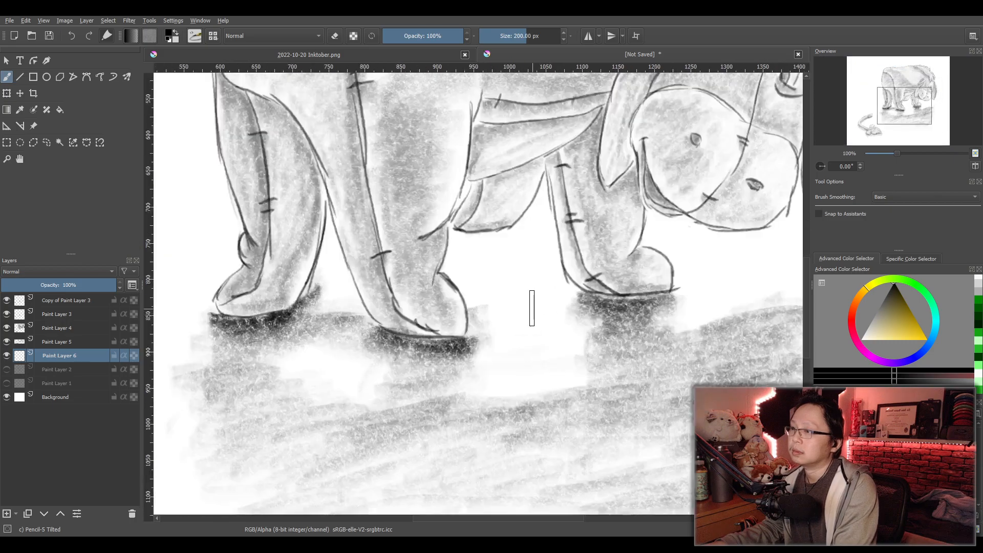
left_click(63, 327)
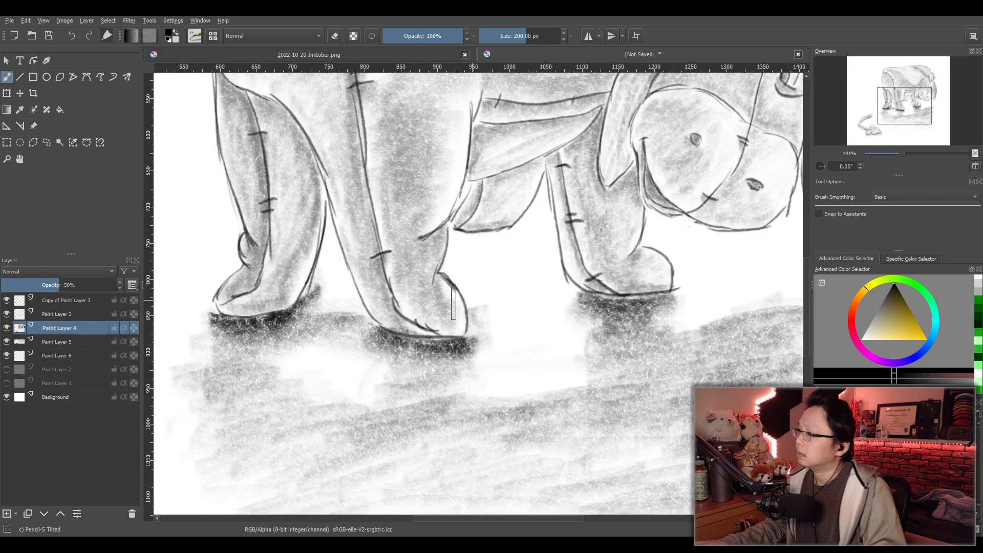
left_click(74, 343)
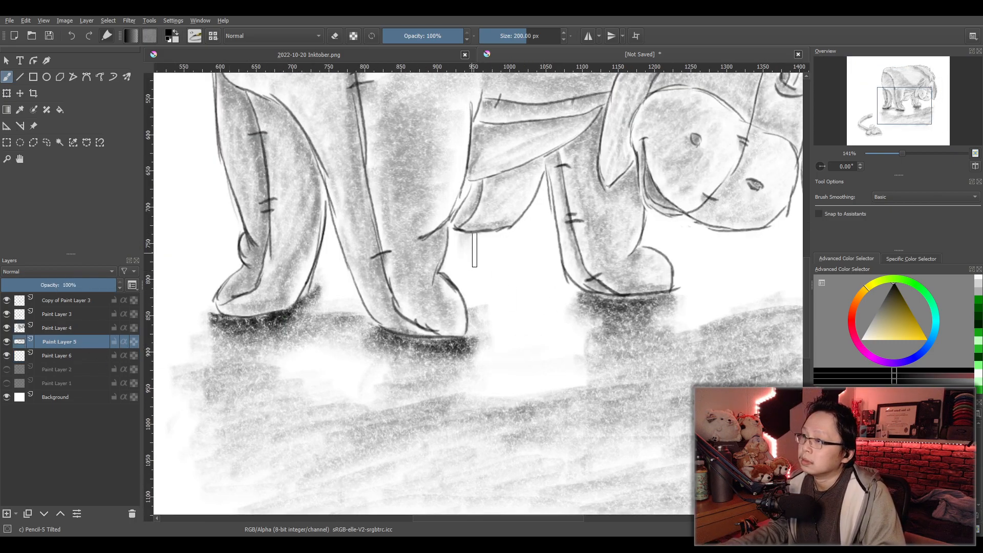
mouse_move(505, 249)
left_mouse_down()
mouse_move(472, 267)
mouse_move(520, 279)
mouse_move(518, 256)
left_mouse_up()
mouse_move(544, 219)
left_mouse_down()
mouse_move(546, 246)
mouse_move(505, 272)
mouse_move(454, 263)
mouse_move(525, 275)
mouse_move(479, 254)
mouse_move(497, 255)
left_mouse_up()
left_click(827, 433)
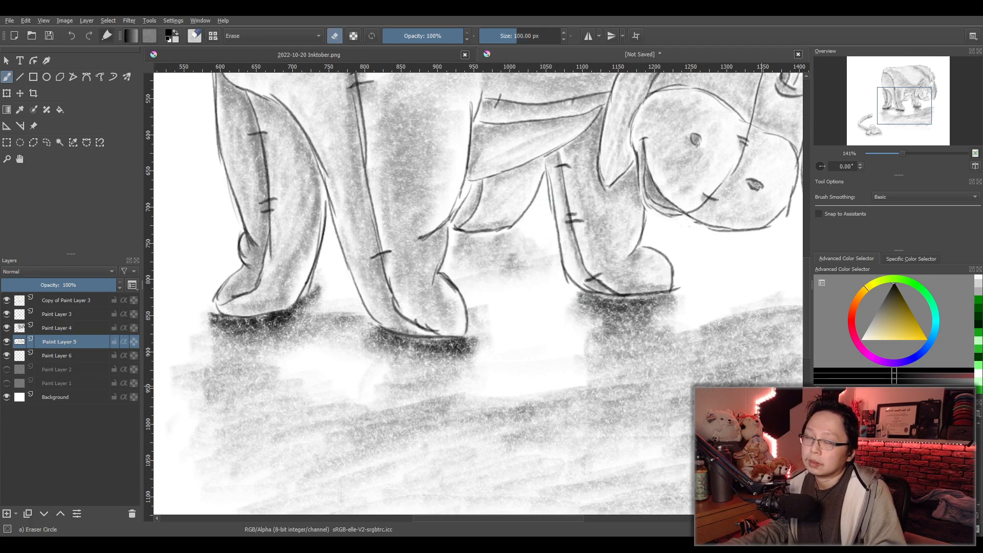
left_click(850, 436)
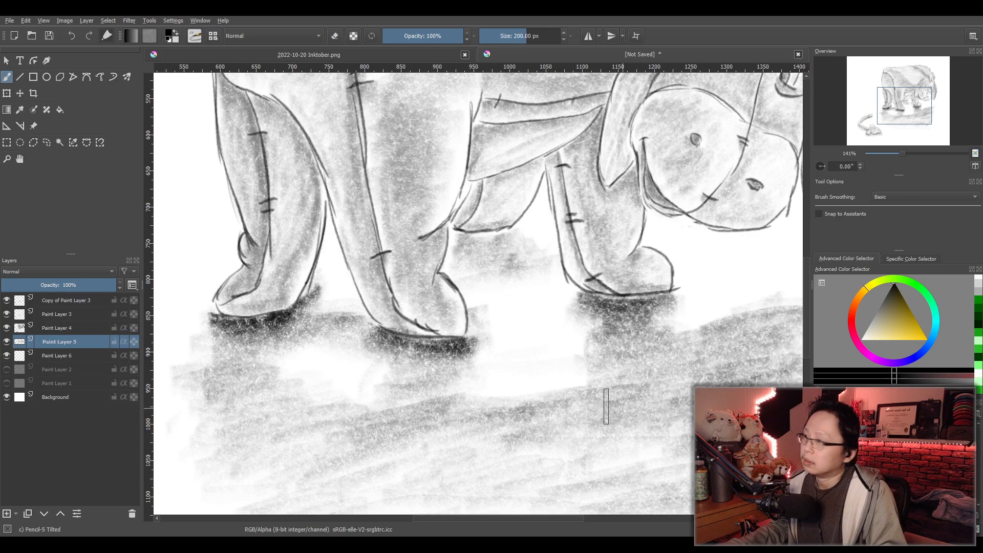
left_click_drag(455, 251, 506, 248)
mouse_move(465, 254)
left_mouse_down()
mouse_move(522, 263)
mouse_move(485, 310)
mouse_move(555, 296)
left_mouse_up()
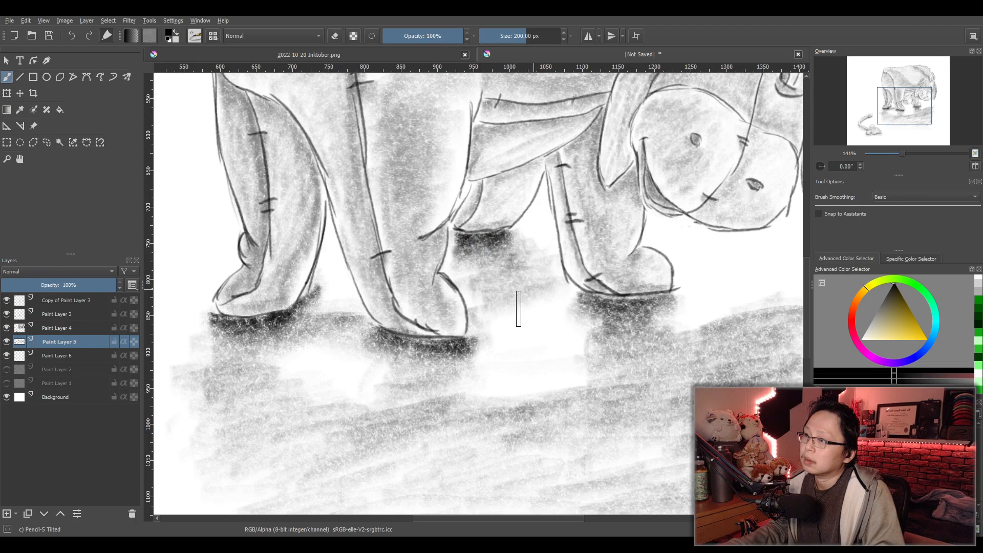
- Make Paint Layer 6 active with 50% layer opacity and set the brush size to 600 px
key("1")
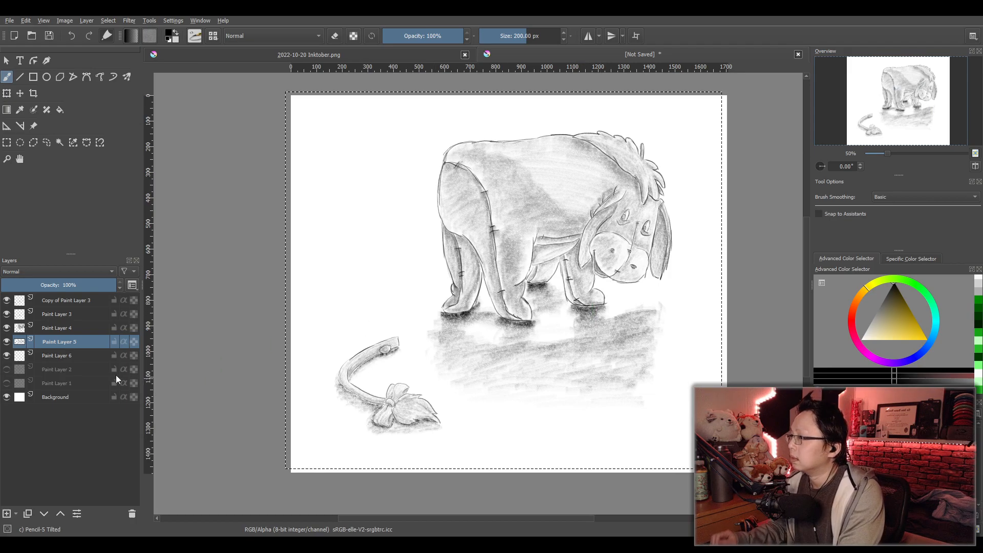
left_click(6, 515)
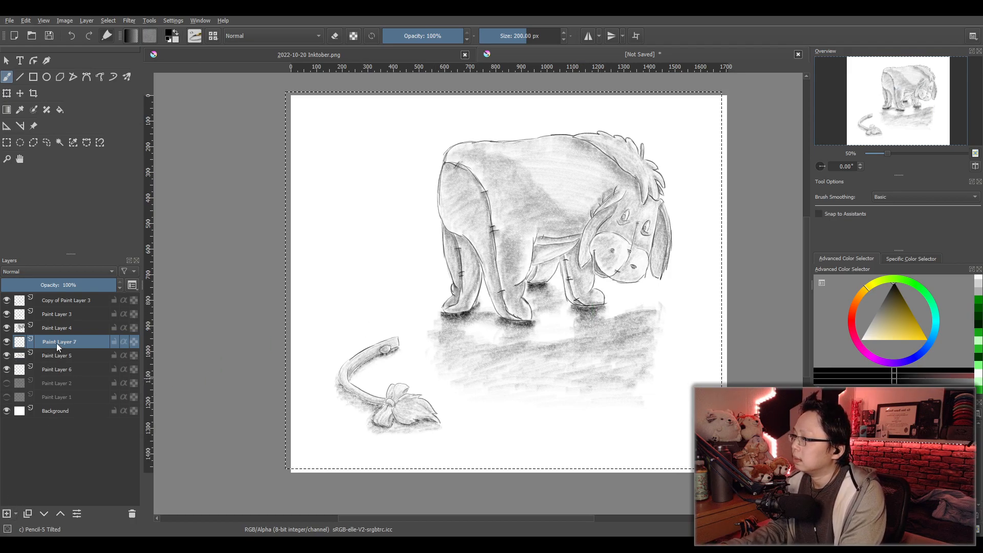
key("ctrl+z")
left_click(80, 354)
left_click_drag(544, 355, 569, 353)
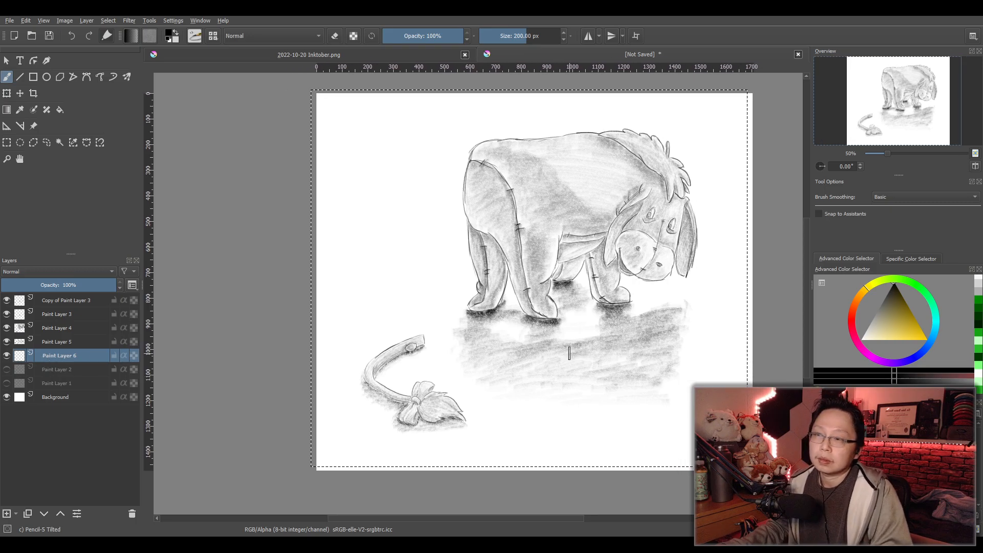
left_click(517, 31)
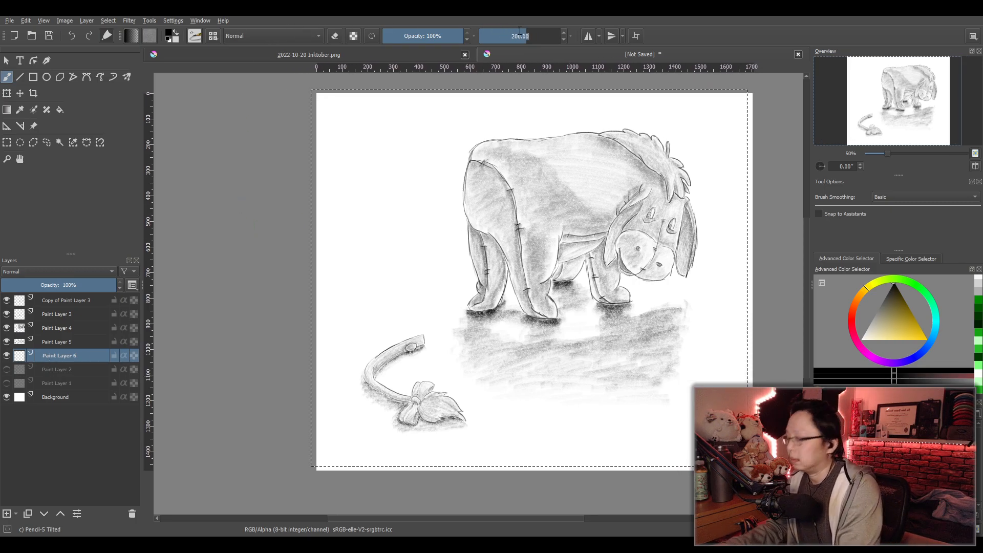
type("300")
key("Return")
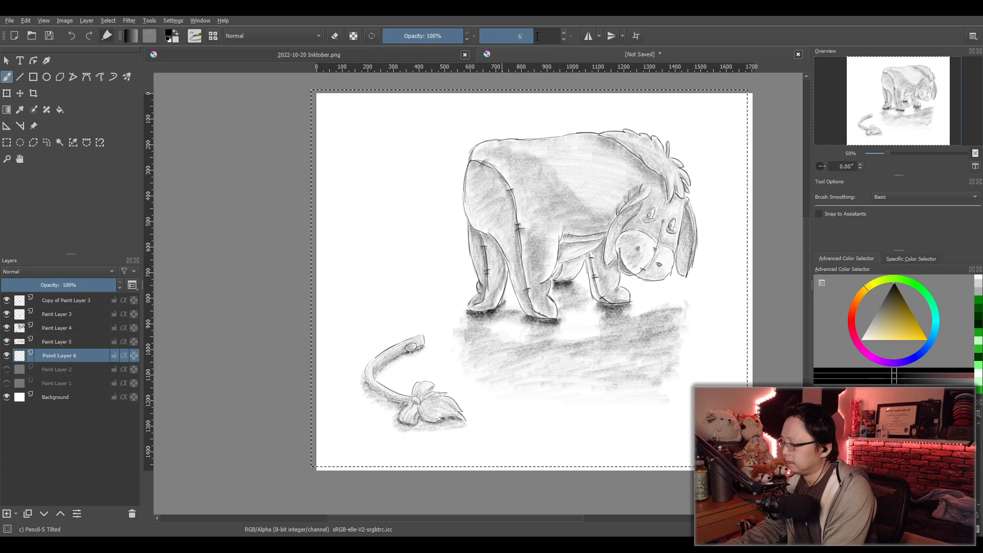
key("Return")
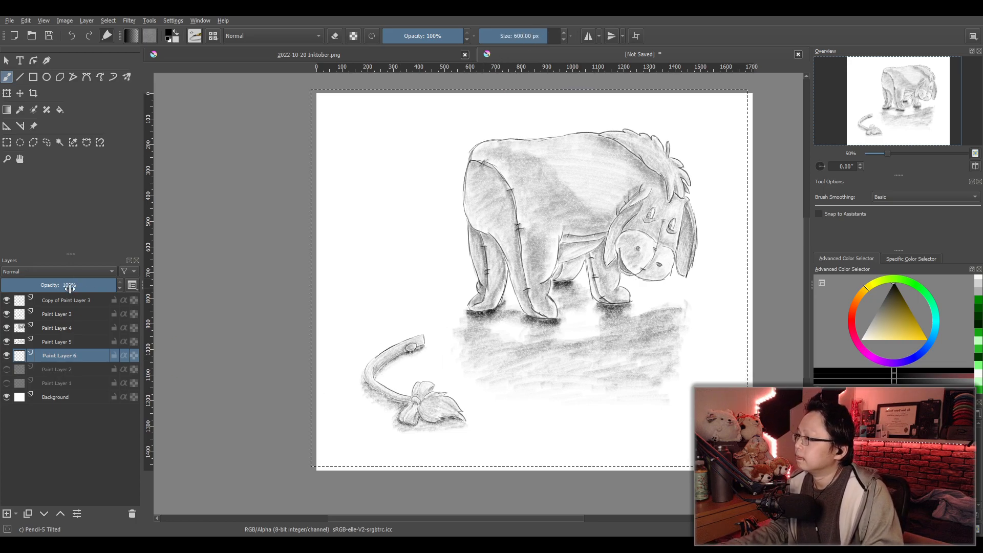
left_click_drag(63, 290, 57, 291)
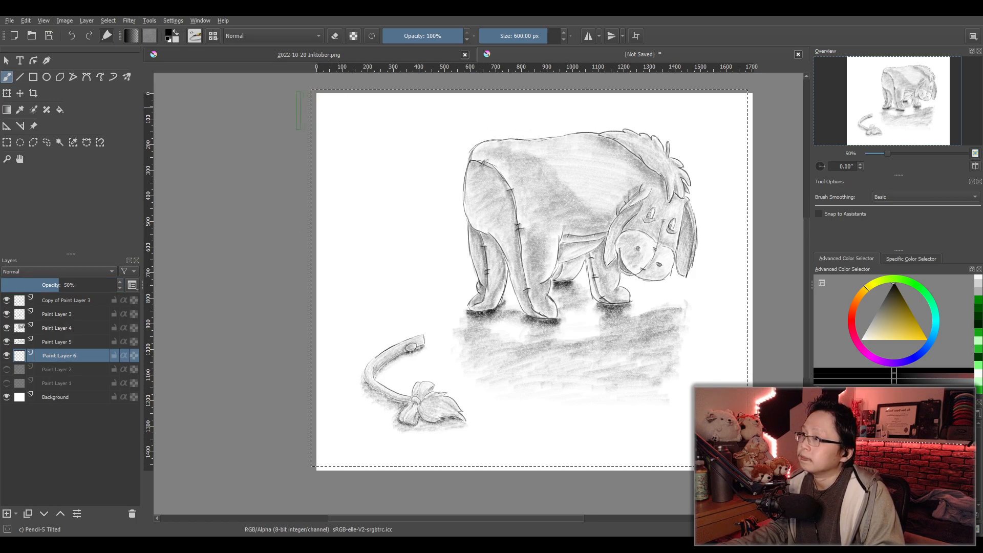
- Cover the background around the animal and tail with broad, light, slightly slanted pencil strokes
mouse_move(322, 163)
left_mouse_down()
mouse_move(507, 121)
mouse_move(683, 119)
left_mouse_up()
mouse_move(742, 124)
left_mouse_down()
mouse_move(551, 168)
mouse_move(571, 164)
mouse_move(517, 242)
mouse_move(399, 286)
mouse_move(324, 338)
mouse_move(366, 371)
mouse_move(468, 373)
mouse_move(496, 390)
left_mouse_up()
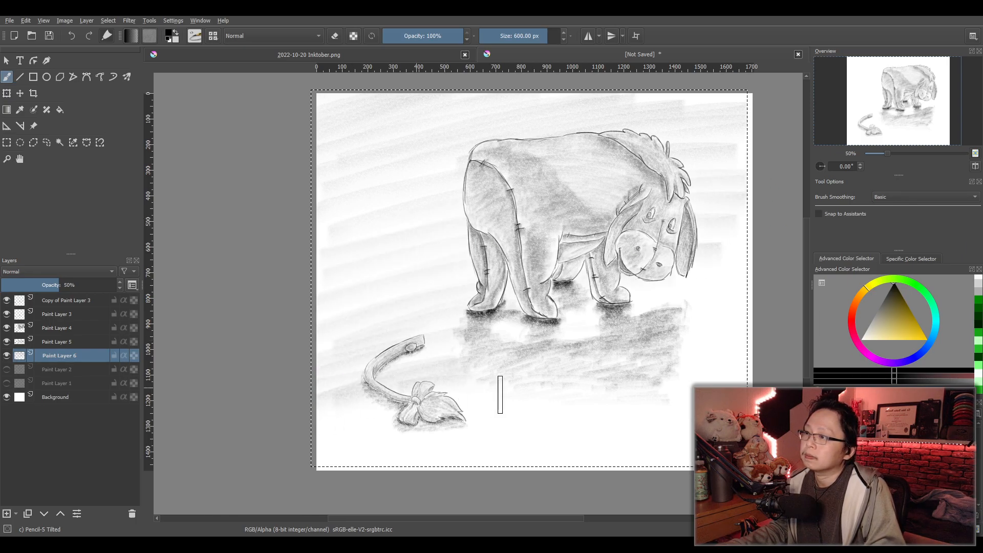
mouse_move(508, 438)
left_mouse_down()
mouse_move(538, 452)
mouse_move(676, 434)
left_mouse_up()
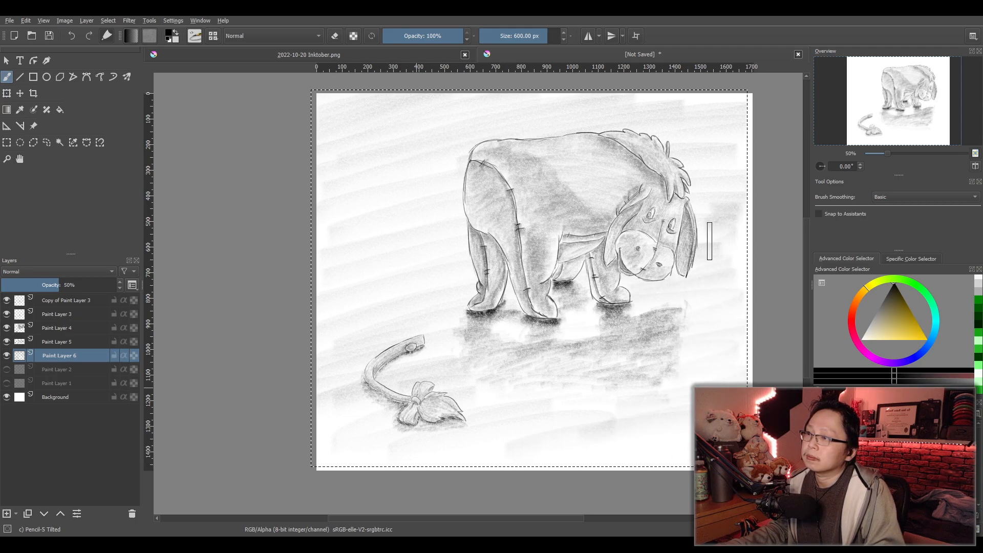
- Shade a darker horizontal horizon band behind the animal's legs and undo the extra strokes added to the background above it
mouse_move(447, 298)
left_mouse_down()
mouse_move(325, 311)
mouse_move(396, 309)
left_mouse_up()
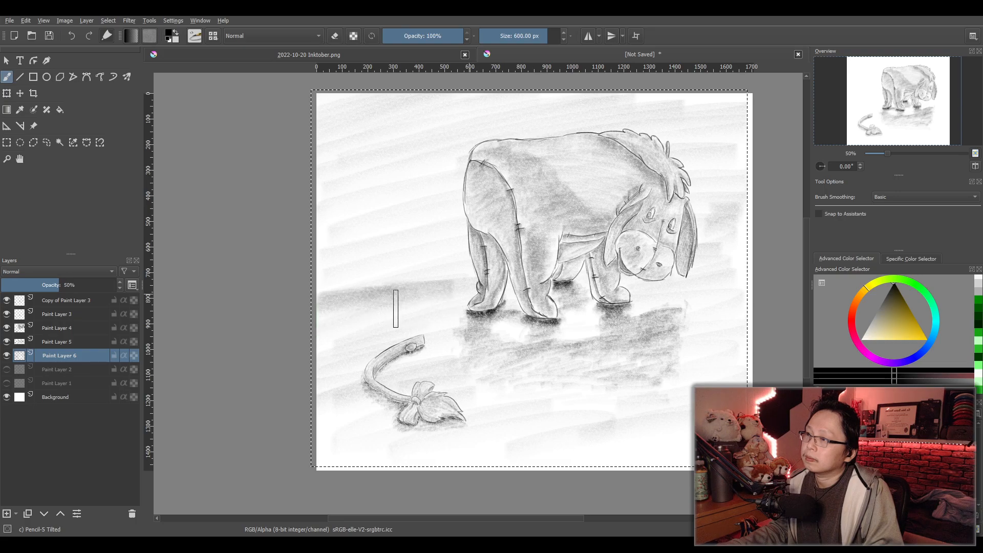
mouse_move(643, 296)
left_mouse_down()
mouse_move(743, 290)
mouse_move(637, 301)
mouse_move(730, 295)
mouse_move(690, 296)
left_mouse_up()
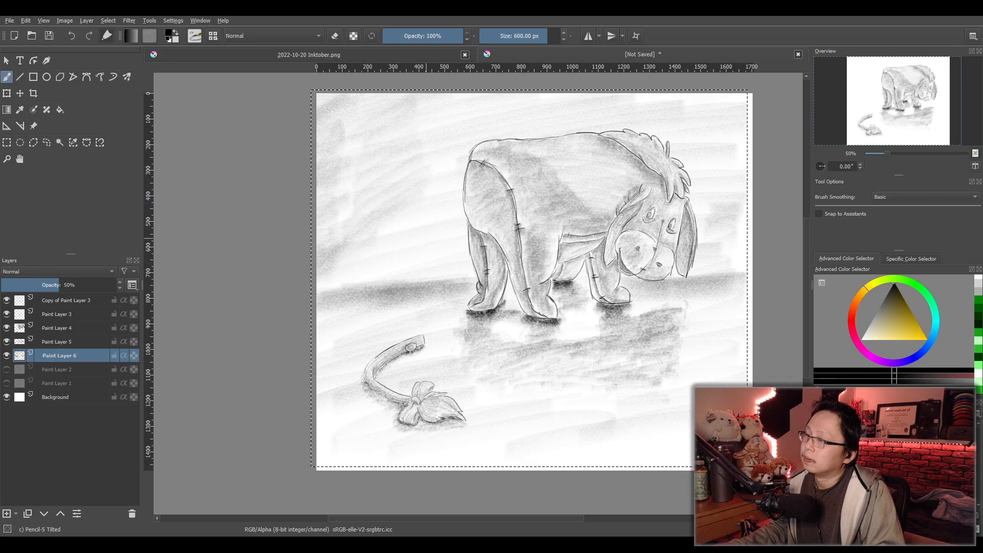
key("ctrl+z")
key("ctrl+z")
key("ctrl+z")
key("ctrl+z")
key("ctrl+z")
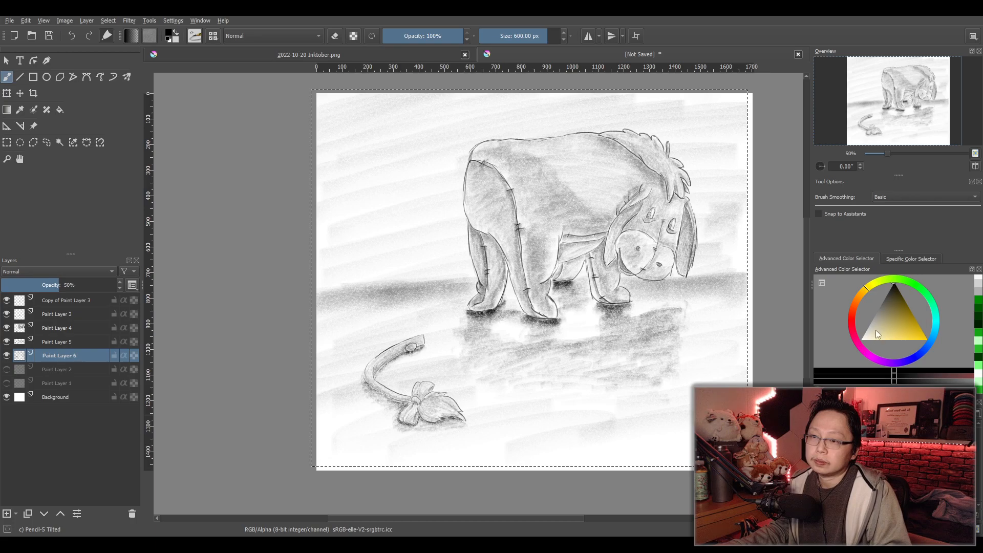
- Switch the pencil colour to white and try lightening the background above and behind the animal's head
left_click(861, 339)
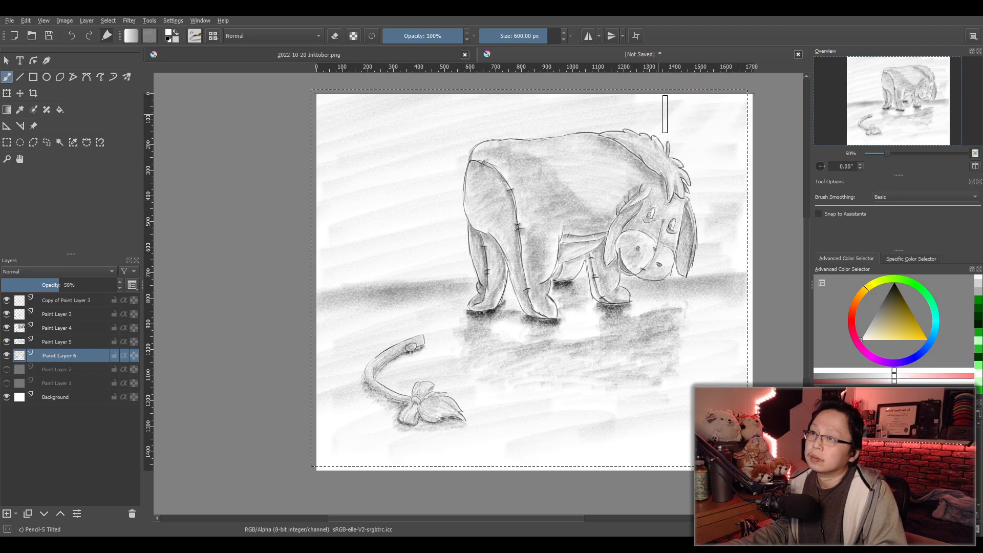
mouse_move(631, 92)
left_mouse_down()
mouse_move(610, 168)
mouse_move(600, 156)
mouse_move(652, 170)
left_mouse_up()
key("ctrl+z")
left_click_drag(710, 200, 635, 217)
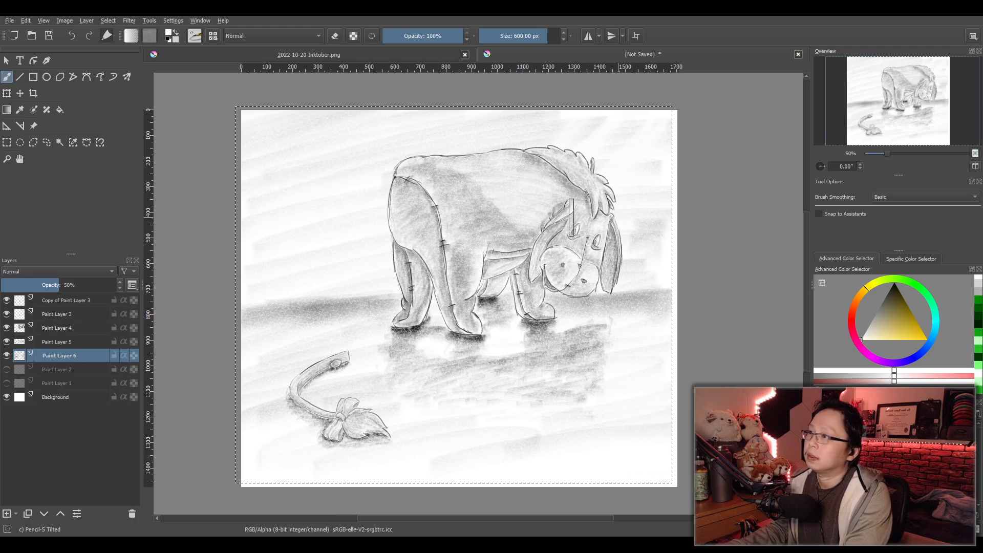
left_click(7, 143)
scroll(456, 345, "down", 2)
left_click_drag(718, 469, 718, 467)
scroll(684, 421, "up", 1)
left_click_drag(615, 160, 619, 351)
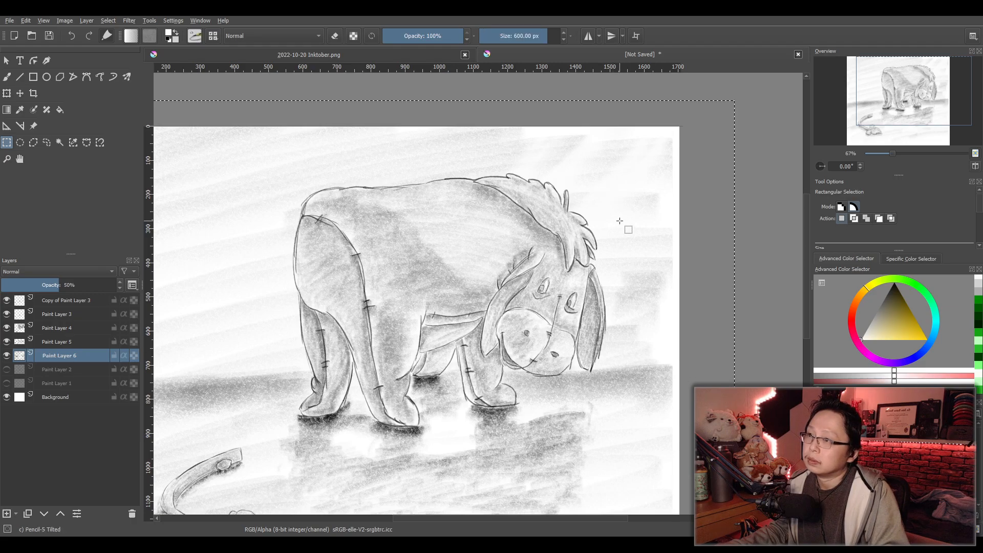
left_click(6, 77)
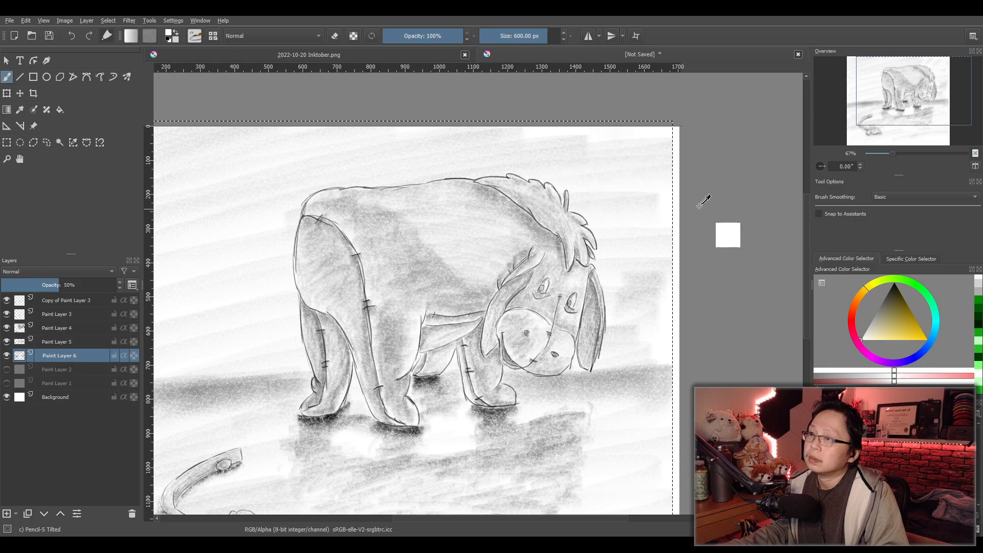
- Replace the selection with a rectangular one extending beyond all edges of the canvas, and return to the brush
scroll(704, 200, "down", 1)
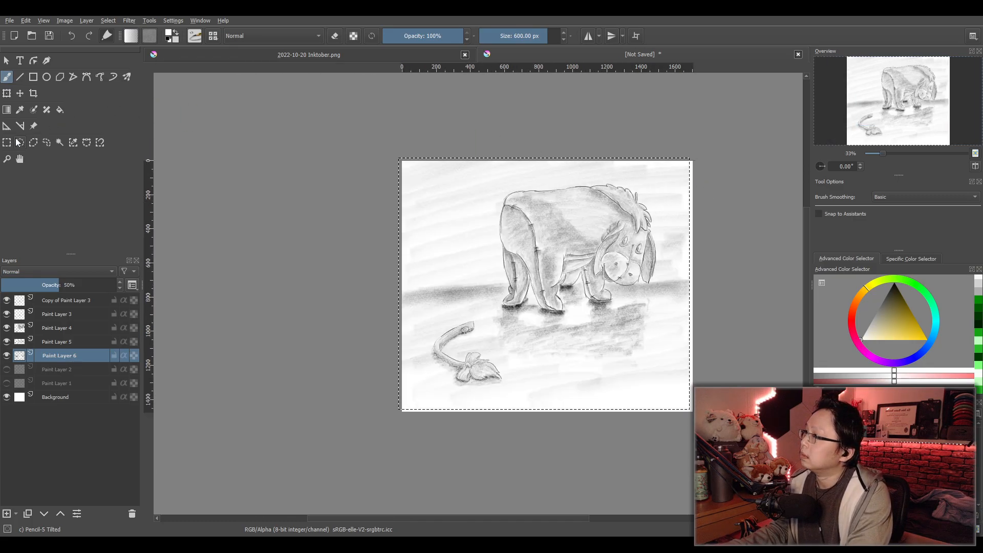
left_click(6, 142)
left_click_drag(390, 150, 738, 448)
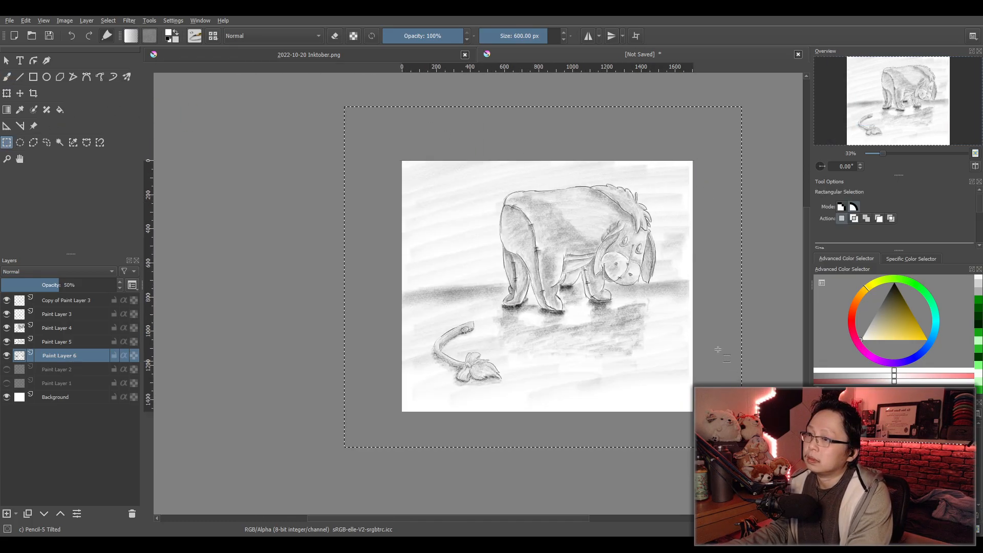
scroll(676, 374, "up", 2)
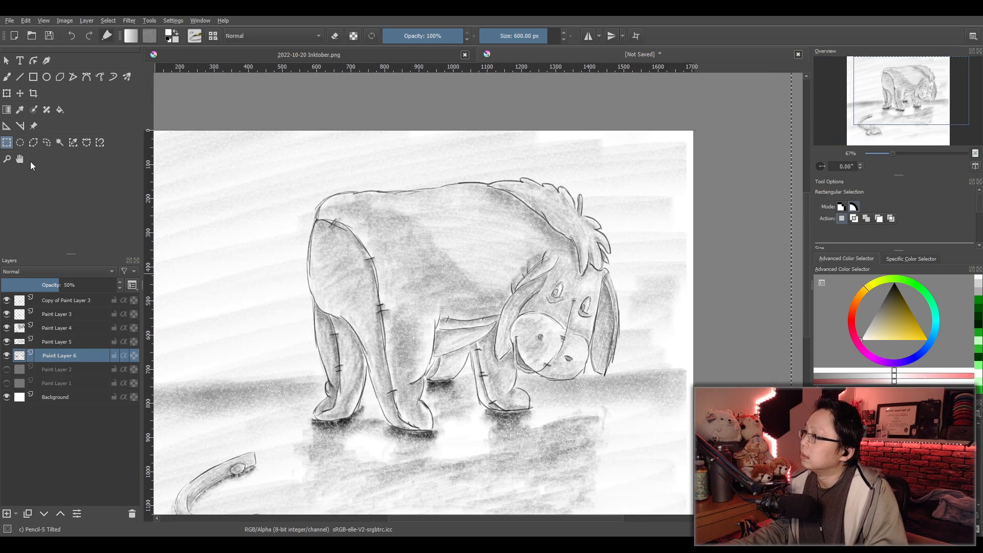
key("b")
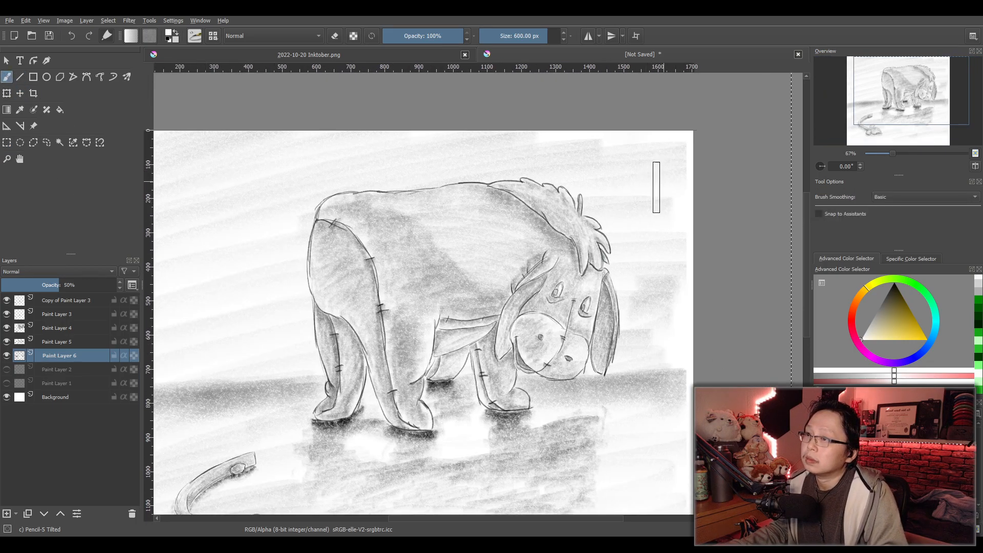
- Check which layer holds the background shading and move Paint Layer 6 to the top of the layer stack
left_click(64, 330)
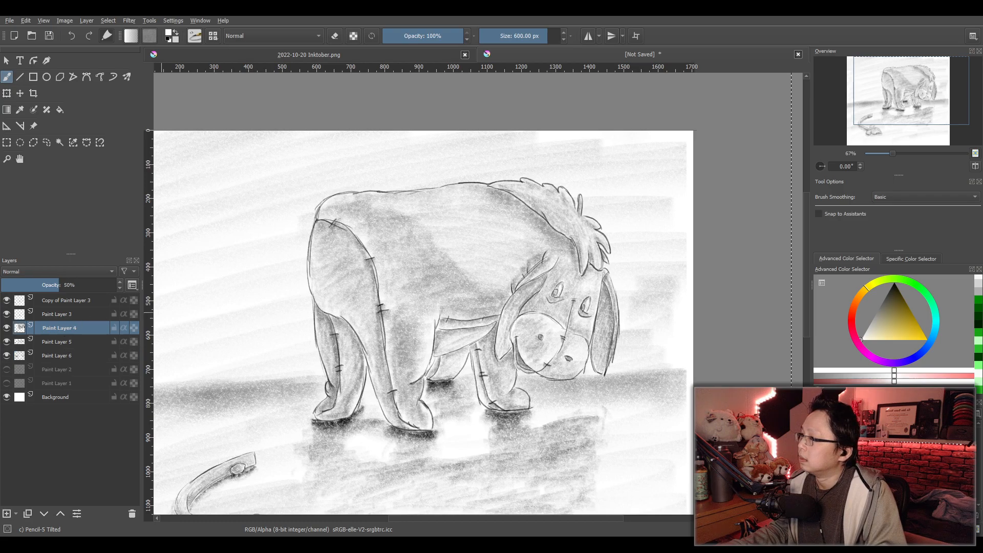
left_click(54, 315)
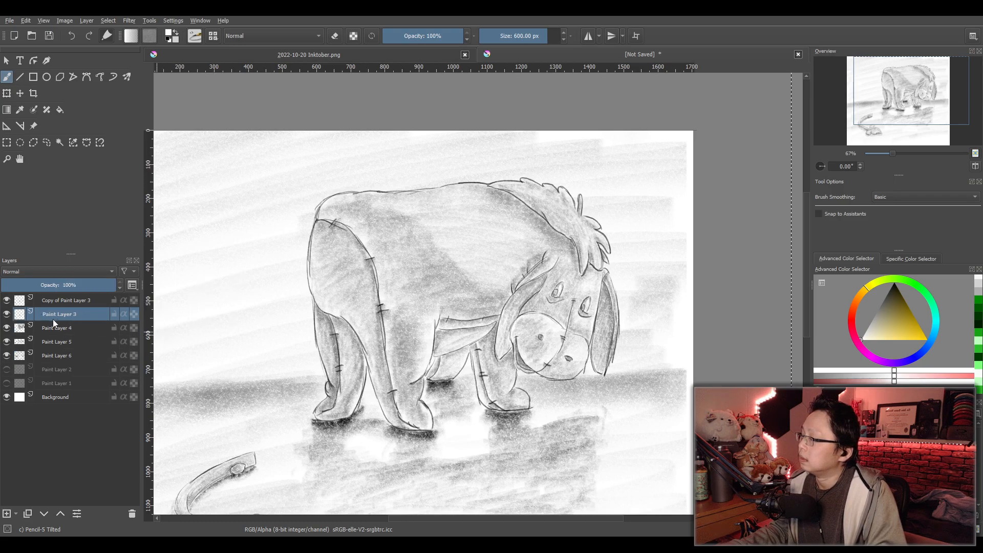
left_click(9, 347)
left_click(9, 347)
left_click(11, 360)
left_click(11, 361)
left_click_drag(53, 357, 58, 295)
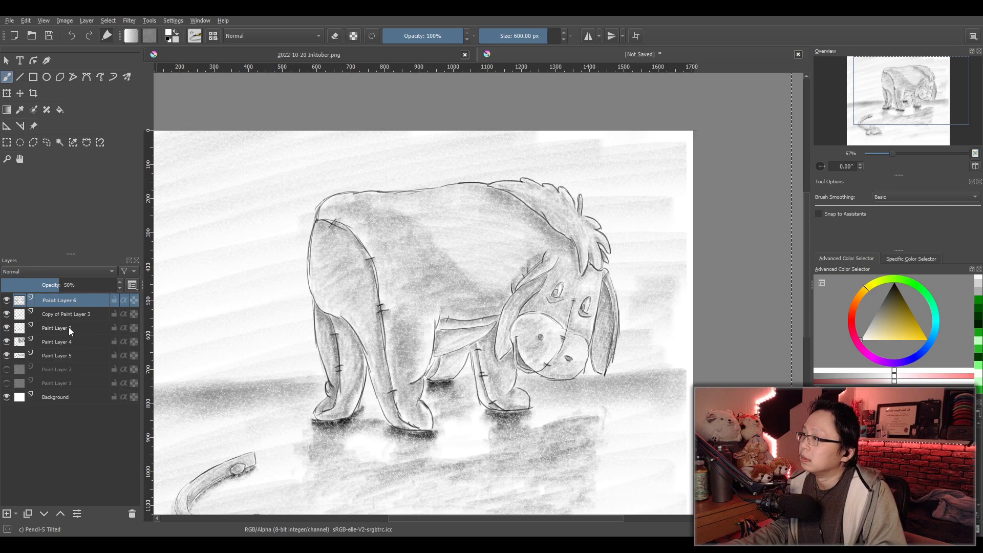
- Compare the drawing with Paint Layer 6 hidden and shown, and review the whole picture
left_click(7, 302)
left_click(7, 302)
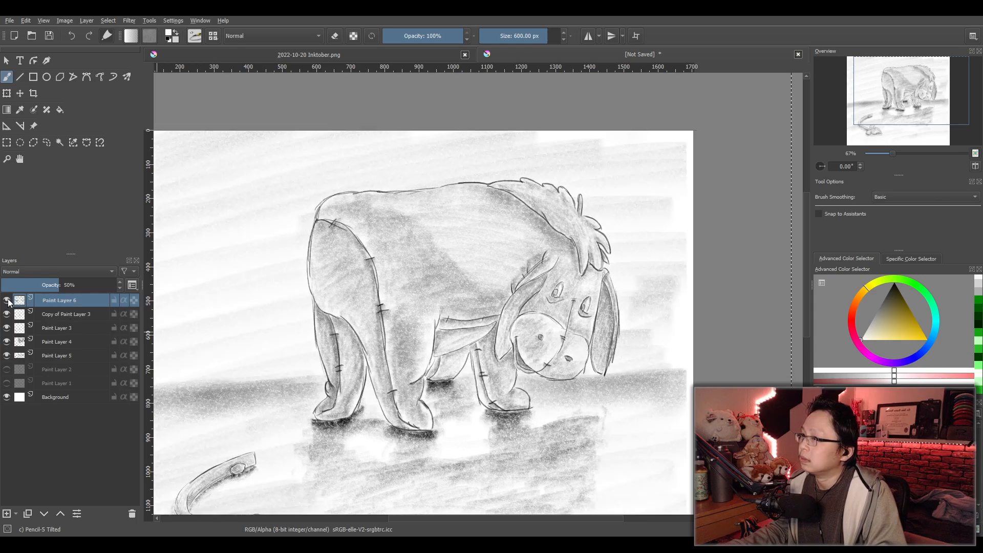
left_click(7, 303)
left_click(8, 304)
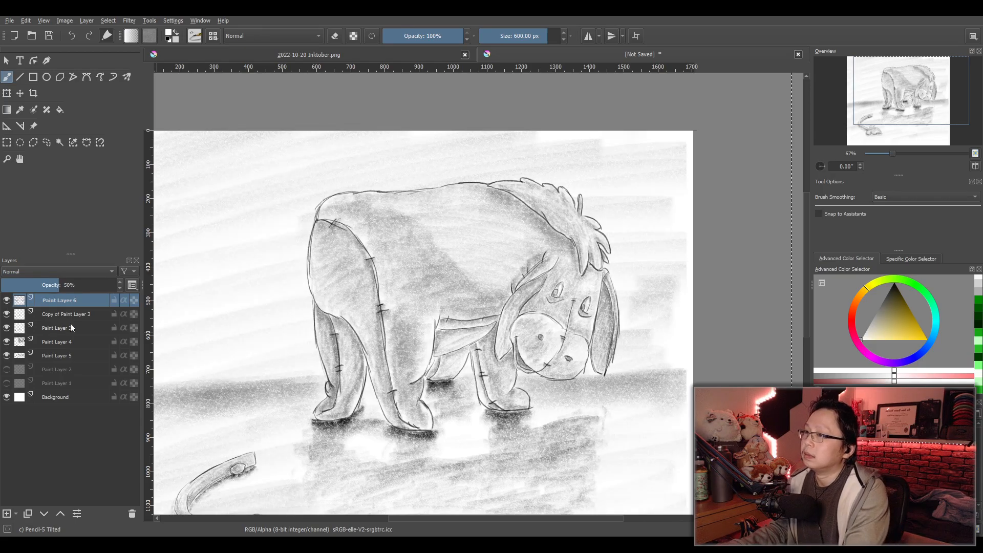
scroll(455, 322, "down", 3)
scroll(455, 321, "up", 2)
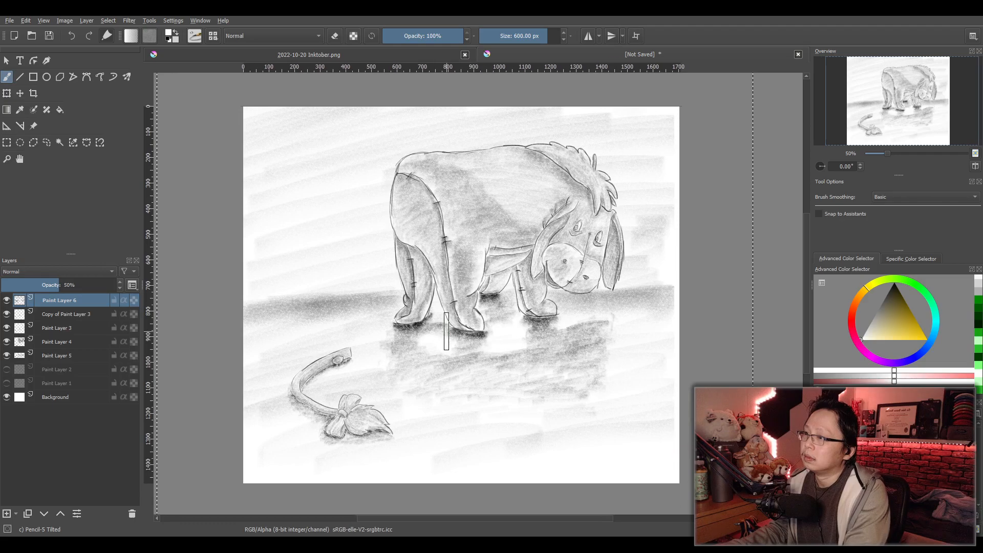
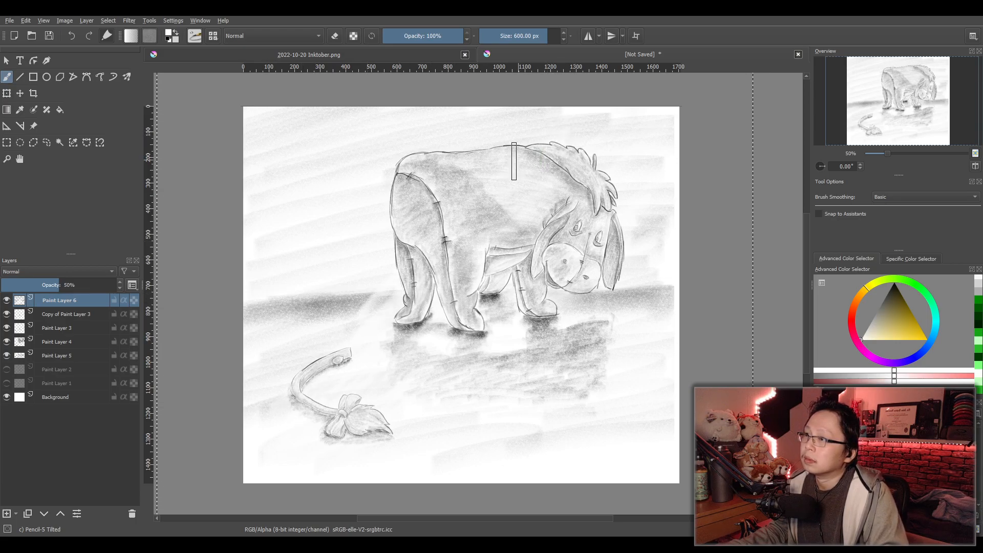
- Paint white pencil strokes diagonally from the horizon behind the hind legs down across the detached tail on Paint Layer 6
left_click_drag(367, 301, 307, 364)
left_click_drag(404, 263, 267, 419)
left_click_drag(364, 286, 288, 377)
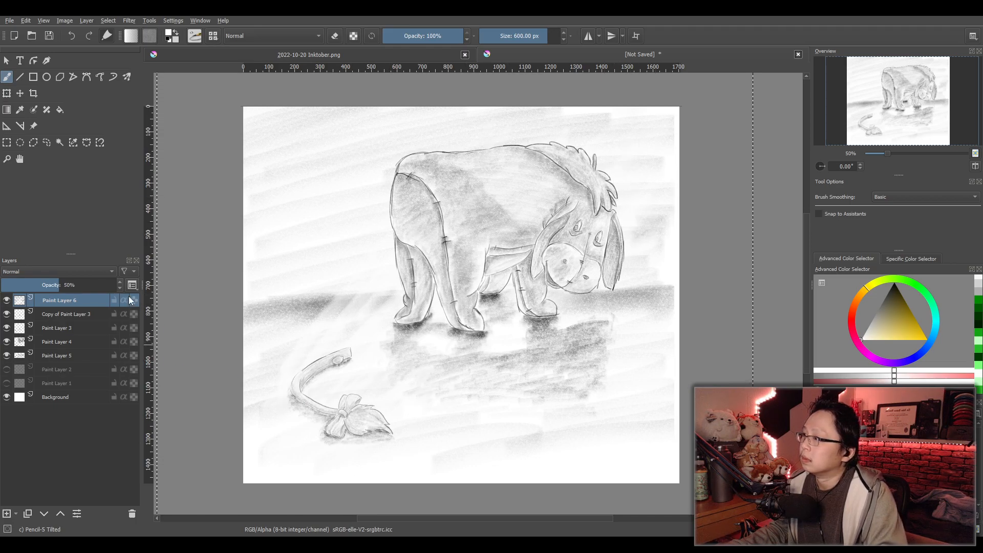
- Try Paint Layer 6 at 100% and 75% opacity, and return it to 50%
left_click(115, 285)
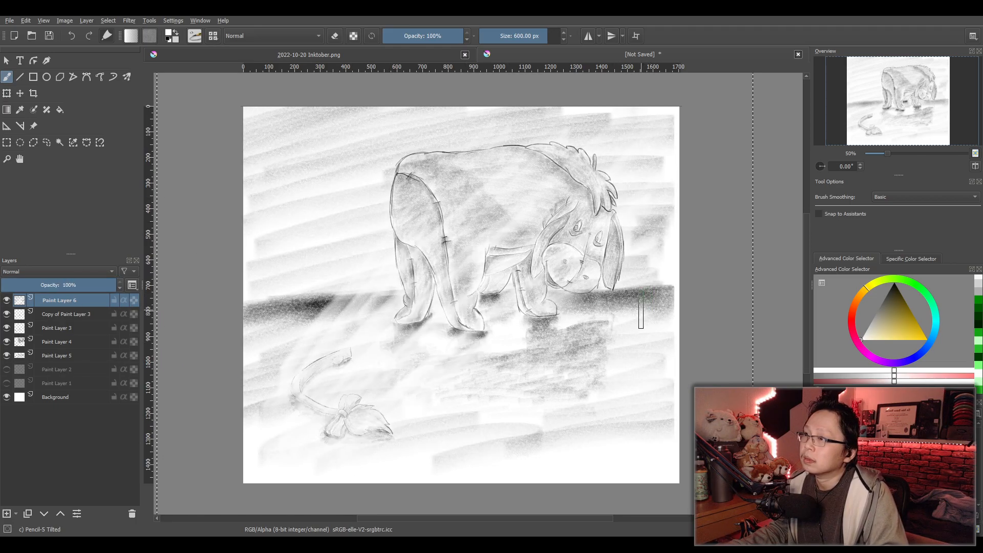
left_click(87, 288)
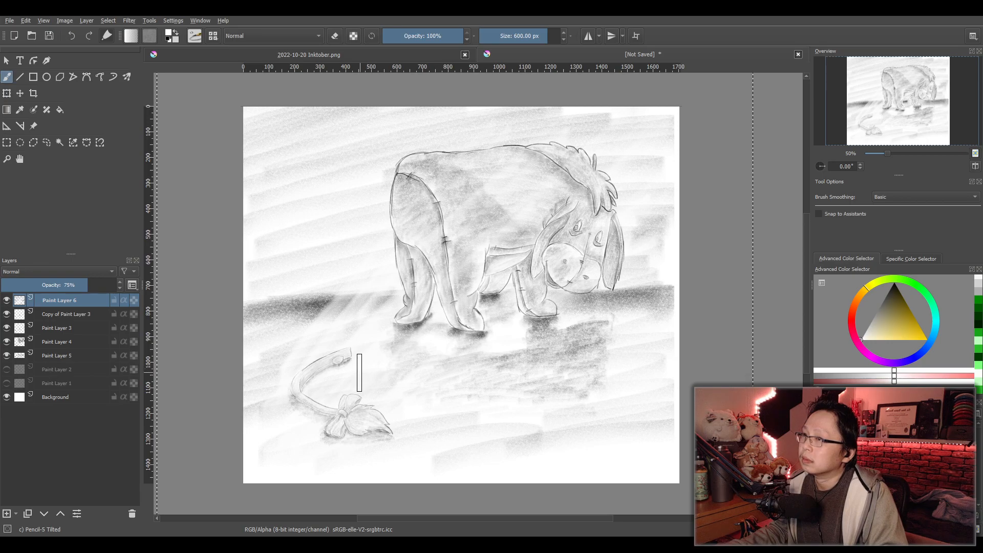
key("ctrl+z")
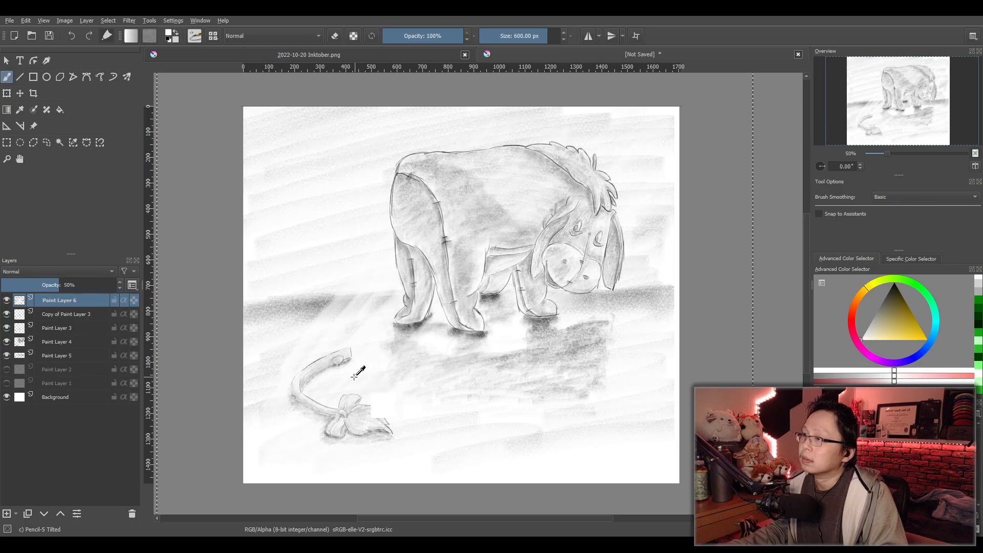
- Try Paint Layer 6 below Paint Layer 4, return it to the top of the stack, and undo the latest changes
left_click_drag(61, 305, 72, 345)
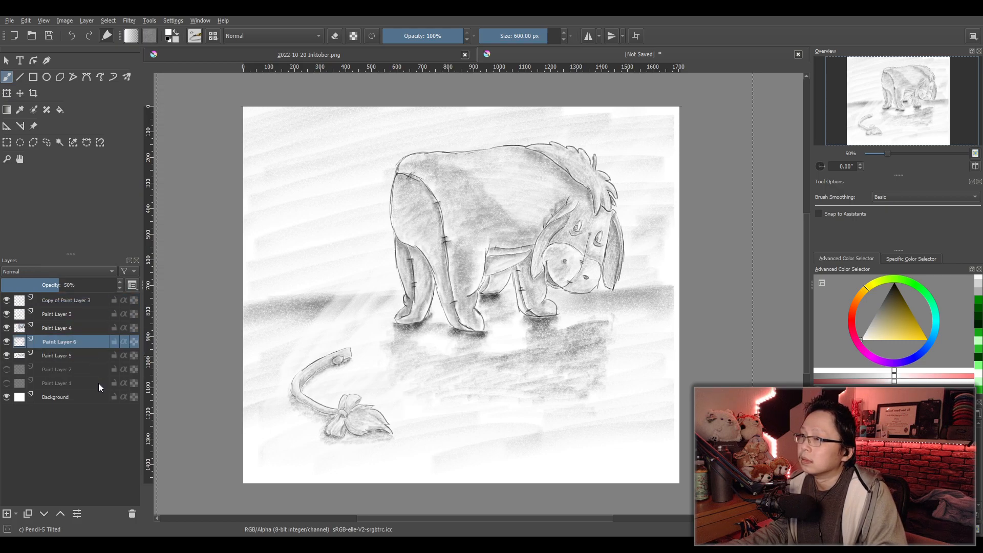
left_click_drag(69, 342, 79, 297)
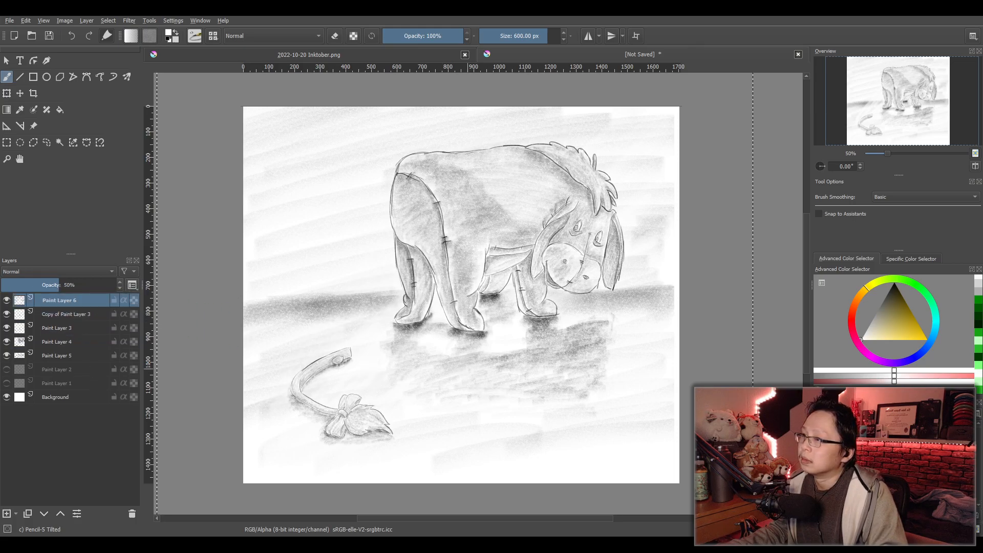
key("ctrl+z")
key("ctrl+z")
key("ctrl+z")
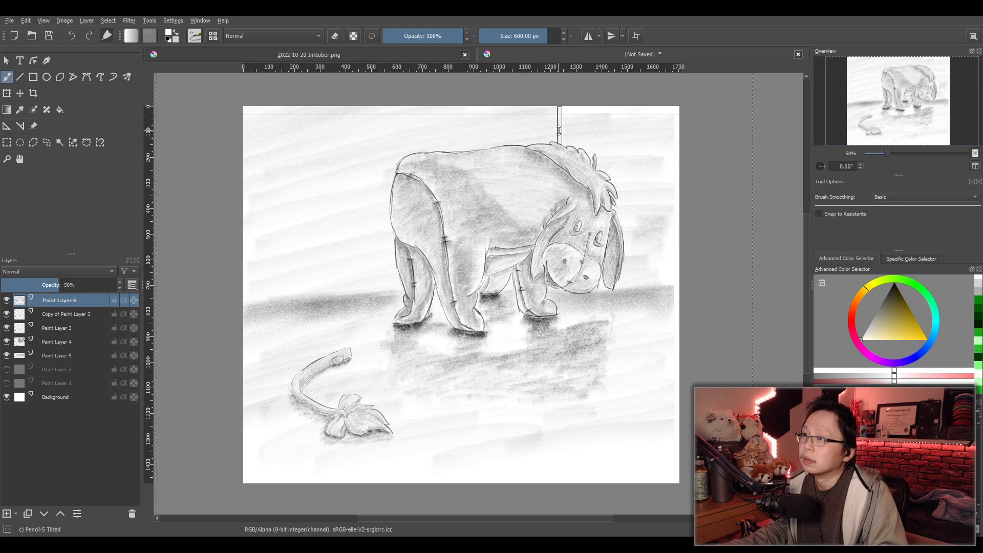
- Paint broad white diagonal light streaks from above the animal's mane across its body to the detached tail
left_click_drag(560, 134, 345, 391)
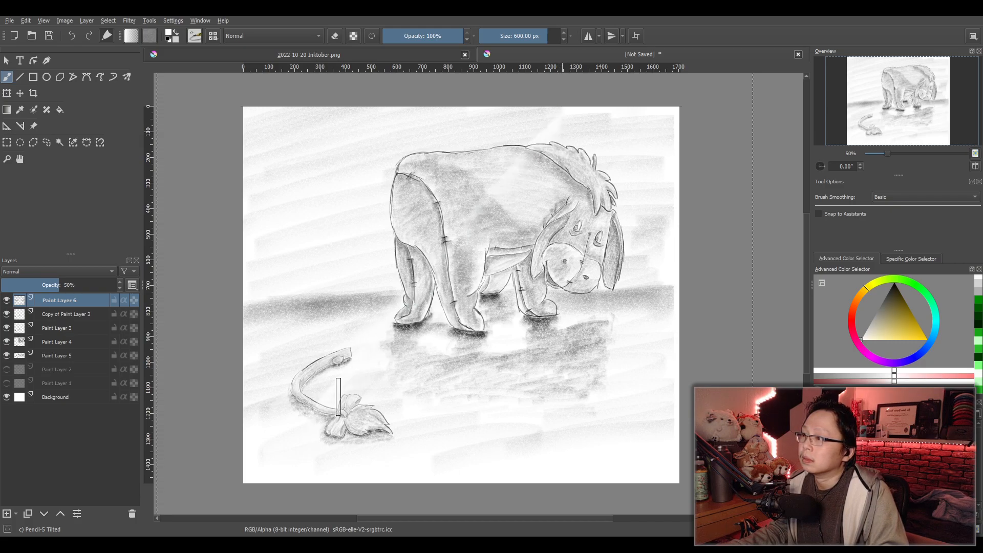
left_click_drag(531, 159, 357, 353)
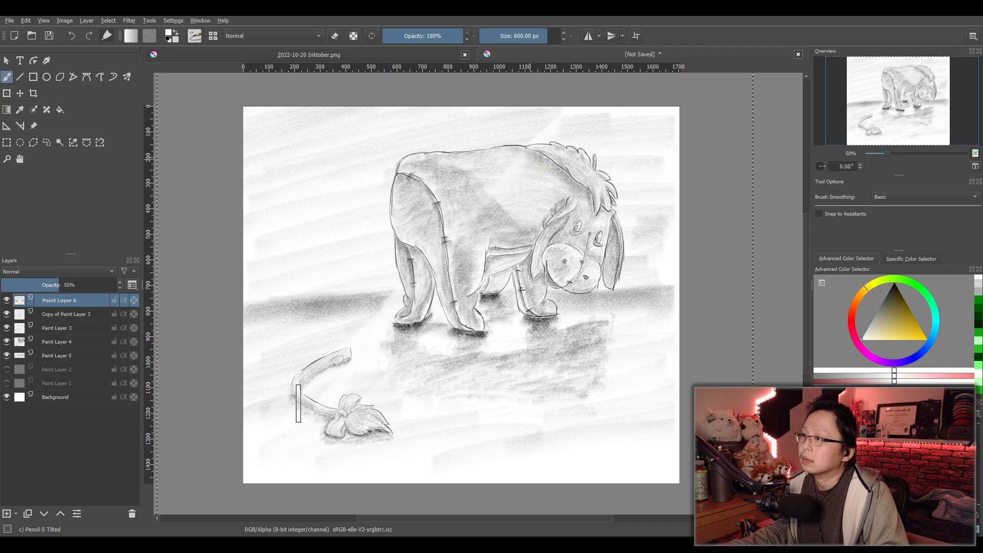
left_click_drag(511, 201, 358, 410)
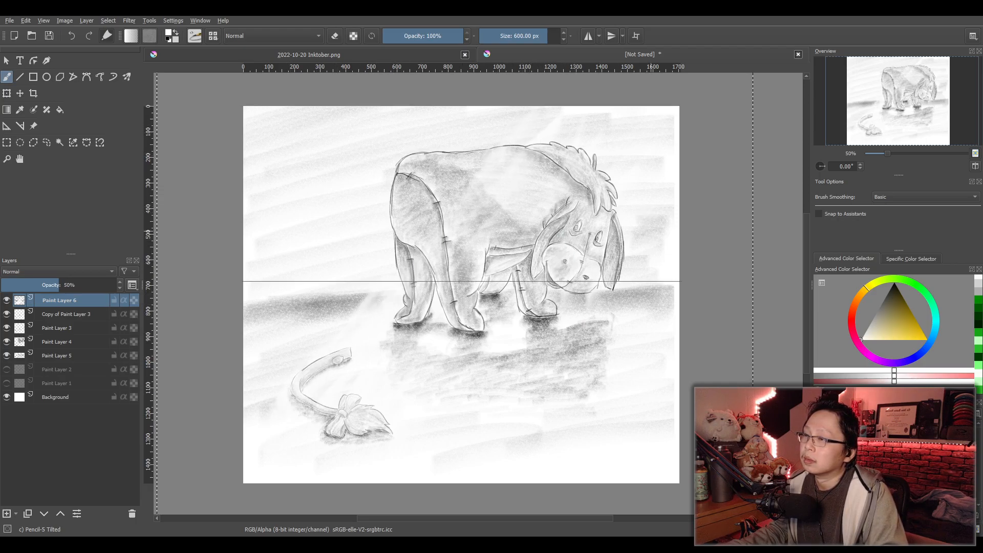
- Switch the pencil to black and shade the background, the horizon and the lower ground with broad, light strokes
key("x")
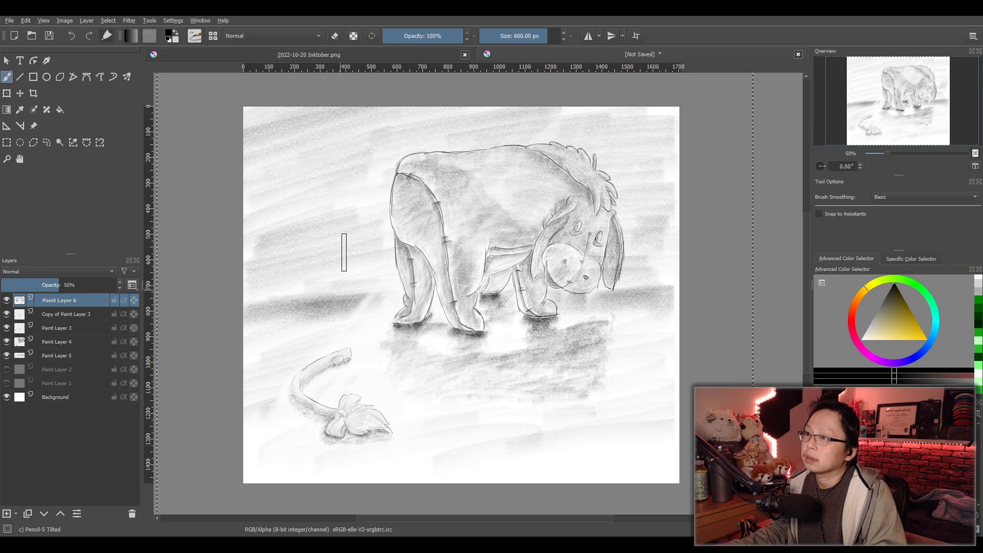
left_click_drag(671, 311, 589, 311)
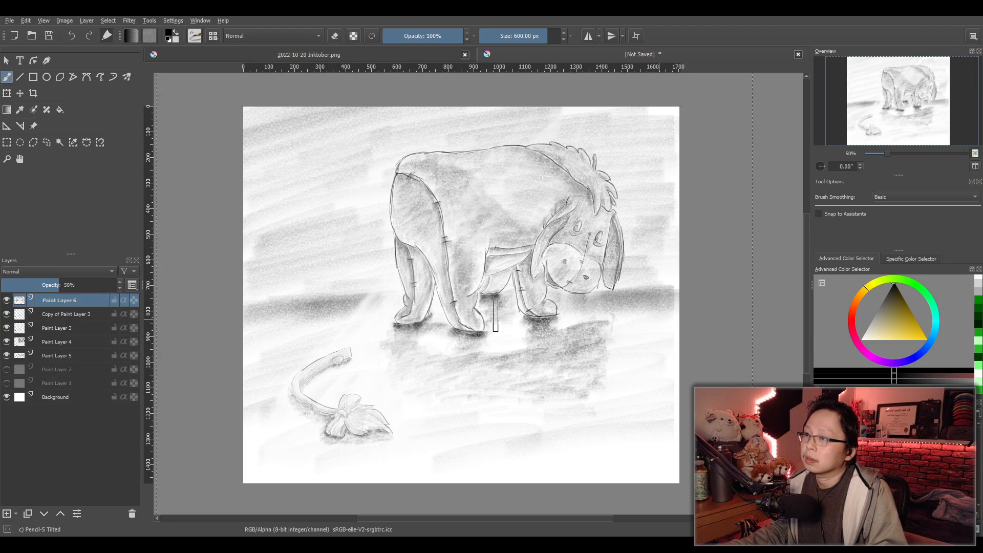
mouse_move(360, 350)
left_mouse_down()
mouse_move(252, 406)
mouse_move(302, 414)
mouse_move(268, 466)
mouse_move(593, 472)
mouse_move(640, 463)
mouse_move(671, 439)
left_mouse_up()
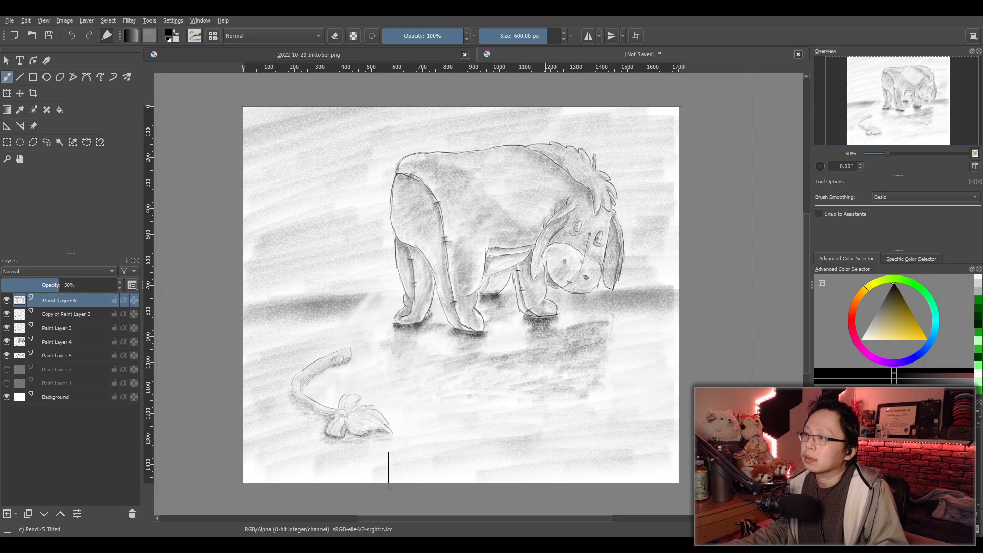
- Switch the pencil to white, add diagonal light streaks through the background behind the animal's rump, and review the picture
key("x")
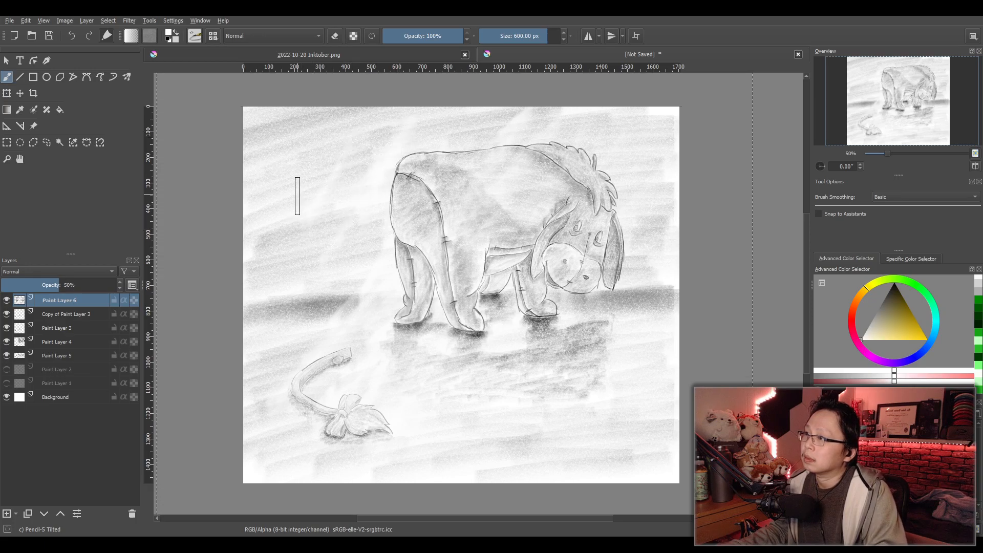
key("minus")
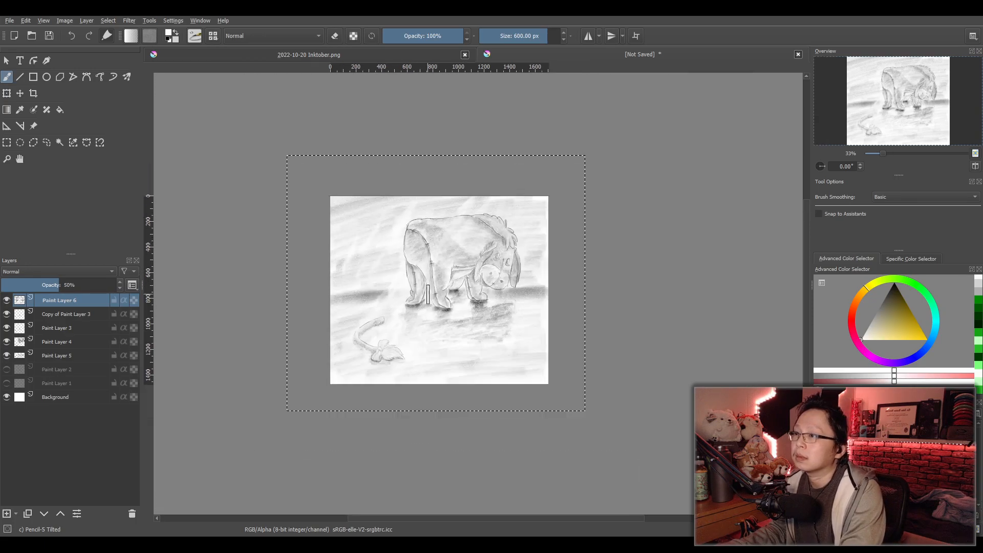
scroll(461, 336, "up", 2)
mouse_move(453, 331)
left_mouse_down()
mouse_move(510, 338)
mouse_move(498, 364)
left_mouse_up()
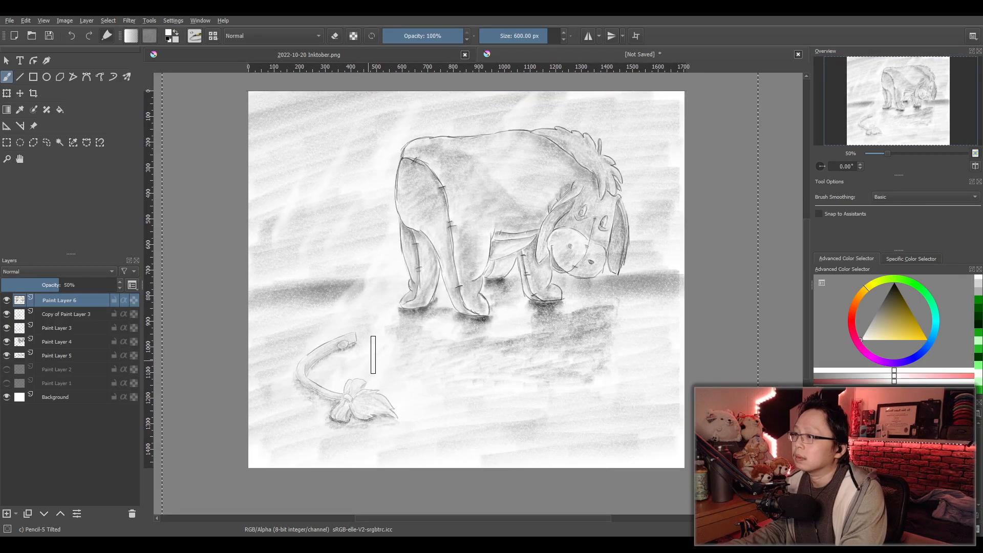
- Duplicate Copy of Paint Layer 3 and move Paint Layer 6 directly above Paint Layer 3
left_click(52, 314)
key("ctrl+j")
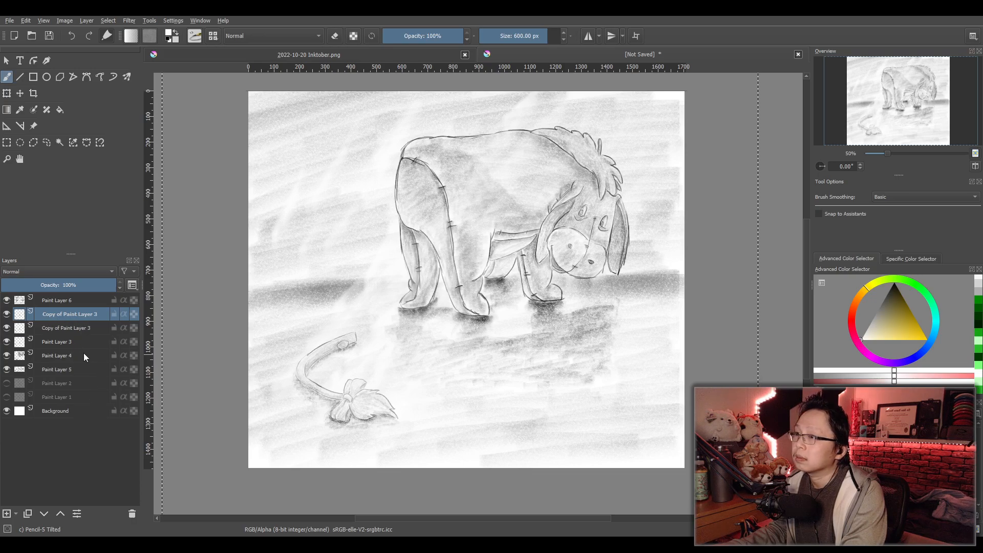
left_click_drag(51, 301, 53, 365)
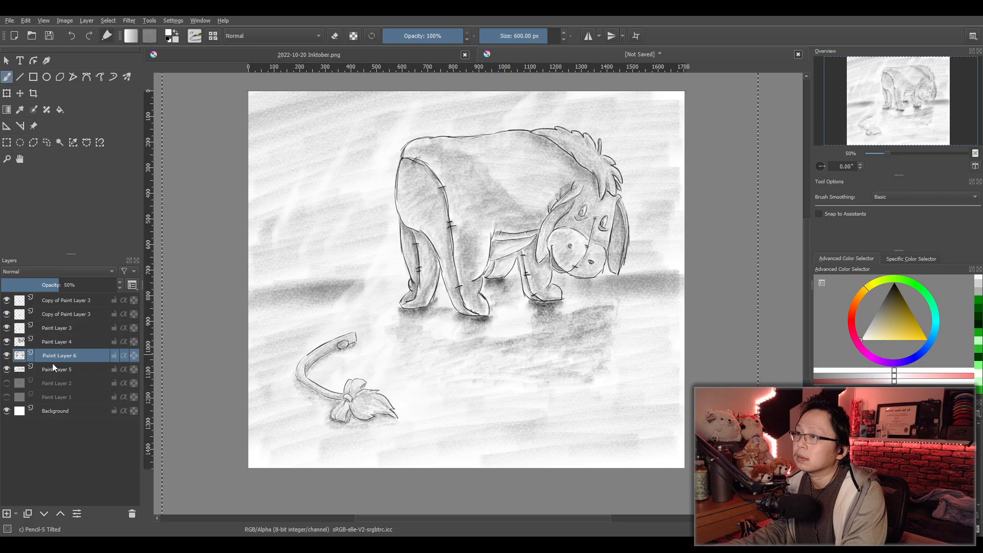
mouse_move(53, 363)
left_mouse_down()
mouse_move(57, 327)
mouse_move(60, 340)
mouse_move(65, 323)
mouse_move(69, 333)
left_mouse_up()
scroll(471, 382, "down", 1)
scroll(471, 380, "up", 1)
left_click_drag(471, 380, 462, 382)
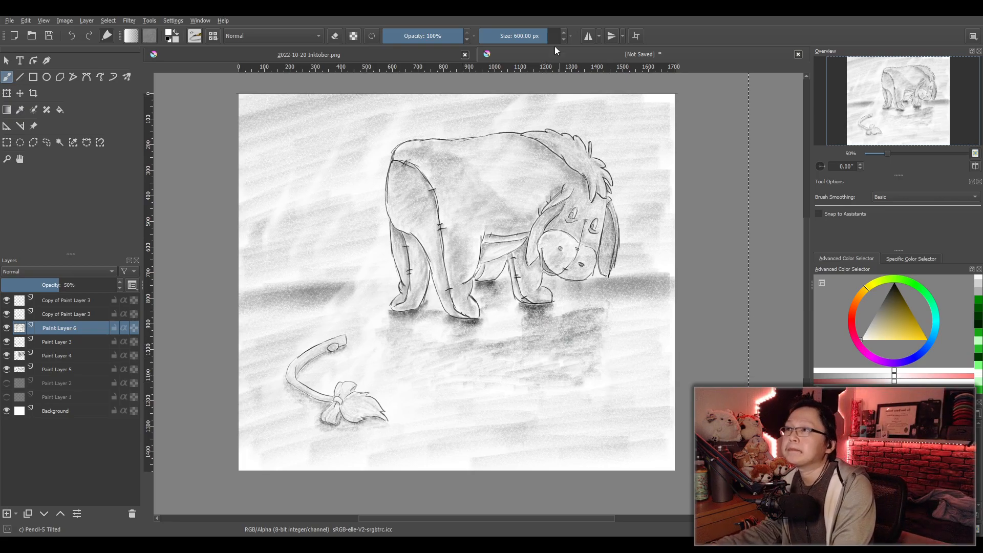
- Darken the ground shadow beneath the animal's feet and body on Paint Layer 5 with a 100 px black pencil
type("100")
key("Return")
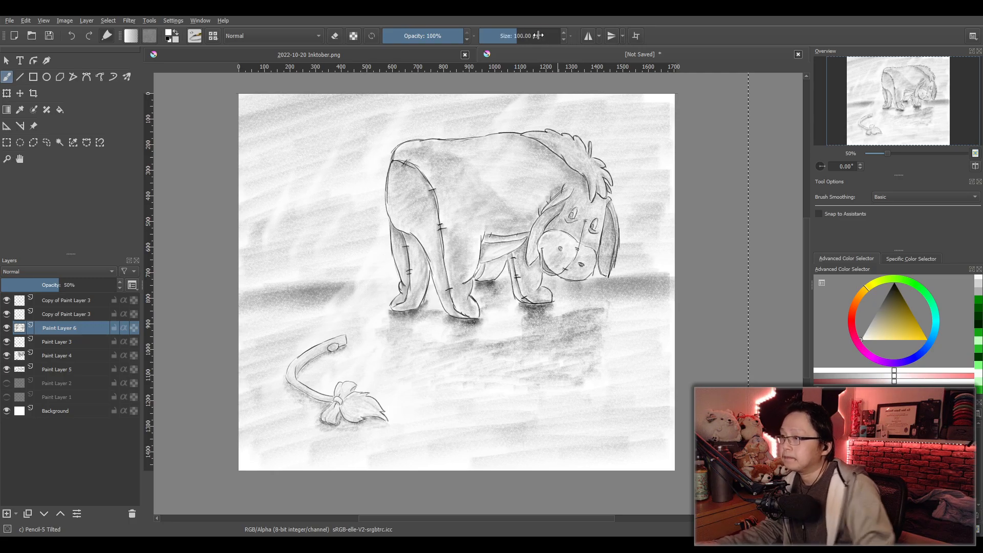
scroll(384, 387, "up", 2)
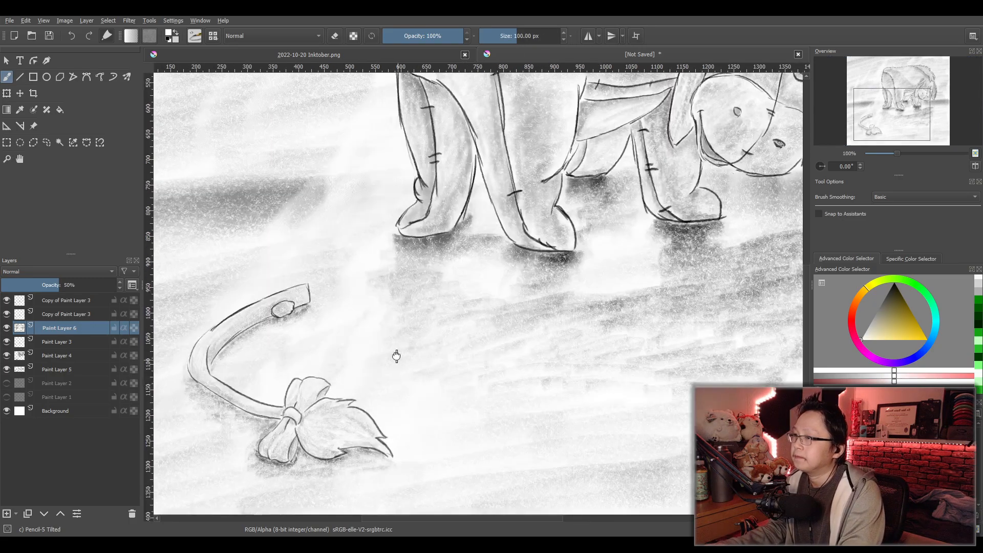
left_click_drag(390, 353, 379, 310)
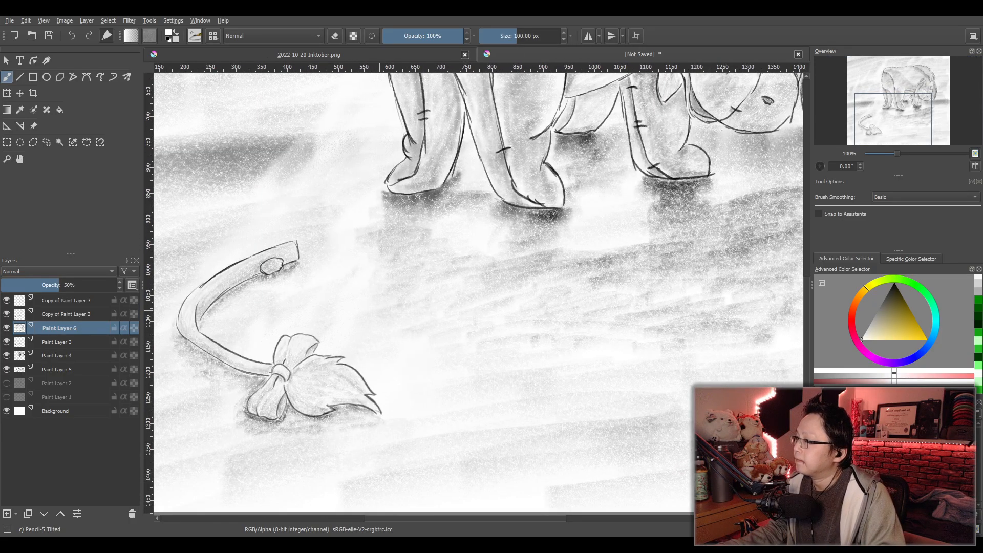
left_click(59, 369)
left_click(7, 370)
left_click(7, 369)
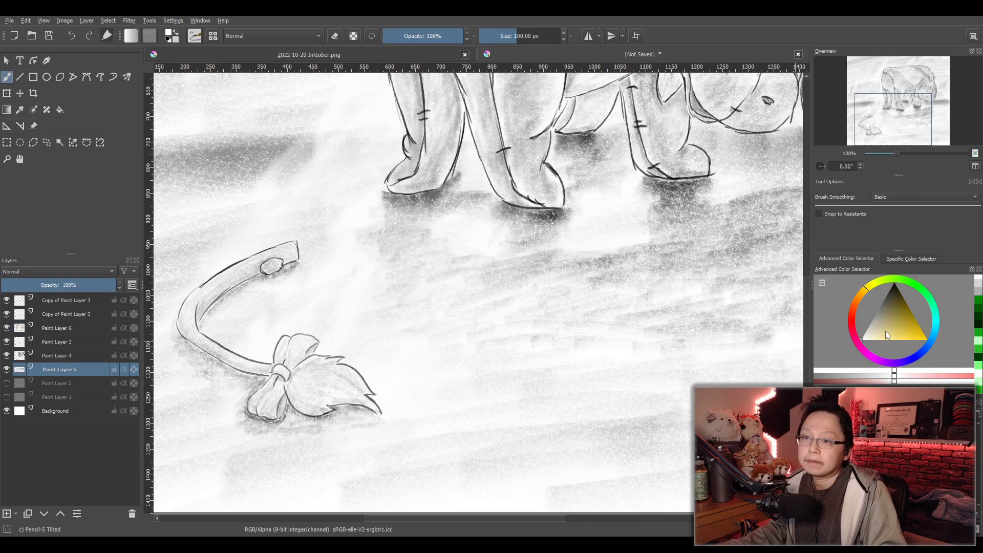
key("x")
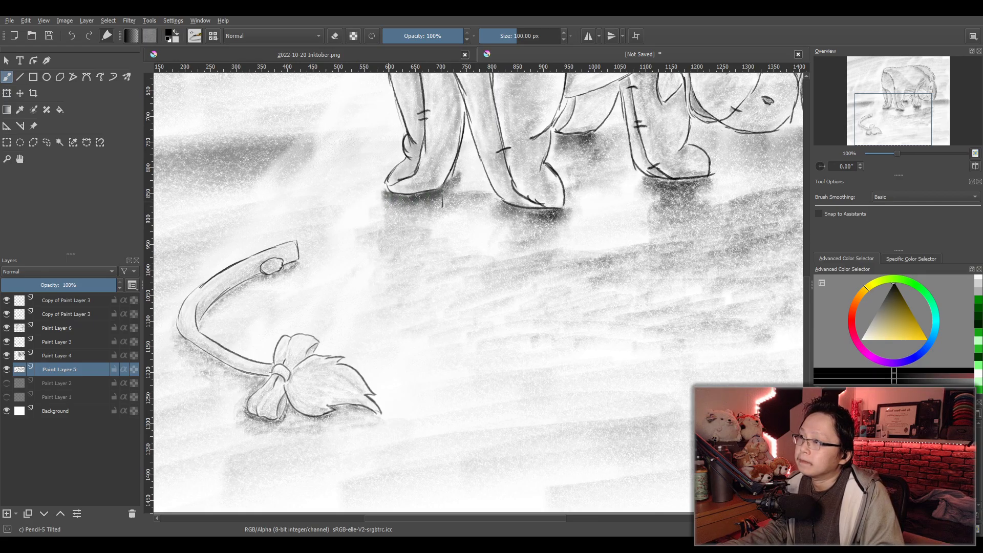
mouse_move(437, 249)
left_mouse_down()
mouse_move(382, 258)
mouse_move(450, 260)
mouse_move(449, 276)
left_mouse_up()
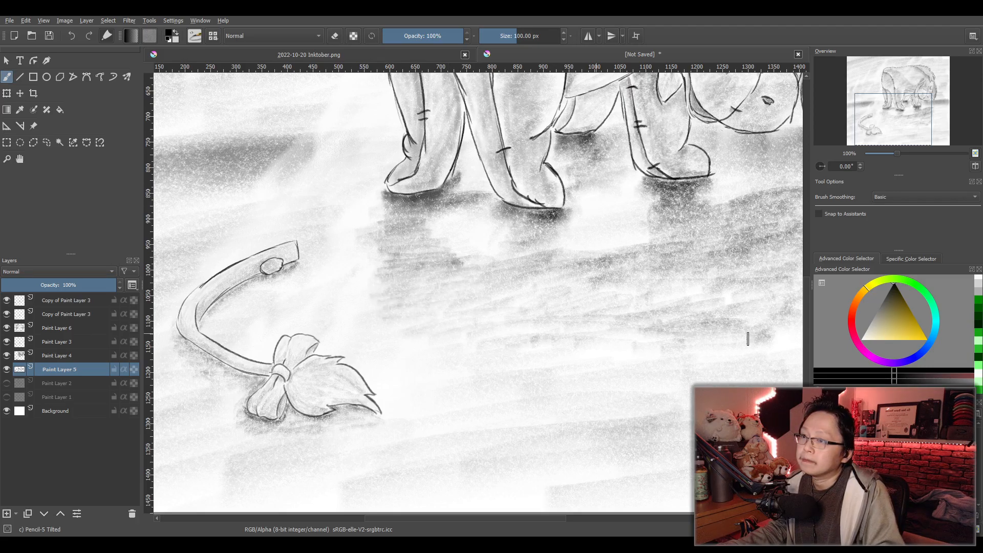
mouse_move(528, 317)
left_mouse_down()
mouse_move(571, 290)
mouse_move(624, 299)
mouse_move(615, 308)
mouse_move(623, 315)
mouse_move(744, 312)
left_mouse_up()
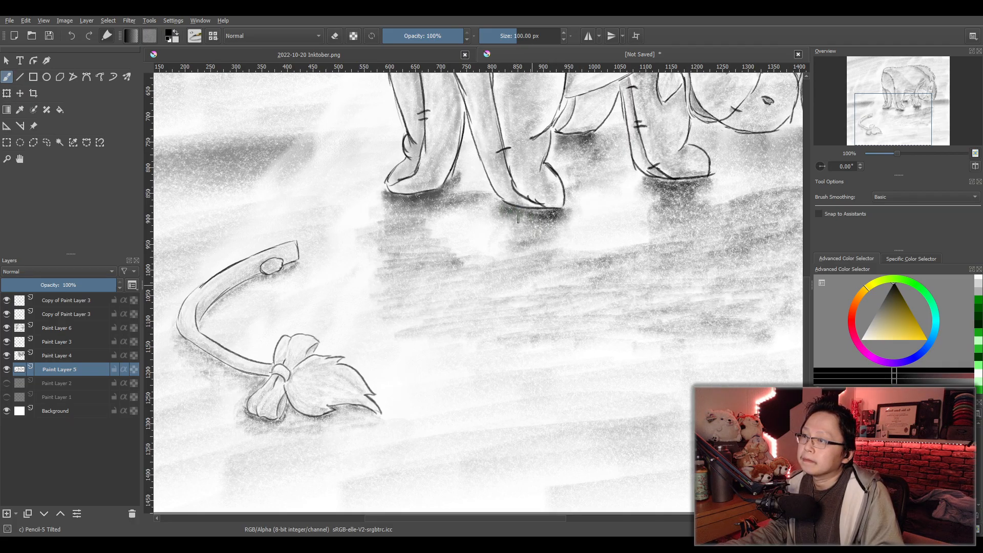
mouse_move(579, 146)
left_mouse_down()
mouse_move(616, 144)
mouse_move(567, 161)
mouse_move(605, 165)
mouse_move(675, 198)
mouse_move(644, 190)
mouse_move(705, 184)
mouse_move(647, 211)
mouse_move(714, 222)
mouse_move(700, 246)
mouse_move(510, 289)
mouse_move(625, 287)
mouse_move(631, 297)
mouse_move(561, 320)
mouse_move(592, 332)
mouse_move(693, 313)
left_mouse_up()
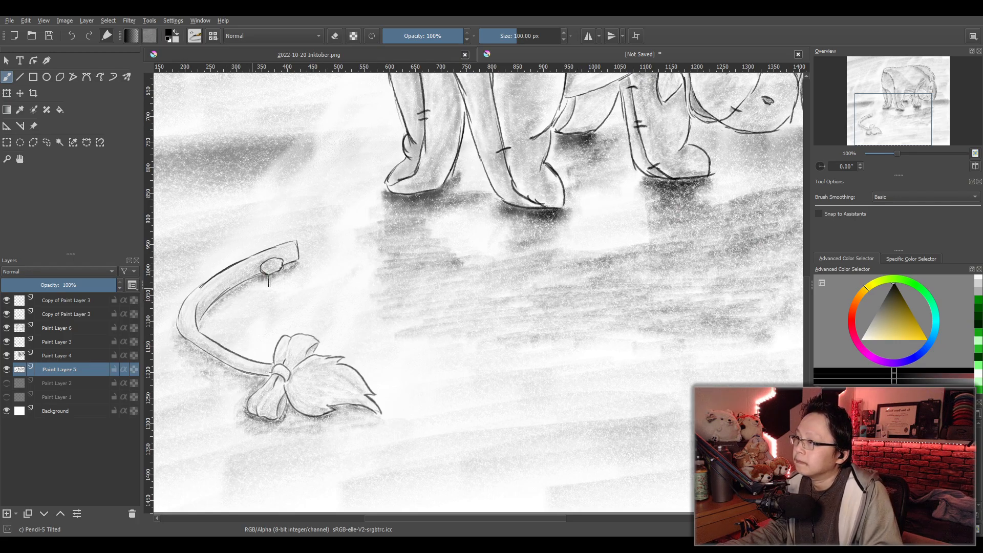
- Darken the cast shadow along the detached tail, its bow and its tuft, and review the whole picture
left_click_drag(291, 272, 256, 285)
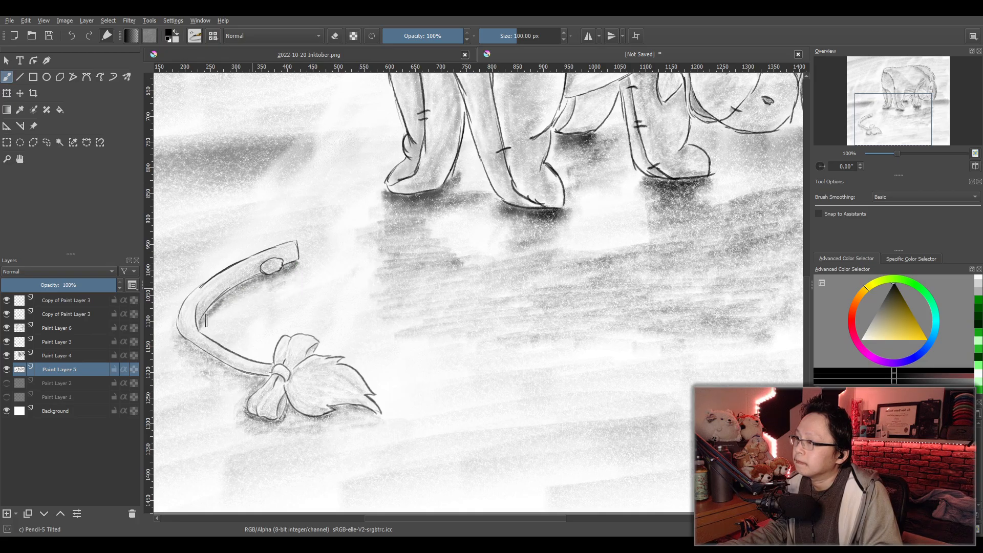
mouse_move(186, 351)
left_mouse_down()
mouse_move(255, 383)
mouse_move(195, 371)
mouse_move(246, 387)
mouse_move(308, 431)
mouse_move(263, 428)
mouse_move(254, 400)
mouse_move(250, 424)
mouse_move(349, 412)
mouse_move(302, 431)
left_mouse_up()
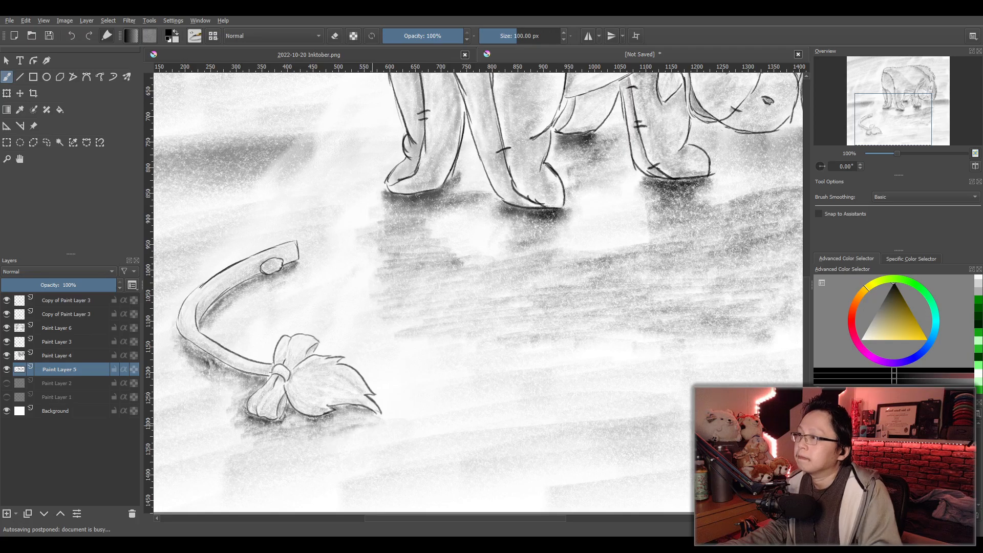
scroll(515, 400, "down", 4)
left_click_drag(552, 400, 517, 410)
scroll(518, 410, "up", 2)
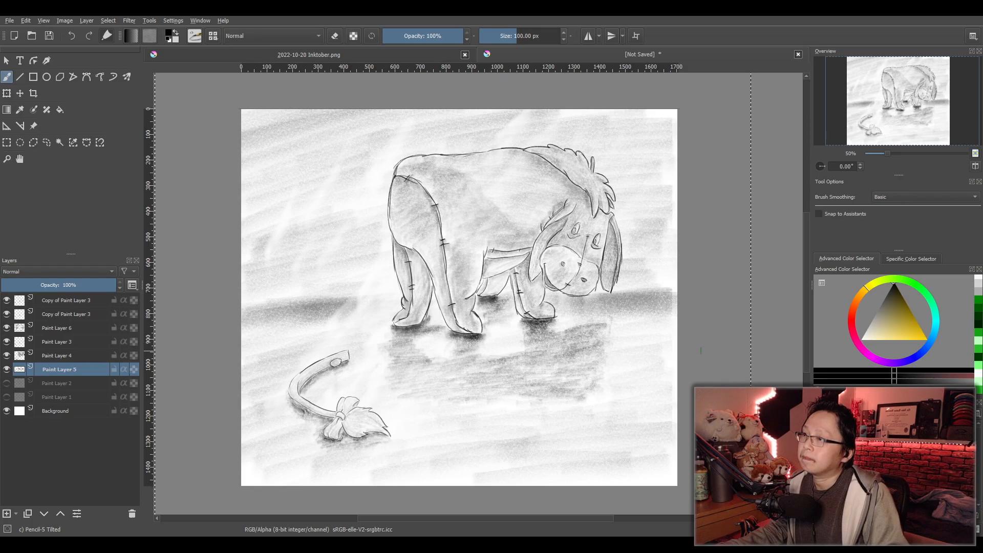
scroll(692, 350, "down", 1)
scroll(620, 350, "up", 1)
left_click_drag(625, 347, 579, 333)
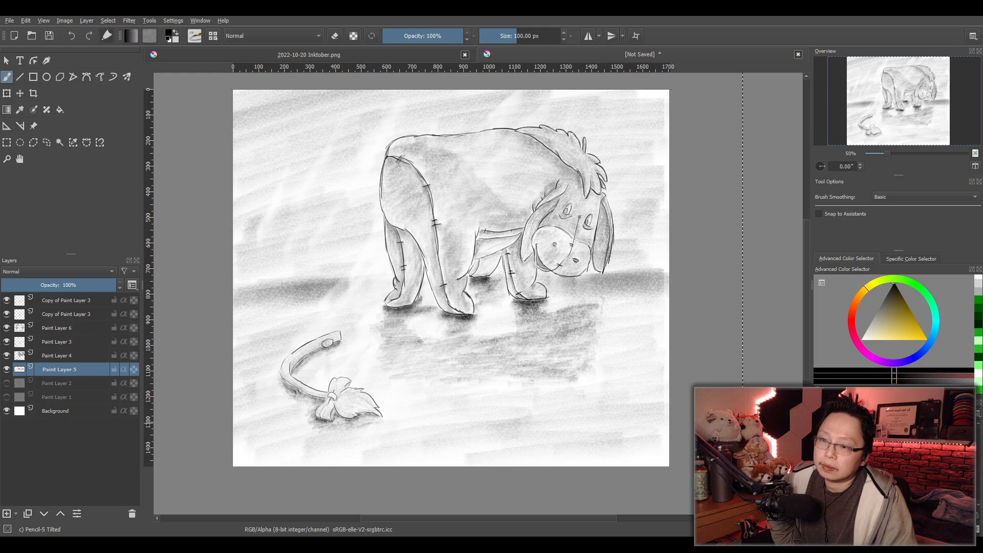
- Switch back to the 1 px Sketching-3 Leaky brush and inspect the detached tail and the legs
key("slash")
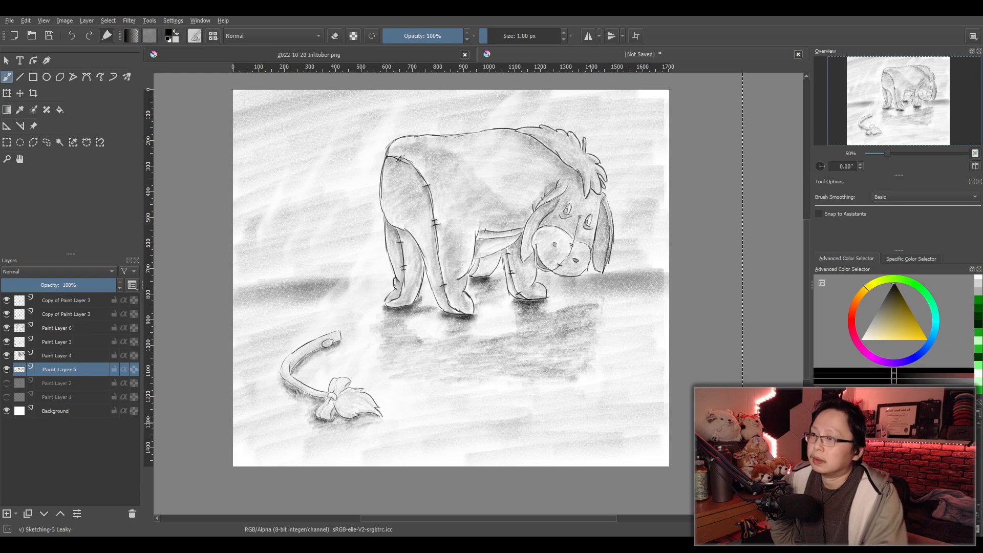
scroll(496, 410, "up", 2)
left_click_drag(533, 409, 564, 395)
mouse_move(463, 381)
left_mouse_down()
mouse_move(573, 386)
mouse_move(491, 395)
mouse_move(452, 434)
left_mouse_up()
scroll(491, 396, "down", 1)
- Adjust the opacity of Paint Layer 6 and set Paint Layer 4 to 75% opacity
left_click(57, 325)
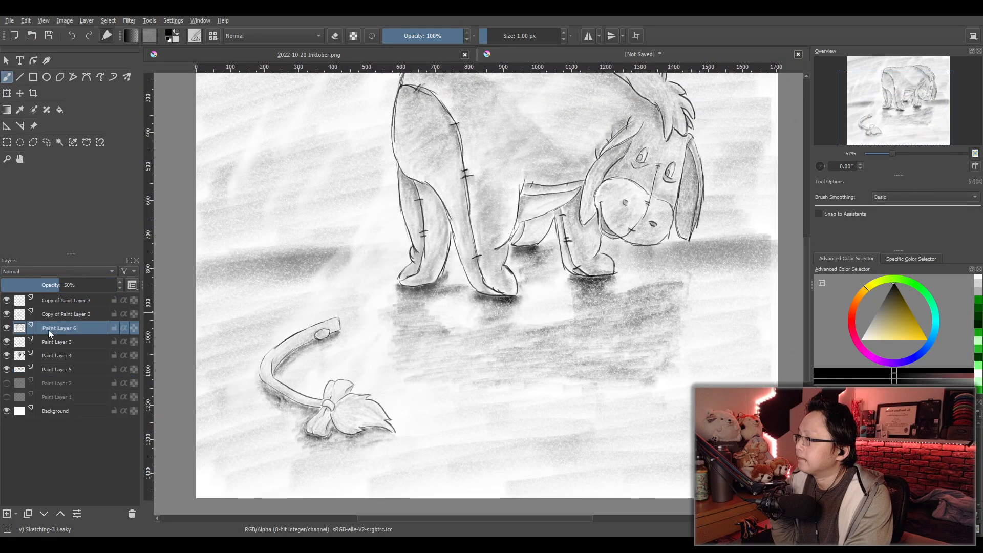
left_click(70, 285)
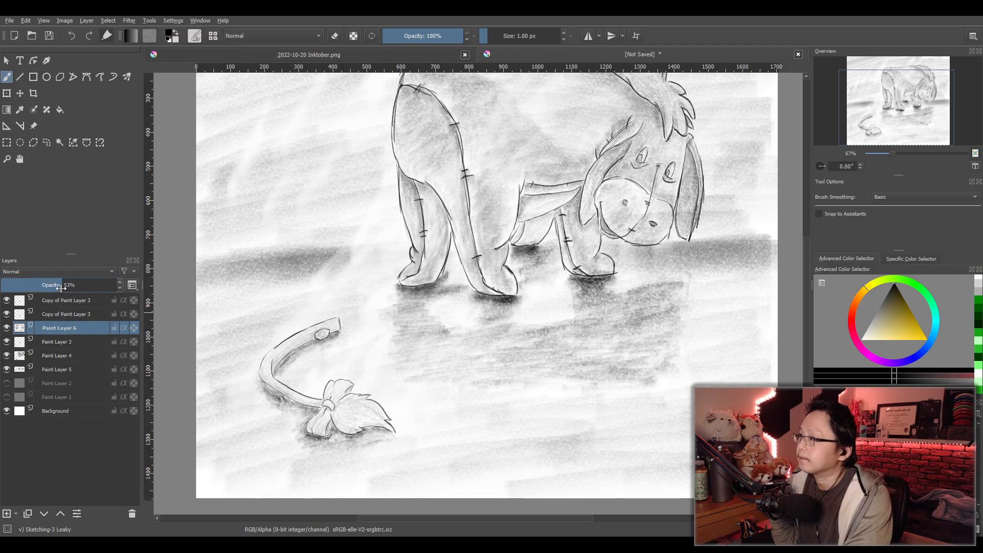
mouse_move(54, 287)
left_mouse_down()
mouse_move(38, 286)
mouse_move(87, 289)
left_mouse_up()
left_click(60, 359)
left_click(74, 288)
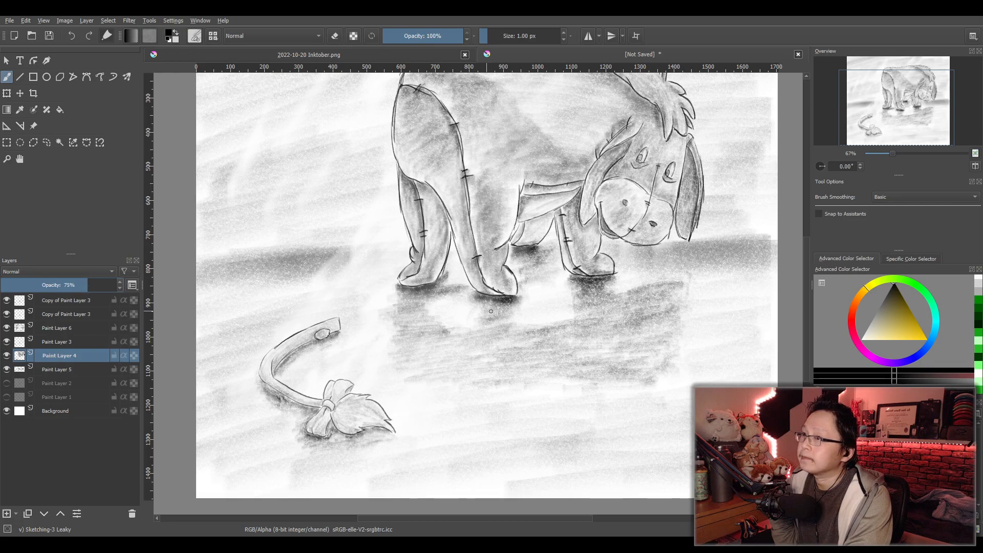
- Handwrite "Day 19 10/20/2022" beneath the animal's ground shadow on Paint Layer 4 with the 1 px black brush
key("minus")
key("minus")
scroll(517, 321, "up", 1)
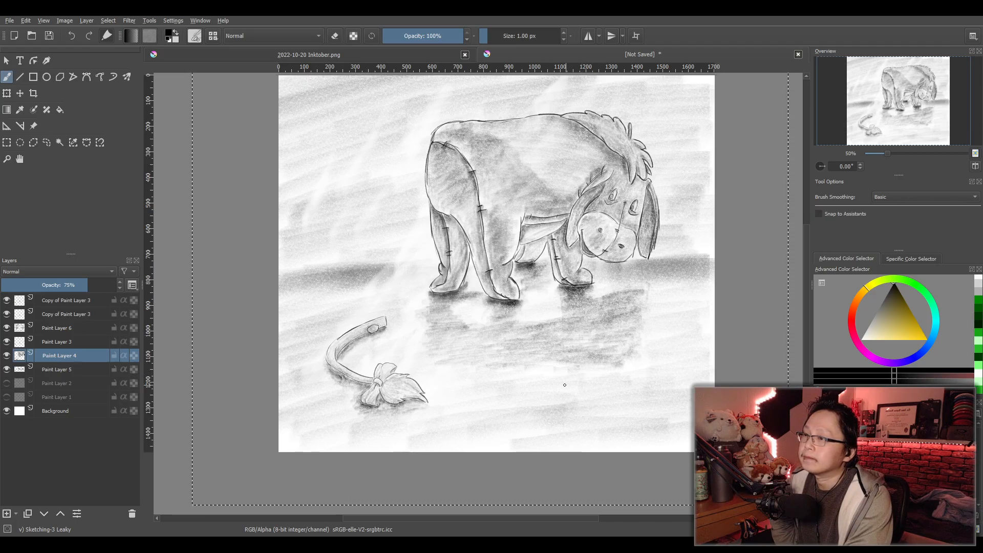
scroll(563, 385, "up", 2)
left_click_drag(538, 373, 507, 355)
left_click_drag(565, 365, 537, 357)
left_click_drag(489, 306, 484, 359)
key("ctrl+z")
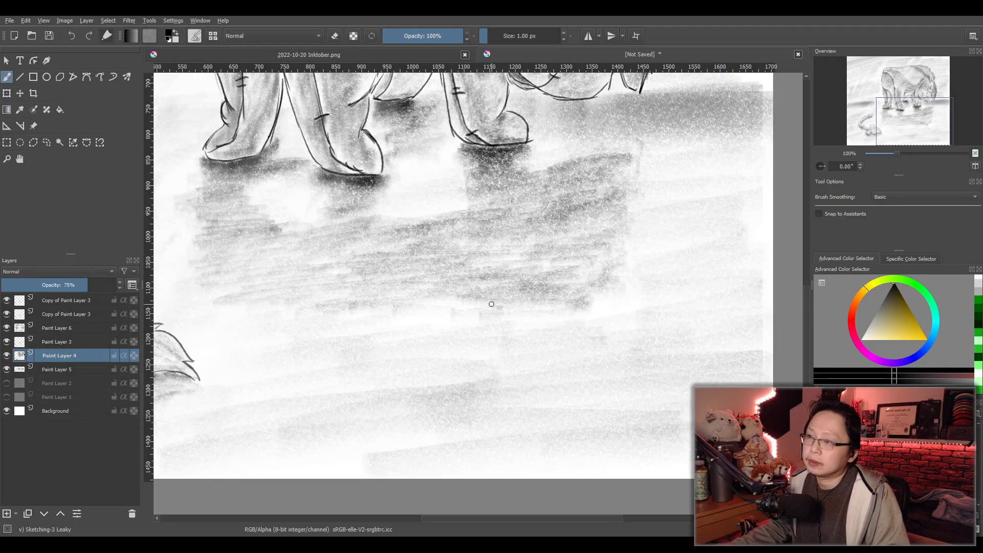
mouse_move(496, 285)
left_mouse_down()
mouse_move(506, 323)
mouse_move(528, 312)
mouse_move(551, 327)
mouse_move(541, 349)
left_mouse_up()
key("ctrl+z")
left_click_drag(525, 316, 558, 348)
key("ctrl+z")
mouse_move(524, 318)
left_mouse_down()
mouse_move(527, 329)
mouse_move(549, 326)
mouse_move(548, 339)
left_mouse_up()
mouse_move(583, 290)
left_mouse_down()
mouse_move(572, 329)
mouse_move(643, 309)
mouse_move(650, 322)
mouse_move(671, 322)
mouse_move(678, 308)
mouse_move(684, 324)
mouse_move(704, 317)
left_mouse_up()
left_click_drag(711, 306, 740, 312)
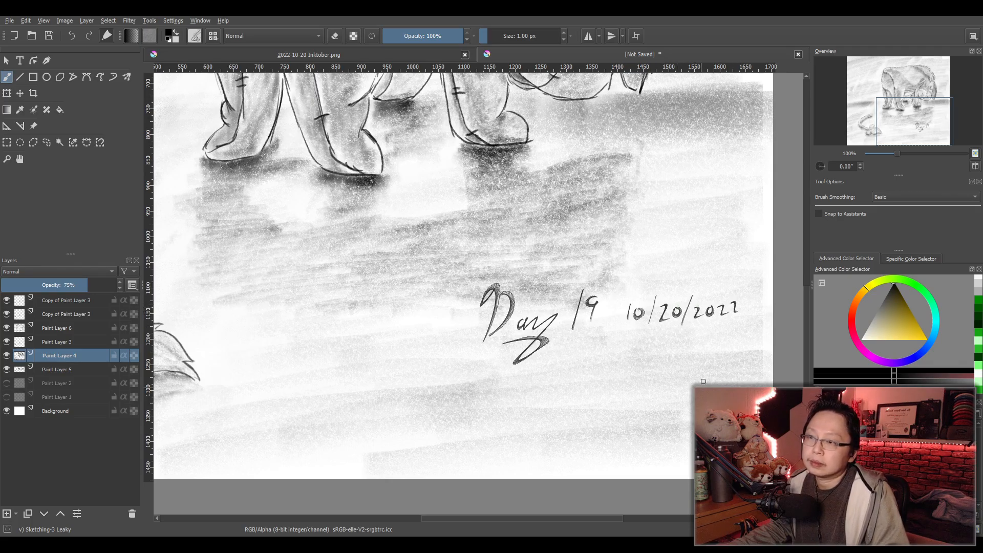
- Sign the drawing with the artist's handwritten signature below the date, and review the whole picture
mouse_move(569, 378)
left_mouse_down()
mouse_move(583, 405)
mouse_move(593, 382)
mouse_move(625, 377)
mouse_move(625, 392)
mouse_move(644, 390)
left_mouse_up()
scroll(715, 335, "down", 1)
scroll(675, 378, "up", 2)
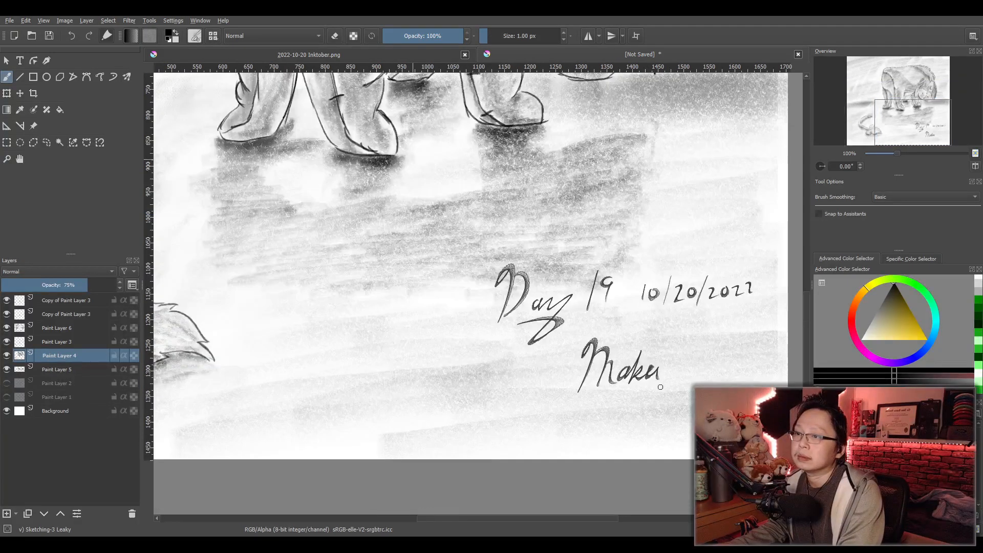
key("ctrl+z")
mouse_move(612, 362)
left_mouse_down()
mouse_move(614, 385)
mouse_move(643, 366)
mouse_move(665, 374)
left_mouse_up()
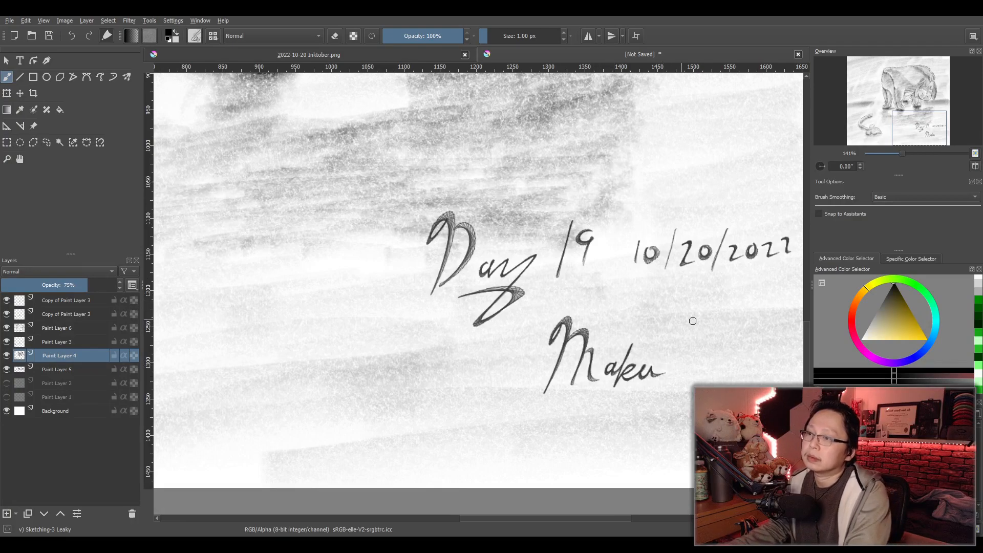
scroll(686, 323, "down", 3)
scroll(688, 334, "down", 2)
scroll(595, 377, "up", 1)
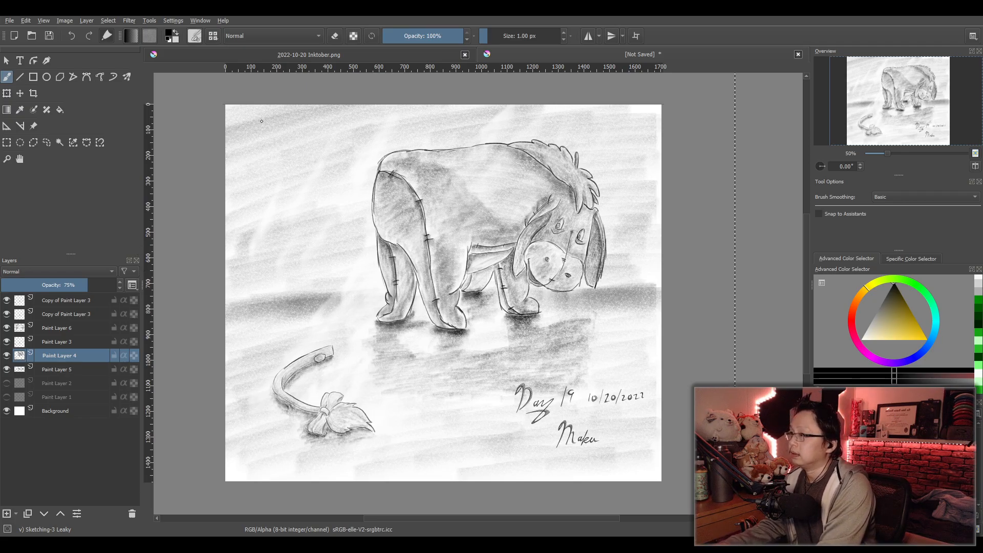
- Save the drawing as 2022-10-20 (2) Inktober.kra and again as 2022-10-20 (2) Inktober.png
key("Return")
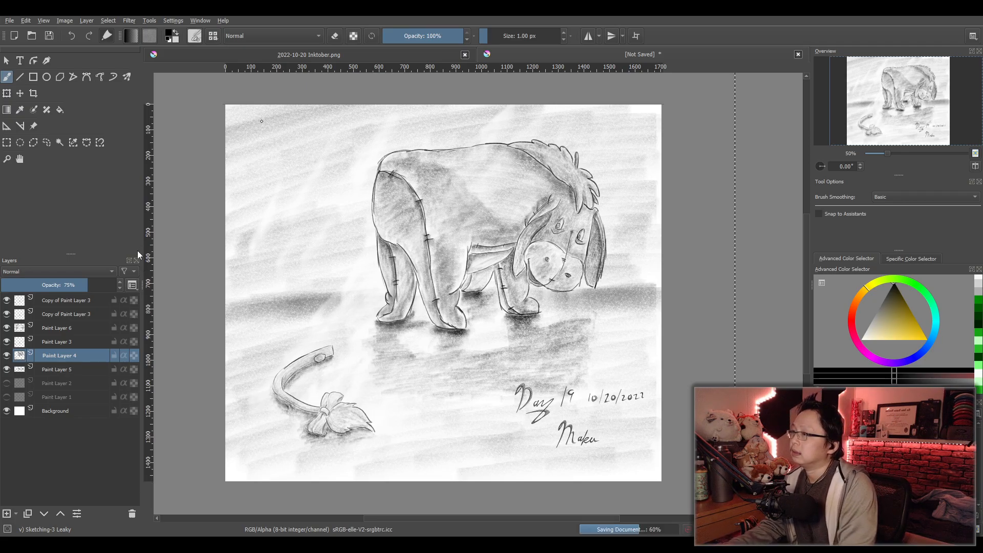
left_click(9, 21)
left_click(191, 197)
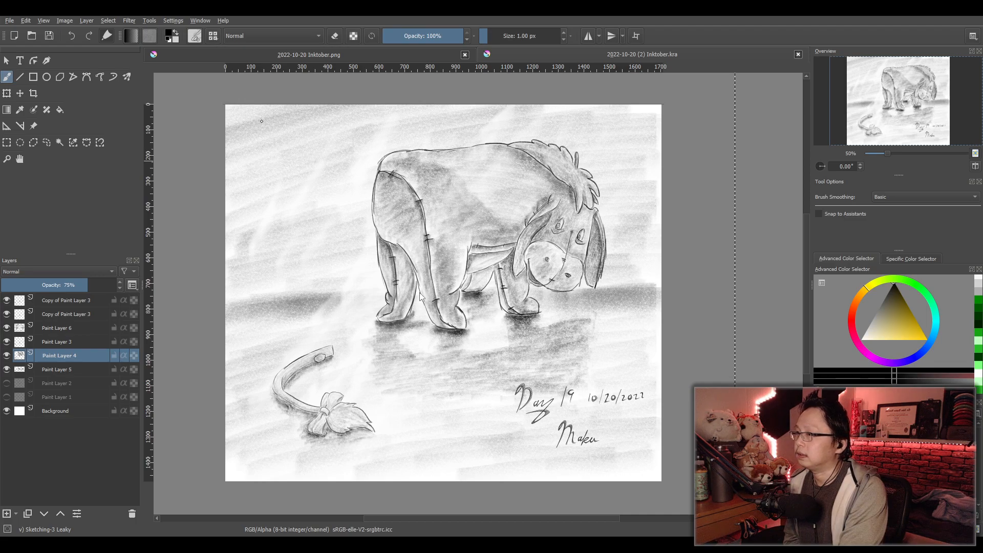
key("ctrl+s")
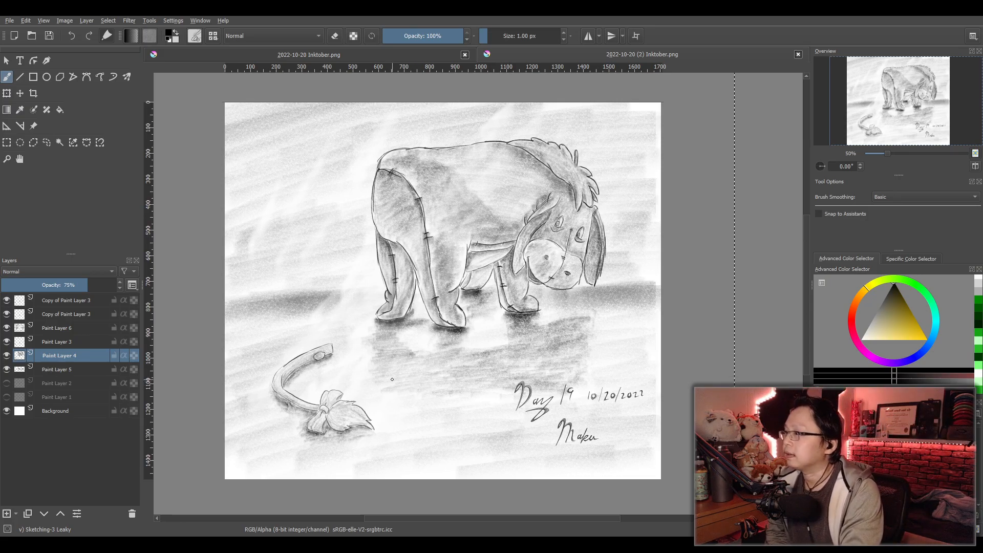
right_click(334, 272)
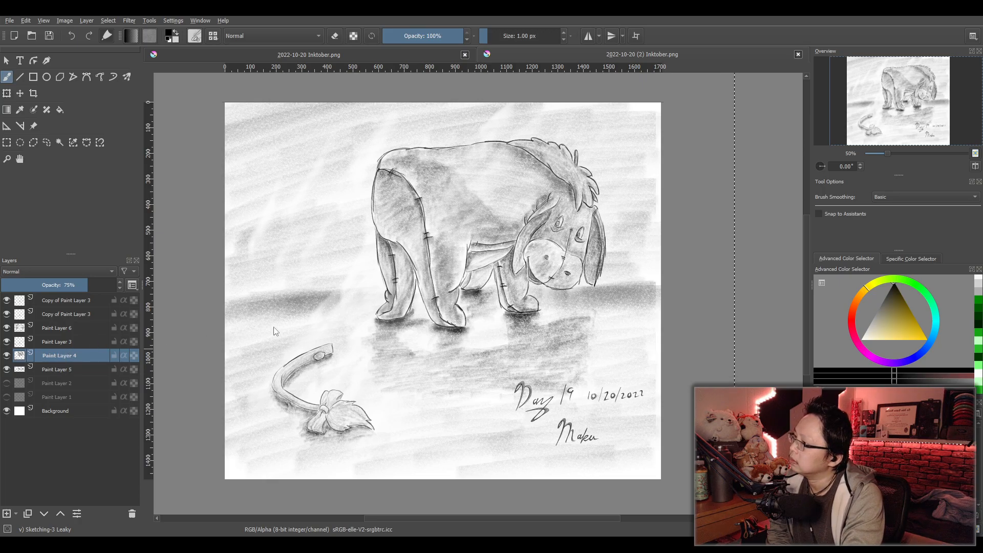
right_click(323, 321)
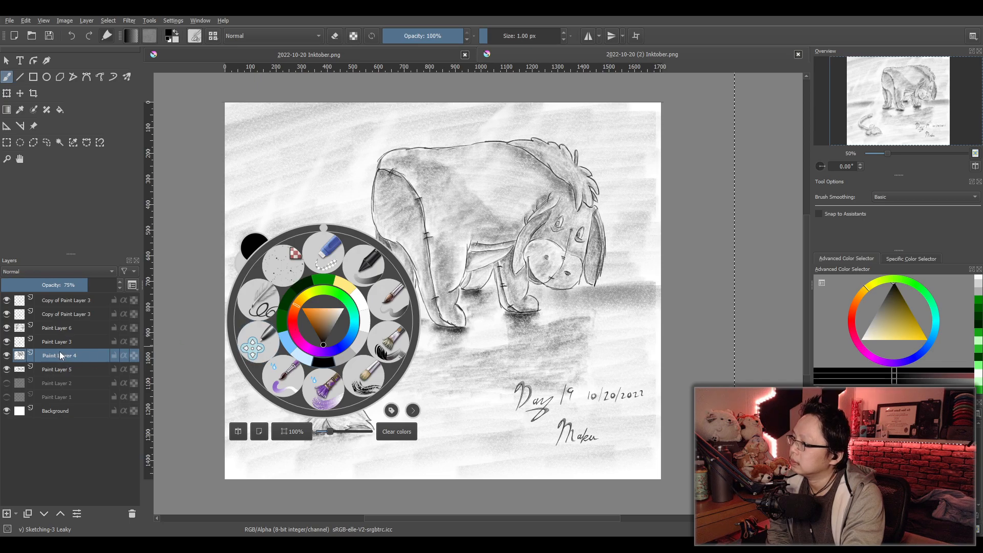
left_click(192, 423)
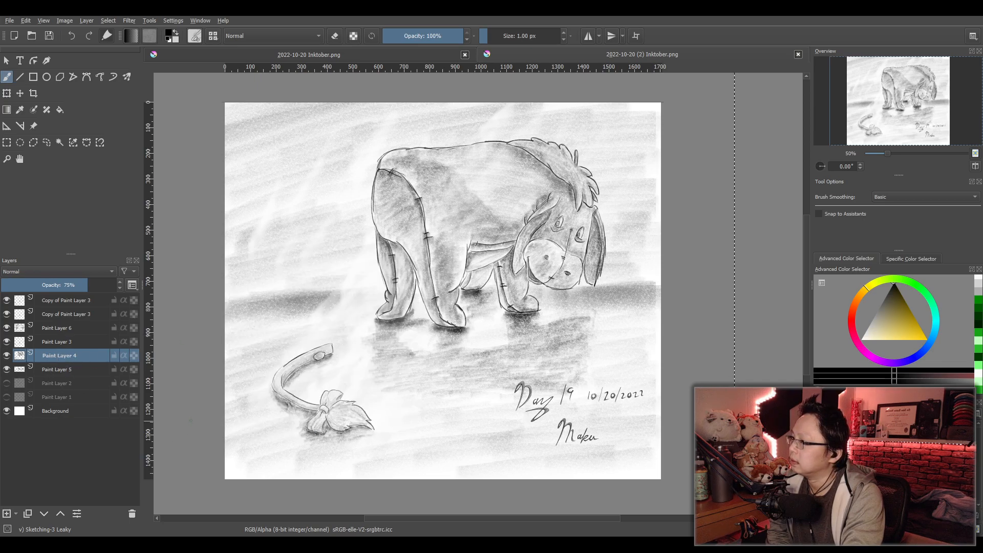
left_click(896, 258)
left_click(859, 257)
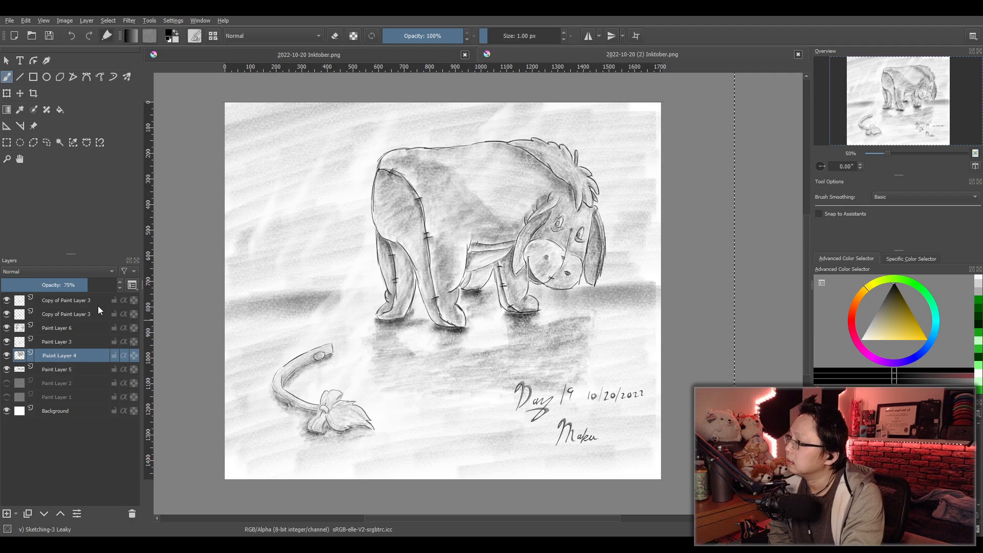
- Try a colorize mask on Paint Layer 4, turn off its key stroke editing, and undo the mask
left_click(278, 317)
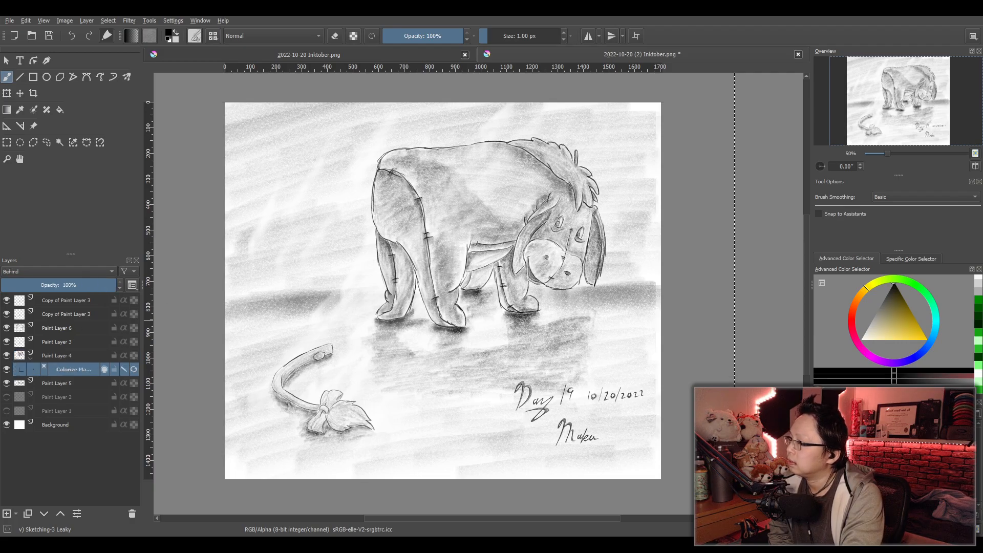
double_click(80, 373)
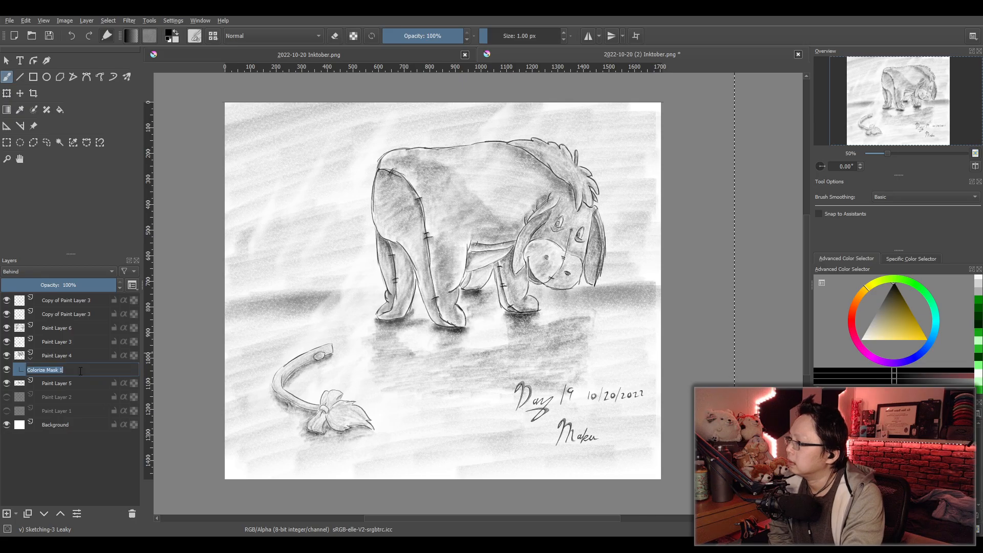
left_click(83, 384)
left_click(79, 371)
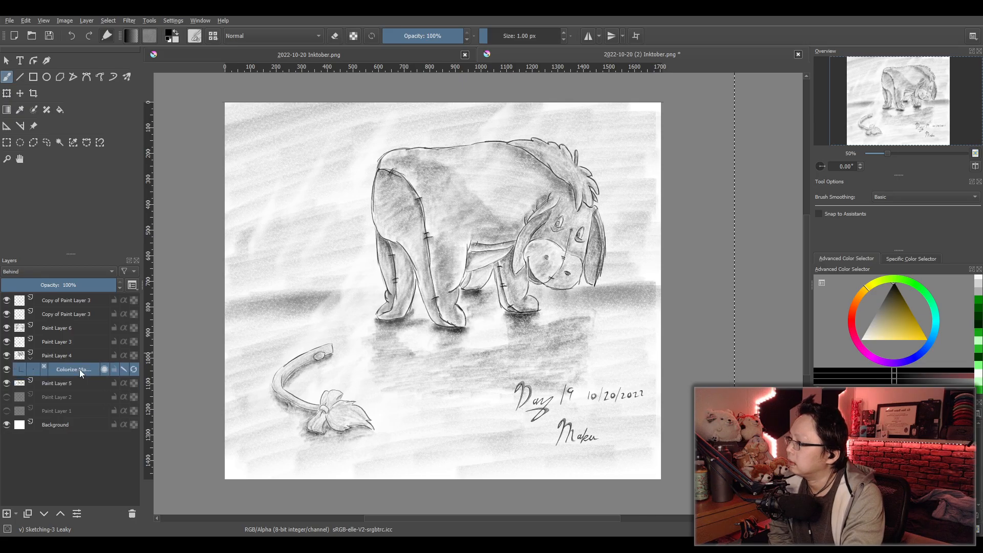
left_click(124, 370)
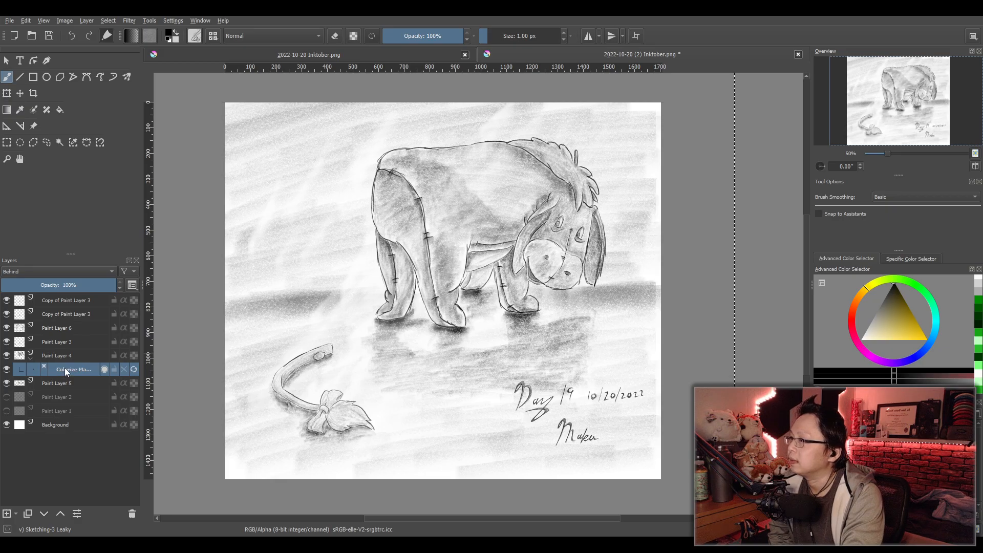
key("ctrl+z")
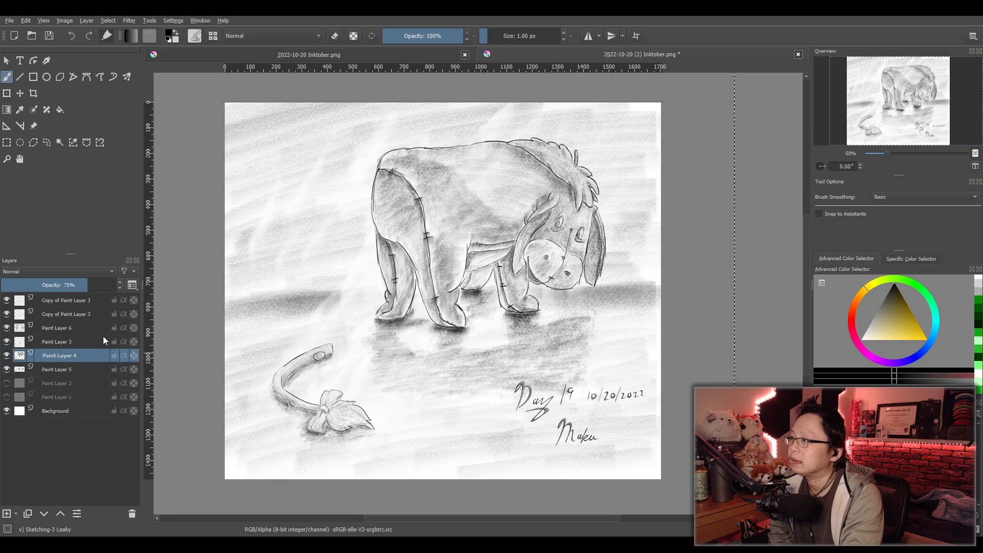
- Look over the finished drawing and switch to the 2022-10-20 Inktober.png document to view the earlier Day 18 picture
mouse_move(413, 339)
left_mouse_down()
mouse_move(441, 347)
mouse_move(473, 333)
left_mouse_up()
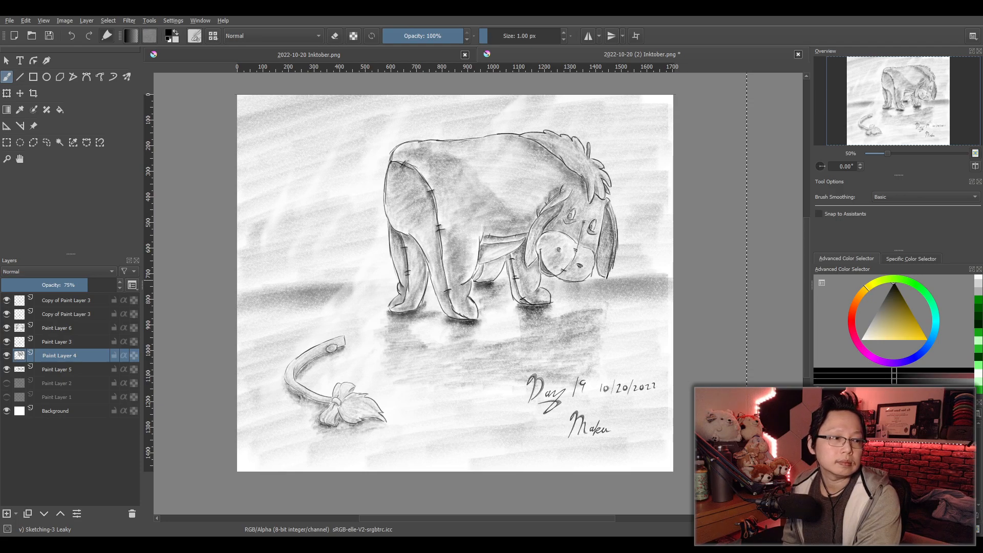
left_click_drag(661, 307, 666, 299)
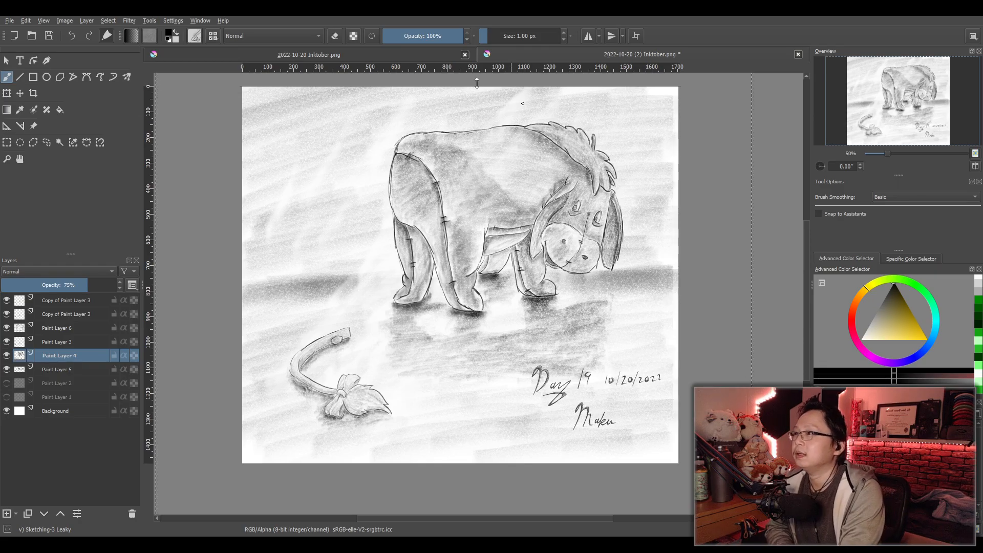
left_click(325, 54)
scroll(499, 249, "up", 1)
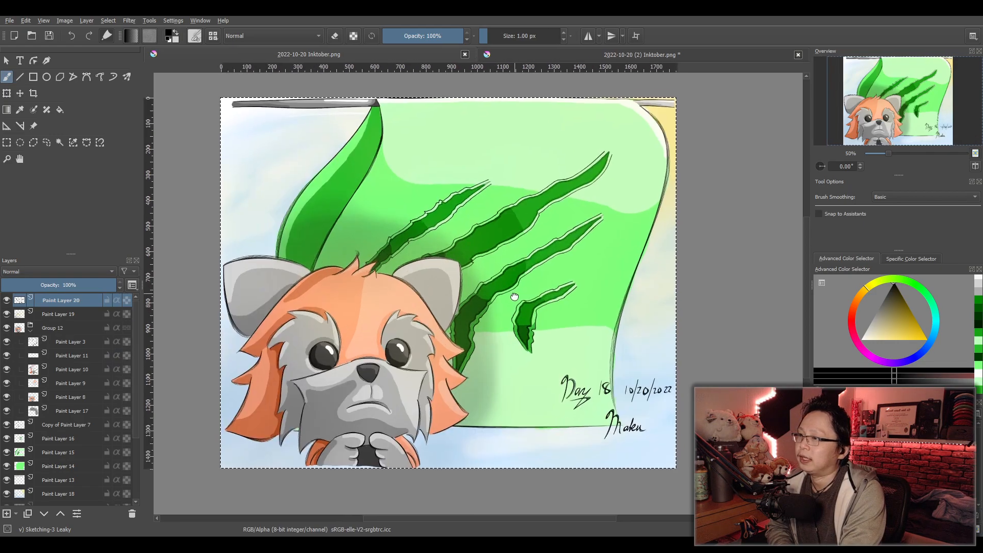